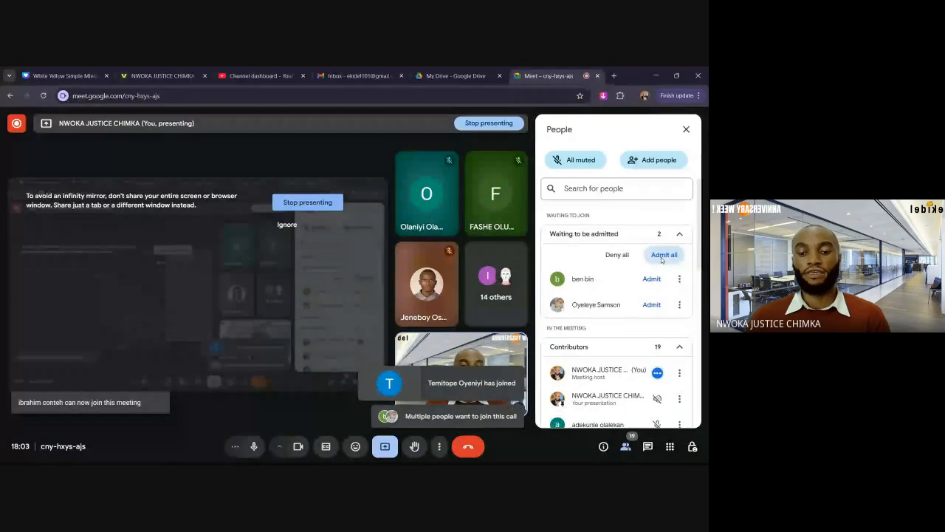
# Admit all participants waiting to join the Google Meet call and switch back to the ProtaStructure model.
pyautogui.click(662, 255)
pyautogui.click(392, 309)
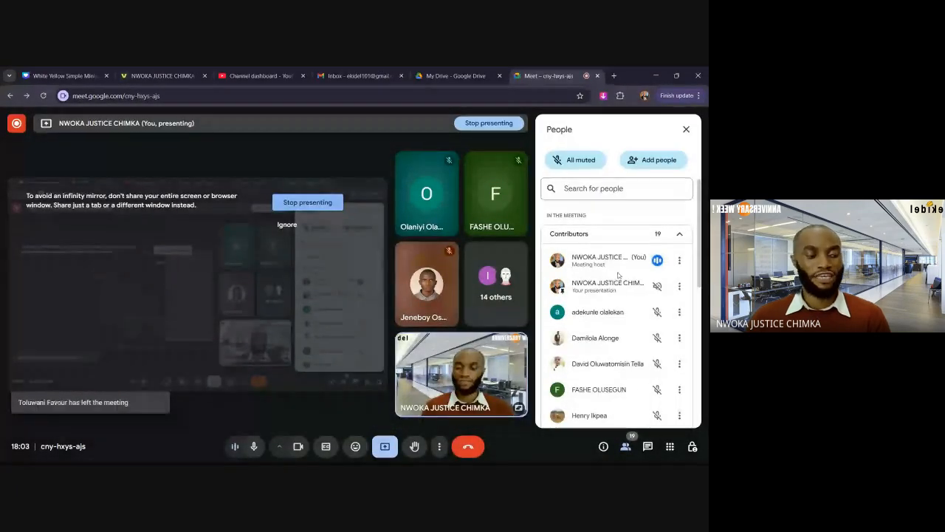
pyautogui.click(657, 76)
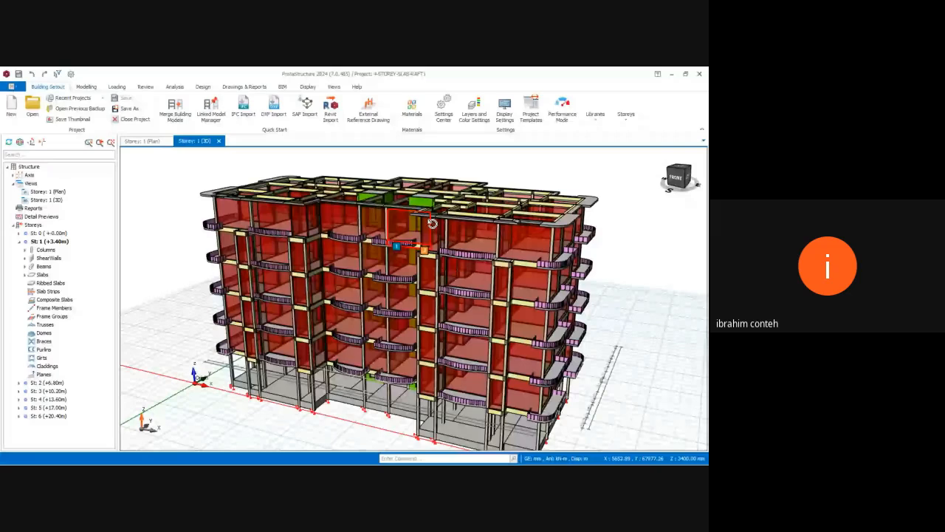
# Check the Google Meet participant list for anyone waiting and return to the 3D building model in ProtaStructure.
pyautogui.moveTo(432, 223); pyautogui.dragTo(395, 257, button='middle')
pyautogui.moveTo(366, 449)
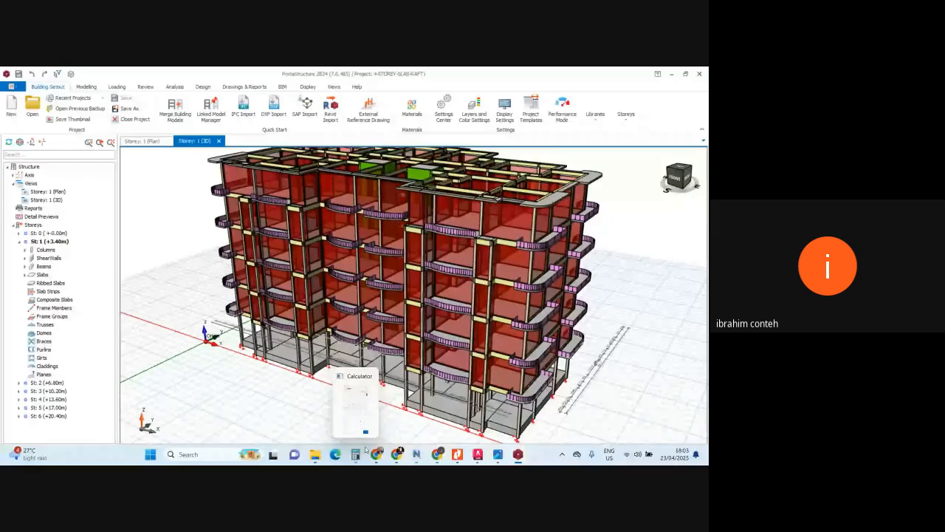
pyautogui.click(377, 454)
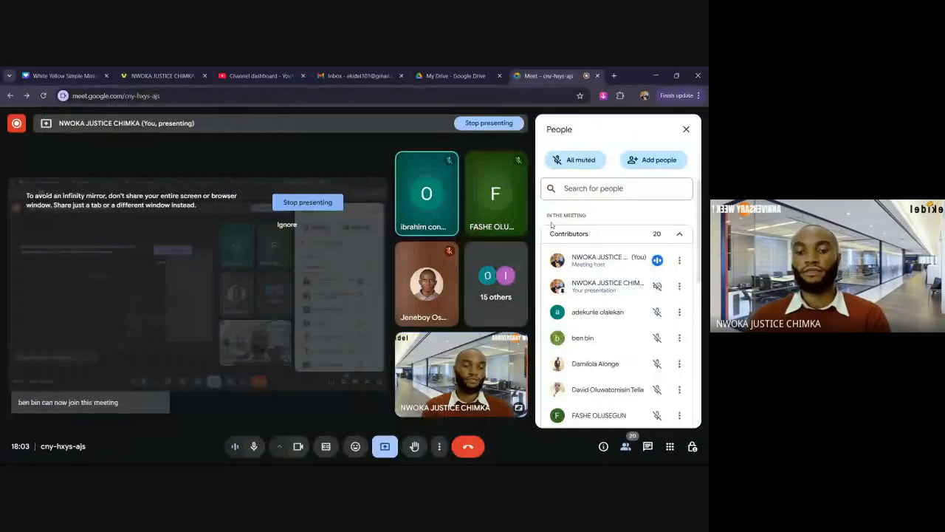
pyautogui.hotkey('alt', 'Tab')
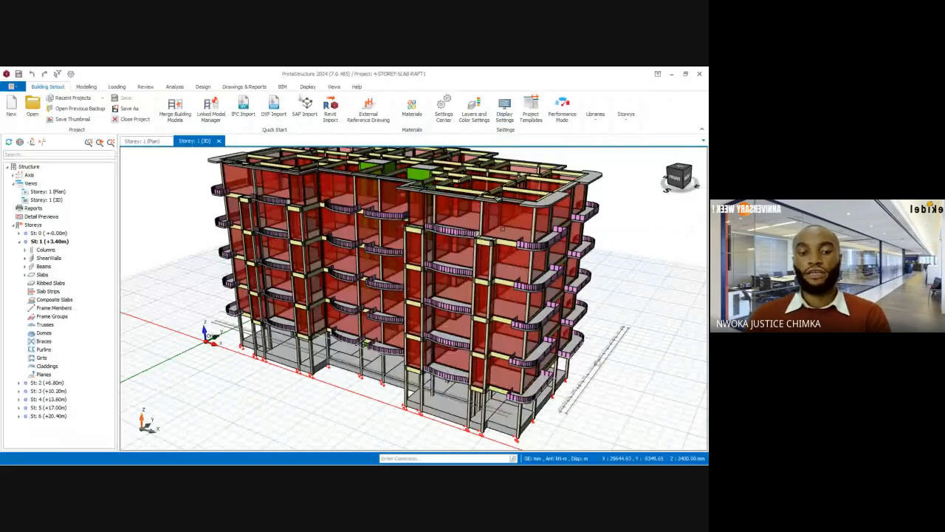
pyautogui.moveTo(502, 228); pyautogui.dragTo(333, 223, button='middle')
# Switch to Google Meet, admit everyone waiting to join the call, and return to ProtaStructure.
pyautogui.moveTo(405, 448)
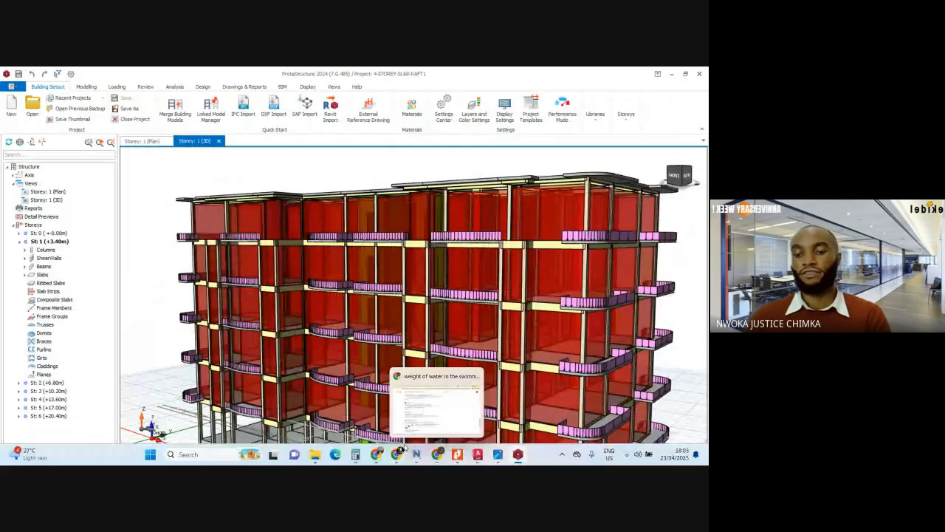
pyautogui.click(399, 452)
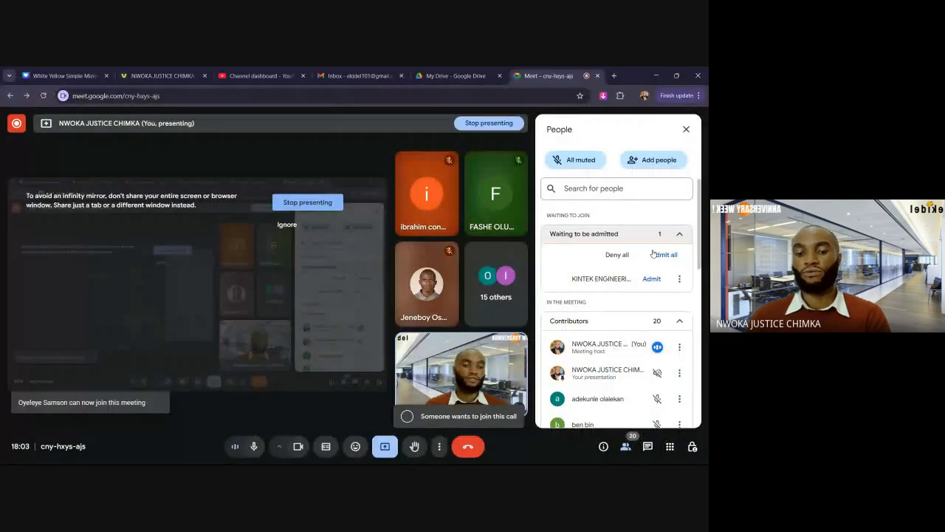
pyautogui.click(653, 254)
pyautogui.click(391, 311)
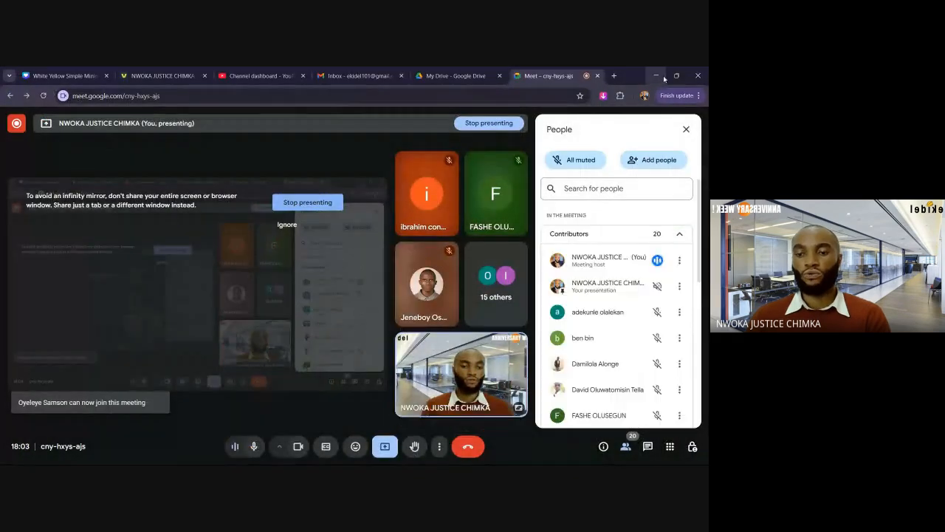
pyautogui.click(662, 77)
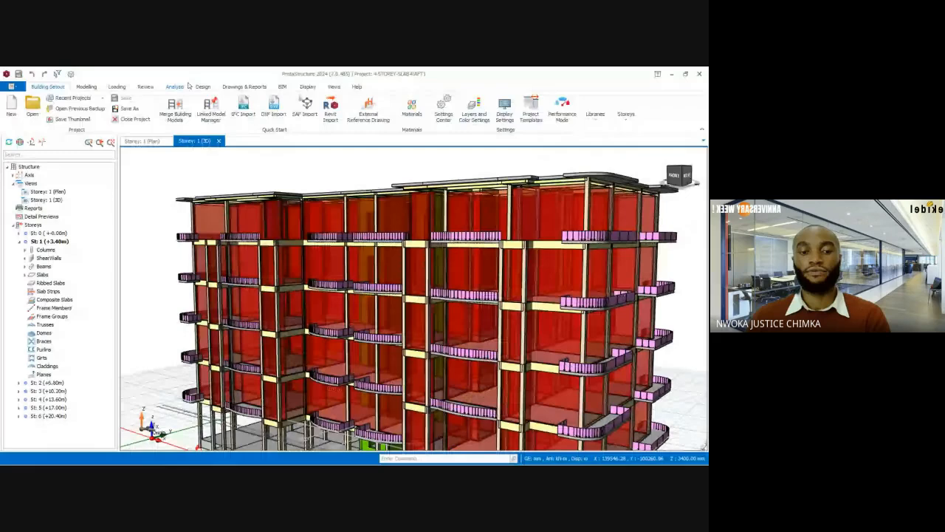
# Bring up the analysis commands in ProtaStructure, and admit the newly waiting participant in Google Meet before returning to the model.
pyautogui.click(175, 86)
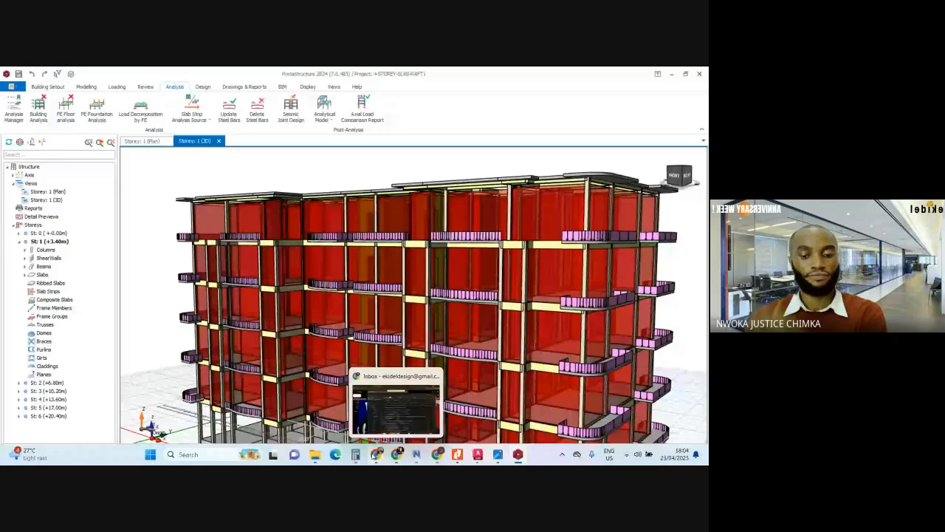
pyautogui.click(392, 455)
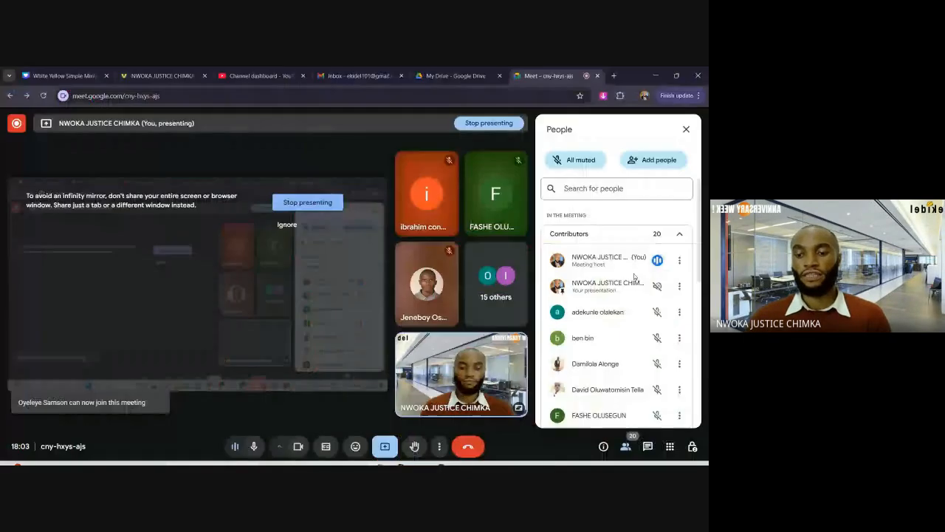
pyautogui.click(664, 254)
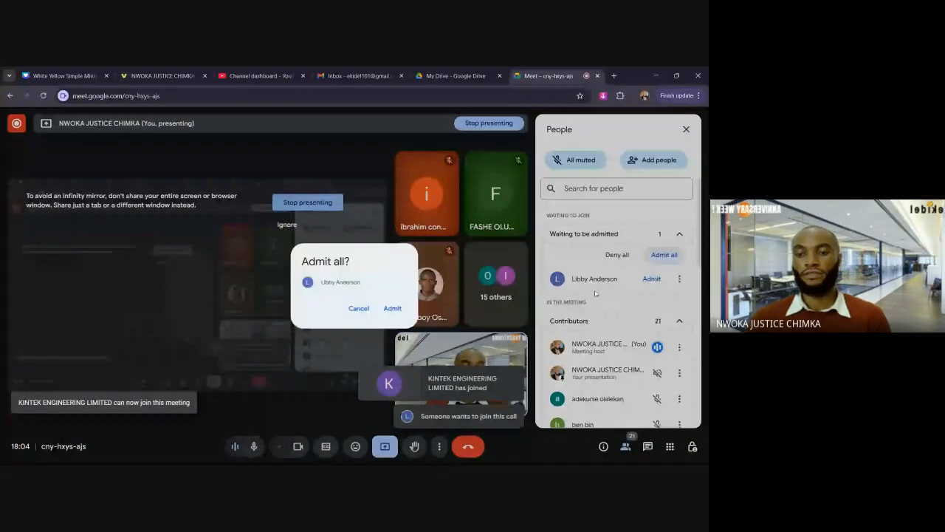
pyautogui.click(393, 308)
pyautogui.click(664, 75)
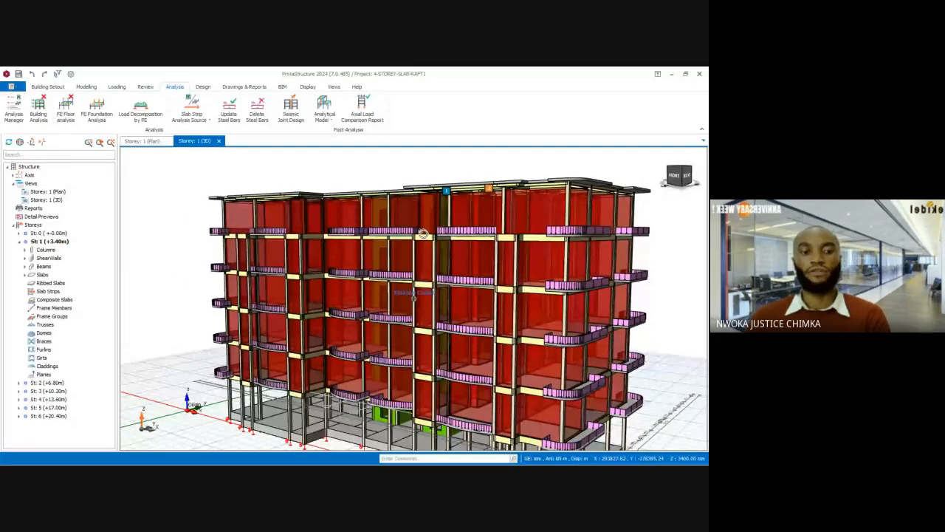
# Open the Building Analysis settings for the multi-storey building model.
pyautogui.moveTo(424, 233); pyautogui.dragTo(458, 275, button='middle')
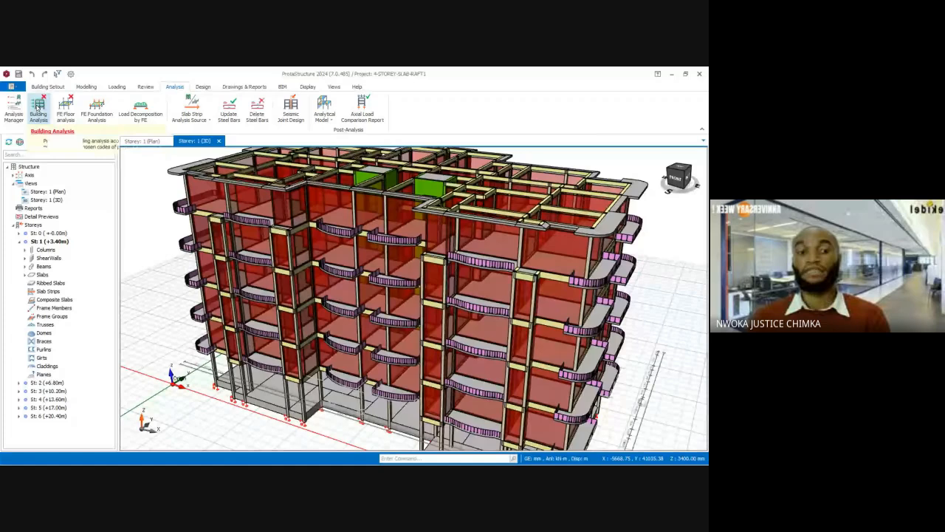
pyautogui.click(37, 107)
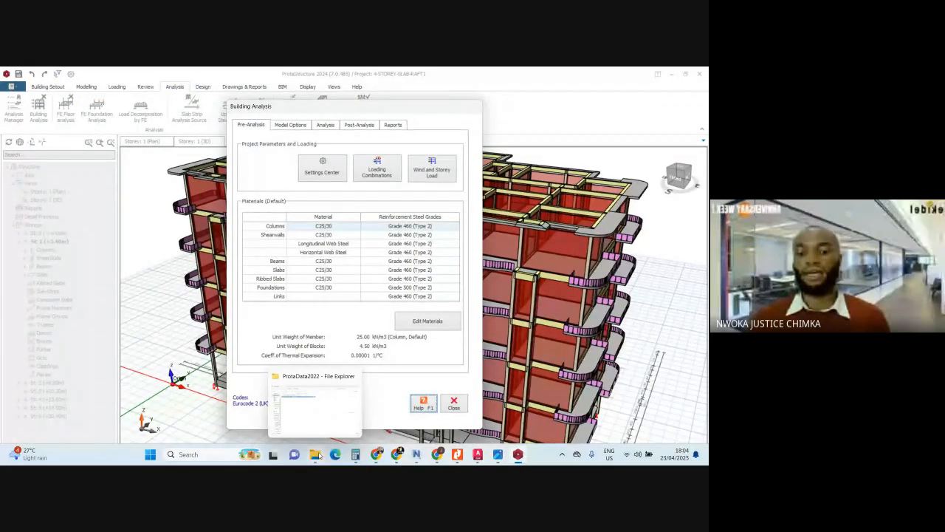
# Switch to Google Meet, admit the next waiting participant, and return to the Building Analysis settings in ProtaStructure.
pyautogui.moveTo(377, 454)
pyautogui.click(349, 423)
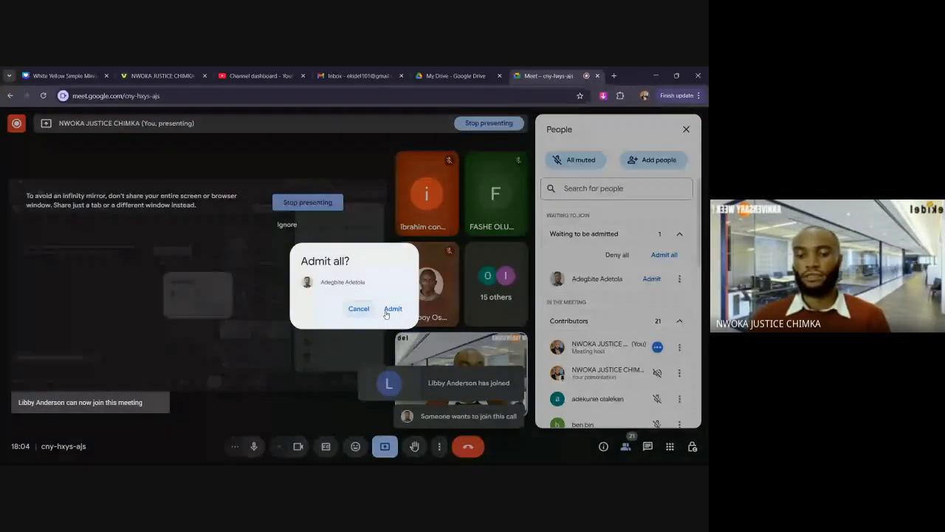
pyautogui.click(388, 312)
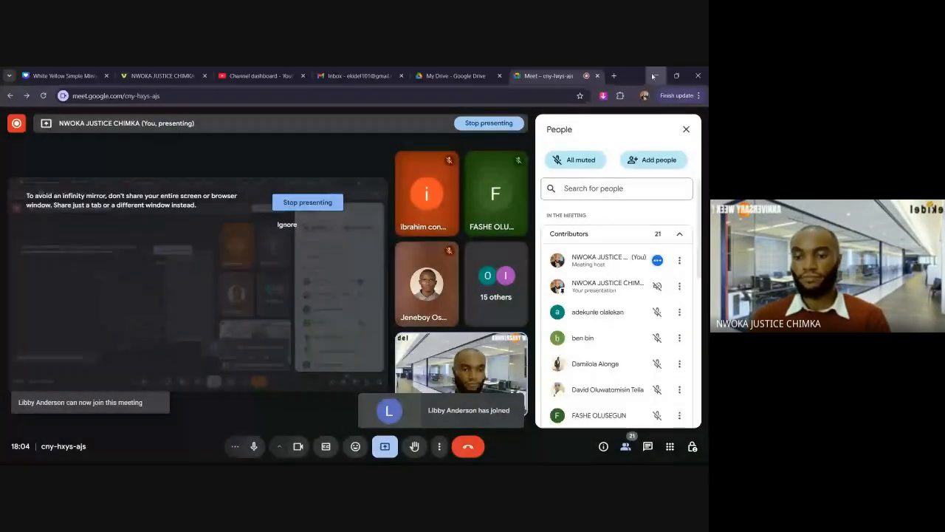
pyautogui.click(654, 75)
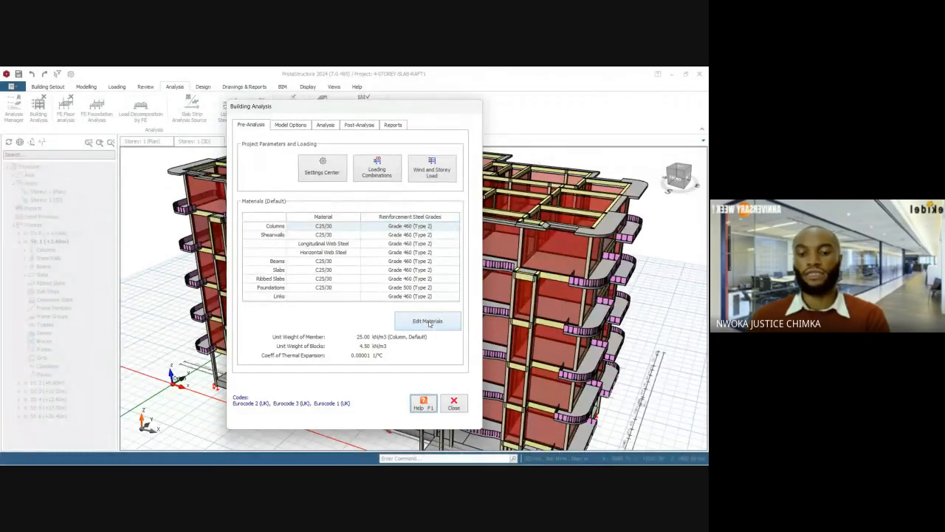
# Edit the default materials, applying C25/30 concrete for columns to all members of this material class in the storey.
pyautogui.click(428, 321)
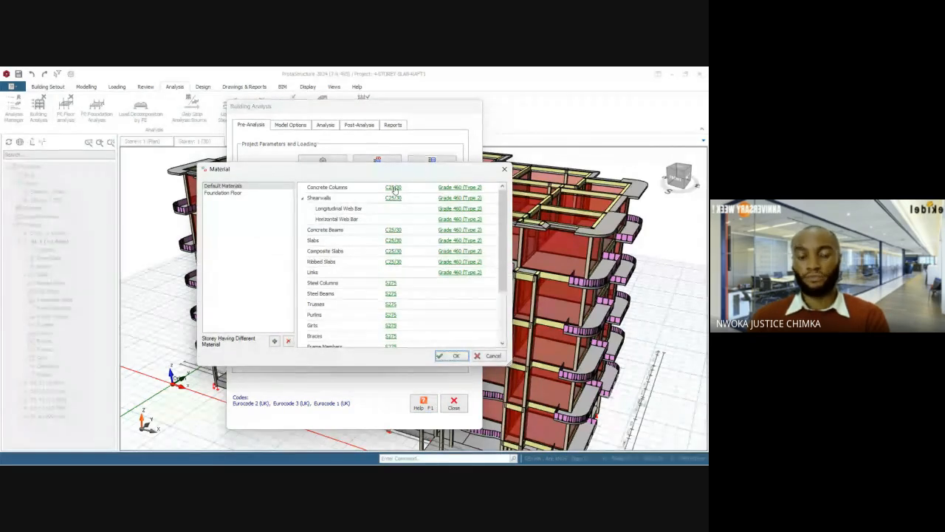
pyautogui.click(394, 187)
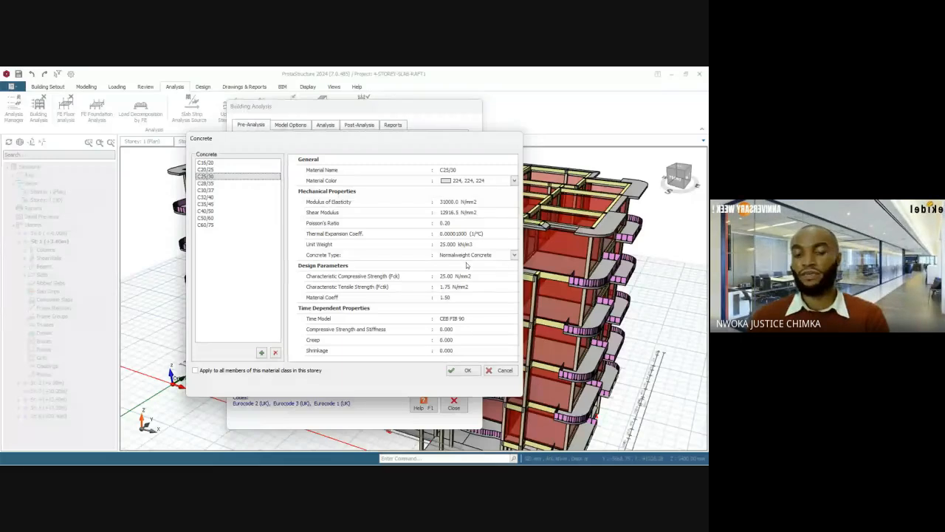
pyautogui.click(211, 372)
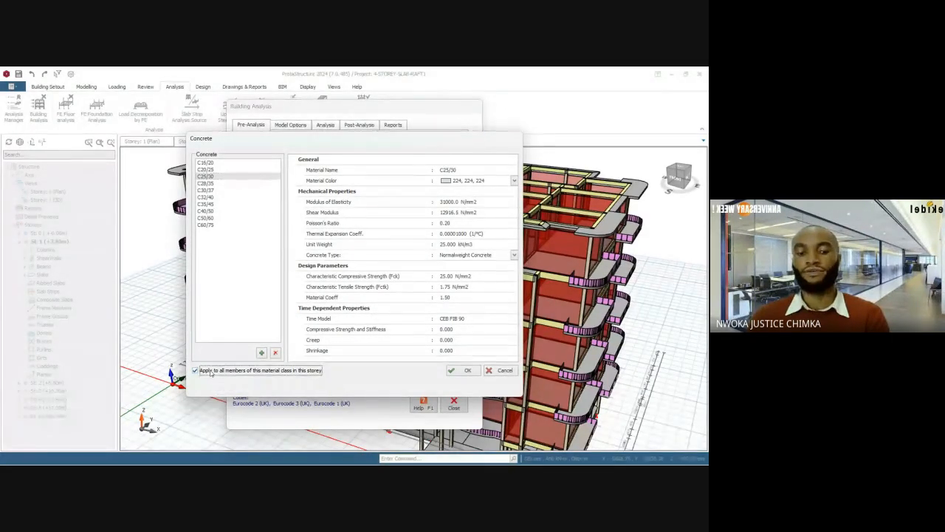
pyautogui.click(457, 371)
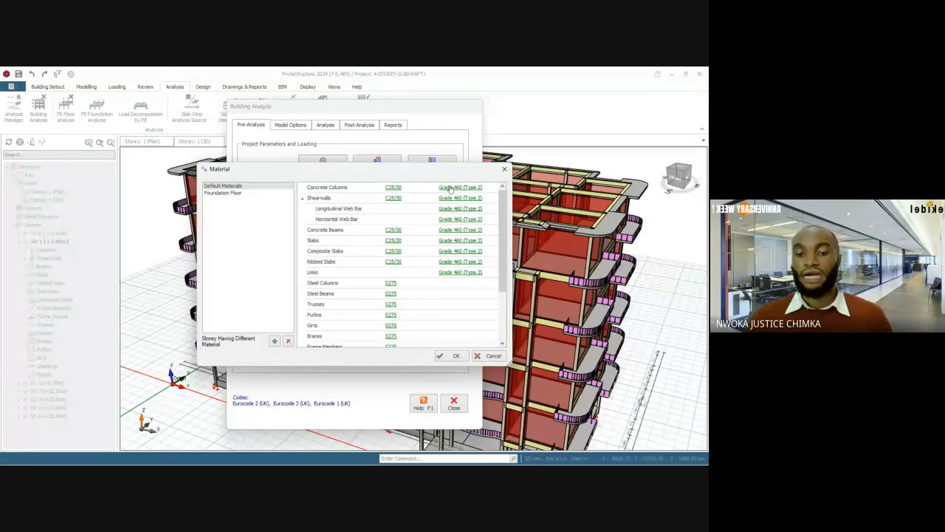
# Open the concrete columns' rebar material and enable applying it to all members of this material class in the storey.
pyautogui.click(451, 188)
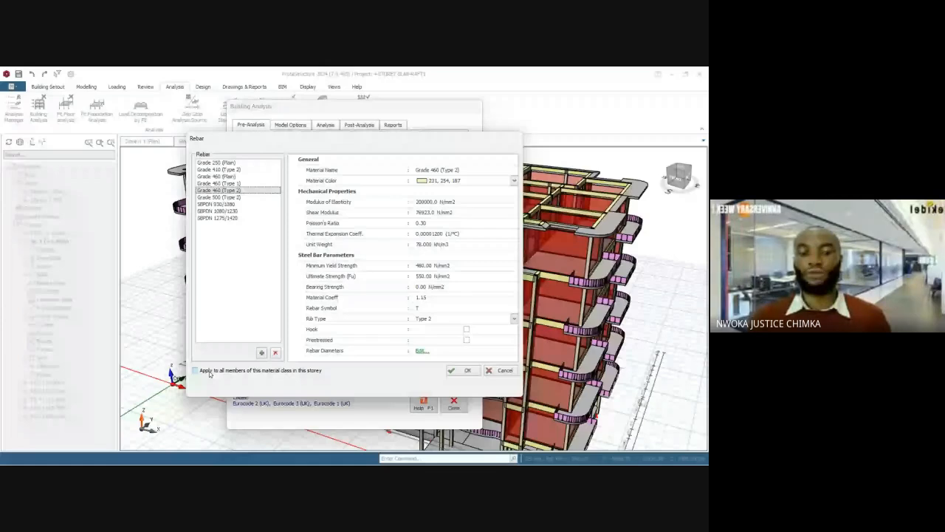
pyautogui.click(197, 371)
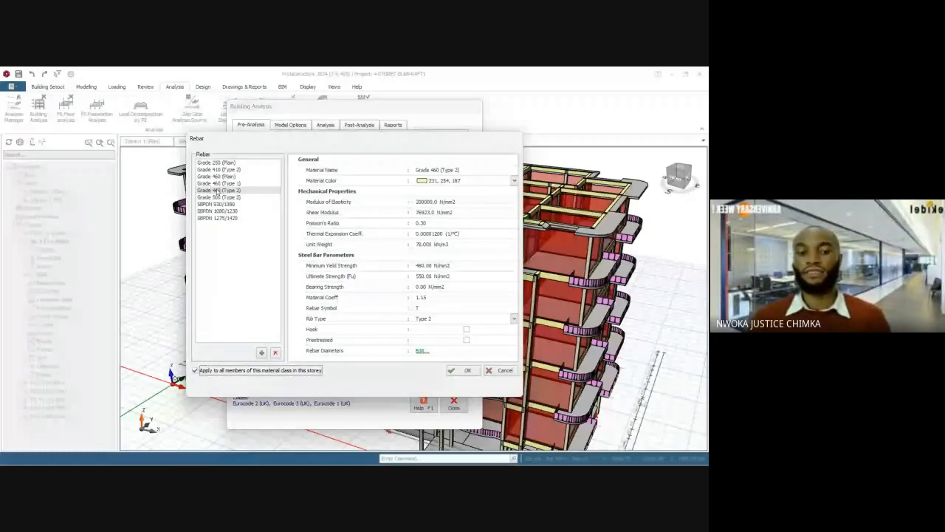
# Compare the properties of the Grade 410, 460 and 500 (Type 2) rebars, leaving Grade 460 (Type 2) selected.
pyautogui.click(215, 169)
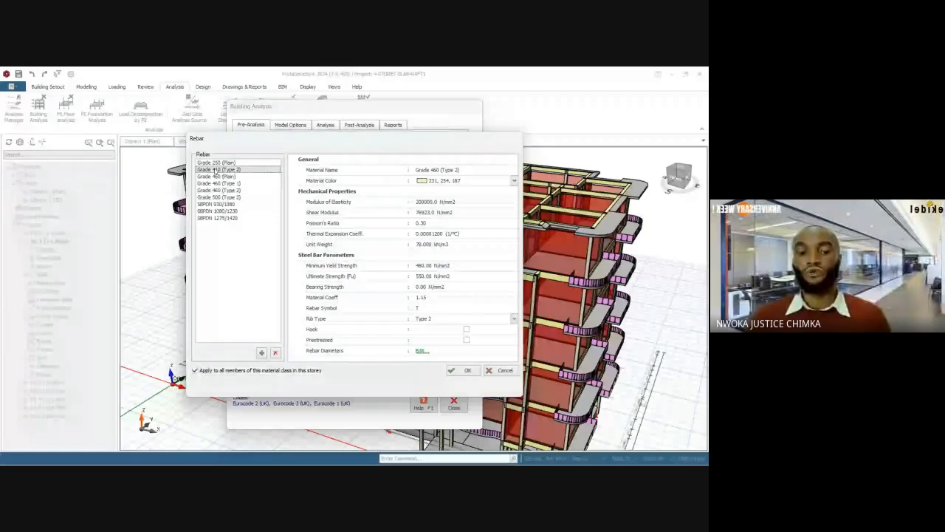
pyautogui.click(219, 190)
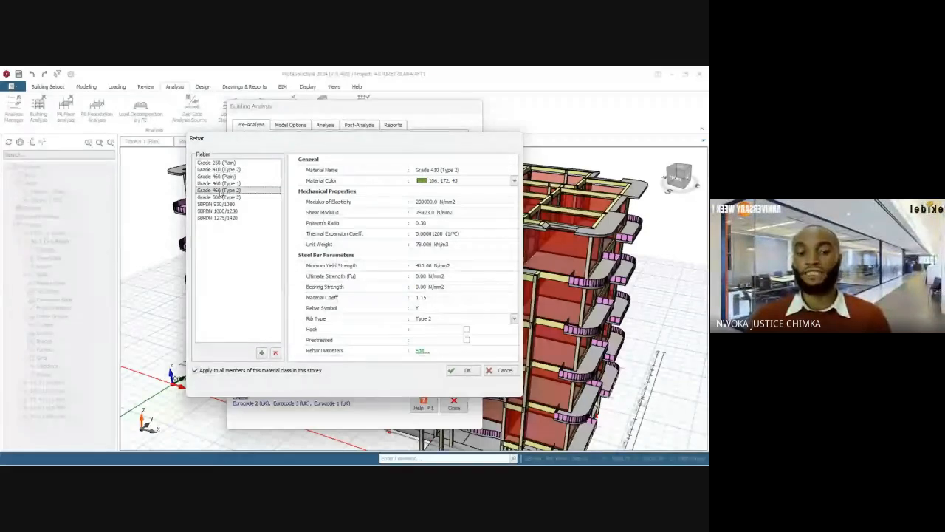
pyautogui.click(226, 197)
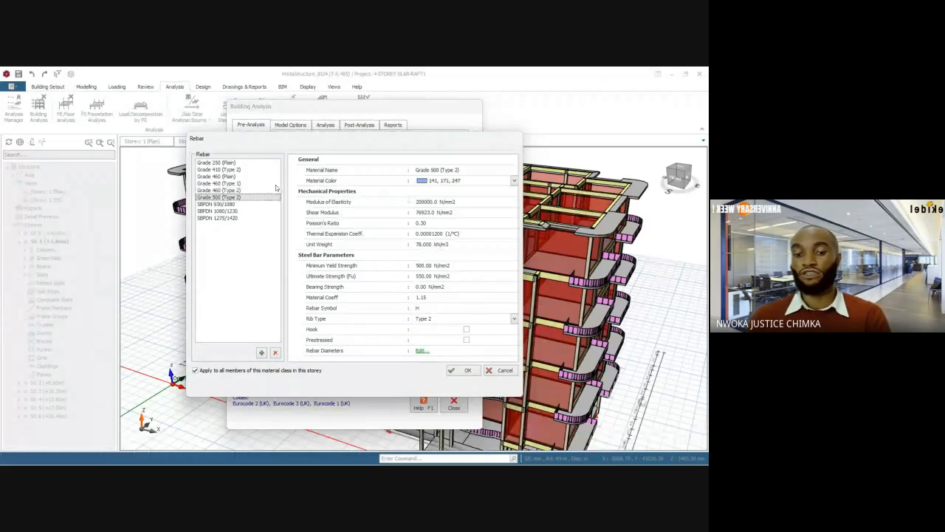
pyautogui.click(220, 169)
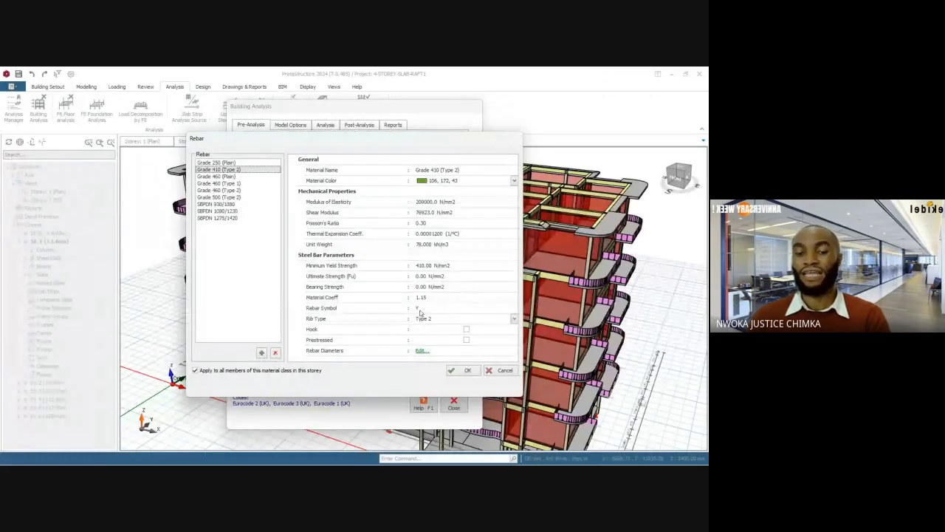
pyautogui.click(219, 191)
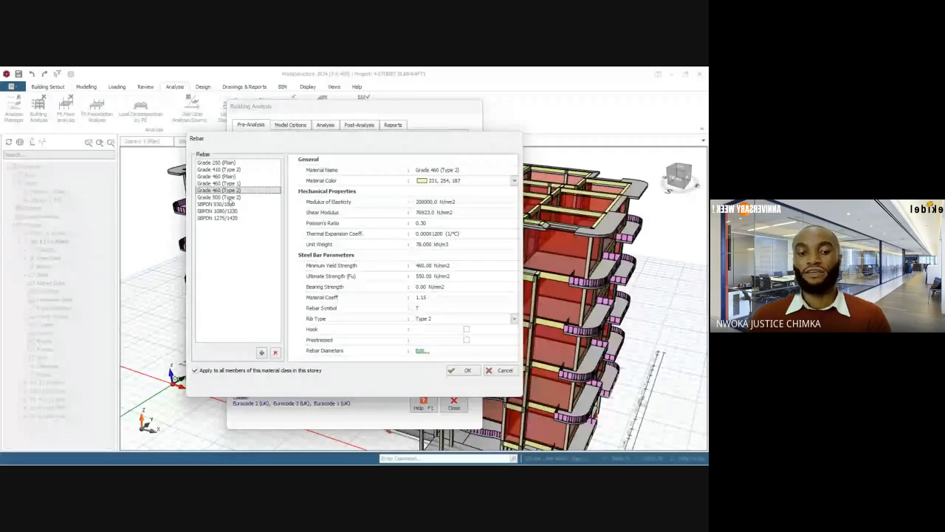
pyautogui.click(230, 198)
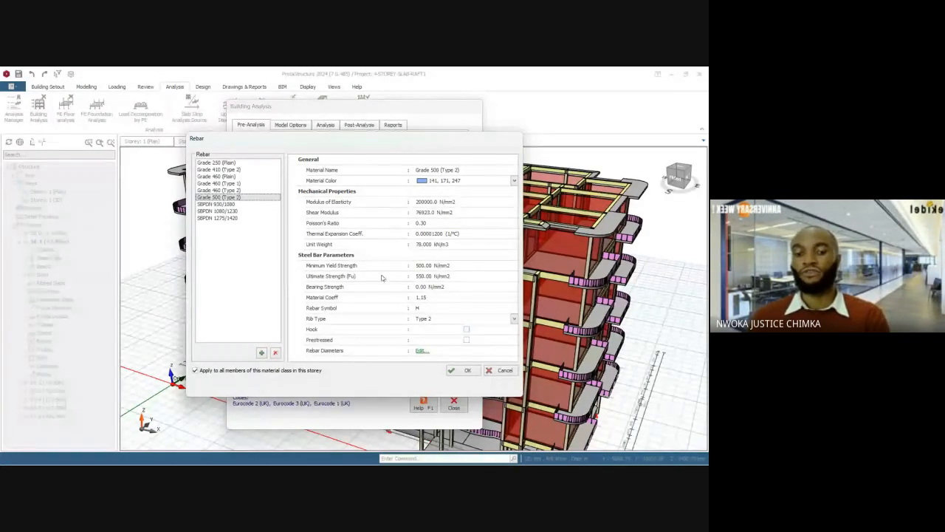
pyautogui.click(238, 190)
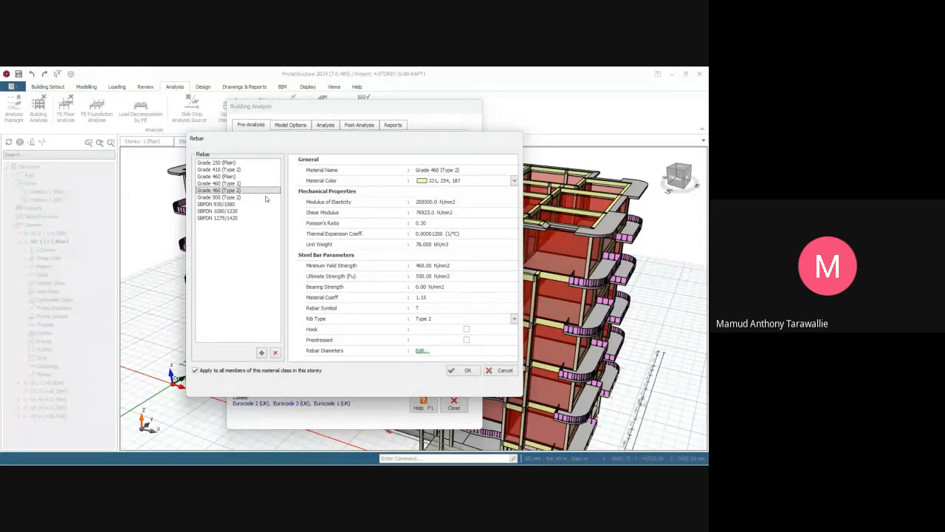
# Switch to Google Meet and look through the contributors list for the participants' microphone states.
pyautogui.moveTo(315, 455)
pyautogui.moveTo(377, 454)
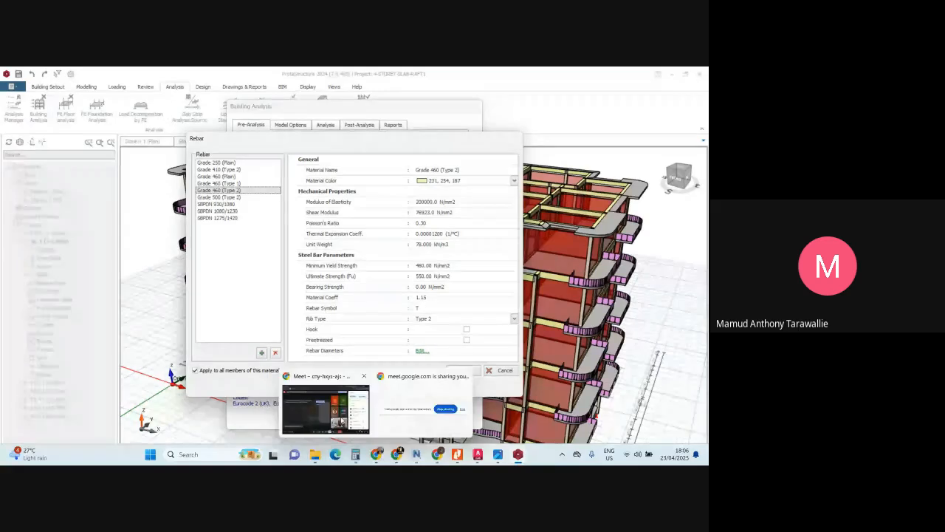
pyautogui.click(324, 404)
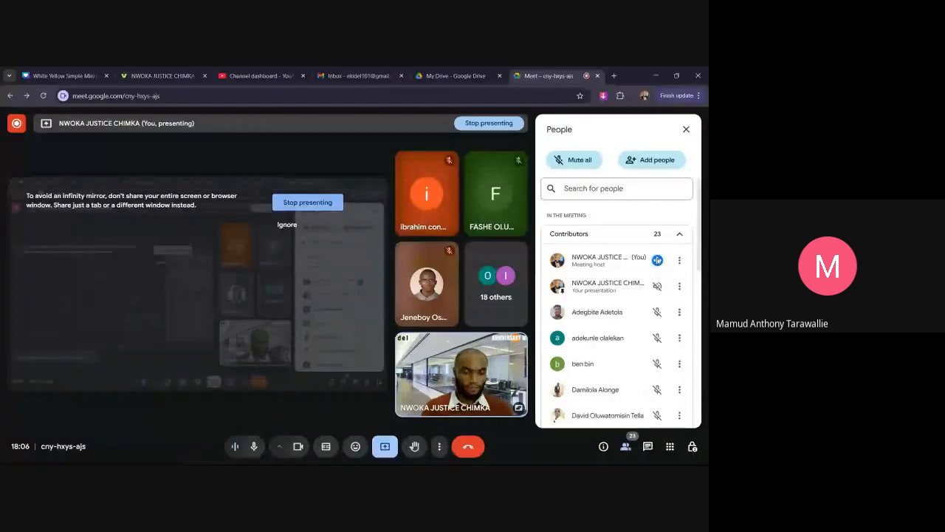
pyautogui.scroll(-5, 658, 336)
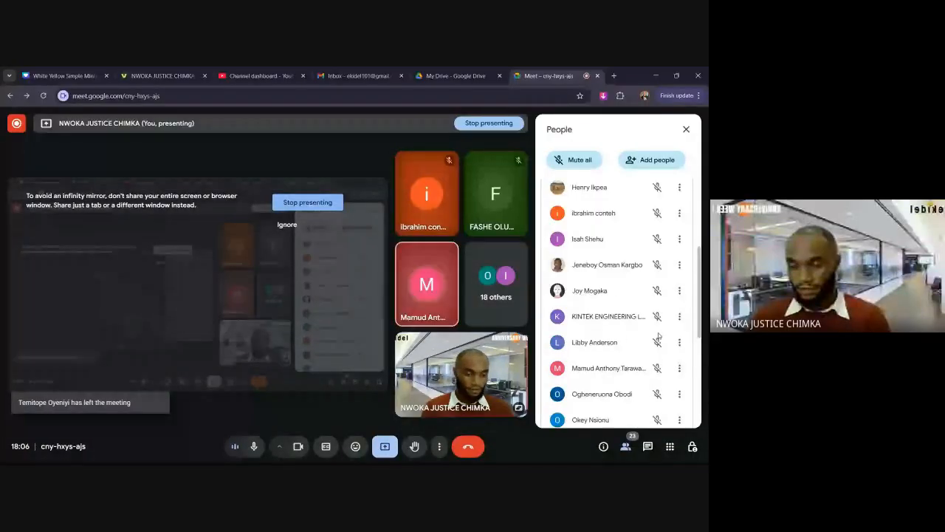
pyautogui.scroll(-3, 659, 336)
pyautogui.scroll(8, 649, 296)
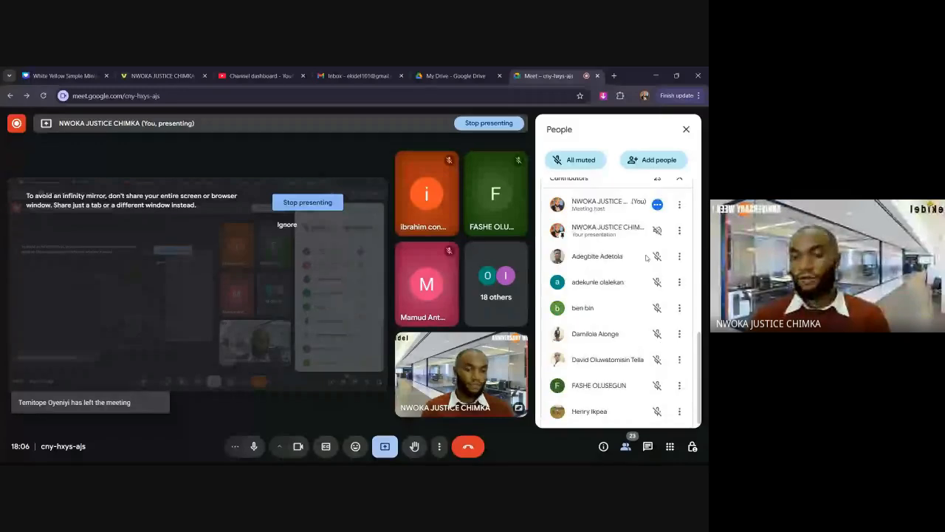
# Return to ProtaStructure and open the rebar diameter table of the Grade 460 (Type 2) material.
pyautogui.scroll(2, 647, 258)
pyautogui.click(655, 76)
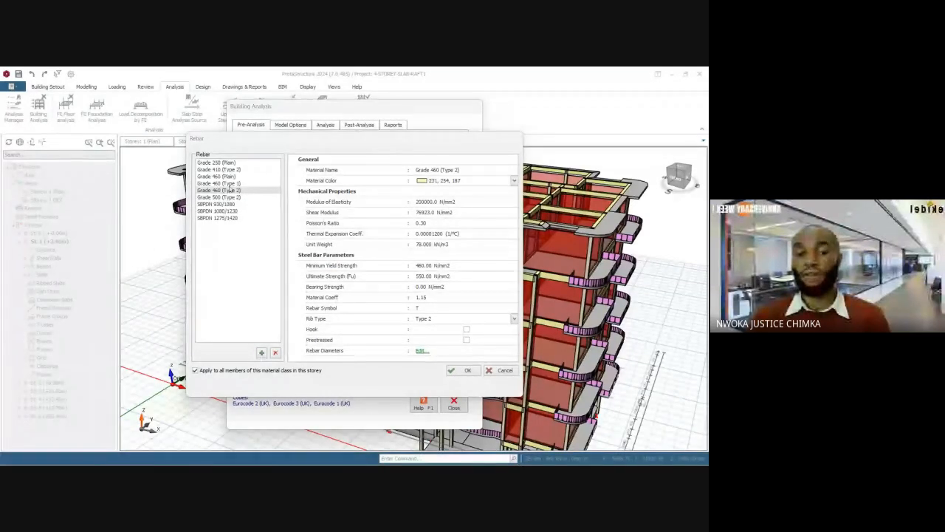
pyautogui.click(421, 351)
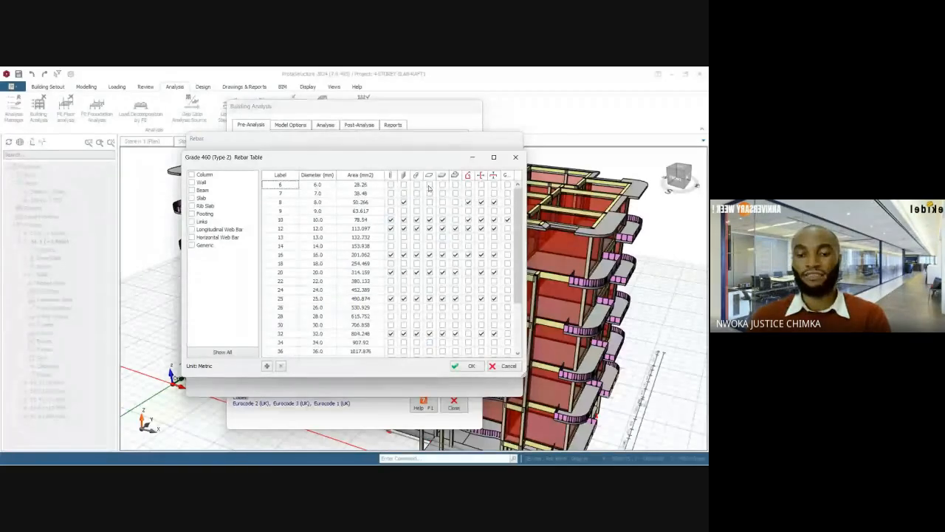
# Switch to Google Meet, admit everyone waiting to join the call, and return to ProtaStructure.
pyautogui.moveTo(359, 445)
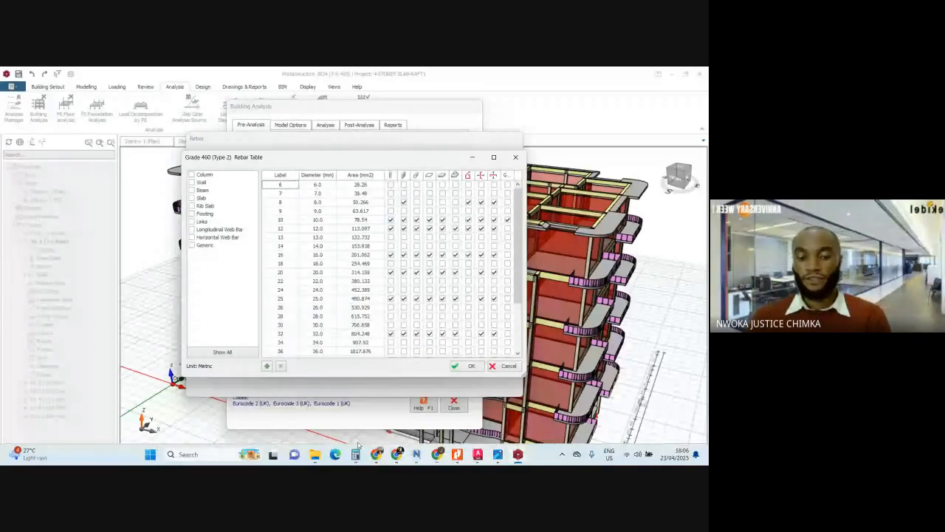
pyautogui.click(378, 454)
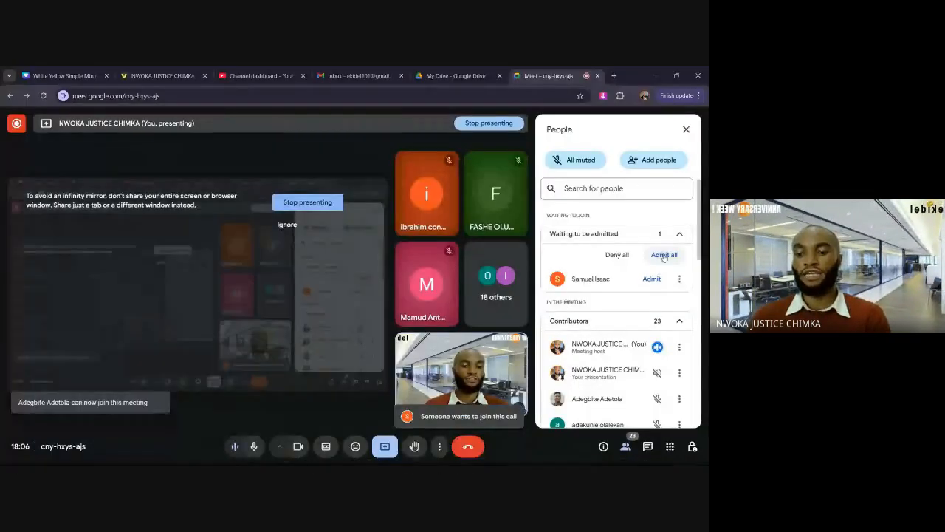
pyautogui.click(664, 255)
pyautogui.click(396, 309)
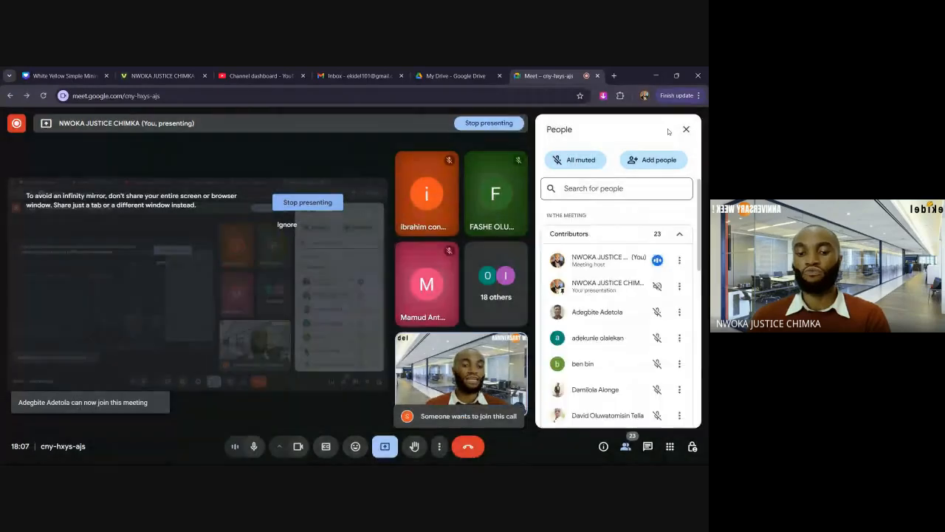
pyautogui.click(656, 77)
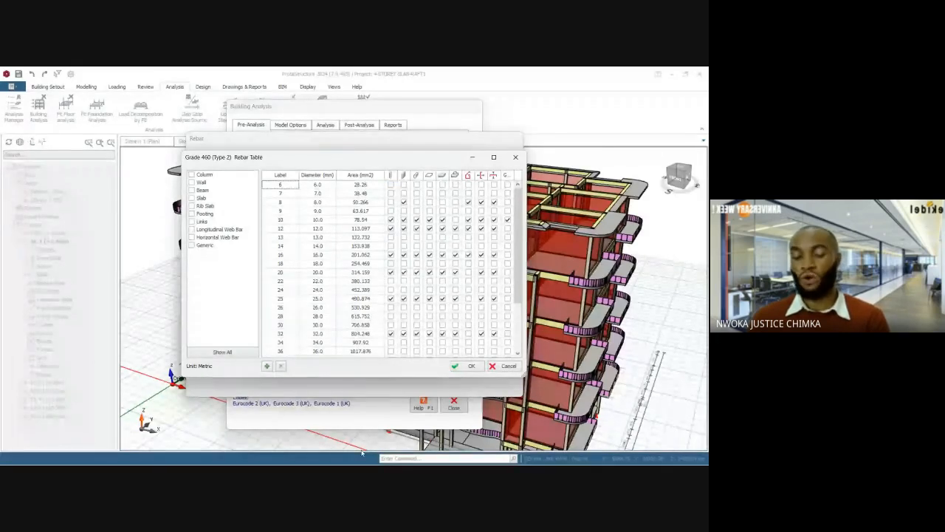
# Switch to Google Meet to admit the next waiting participant, and return to the rebar table in ProtaStructure.
pyautogui.moveTo(377, 461)
pyautogui.click(358, 413)
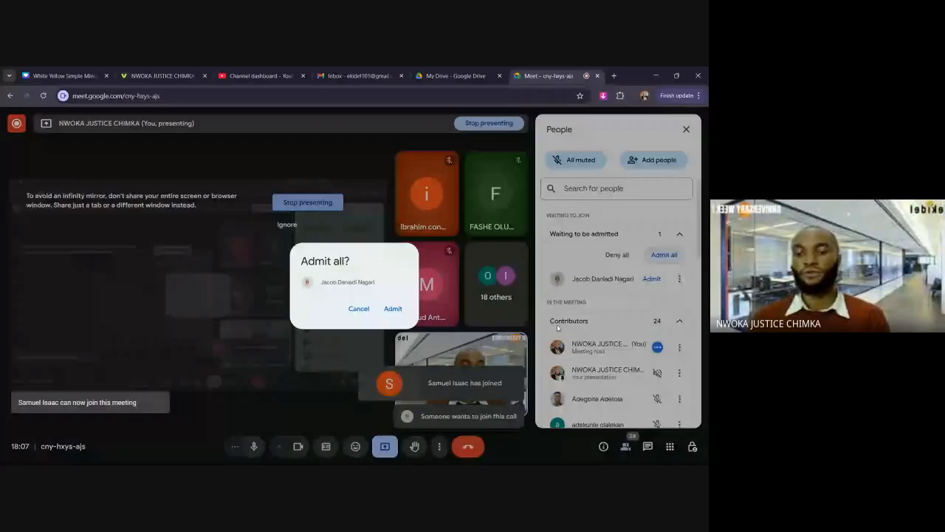
pyautogui.click(400, 311)
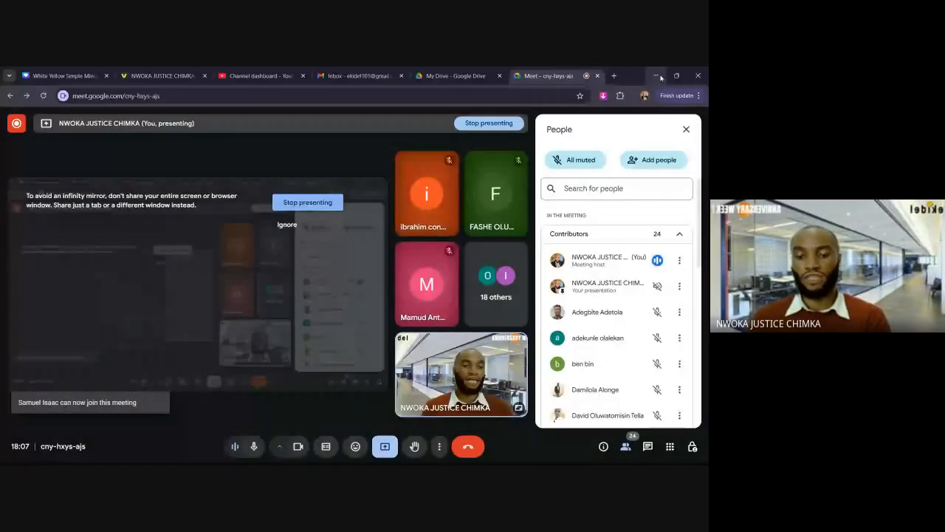
pyautogui.click(657, 76)
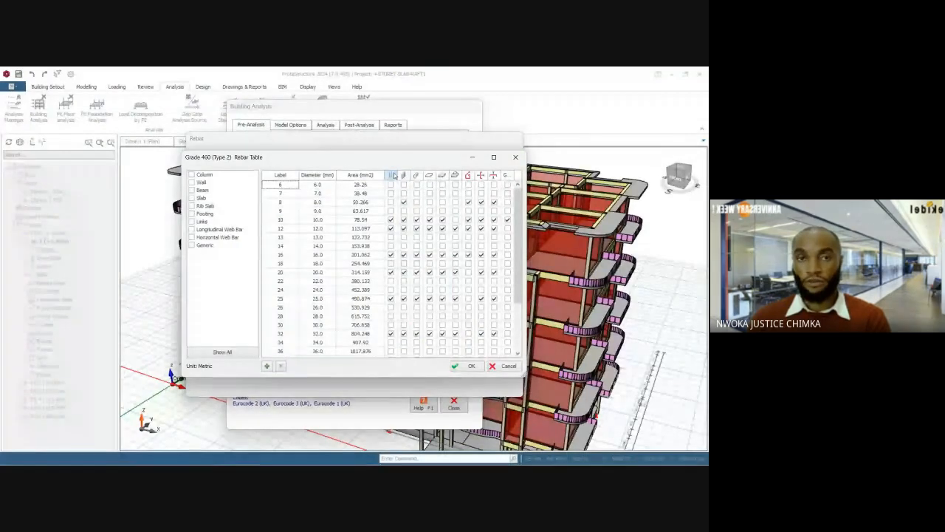
# Exclude the 10, 12 and 32 mm bar diameters from use in columns.
pyautogui.click(391, 220)
pyautogui.click(390, 228)
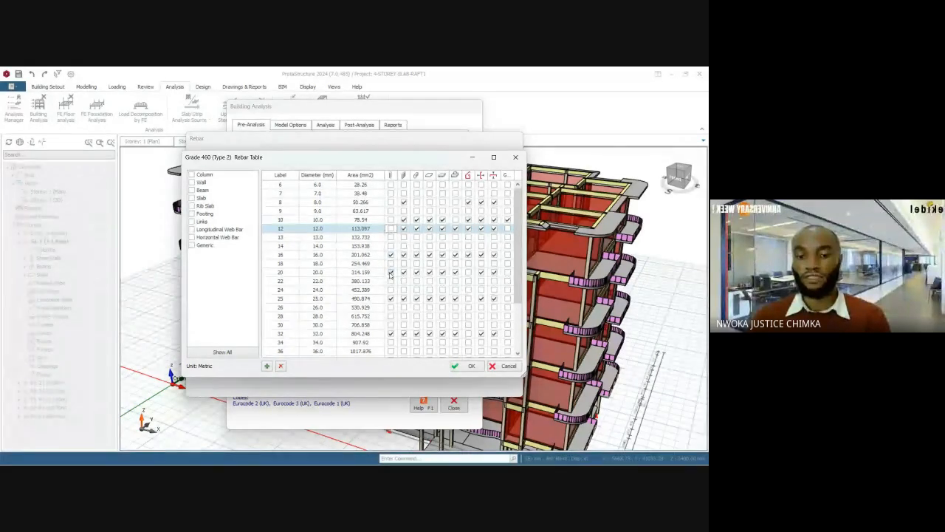
pyautogui.click(390, 334)
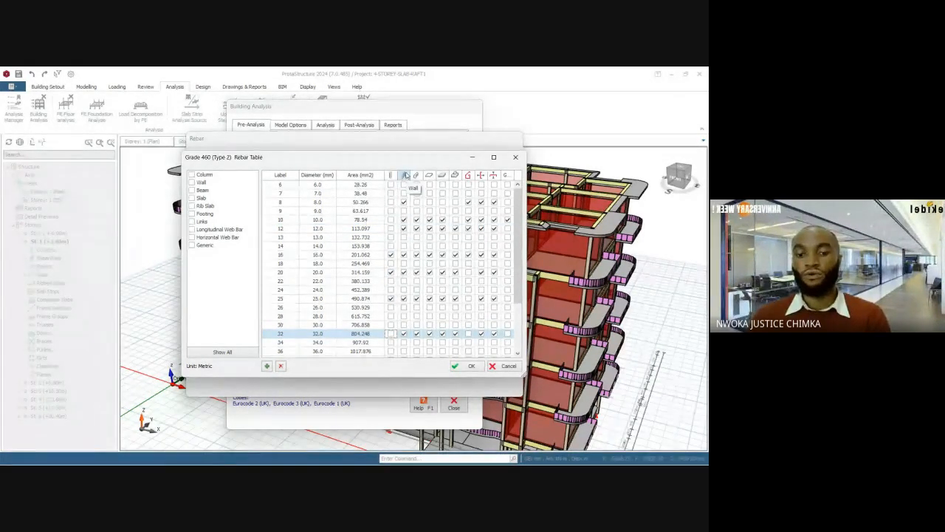
# Exclude the 8, 10, 12 and 32 mm bar diameters from use in walls.
pyautogui.click(404, 202)
pyautogui.click(404, 220)
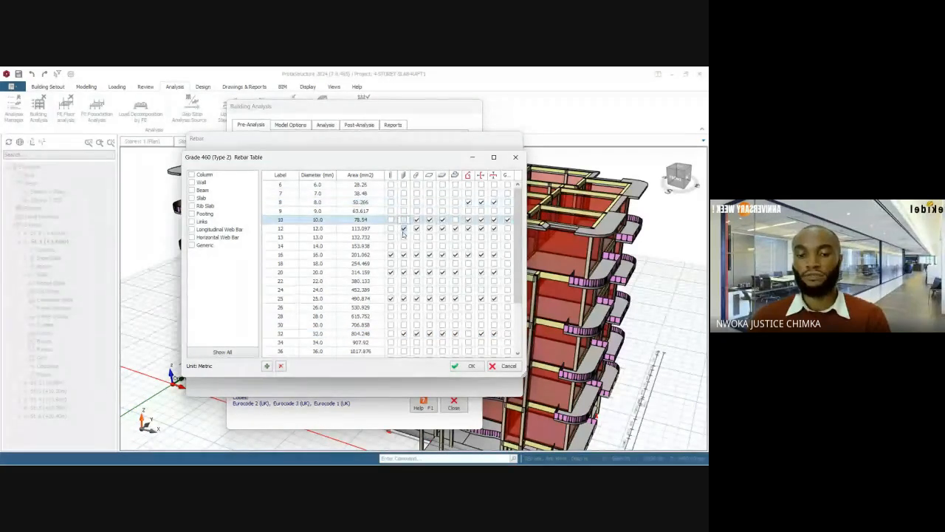
pyautogui.click(404, 228)
pyautogui.click(404, 228)
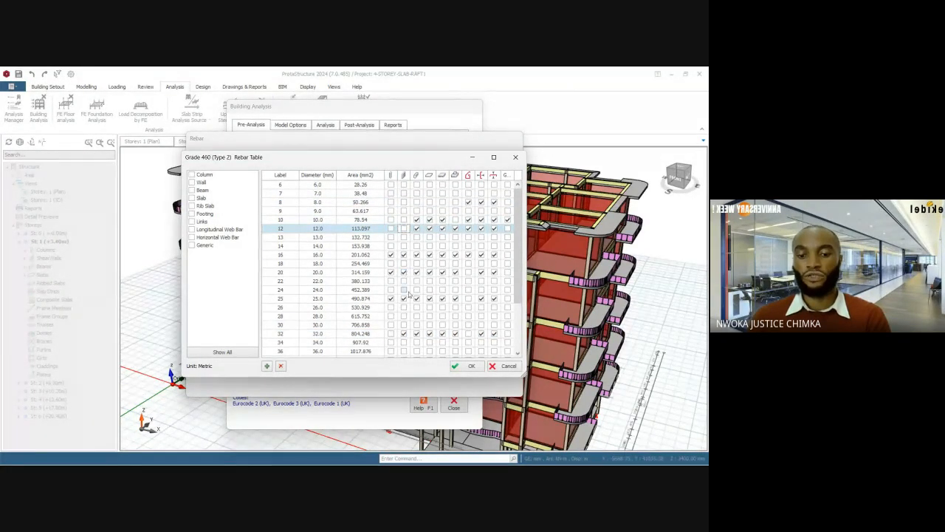
pyautogui.click(404, 334)
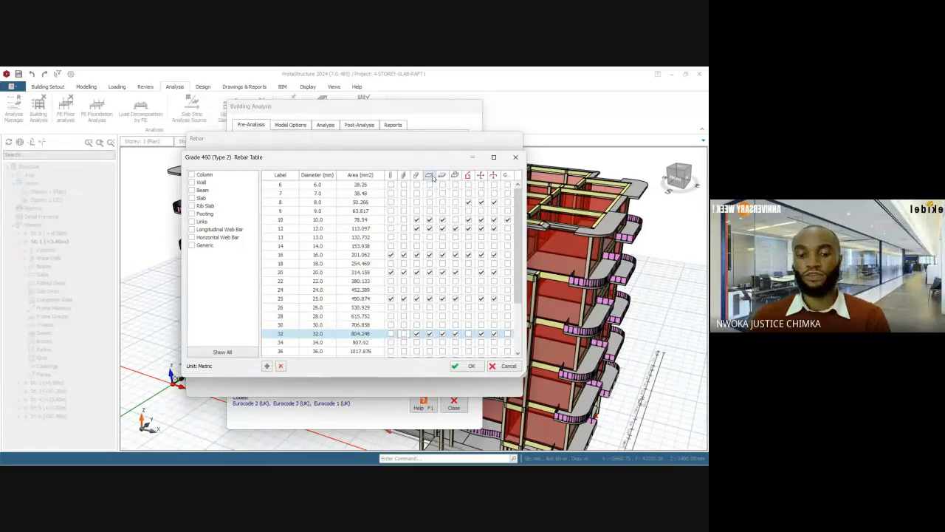
# Exclude the 10, 12 and 32 mm bars from beams and the 10 and 32 mm bars from slabs.
pyautogui.click(417, 228)
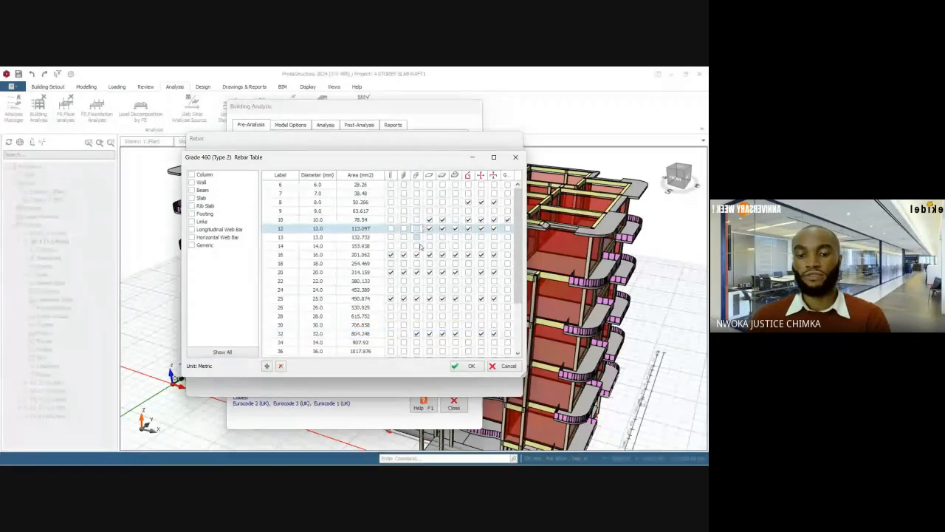
pyautogui.click(417, 334)
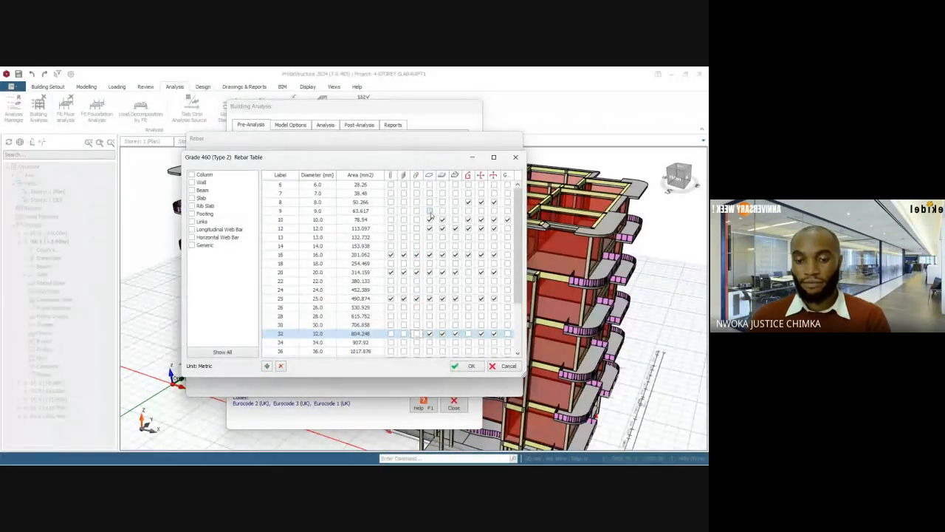
pyautogui.click(430, 219)
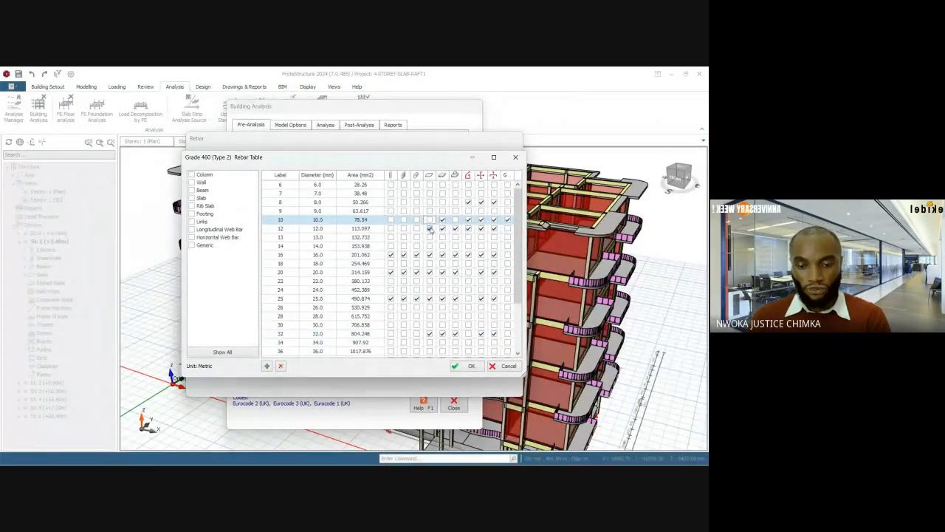
pyautogui.click(431, 336)
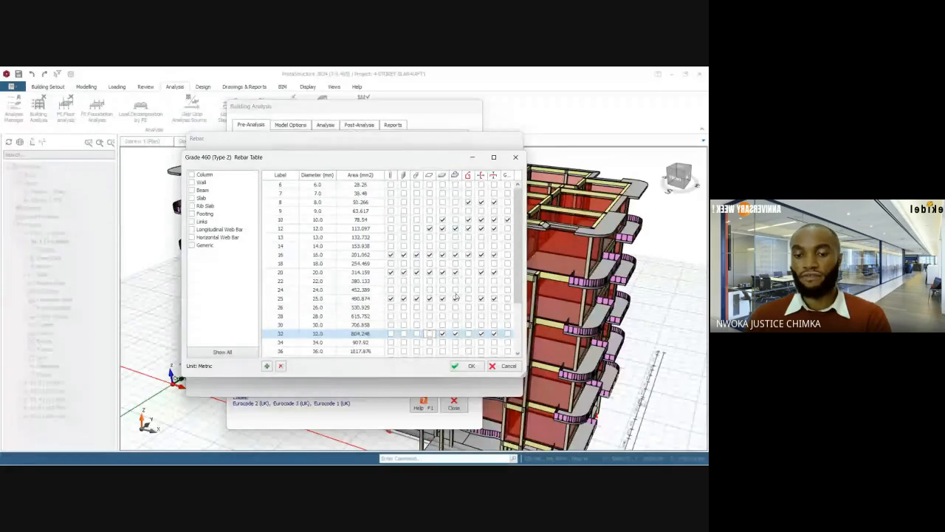
# Exclude the 8, 12 and 16 mm bars from links and the 8 mm bar from longitudinal web bars.
pyautogui.click(468, 203)
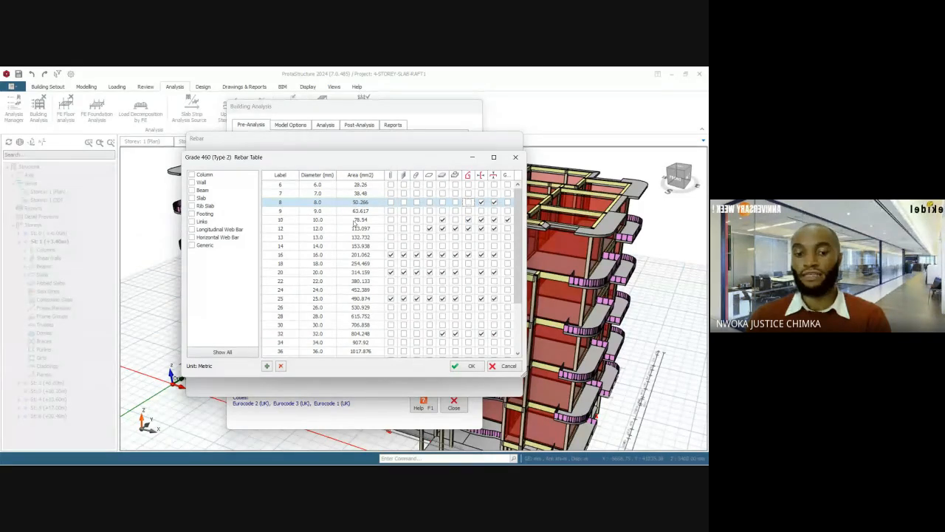
pyautogui.click(355, 220)
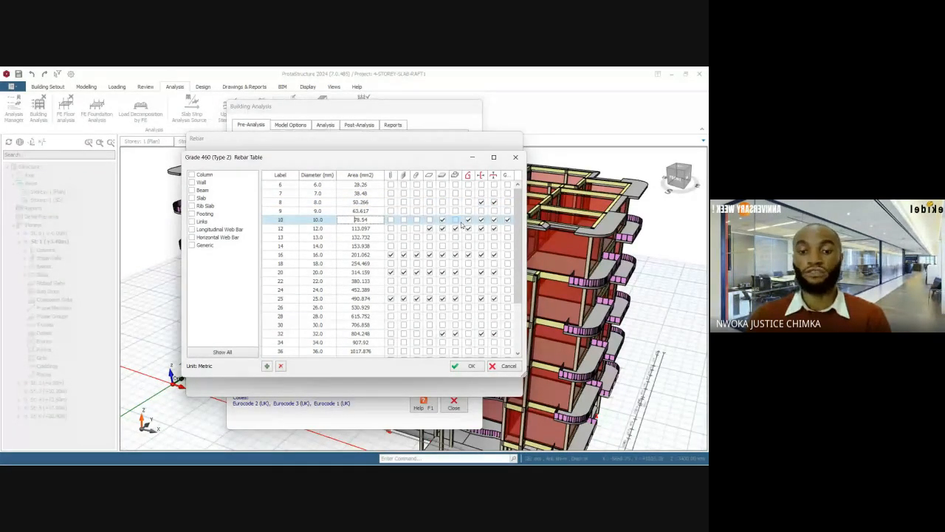
pyautogui.click(468, 254)
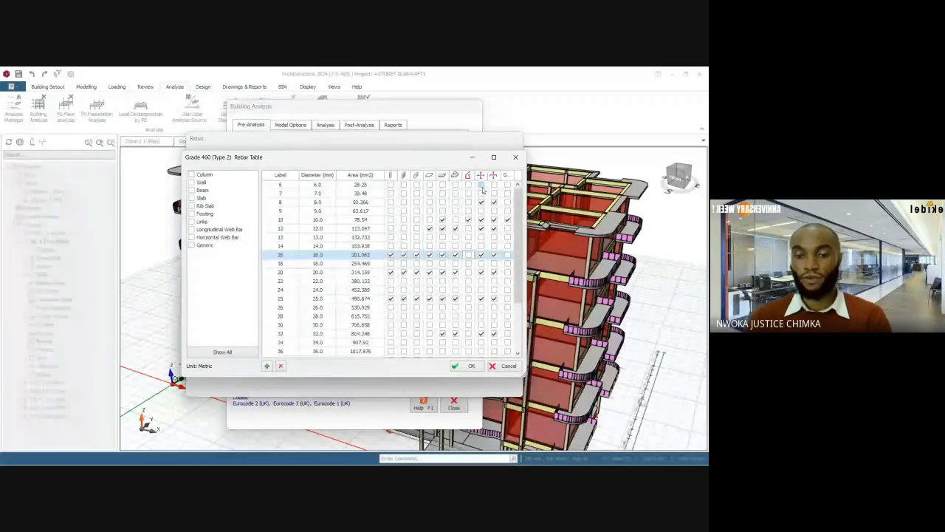
pyautogui.click(482, 201)
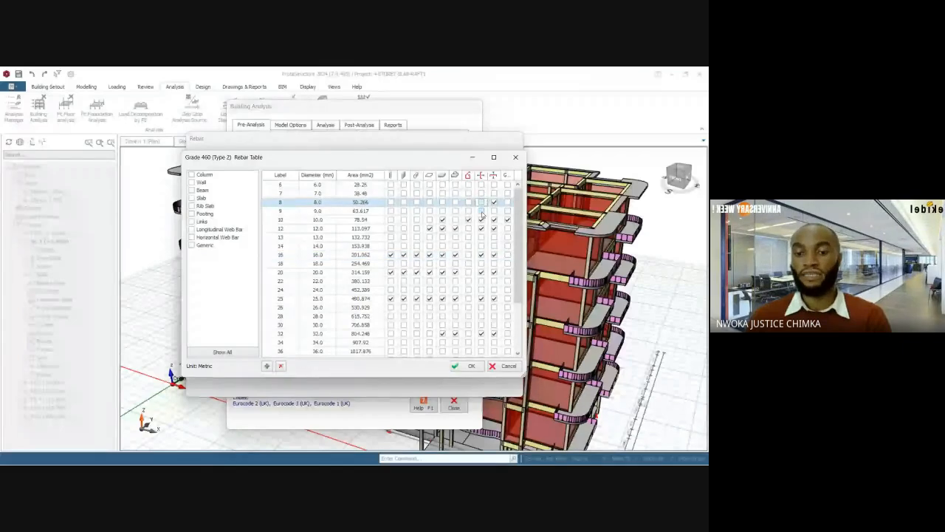
pyautogui.click(481, 219)
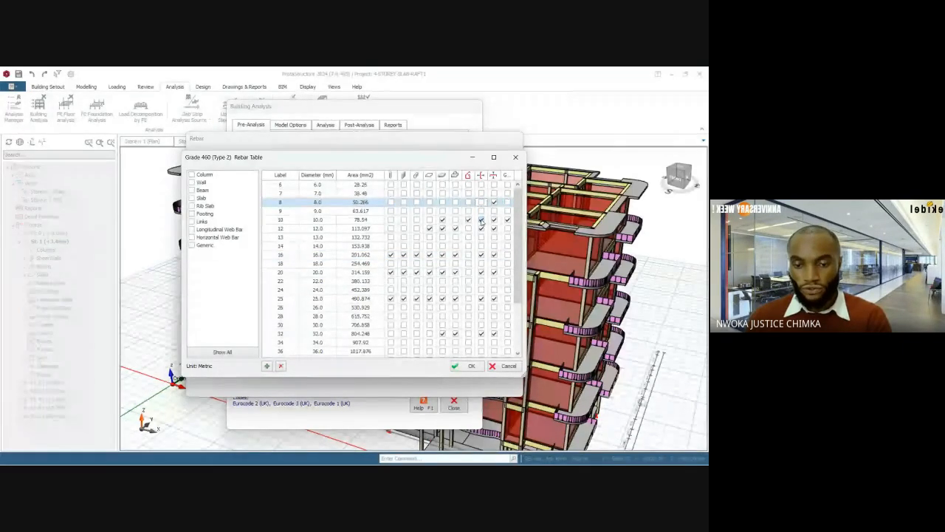
pyautogui.moveTo(397, 453)
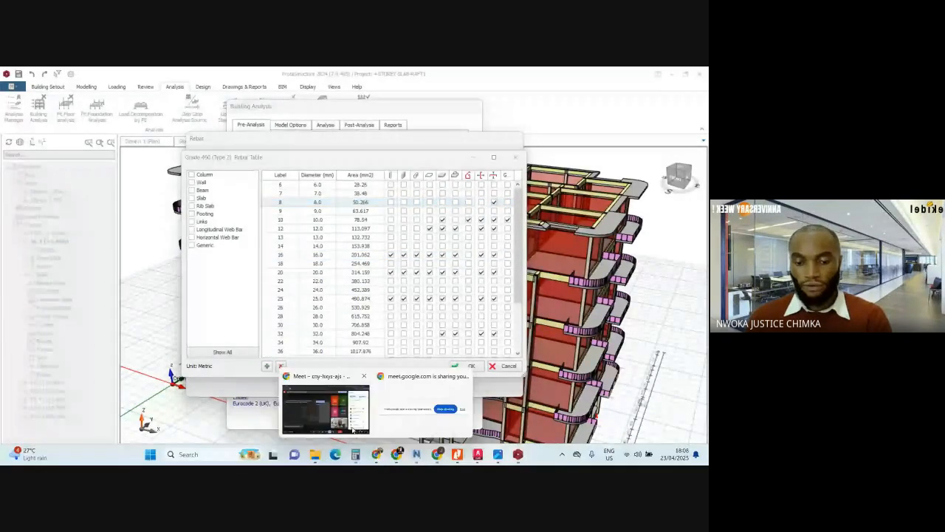
pyautogui.click(354, 412)
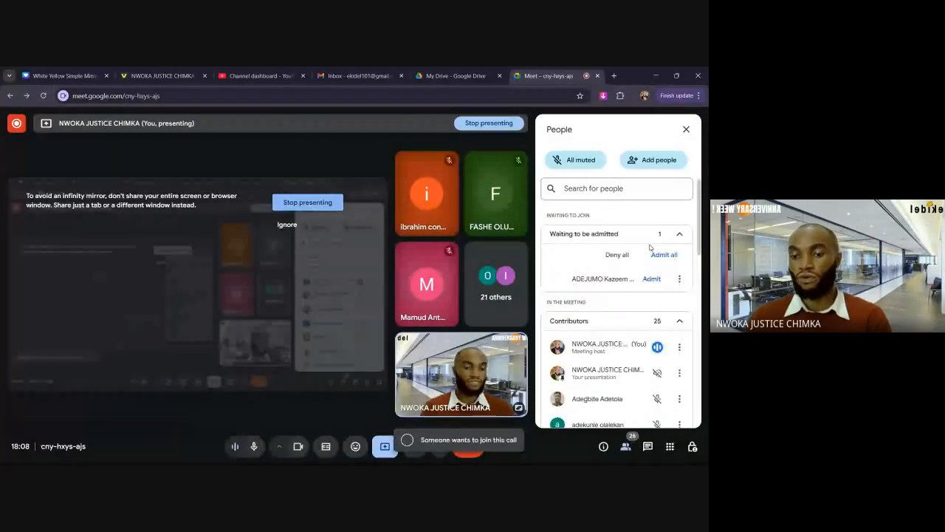
pyautogui.click(664, 254)
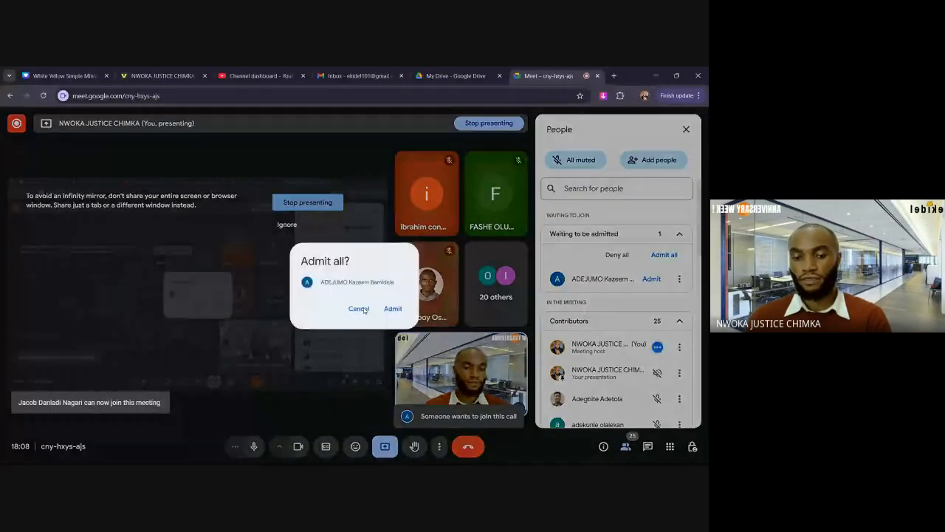
pyautogui.click(359, 309)
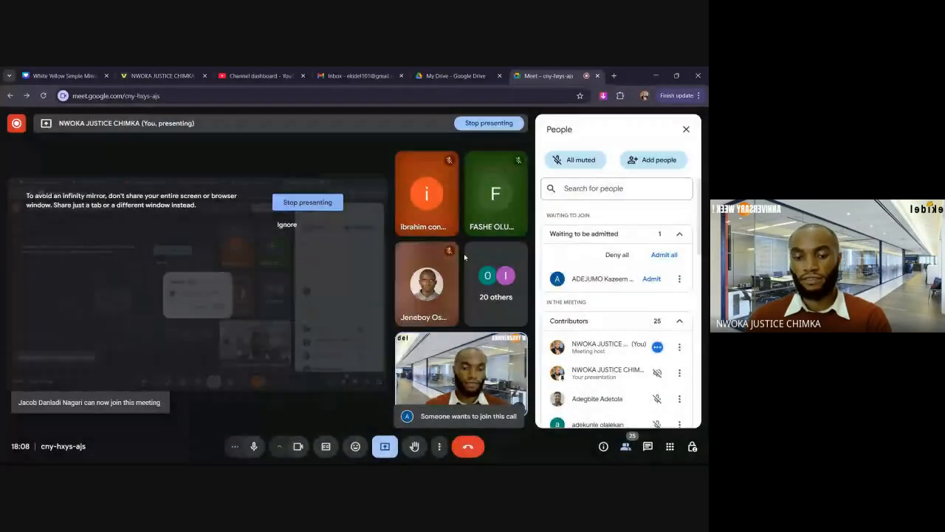
pyautogui.click(653, 76)
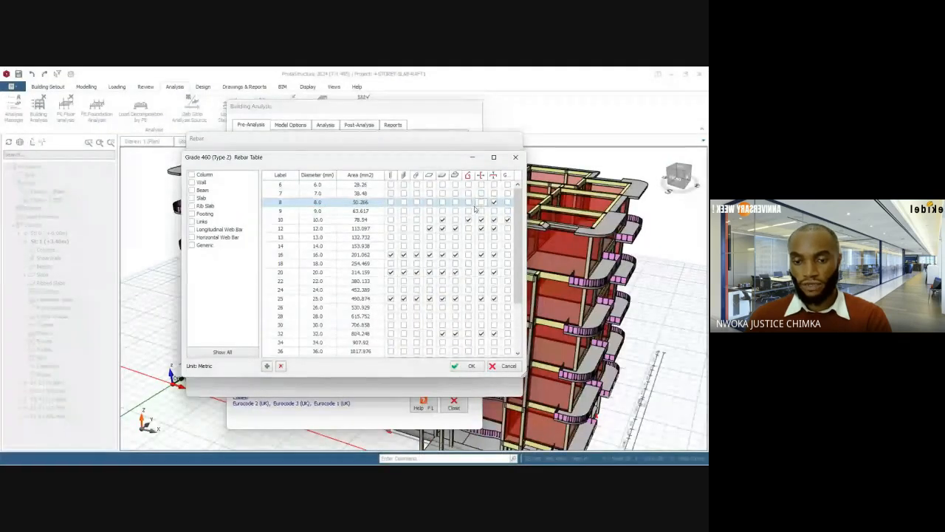
# Exclude the 10, 25 and 32 mm bar diameters from use as longitudinal web bars.
pyautogui.click(481, 220)
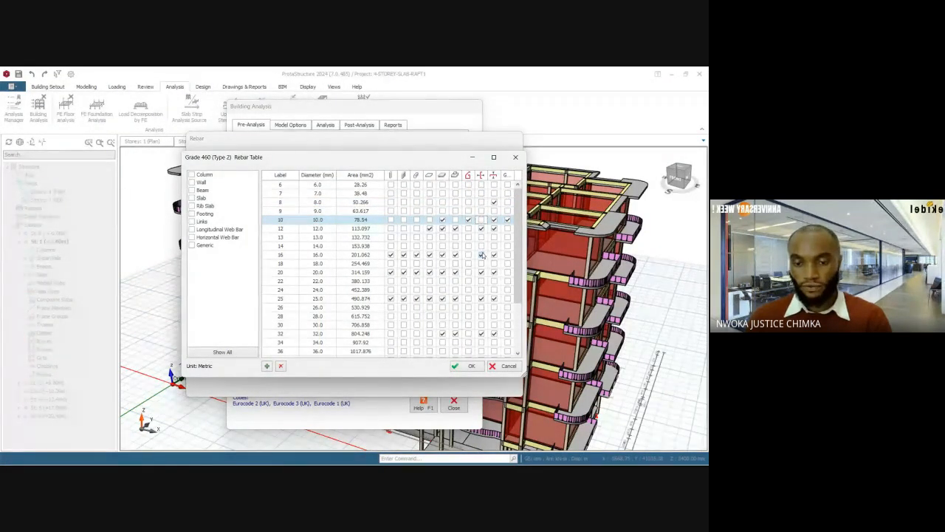
pyautogui.click(481, 298)
pyautogui.click(481, 334)
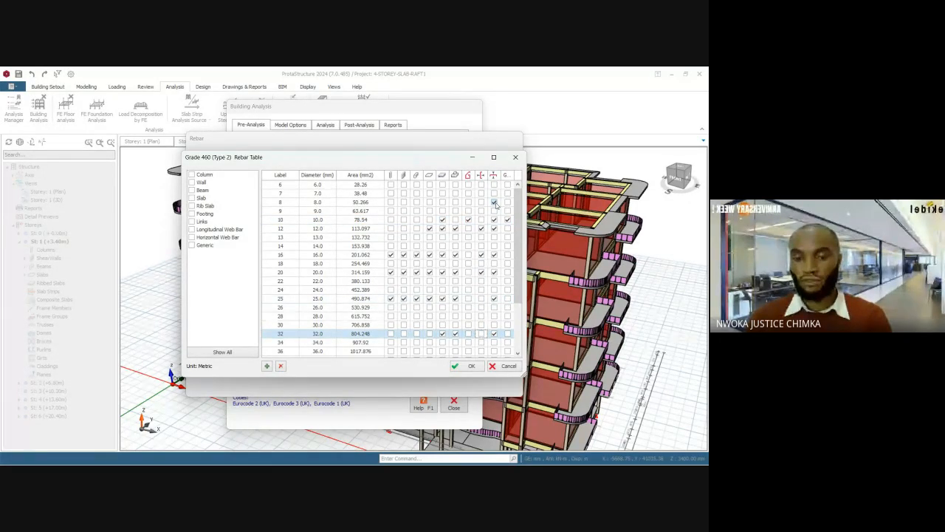
# Exclude the 8, 10, 25 and 32 mm bar diameters from use as horizontal web bars.
pyautogui.click(494, 202)
pyautogui.click(495, 220)
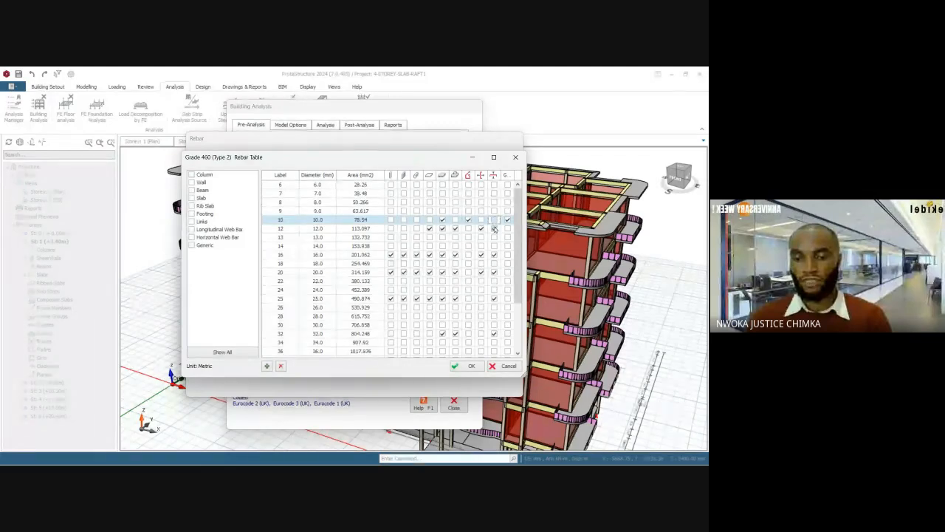
pyautogui.click(495, 298)
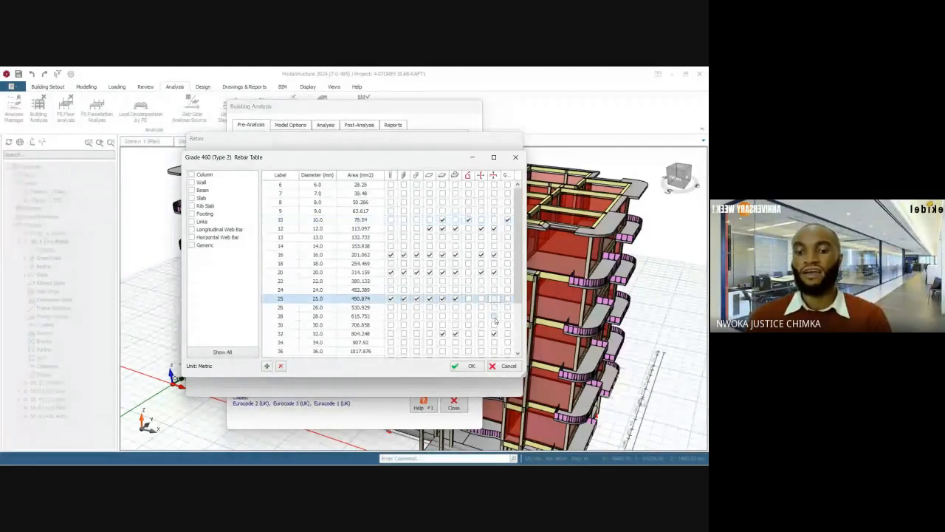
pyautogui.click(494, 334)
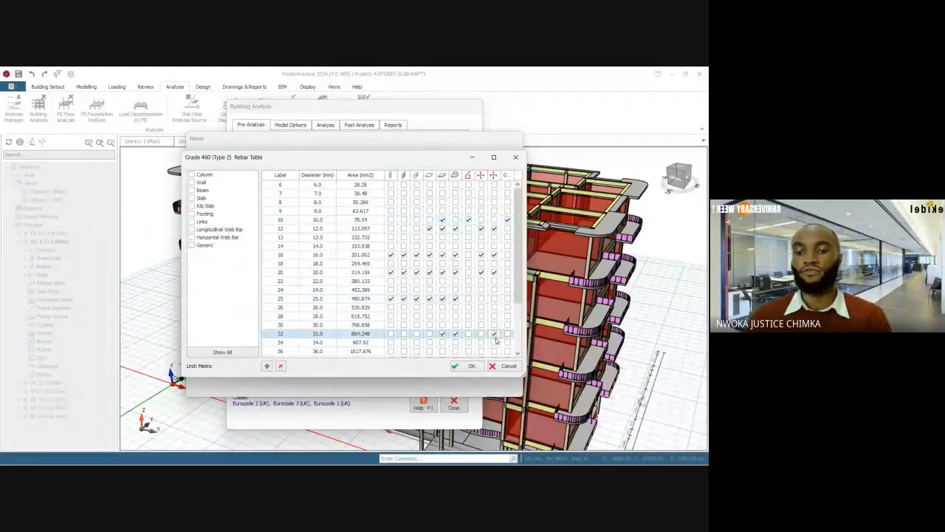
# Enable the 12 mm bar for generic use in place of the 10 mm bar.
pyautogui.click(507, 220)
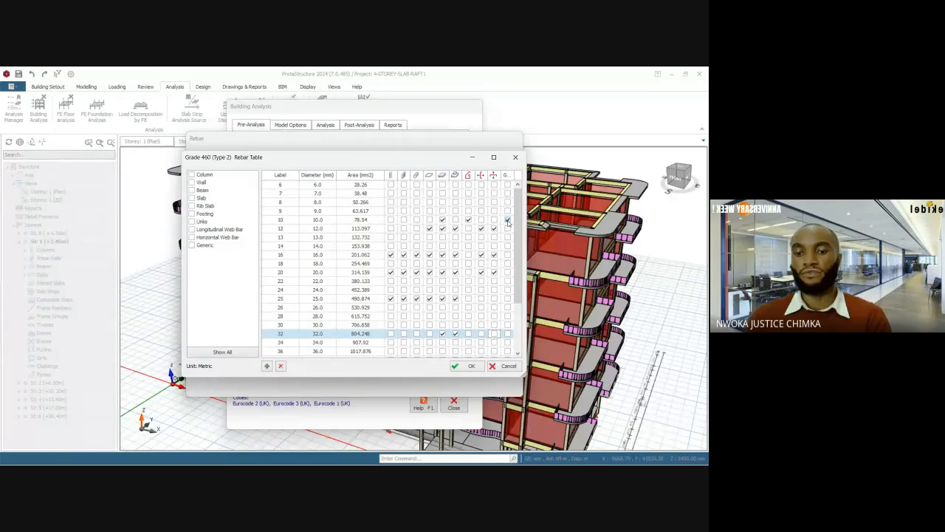
pyautogui.click(508, 229)
pyautogui.click(508, 220)
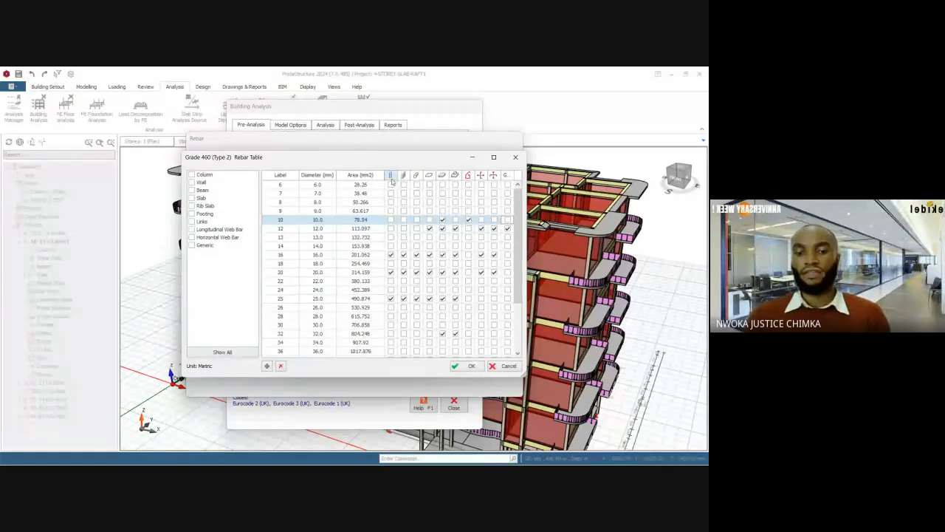
# Accept the rebar table, apply the Grade 460 (Type 2) rebar settings to the storey's members and confirm the default materials.
pyautogui.click(471, 367)
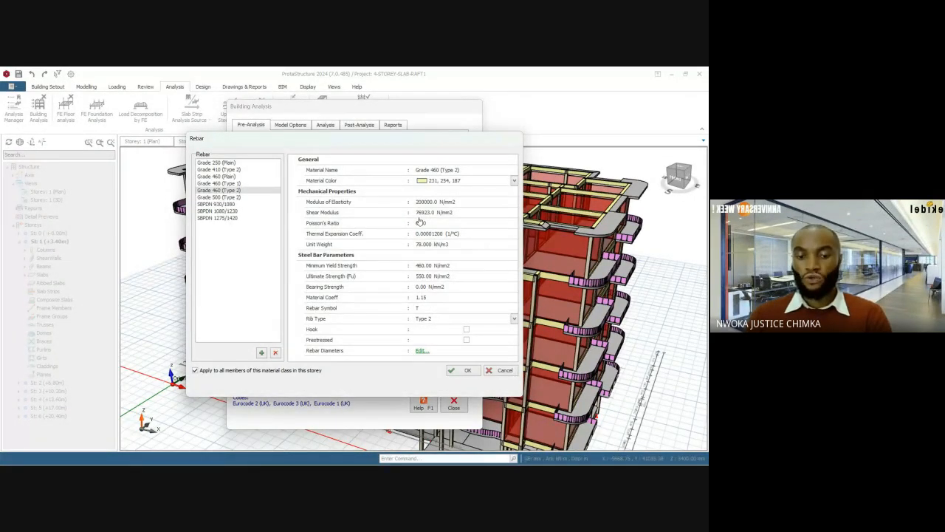
pyautogui.click(467, 372)
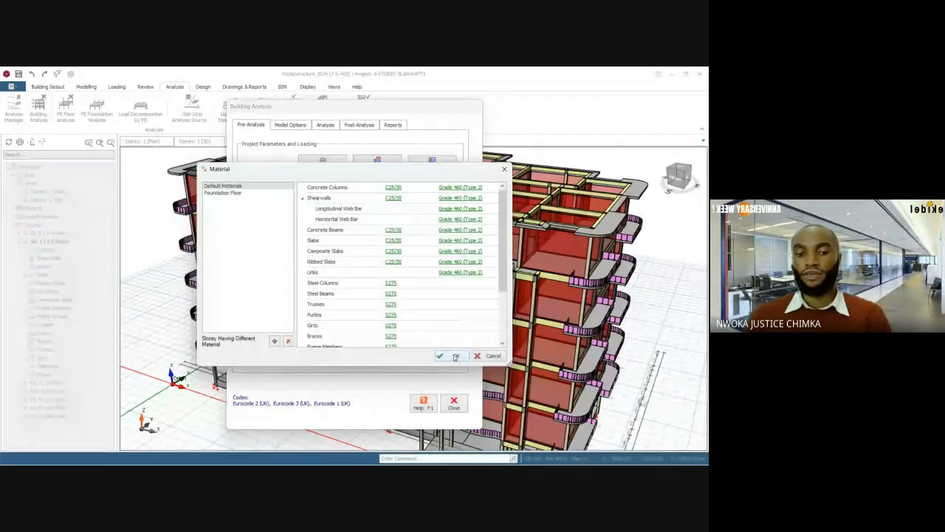
pyautogui.click(453, 357)
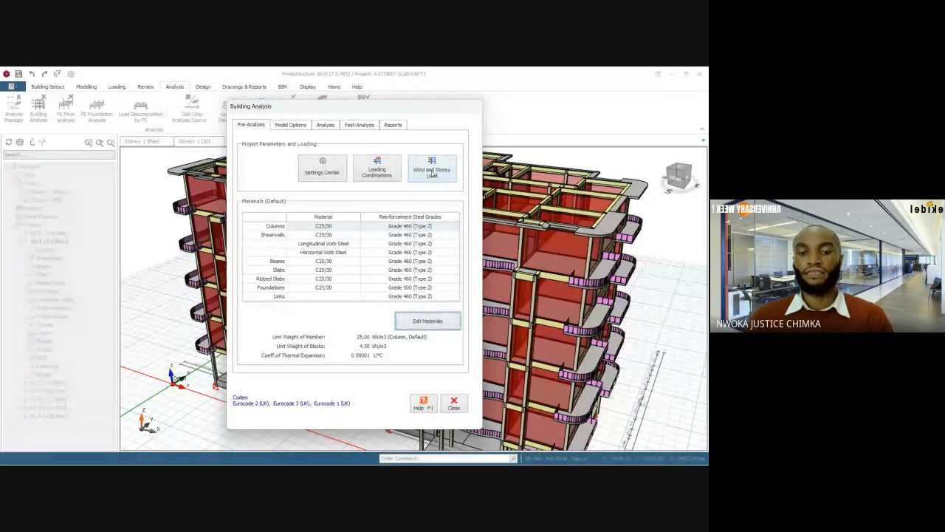
# Pick EN1991-1-4 [2005] (European Union) as the project's wind load code and accept the settings.
pyautogui.click(330, 169)
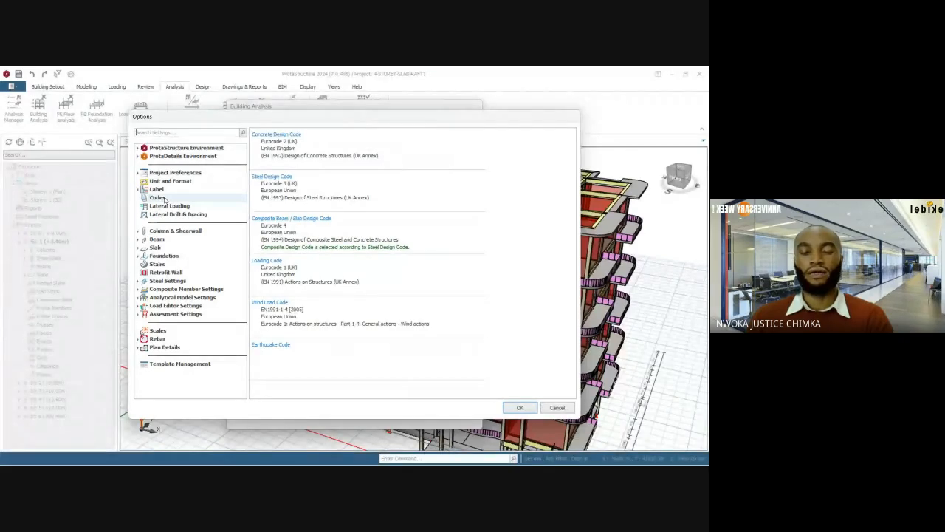
pyautogui.click(164, 199)
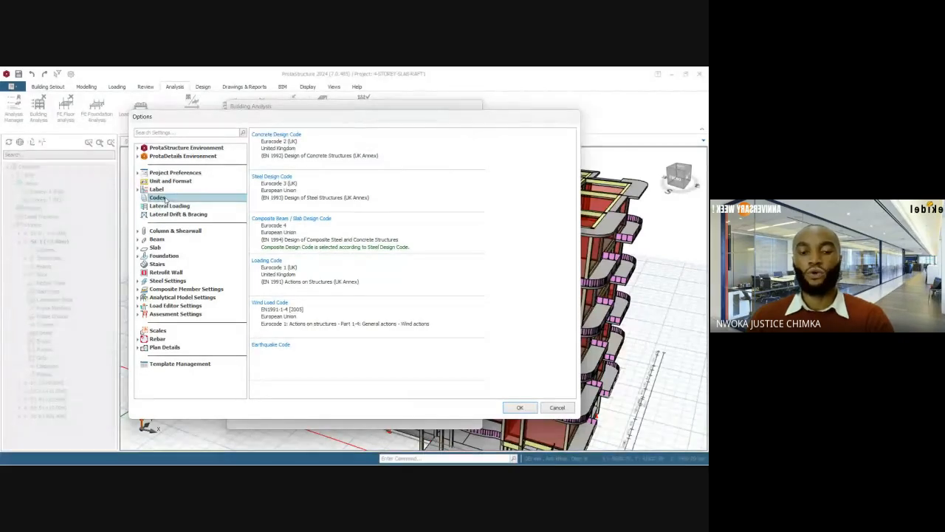
pyautogui.click(286, 308)
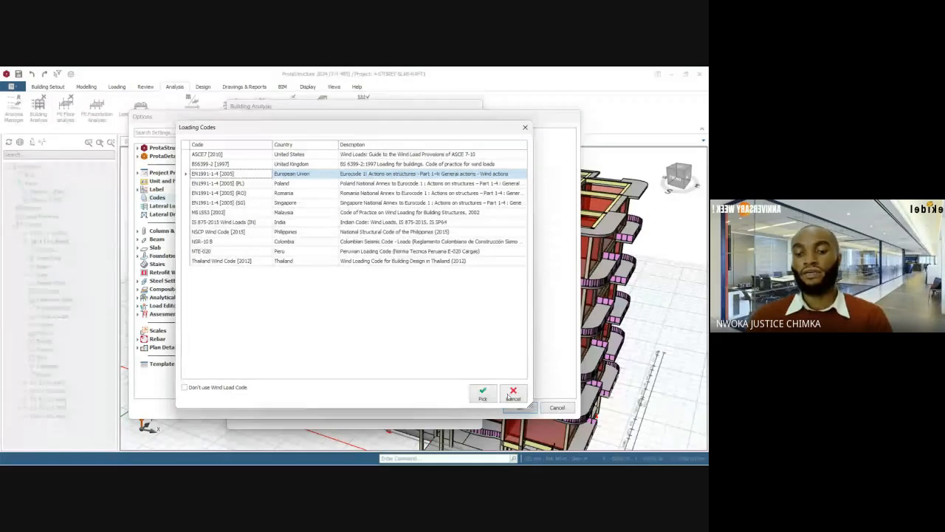
pyautogui.click(482, 396)
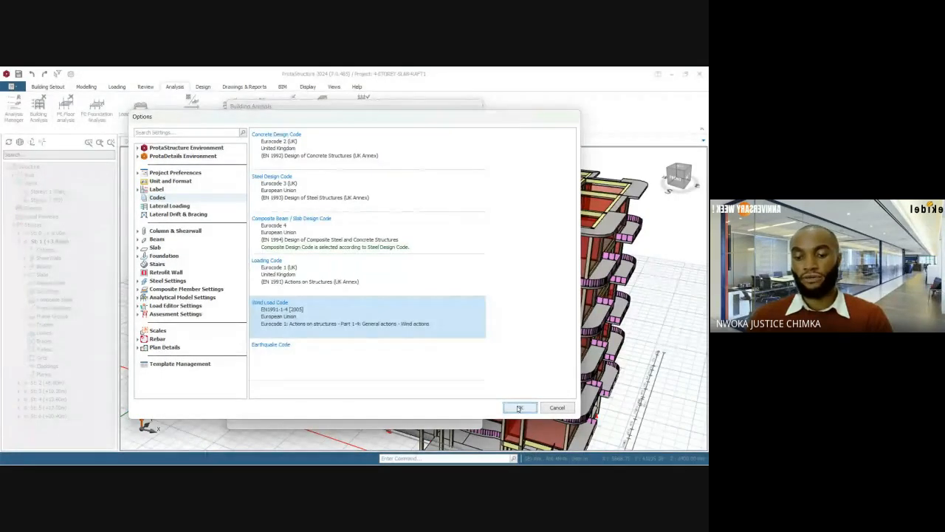
pyautogui.click(515, 406)
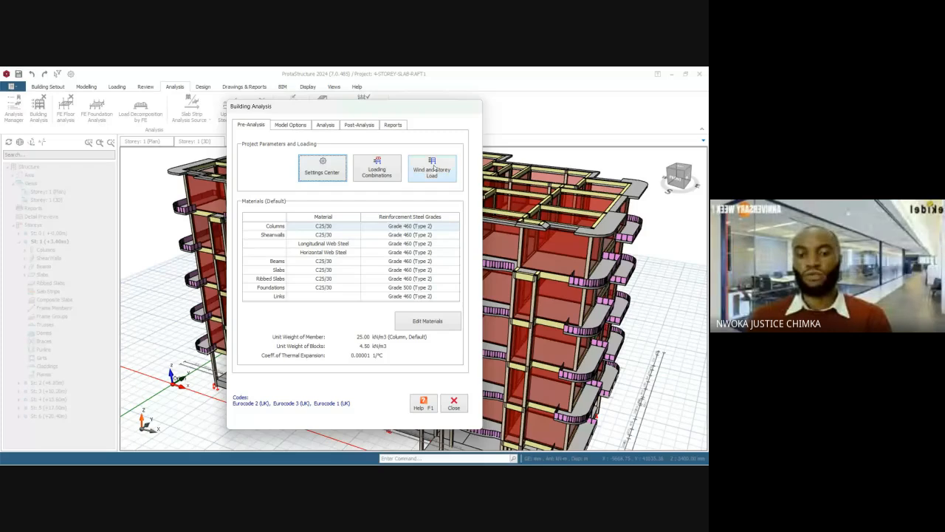
# Generate the load combinations automatically with wind loading enabled alongside notional loading, and accept them.
pyautogui.click(376, 169)
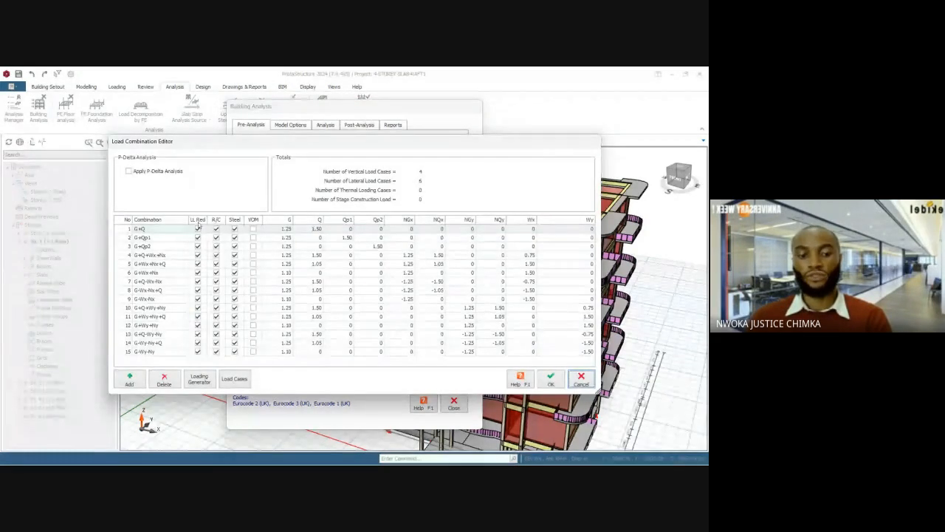
pyautogui.click(198, 380)
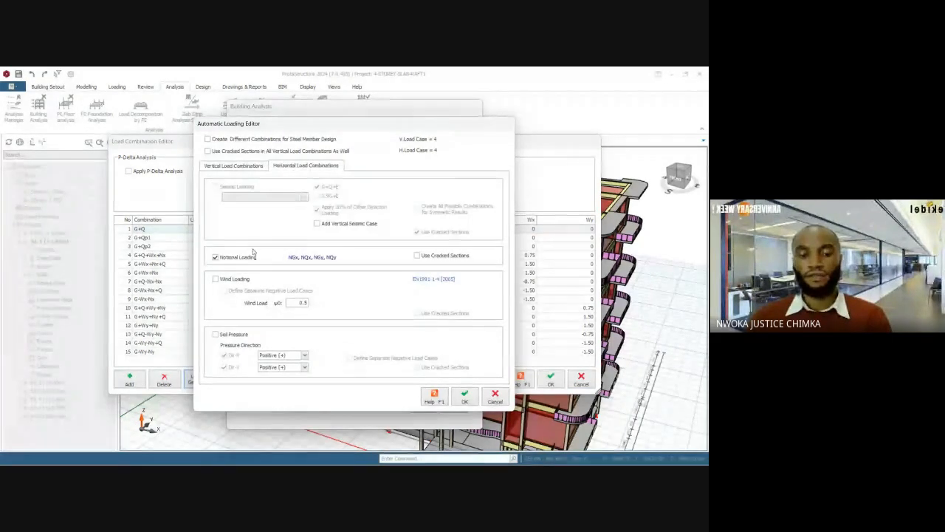
pyautogui.click(224, 279)
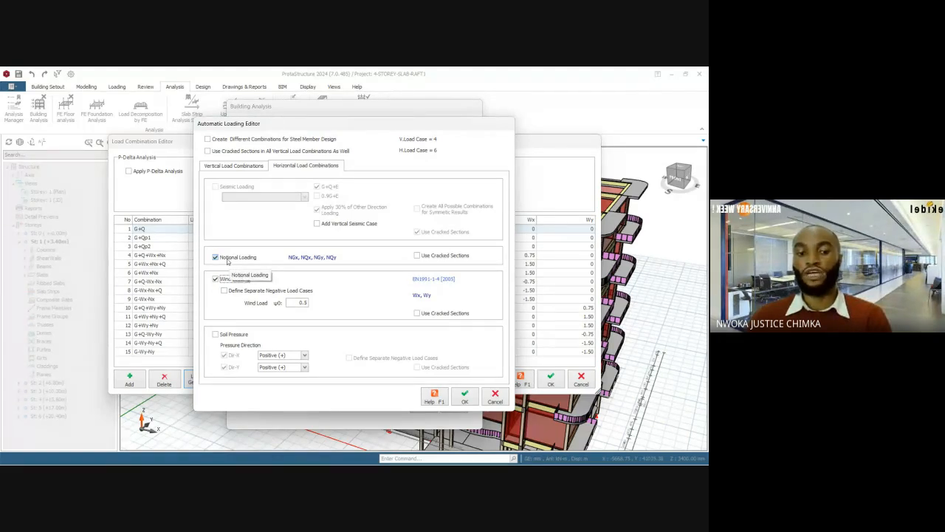
pyautogui.click(465, 397)
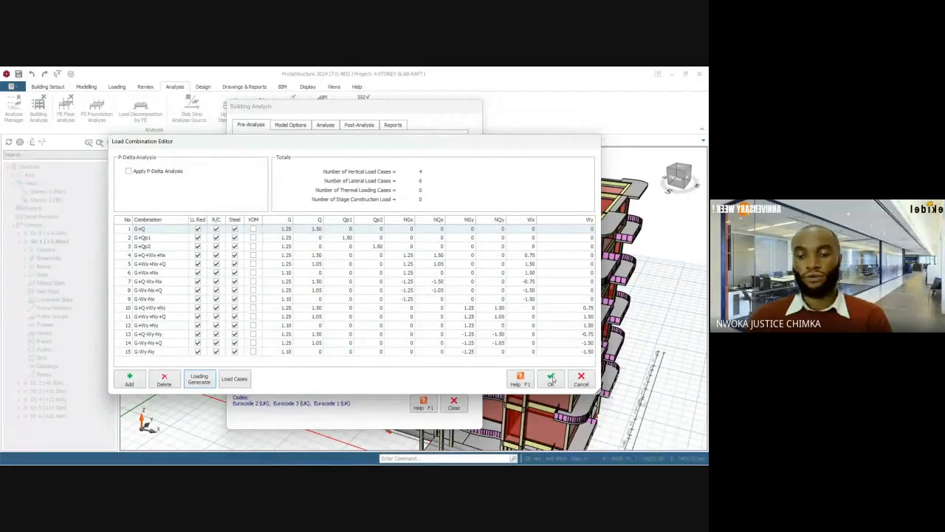
pyautogui.click(551, 378)
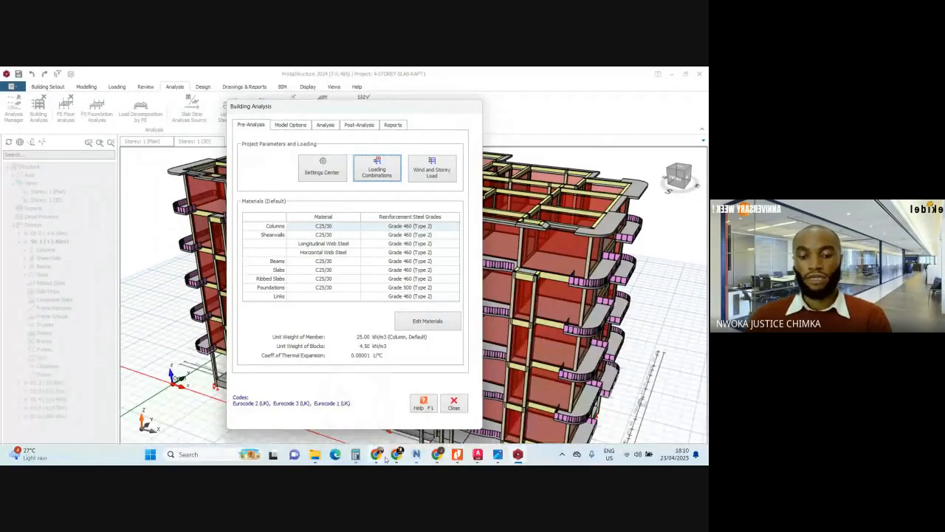
# Switch to the Google Meet call to admit a waiting participant, and return to ProtaStructure.
pyautogui.moveTo(385, 458)
pyautogui.click(349, 416)
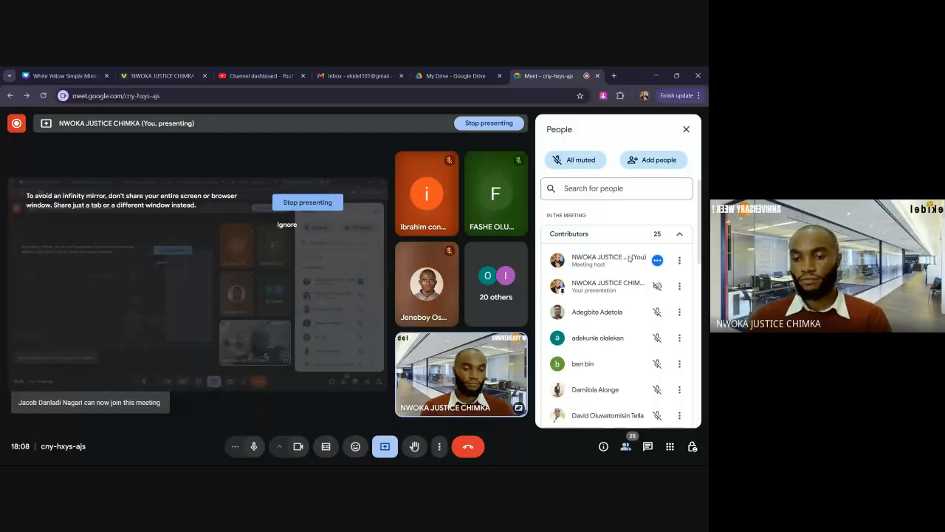
pyautogui.click(652, 279)
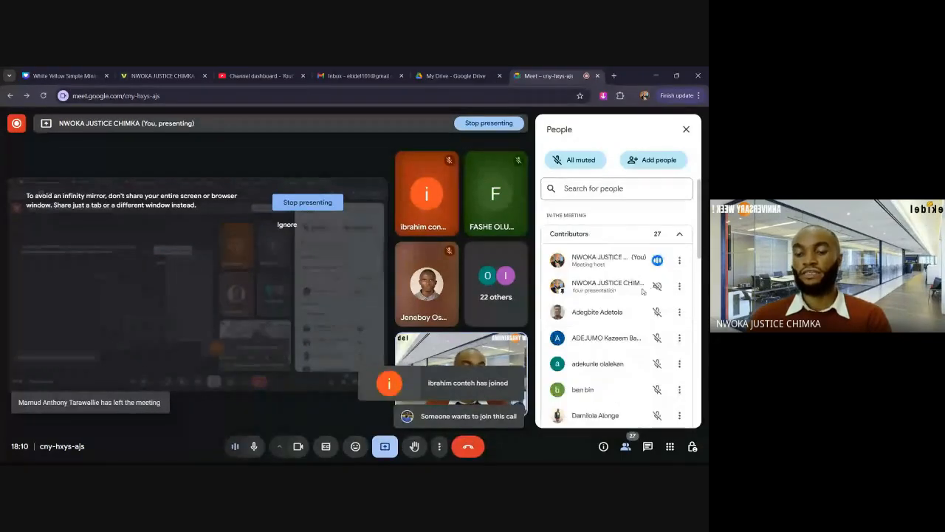
pyautogui.click(657, 76)
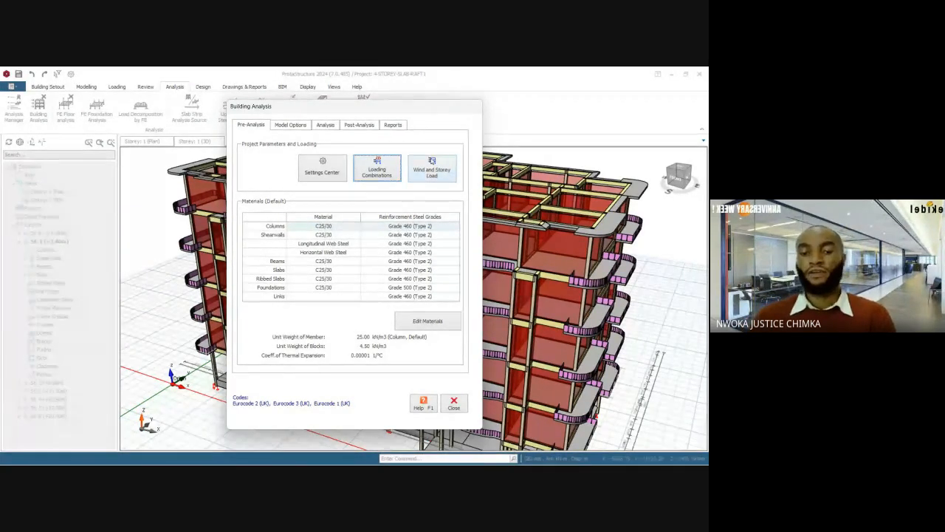
# Set the basic wind speed to 30 m/s in the wind load calculator and confirm terrain Category IV.
pyautogui.click(437, 168)
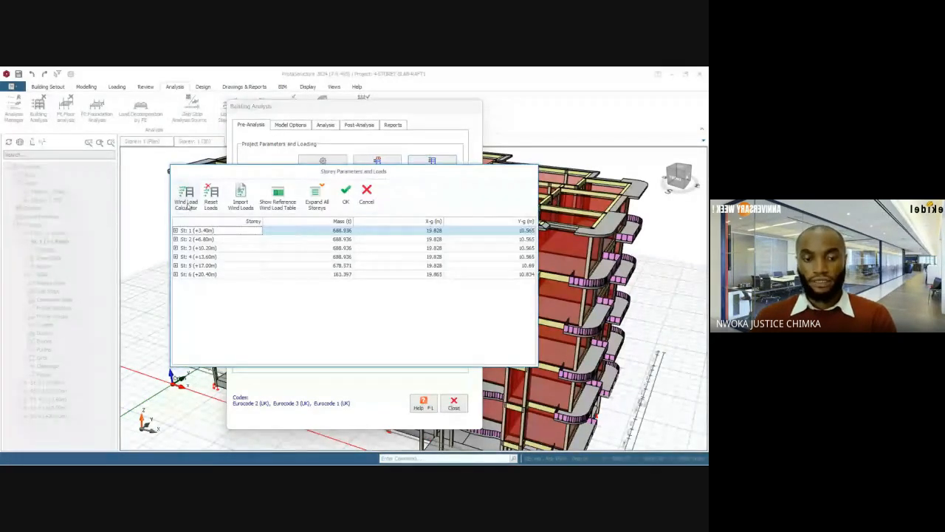
pyautogui.click(190, 200)
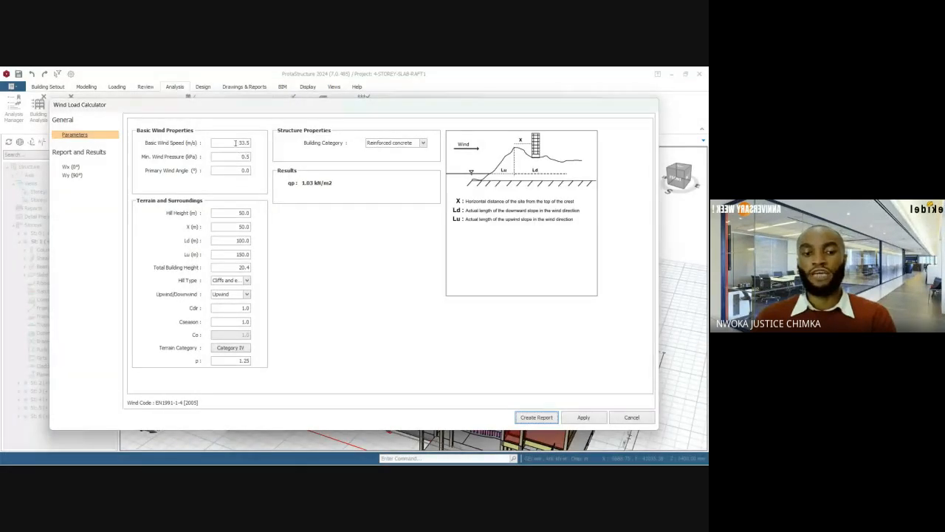
pyautogui.doubleClick(237, 143)
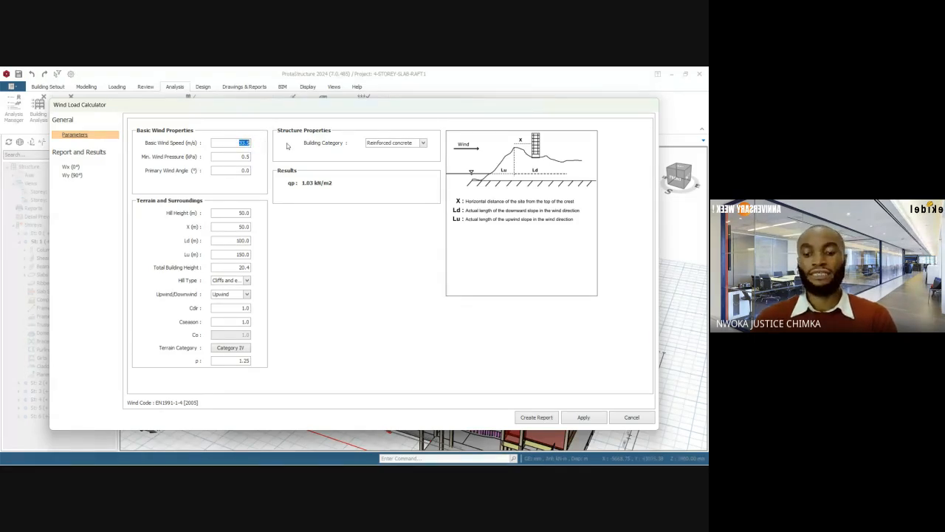
pyautogui.write('30')
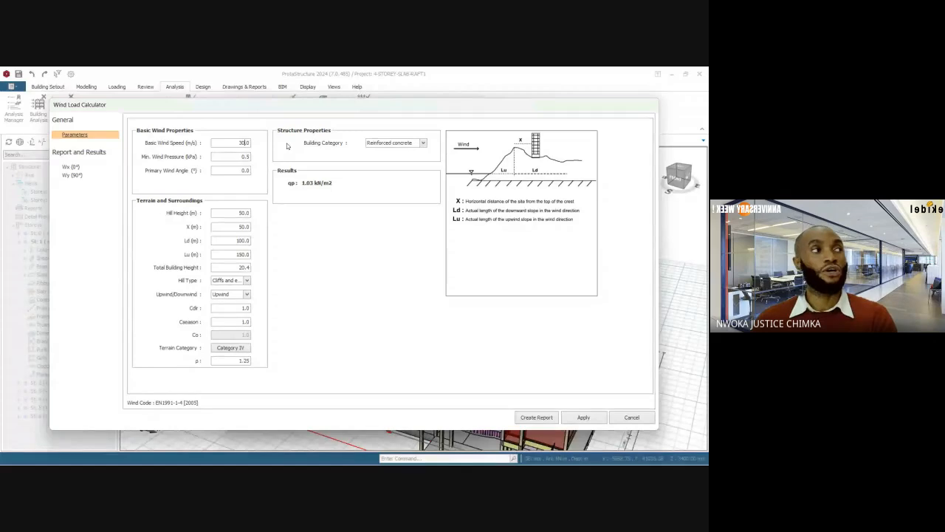
pyautogui.click(244, 157)
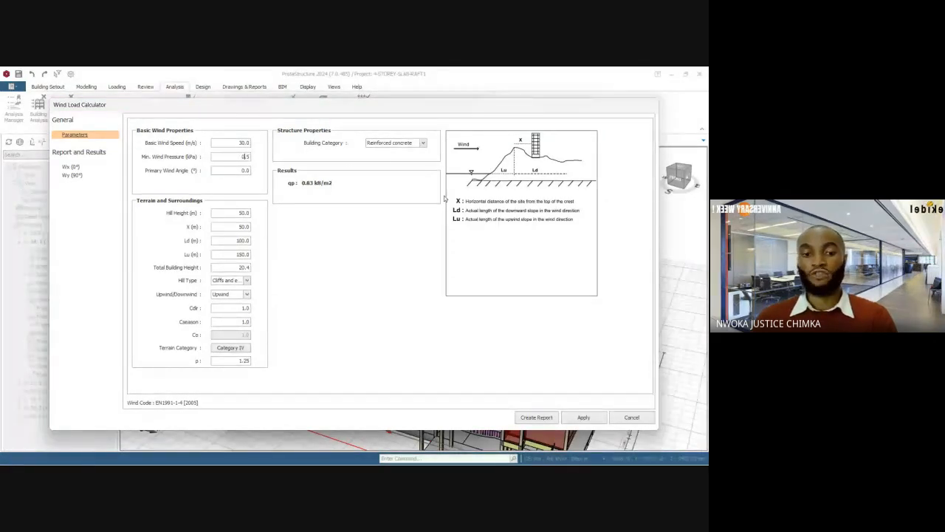
pyautogui.doubleClick(243, 142)
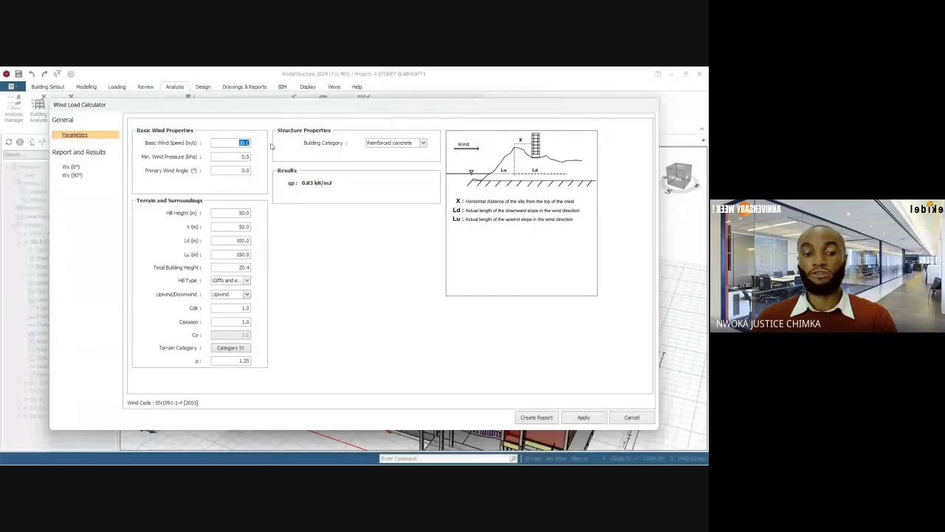
pyautogui.click(237, 143)
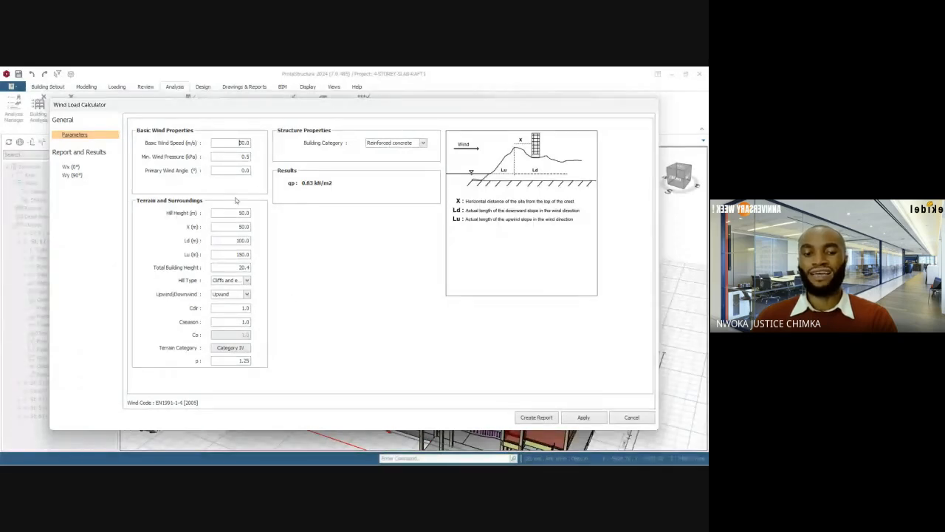
pyautogui.click(235, 348)
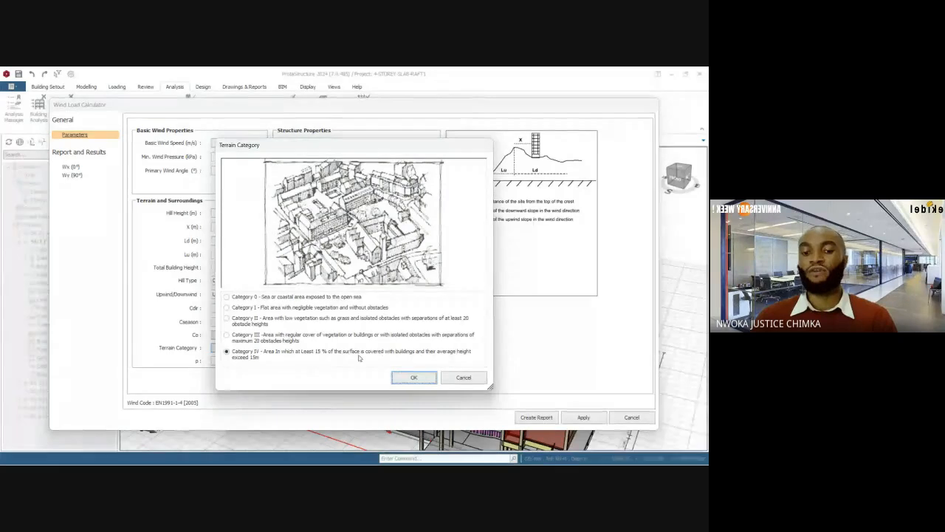
pyautogui.click(415, 378)
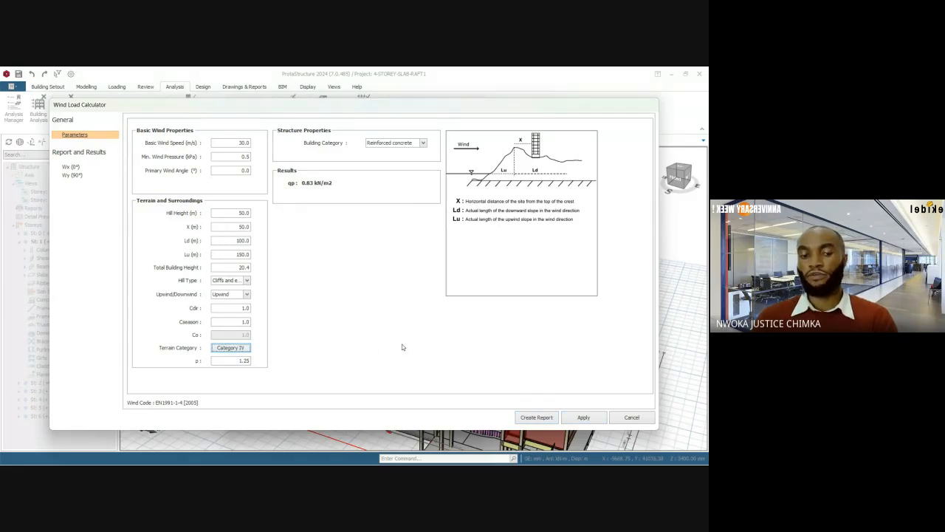
# Switch to the Google Meet call to check its participants, and return to ProtaStructure.
pyautogui.moveTo(318, 456)
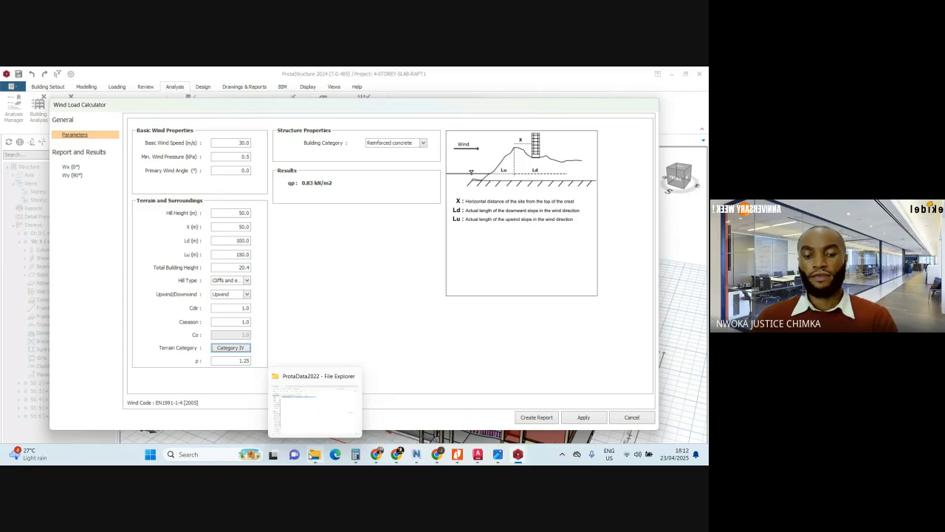
pyautogui.moveTo(376, 454)
pyautogui.click(350, 416)
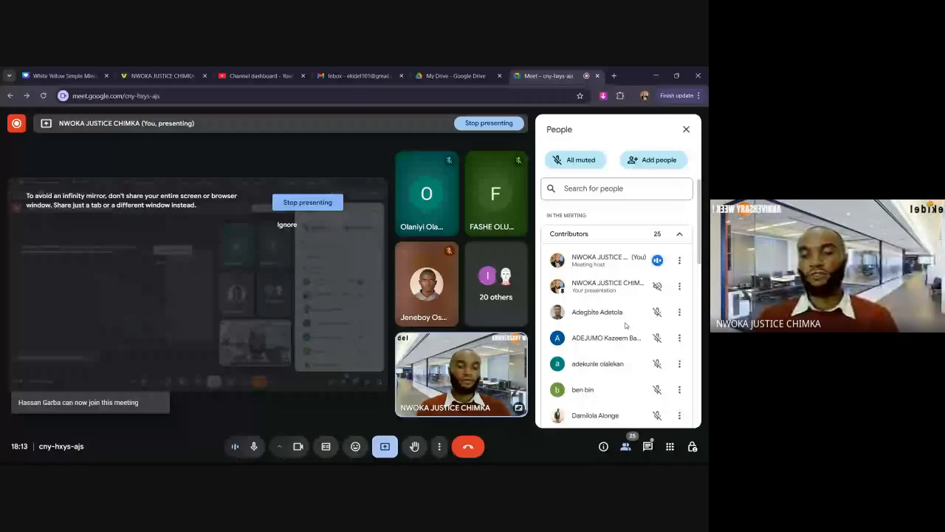
pyautogui.click(658, 75)
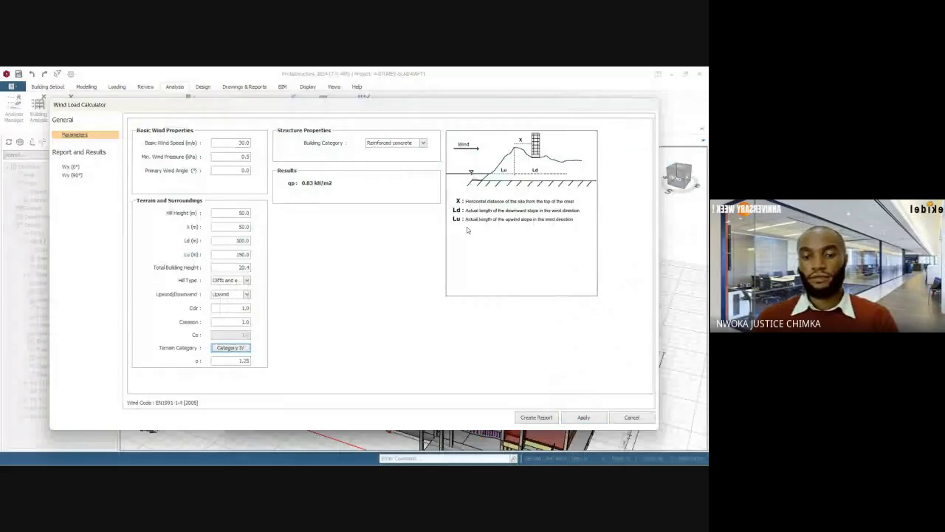
pyautogui.moveTo(377, 453)
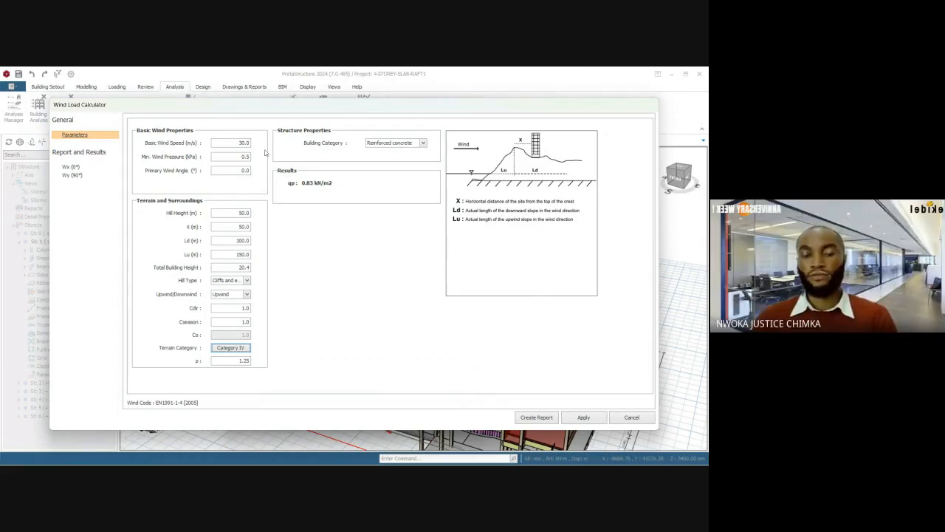
# Apply the wind load parameters and accept the storey parameters and loads.
pyautogui.click(583, 417)
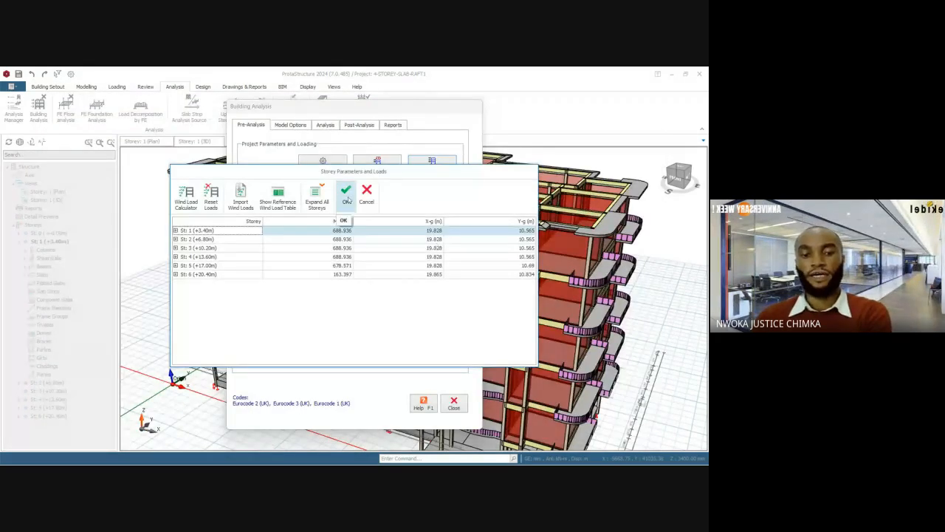
pyautogui.click(347, 195)
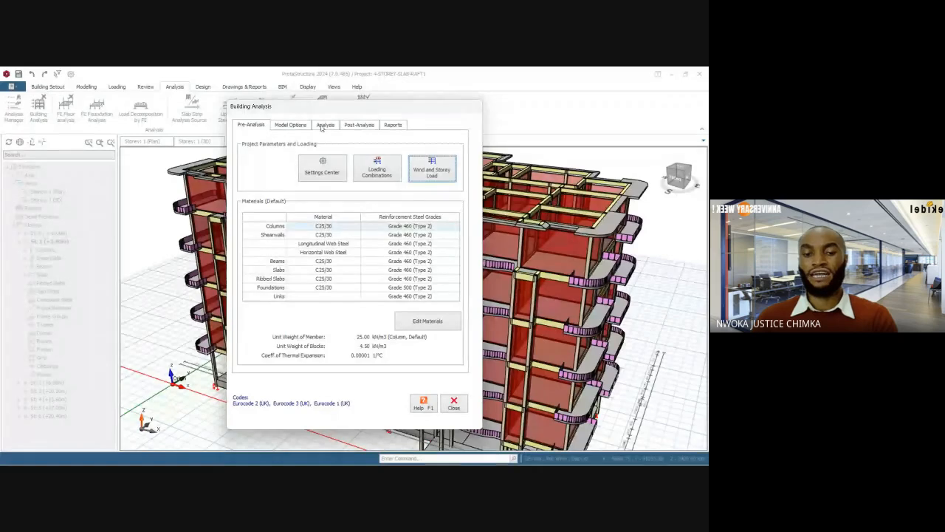
# Run the building model check on all storeys with every check enabled, and review its log for reported errors.
pyautogui.click(323, 124)
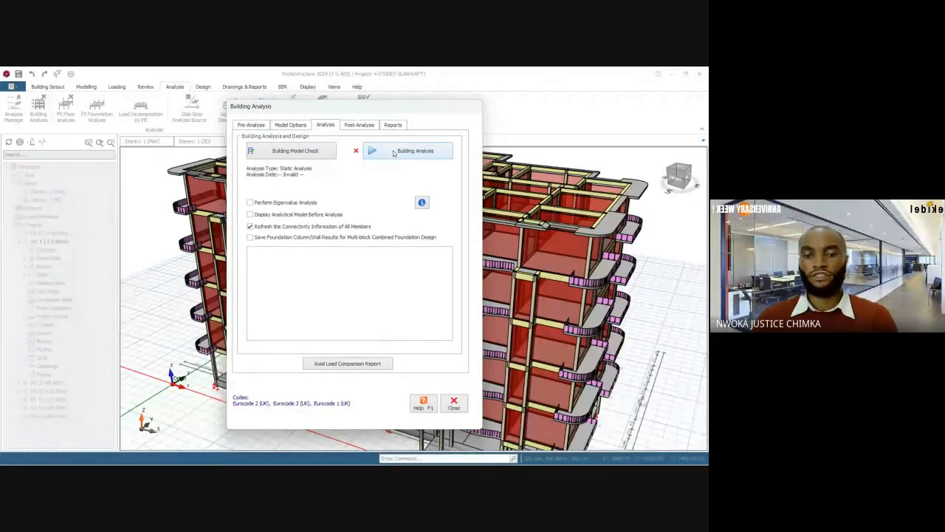
pyautogui.click(281, 151)
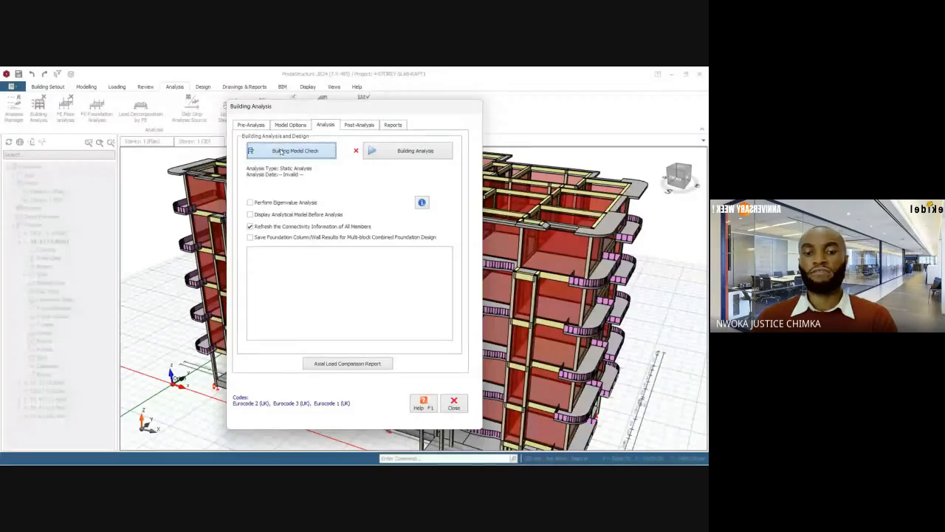
pyautogui.click(393, 399)
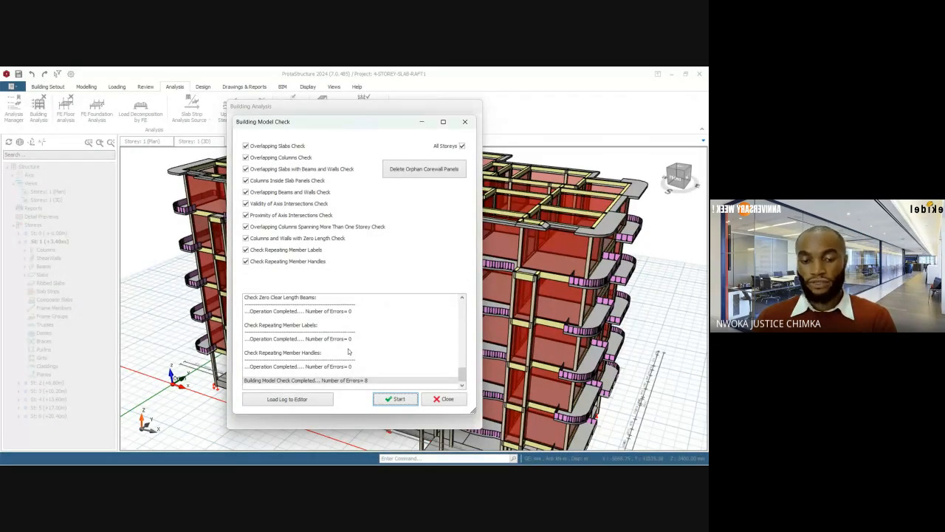
pyautogui.scroll(3, 353, 362)
pyautogui.scroll(3, 350, 349)
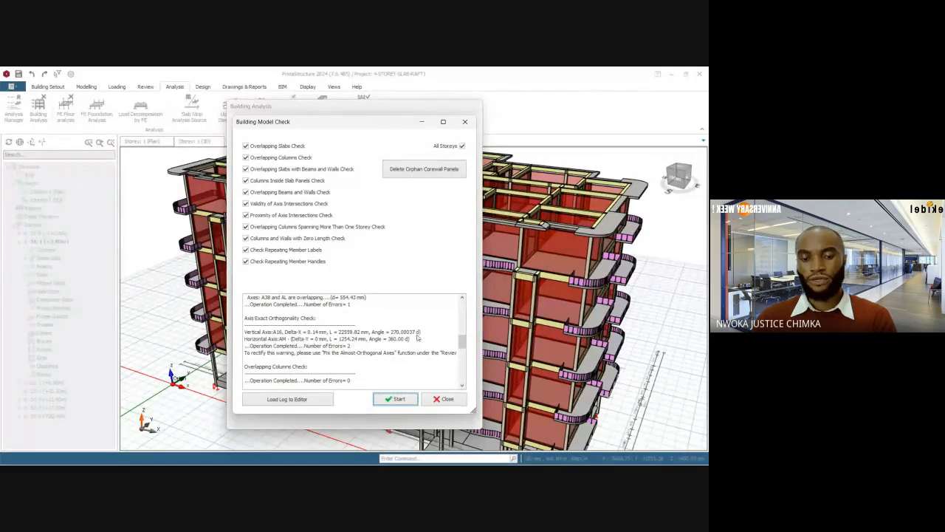
# Examine the model check log's entries on overlapping axes and slabs with small areas, and close the check.
pyautogui.scroll(2, 303, 353)
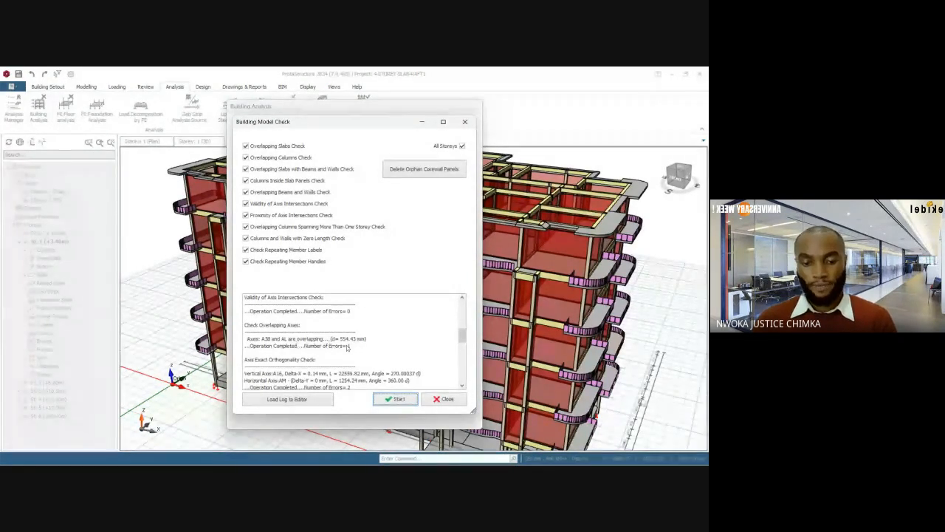
pyautogui.scroll(5, 348, 346)
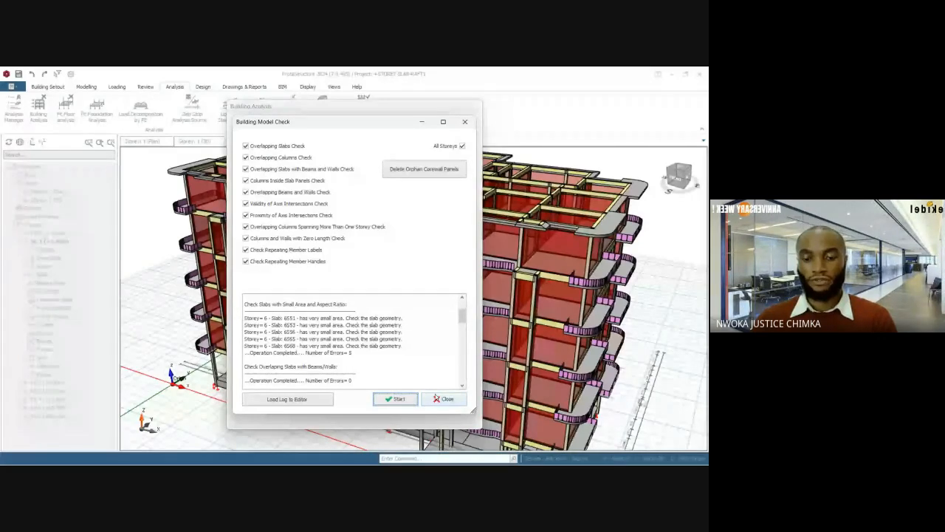
pyautogui.scroll(2, 387, 331)
pyautogui.scroll(-2, 387, 329)
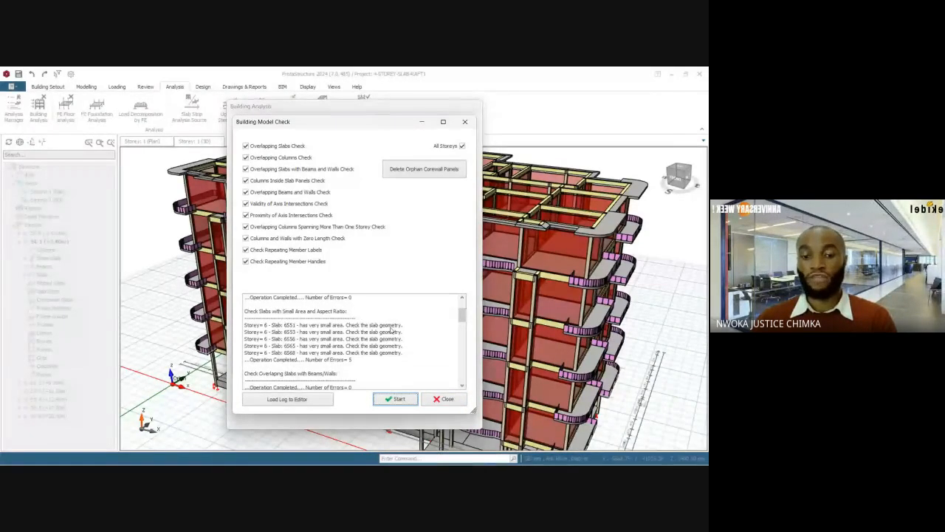
pyautogui.scroll(4, 368, 347)
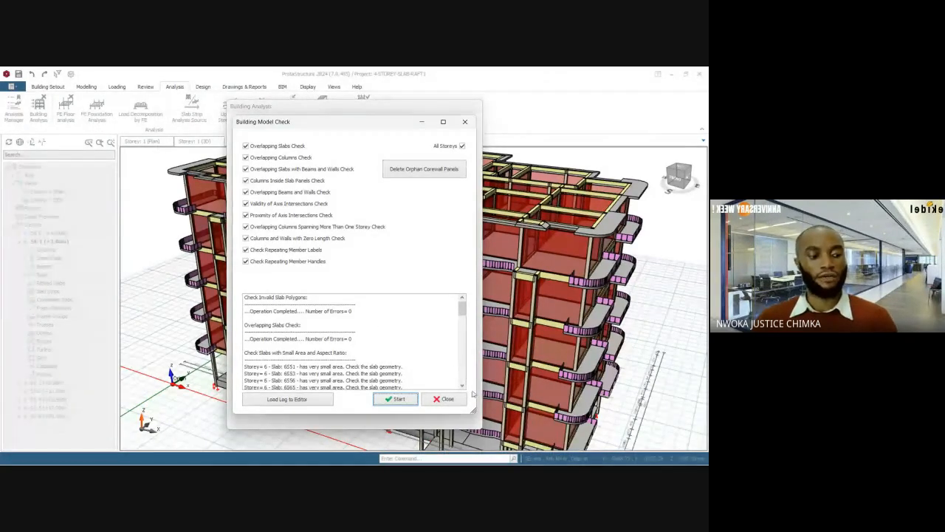
pyautogui.click(443, 398)
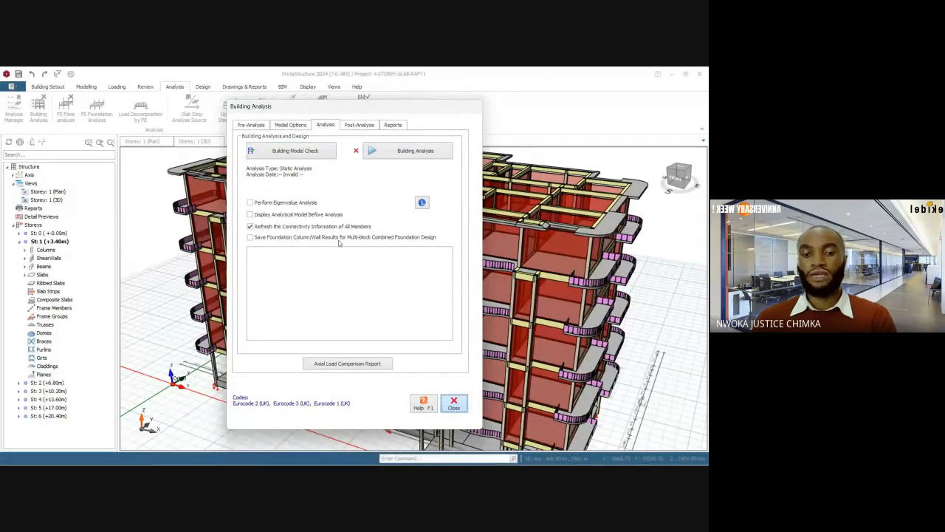
# Save the project and bring up the batch design options for the building analysis.
pyautogui.click(19, 74)
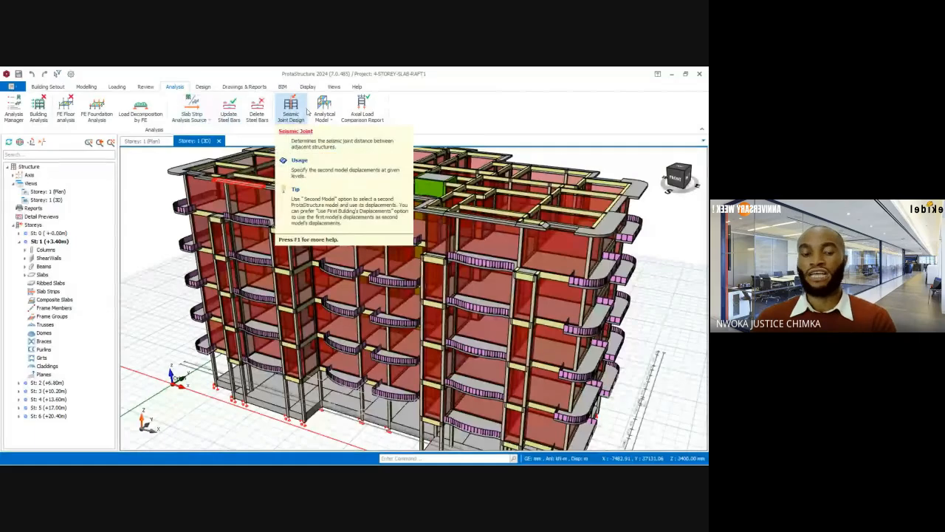
pyautogui.click(39, 106)
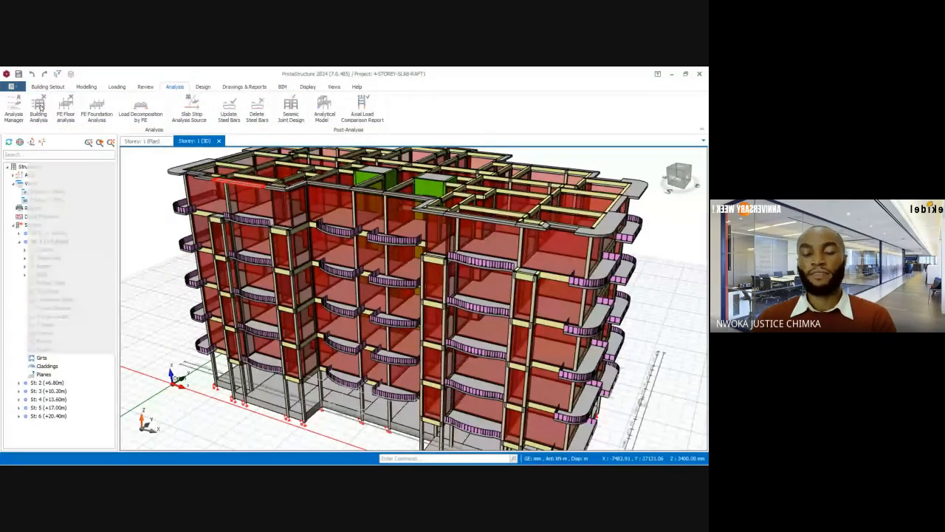
pyautogui.click(331, 126)
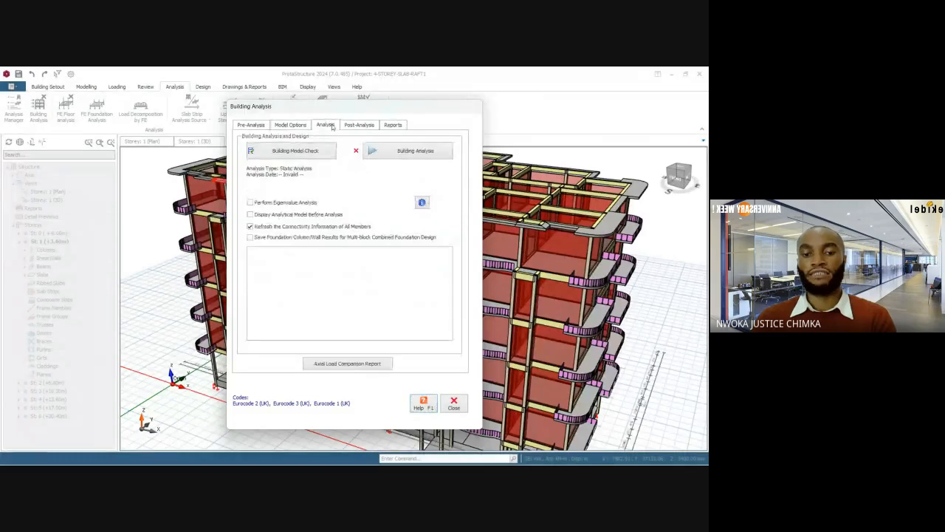
pyautogui.click(392, 151)
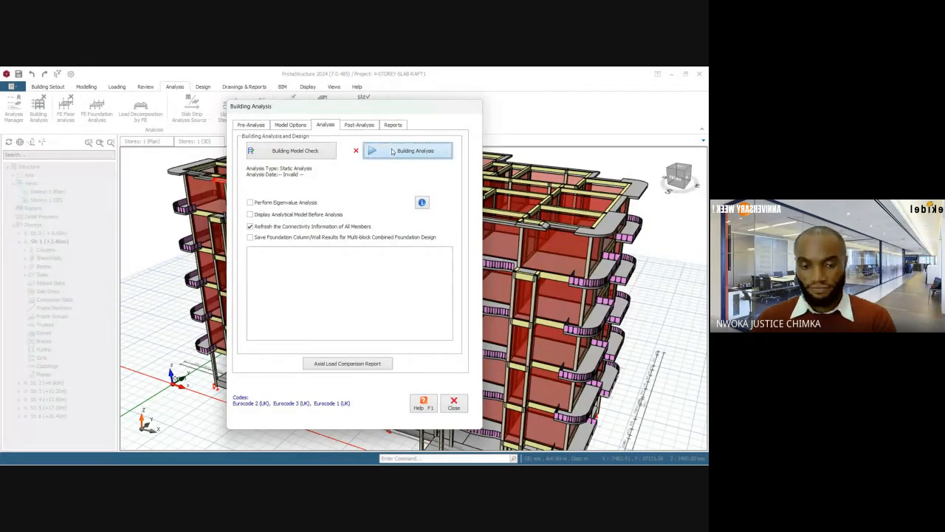
pyautogui.click(371, 151)
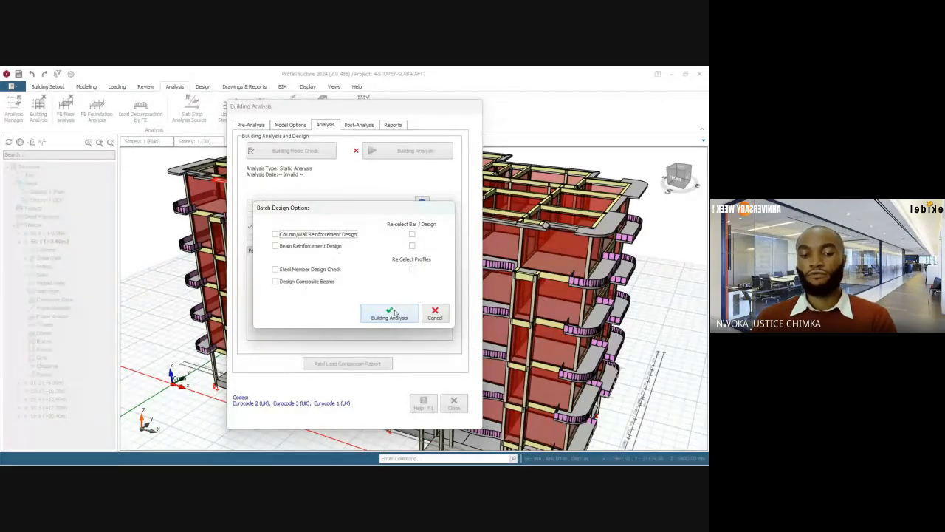
pyautogui.click(283, 236)
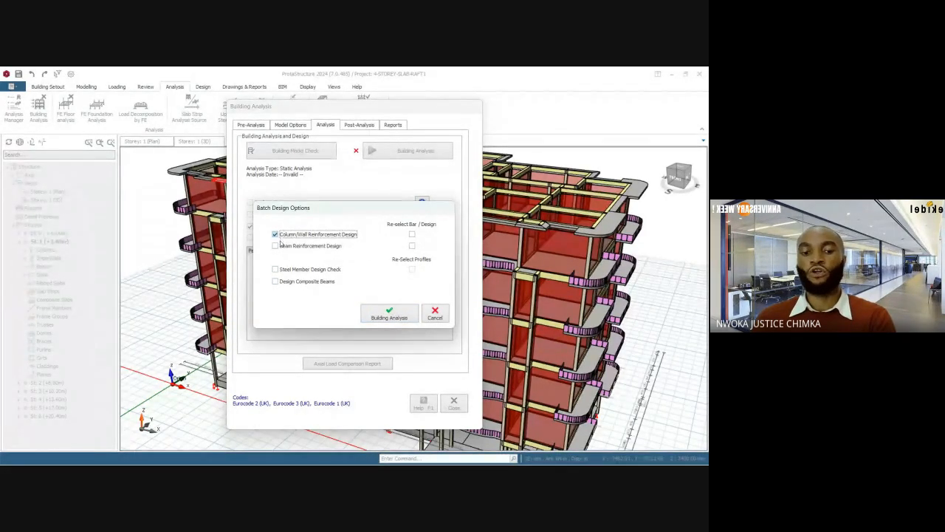
pyautogui.click(276, 247)
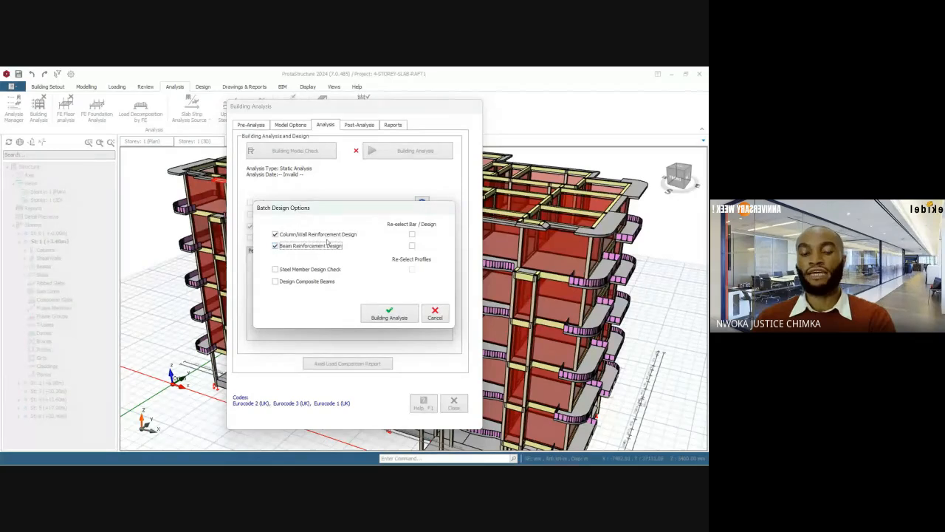
pyautogui.click(291, 235)
pyautogui.click(291, 246)
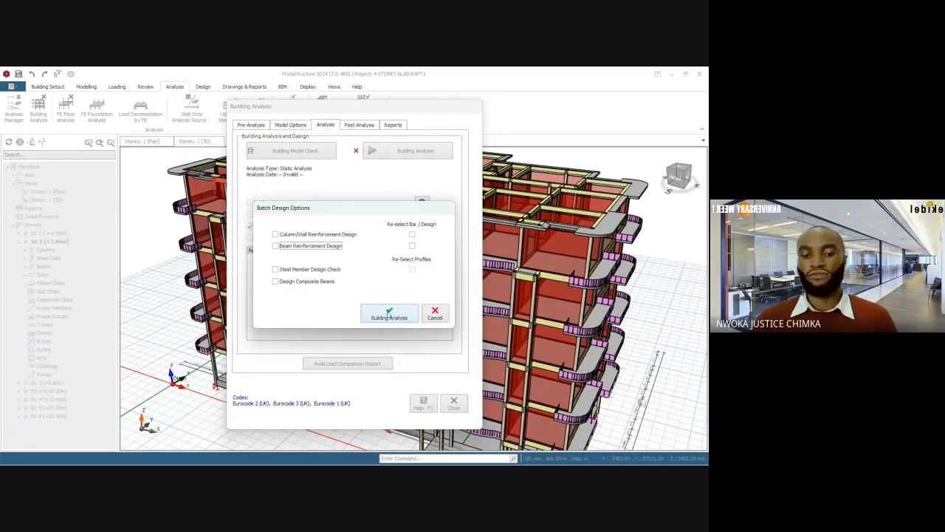
# Run the building analysis with all batch design options disabled.
pyautogui.click(388, 314)
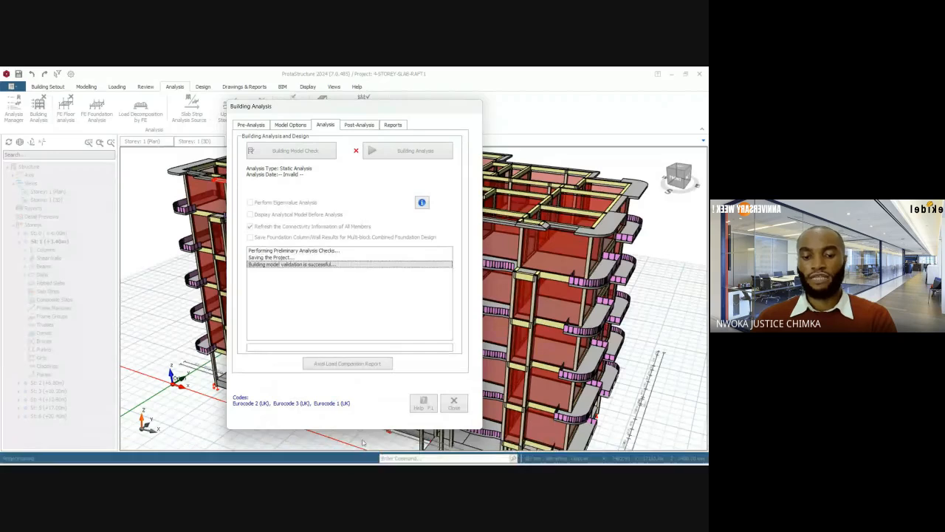
# Switch to the Google Meet call, admit the waiting participant, and return to ProtaStructure.
pyautogui.moveTo(378, 455)
pyautogui.click(327, 418)
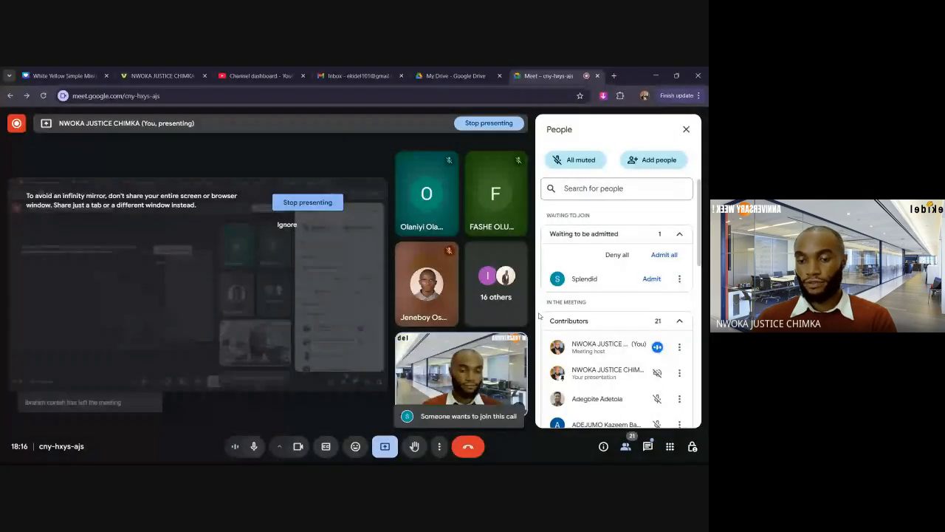
pyautogui.click(647, 280)
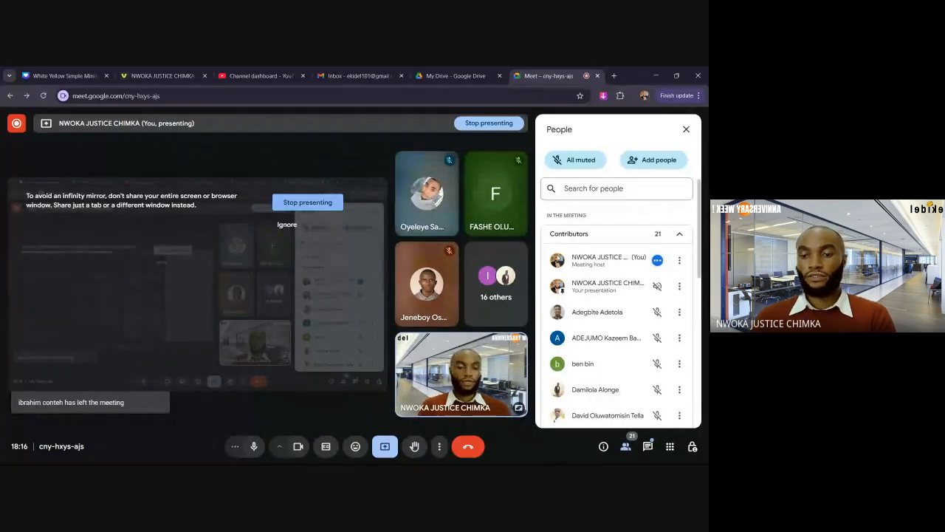
pyautogui.click(657, 76)
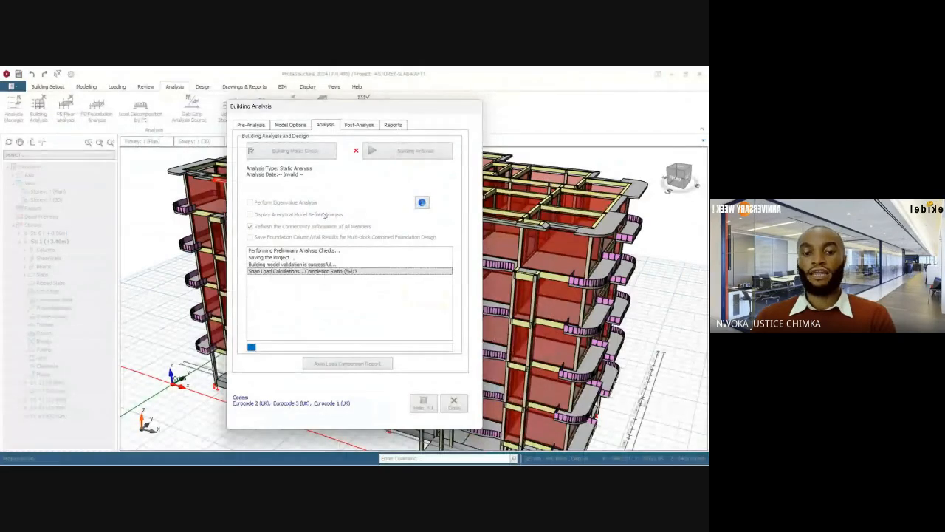
# Search the computer for Prota programs with "pro", and return to the running analysis.
pyautogui.moveTo(443, 458)
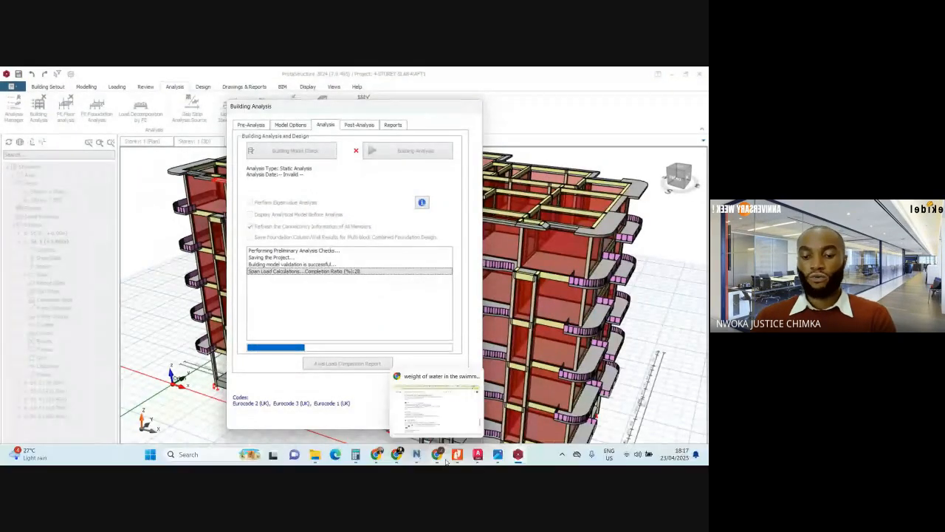
pyautogui.click(204, 454)
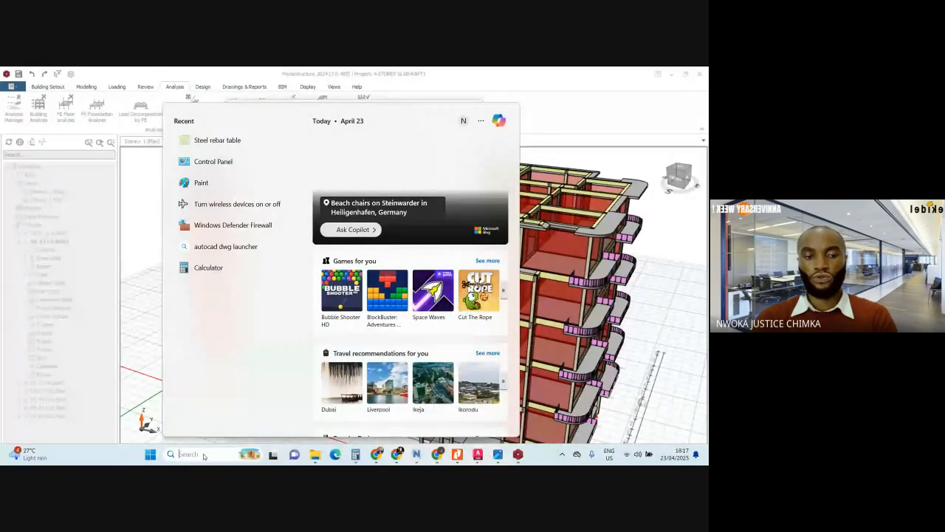
pyautogui.write('p')
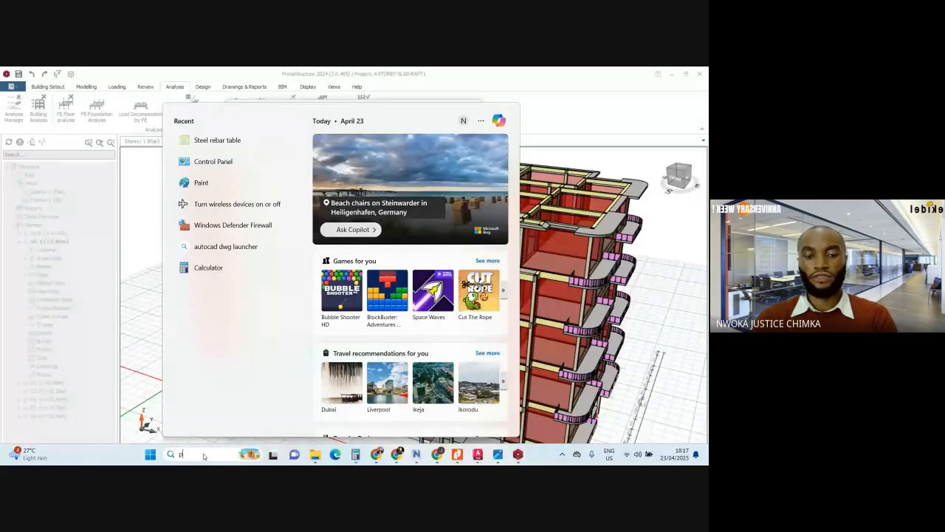
pyautogui.write('rotaSteel 2018')
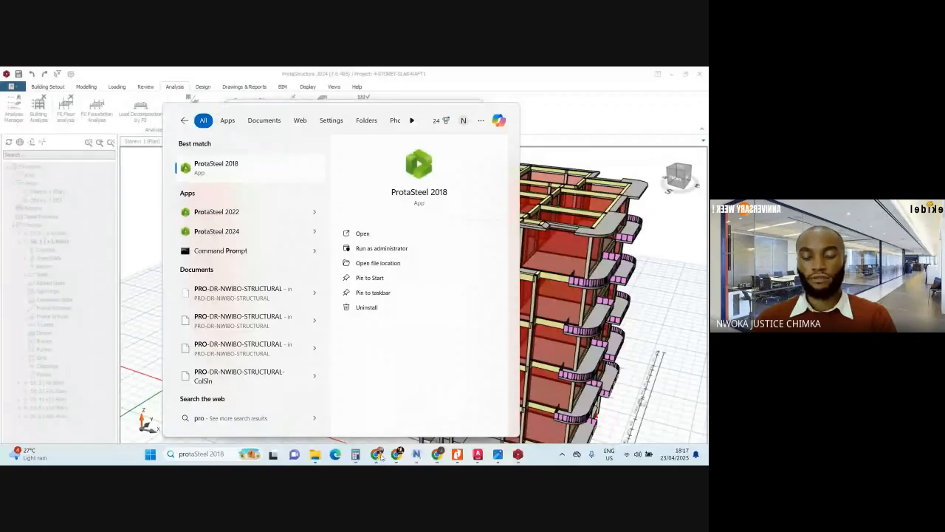
pyautogui.click(421, 193)
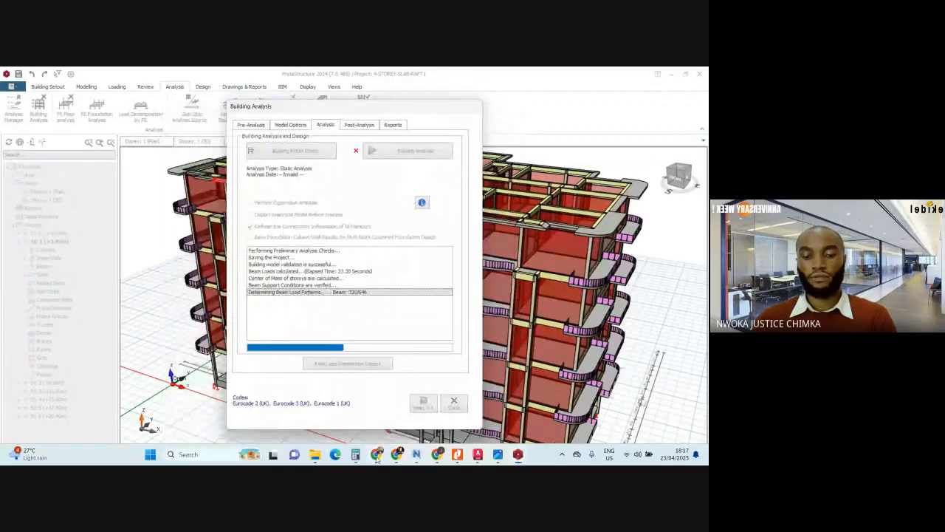
# Go back to the Google Meet call to admit another waiting participant, and return to ProtaStructure.
pyautogui.moveTo(377, 460)
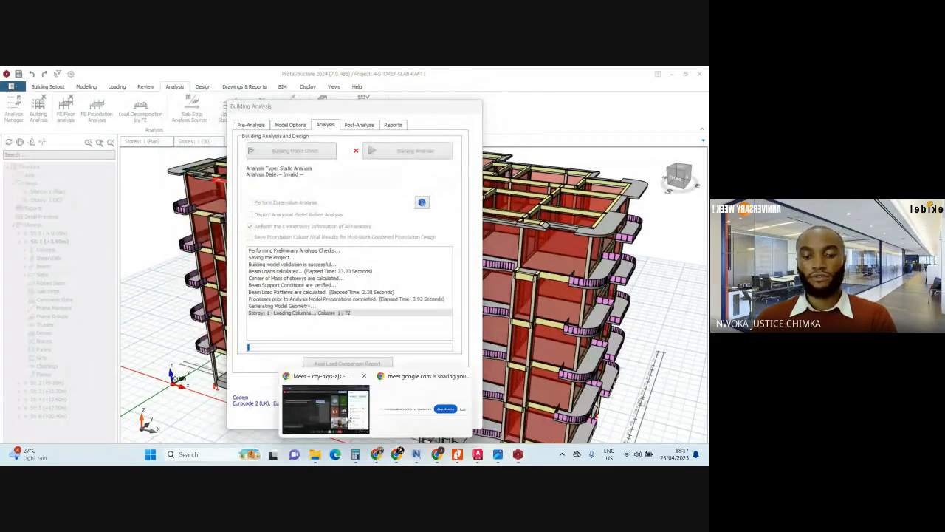
pyautogui.click(348, 418)
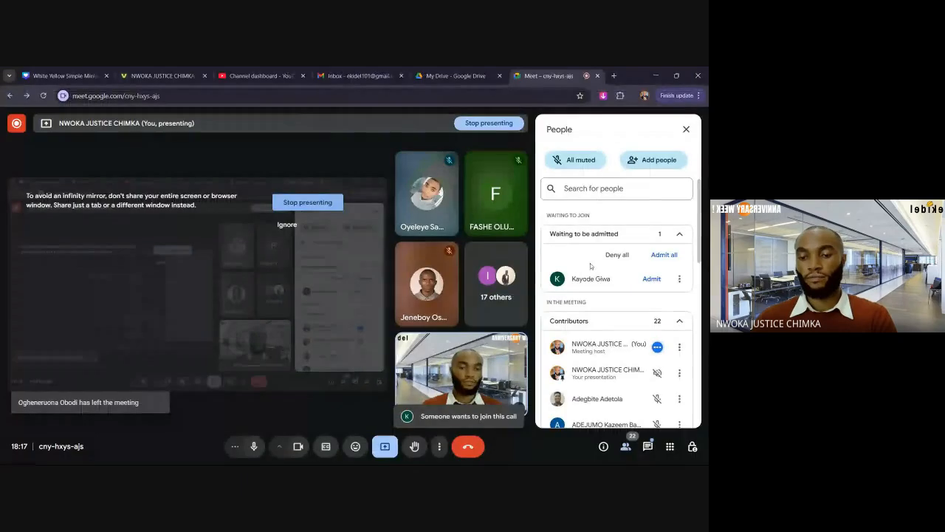
pyautogui.click(652, 279)
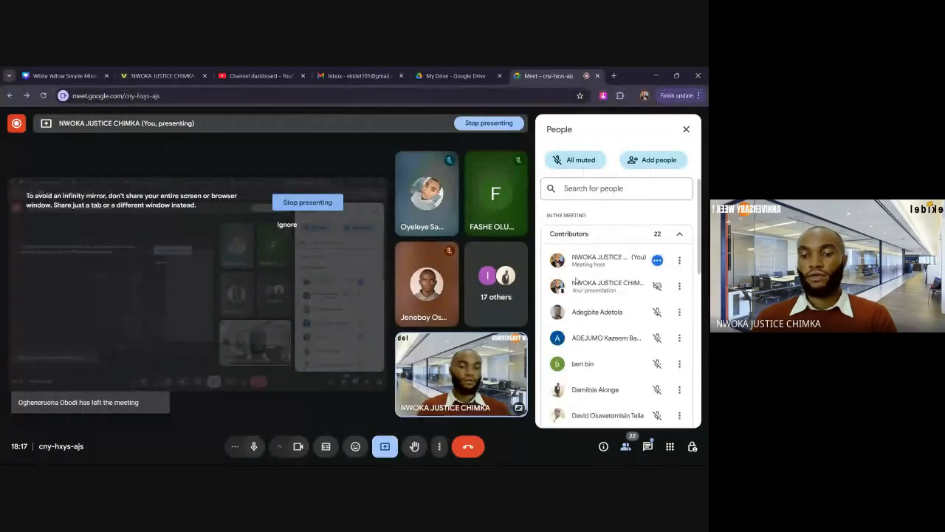
pyautogui.click(655, 75)
# Search the computer for "Protastructure 20222", looking through the document and app results, and leave the search.
pyautogui.moveTo(383, 457)
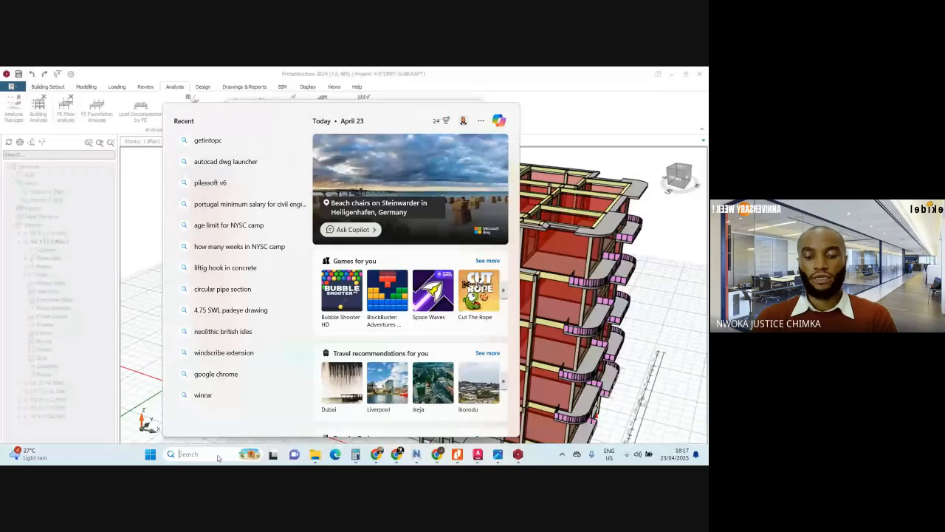
pyautogui.write('Proto')
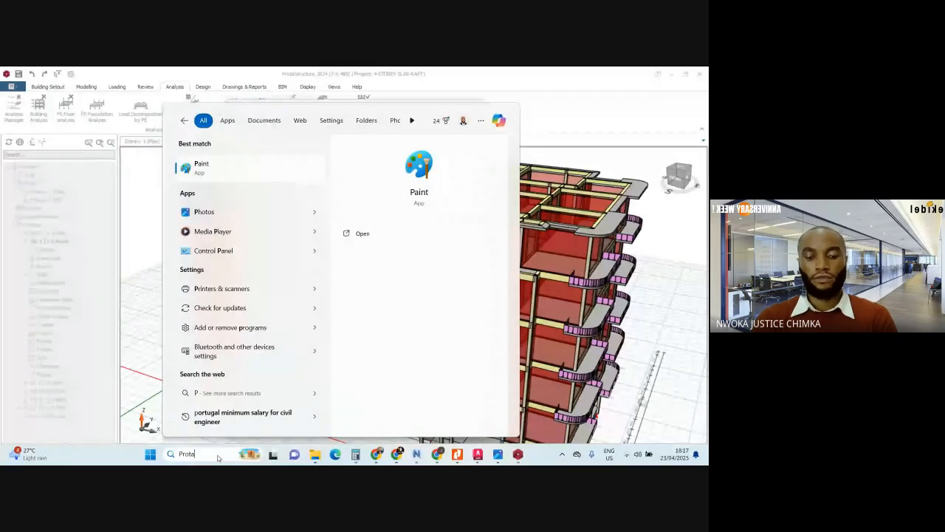
pyautogui.write('struc')
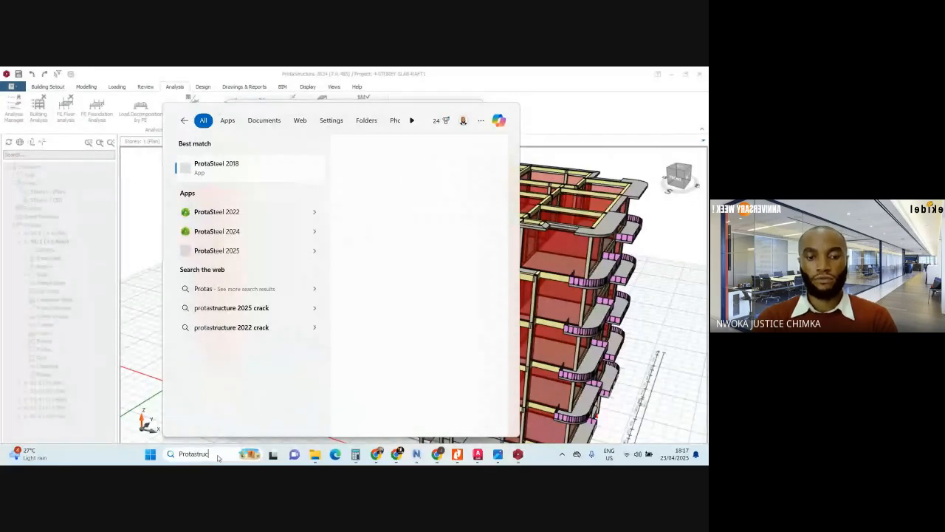
pyautogui.write('ture')
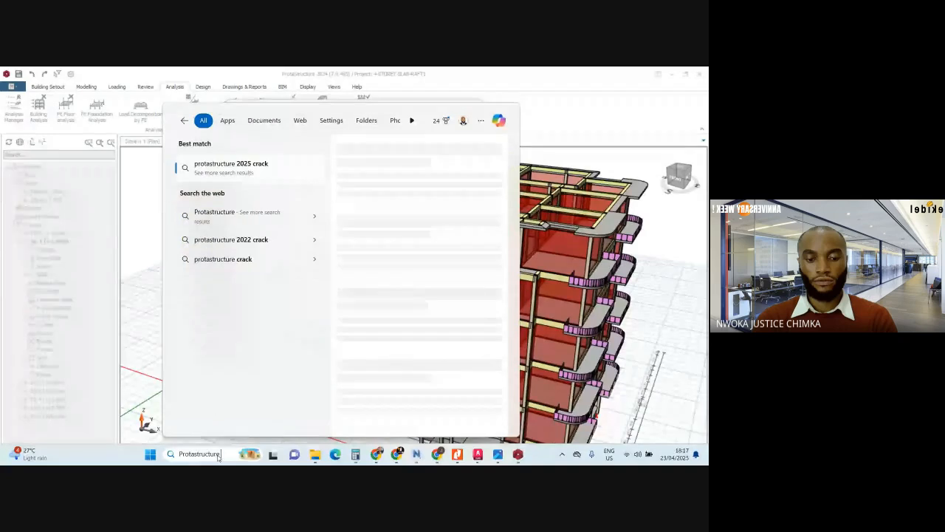
pyautogui.write(' 20222')
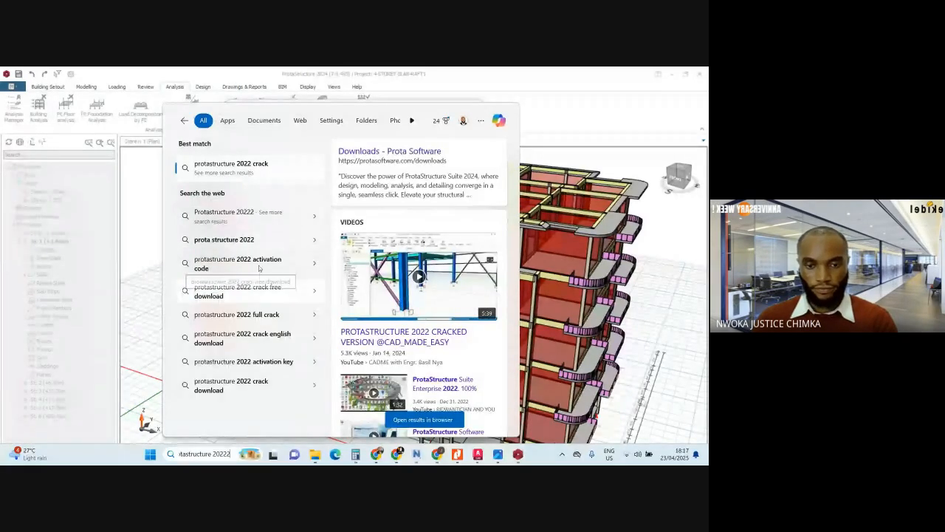
pyautogui.click(264, 121)
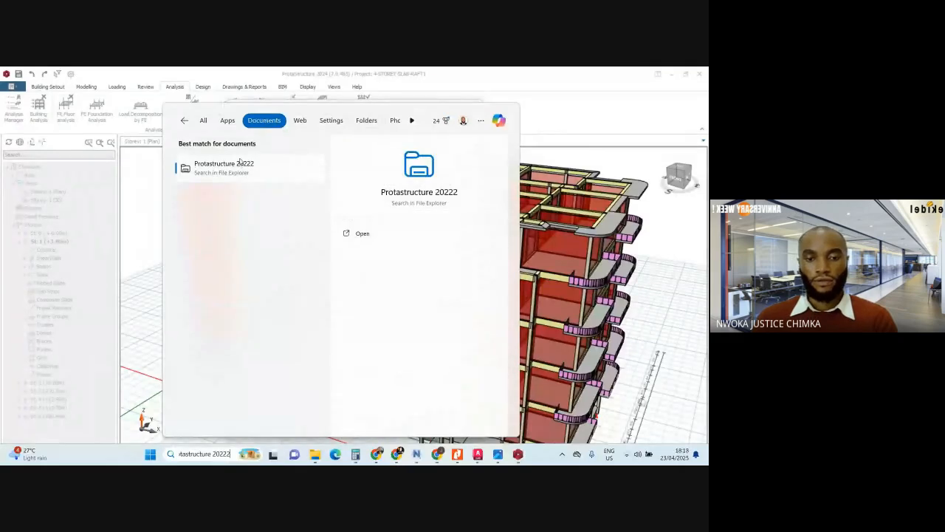
pyautogui.click(229, 121)
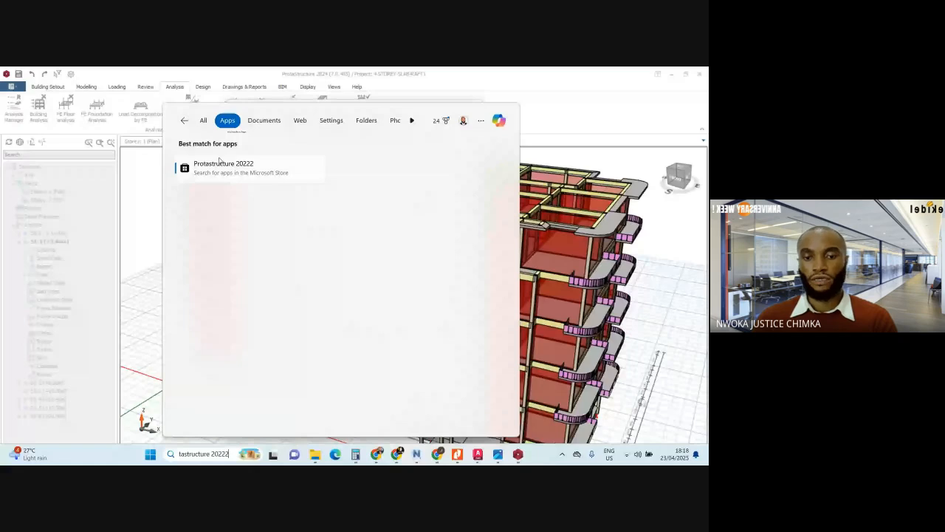
pyautogui.click(412, 121)
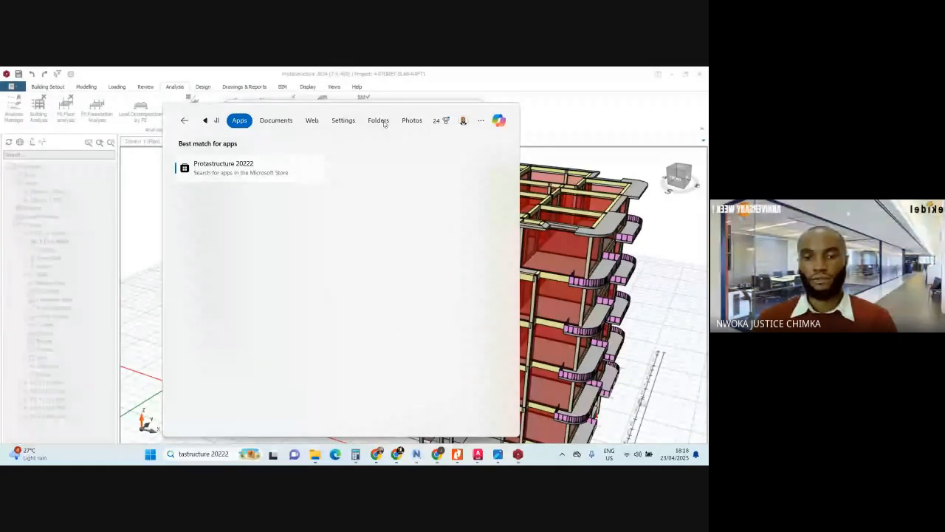
pyautogui.click(188, 123)
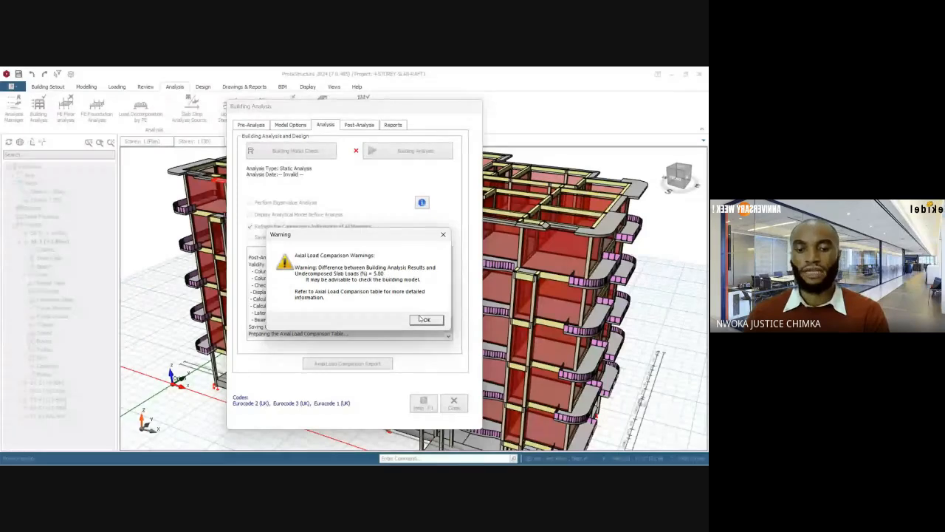
# Acknowledge the axial load comparison warning raised by the building analysis.
pyautogui.click(423, 319)
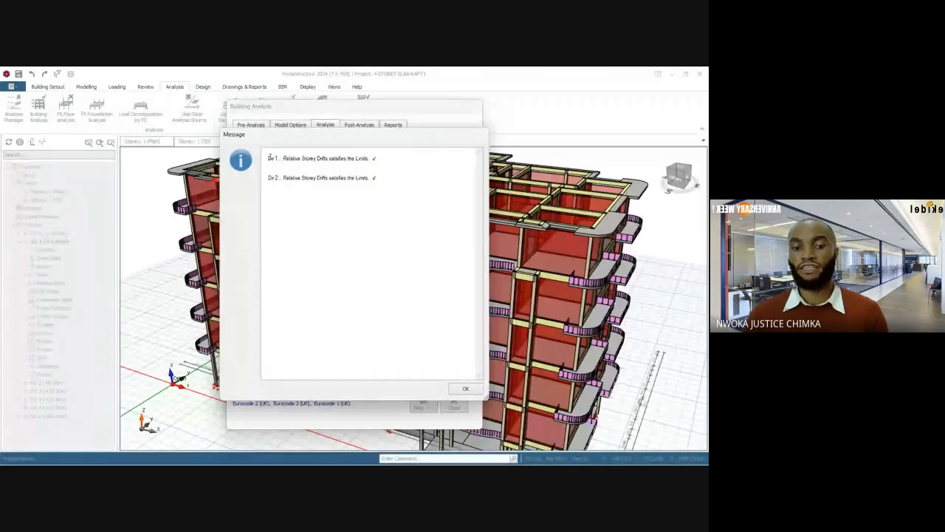
# Review the relative storey drift check for Dir 1 and Dir 2, glance at the Google Meet call, and acknowledge the message.
pyautogui.moveTo(268, 158); pyautogui.dragTo(342, 159)
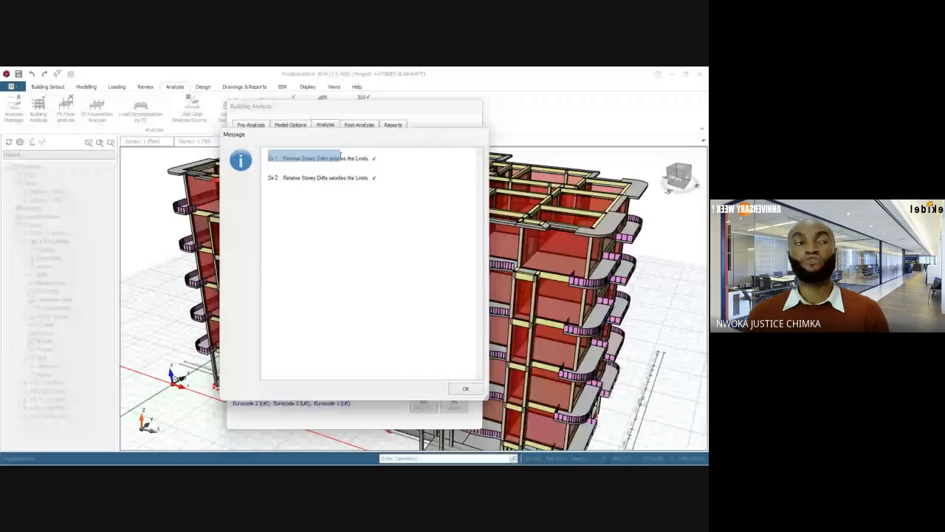
pyautogui.click(389, 158)
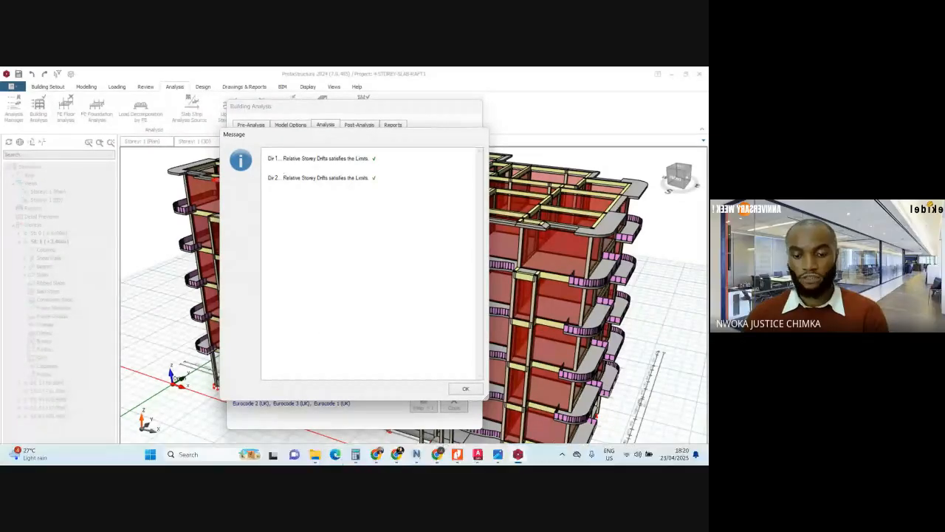
pyautogui.moveTo(380, 457)
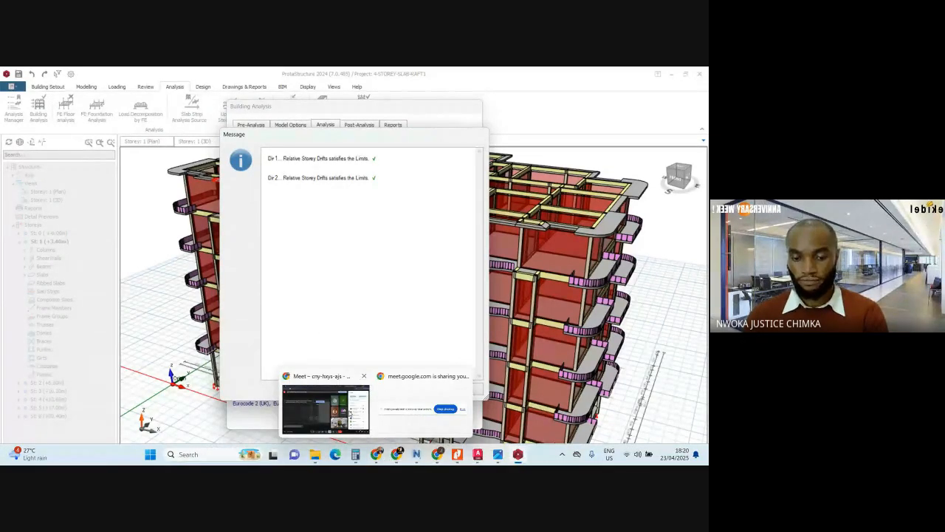
pyautogui.click(348, 412)
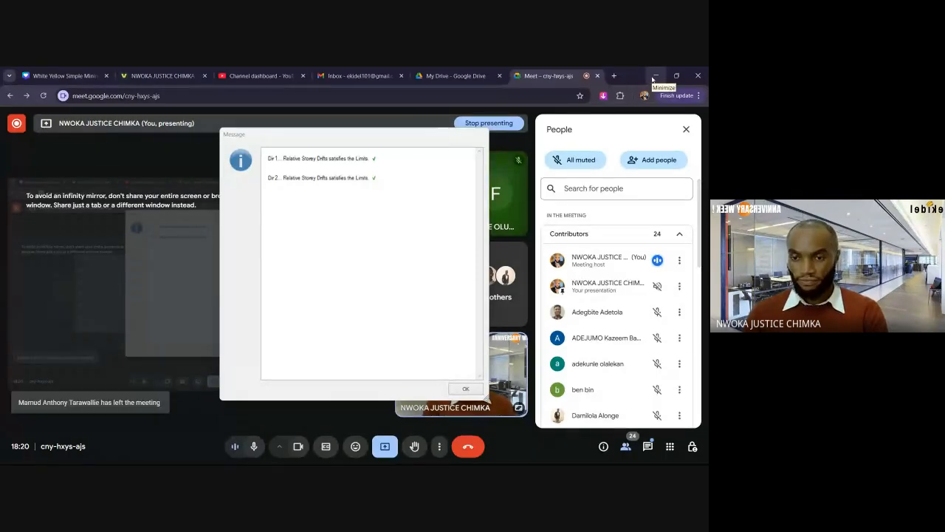
pyautogui.click(654, 76)
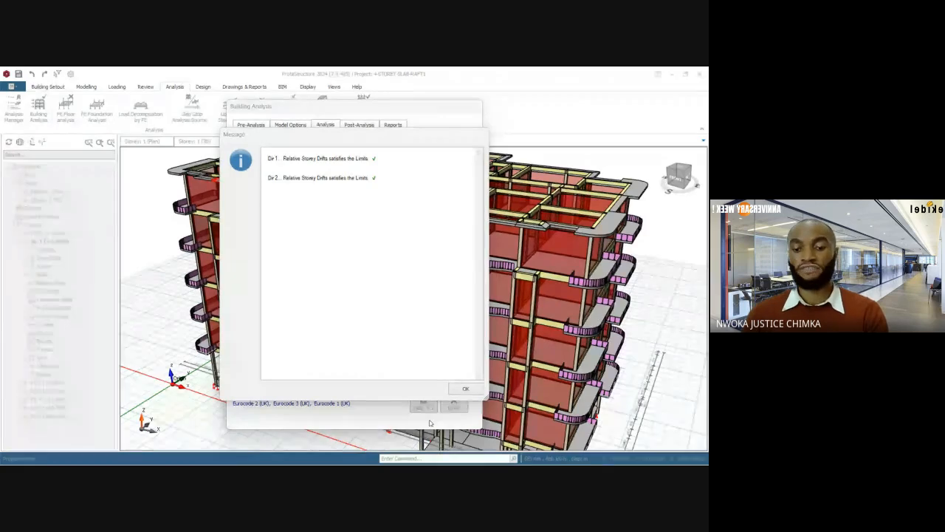
pyautogui.click(466, 389)
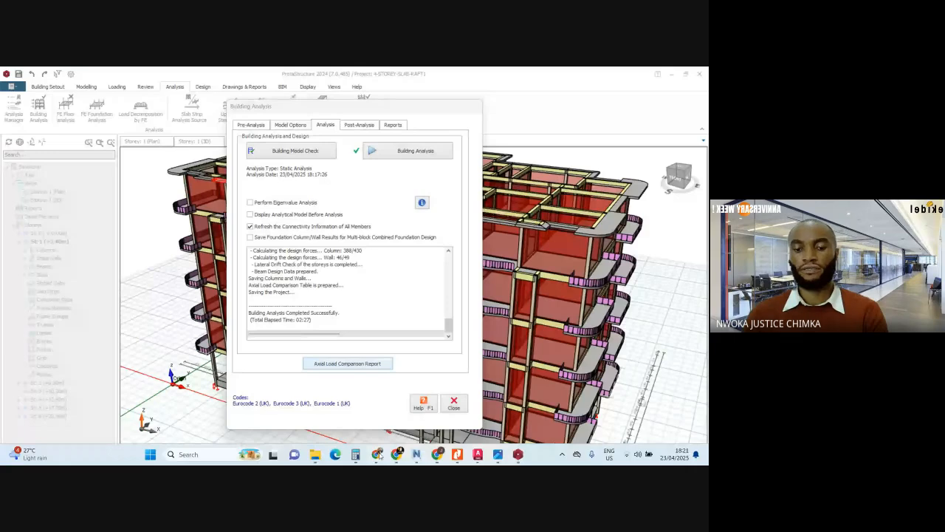
# Switch to the Google Meet call to check the raised hands among the participants, and return to ProtaStructure.
pyautogui.click(380, 456)
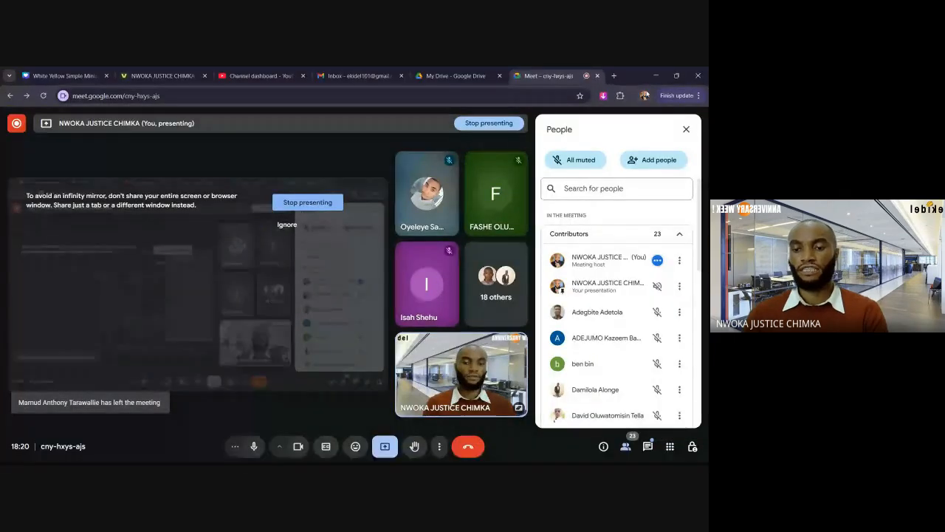
pyautogui.click(378, 455)
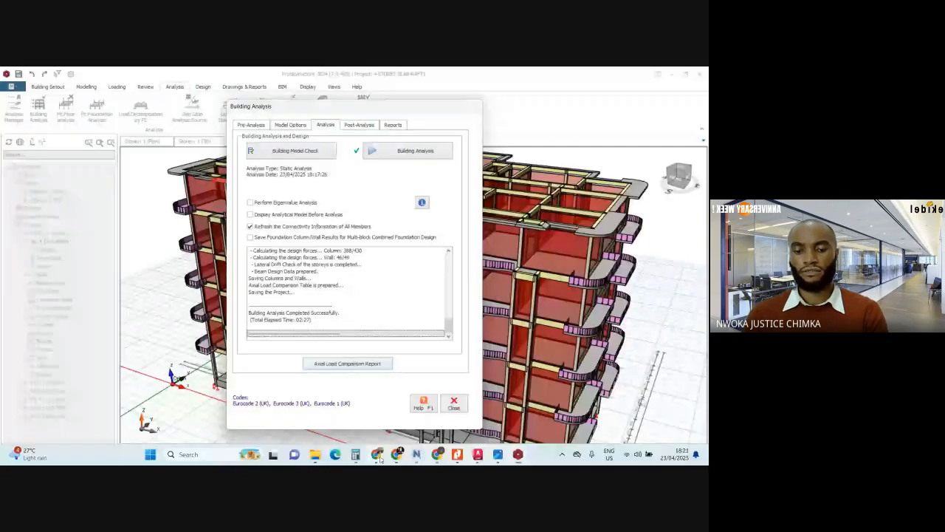
pyautogui.click(379, 457)
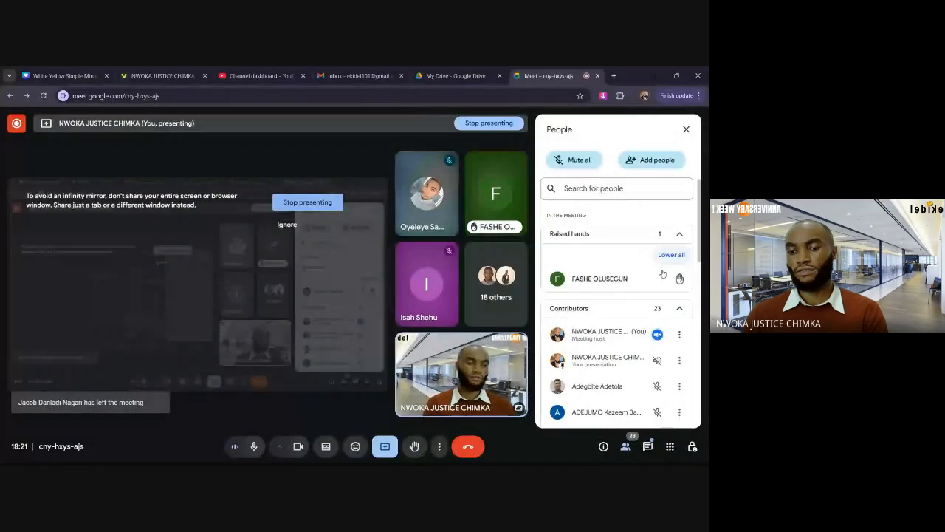
pyautogui.click(655, 77)
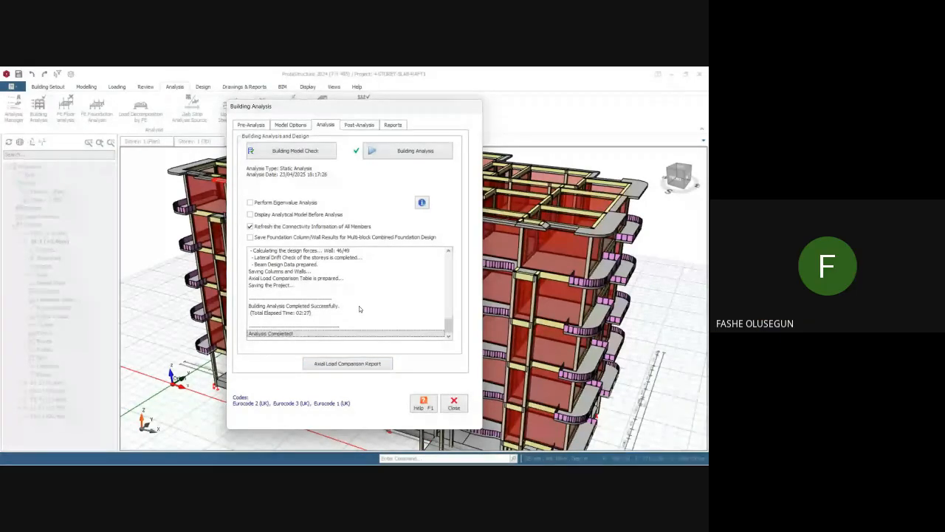
# Switch to Google Meet, admit everyone waiting to join the call, and return to the Building Analysis dialog in ProtaStructure.
pyautogui.click(354, 419)
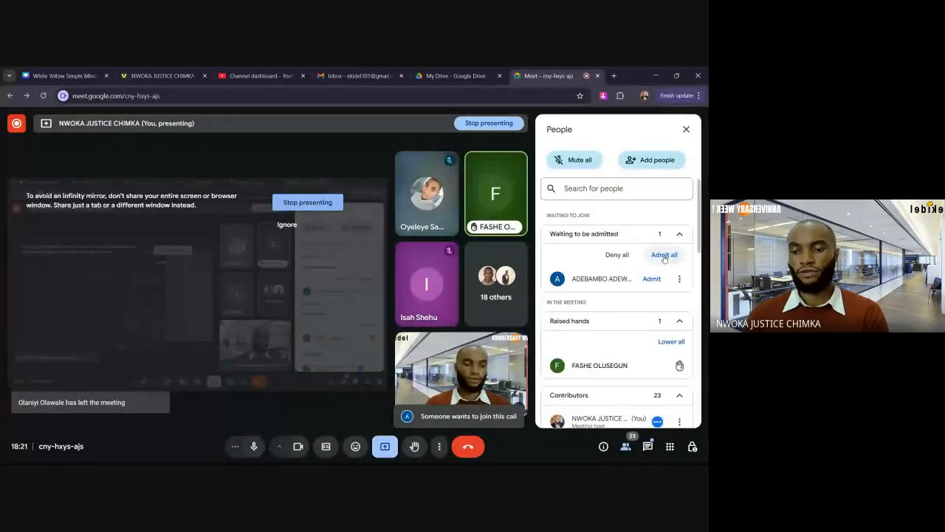
pyautogui.click(664, 255)
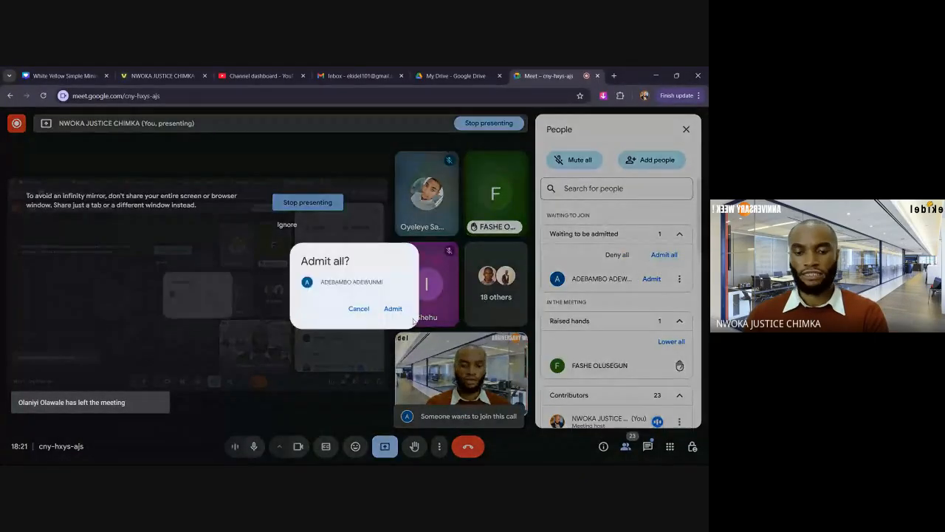
pyautogui.click(393, 307)
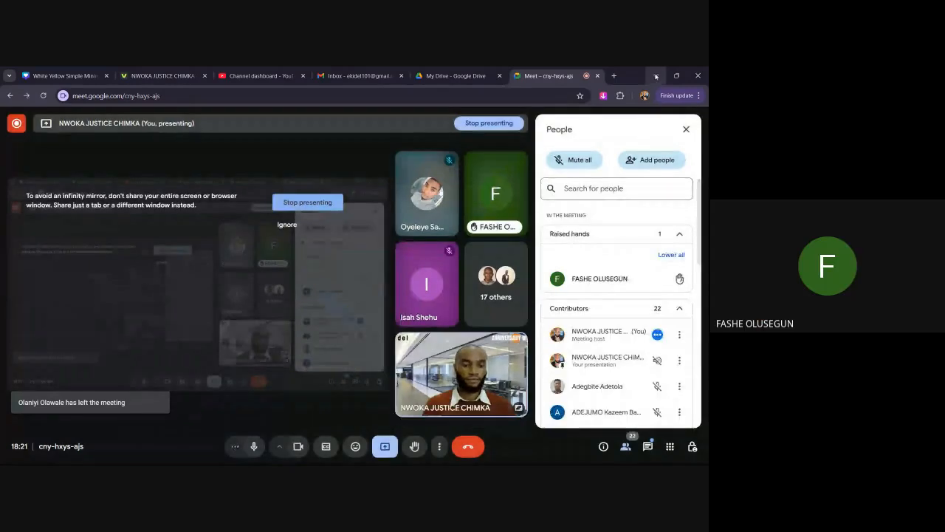
pyautogui.click(656, 76)
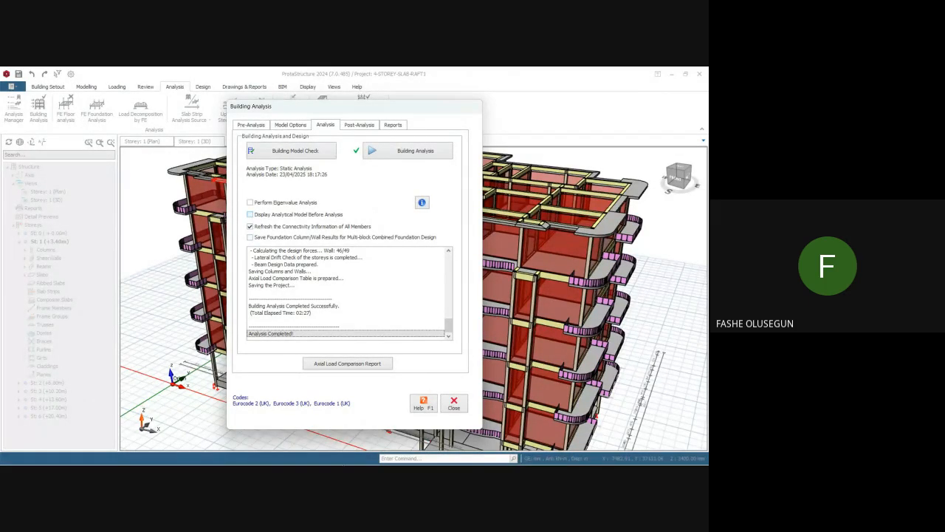
# Admit the next single waiting participant to the Google Meet call, and return to ProtaStructure.
pyautogui.moveTo(356, 430)
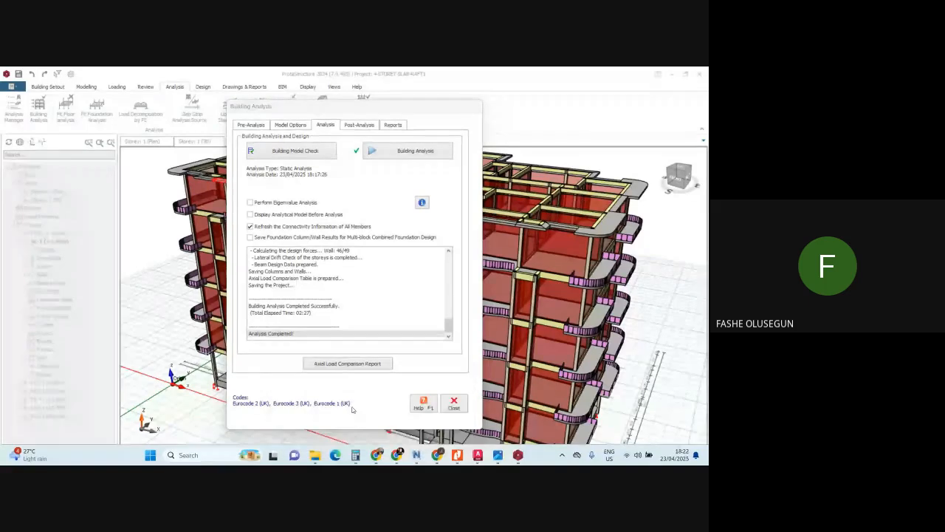
pyautogui.click(352, 409)
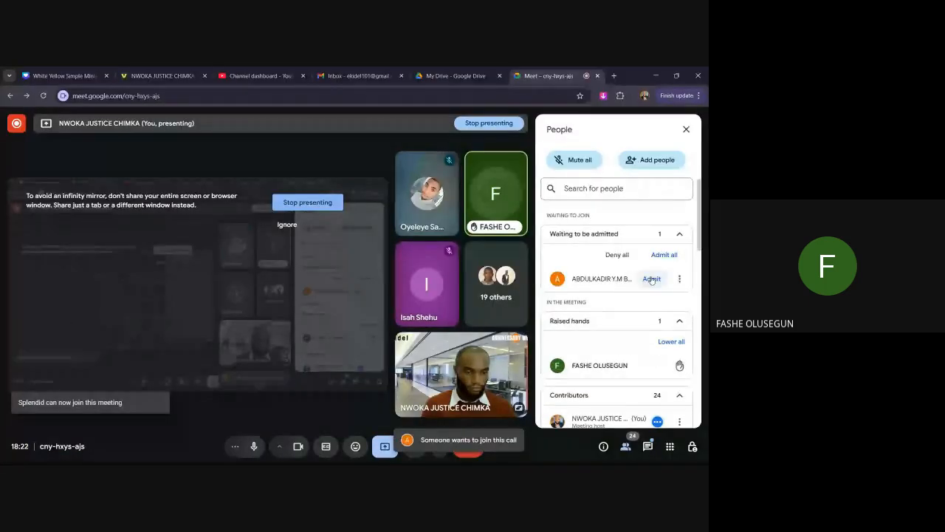
pyautogui.click(652, 279)
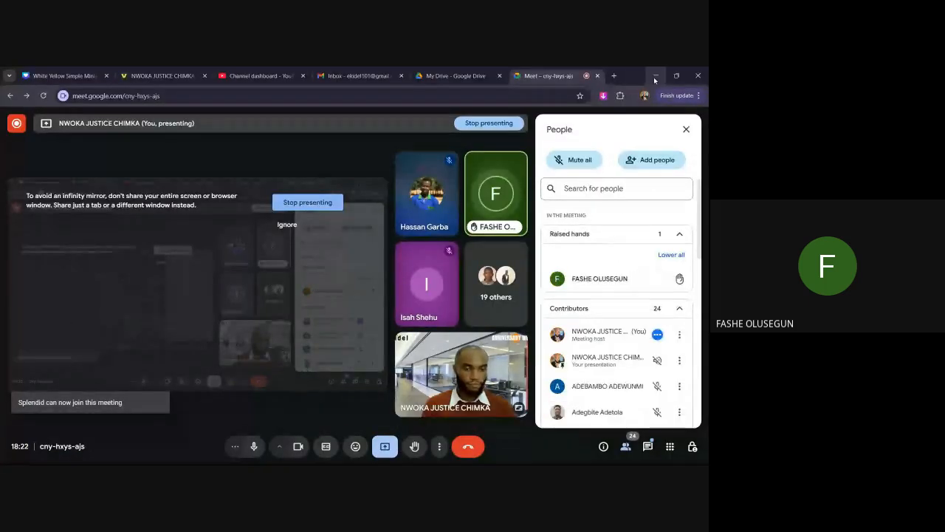
pyautogui.click(655, 76)
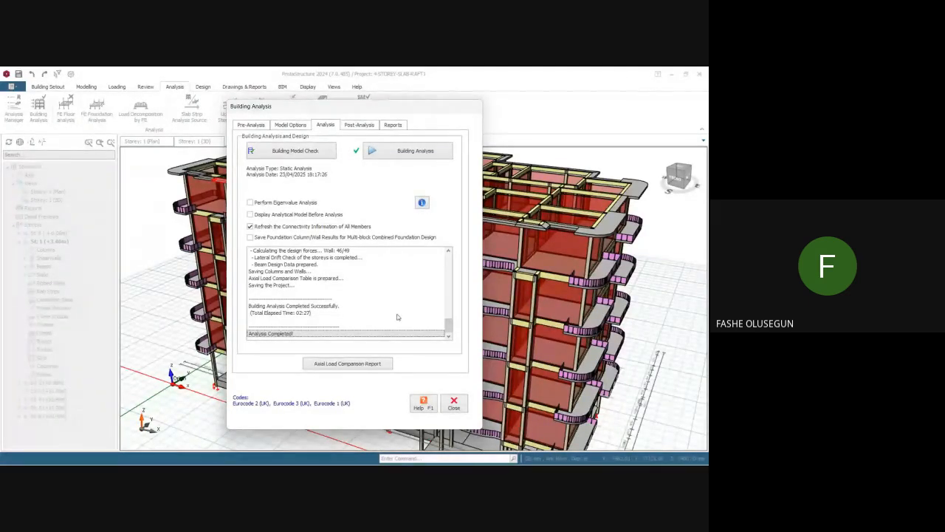
# Close the Building Analysis dialog and examine the building's facade, roof and foundation slab in the 3D view.
pyautogui.moveTo(342, 114); pyautogui.dragTo(370, 111)
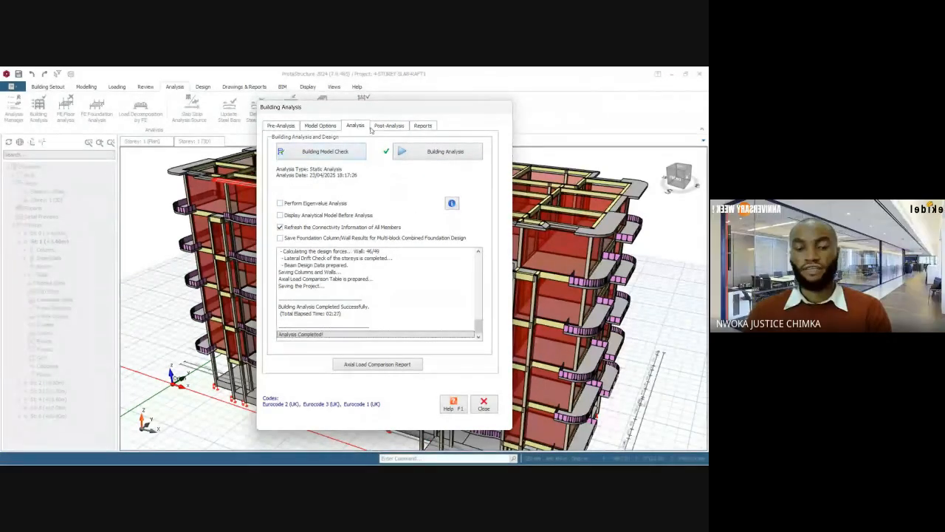
pyautogui.moveTo(380, 112); pyautogui.dragTo(343, 93)
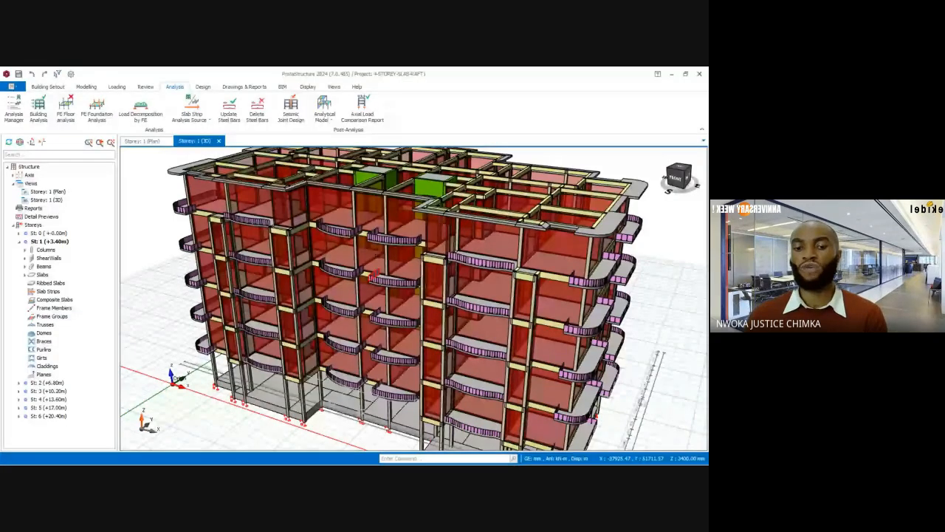
pyautogui.scroll(-2, 376, 254)
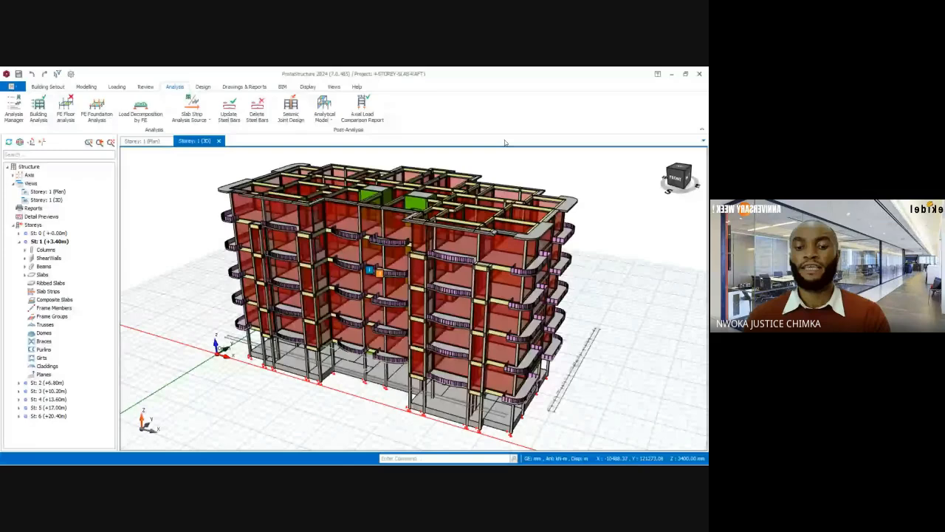
pyautogui.moveTo(423, 355); pyautogui.dragTo(429, 290, button='middle')
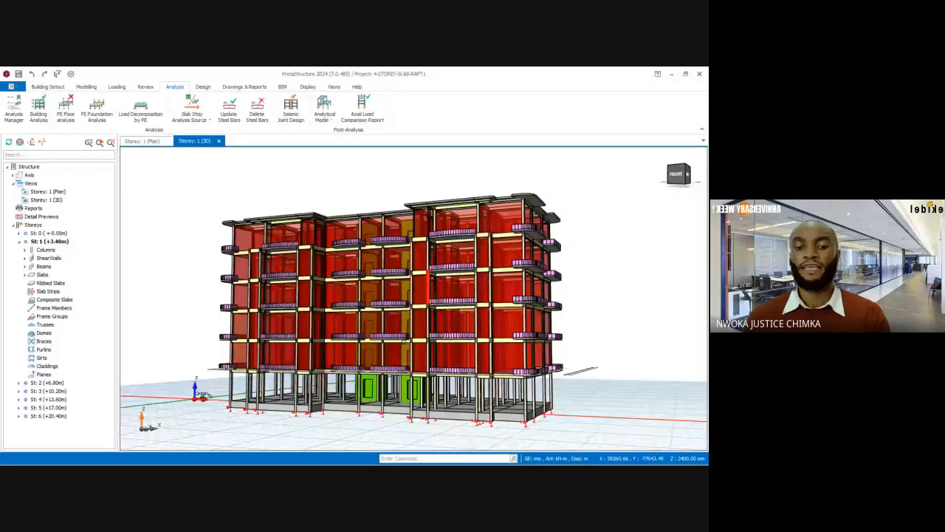
pyautogui.scroll(3, 370, 417)
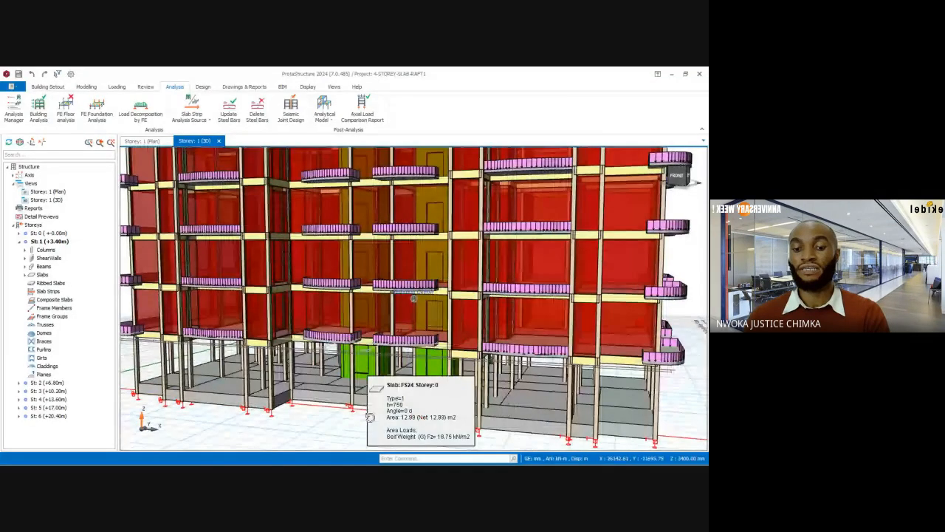
pyautogui.scroll(-5, 369, 417)
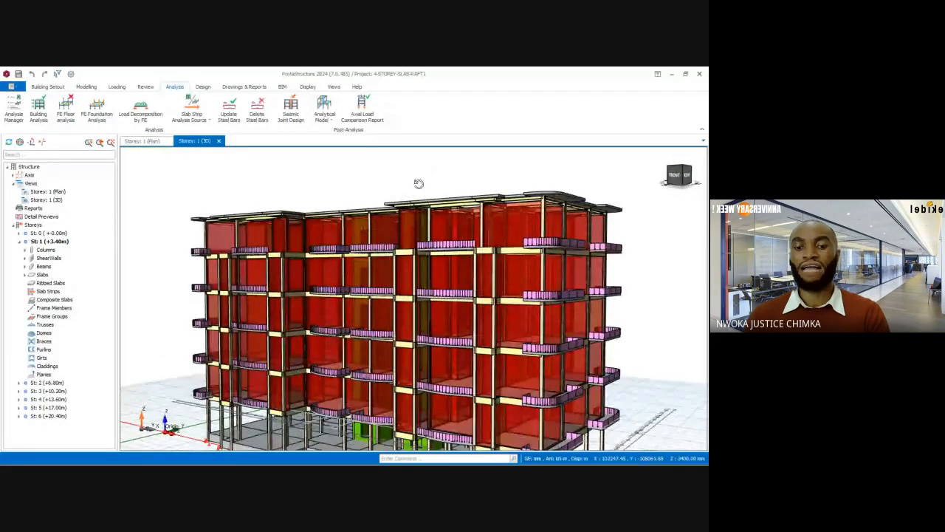
pyautogui.moveTo(418, 184)
pyautogui.mouseDown(button='middle')
pyautogui.moveTo(425, 208)
pyautogui.moveTo(435, 197)
pyautogui.moveTo(418, 197)
pyautogui.mouseUp(button='middle')
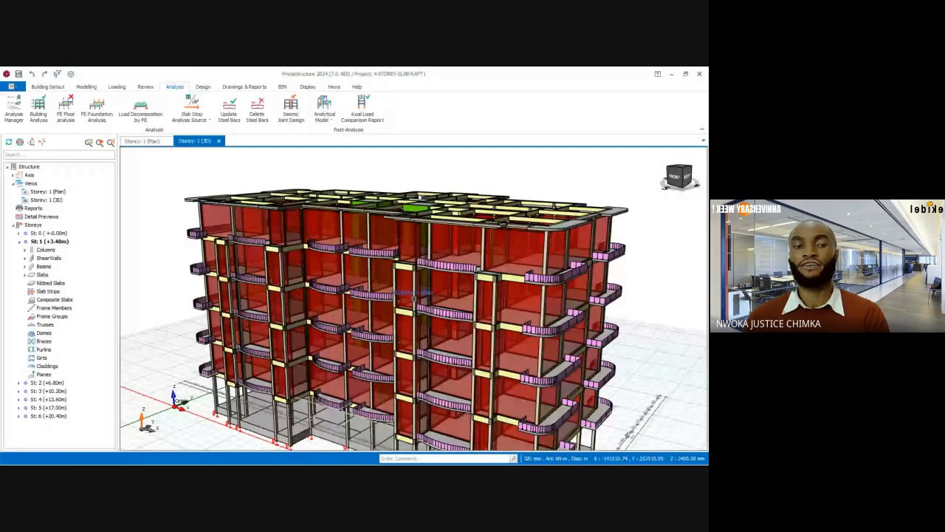
pyautogui.rightClick(419, 197)
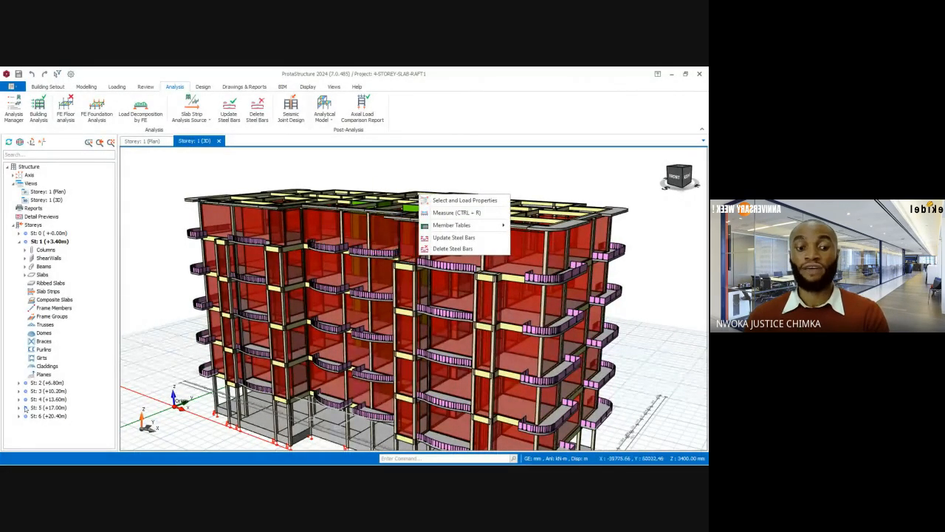
pyautogui.click(366, 186)
pyautogui.moveTo(365, 186); pyautogui.dragTo(368, 166, button='middle')
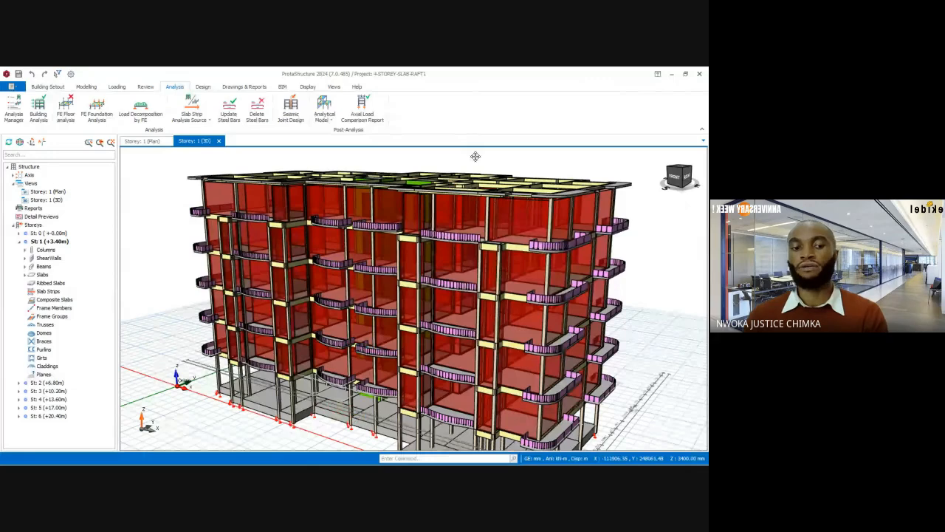
pyautogui.moveTo(474, 157); pyautogui.dragTo(466, 153, button='middle')
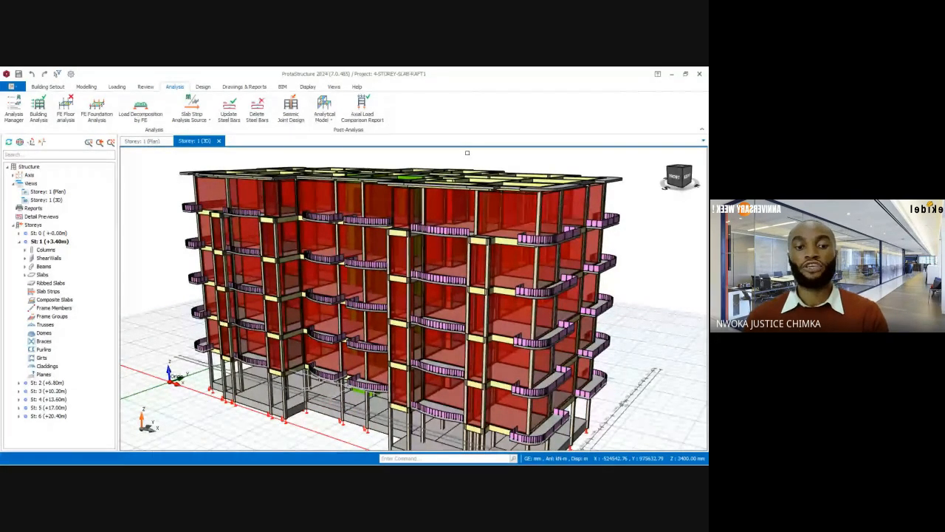
# Look over the member design commands and the building's ground storey and base slabs in 3D, and return to the analysis commands.
pyautogui.click(203, 87)
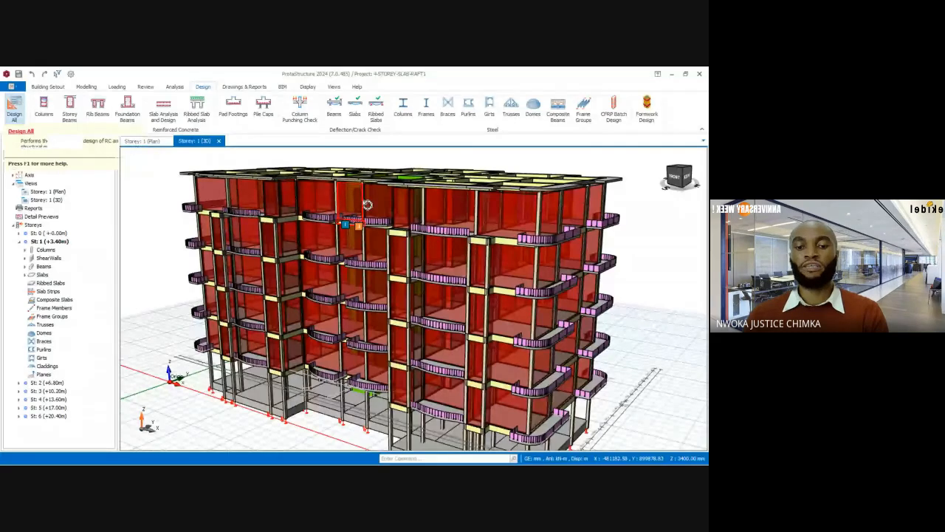
pyautogui.moveTo(367, 205)
pyautogui.mouseDown(button='middle')
pyautogui.moveTo(375, 231)
pyautogui.moveTo(376, 164)
pyautogui.moveTo(373, 196)
pyautogui.mouseUp(button='middle')
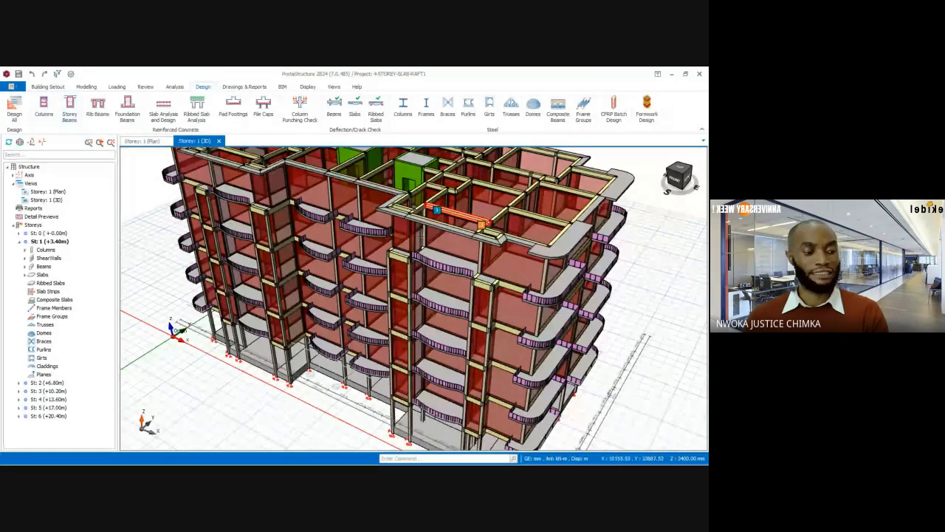
pyautogui.moveTo(402, 266)
pyautogui.moveTo(403, 267); pyautogui.dragTo(375, 330, button='middle')
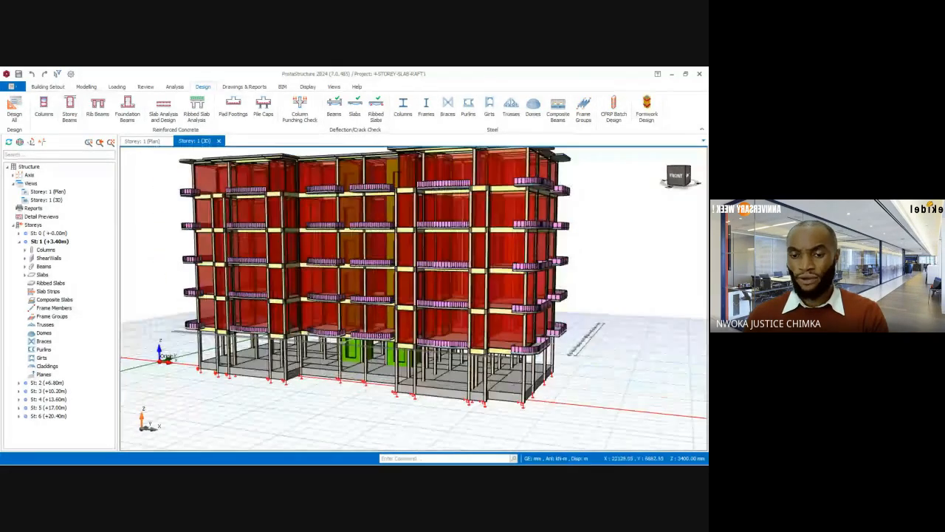
pyautogui.scroll(2, 373, 333)
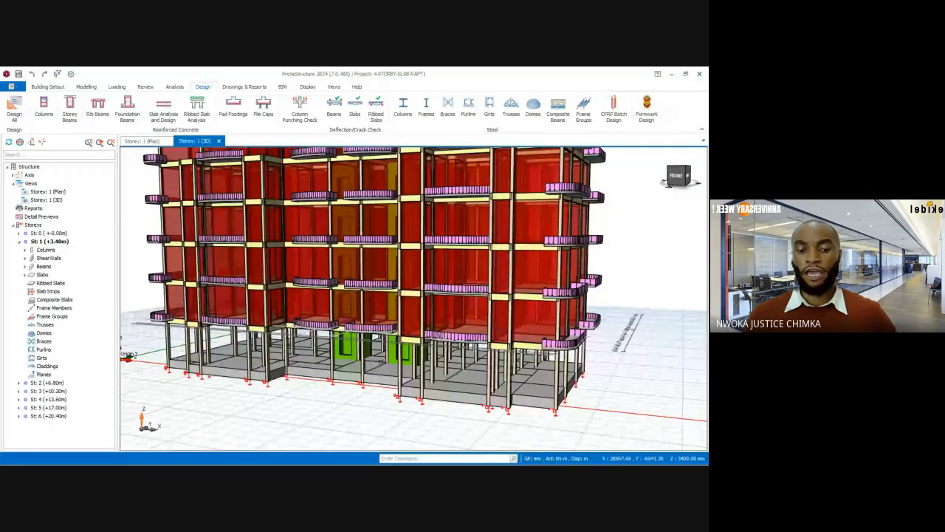
pyautogui.moveTo(378, 360)
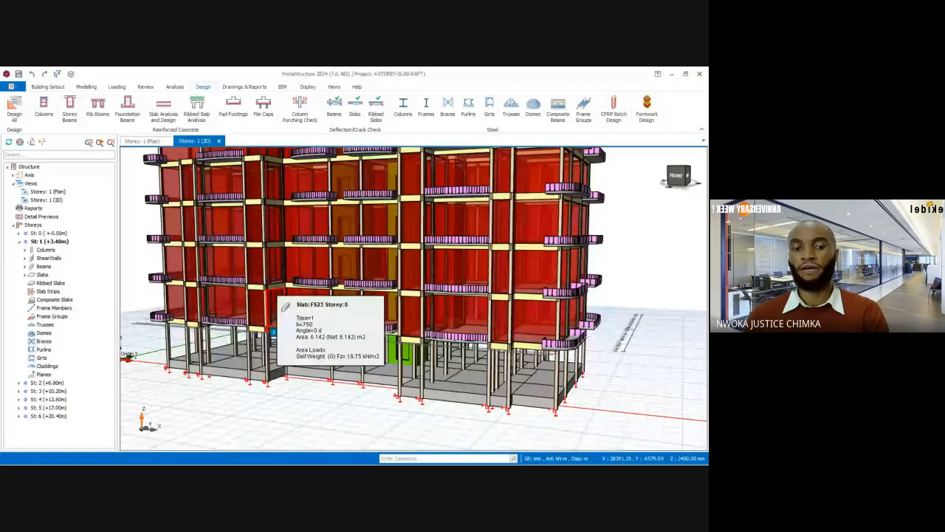
pyautogui.click(176, 87)
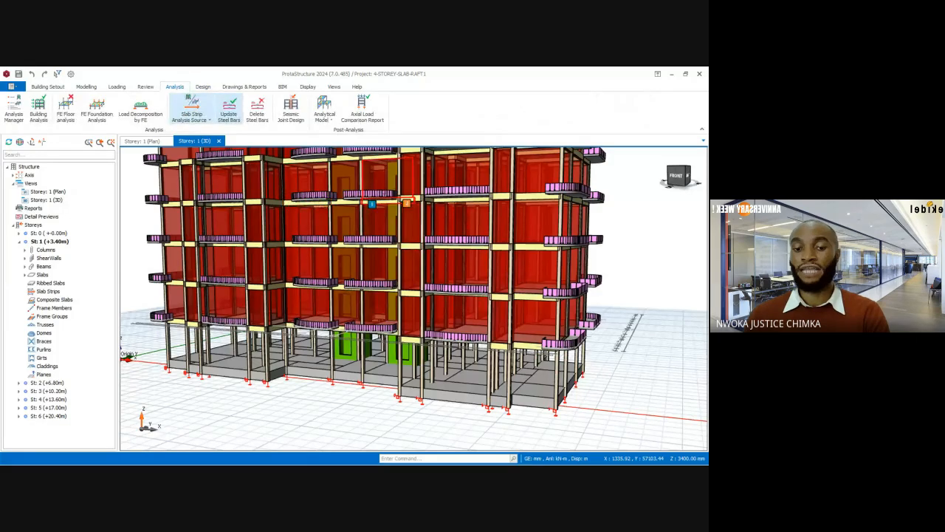
pyautogui.scroll(3, 369, 182)
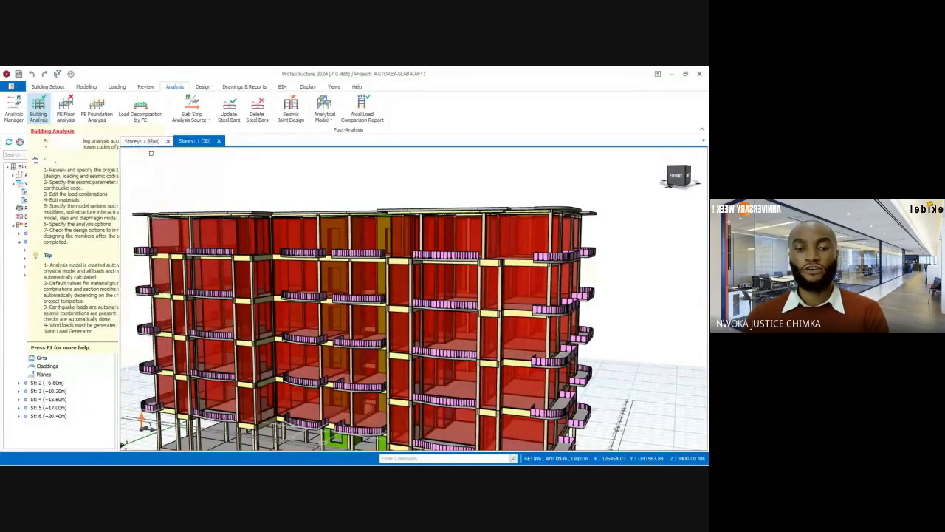
# Make the foundation storey St: 0 active in the 3D view and look over the whole building down to its base.
pyautogui.moveTo(233, 200); pyautogui.dragTo(253, 180, button='middle')
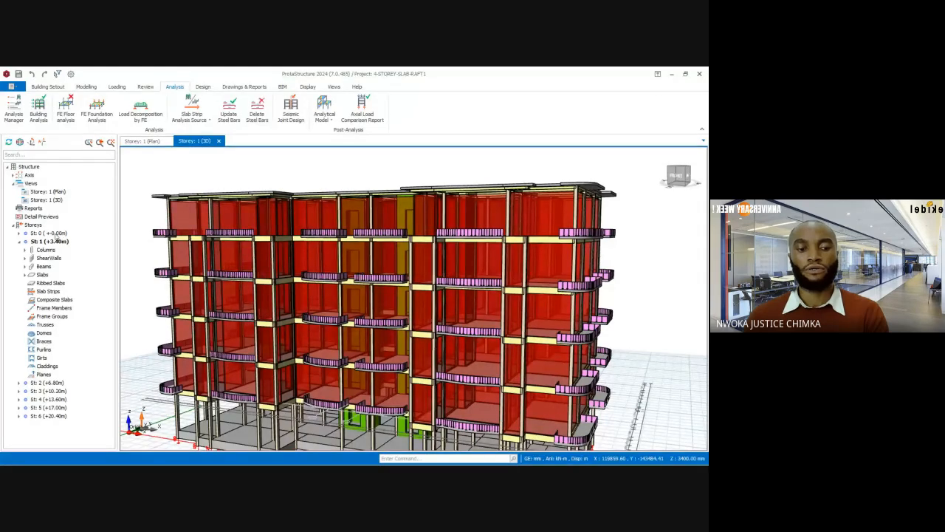
pyautogui.doubleClick(50, 233)
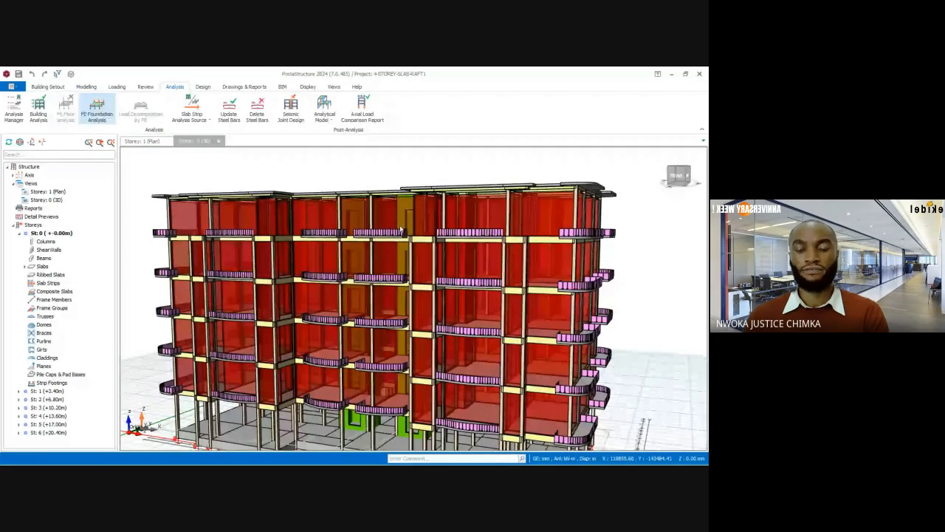
pyautogui.scroll(-1, 369, 226)
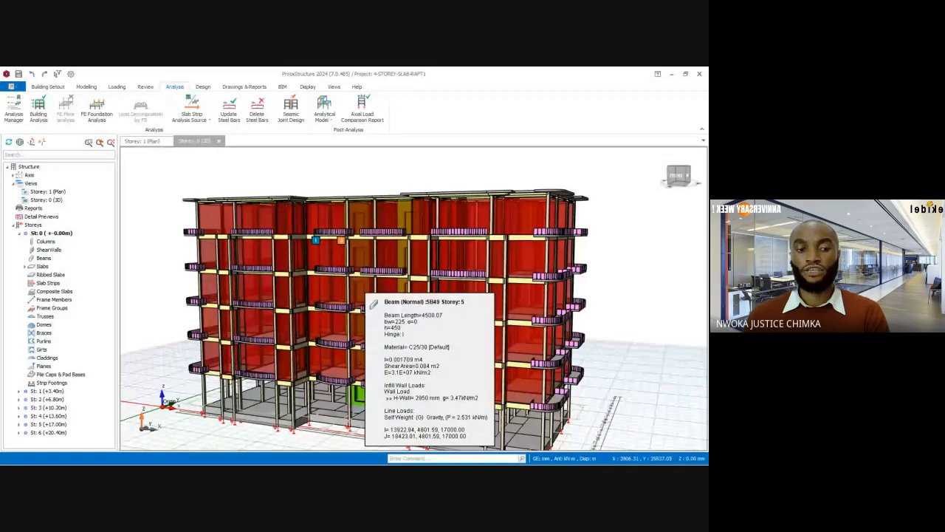
pyautogui.moveTo(334, 238); pyautogui.dragTo(334, 221, button='middle')
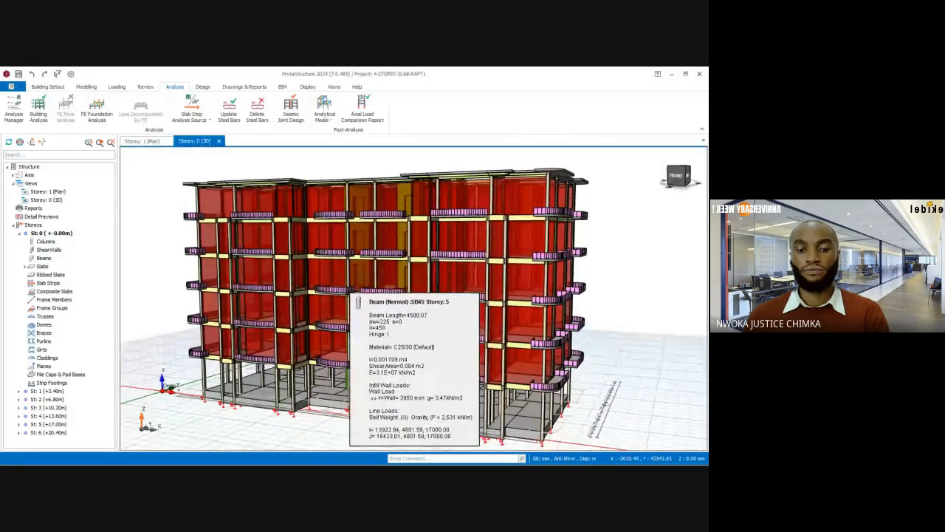
# Switch to the plan view, make St: 0 the active storey, and look over the raft slab layout around the two core walls.
pyautogui.click(150, 141)
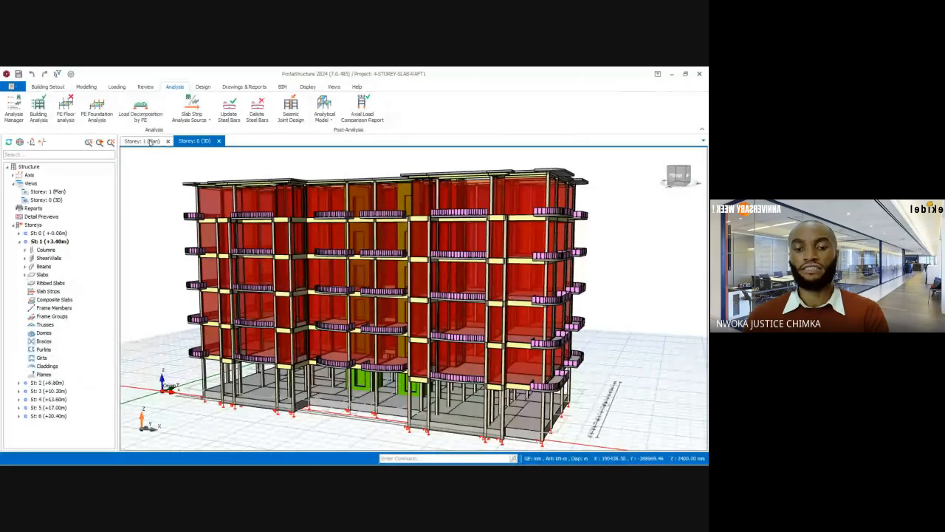
pyautogui.click(57, 233)
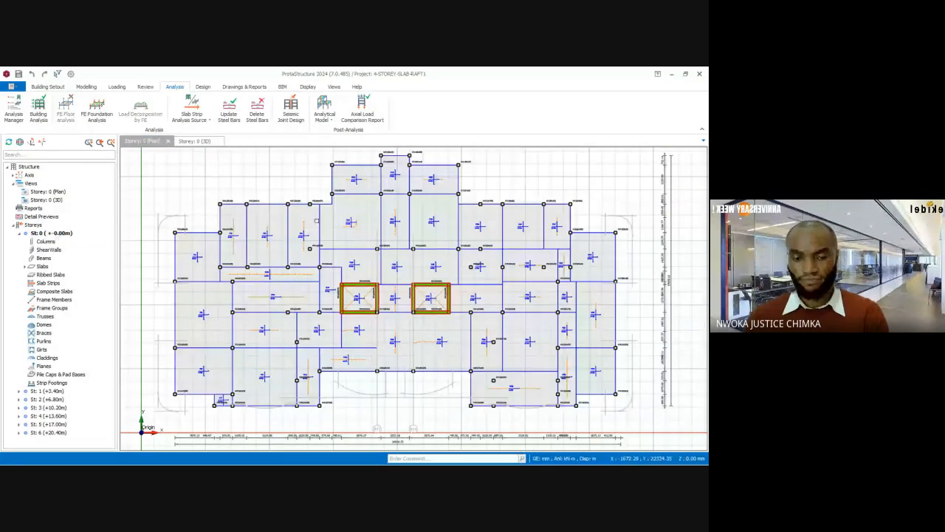
pyautogui.scroll(3, 381, 174)
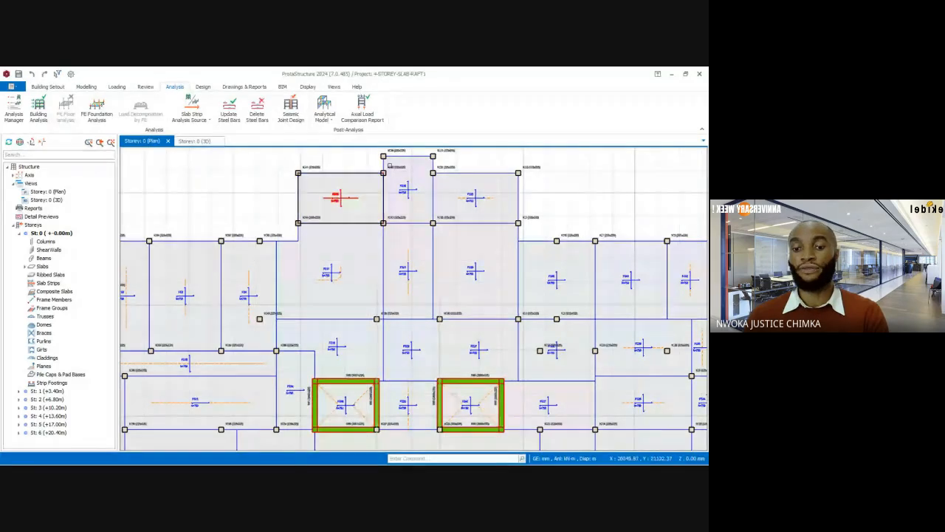
pyautogui.scroll(-4, 456, 226)
pyautogui.scroll(4, 376, 283)
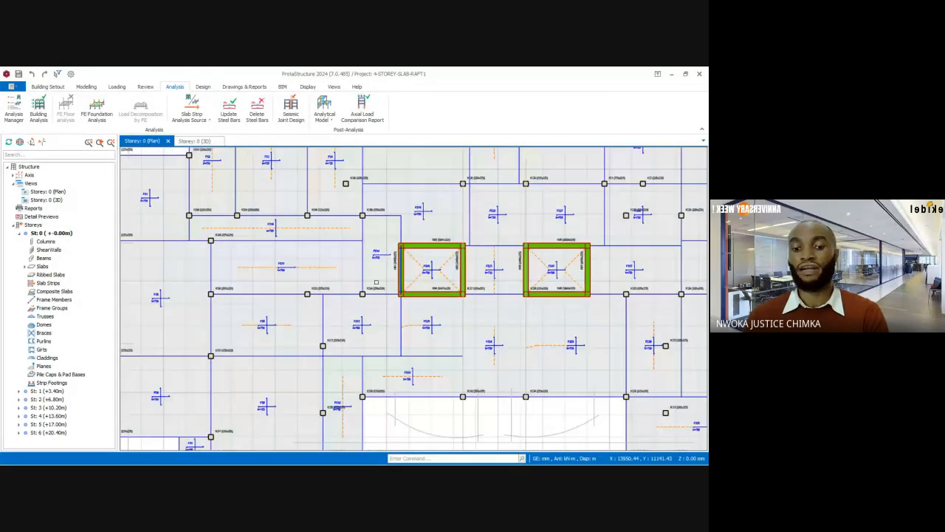
pyautogui.scroll(-2, 376, 282)
pyautogui.moveTo(436, 239); pyautogui.dragTo(376, 277, button='middle')
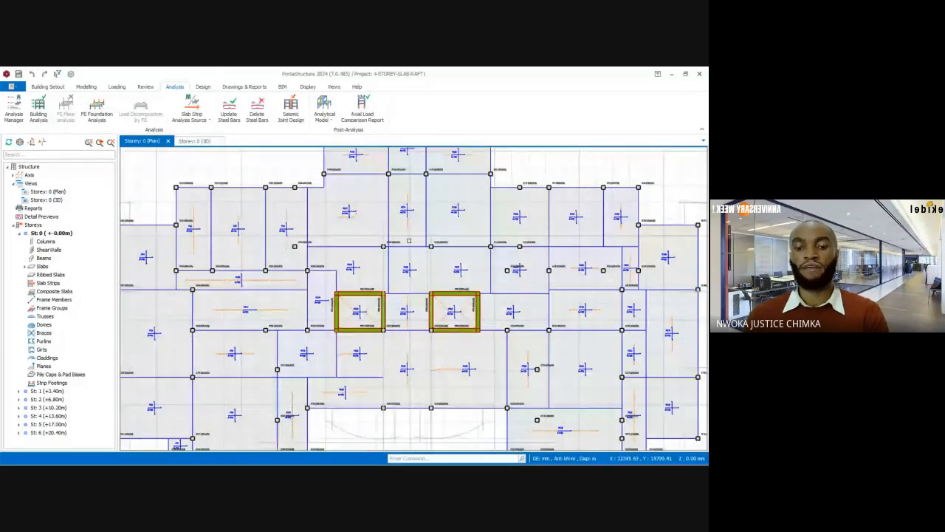
pyautogui.scroll(-2, 357, 247)
pyautogui.moveTo(358, 246); pyautogui.dragTo(355, 254, button='middle')
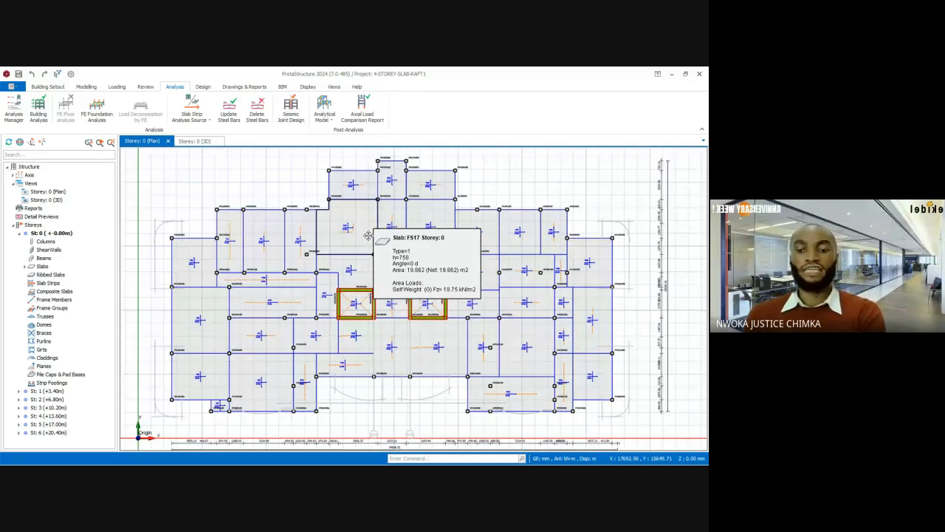
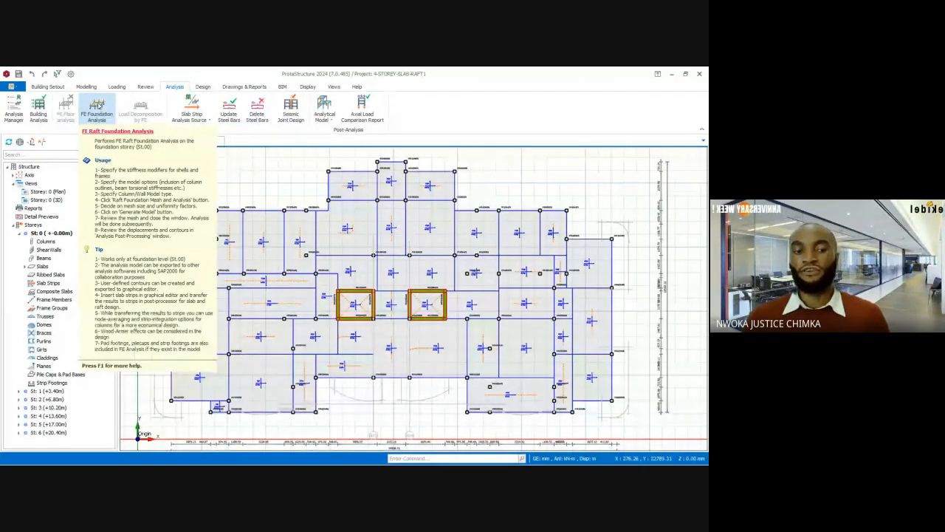
# Start the FE Foundation Analysis and enable using the subgrade reaction values assigned to slabs for soil stress checks.
pyautogui.click(98, 107)
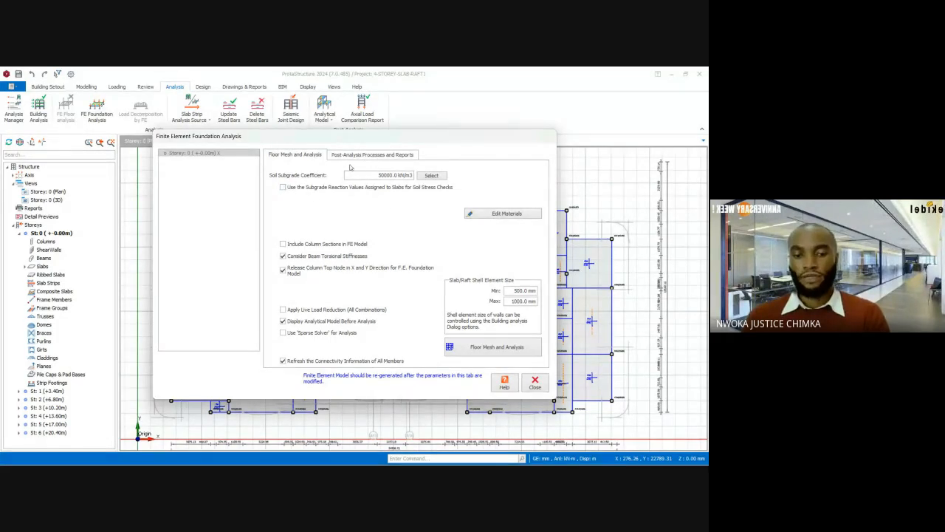
pyautogui.click(287, 188)
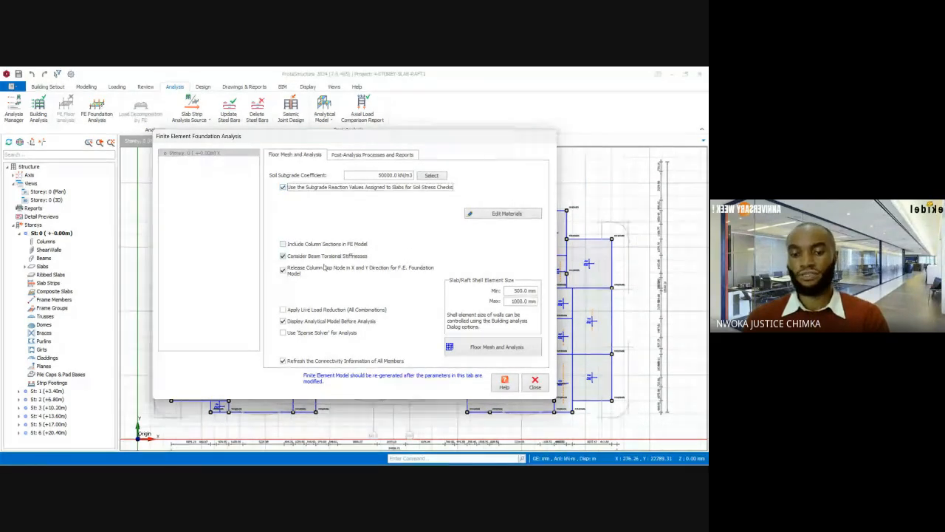
# Switch to Google Meet, admit the waiting participant, and return to the Finite Element Foundation Analysis dialog in ProtaStructure.
pyautogui.moveTo(356, 454)
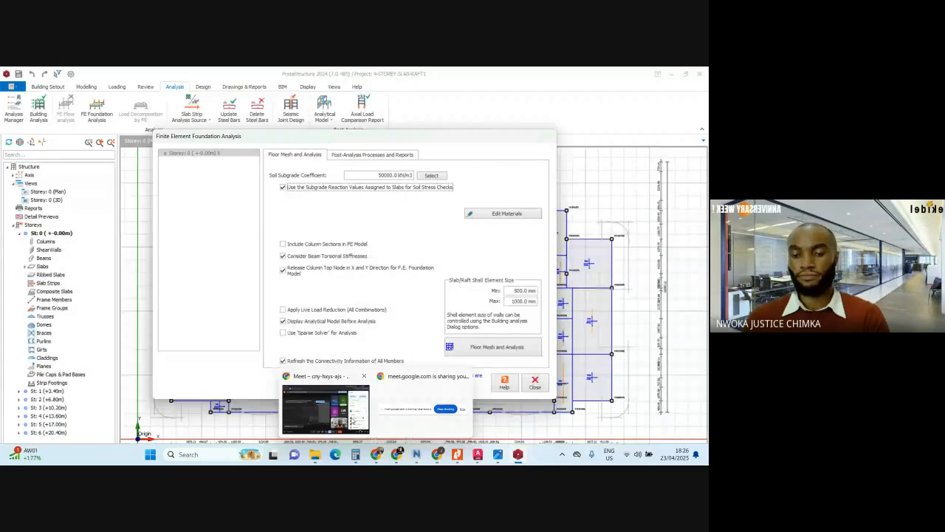
pyautogui.click(351, 421)
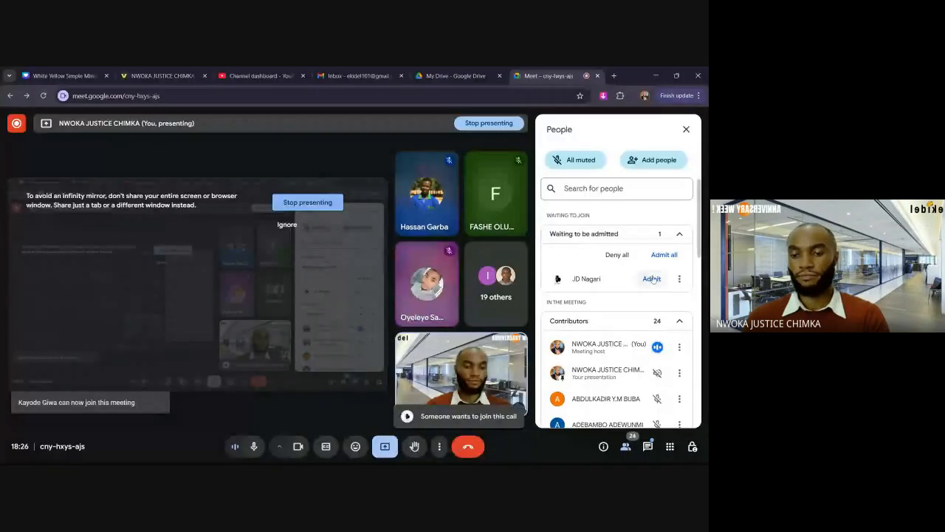
pyautogui.click(653, 278)
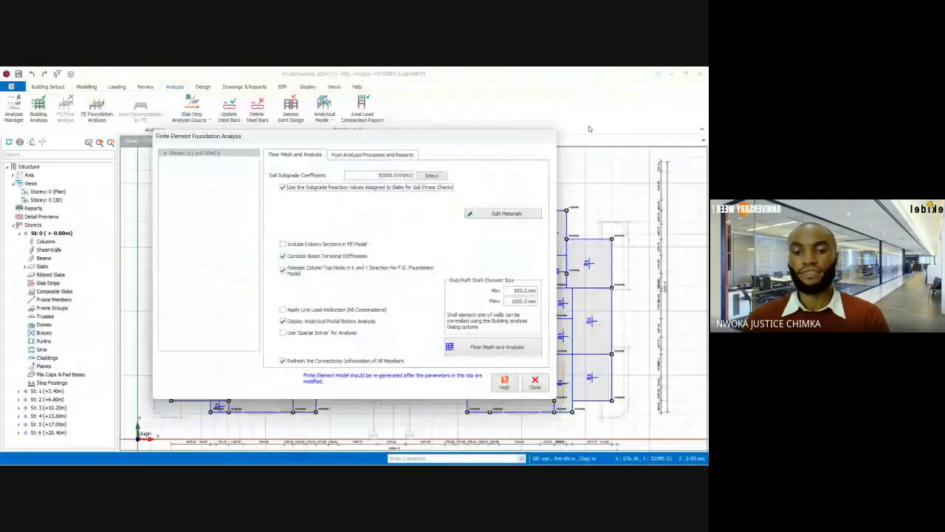
pyautogui.hotkey('alt', 'Tab')
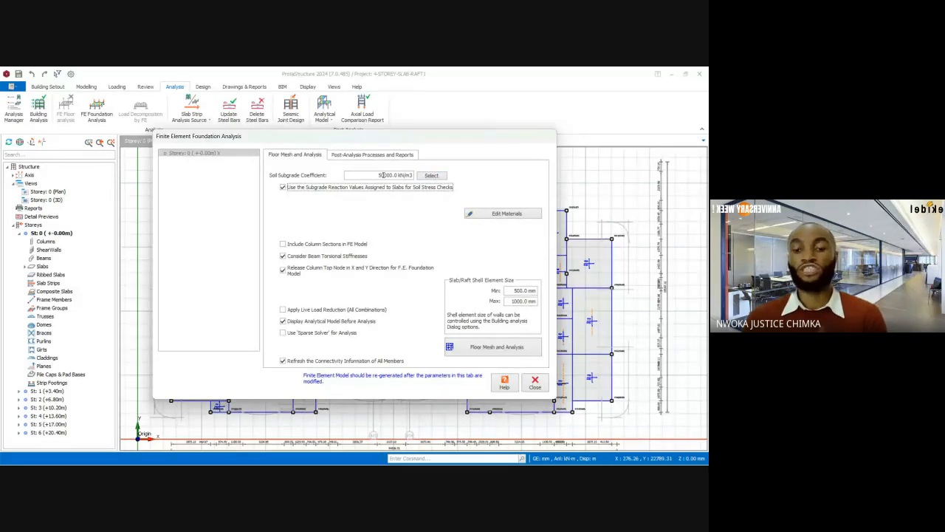
# Review the reference table of soil subgrade reaction coefficients without choosing one, and include column sections in the FE model.
pyautogui.click(432, 175)
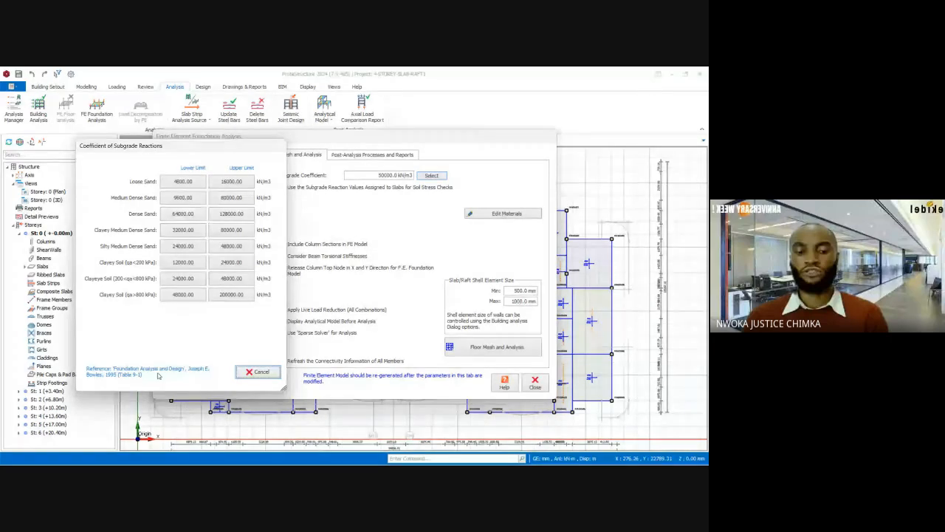
pyautogui.click(257, 372)
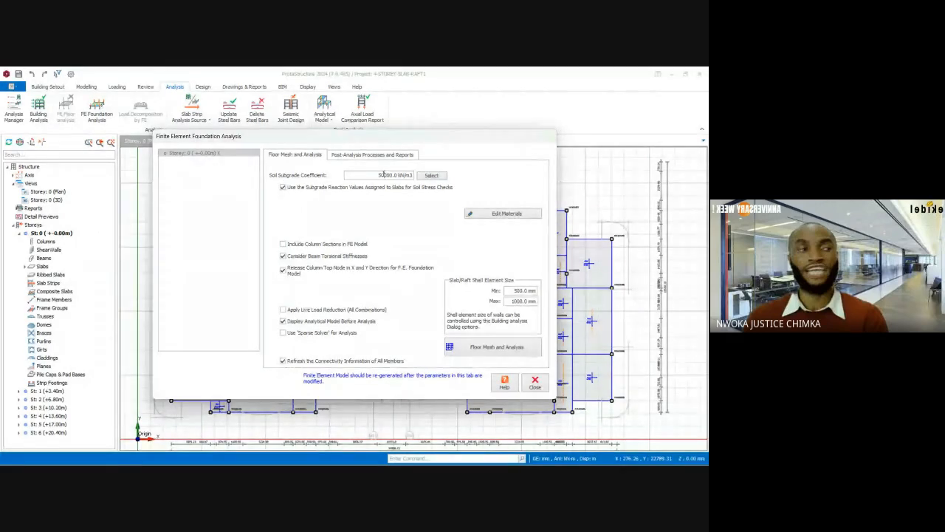
pyautogui.moveTo(378, 175); pyautogui.dragTo(411, 176)
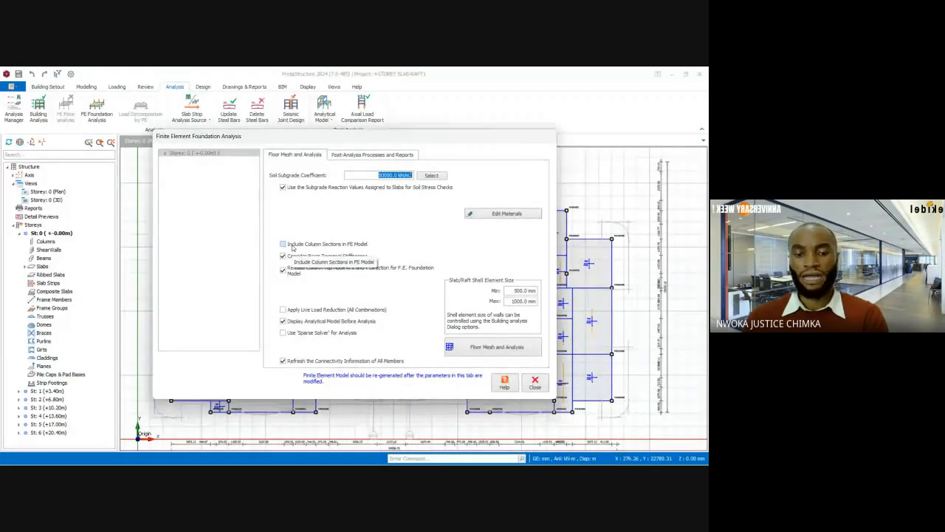
pyautogui.click(295, 246)
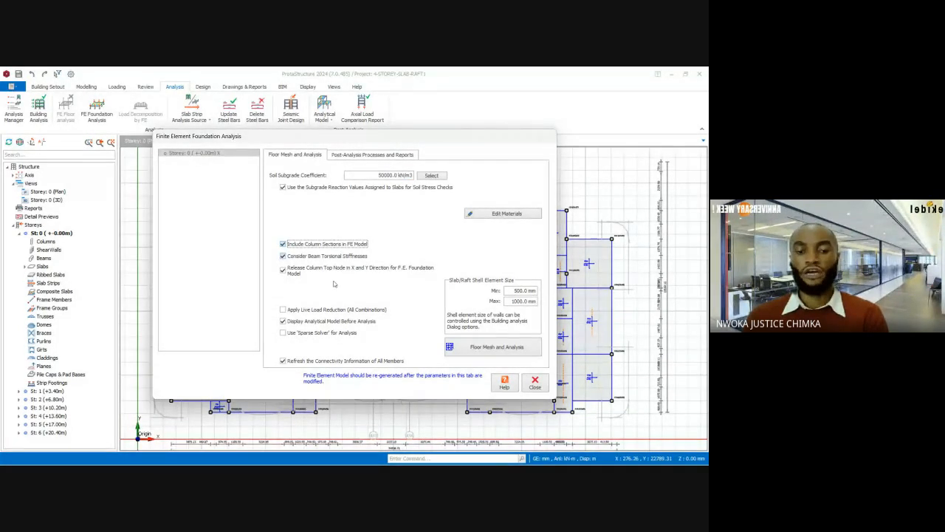
# Switch to Google Meet, answer the pending join request, and return to the foundation analysis settings in ProtaStructure.
pyautogui.moveTo(336, 459)
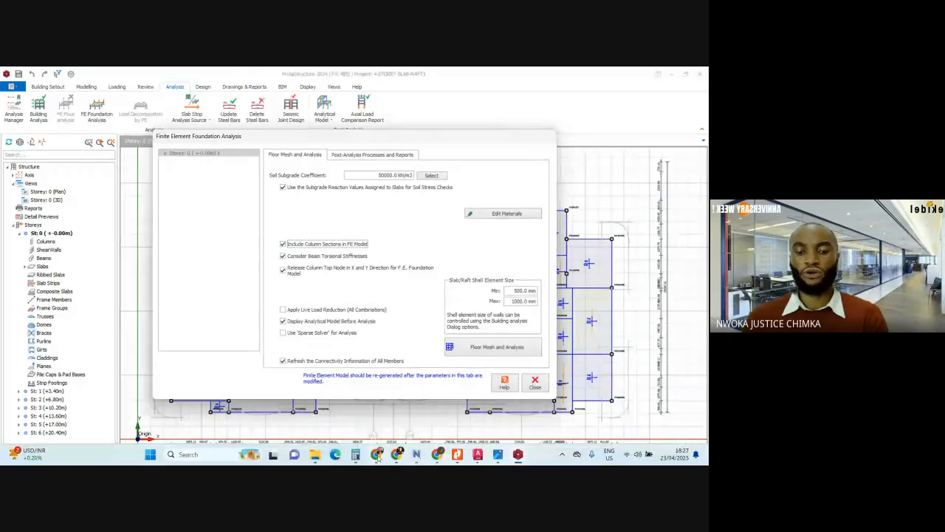
pyautogui.moveTo(379, 457)
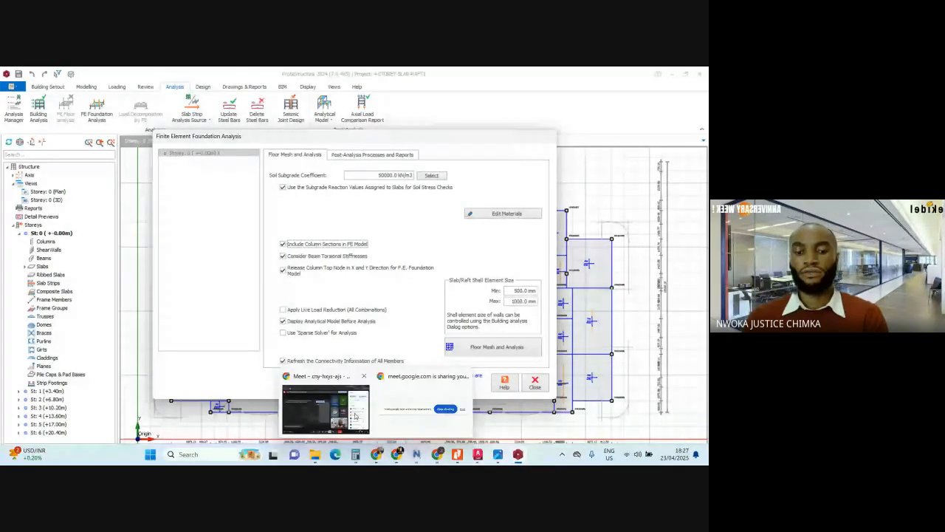
pyautogui.click(355, 416)
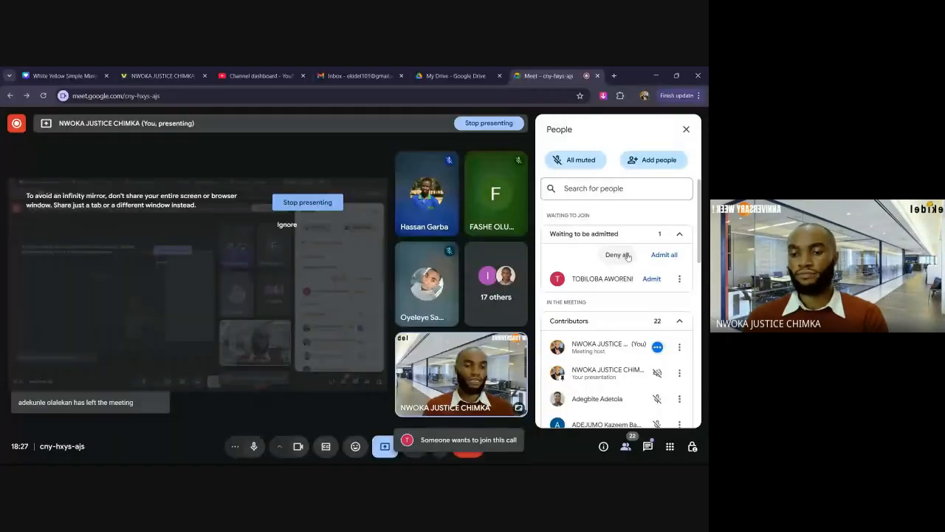
pyautogui.click(628, 255)
pyautogui.click(656, 75)
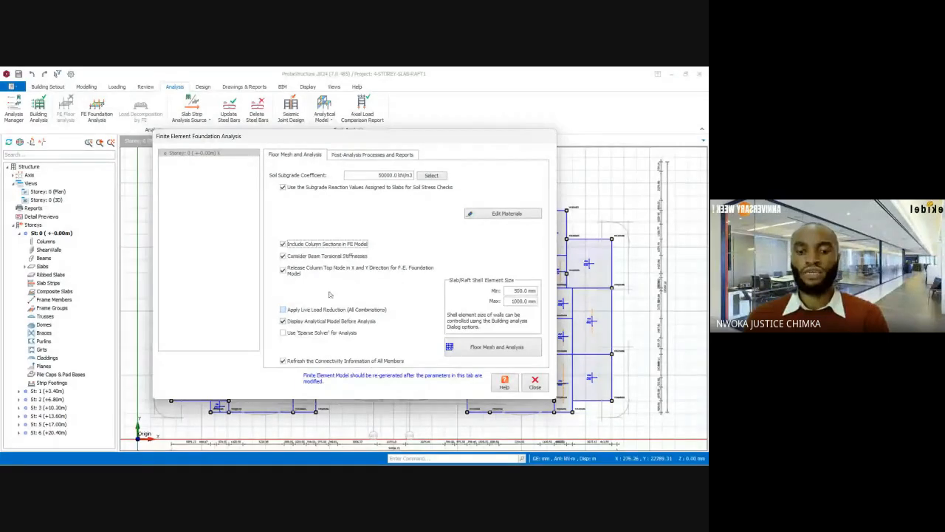
# Enable live load reduction for all combinations in the foundation analysis settings.
pyautogui.click(294, 311)
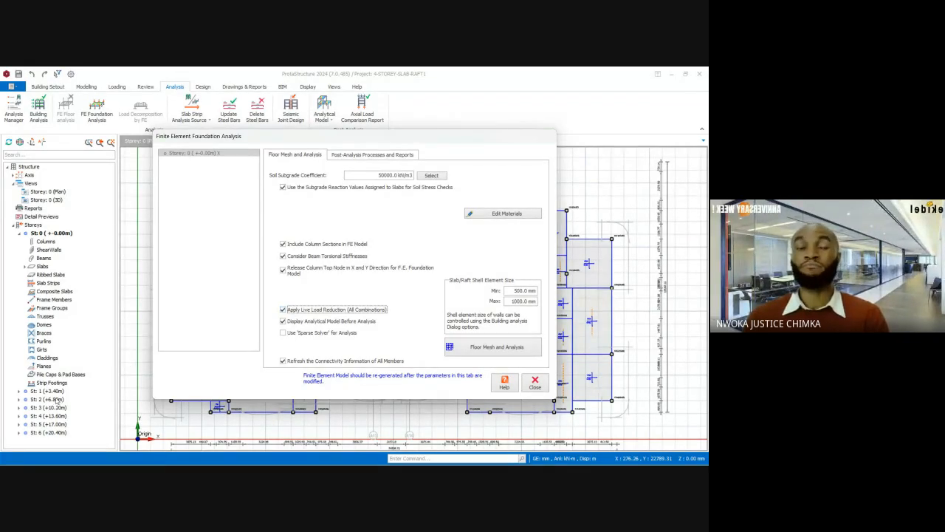
pyautogui.click(312, 315)
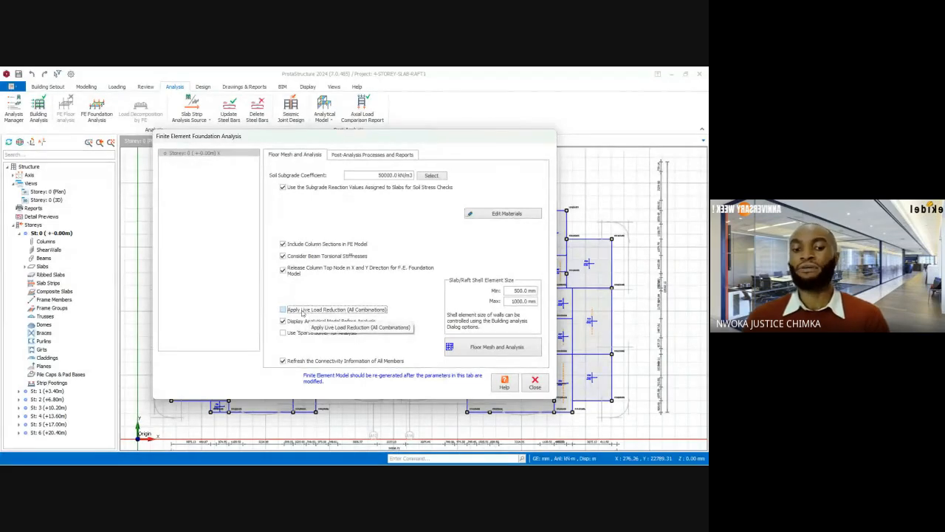
pyautogui.click(301, 313)
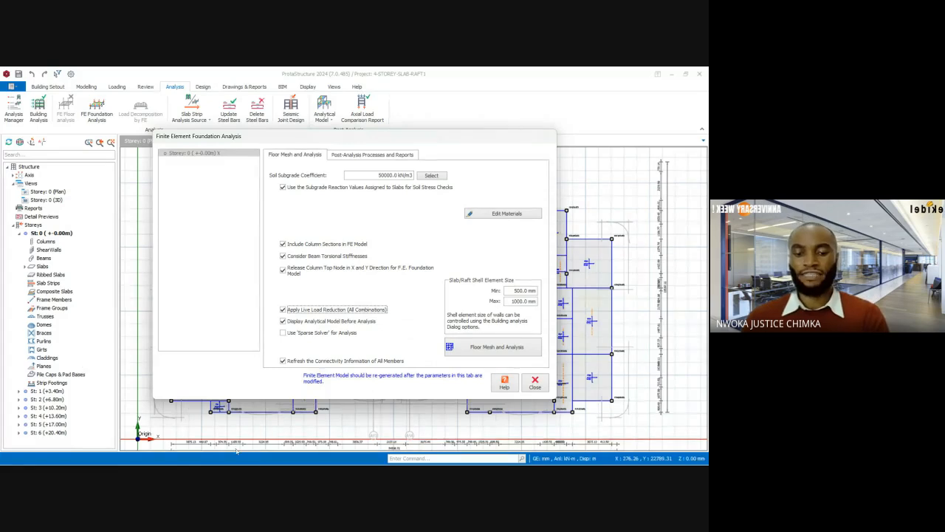
# Switch to Google Meet, let the person waiting into the call, and minimise the browser to return to ProtaStructure.
pyautogui.moveTo(377, 454)
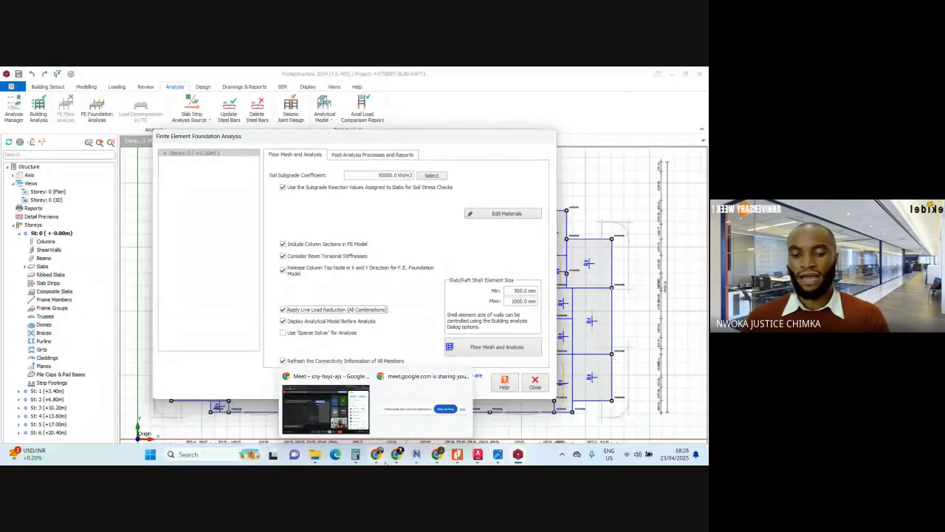
pyautogui.click(326, 409)
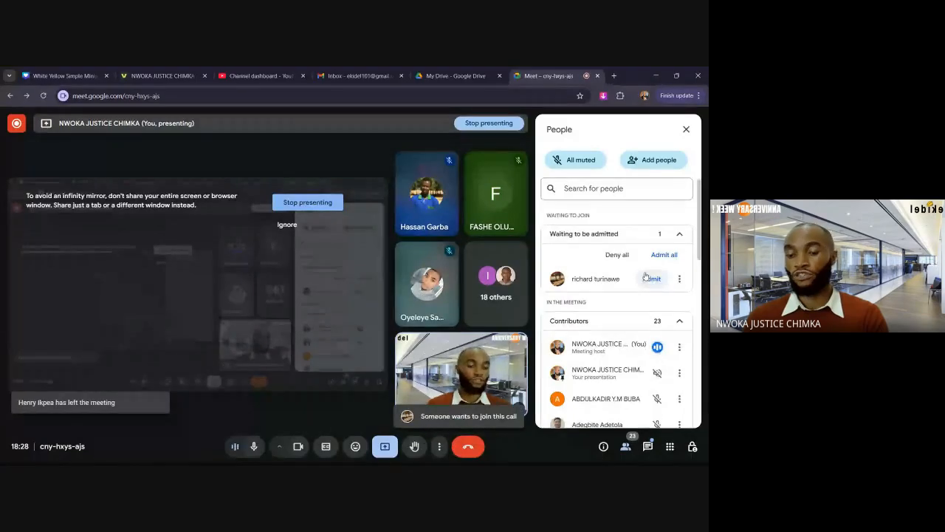
pyautogui.click(656, 75)
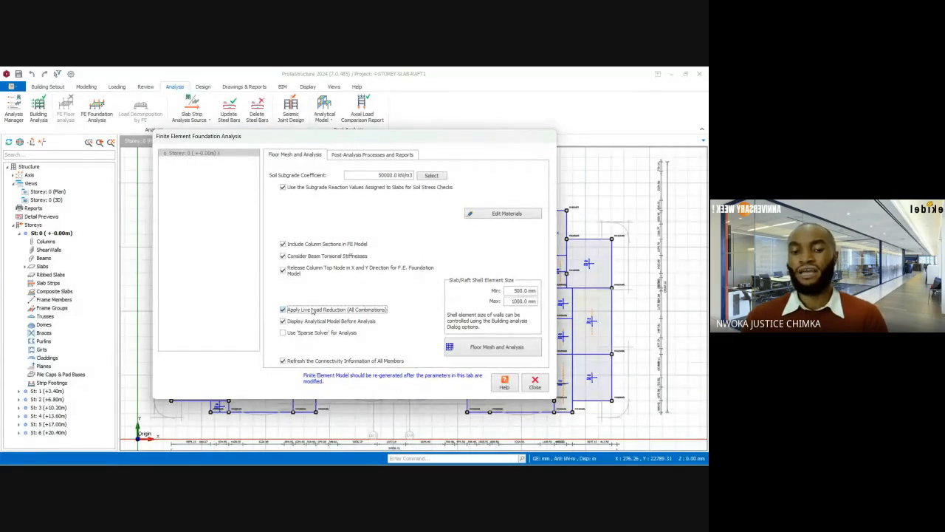
# Switch to Google Meet again, admit another waiting participant, and return to the live load reduction setting in ProtaStructure.
pyautogui.moveTo(357, 461)
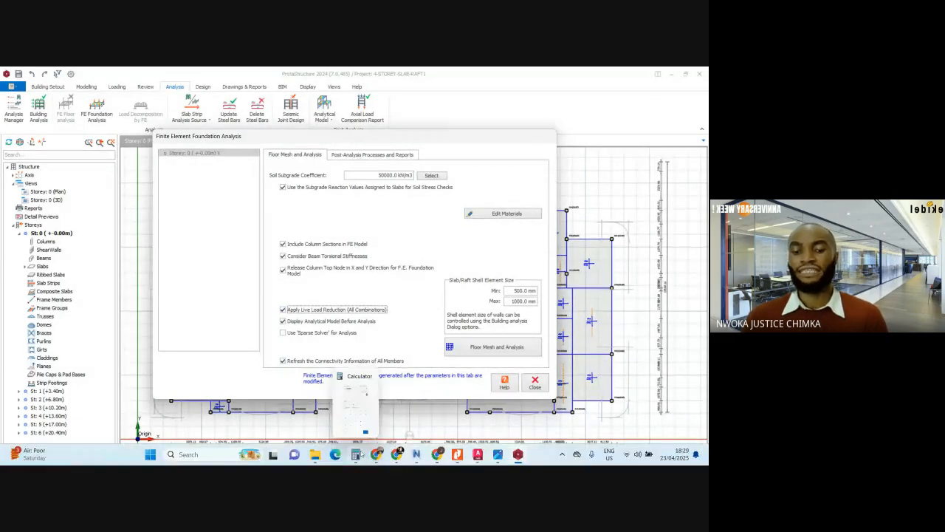
pyautogui.click(347, 399)
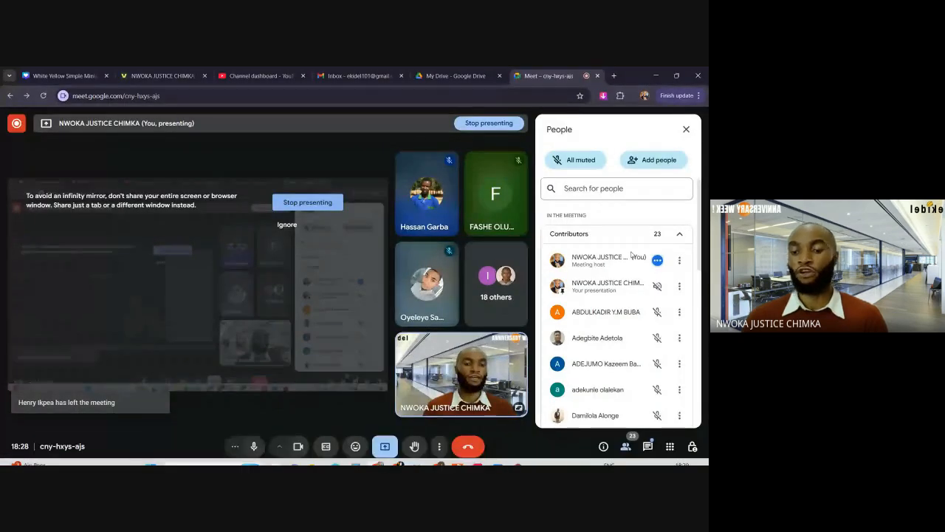
pyautogui.click(653, 278)
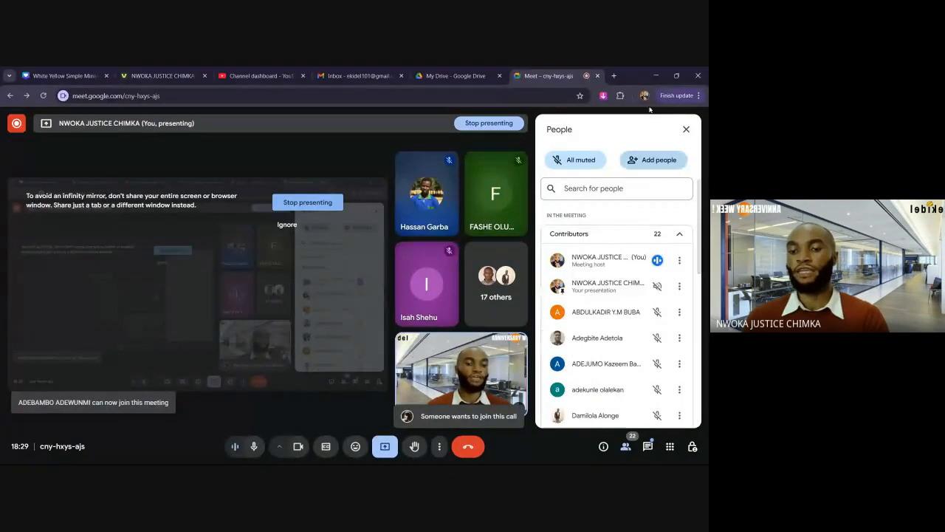
pyautogui.click(656, 76)
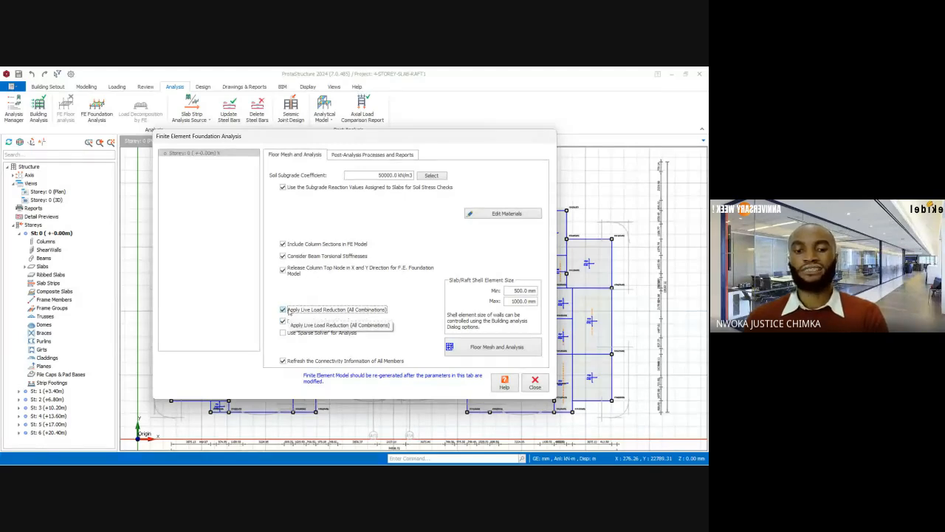
# Disable live load reduction for all combinations and the display of the analytical model before analysis.
pyautogui.click(316, 309)
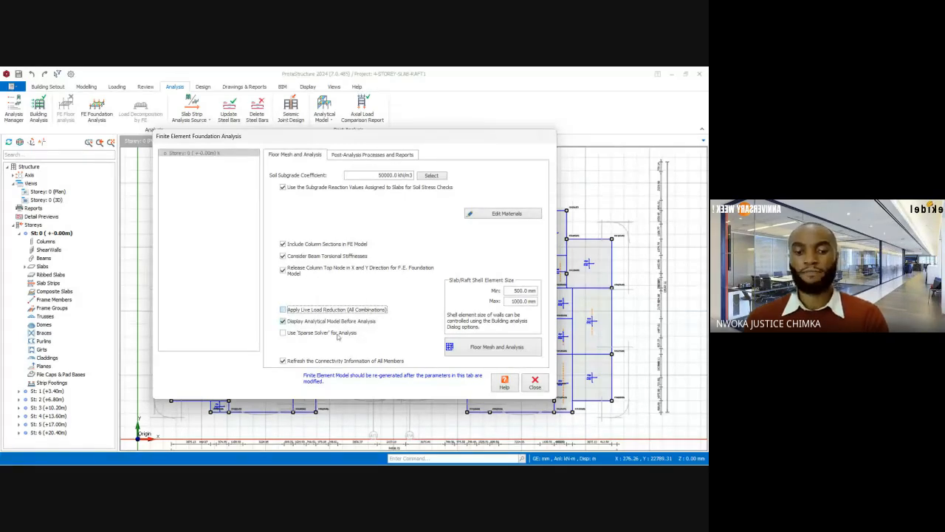
pyautogui.click(289, 323)
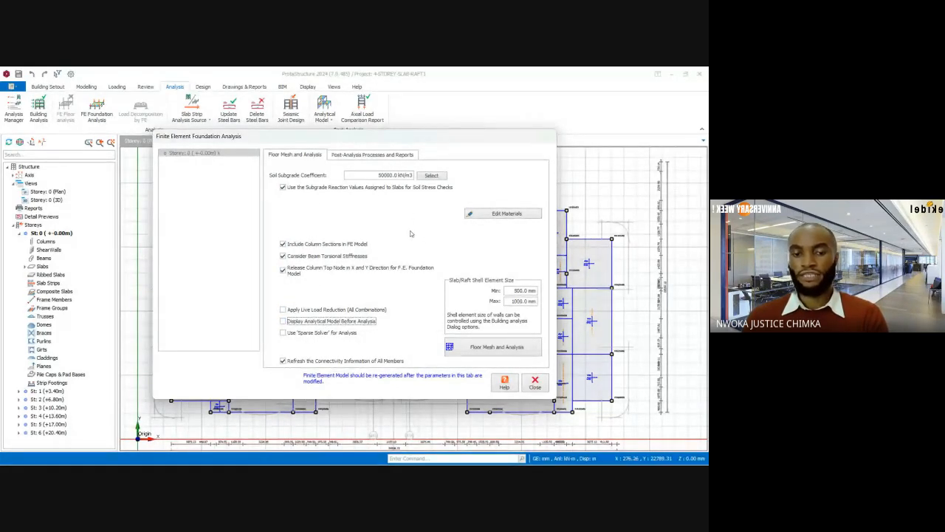
# Assign C25/30 concrete to the foundation floor's foundations and apply it to all members of this material class in the storey.
pyautogui.click(495, 214)
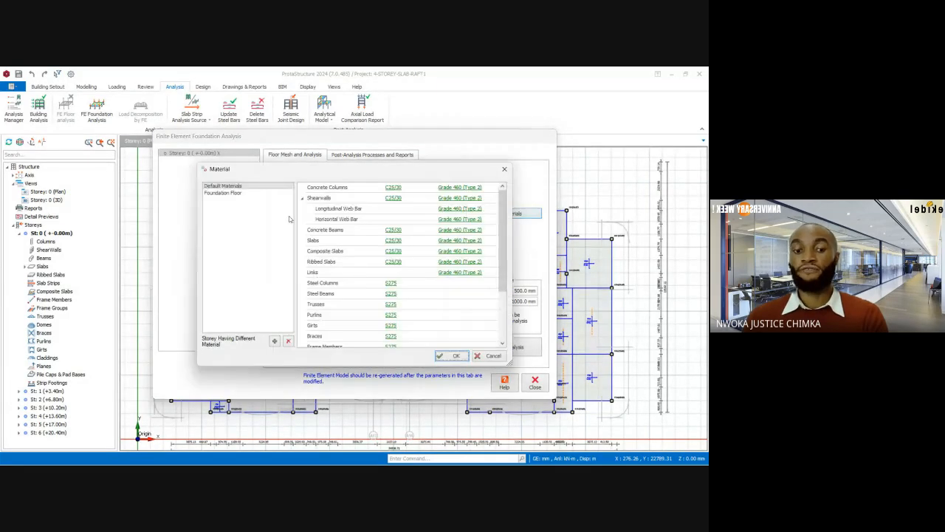
pyautogui.click(232, 194)
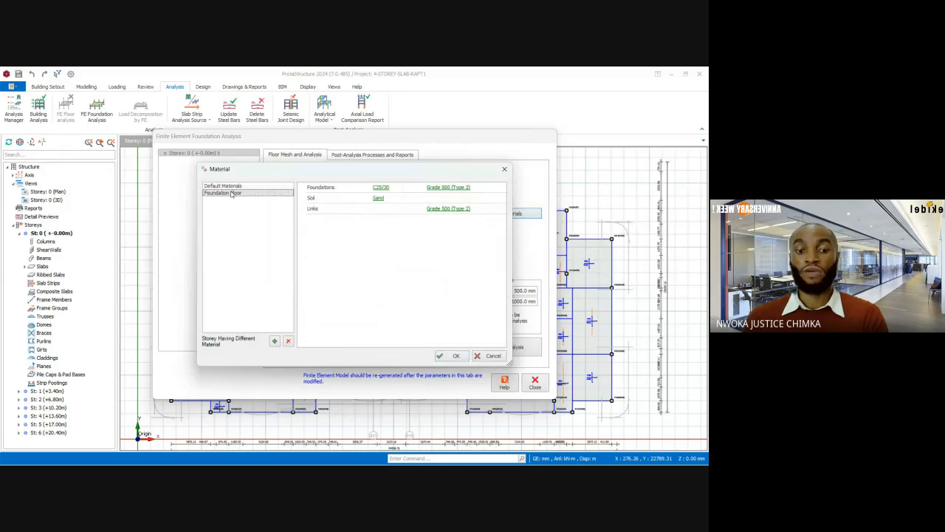
pyautogui.click(378, 189)
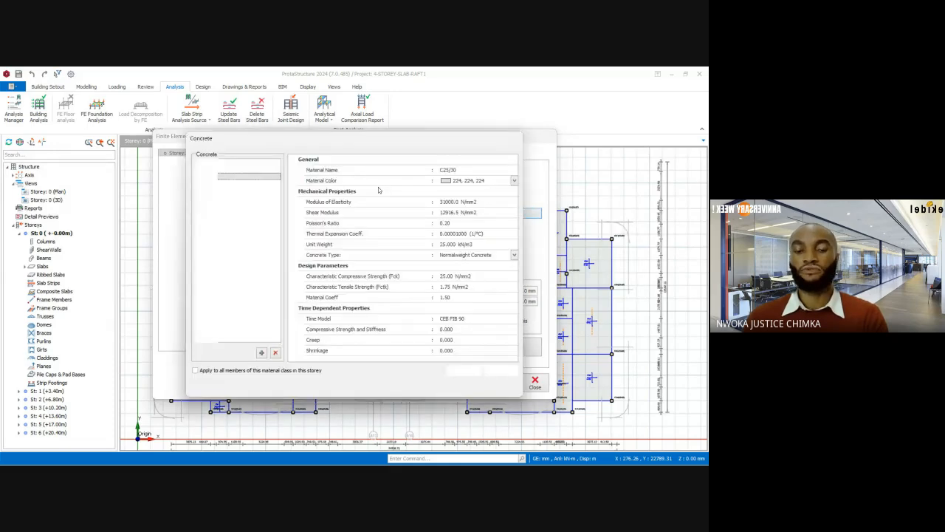
pyautogui.click(216, 371)
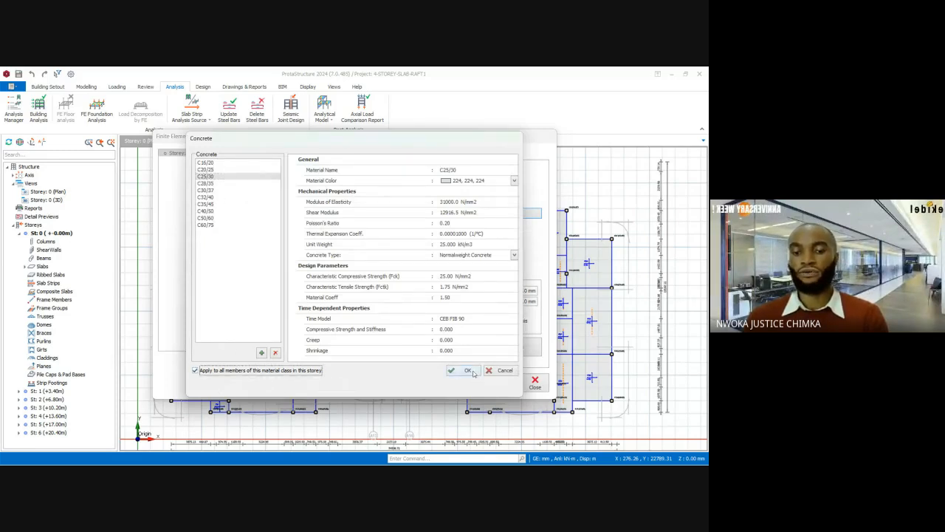
pyautogui.click(471, 372)
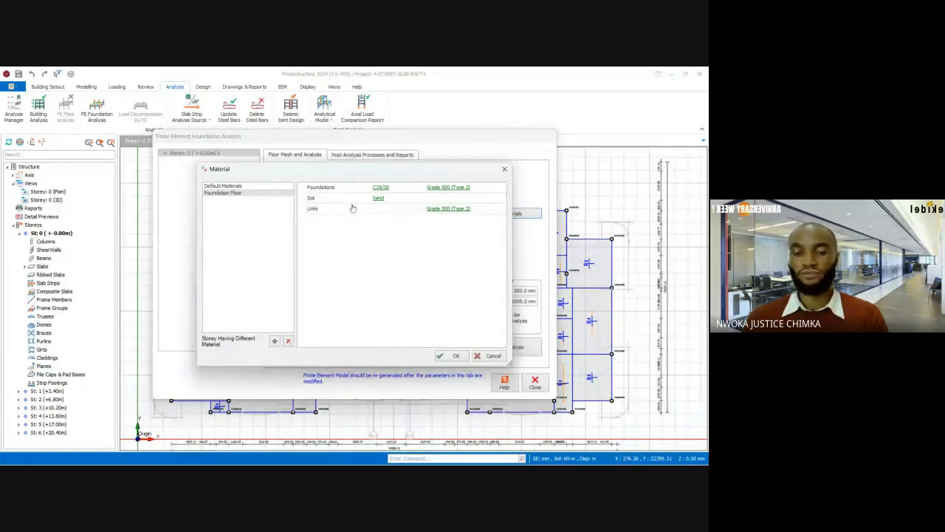
# Set the foundations' rebar to Grade 460 (Type 2) for all members of this class in the storey and accept the material settings.
pyautogui.click(446, 207)
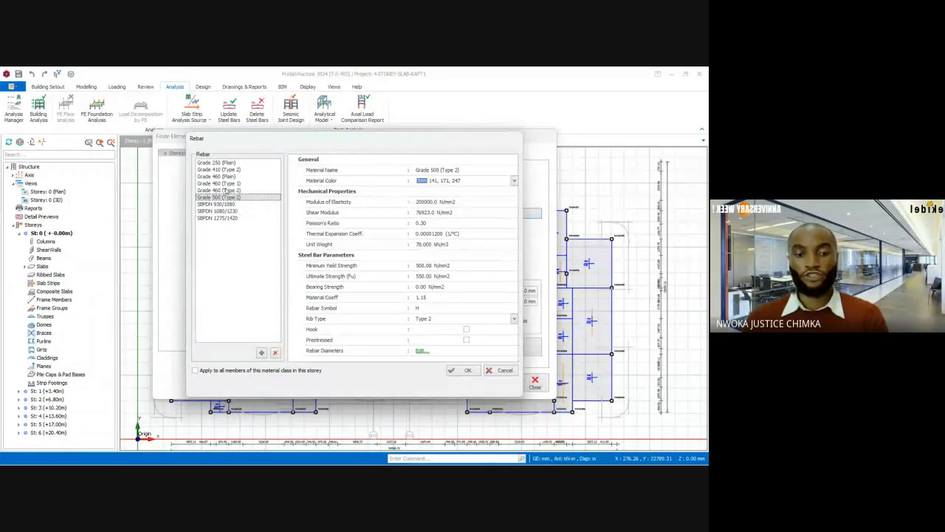
pyautogui.click(220, 191)
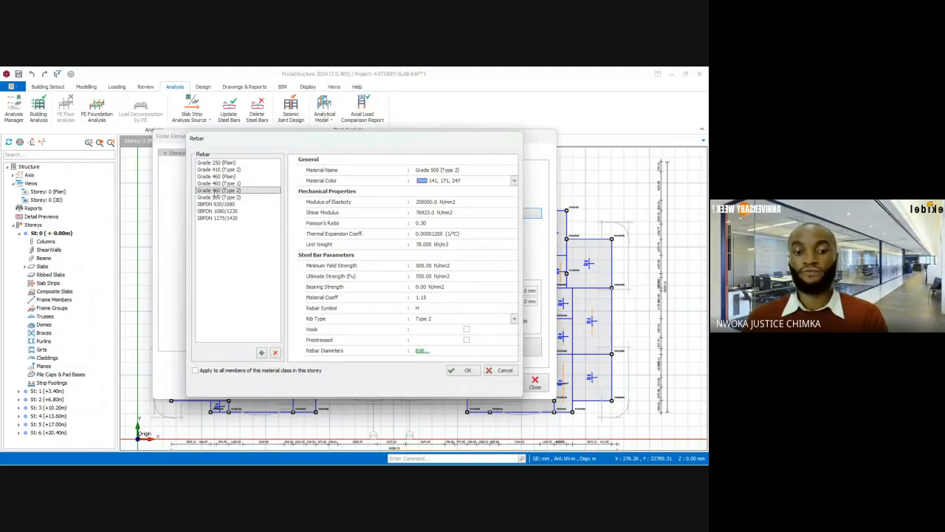
pyautogui.click(196, 370)
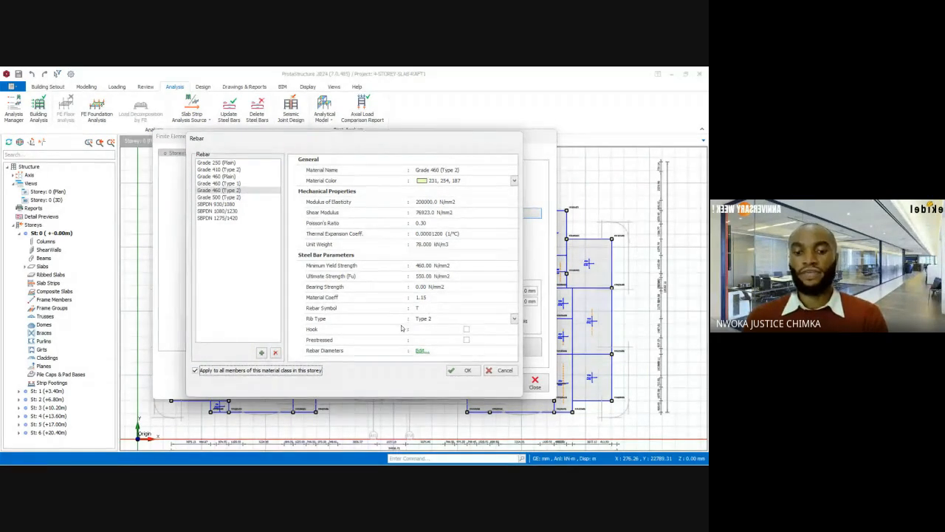
pyautogui.click(465, 371)
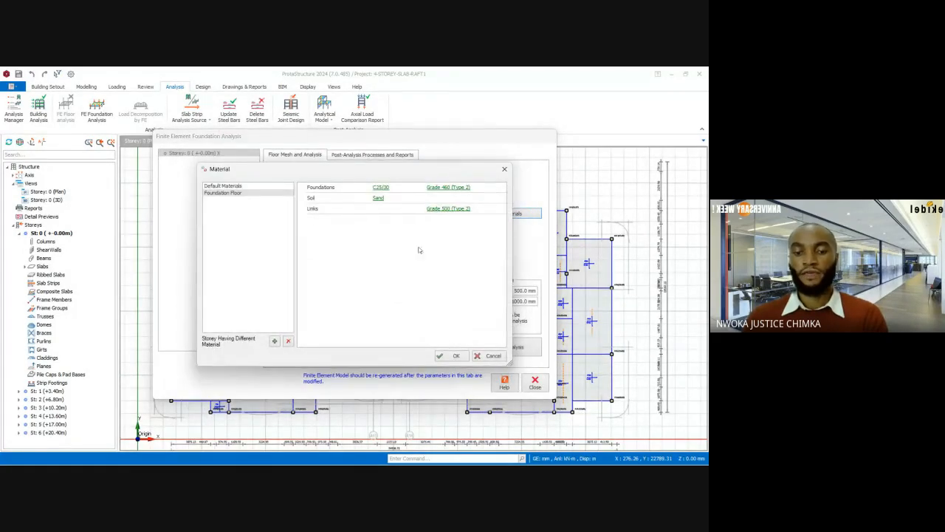
pyautogui.click(447, 209)
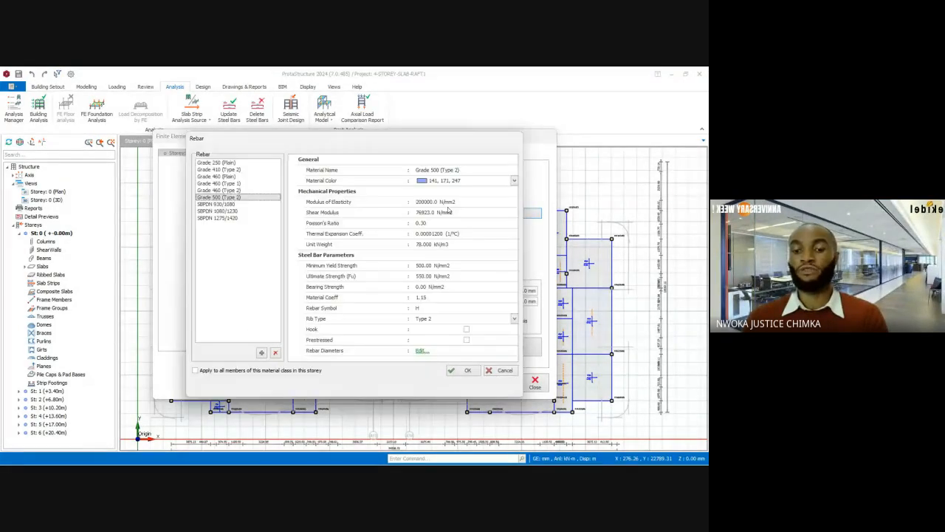
pyautogui.click(508, 371)
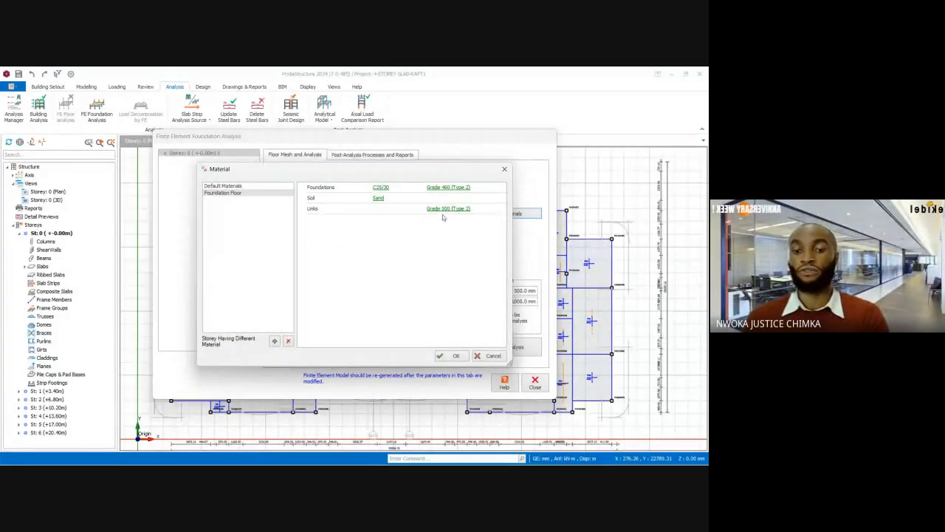
pyautogui.click(455, 356)
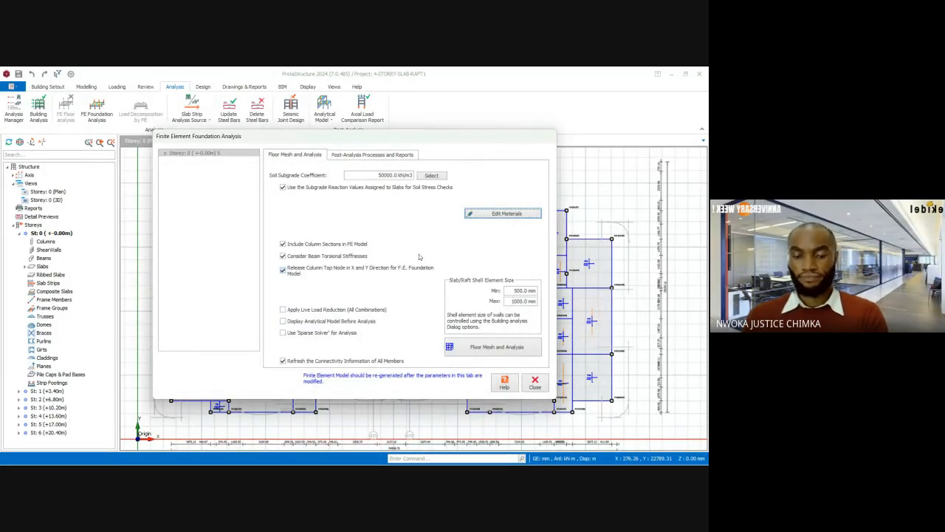
# Review the clay and silt soil properties, set the foundation floor's soil material to Silt, and accept the material settings.
pyautogui.click(506, 214)
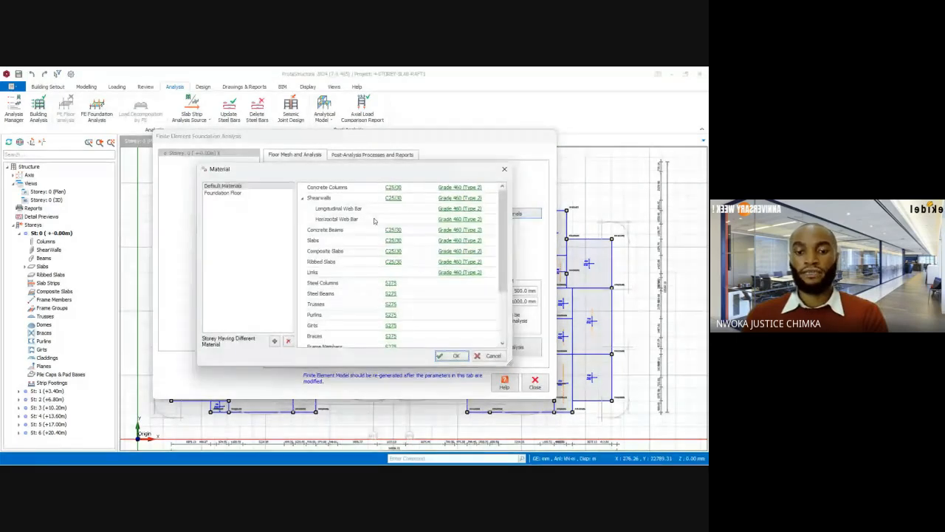
pyautogui.click(223, 192)
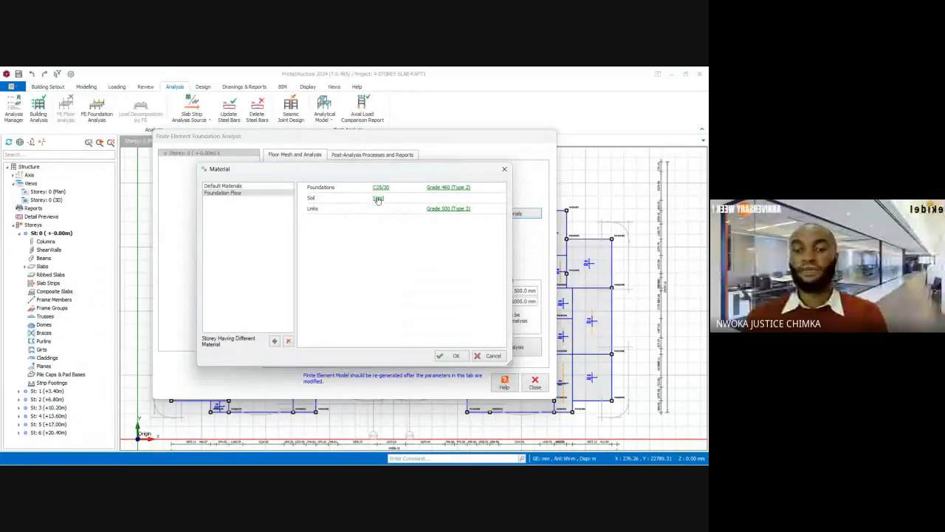
pyautogui.click(378, 199)
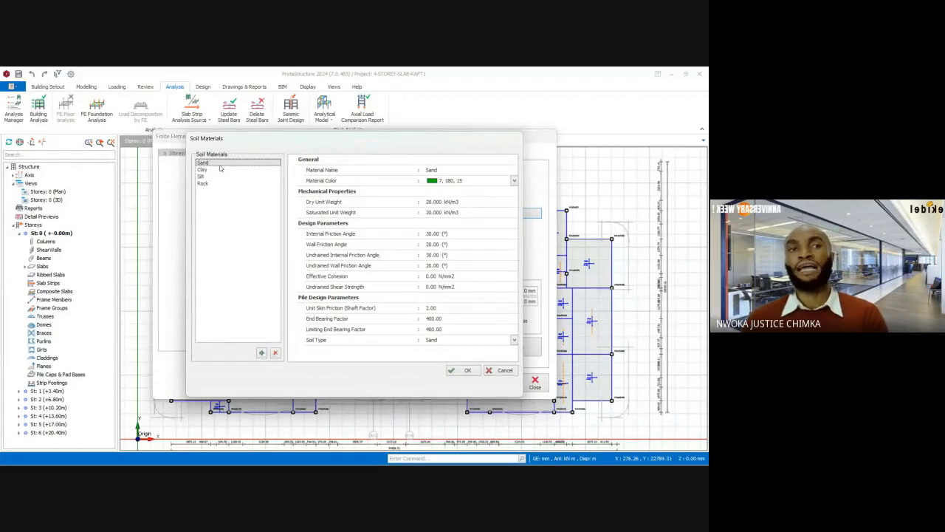
pyautogui.click(202, 170)
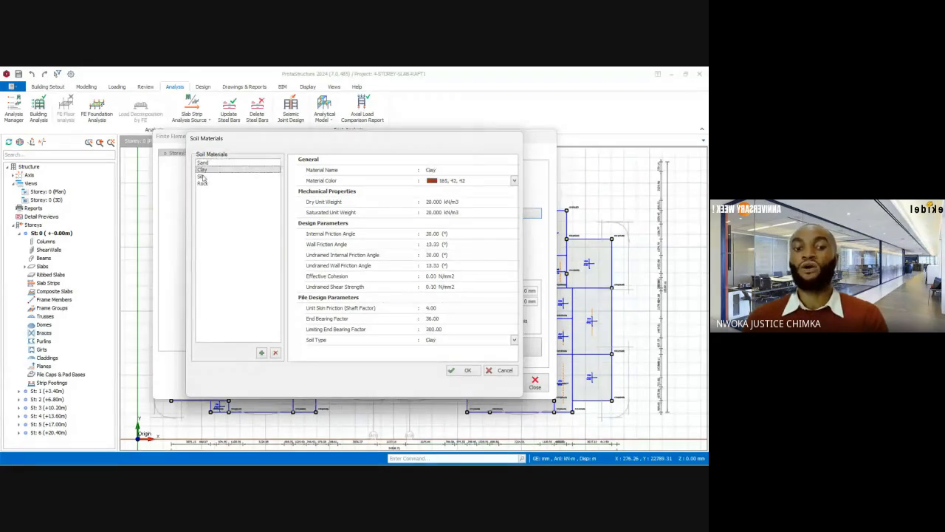
pyautogui.click(203, 177)
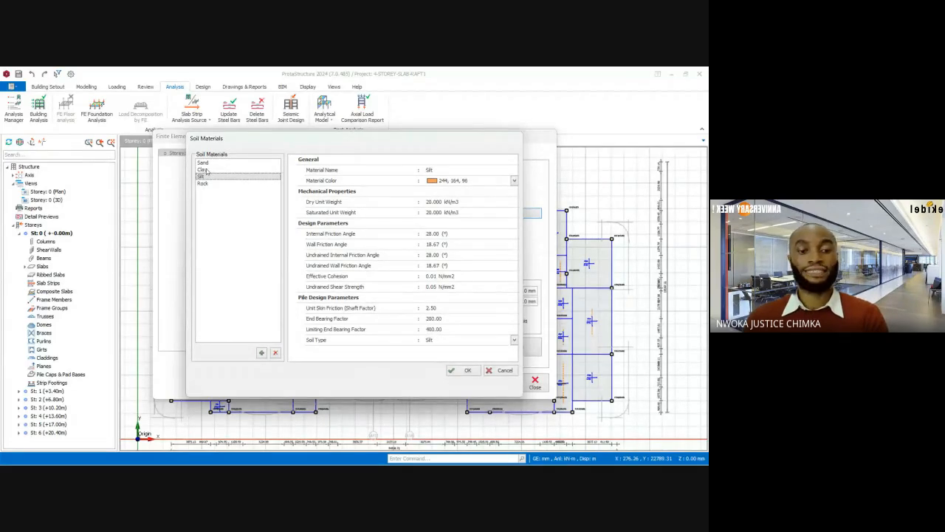
pyautogui.click(206, 171)
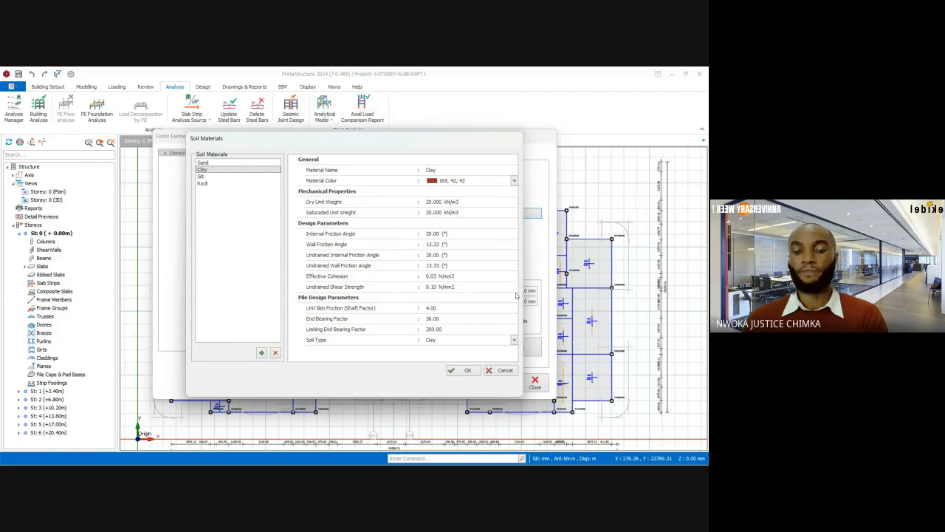
pyautogui.click(208, 180)
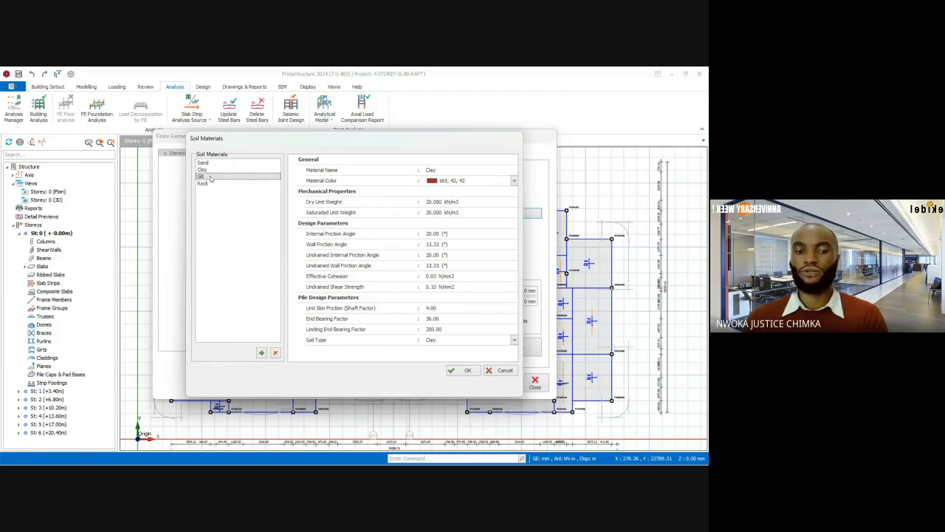
pyautogui.click(462, 371)
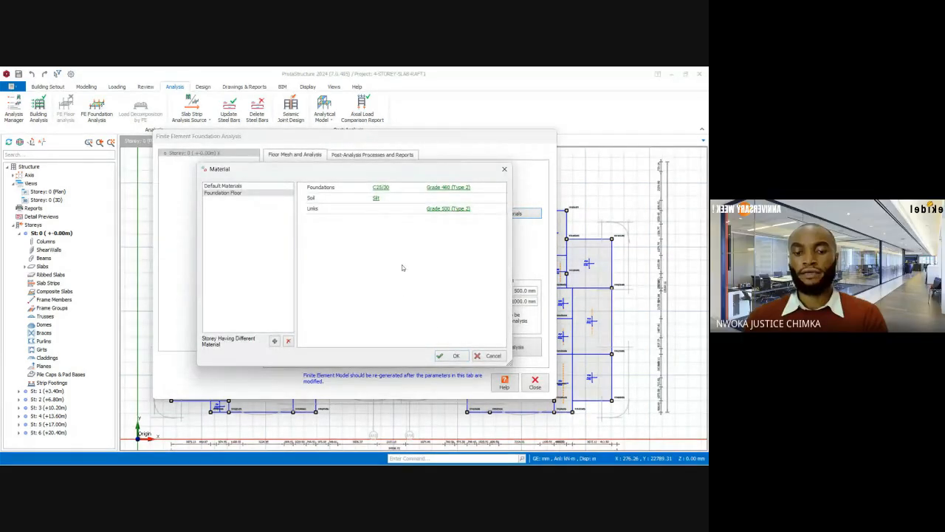
pyautogui.click(455, 357)
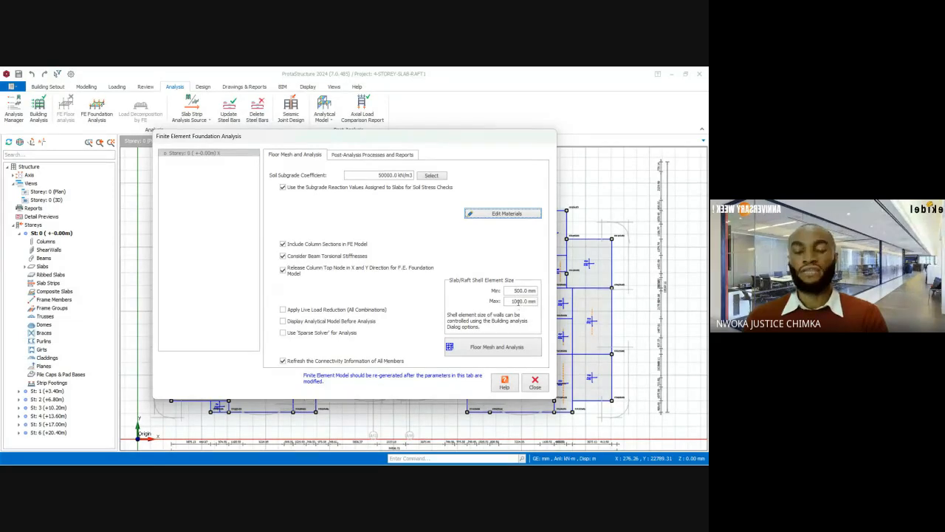
# Set the maximum slab/raft shell element size to 800 mm.
pyautogui.moveTo(514, 290); pyautogui.dragTo(535, 300)
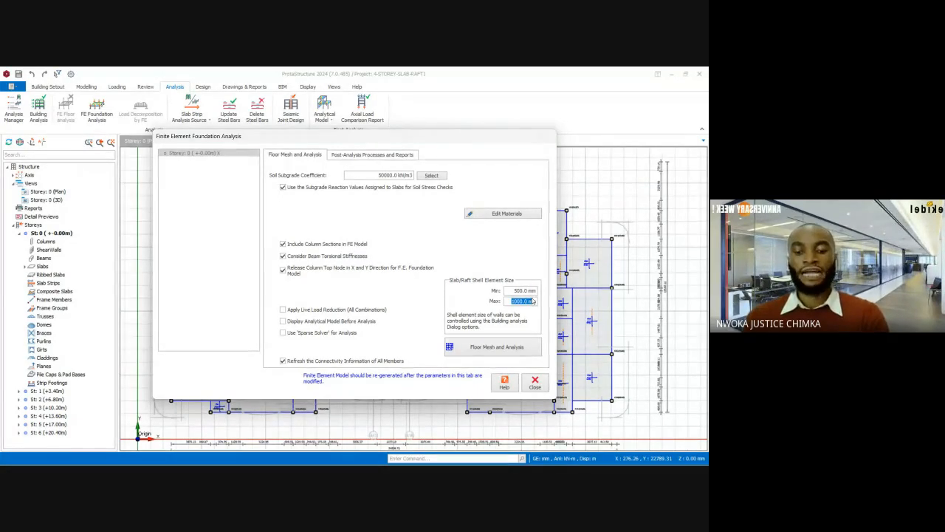
pyautogui.write('80000')
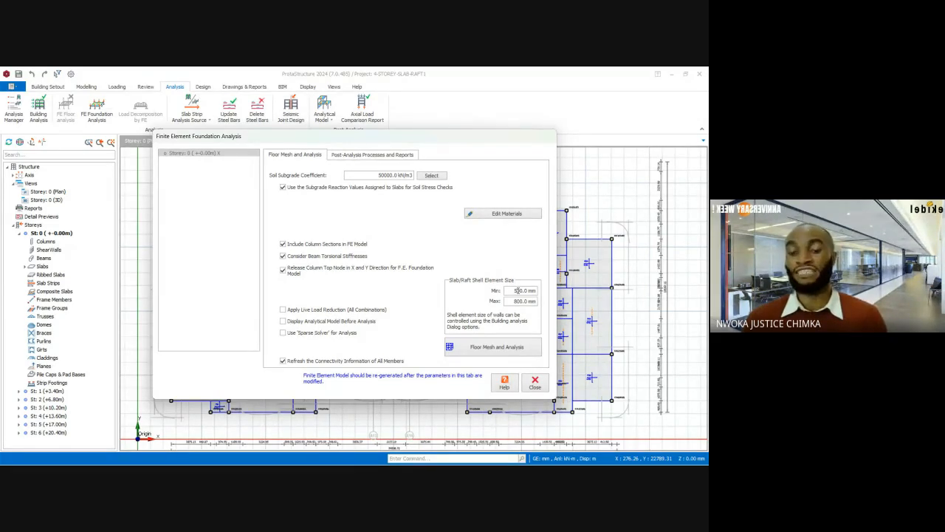
pyautogui.moveTo(511, 301); pyautogui.dragTo(551, 301)
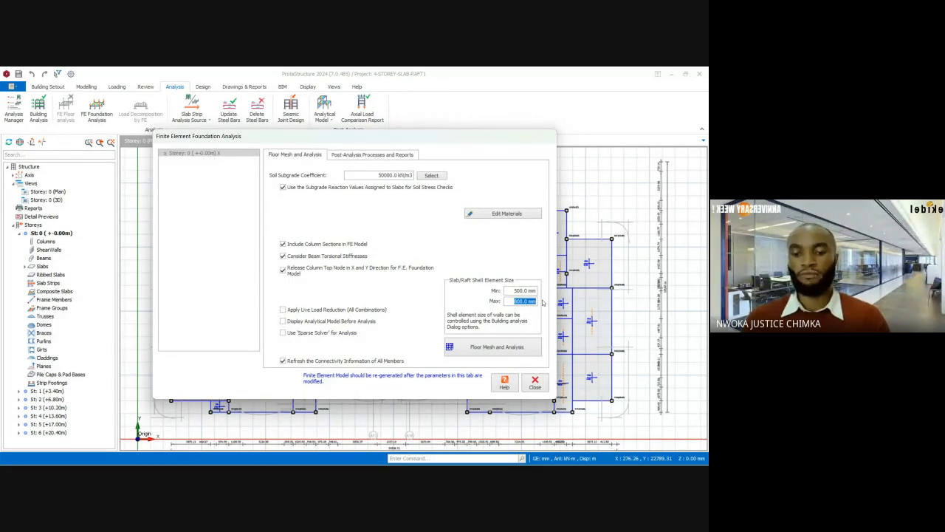
pyautogui.write('600')
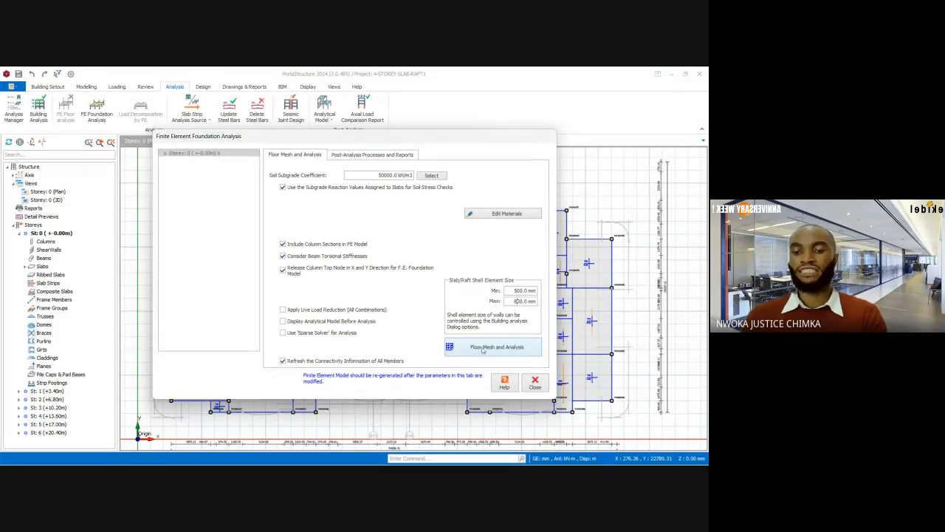
# Run the floor mesh and analysis for the Storey 0 foundation and acknowledge the beam design effects update.
pyautogui.click(483, 350)
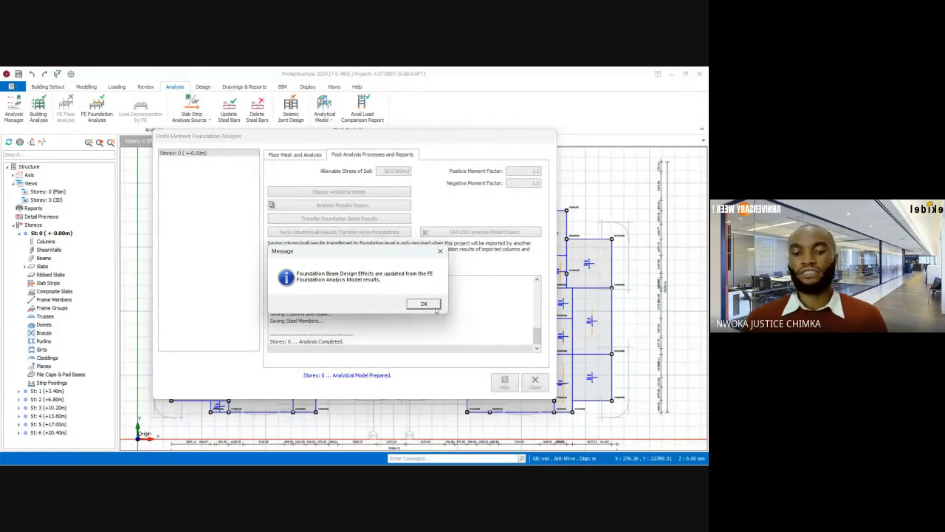
pyautogui.click(431, 306)
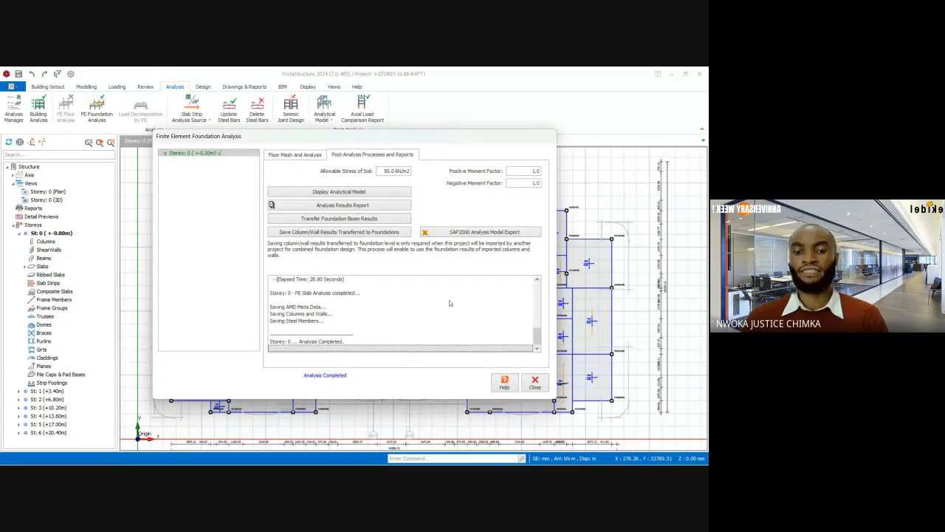
pyautogui.moveTo(421, 140)
pyautogui.mouseDown()
pyautogui.moveTo(170, 164)
pyautogui.moveTo(520, 124)
pyautogui.moveTo(432, 142)
pyautogui.mouseUp()
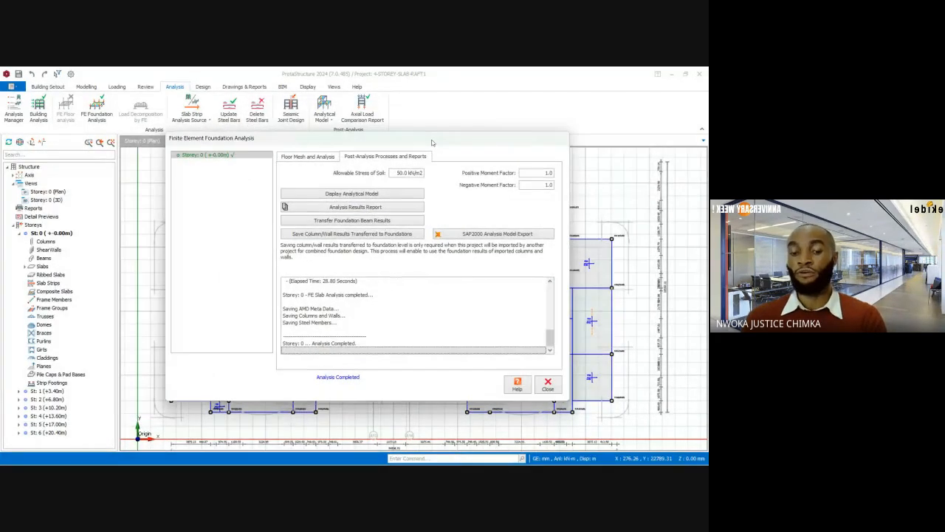
# Switch to Google Meet, admit the participant waiting to join, and return to the completed foundation analysis in ProtaStructure.
pyautogui.moveTo(362, 462)
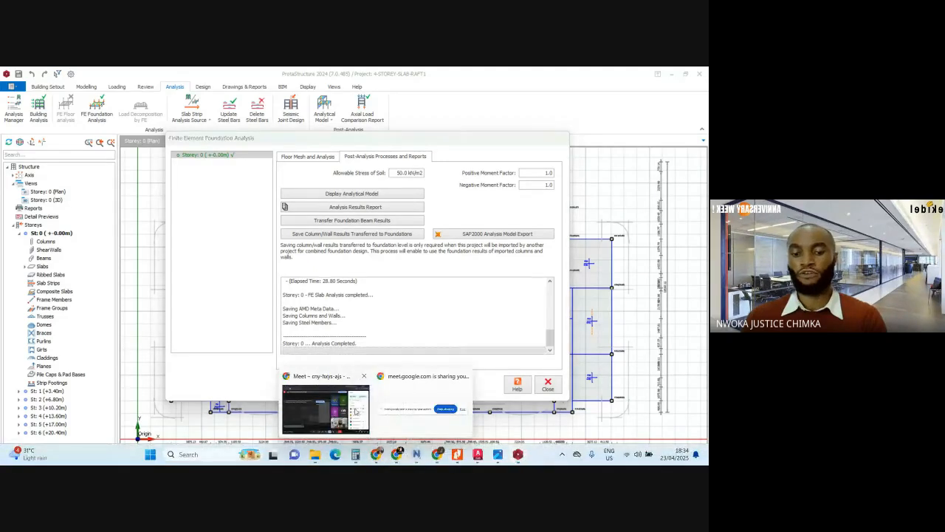
pyautogui.click(347, 380)
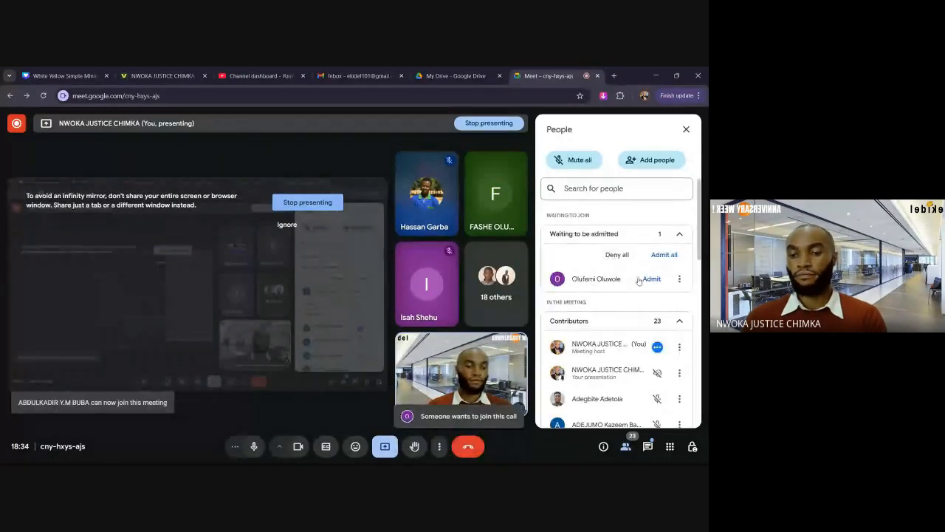
pyautogui.click(651, 278)
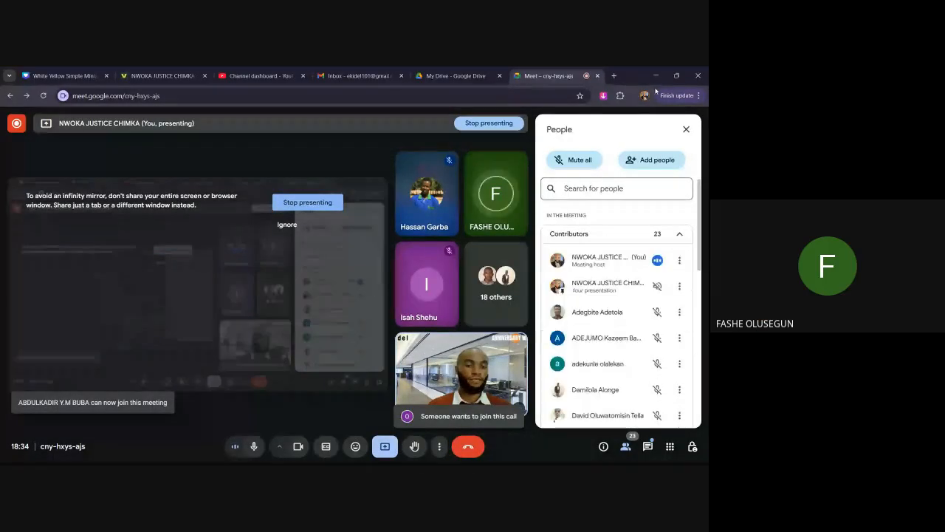
pyautogui.hotkey('alt', 'Tab')
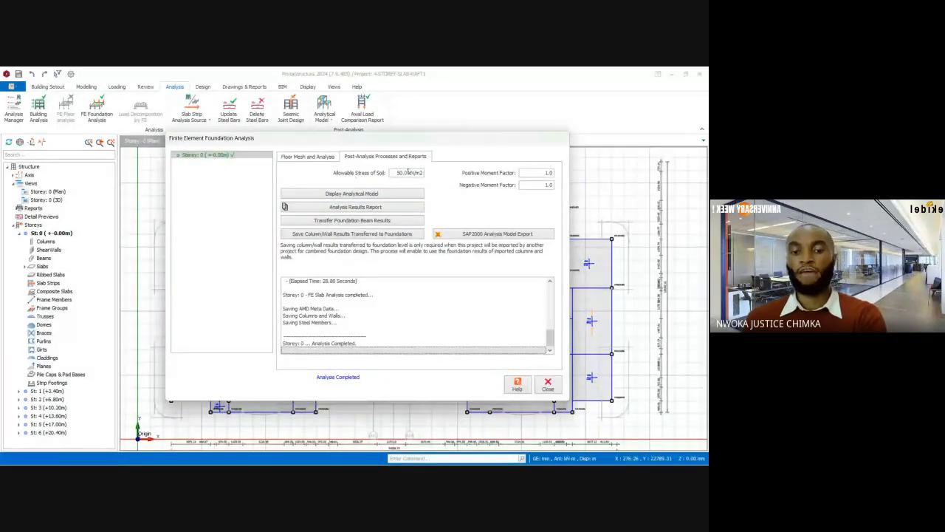
# Check the allowable soil stress for the Storey 0 foundation and display its analytical model.
pyautogui.moveTo(398, 172); pyautogui.dragTo(401, 172)
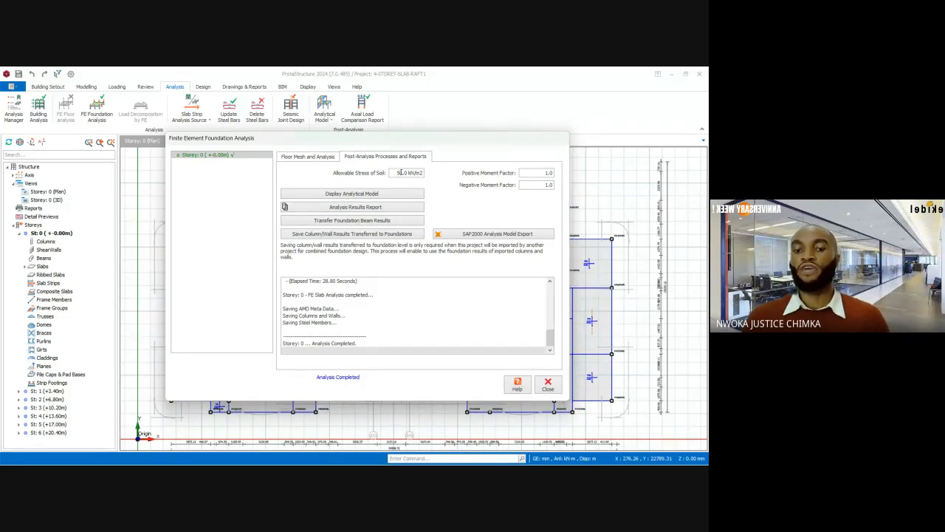
pyautogui.moveTo(397, 172); pyautogui.dragTo(423, 171)
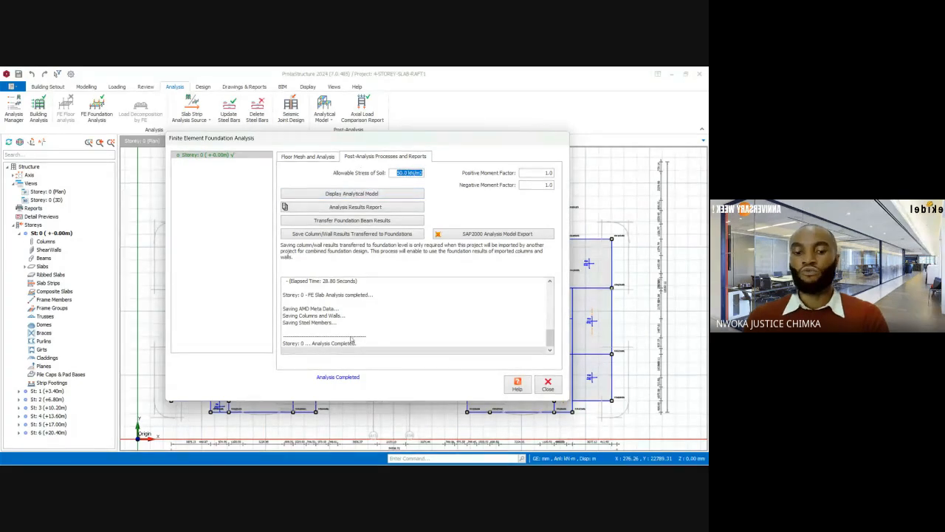
pyautogui.click(355, 193)
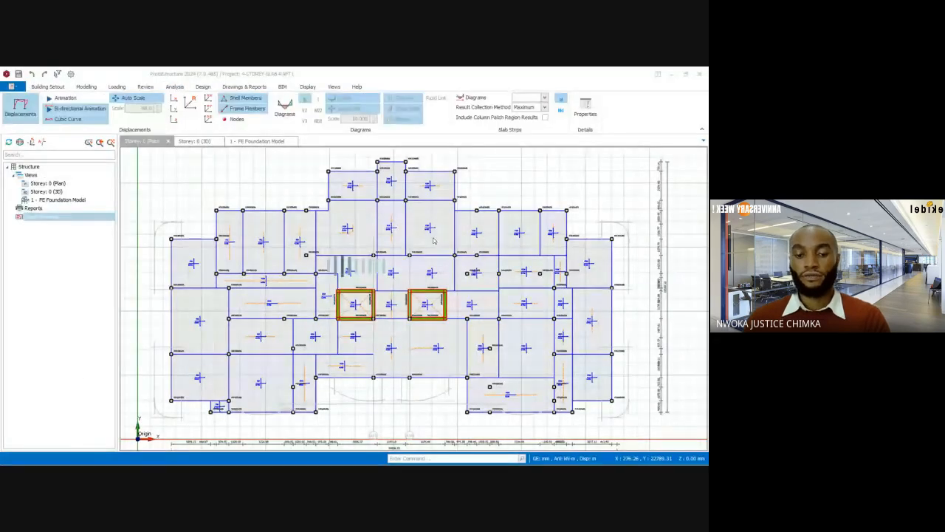
# Switch to Google Meet, admit the waiting participant, and return to the foundation model in ProtaStructure.
pyautogui.moveTo(378, 458)
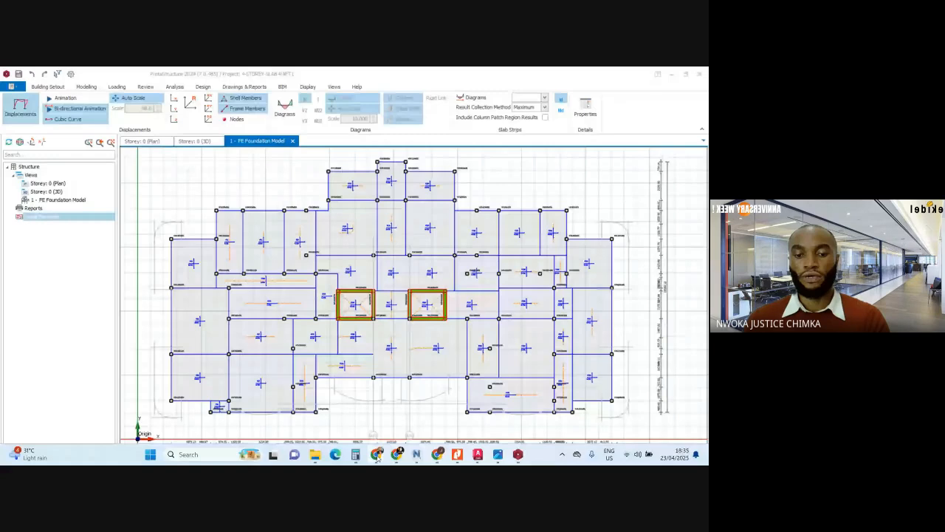
pyautogui.click(377, 454)
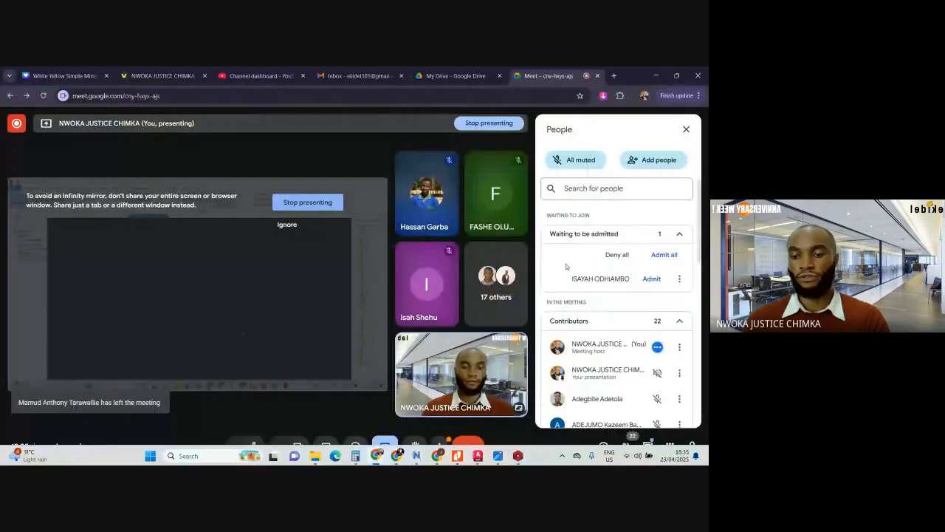
pyautogui.click(650, 279)
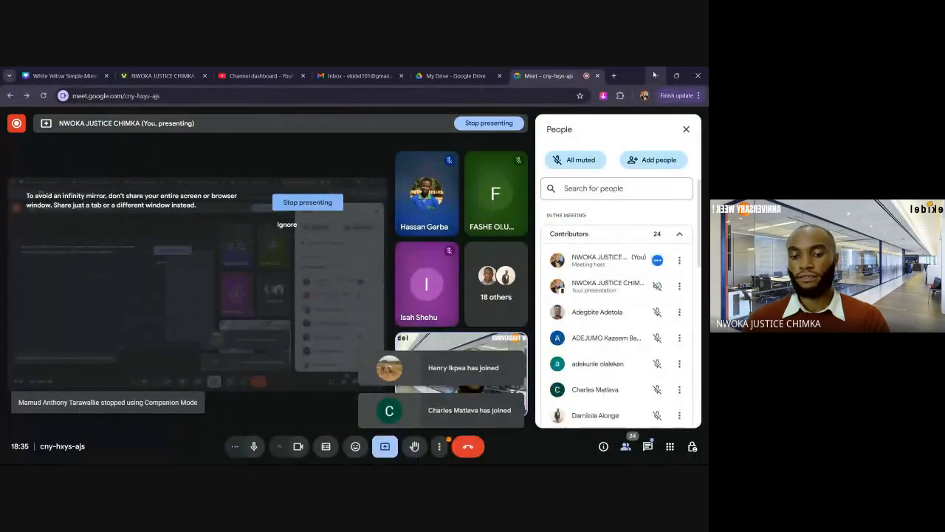
pyautogui.click(654, 76)
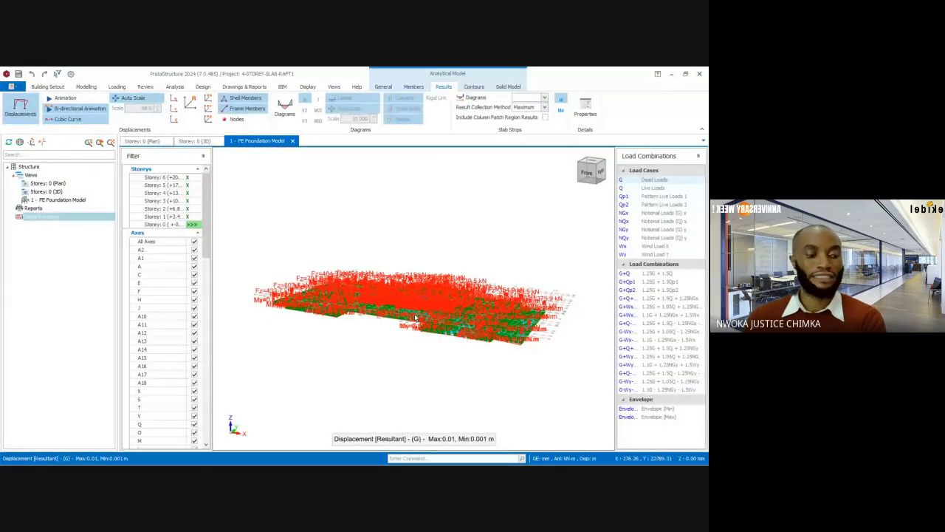
# Collapse the model filter and examine the raft's shell mesh, support springs and element data up close.
pyautogui.scroll(1, 411, 304)
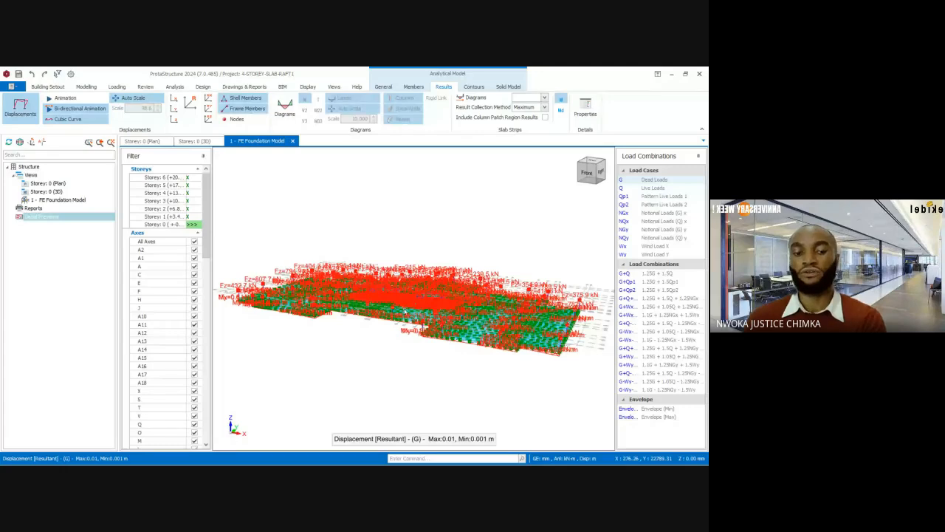
pyautogui.scroll(2, 404, 312)
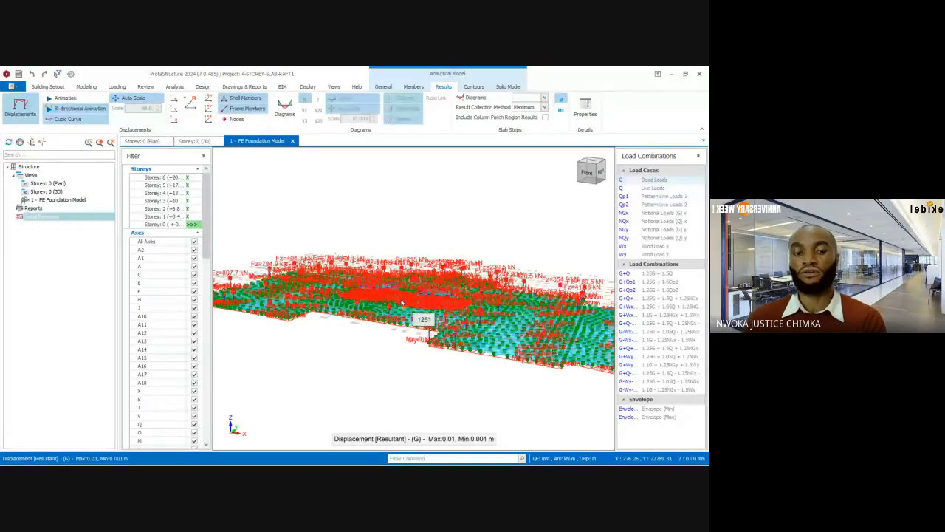
pyautogui.click(203, 158)
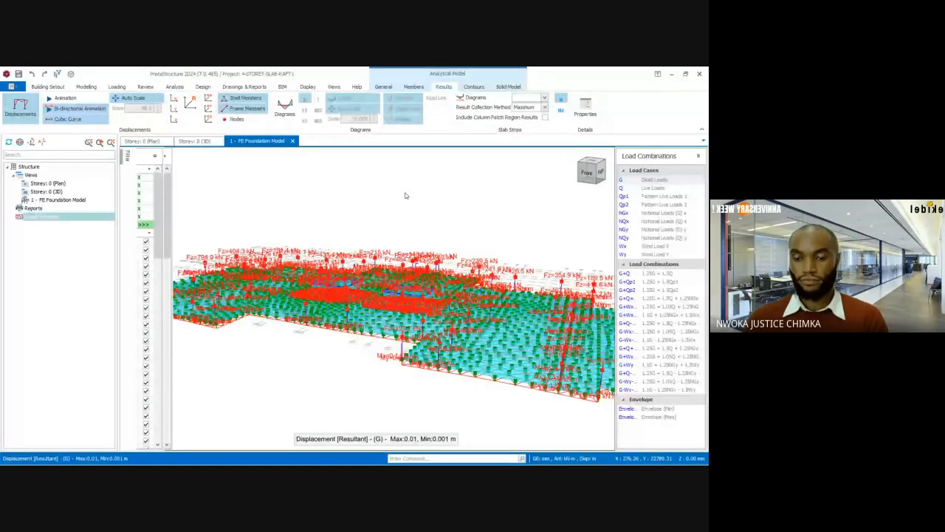
pyautogui.scroll(3, 484, 353)
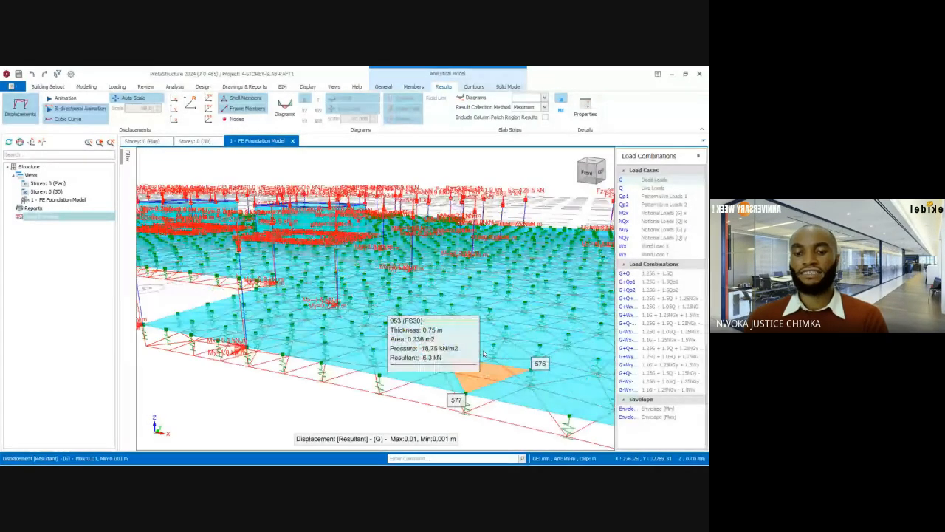
pyautogui.scroll(-3, 483, 332)
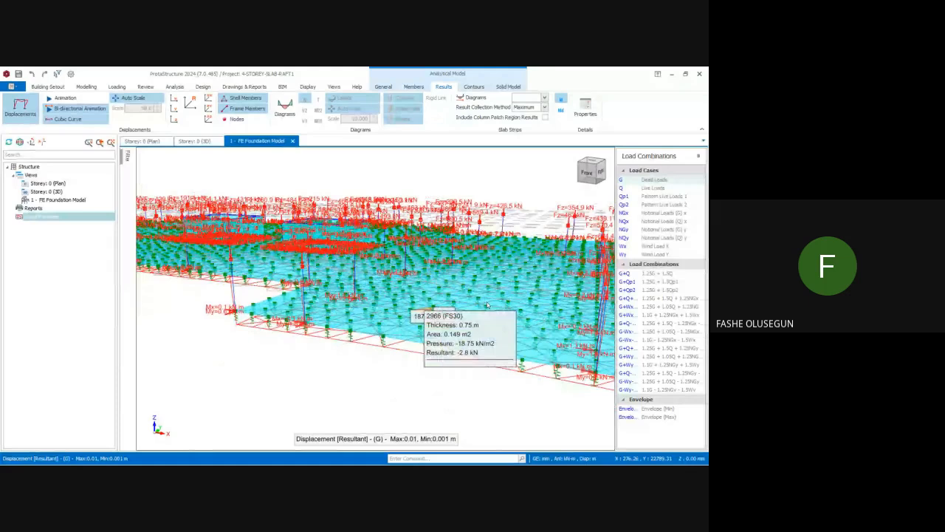
pyautogui.scroll(3, 487, 304)
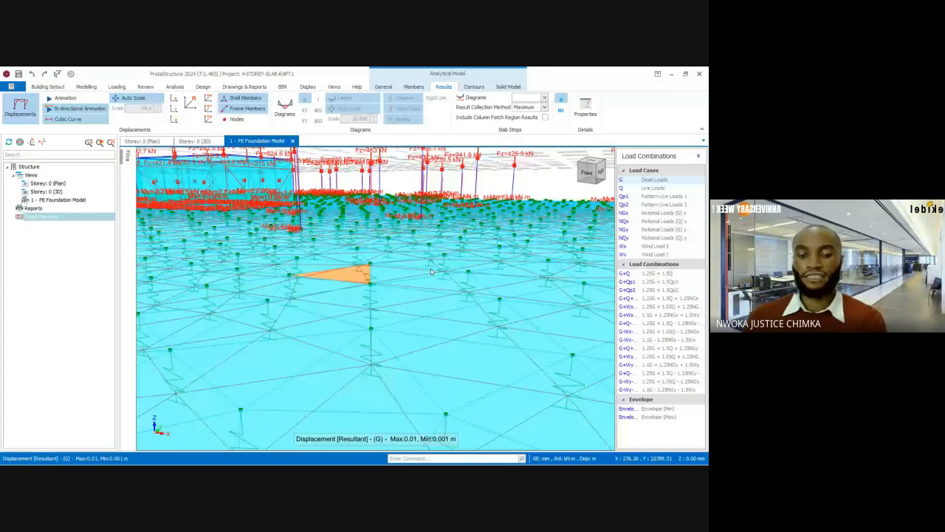
pyautogui.scroll(-2, 404, 303)
pyautogui.scroll(-2, 404, 303)
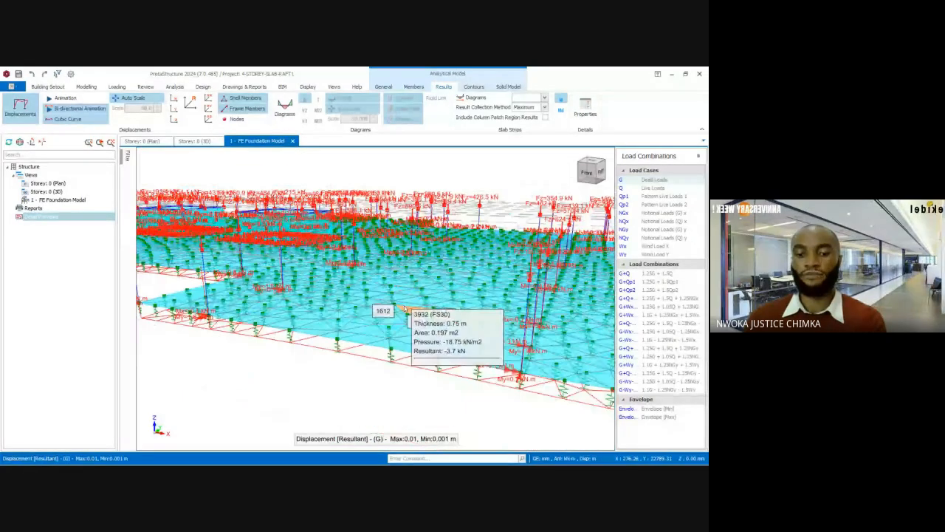
pyautogui.scroll(4, 403, 308)
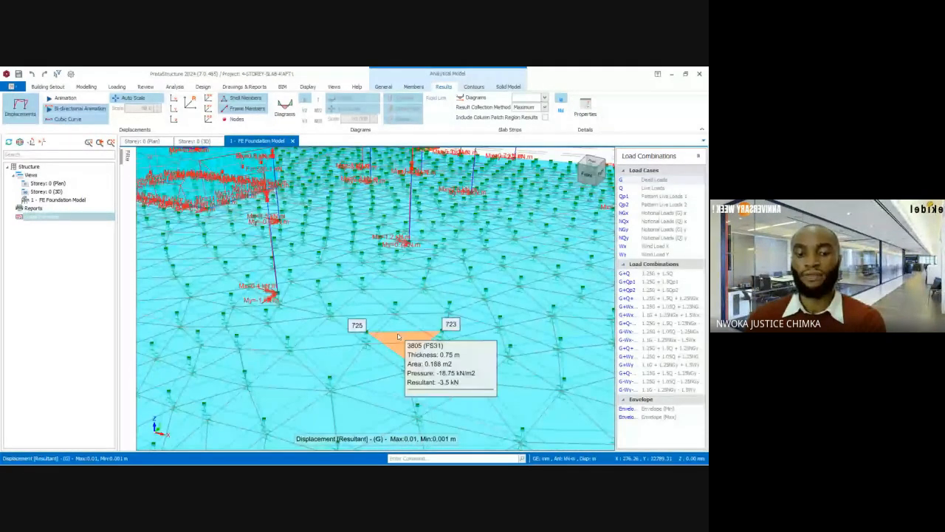
# Go back to Google Meet to admit another participant waiting to join, and return to ProtaStructure's analytical model.
pyautogui.moveTo(376, 454)
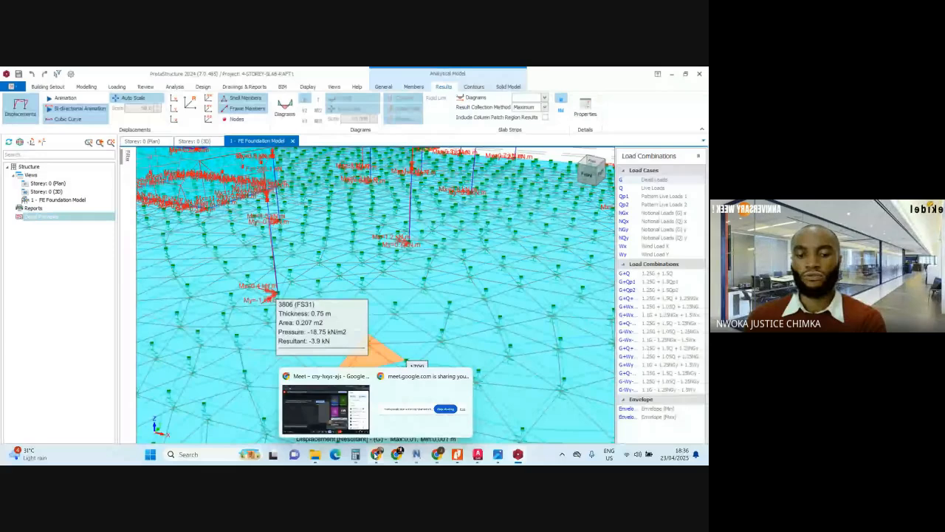
pyautogui.click(349, 410)
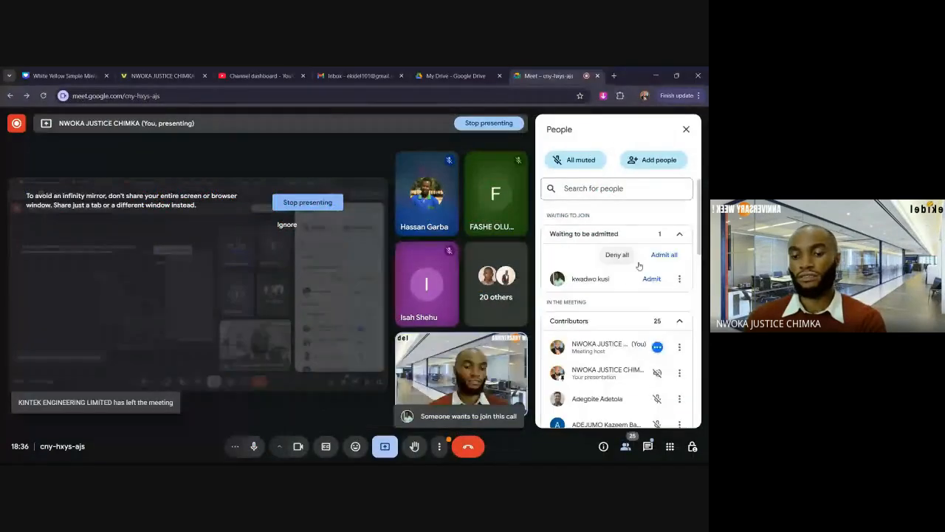
pyautogui.click(653, 279)
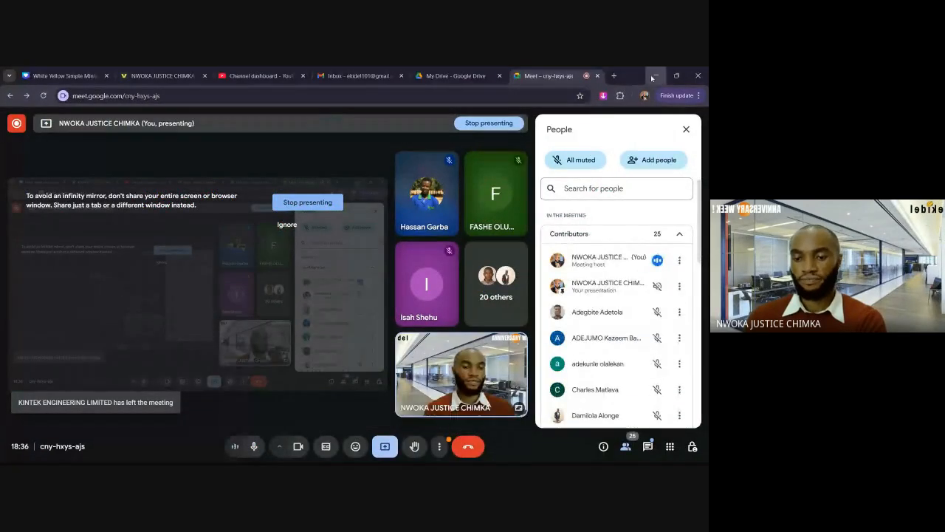
pyautogui.click(653, 77)
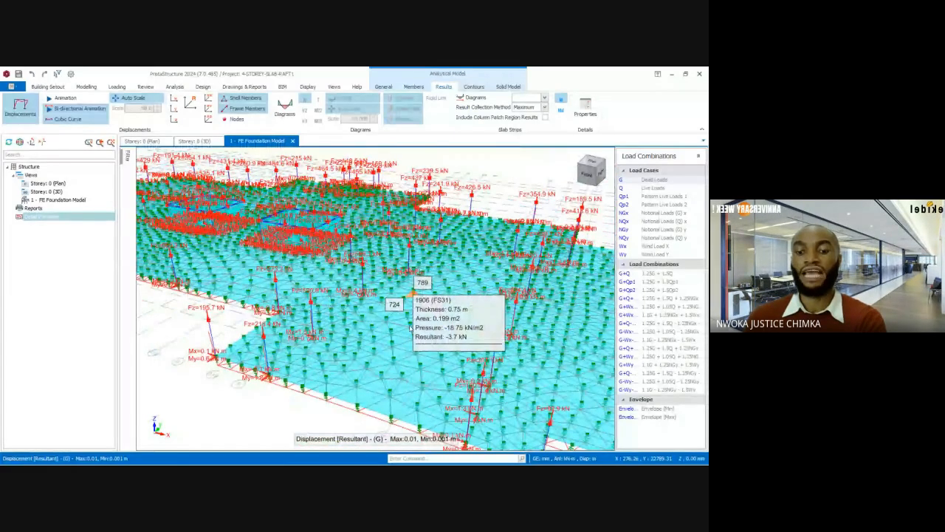
# Examine the column and wall forces and moments applied across the raft foundation under dead load.
pyautogui.scroll(-3, 342, 216)
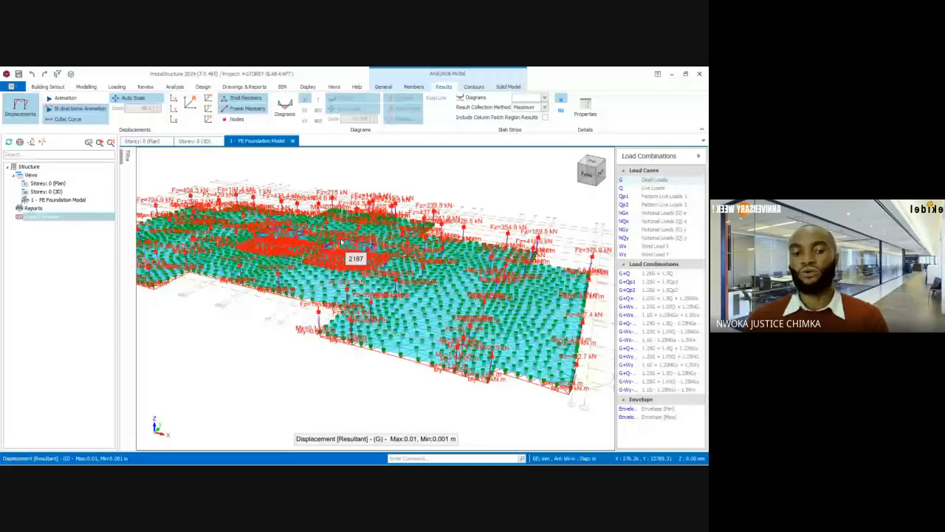
pyautogui.moveTo(341, 242); pyautogui.dragTo(384, 242, button='middle')
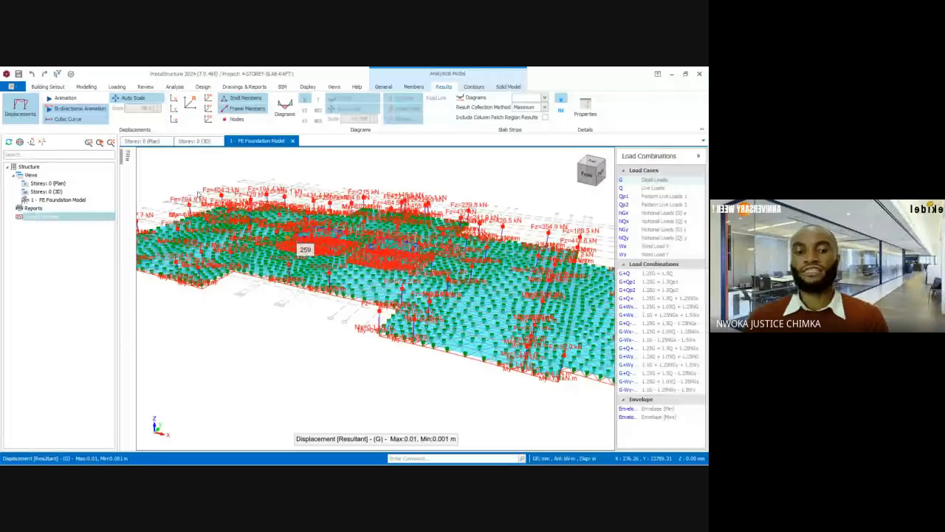
pyautogui.scroll(2, 198, 195)
pyautogui.scroll(2, 205, 190)
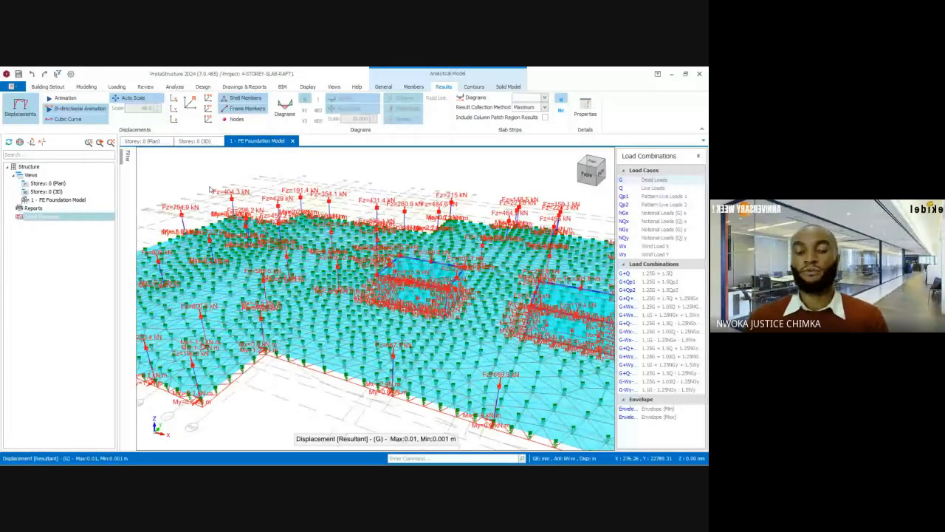
pyautogui.scroll(1, 343, 197)
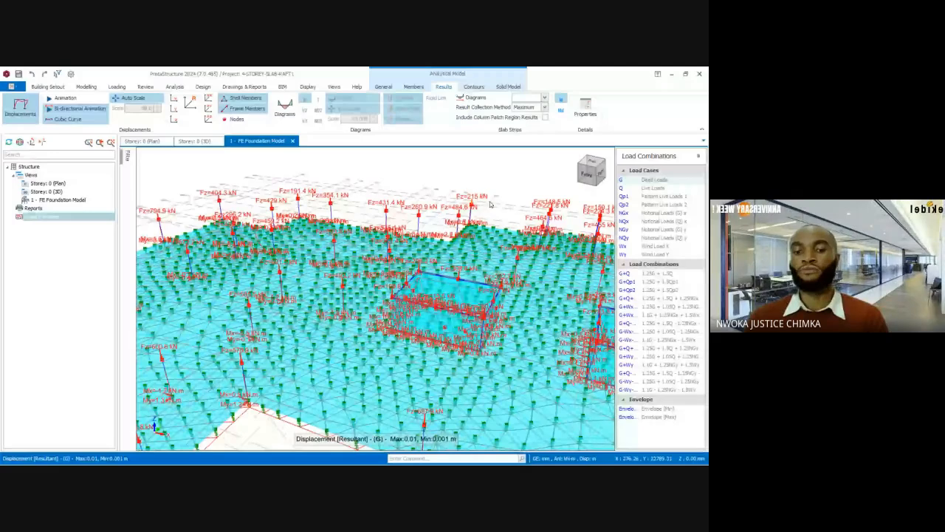
pyautogui.scroll(3, 295, 196)
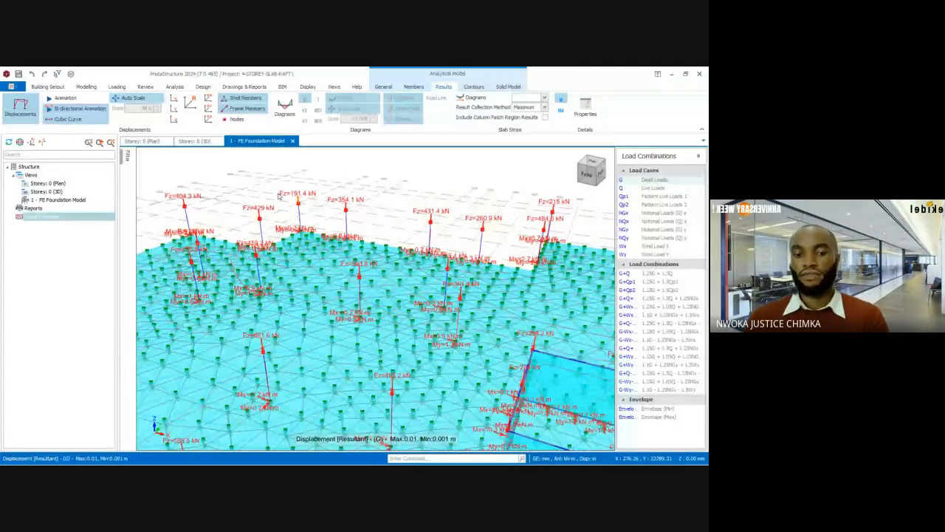
pyautogui.scroll(-2, 294, 196)
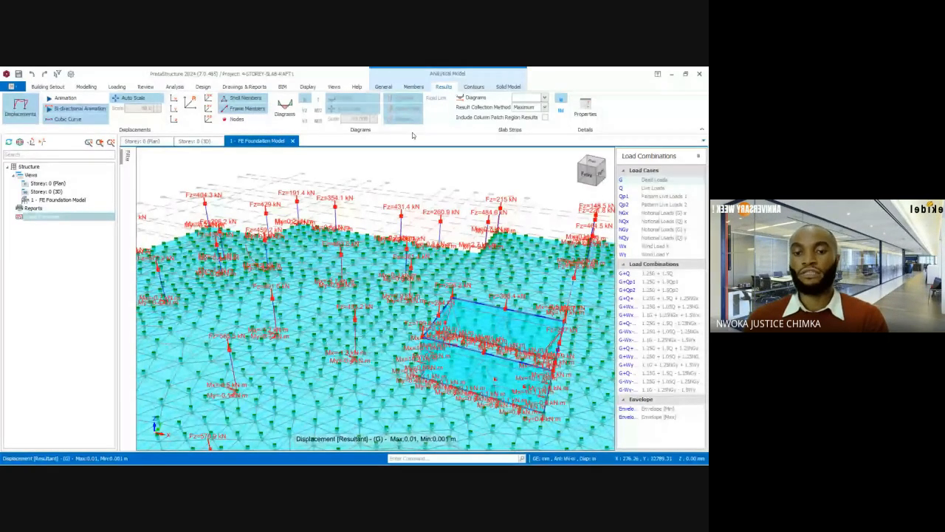
# Show the vertical displacement (Disp Z) contours on the raft and enlarge the model view by collapsing the load combinations and narrowing the structure tree.
pyautogui.click(474, 87)
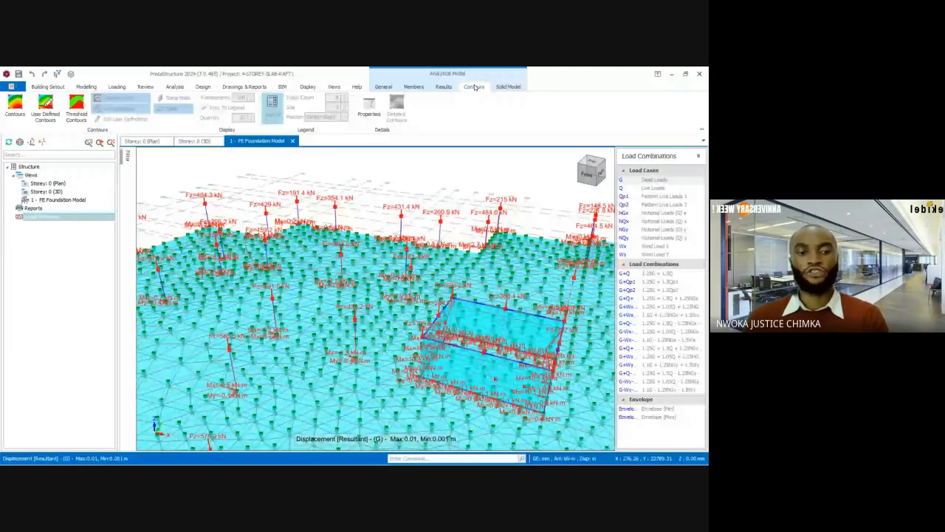
pyautogui.click(16, 105)
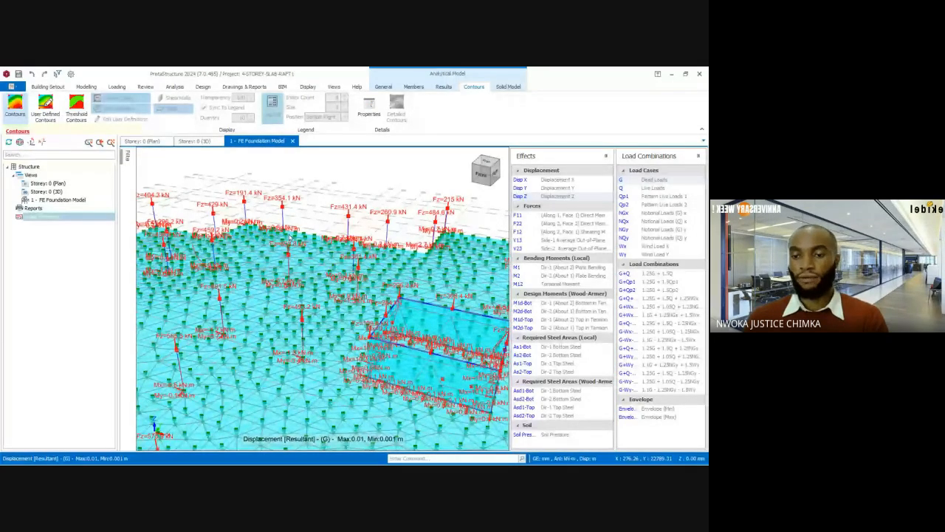
pyautogui.click(699, 157)
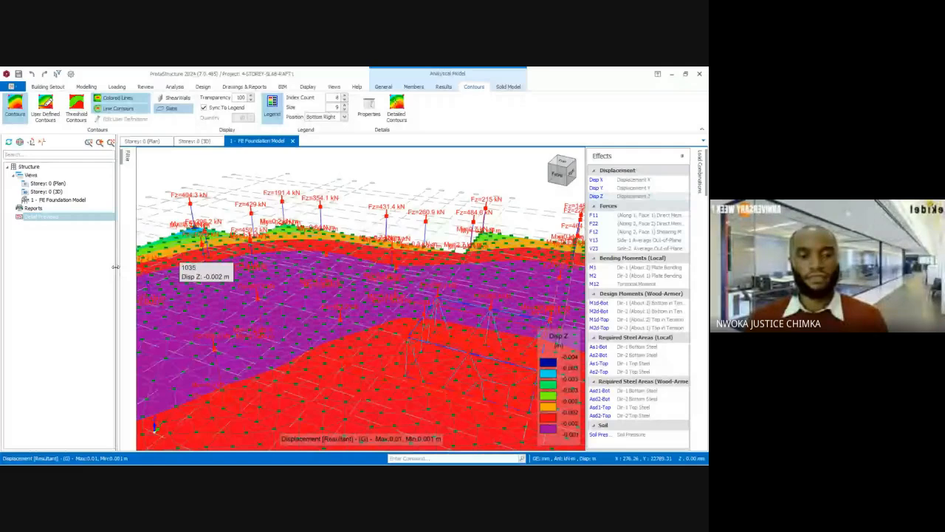
pyautogui.moveTo(116, 267); pyautogui.dragTo(87, 272)
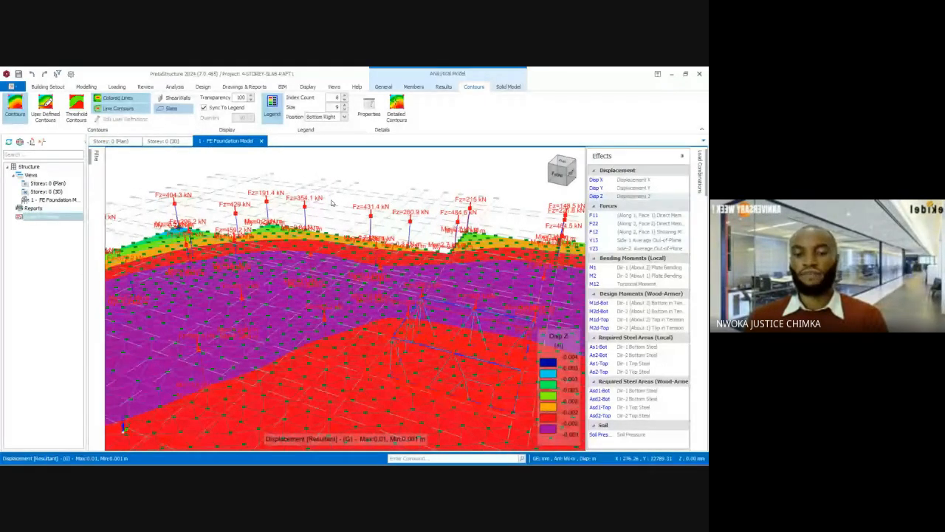
# Examine the vertical displacement contours across the raft, including its edges and corner, against the colour legend.
pyautogui.scroll(-5, 395, 192)
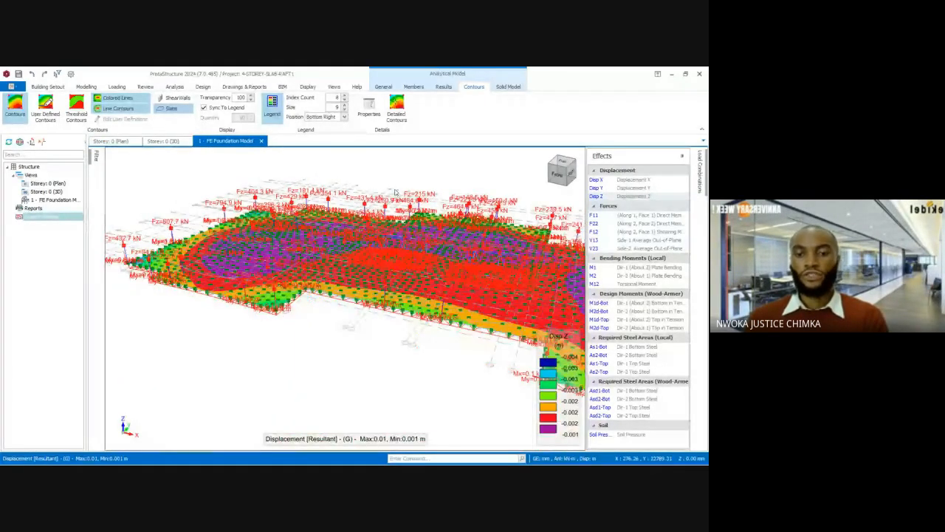
pyautogui.moveTo(459, 226); pyautogui.dragTo(352, 217, button='middle')
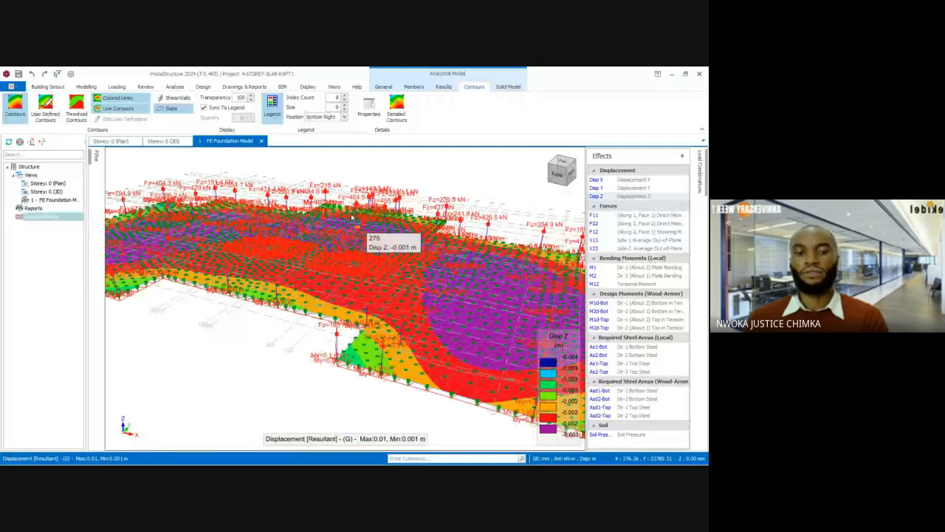
pyautogui.scroll(-2, 353, 217)
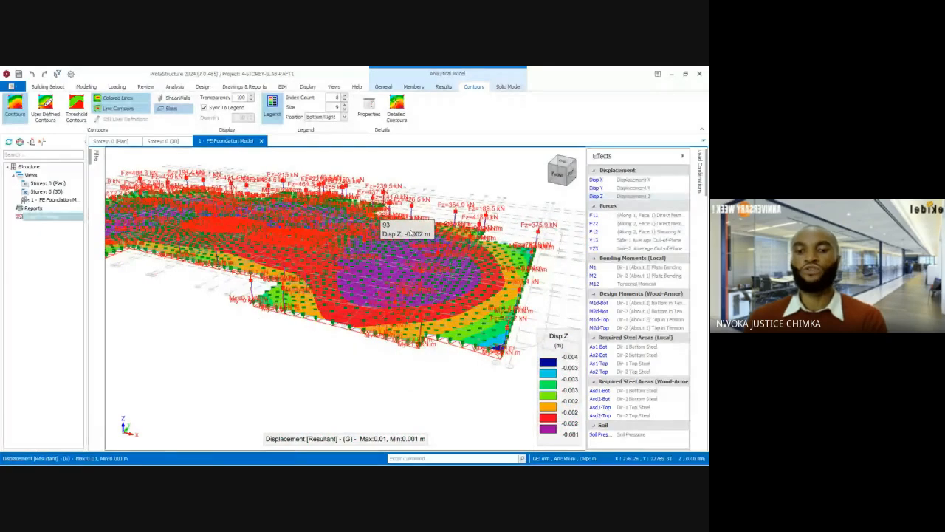
pyautogui.scroll(2, 412, 266)
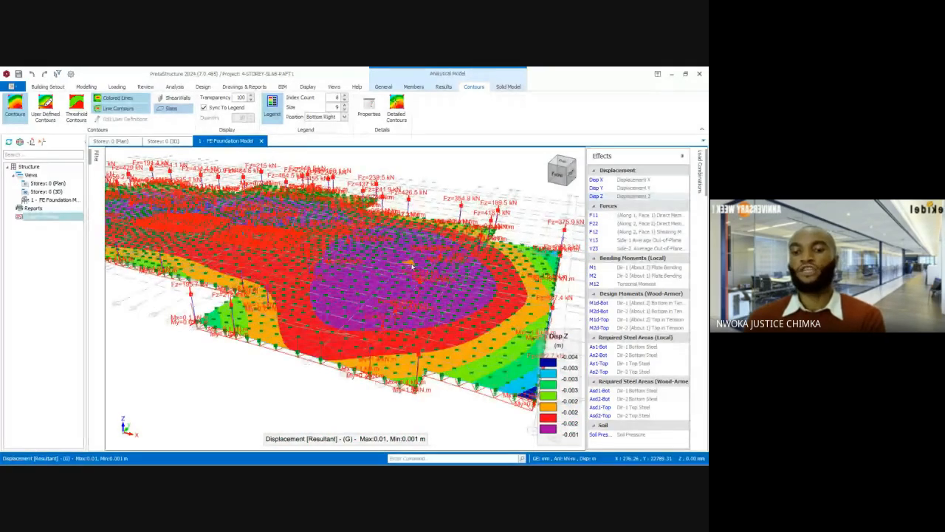
pyautogui.moveTo(412, 266); pyautogui.dragTo(271, 203, button='middle')
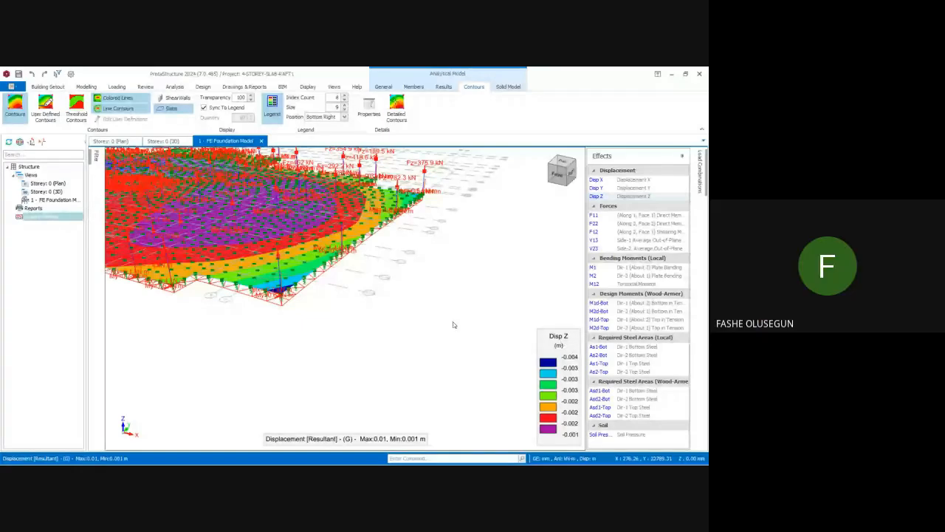
pyautogui.scroll(2, 424, 307)
pyautogui.scroll(-3, 437, 338)
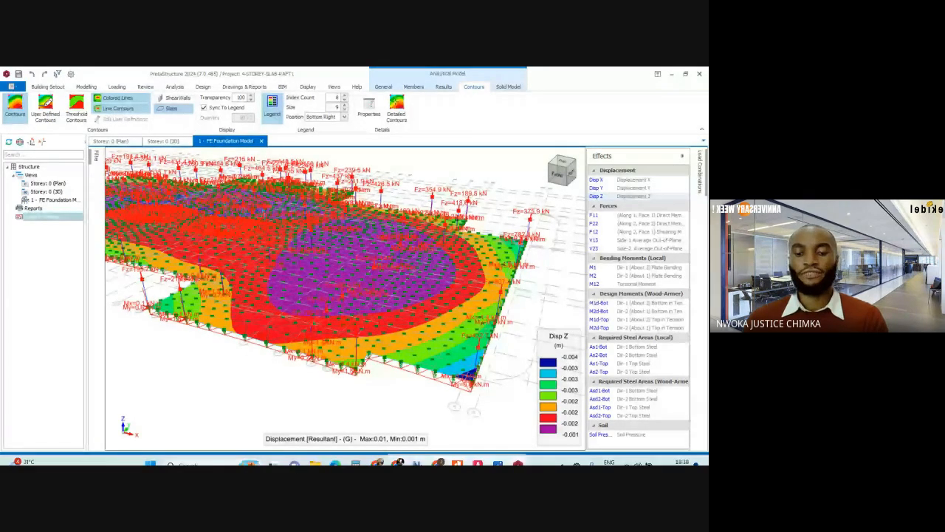
# Open the calculator and place it over the model where it leaves the displacement legend readable.
pyautogui.click(356, 456)
pyautogui.moveTo(477, 113); pyautogui.dragTo(466, 93)
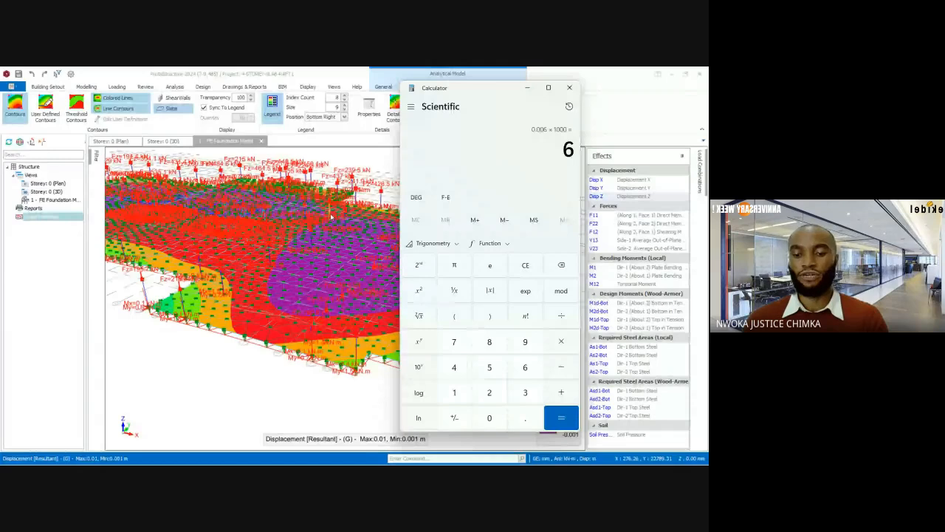
pyautogui.moveTo(478, 93); pyautogui.dragTo(245, 106)
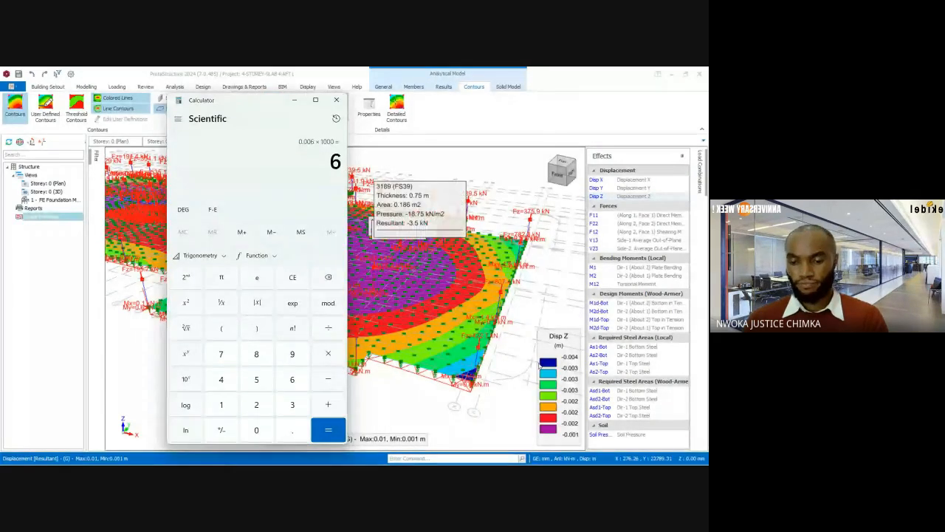
# Multiply 0.004 by 1000 to convert the legend's largest vertical displacement from metres to millimetres, and minimise the calculator.
pyautogui.click(256, 430)
pyautogui.click(292, 430)
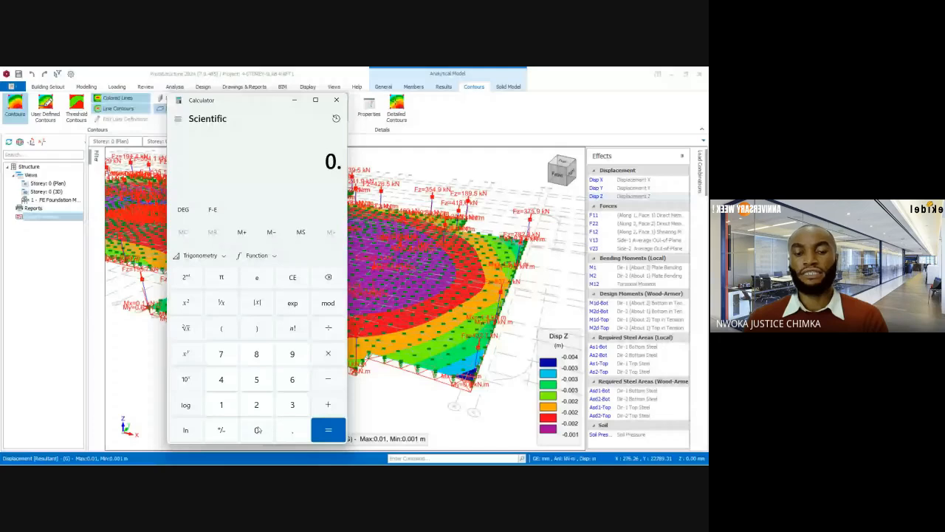
pyautogui.doubleClick(257, 430)
pyautogui.click(220, 379)
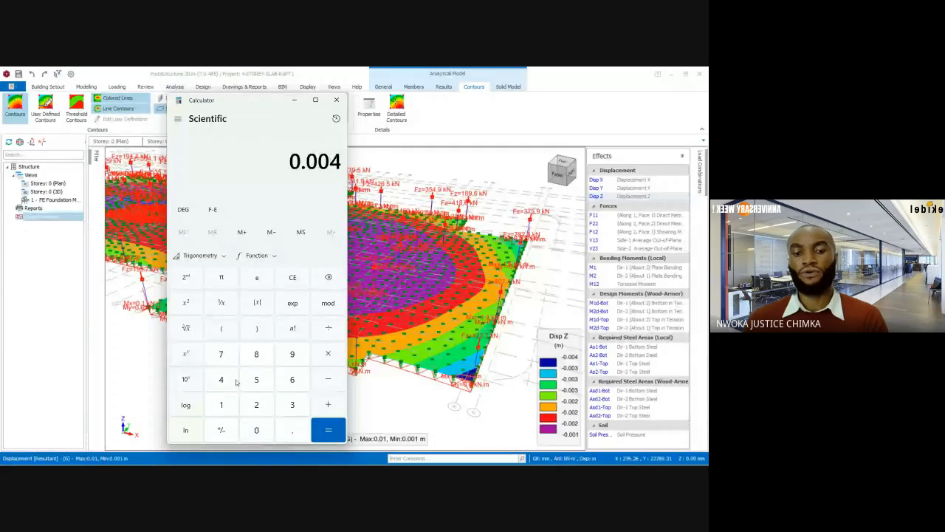
pyautogui.click(329, 353)
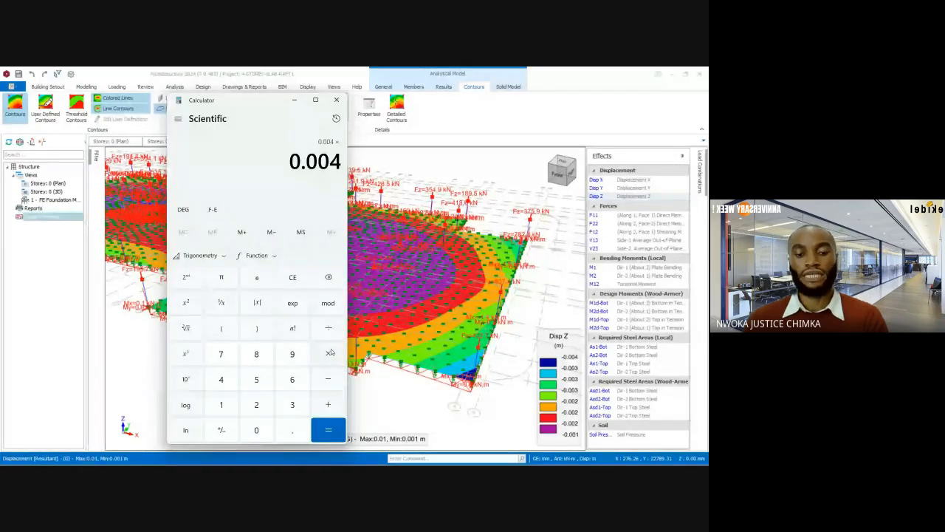
pyautogui.click(221, 405)
pyautogui.doubleClick(256, 429)
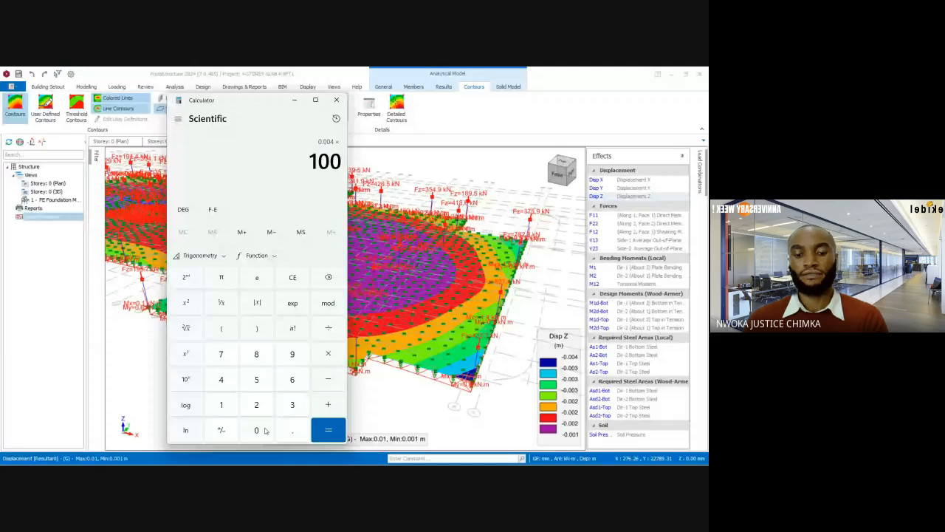
pyautogui.click(259, 430)
pyautogui.click(327, 429)
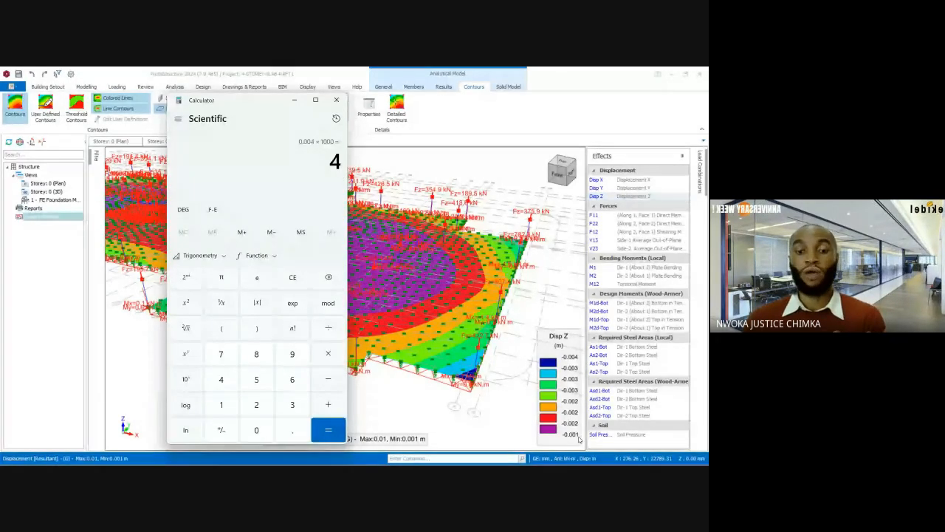
pyautogui.click(295, 100)
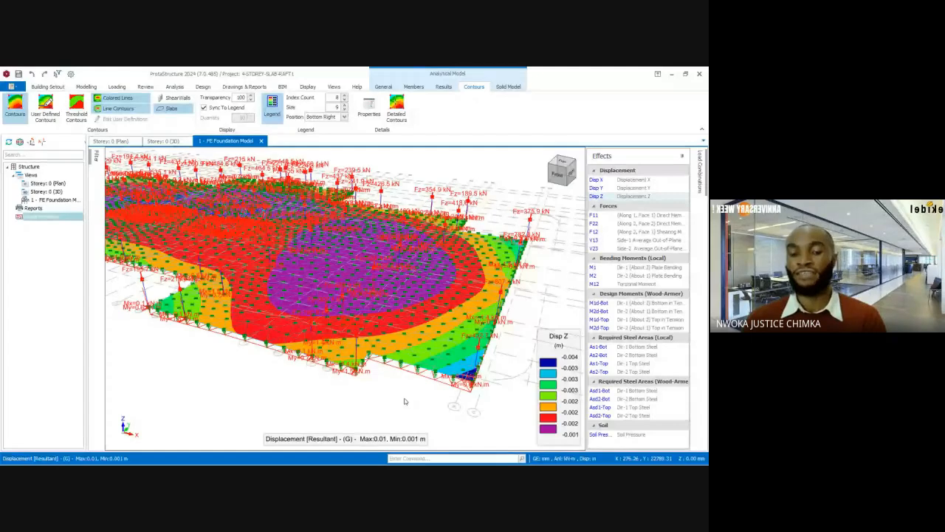
# Compare the raft's Disp Y contours with its Disp Z contours, checking the displacement pattern against the legend.
pyautogui.moveTo(405, 401); pyautogui.dragTo(262, 240, button='middle')
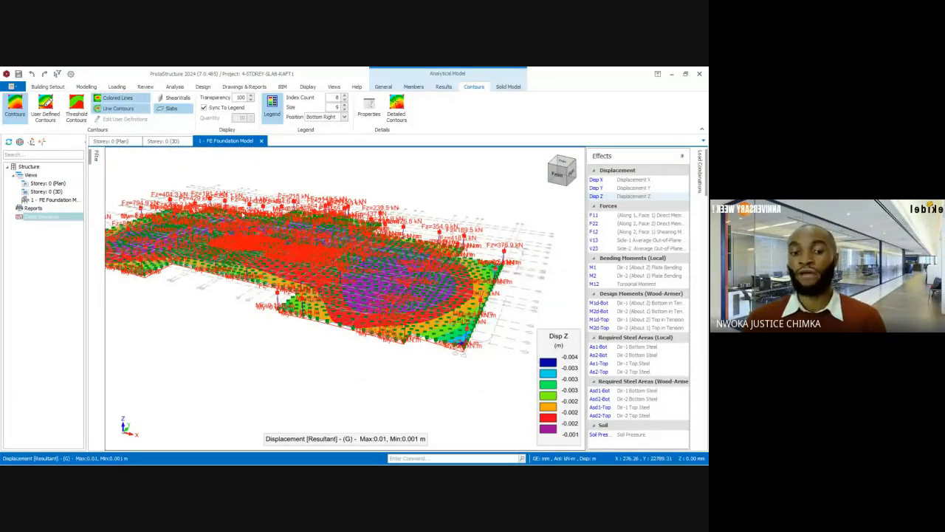
pyautogui.scroll(2, 349, 242)
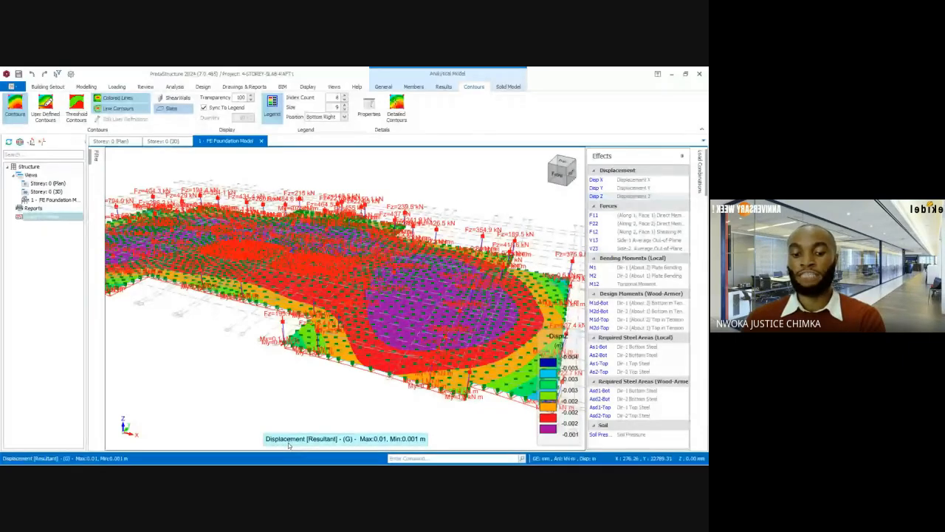
pyautogui.click(601, 199)
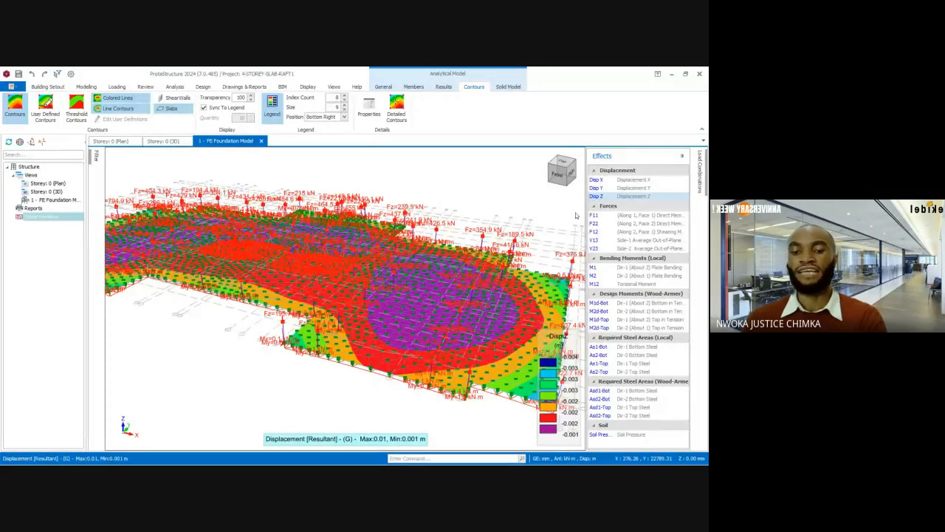
pyautogui.moveTo(443, 242); pyautogui.dragTo(318, 158, button='middle')
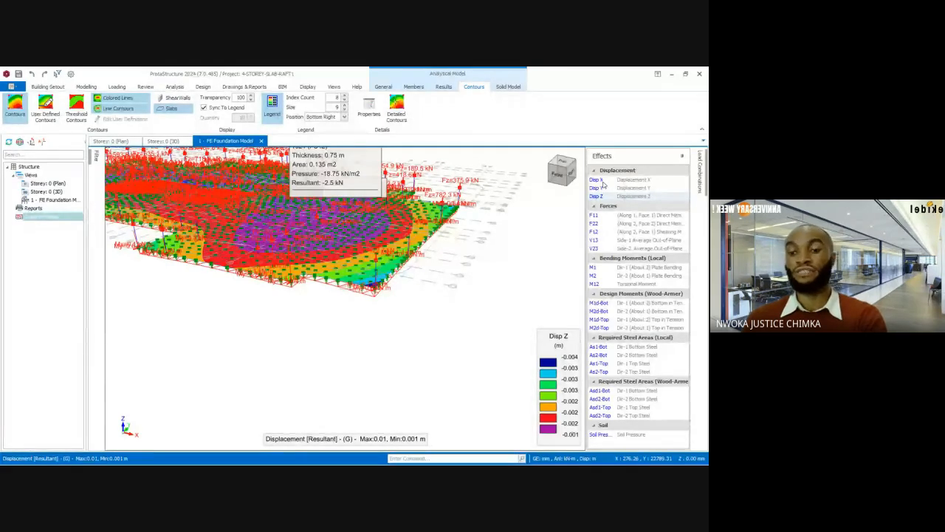
pyautogui.click(603, 188)
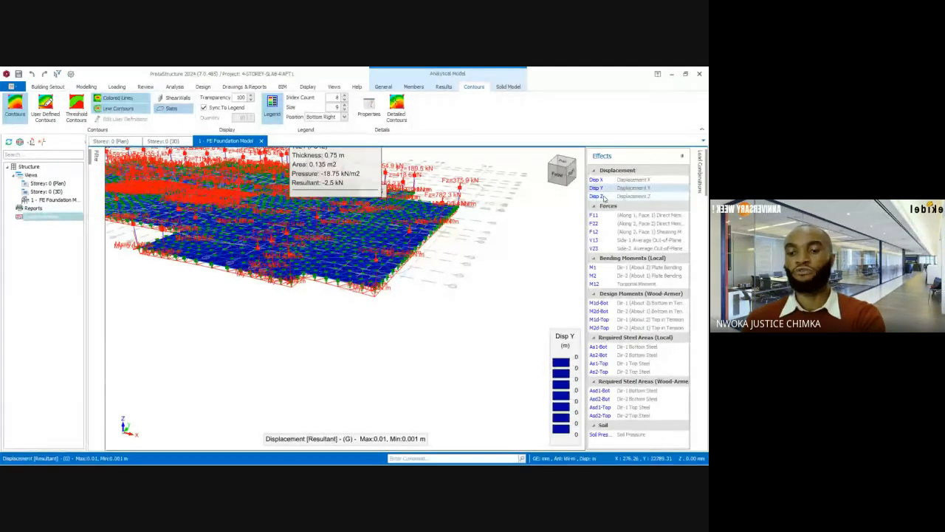
pyautogui.click(602, 195)
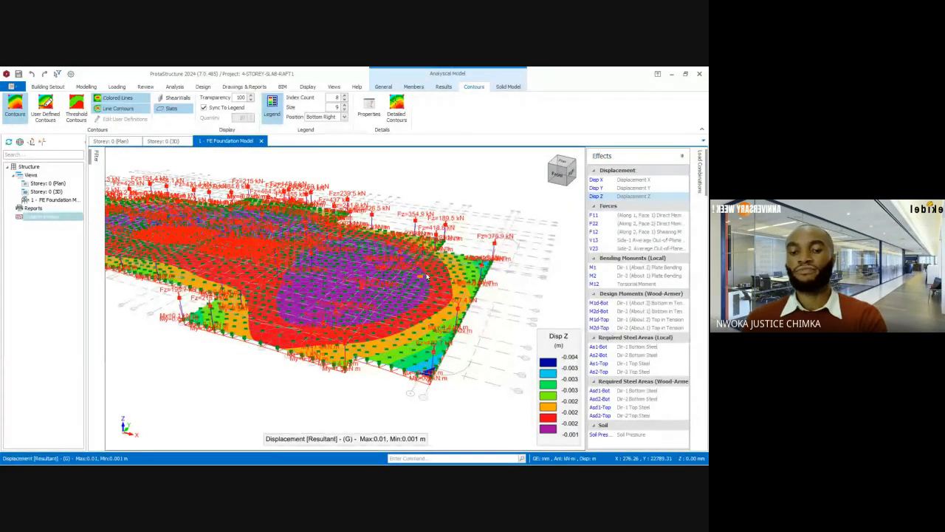
pyautogui.moveTo(427, 277)
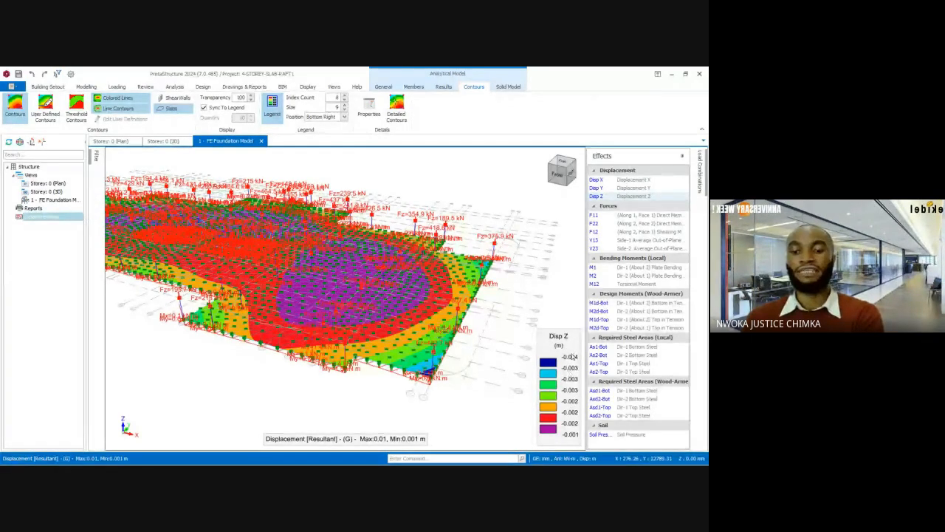
# Switch to Google Meet, admit all participants waiting to join, and return to ProtaStructure's foundation model.
pyautogui.moveTo(376, 461)
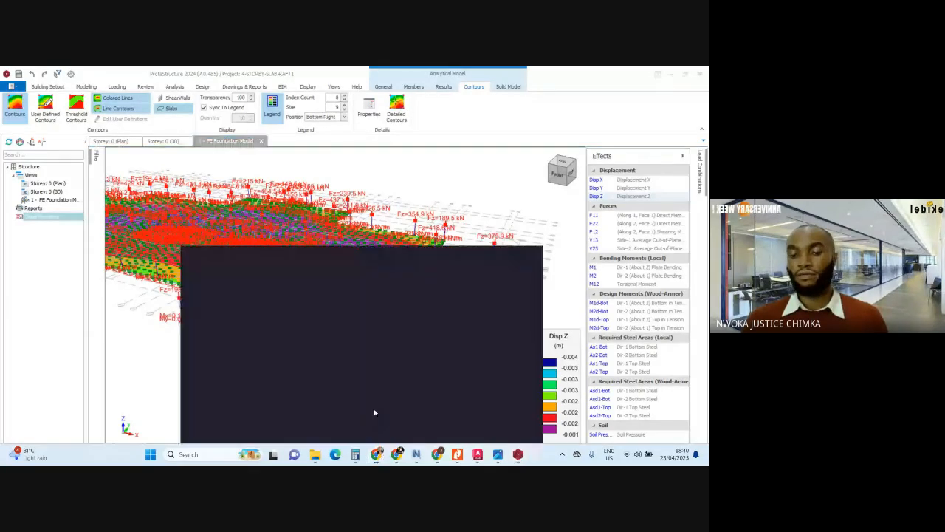
pyautogui.click(374, 408)
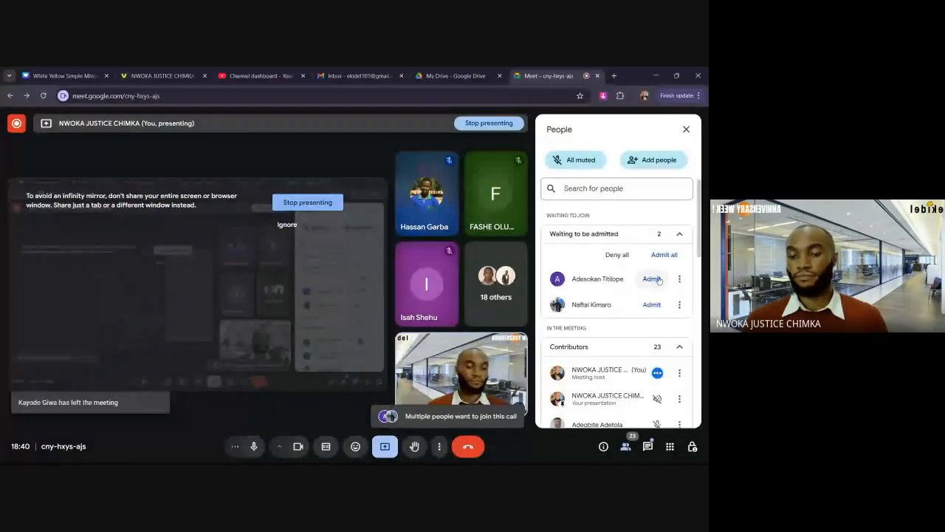
pyautogui.click(664, 255)
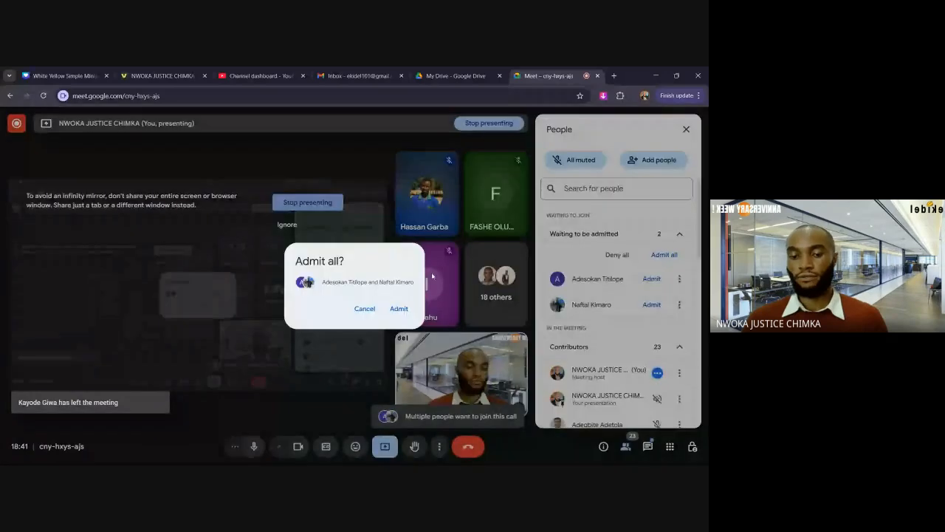
pyautogui.click(399, 308)
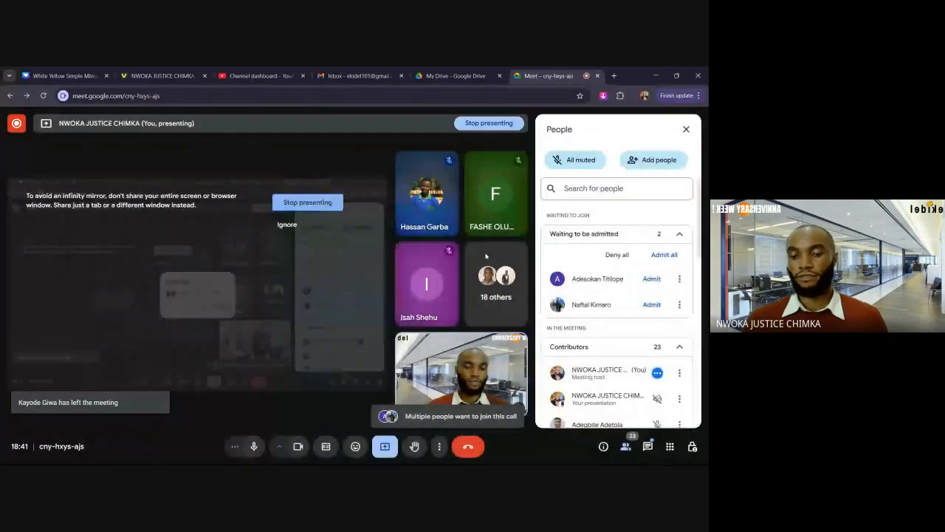
pyautogui.click(656, 76)
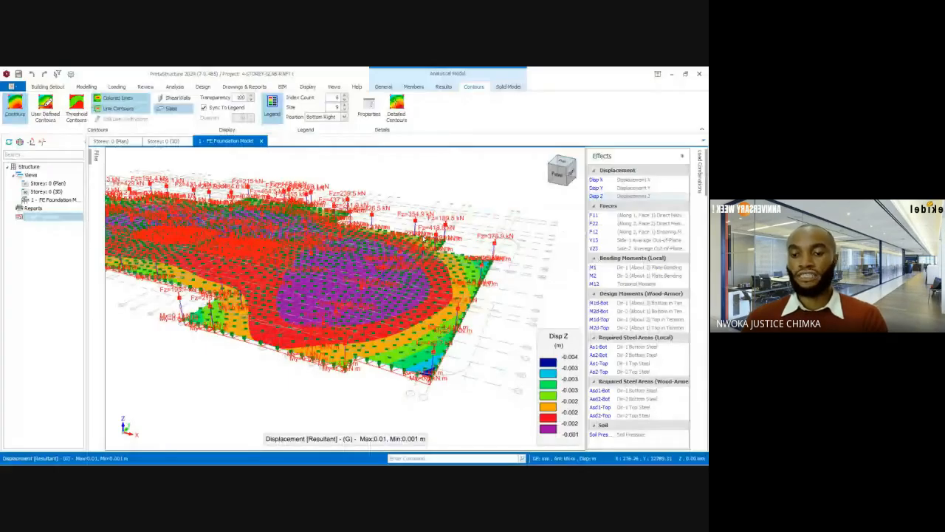
# Step through the raft's force contours, including F11, F22 and F12.
pyautogui.click(595, 215)
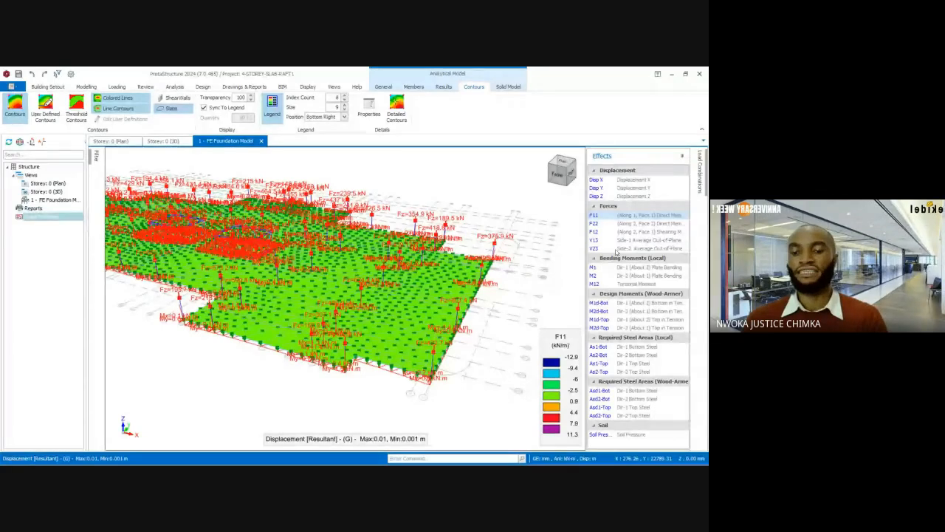
pyautogui.click(595, 224)
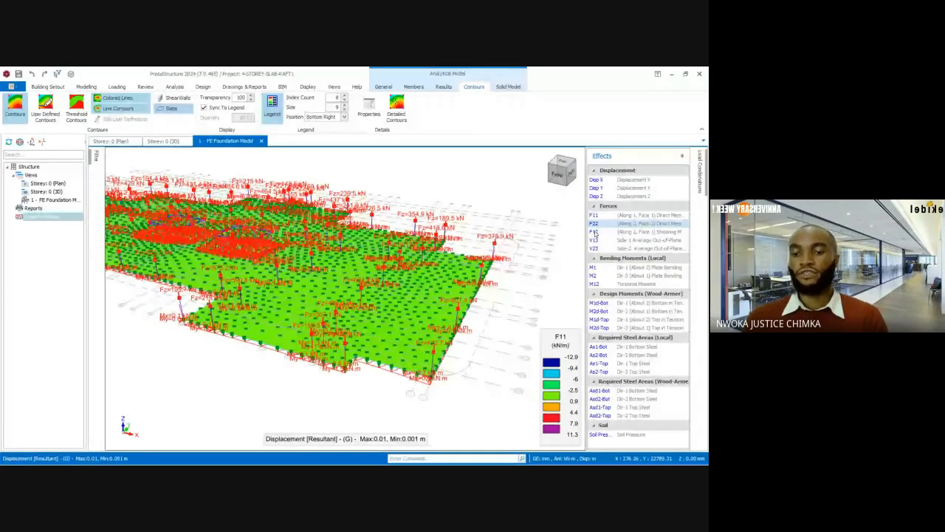
pyautogui.click(595, 240)
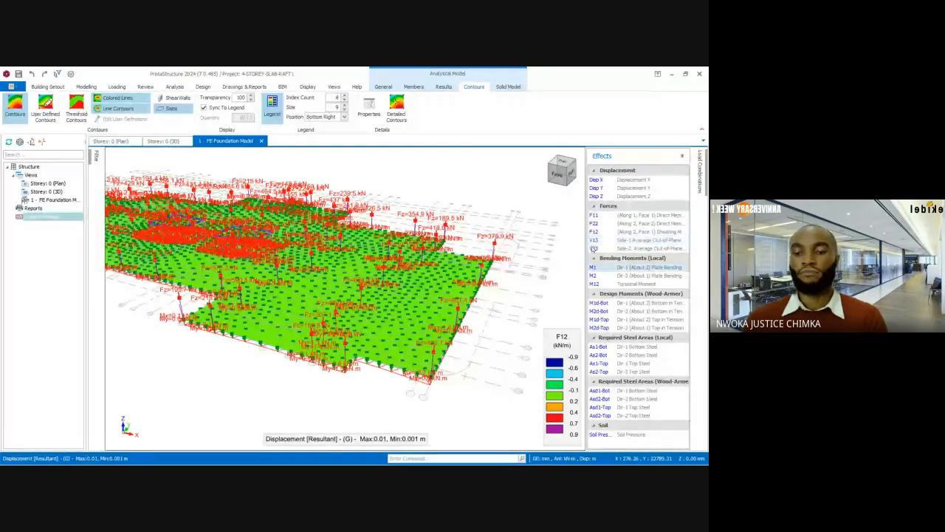
# Compare the M1 and M2 local plate bending moment contours across the raft with their legends.
pyautogui.click(593, 267)
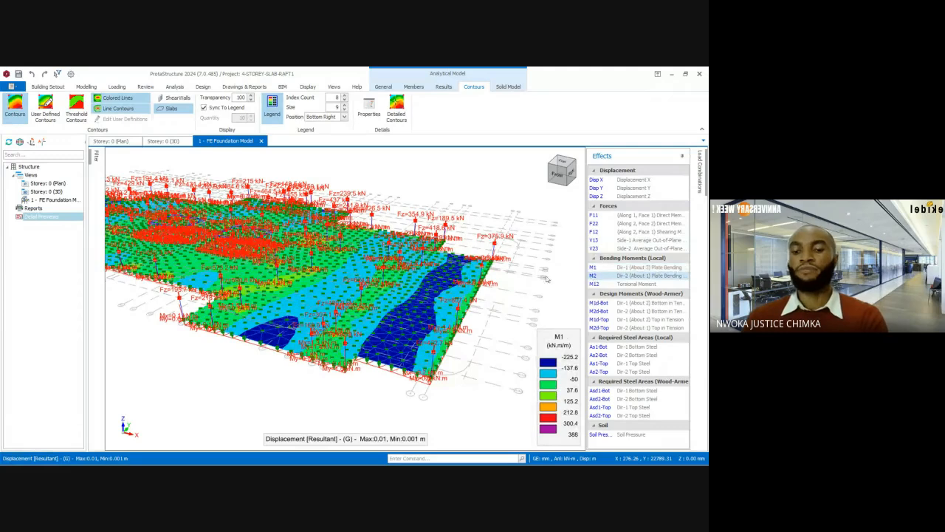
pyautogui.click(595, 272)
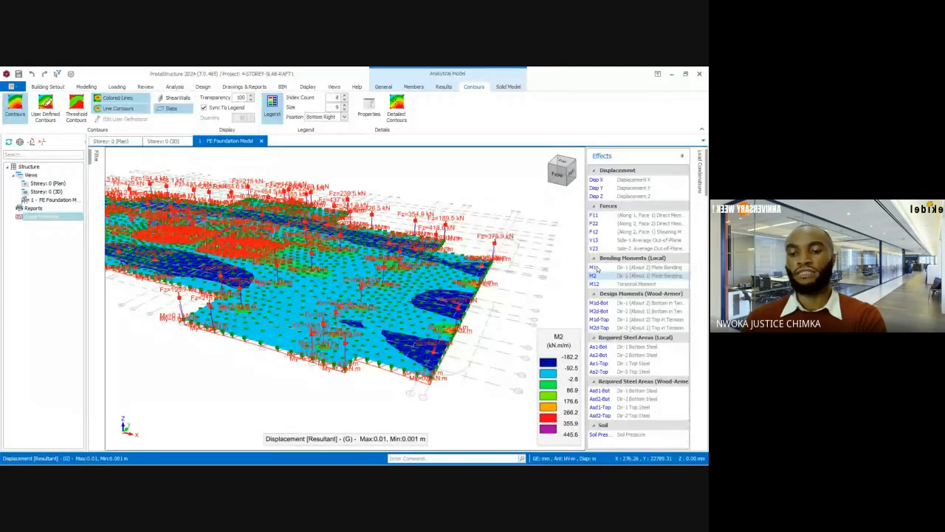
pyautogui.click(595, 267)
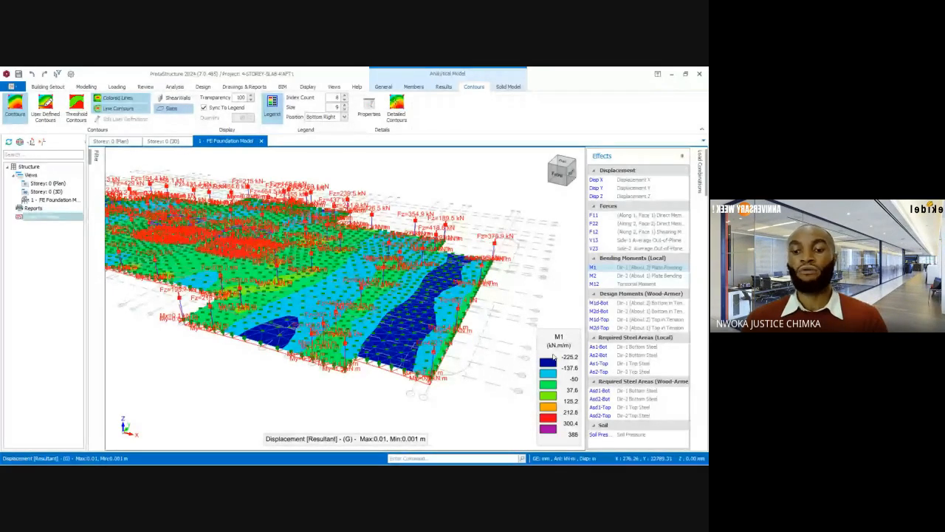
pyautogui.click(595, 275)
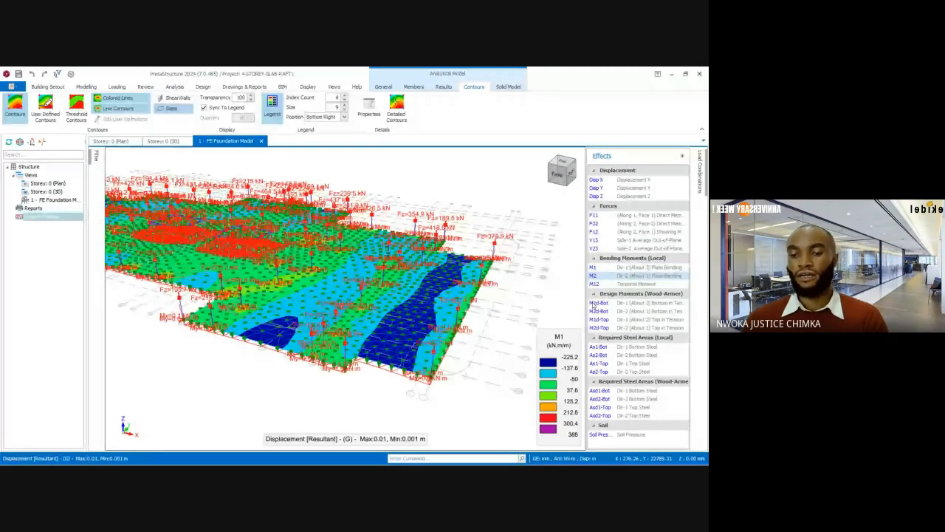
# Review the Wood-Armer design moment contours for the raft's bottom and top faces, including M2d-Bot, M1d-Top and M2d-Top.
pyautogui.click(597, 304)
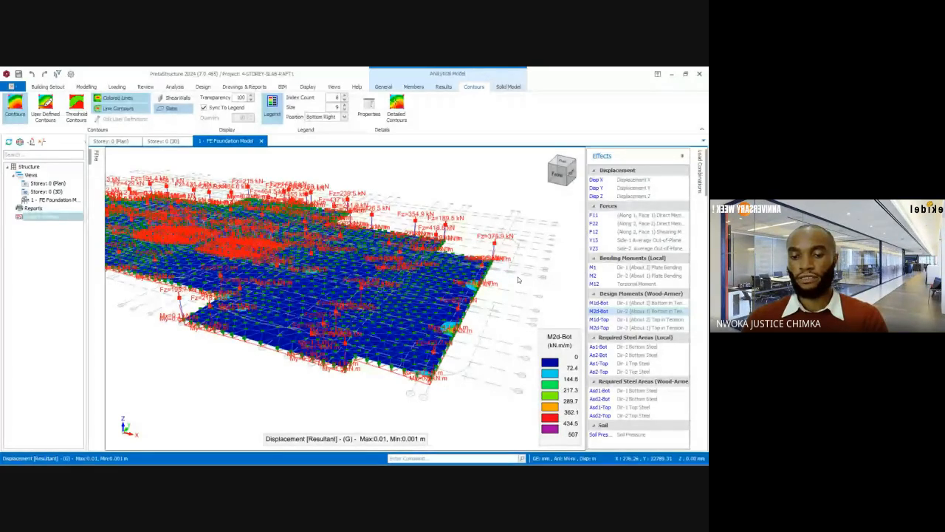
pyautogui.click(597, 320)
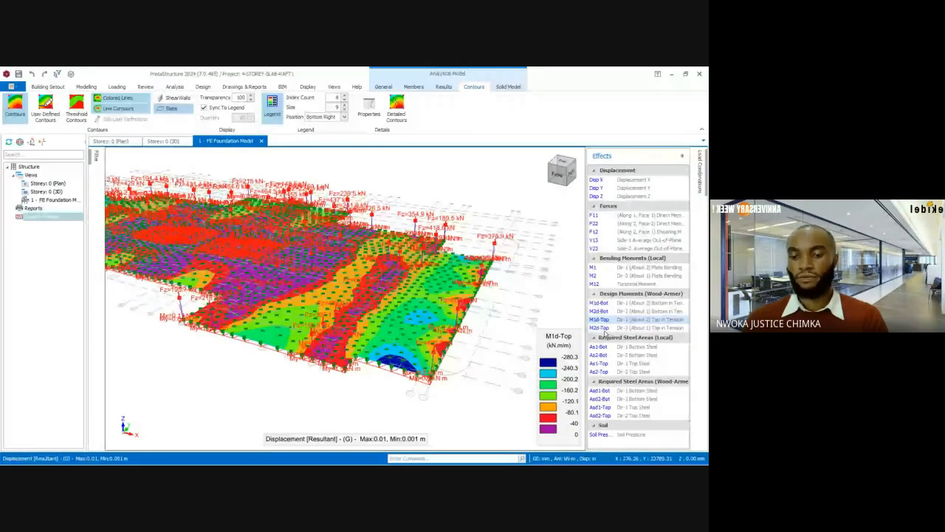
pyautogui.click(604, 329)
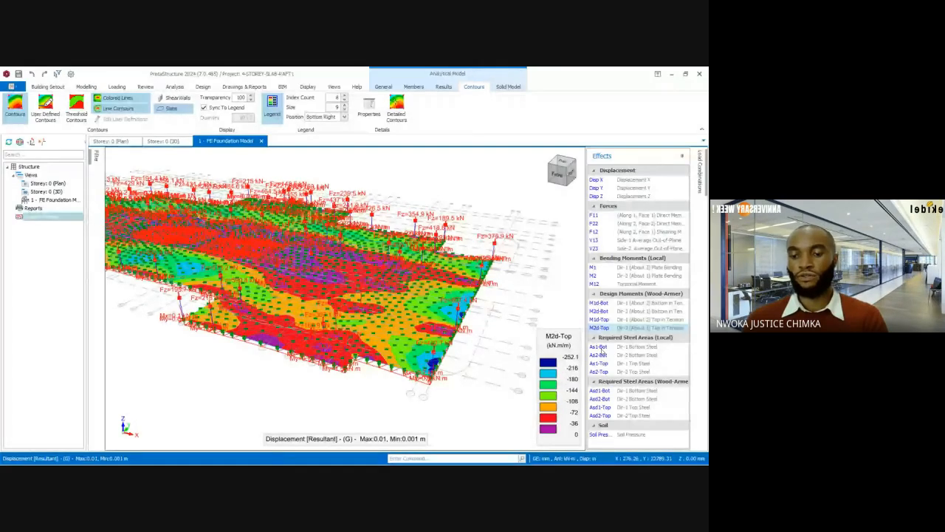
# Review the local required steel area contours for the raft: As1-Bot, As2-Bot, As1-Top and As2-Top.
pyautogui.click(601, 349)
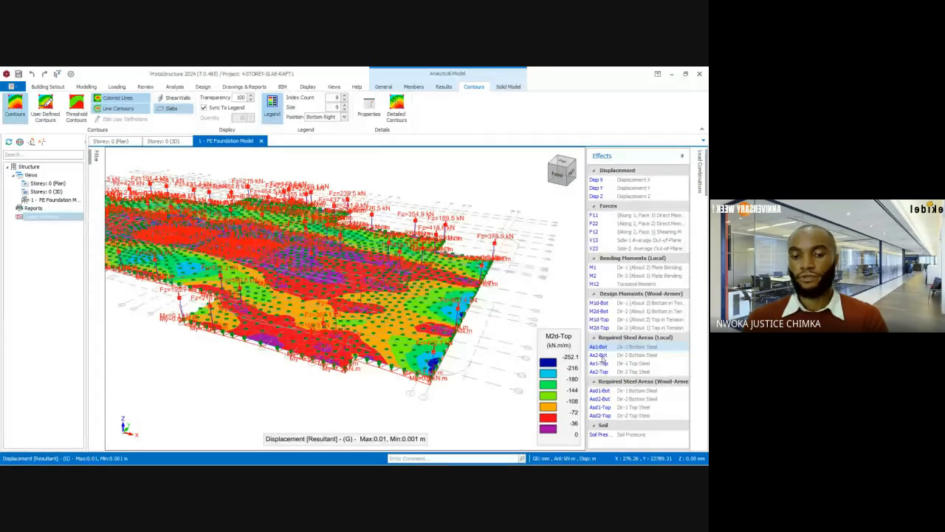
pyautogui.click(603, 357)
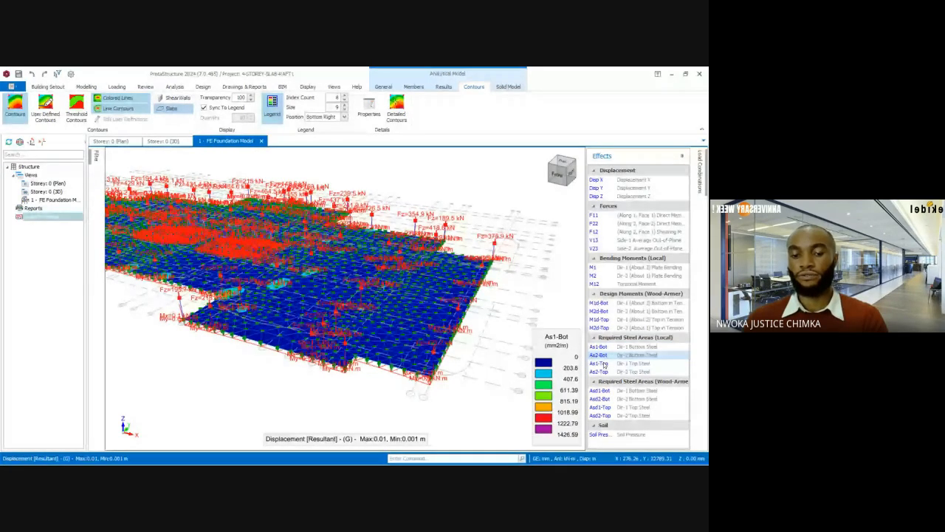
pyautogui.click(603, 363)
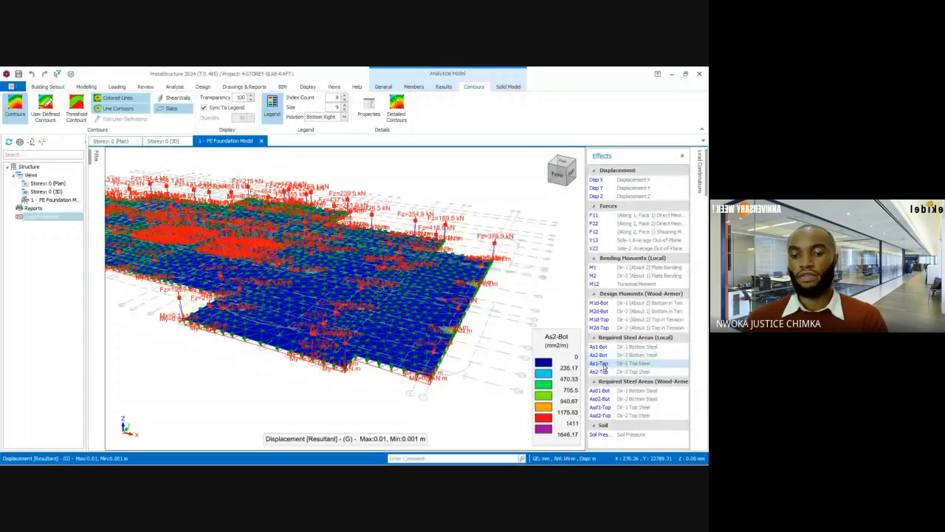
pyautogui.click(604, 372)
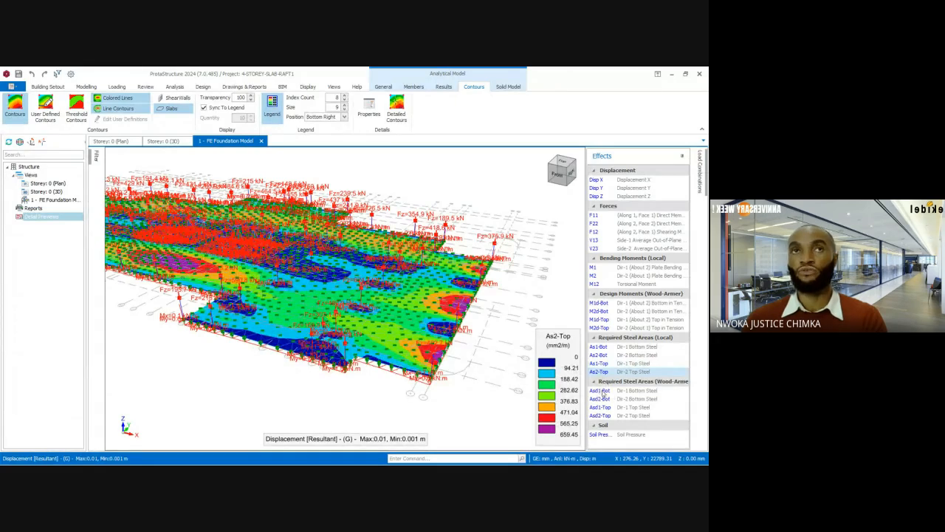
# Compare the Wood-Armer required steel contours Asd1-Bot with the local As1-Bot contours, and return to Asd1-Bot.
pyautogui.click(603, 391)
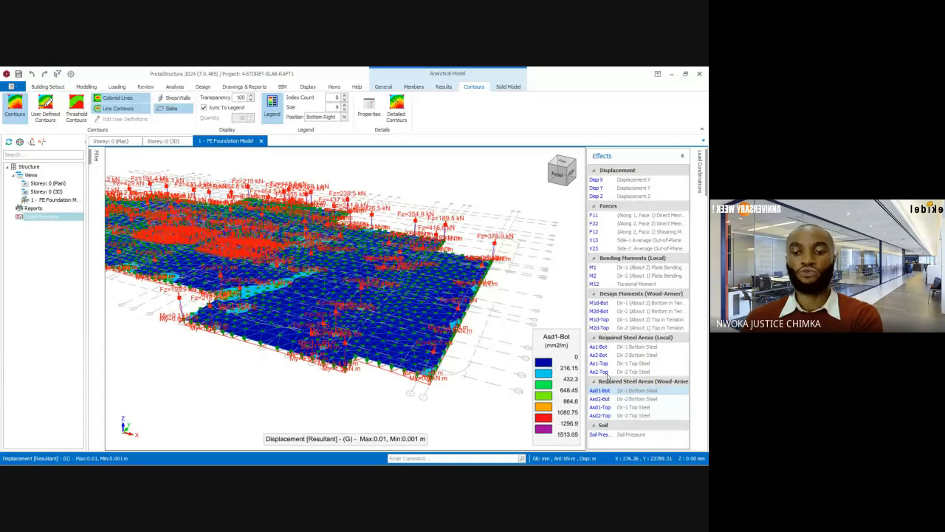
pyautogui.click(604, 347)
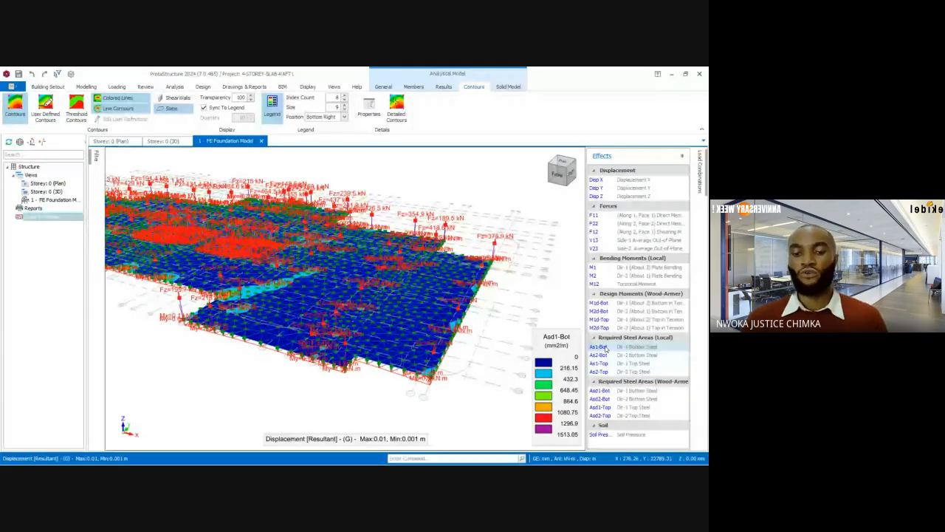
pyautogui.click(601, 391)
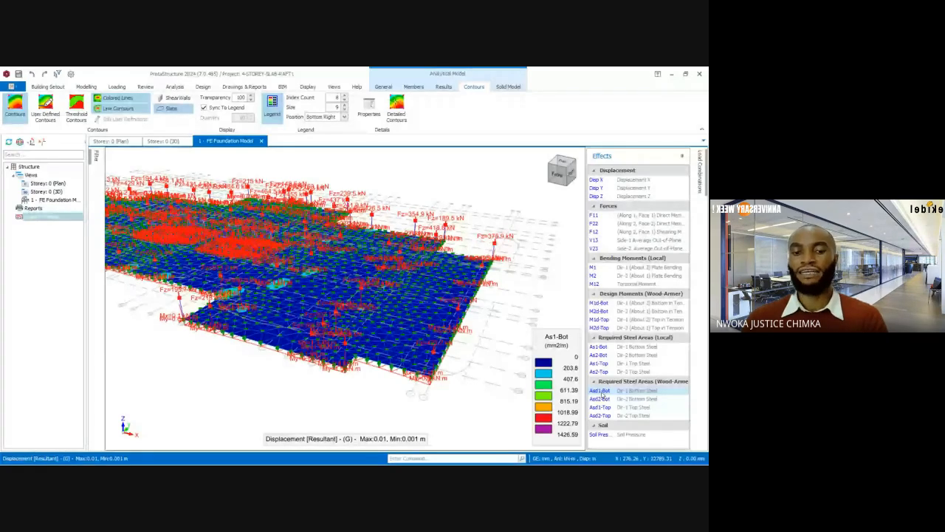
pyautogui.click(601, 391)
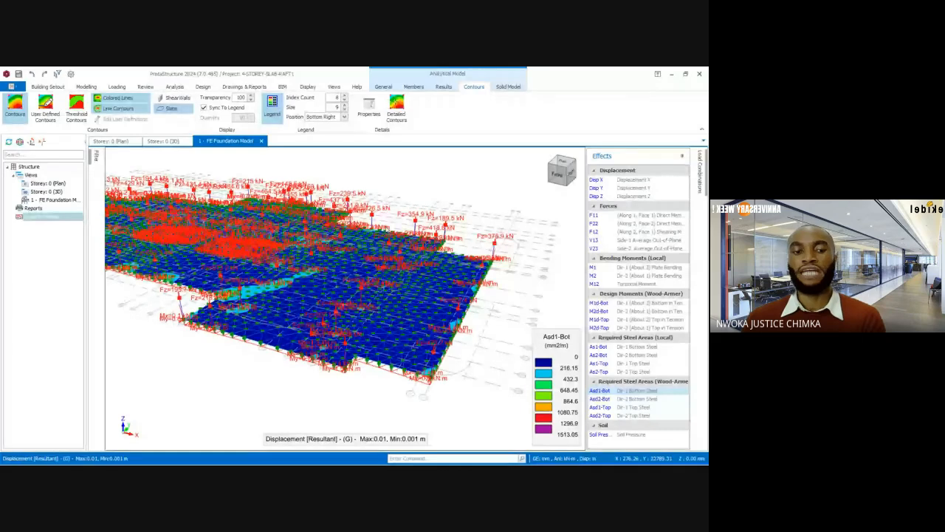
# Switch the FE foundation model to plan view with the Asd1-Bot required steel contours displayed.
pyautogui.moveTo(305, 171); pyautogui.dragTo(415, 214, button='middle')
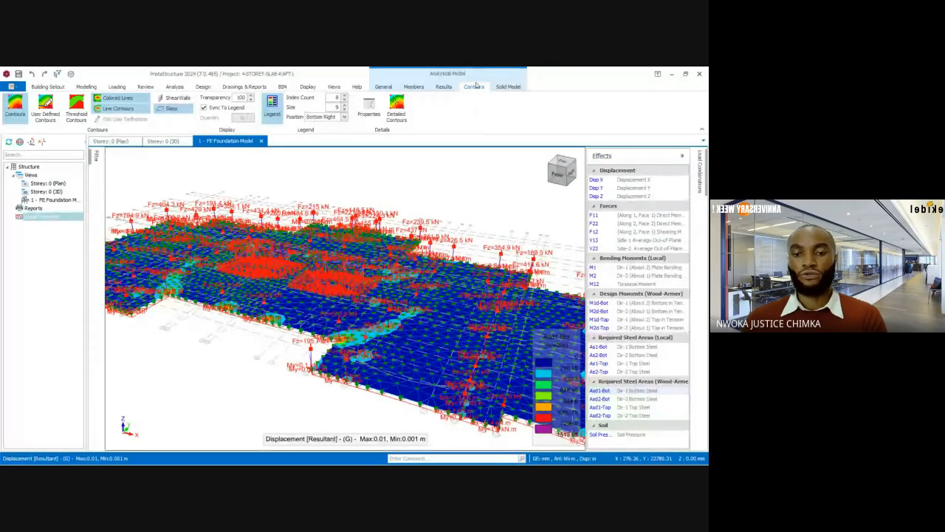
pyautogui.click(387, 88)
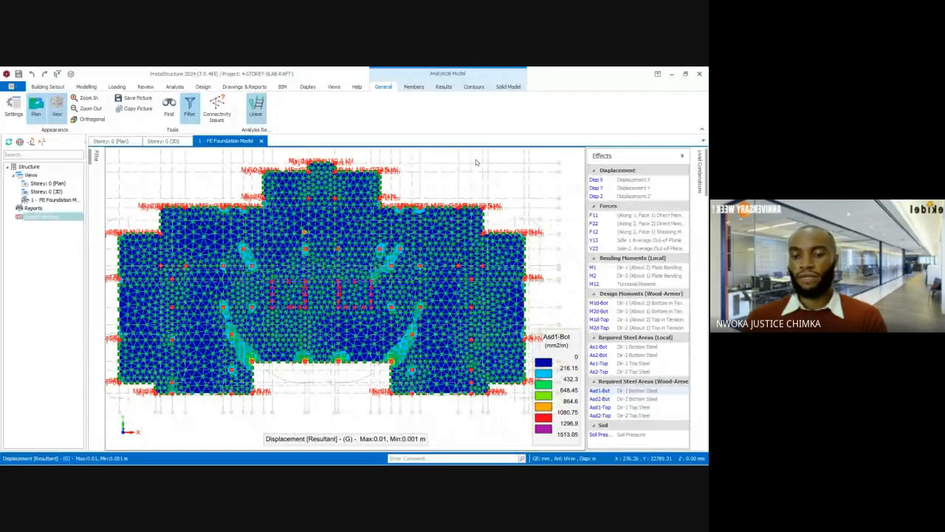
pyautogui.click(607, 392)
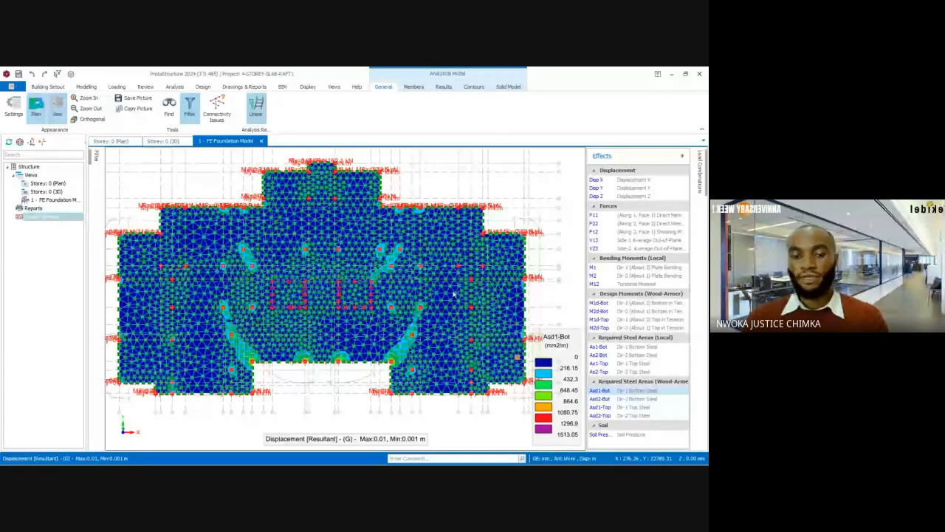
# Examine the Asd1-Bot contours in plan around the columns in the raft's middle and right-hand wing against the legend.
pyautogui.moveTo(453, 294); pyautogui.dragTo(419, 243, button='middle')
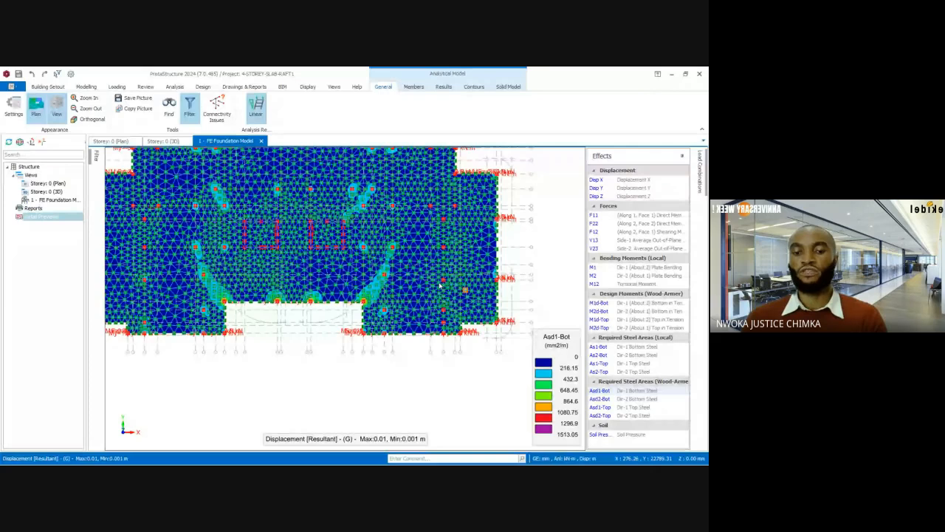
pyautogui.scroll(2, 465, 220)
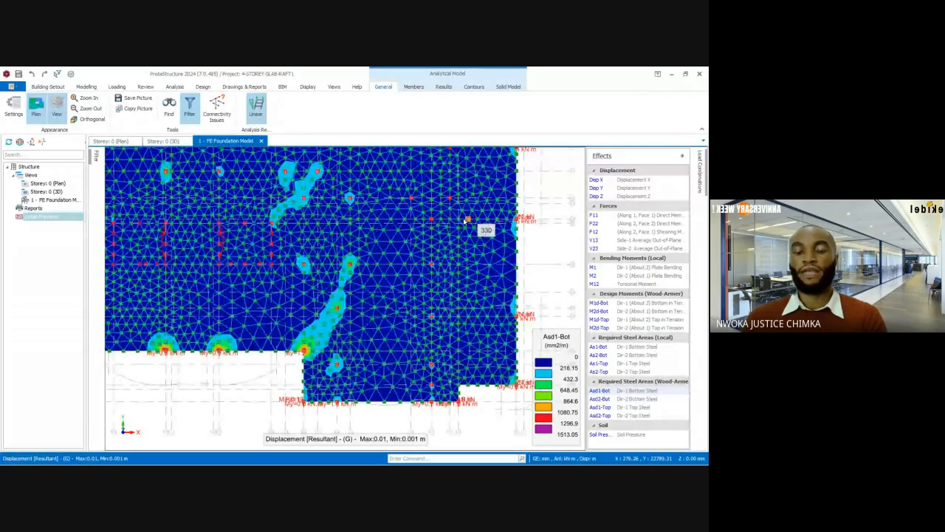
pyautogui.scroll(2, 465, 220)
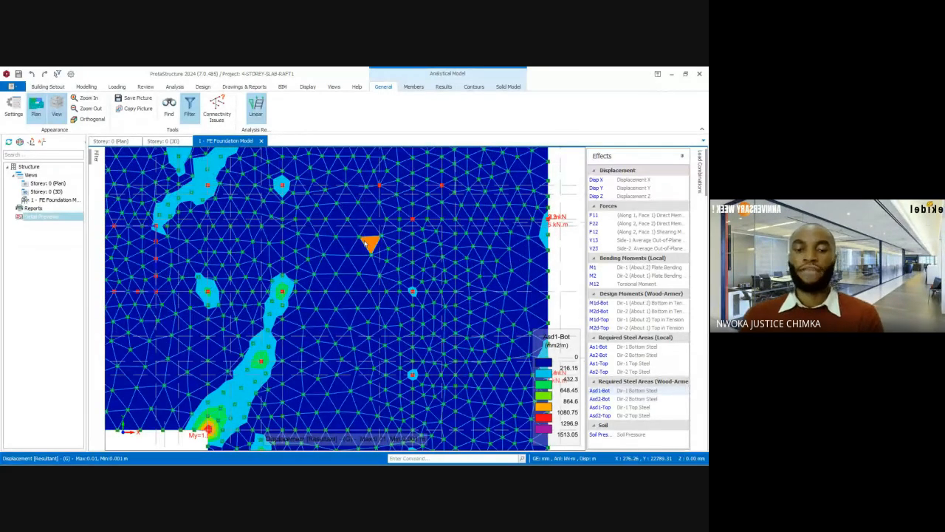
pyautogui.scroll(1, 358, 224)
pyautogui.moveTo(359, 224)
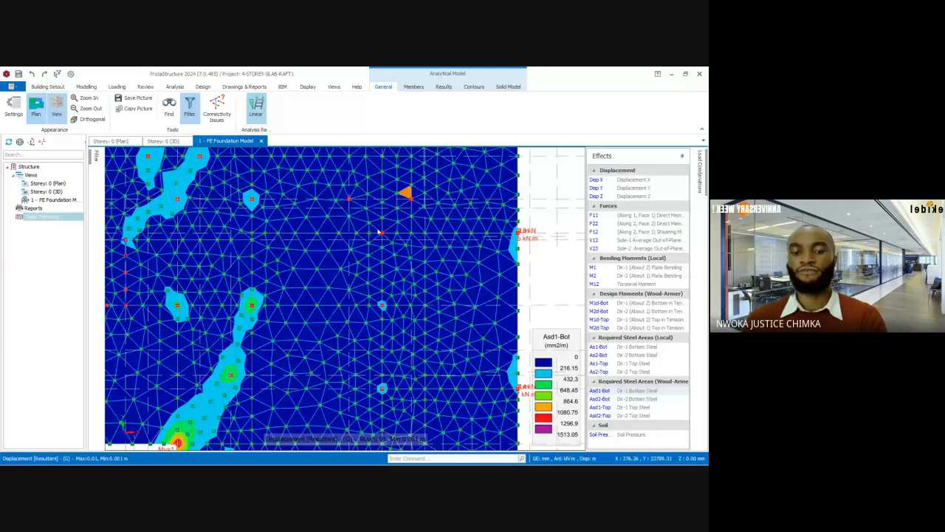
pyautogui.scroll(-3, 378, 233)
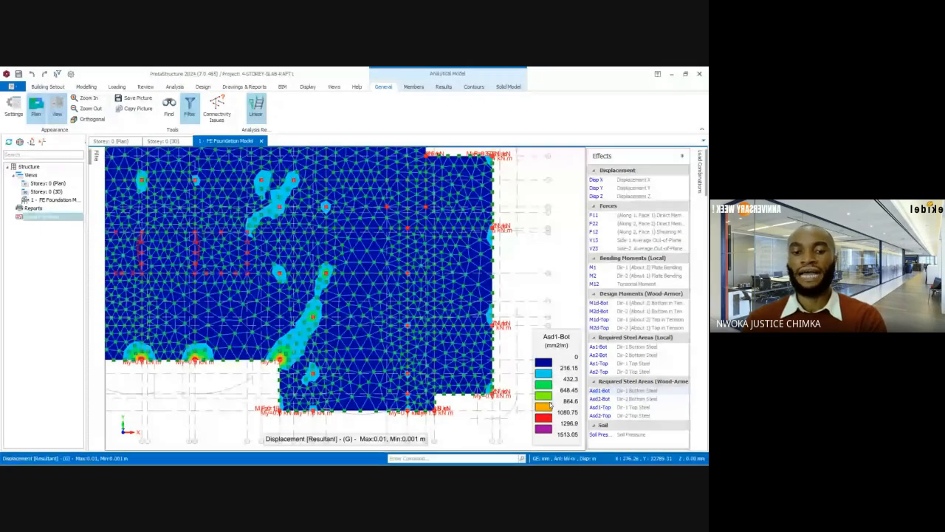
pyautogui.scroll(2, 331, 229)
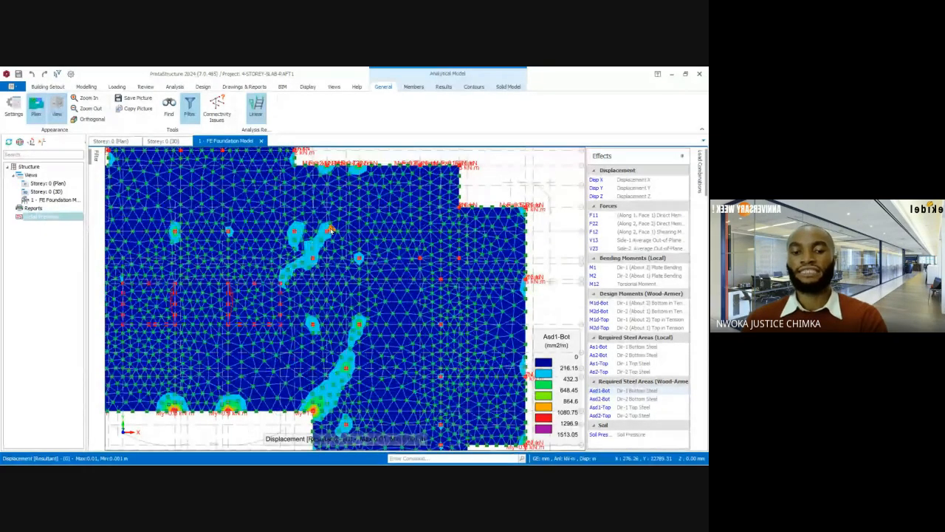
pyautogui.moveTo(331, 230); pyautogui.dragTo(371, 257, button='middle')
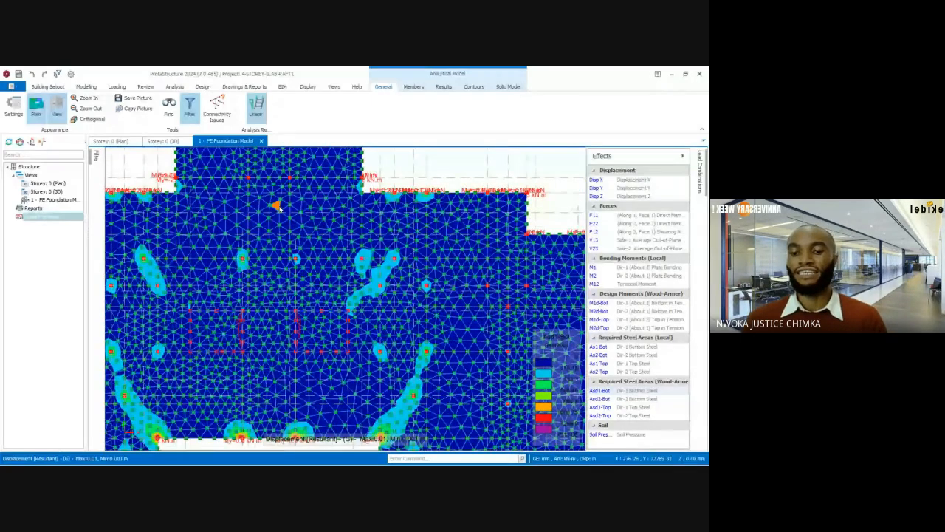
pyautogui.moveTo(280, 209); pyautogui.dragTo(162, 177, button='middle')
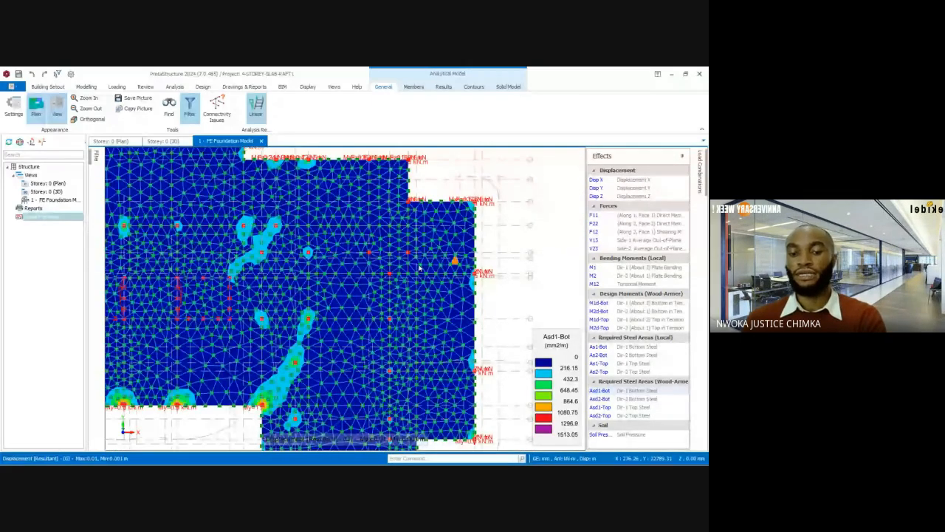
pyautogui.moveTo(367, 237); pyautogui.dragTo(392, 243, button='middle')
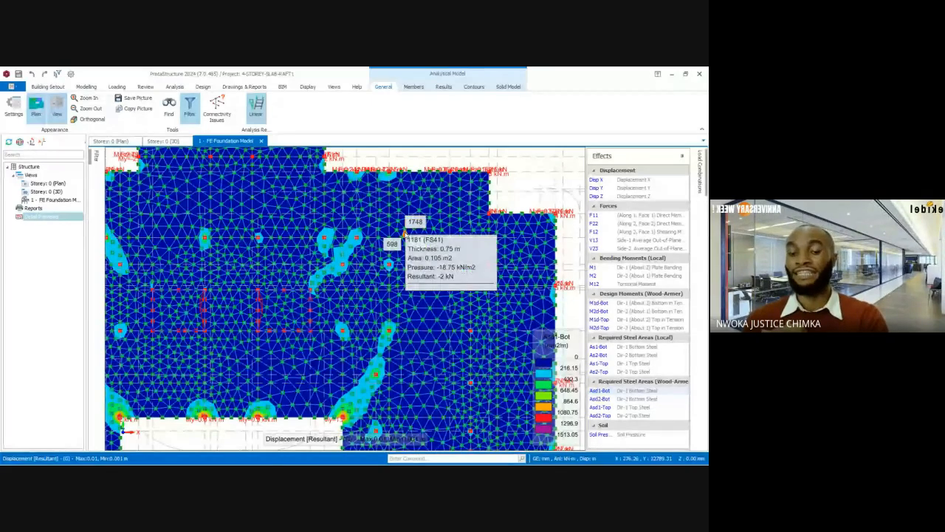
# Recheck the Asd1-Bot steel demand over the whole raft and inspect the mesh close up at its lower-right corner.
pyautogui.click(606, 393)
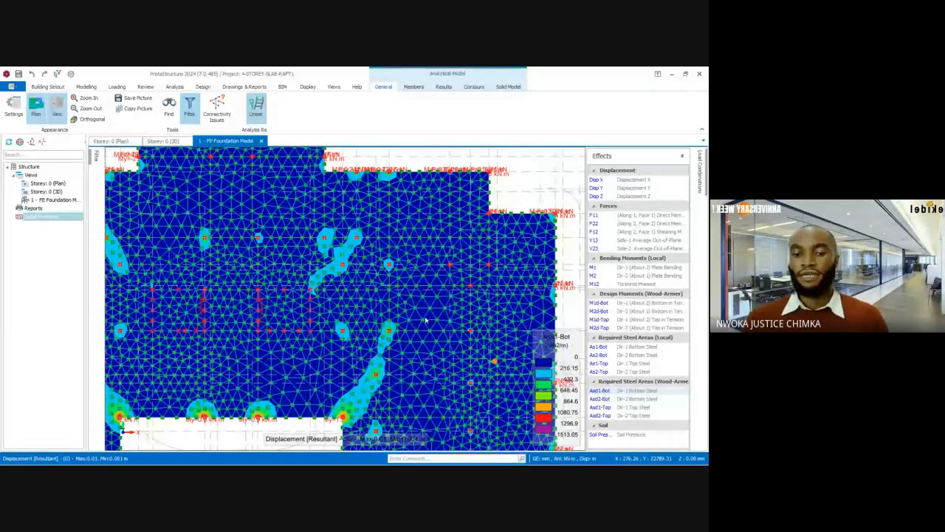
pyautogui.scroll(-3, 419, 280)
pyautogui.moveTo(420, 281); pyautogui.dragTo(398, 260, button='middle')
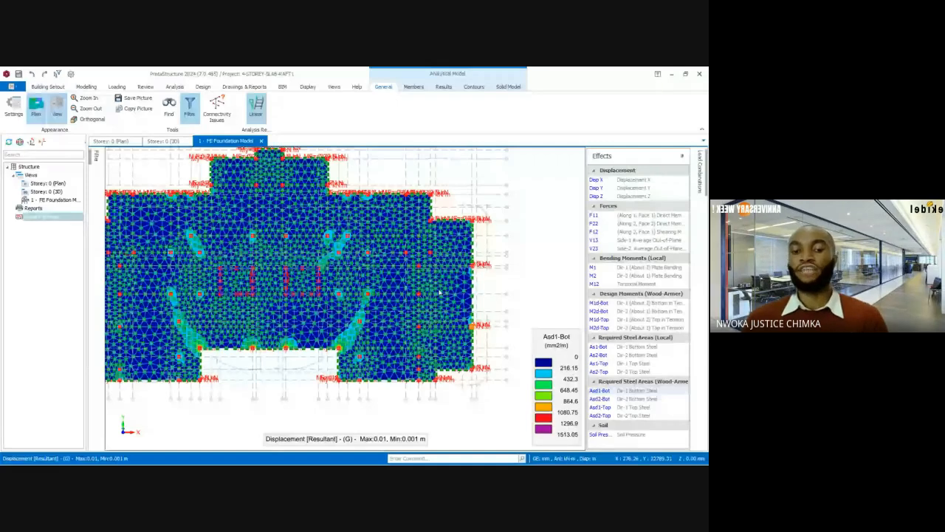
pyautogui.scroll(2, 406, 237)
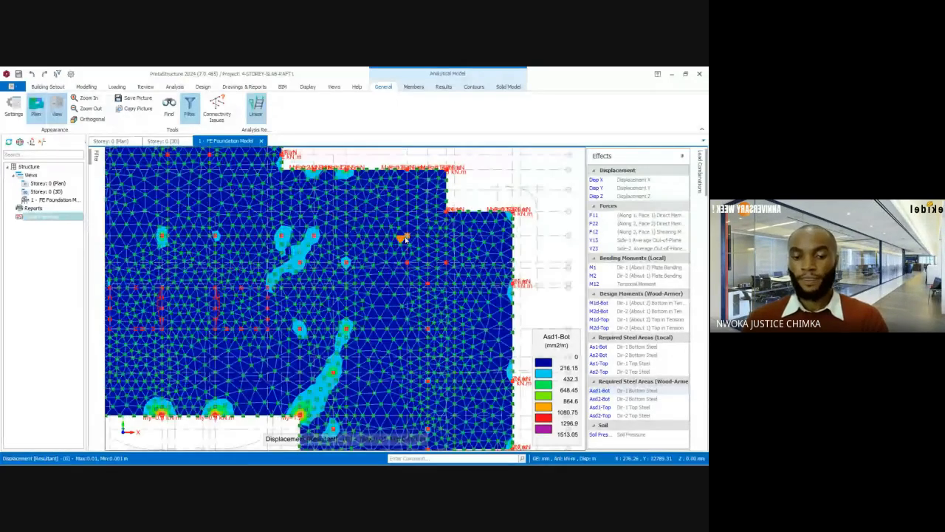
pyautogui.scroll(3, 402, 229)
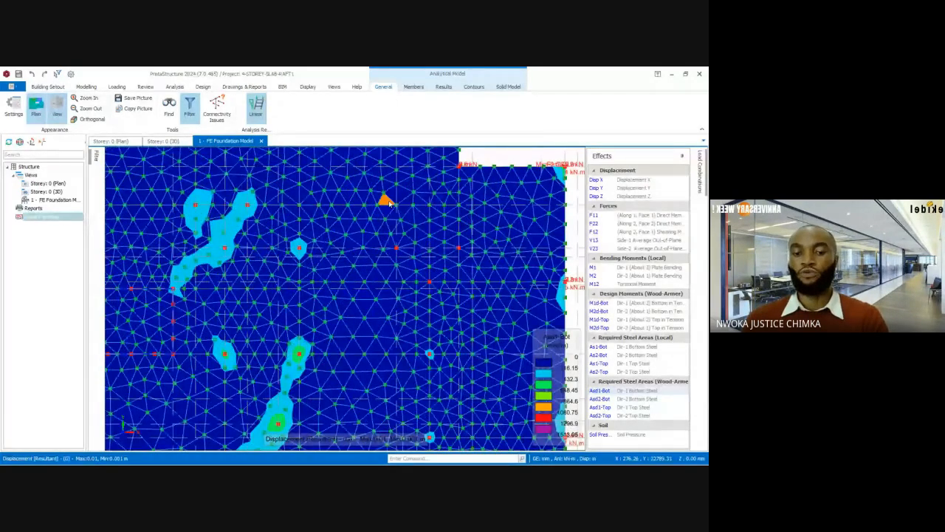
pyautogui.scroll(-3, 443, 266)
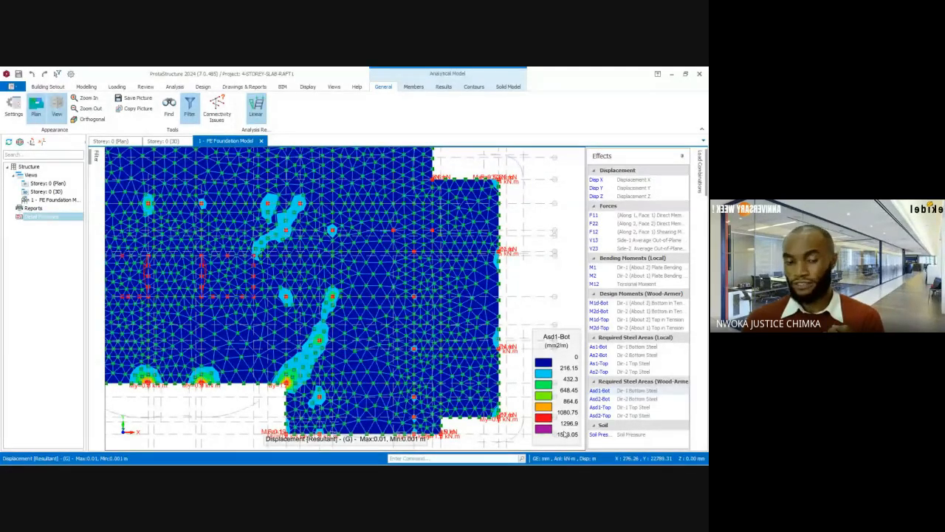
pyautogui.scroll(5, 459, 353)
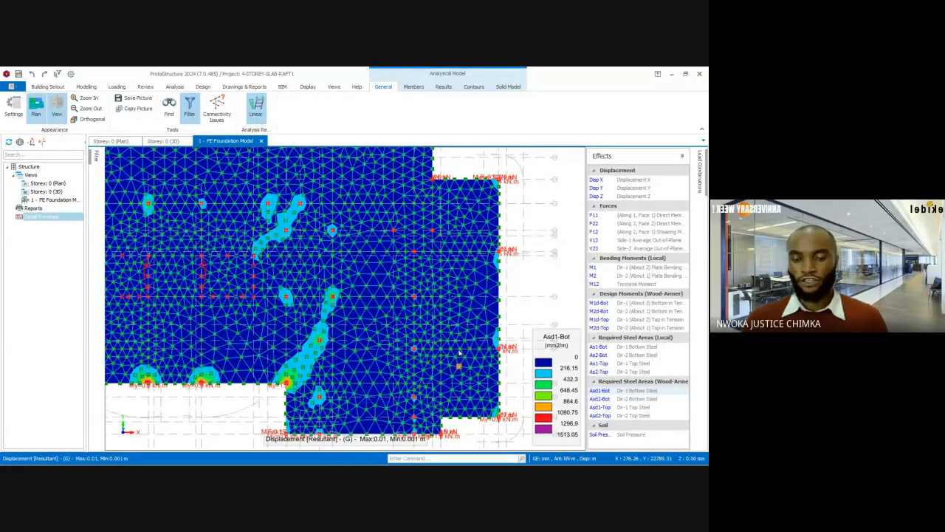
pyautogui.scroll(6, 497, 375)
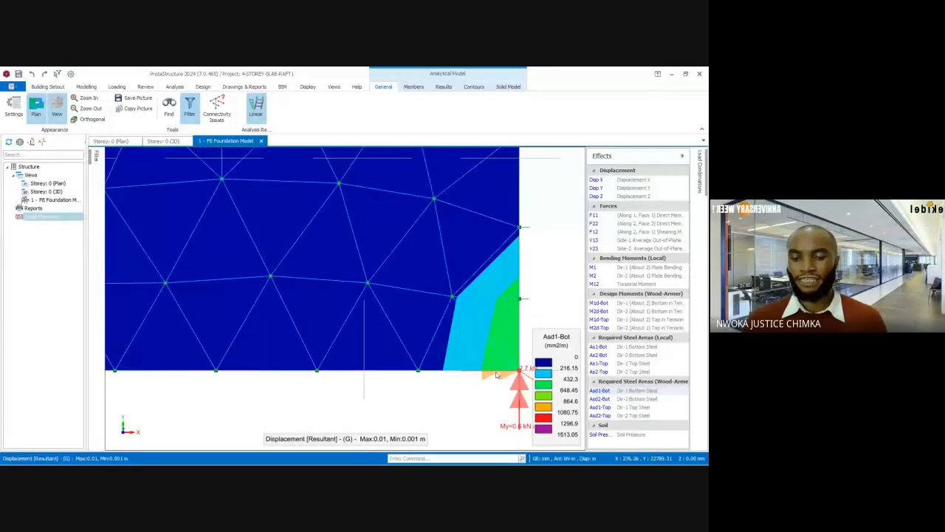
# Examine the Asd1-Bot required steel contours at the raft's lower-right corner and the right inner corner of the lower-edge recess.
pyautogui.scroll(-5, 359, 322)
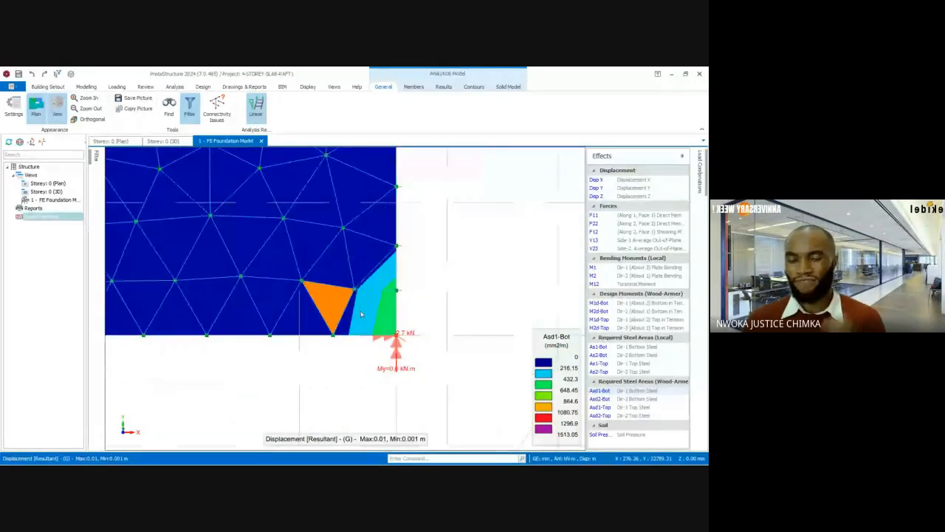
pyautogui.scroll(-3, 375, 303)
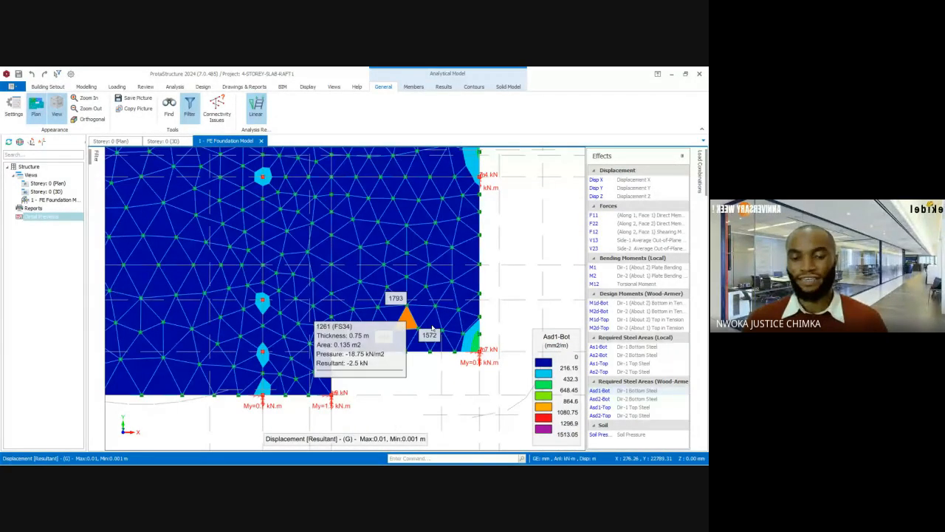
pyautogui.scroll(-2, 362, 257)
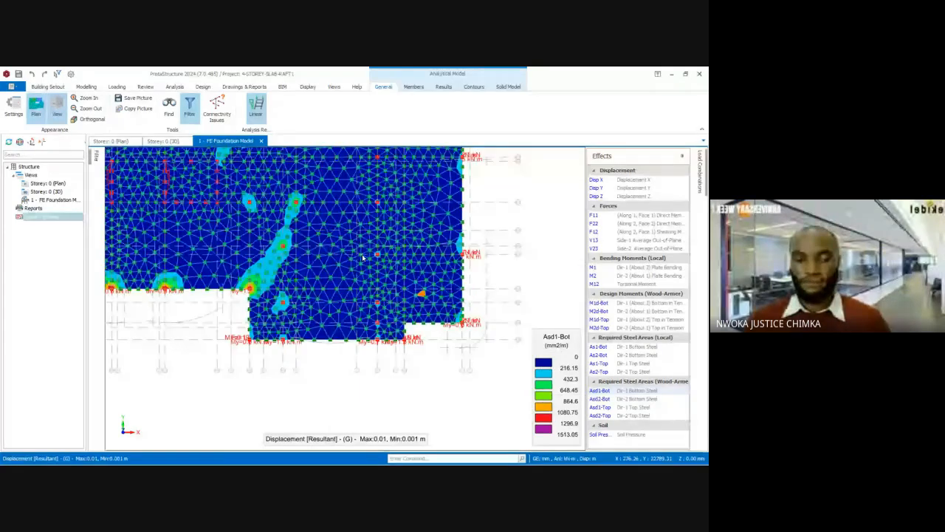
pyautogui.scroll(3, 362, 257)
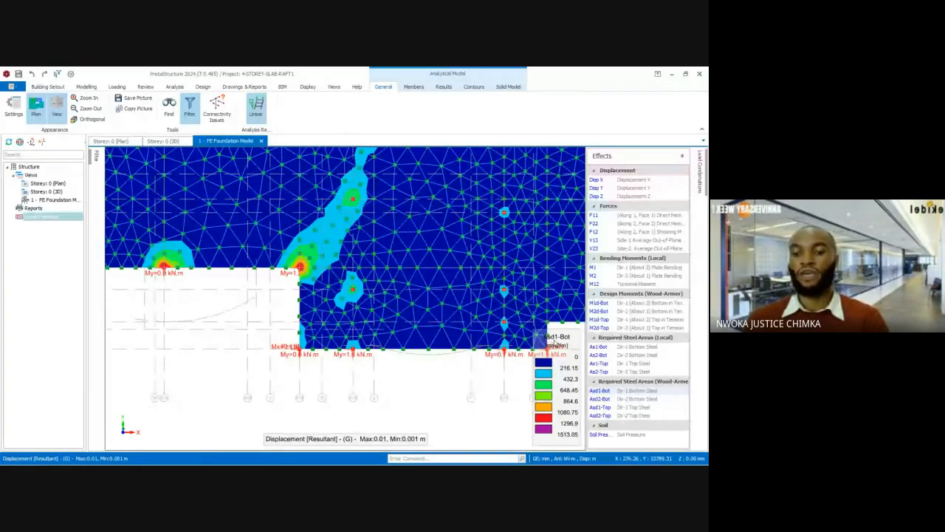
pyautogui.scroll(5, 377, 325)
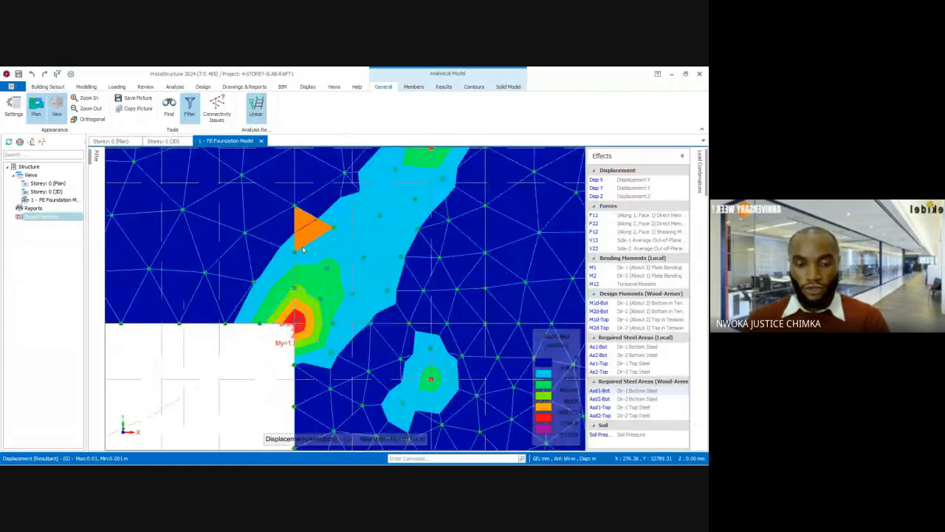
pyautogui.moveTo(295, 353)
pyautogui.scroll(5, 296, 353)
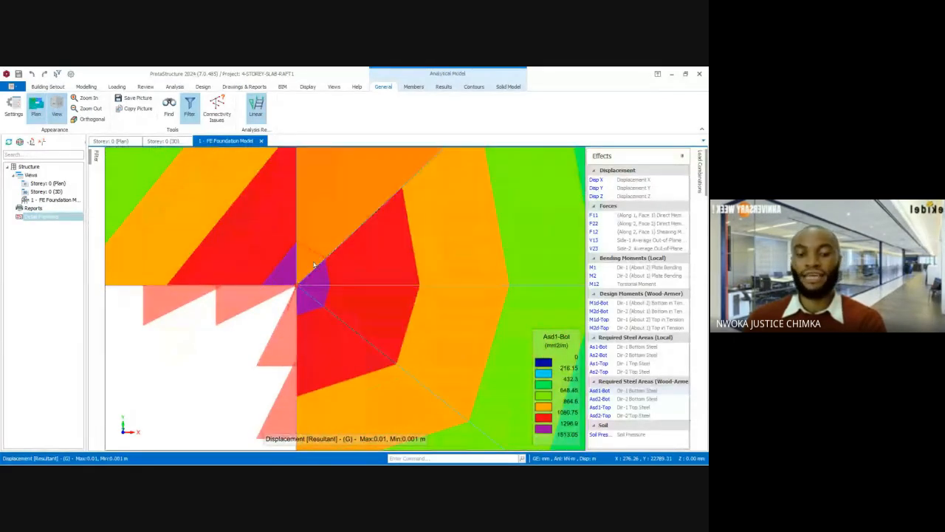
pyautogui.moveTo(320, 280)
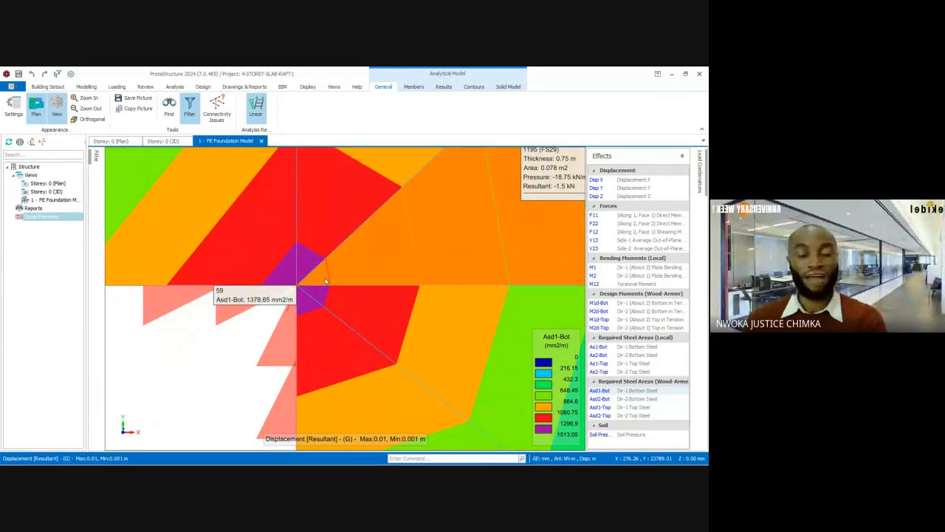
pyautogui.scroll(-3, 320, 280)
# Inspect the Asd1-Bot nodal values around the right-hand column support on the recess's upper edge.
pyautogui.scroll(5, 291, 252)
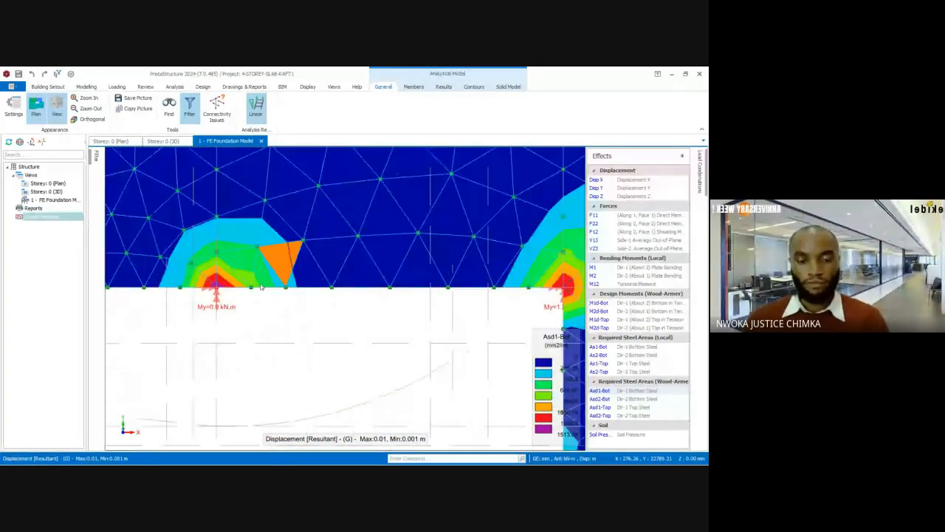
pyautogui.scroll(-2, 186, 303)
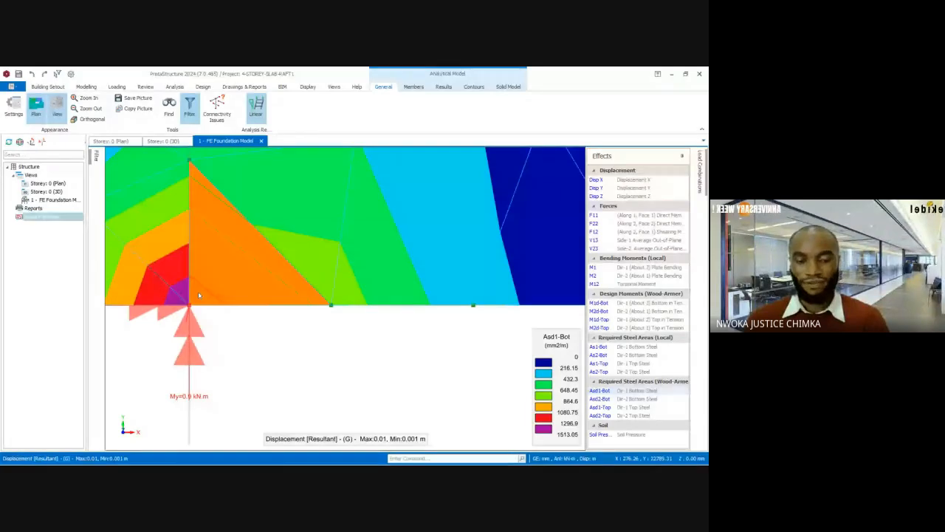
pyautogui.moveTo(197, 293)
pyautogui.moveTo(198, 294); pyautogui.dragTo(273, 283, button='middle')
pyautogui.scroll(-4, 273, 283)
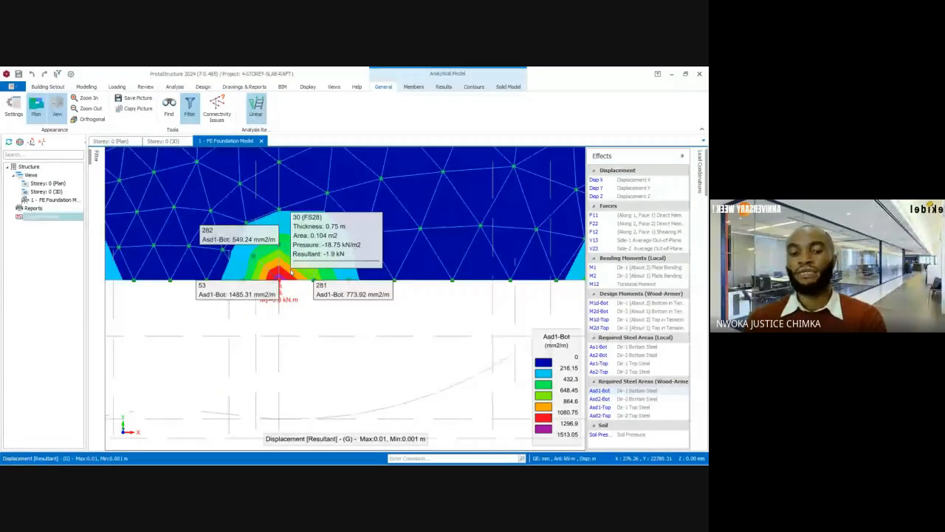
pyautogui.moveTo(298, 248)
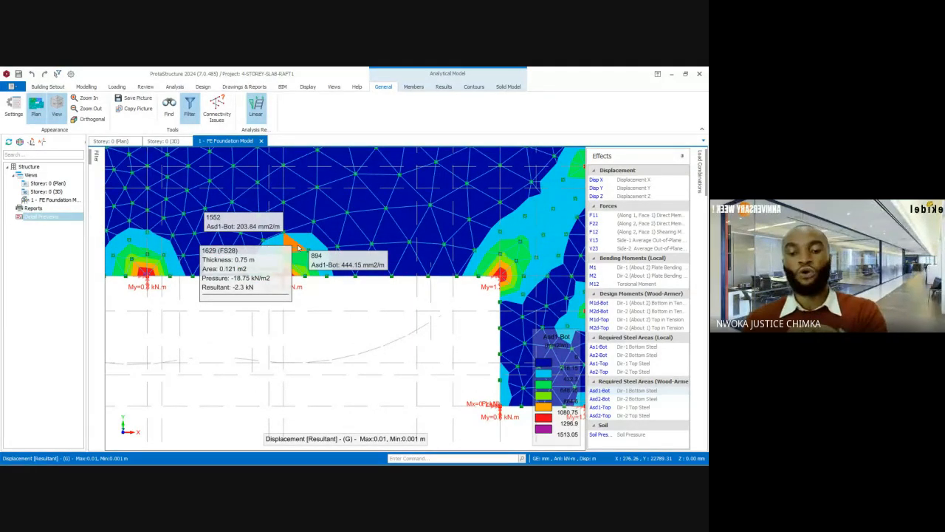
pyautogui.scroll(-3, 299, 248)
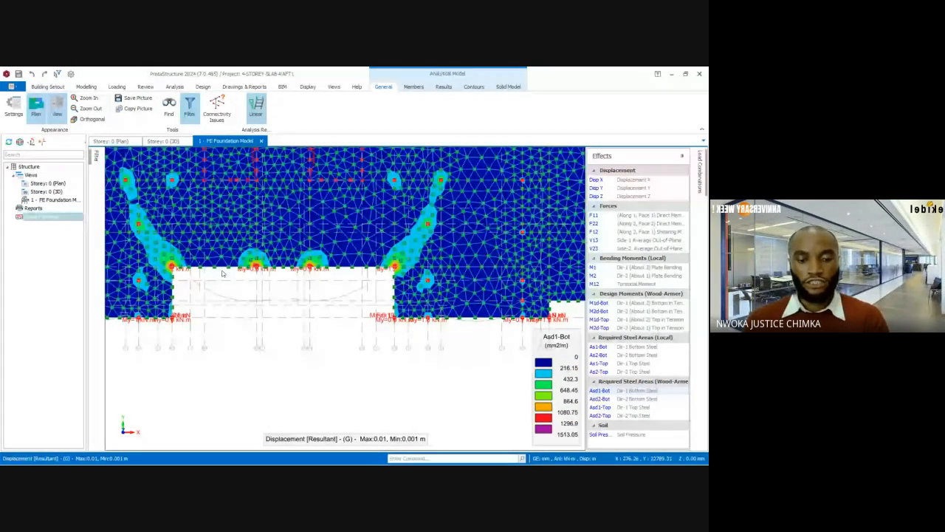
# Examine the Asd1-Bot steel peaks at the left-hand column support on the recess edge and at the recess's left inner corner.
pyautogui.scroll(3, 286, 263)
pyautogui.scroll(5, 295, 263)
pyautogui.scroll(-5, 428, 277)
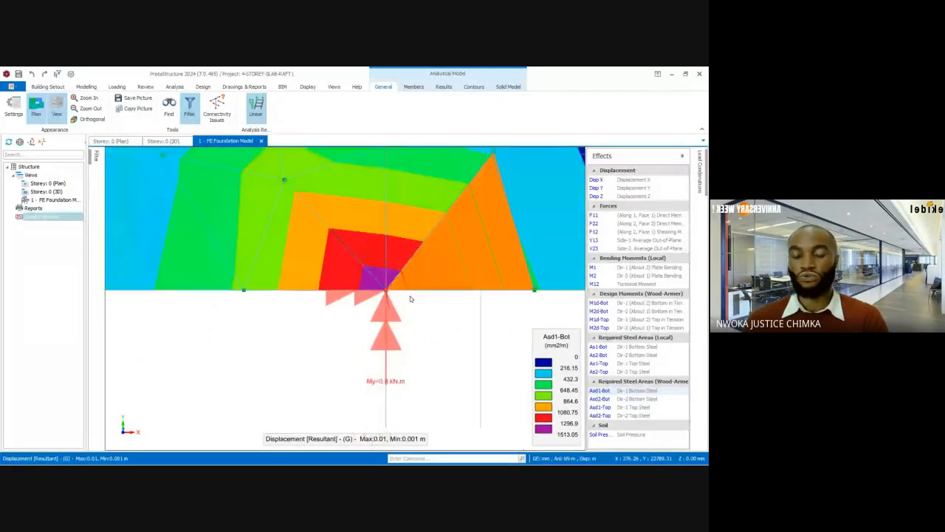
pyautogui.scroll(-3, 428, 276)
pyautogui.scroll(4, 294, 282)
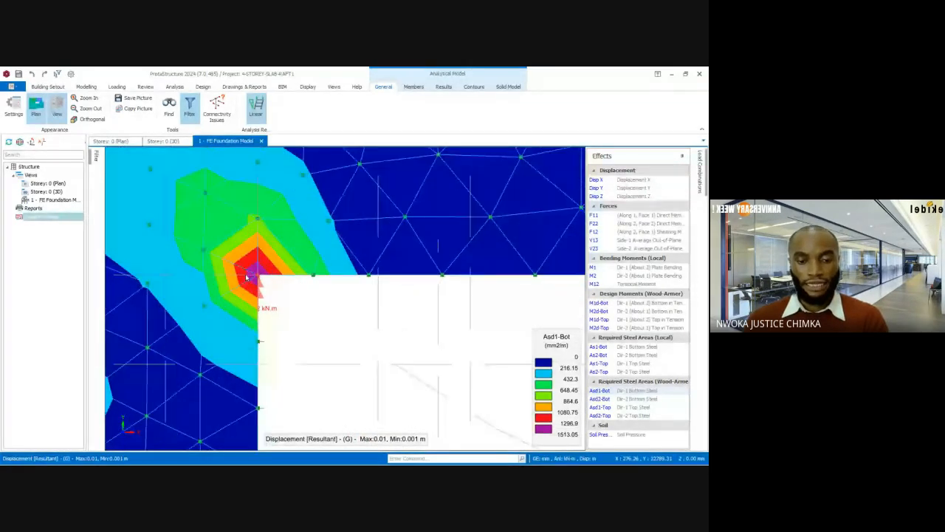
pyautogui.scroll(5, 251, 274)
pyautogui.scroll(-2, 295, 267)
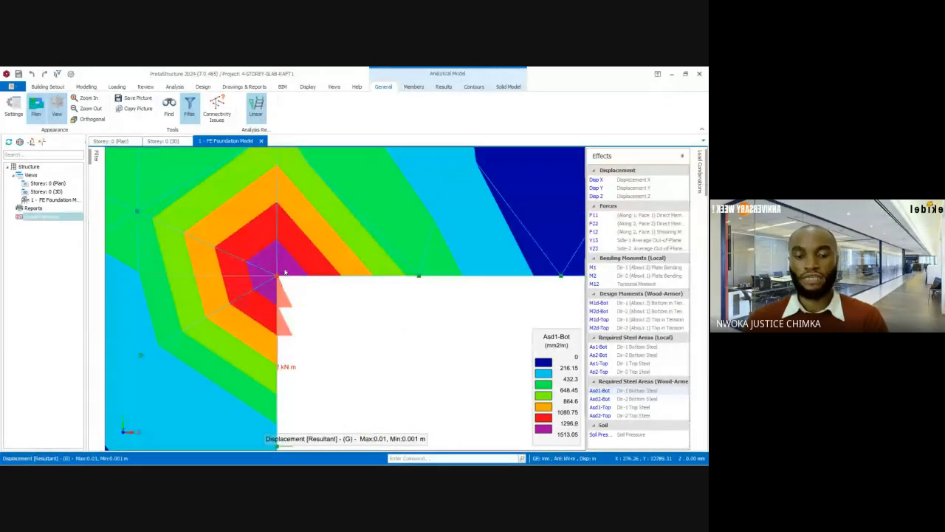
# Examine the Asd1-Bot contours at the isolated column and the bottom-edge column support in the raft area left of the recess.
pyautogui.scroll(-4, 301, 266)
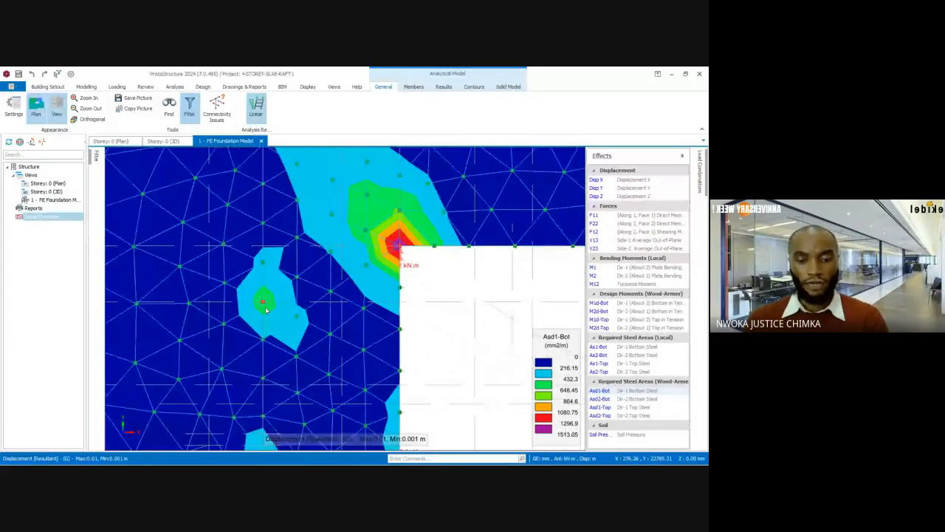
pyautogui.scroll(5, 260, 296)
pyautogui.scroll(-3, 274, 272)
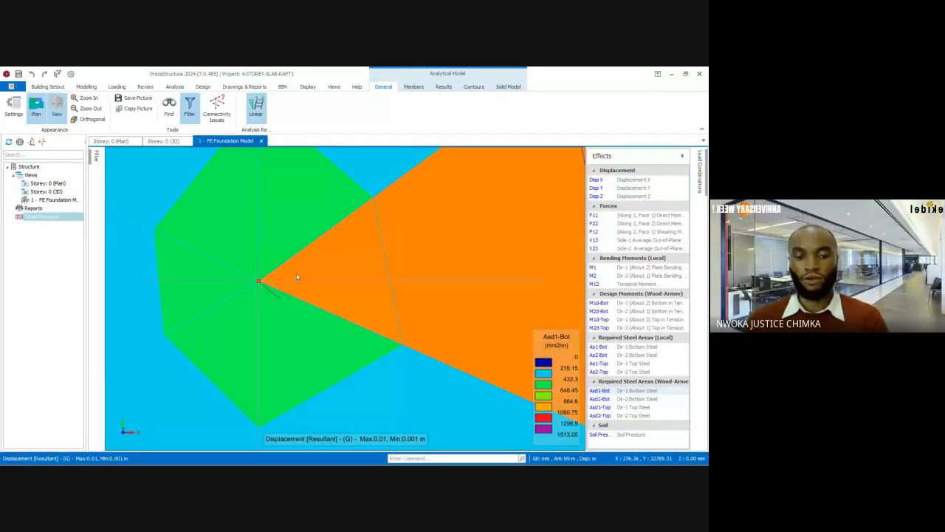
pyautogui.scroll(-3, 284, 268)
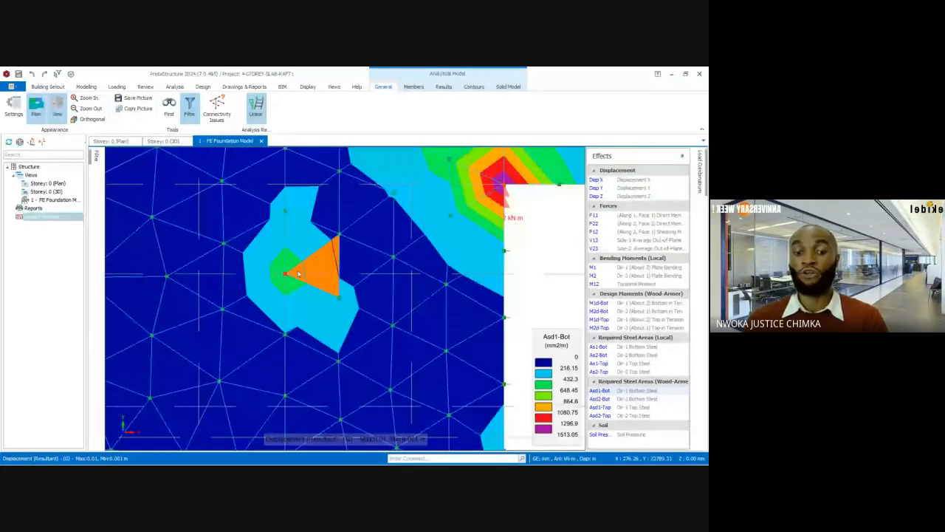
pyautogui.scroll(-4, 288, 269)
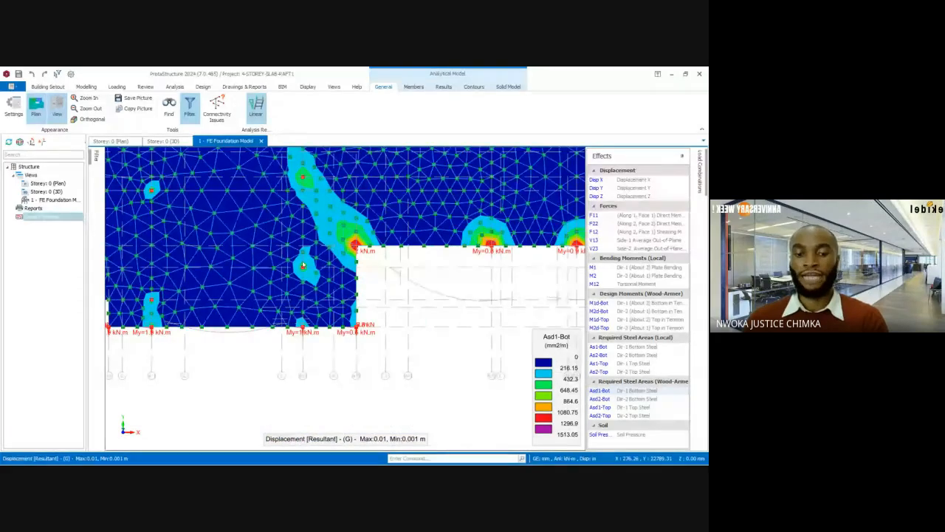
pyautogui.scroll(5, 315, 363)
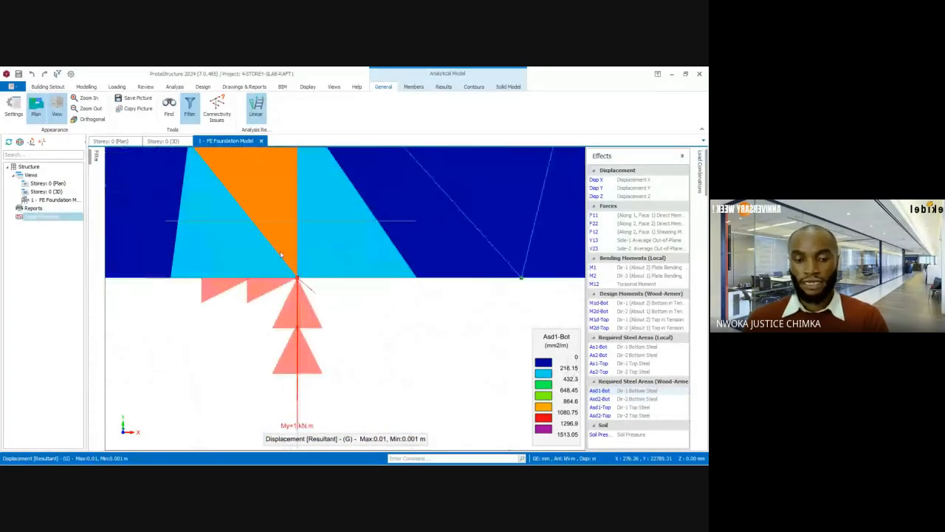
pyautogui.scroll(-3, 329, 260)
pyautogui.scroll(-3, 330, 261)
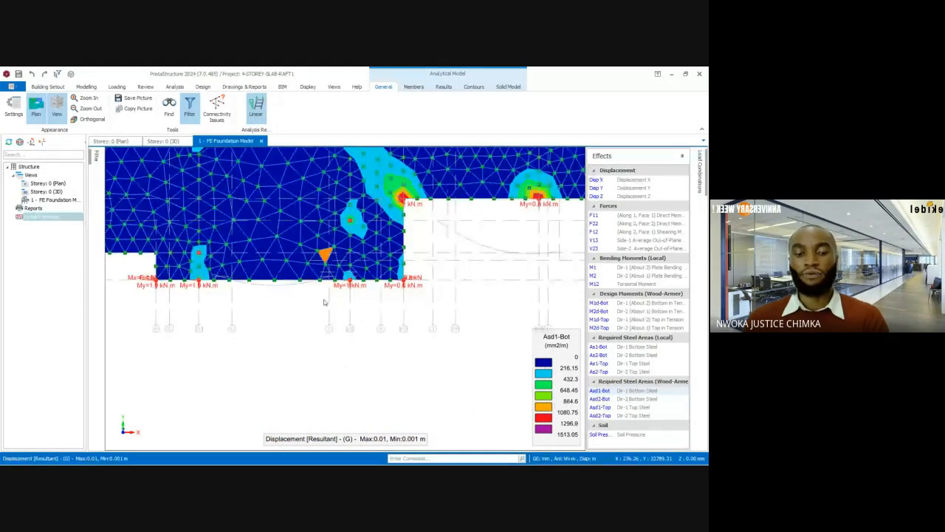
pyautogui.scroll(3, 322, 310)
pyautogui.scroll(-3, 271, 336)
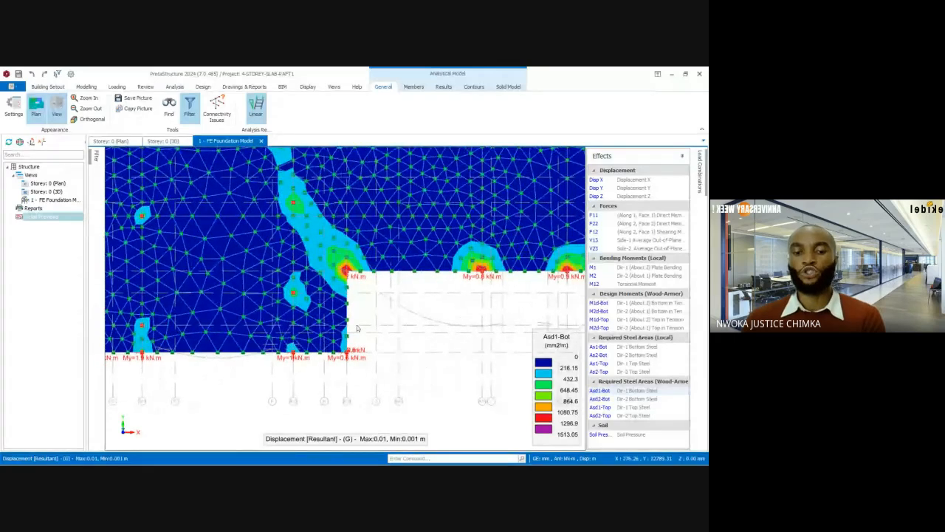
pyautogui.scroll(3, 327, 321)
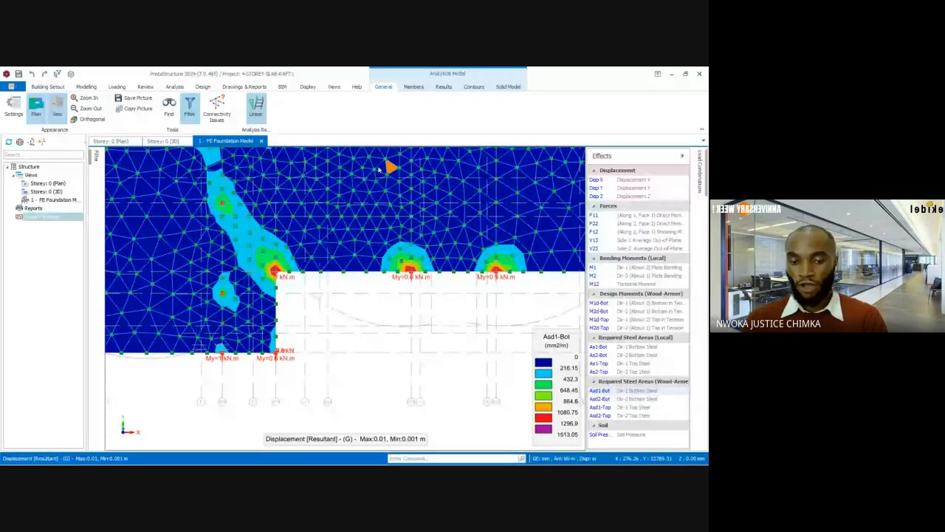
# Switch to the Google Meet window, admit the waiting participant, and return to ProtaStructure.
pyautogui.moveTo(377, 453)
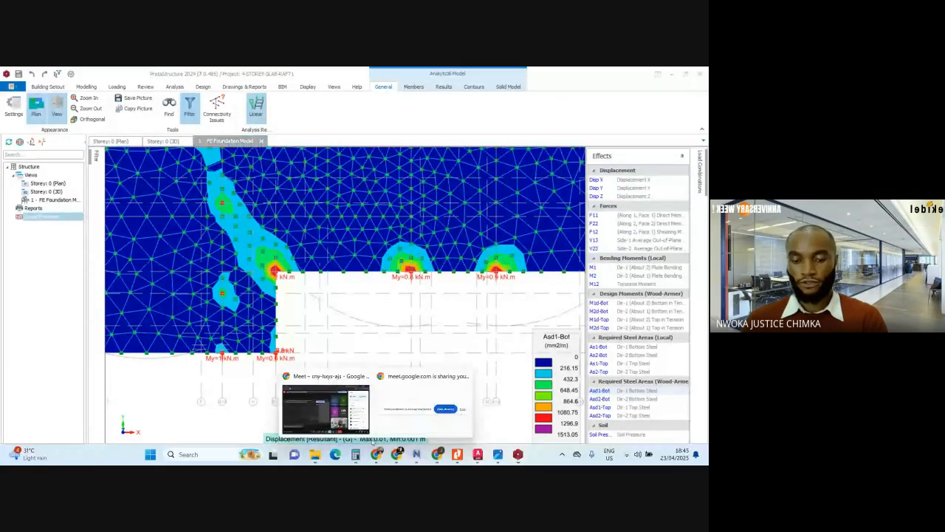
pyautogui.click(376, 408)
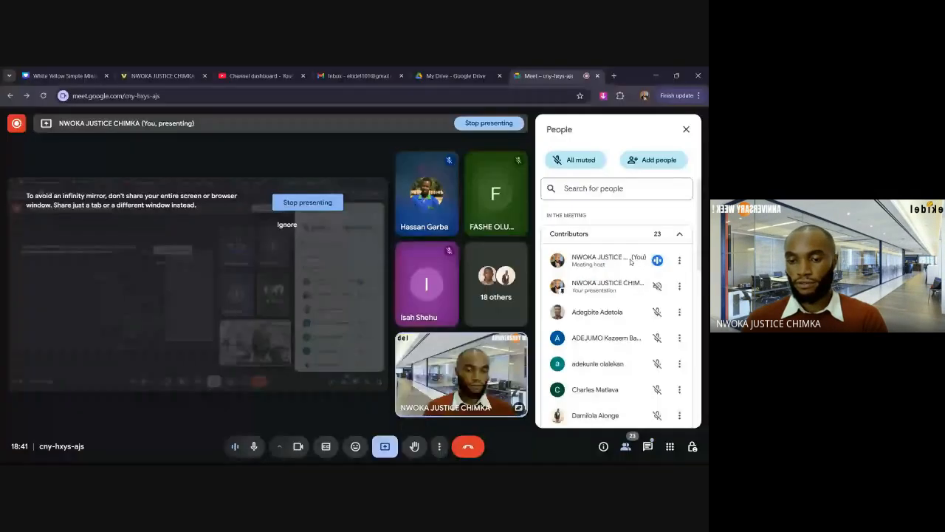
pyautogui.click(651, 279)
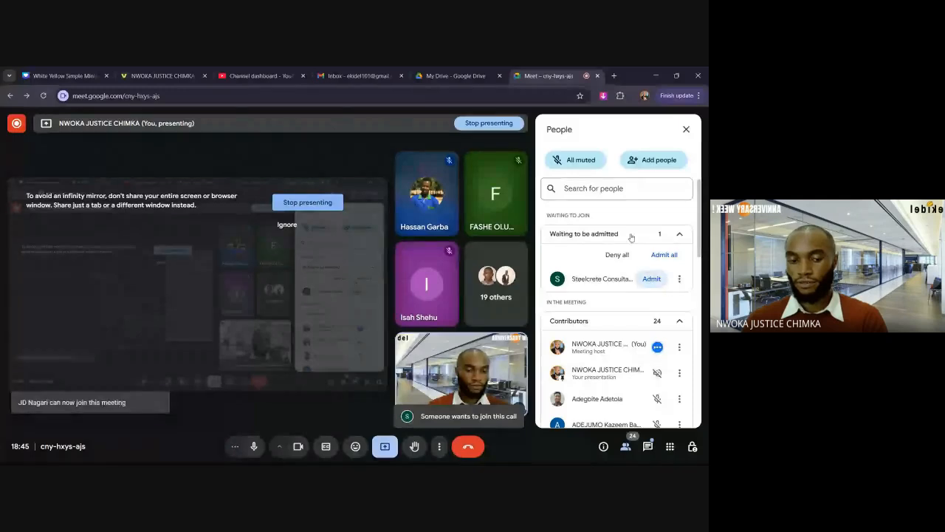
pyautogui.click(662, 75)
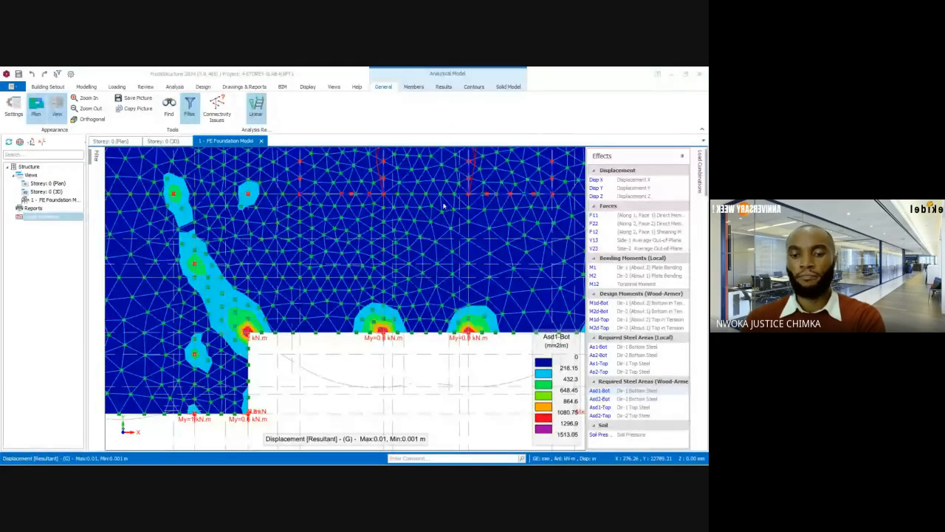
# Switch to Google Meet again, confirm admitting all waiting participants, and return to ProtaStructure.
pyautogui.moveTo(443, 205)
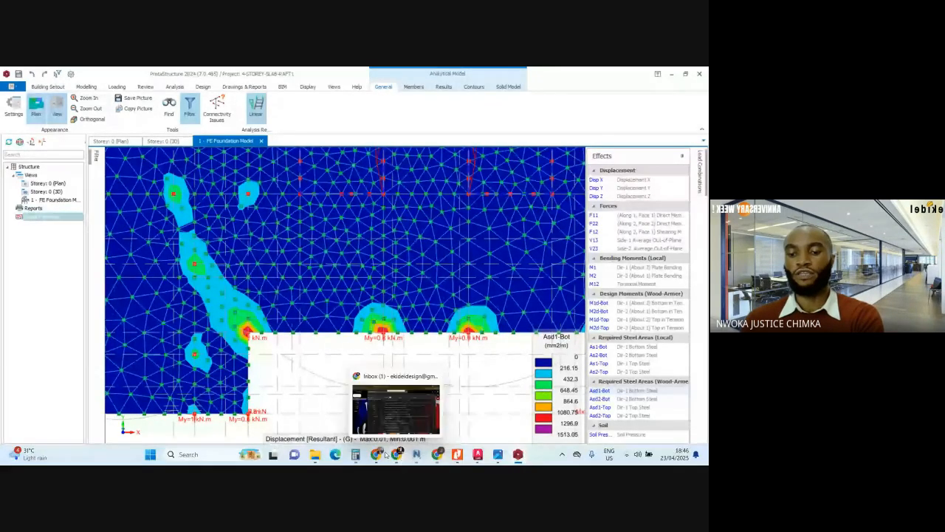
pyautogui.click(385, 455)
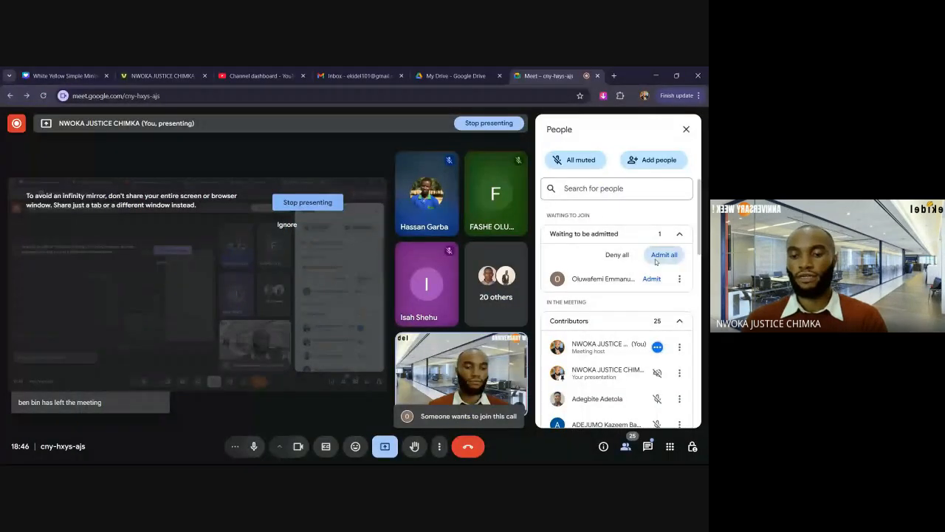
pyautogui.click(664, 254)
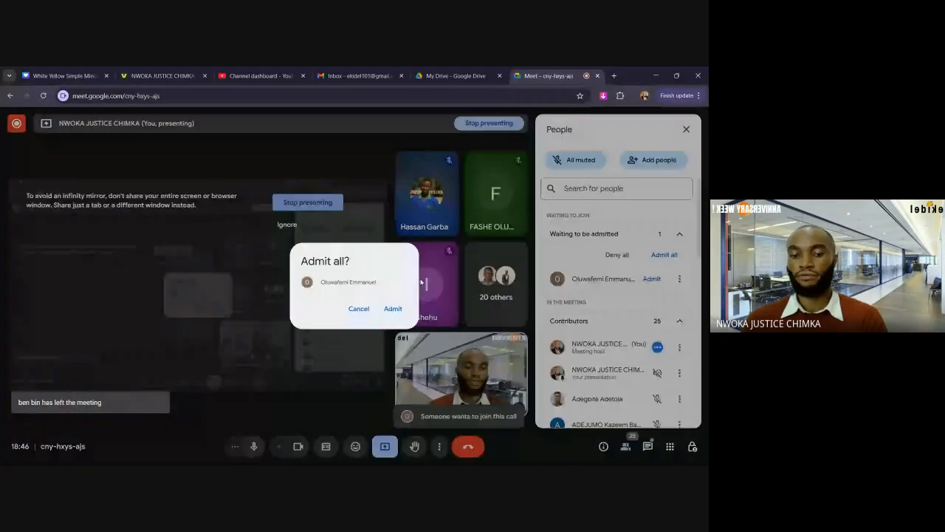
pyautogui.click(393, 308)
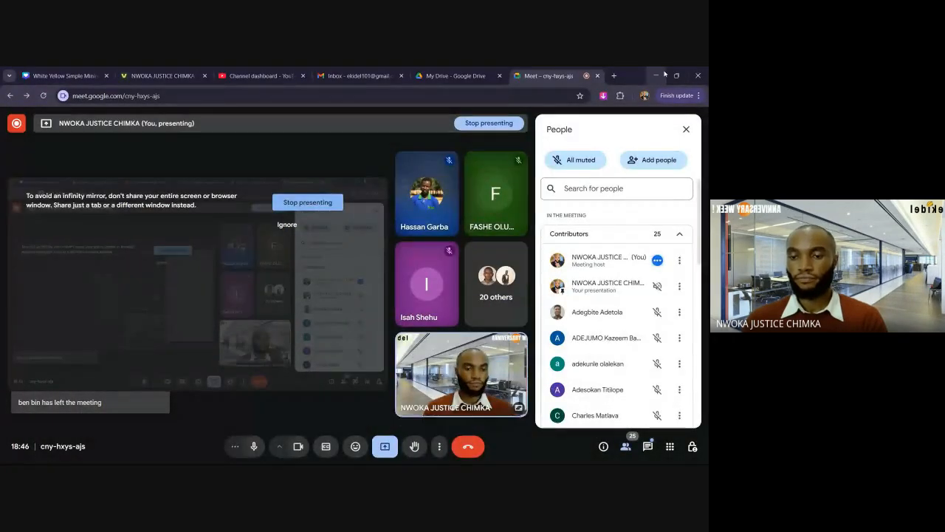
pyautogui.click(656, 75)
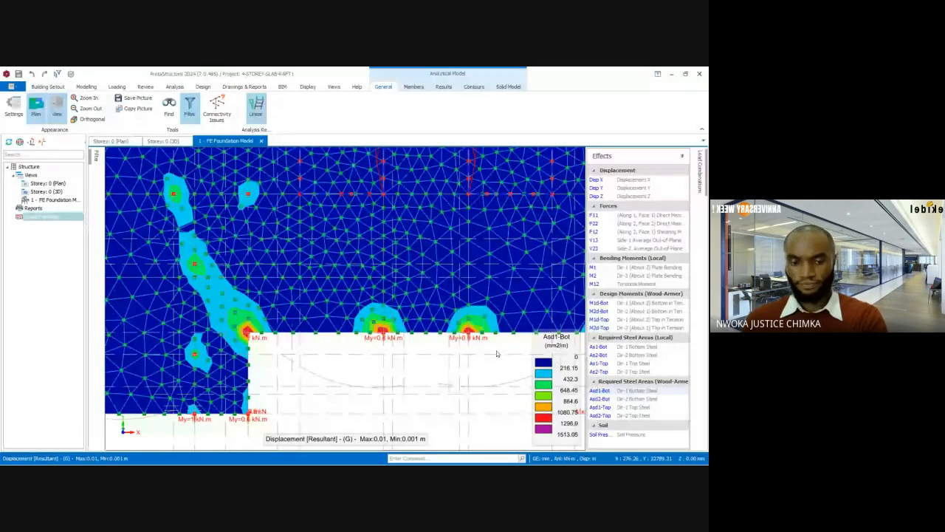
# Read the Asd1-Bot values of the shell element above the right-hand column support on the recess edge.
pyautogui.scroll(2, 497, 354)
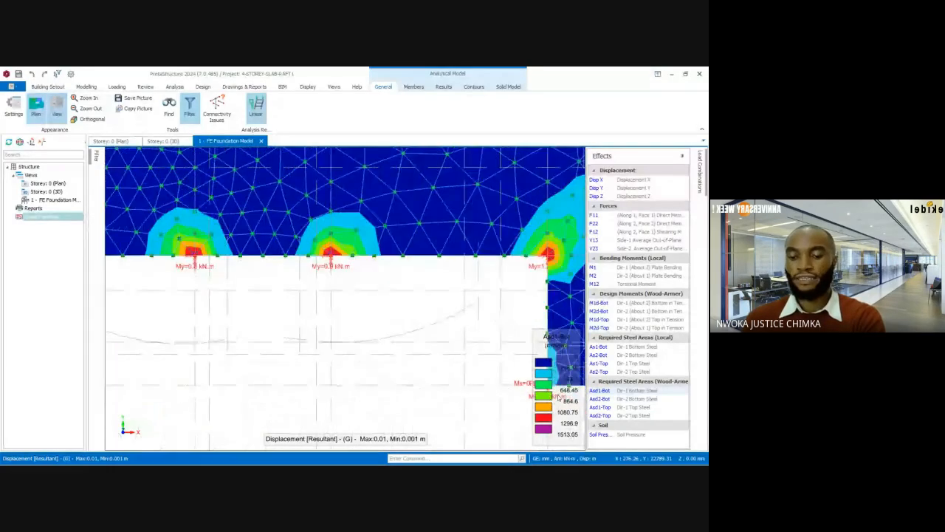
pyautogui.moveTo(559, 398); pyautogui.dragTo(558, 397, button='middle')
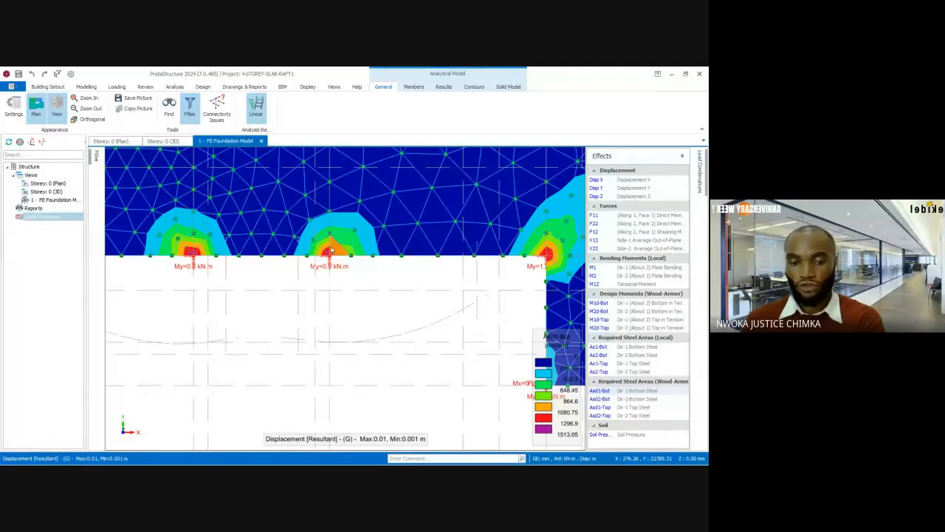
pyautogui.moveTo(328, 247)
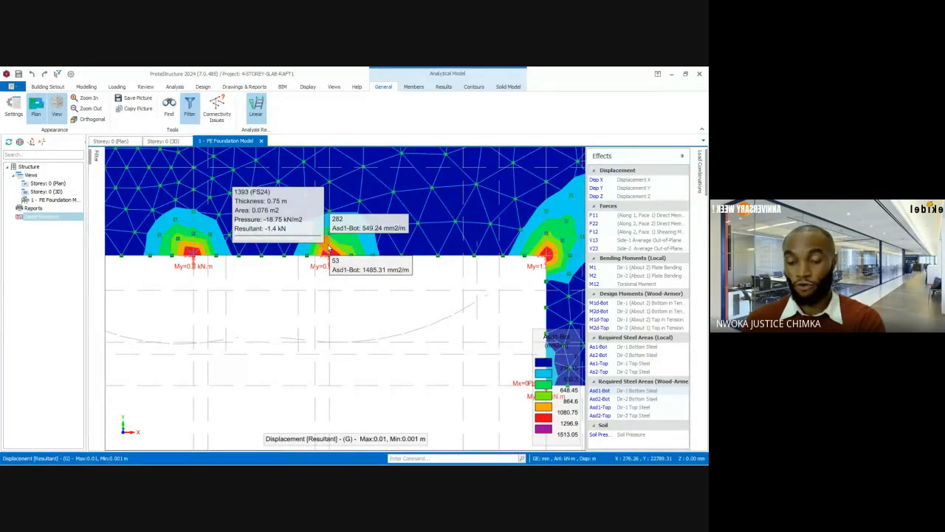
# Examine the Asd1-Bot values of the shell elements meeting at the recess-edge column support, and minimize ProtaStructure.
pyautogui.scroll(5, 329, 247)
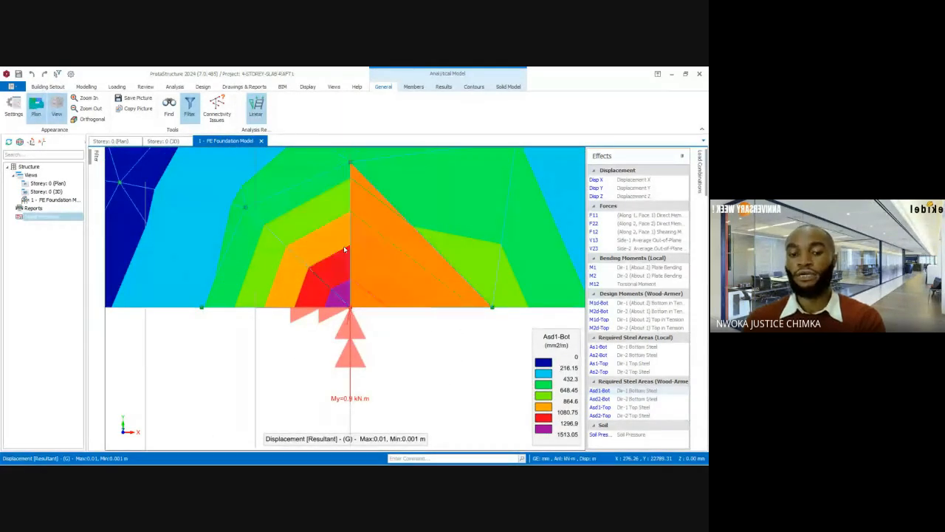
pyautogui.moveTo(397, 269)
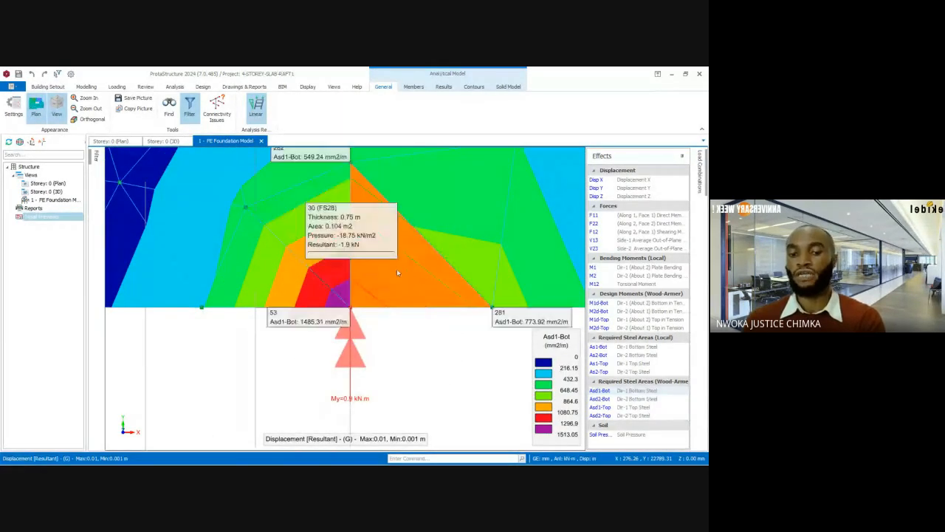
pyautogui.scroll(-3, 357, 253)
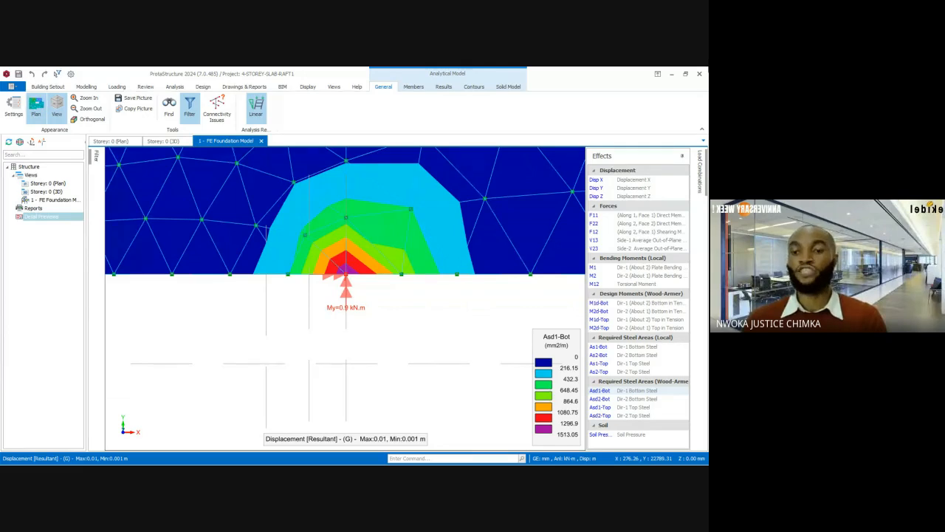
pyautogui.click(671, 74)
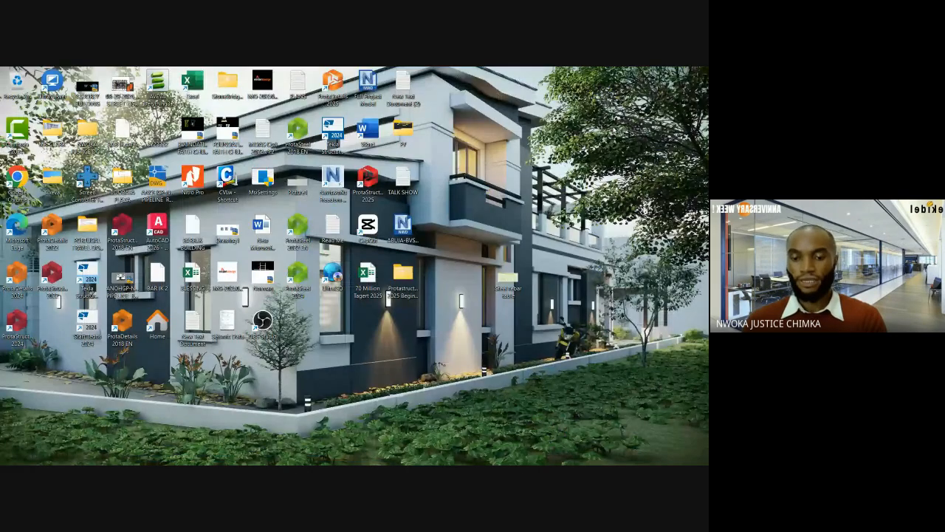
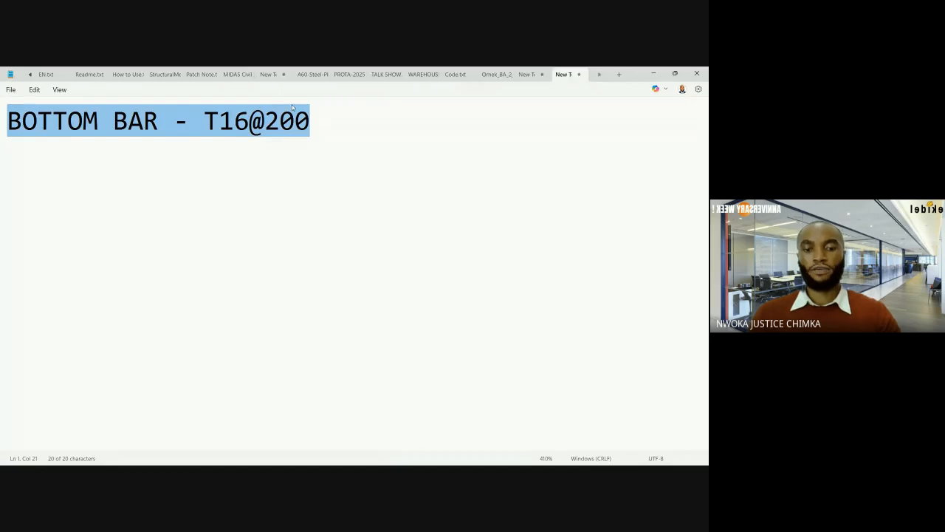
# Add a second line reading "BOTTOM BAR - T16@150" below the existing bottom bar line in the Notepad note.
pyautogui.press('Return')
pyautogui.write('BOTTOM BAR - T16@200')
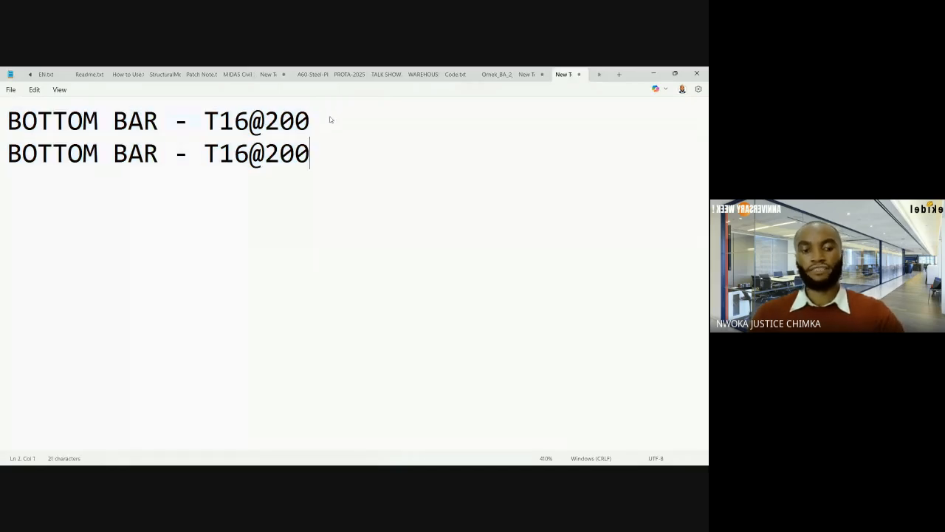
pyautogui.click(264, 153)
pyautogui.moveTo(266, 153); pyautogui.dragTo(333, 159)
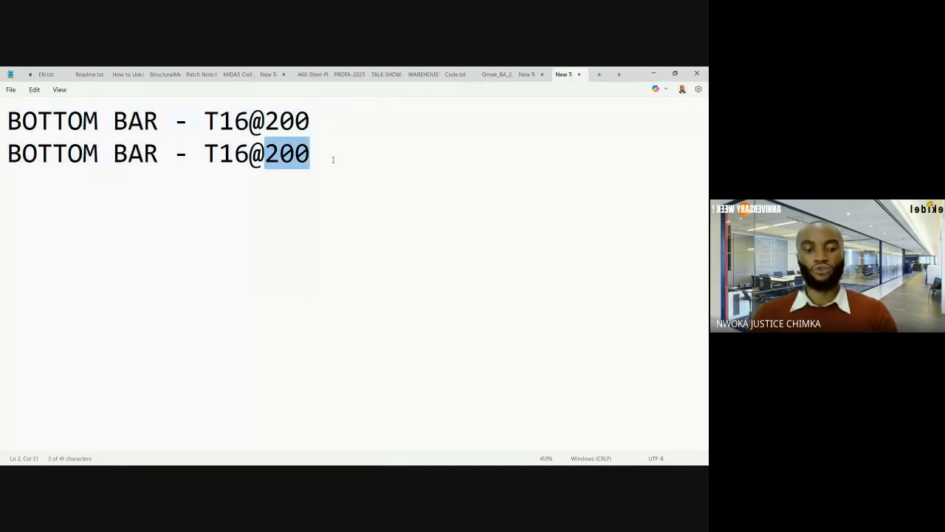
pyautogui.write('17')
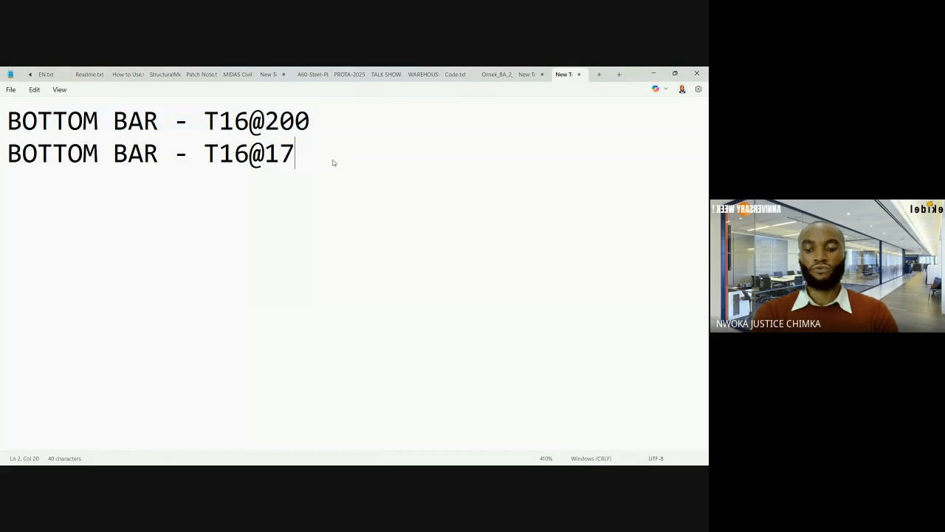
pyautogui.press('BackSpace')
pyautogui.write('50')
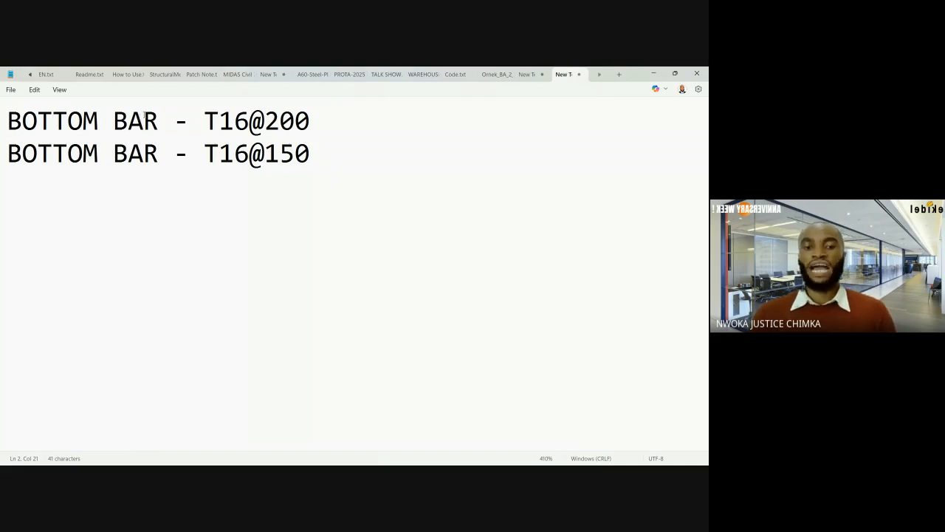
# Delete the "BOTTOM BAR - T16@200" line and its leftover blank line from the note.
pyautogui.click(252, 121)
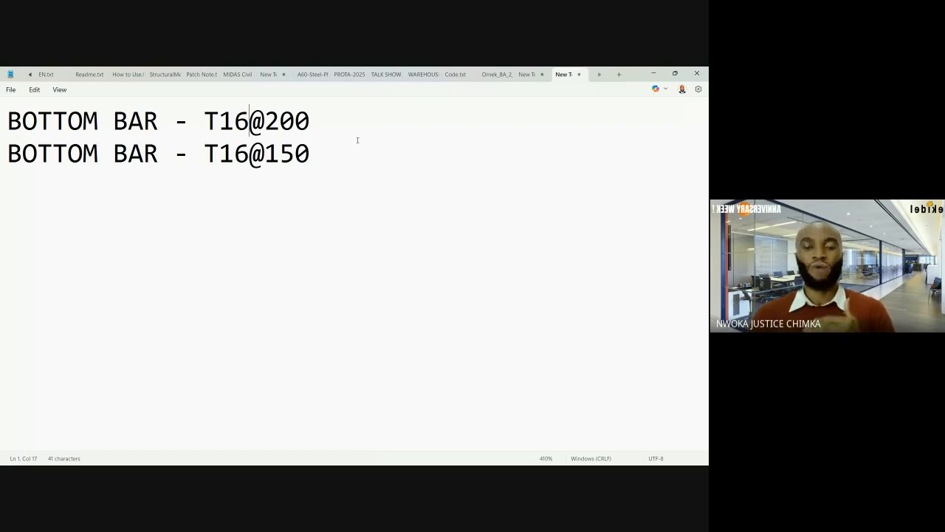
pyautogui.moveTo(317, 122); pyautogui.dragTo(295, 127)
pyautogui.click(321, 157)
pyautogui.moveTo(321, 157); pyautogui.dragTo(7, 156)
pyautogui.moveTo(335, 119); pyautogui.dragTo(10, 124)
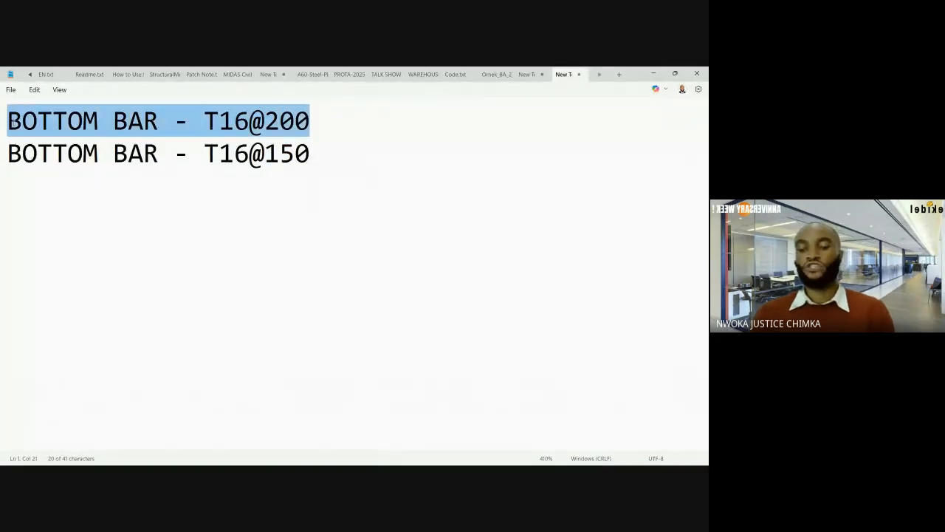
pyautogui.press('BackSpace')
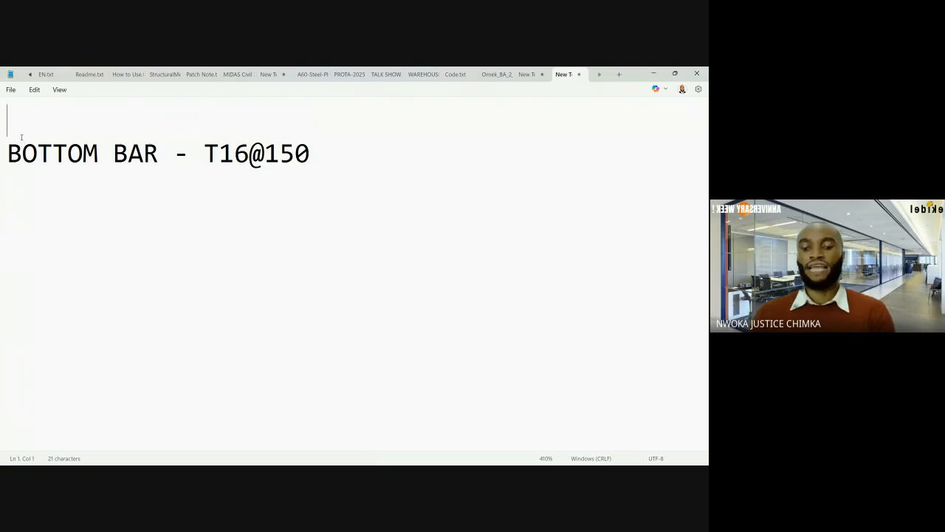
pyautogui.press('Delete')
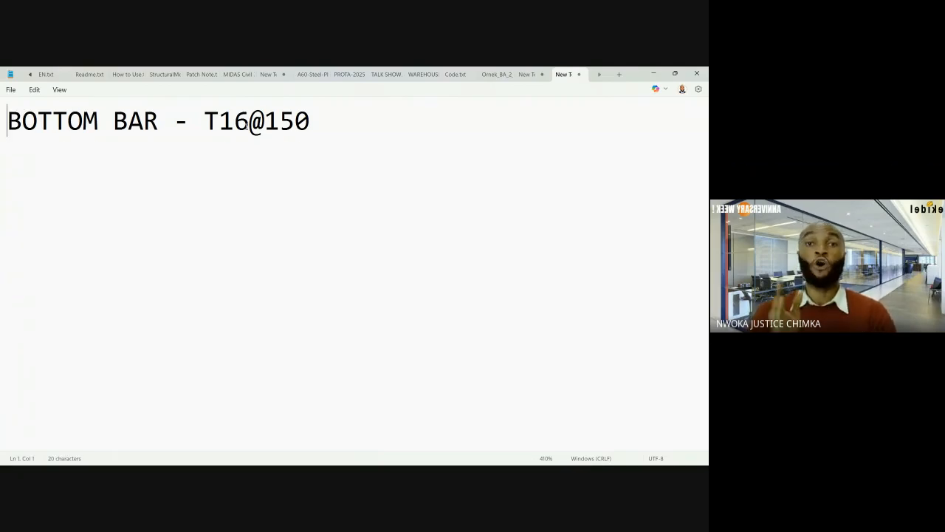
pyautogui.click(313, 122)
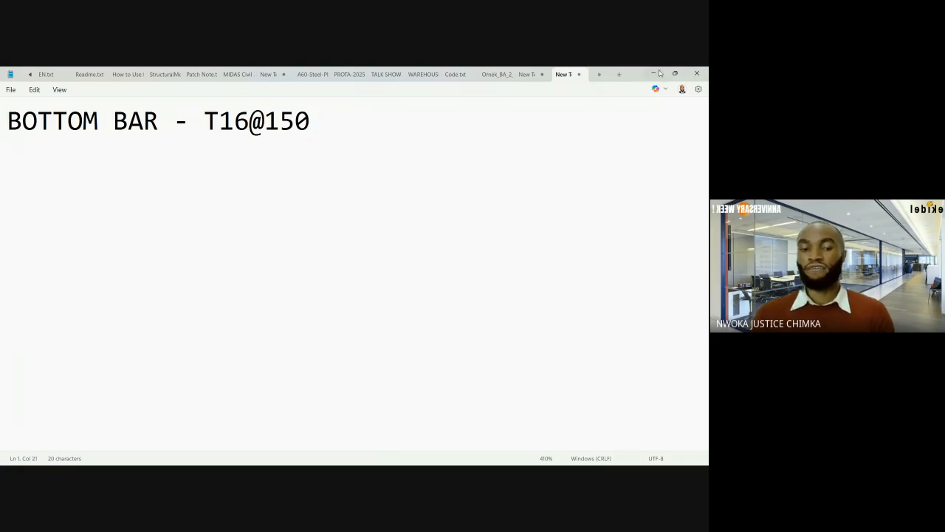
# Leave the note, check the participants in the Google Meet window, and return to the FE foundation model in ProtaStructure.
pyautogui.click(660, 73)
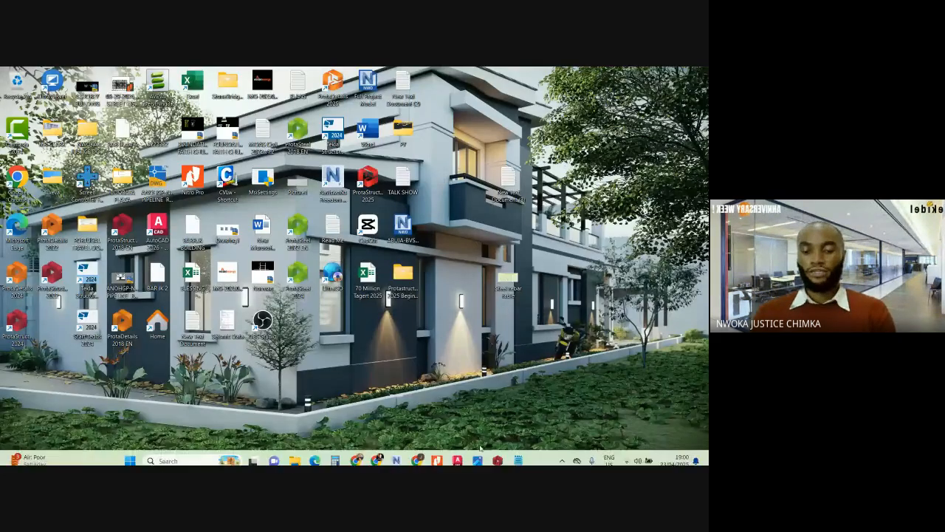
pyautogui.click(502, 460)
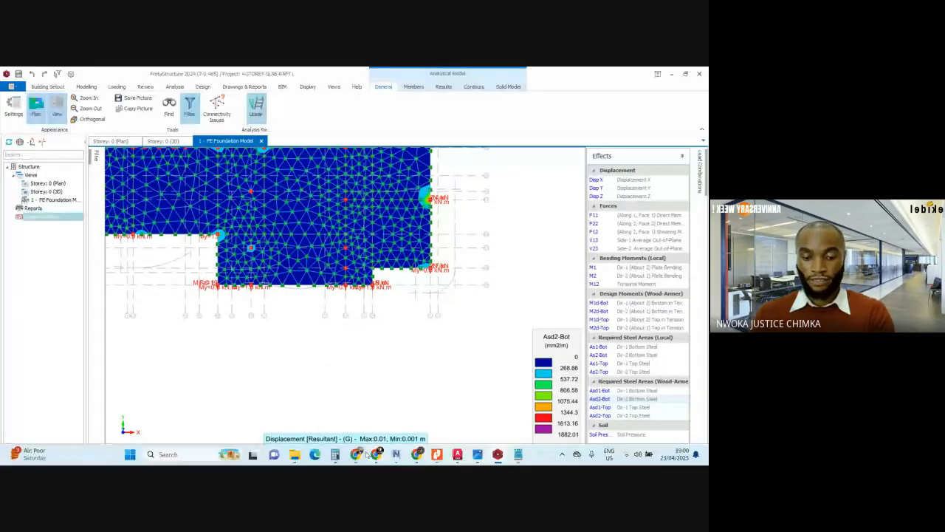
pyautogui.click(358, 457)
pyautogui.click(317, 414)
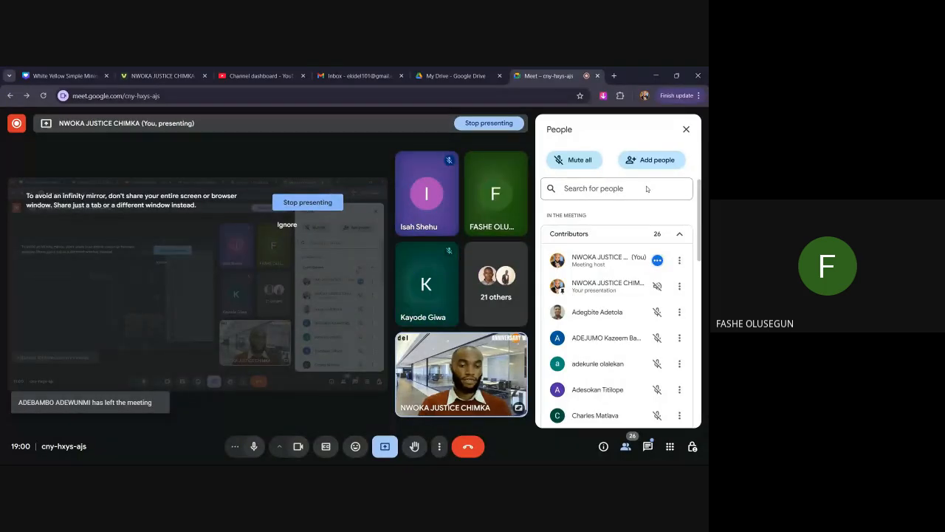
pyautogui.click(656, 76)
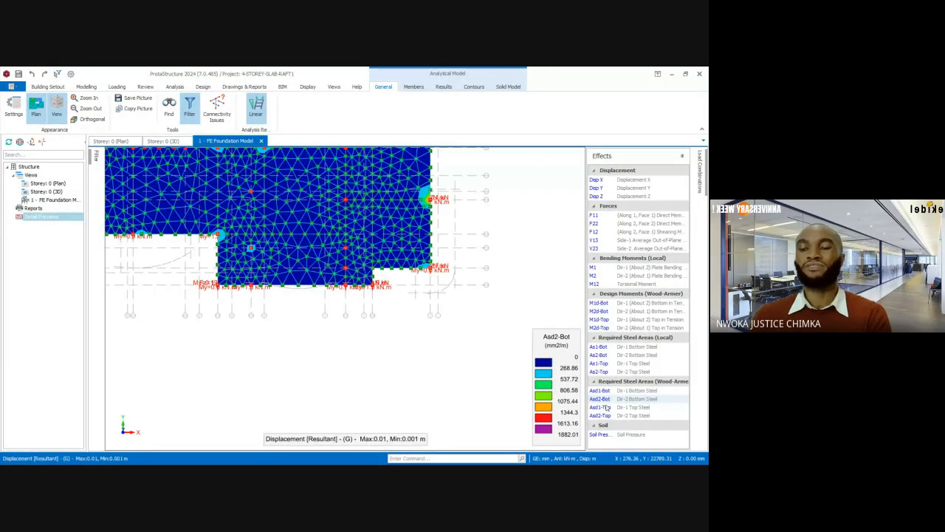
# Review the Asd2-Bot contours across the whole raft plan.
pyautogui.scroll(-4, 425, 328)
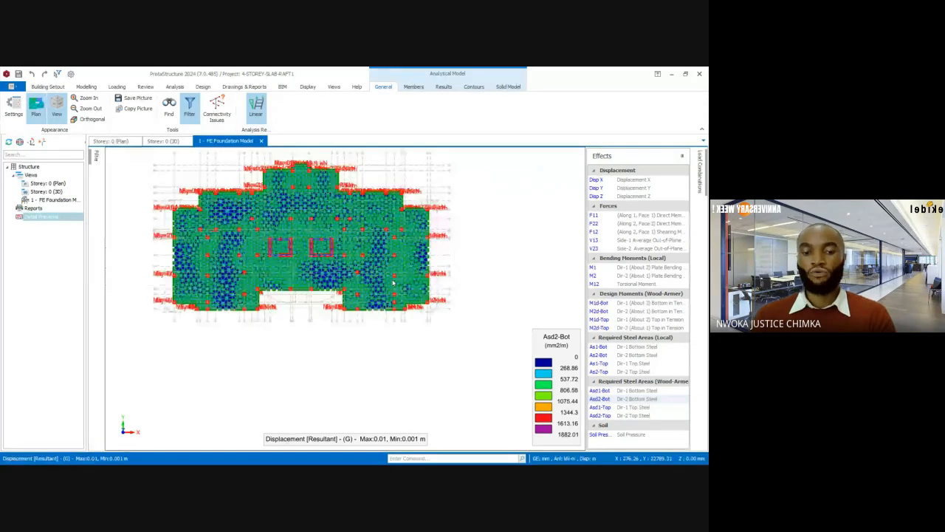
pyautogui.scroll(4, 313, 231)
pyautogui.scroll(-3, 460, 291)
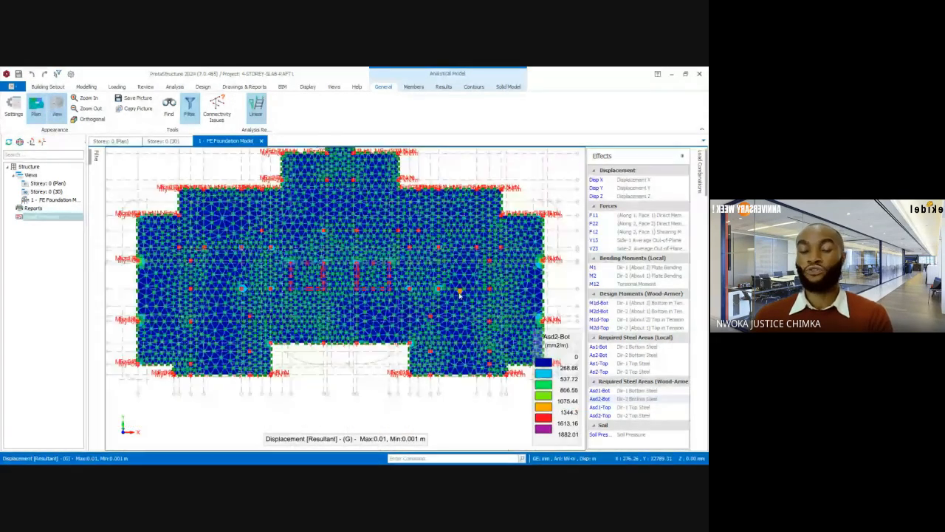
pyautogui.scroll(-1, 426, 263)
pyautogui.moveTo(426, 264); pyautogui.dragTo(424, 268, button='middle')
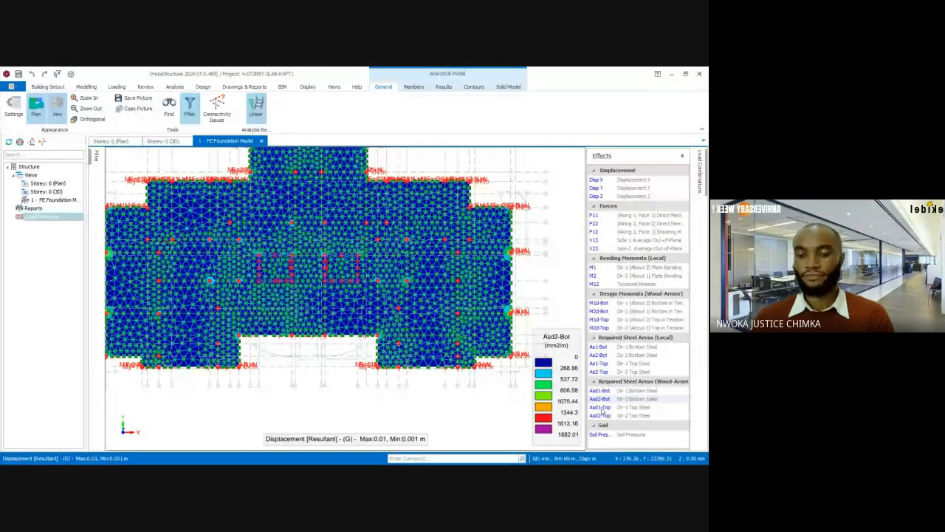
# Display the Asd1-Top contours for the raft and read the required top steel at a node in the left half.
pyautogui.click(600, 408)
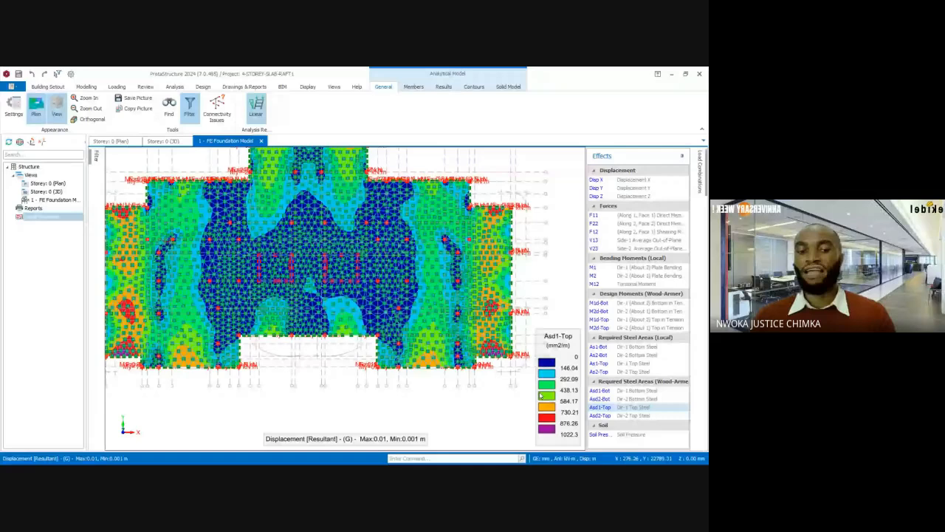
pyautogui.moveTo(230, 303); pyautogui.dragTo(271, 297, button='middle')
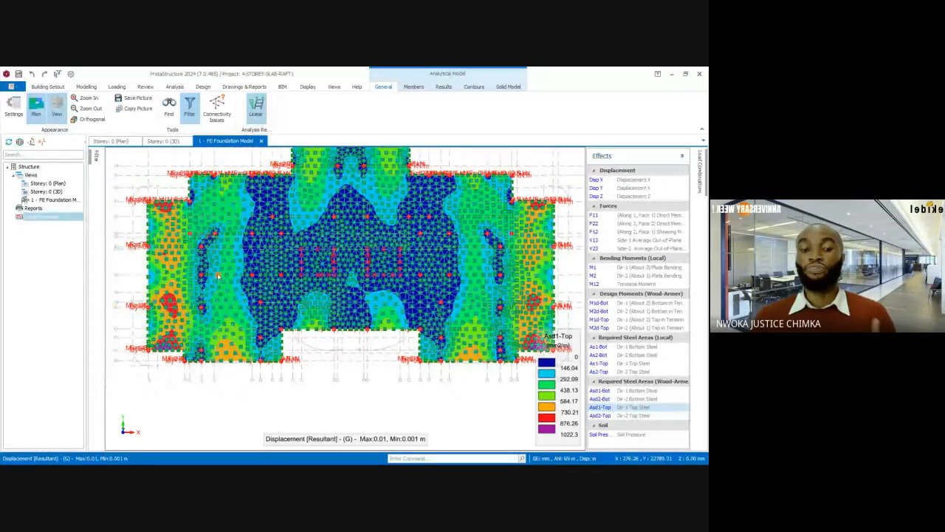
pyautogui.moveTo(218, 275)
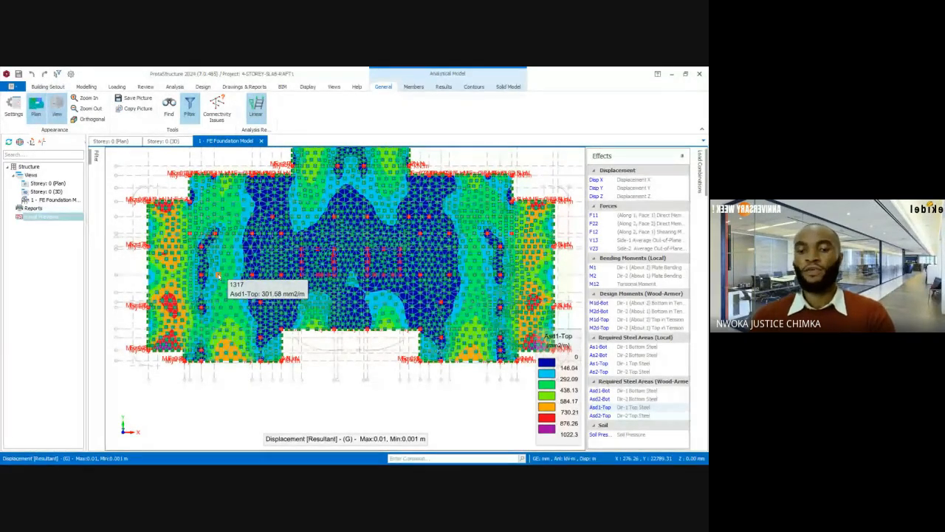
pyautogui.moveTo(280, 270)
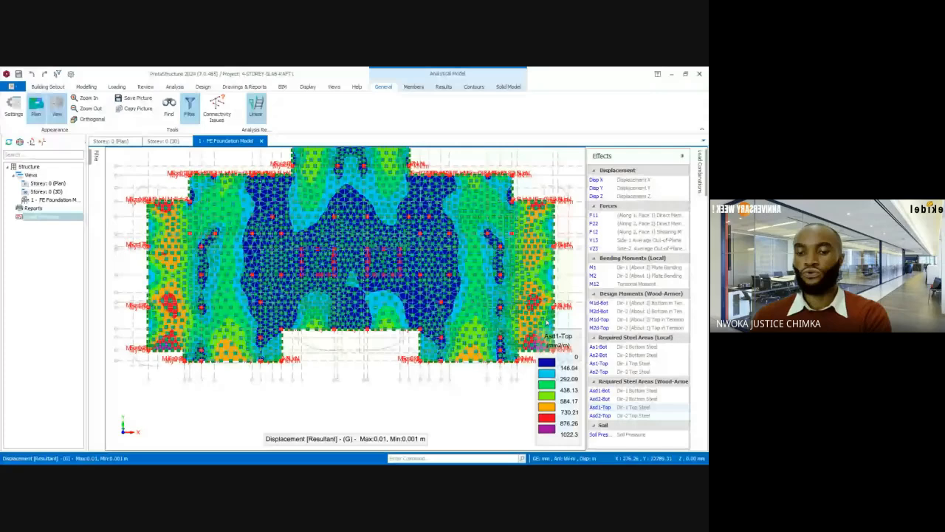
pyautogui.moveTo(547, 322); pyautogui.dragTo(512, 301, button='middle')
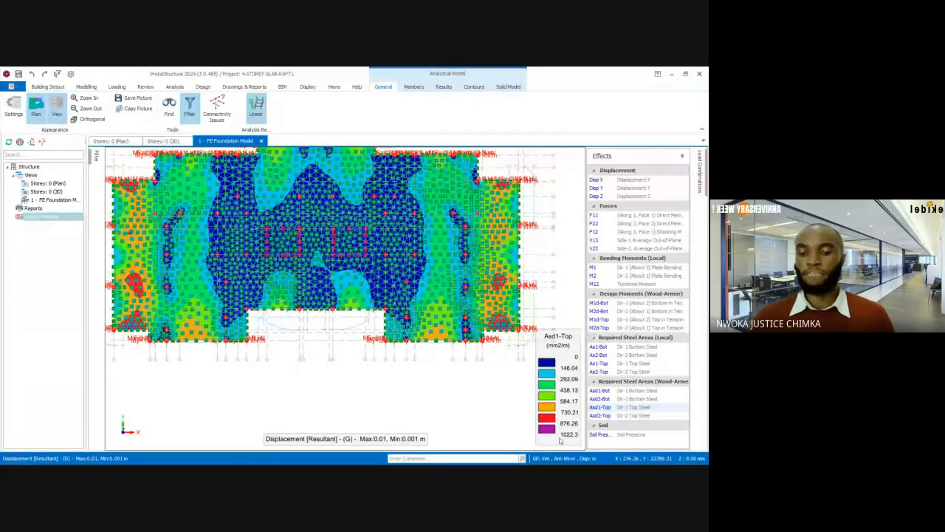
# Examine the Asd1-Top peak zones along the lower and upper edges of the right wing and the lower edge of the left wing.
pyautogui.scroll(5, 476, 301)
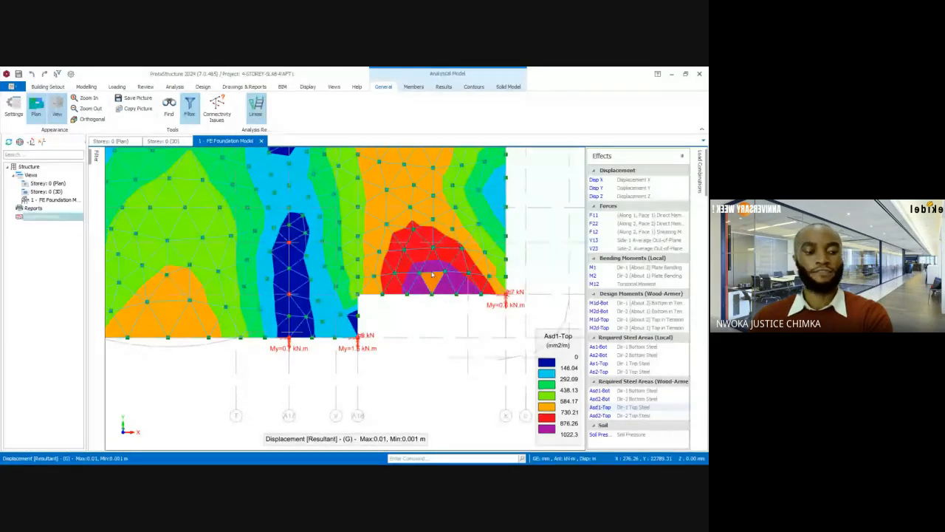
pyautogui.scroll(-3, 449, 351)
pyautogui.scroll(-2, 449, 351)
pyautogui.scroll(5, 450, 231)
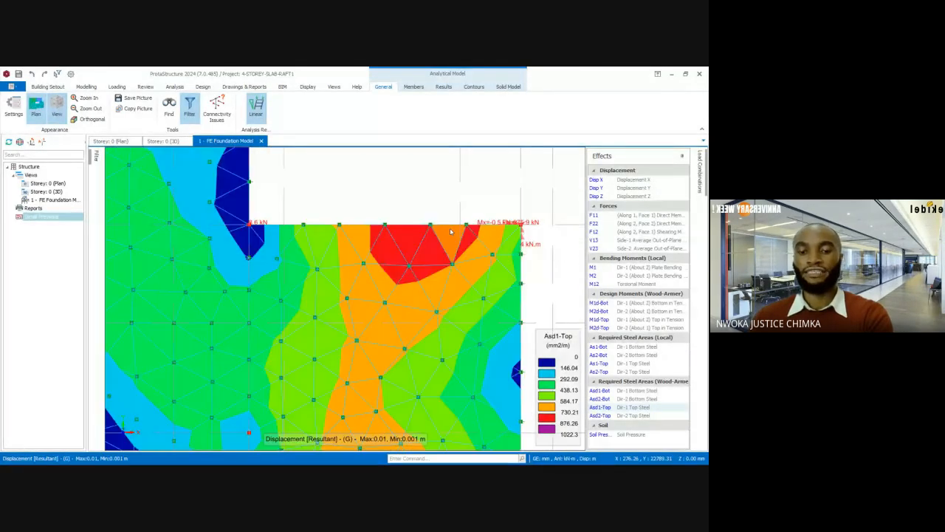
pyautogui.scroll(-3, 452, 236)
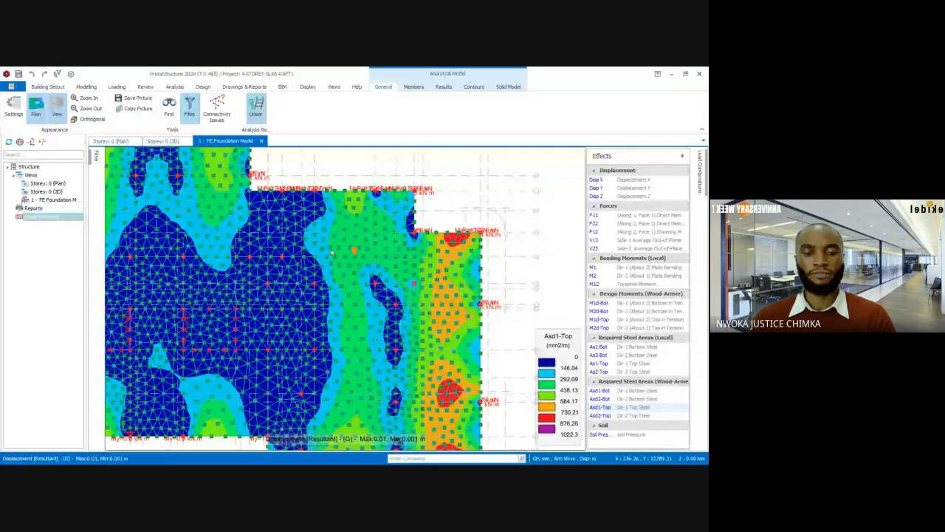
pyautogui.scroll(-3, 472, 303)
pyautogui.scroll(3, 218, 391)
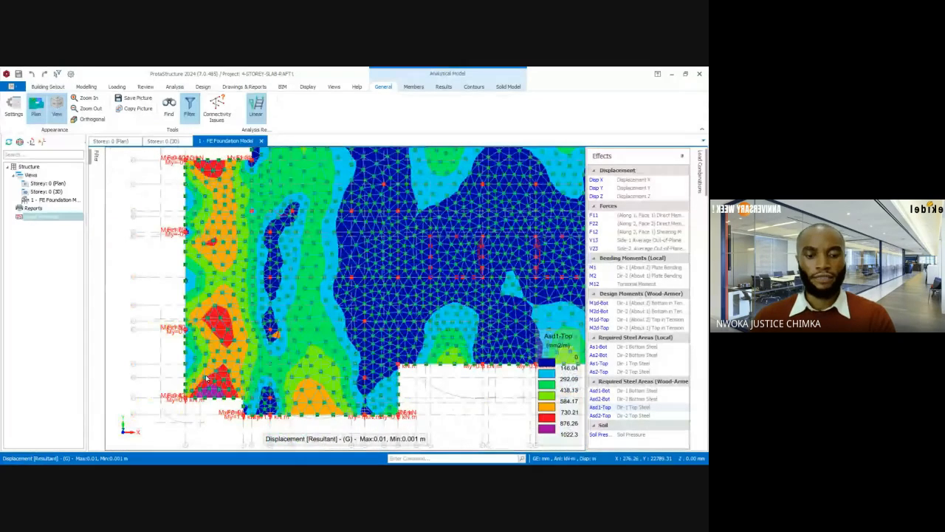
pyautogui.scroll(4, 217, 392)
pyautogui.scroll(-1, 251, 347)
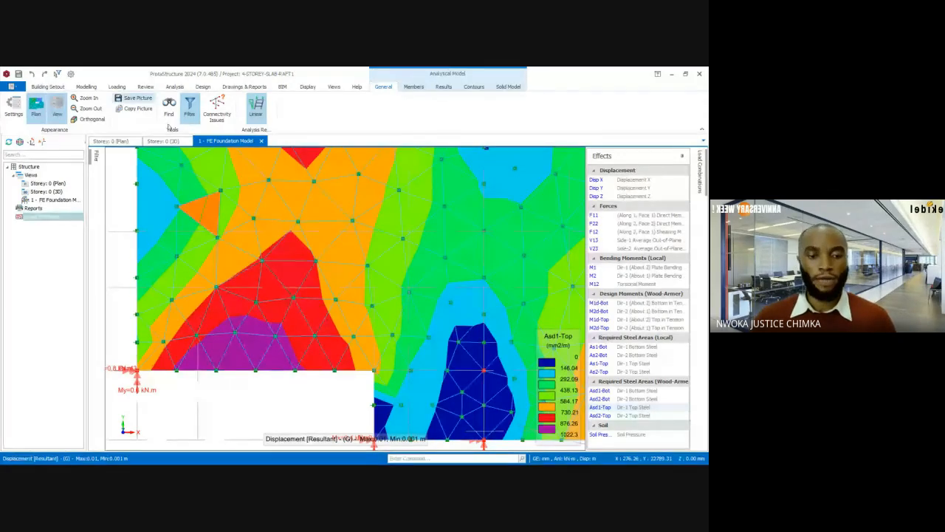
# Open the Storey: 0 3D view and inspect the raft slab and columns at the building's front right corner.
pyautogui.click(163, 141)
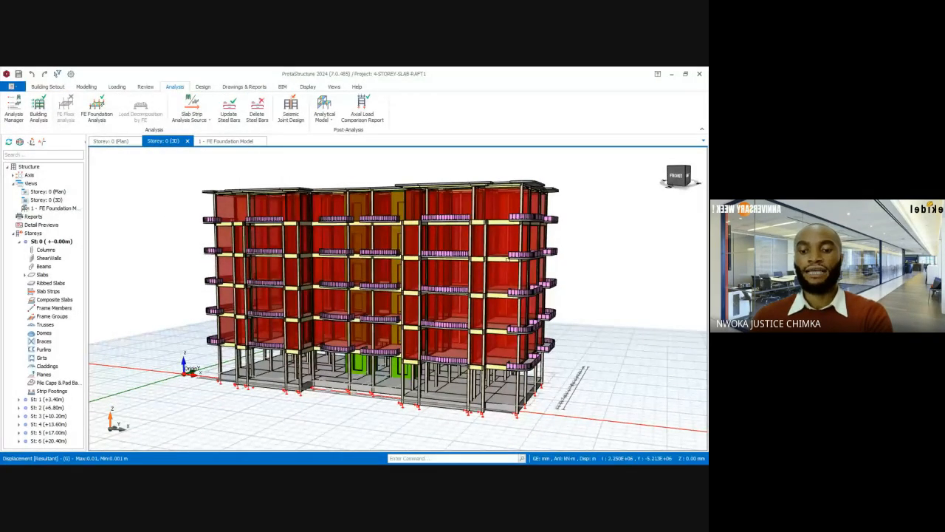
pyautogui.scroll(2, 548, 406)
pyautogui.scroll(2, 548, 407)
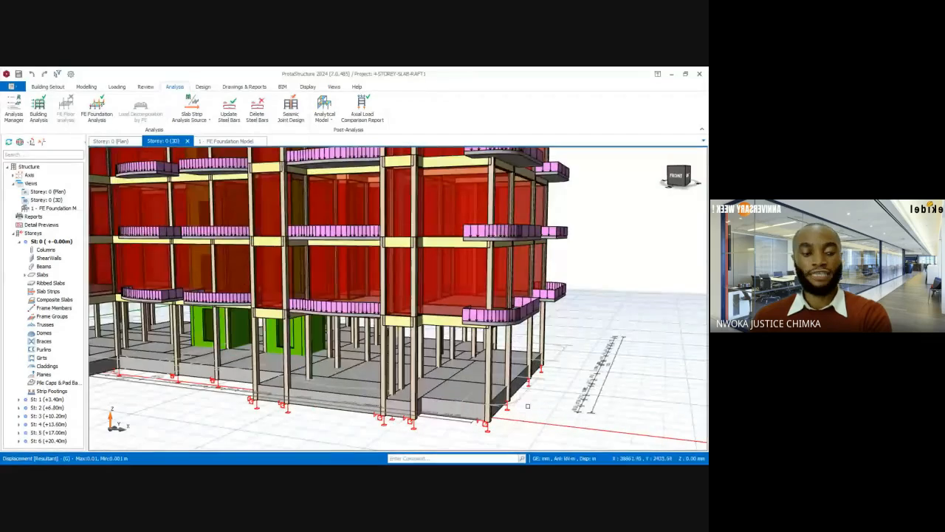
pyautogui.scroll(1, 529, 410)
pyautogui.moveTo(530, 410); pyautogui.dragTo(529, 414, button='middle')
pyautogui.scroll(3, 528, 414)
pyautogui.moveTo(478, 349); pyautogui.dragTo(453, 335, button='middle')
pyautogui.scroll(1, 452, 377)
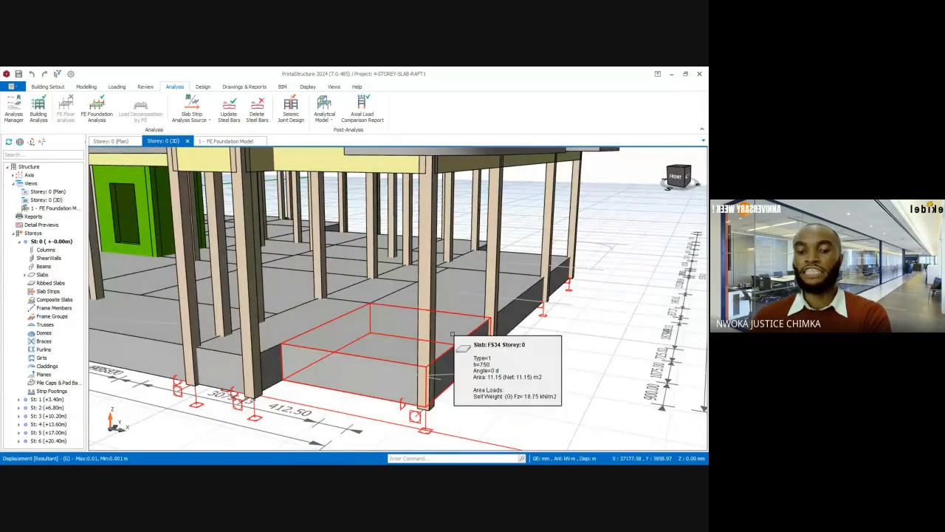
pyautogui.scroll(2, 484, 338)
pyautogui.moveTo(484, 338); pyautogui.dragTo(537, 341, button='middle')
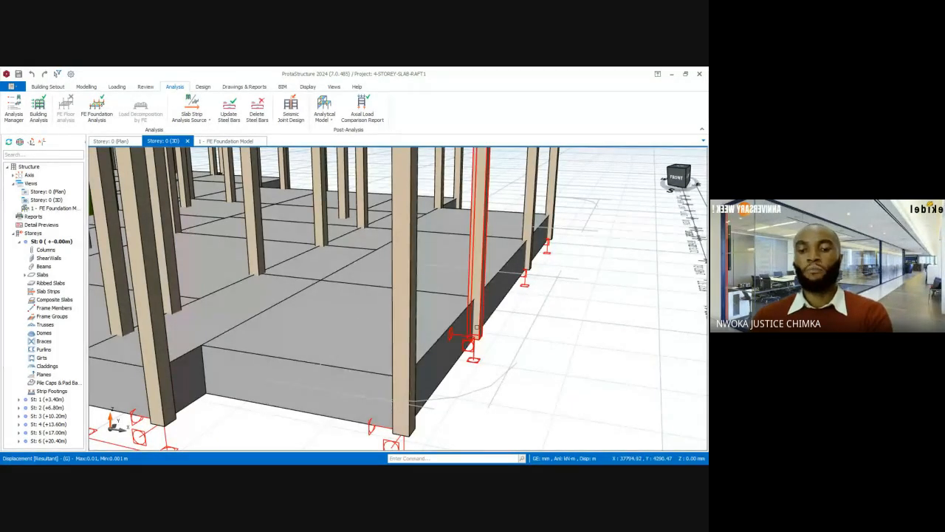
# Inspect the raft slab edge, its thickness and the supporting columns at the front right corner of the 3D model.
pyautogui.moveTo(471, 325)
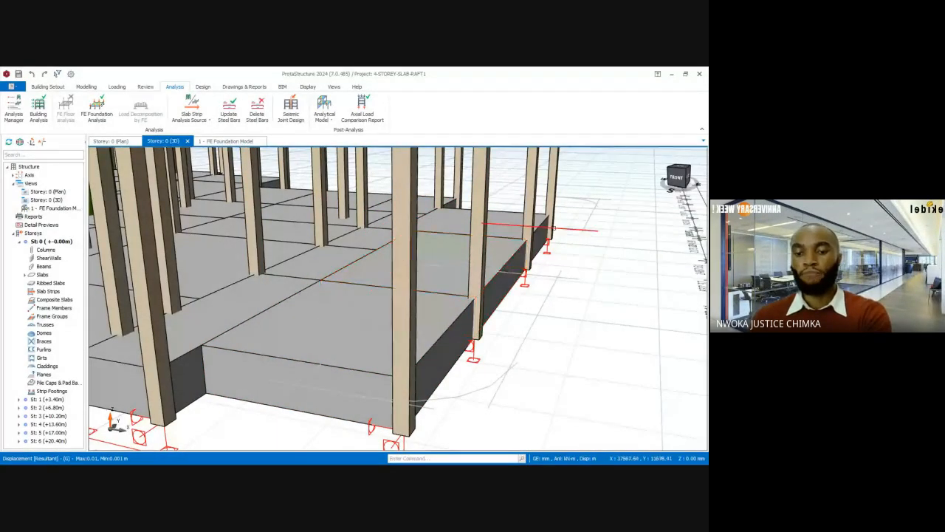
pyautogui.keyDown('shift'); pyautogui.moveTo(489, 362); pyautogui.dragTo(351, 389, button='middle'); pyautogui.keyUp('shift')
pyautogui.scroll(5, 398, 299)
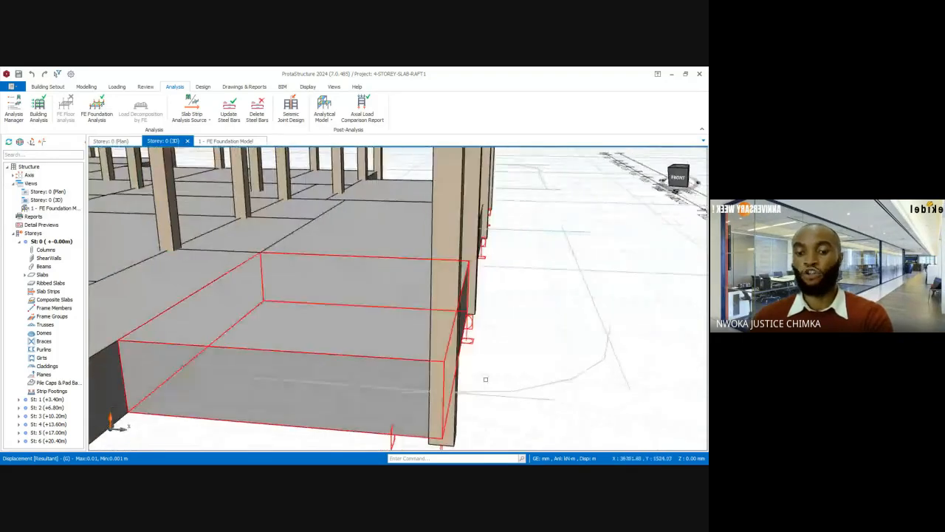
pyautogui.keyDown('shift'); pyautogui.moveTo(463, 328); pyautogui.dragTo(468, 321, button='middle'); pyautogui.keyUp('shift')
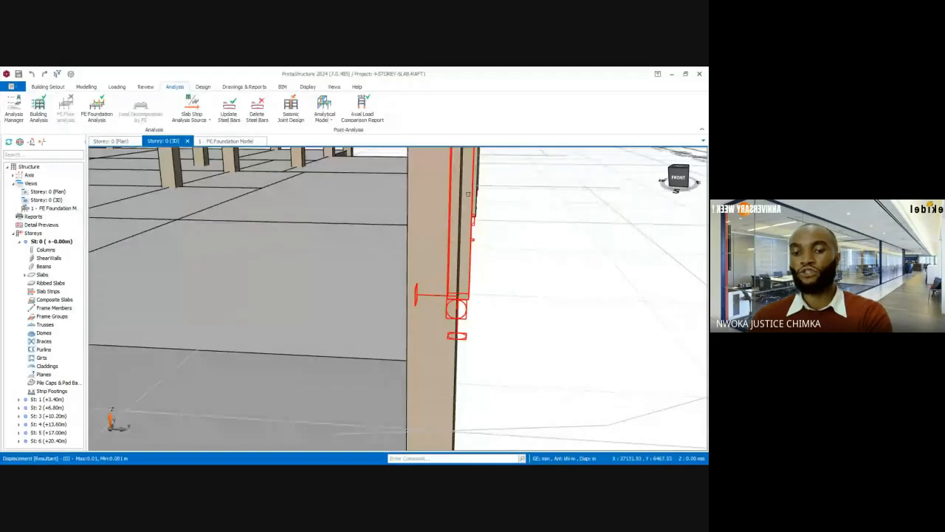
pyautogui.scroll(-4, 454, 279)
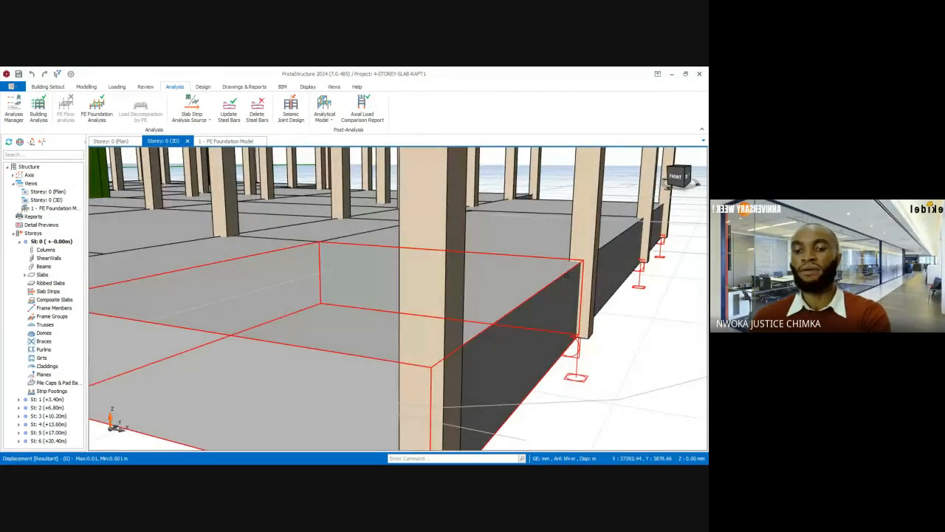
pyautogui.scroll(2, 566, 276)
pyautogui.scroll(-4, 537, 273)
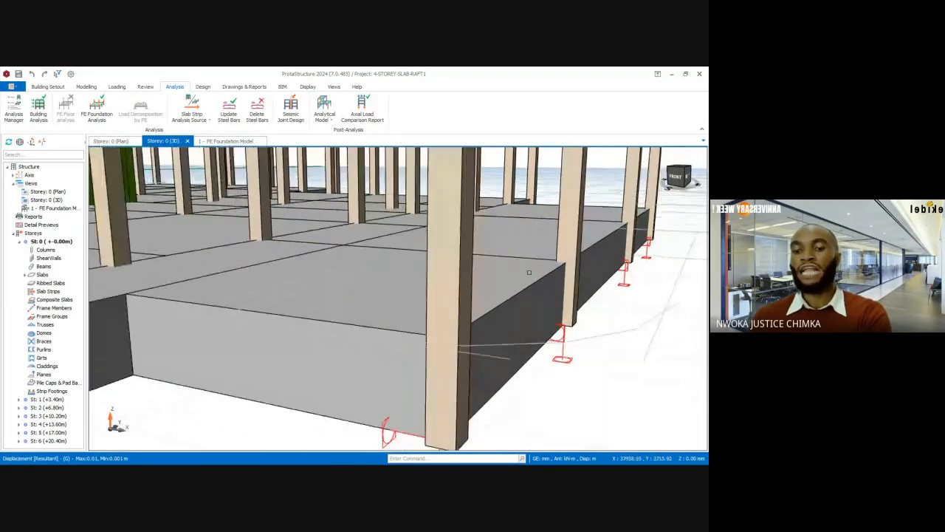
pyautogui.moveTo(555, 255); pyautogui.dragTo(530, 247, button='middle')
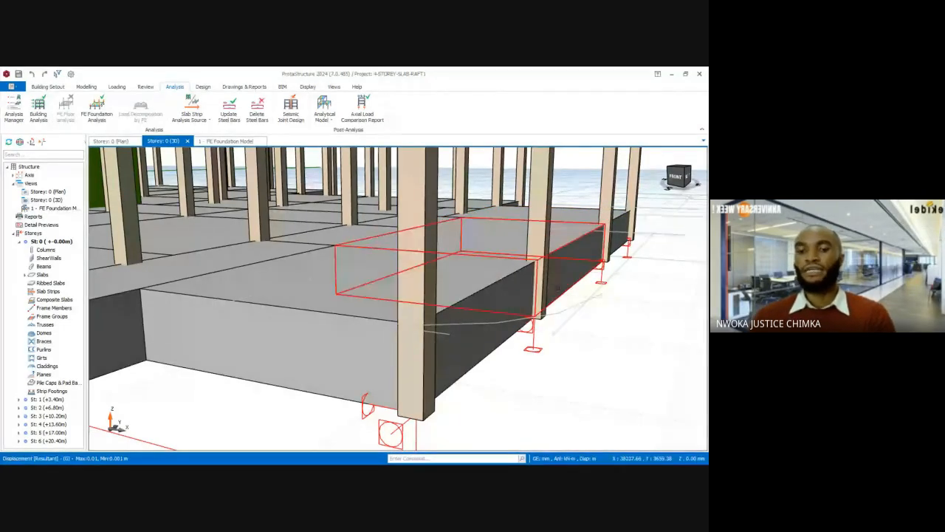
pyautogui.moveTo(541, 247); pyautogui.dragTo(555, 253, button='middle')
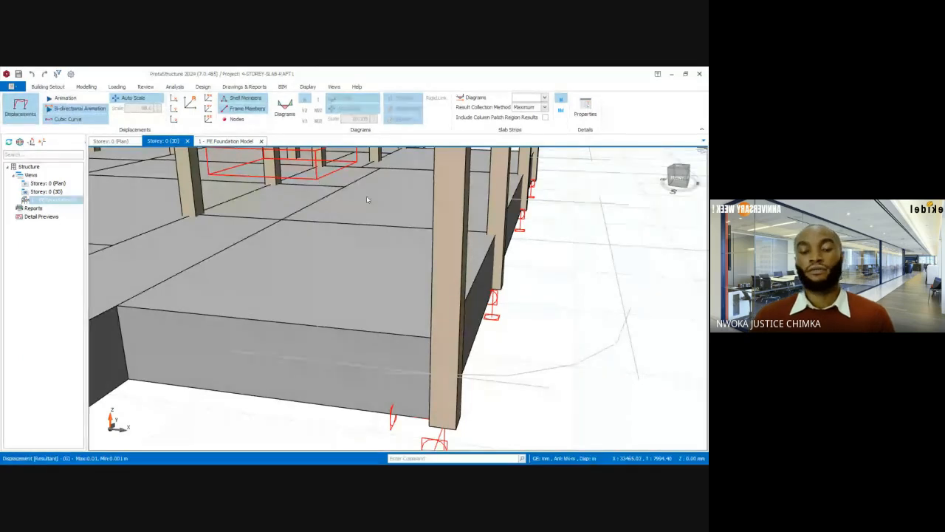
# Return to the FE foundation model and examine the Asd1-Top contours over the raft's left wing and central part.
pyautogui.scroll(-3, 329, 292)
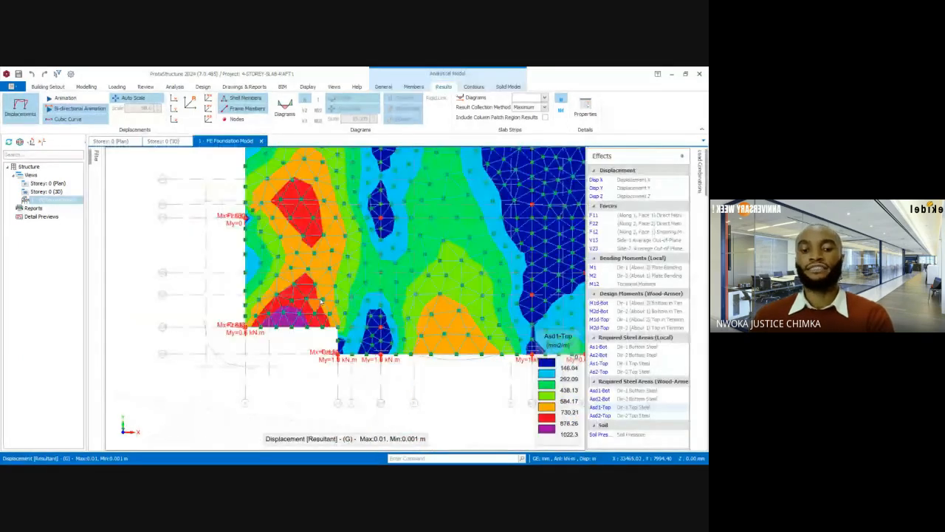
pyautogui.scroll(3, 276, 319)
pyautogui.scroll(-3, 347, 257)
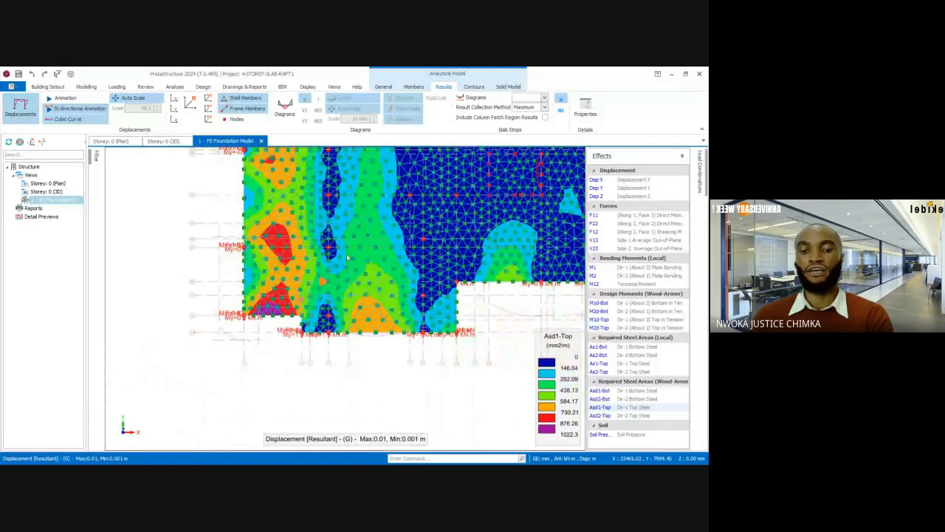
pyautogui.scroll(4, 348, 257)
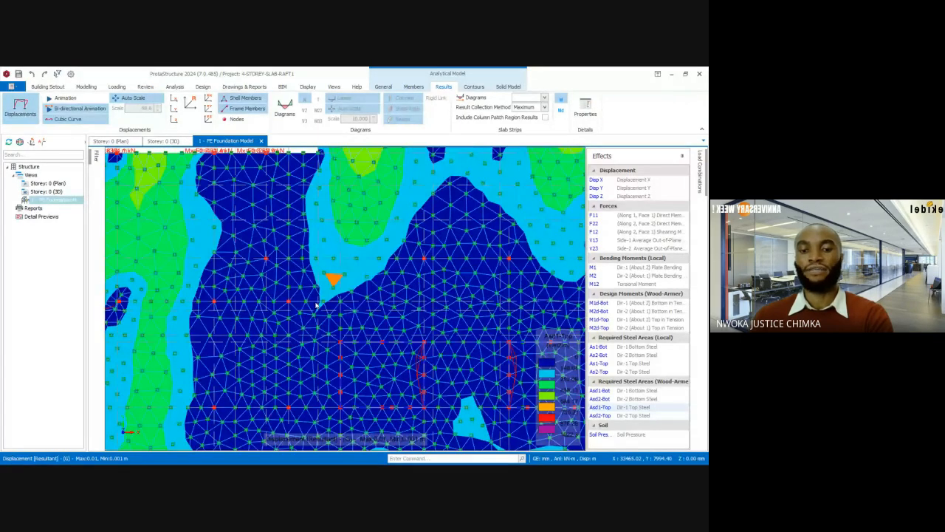
pyautogui.moveTo(501, 206); pyautogui.dragTo(340, 322, button='middle')
pyautogui.scroll(-2, 353, 254)
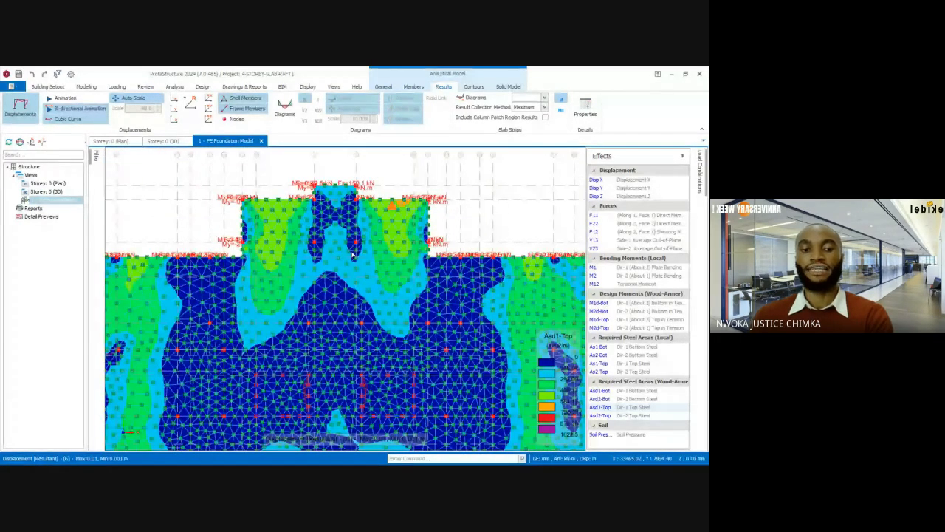
pyautogui.scroll(5, 353, 254)
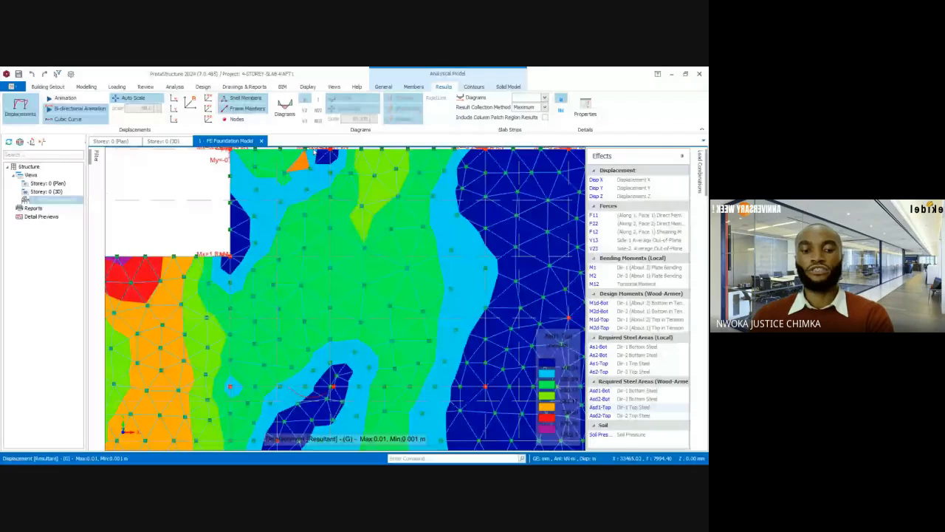
# Read the required Asd1-Top steel in the peak zones at the upper and lower edges of the raft's left wing.
pyautogui.scroll(-3, 315, 154)
pyautogui.scroll(5, 291, 192)
pyautogui.scroll(-2, 295, 203)
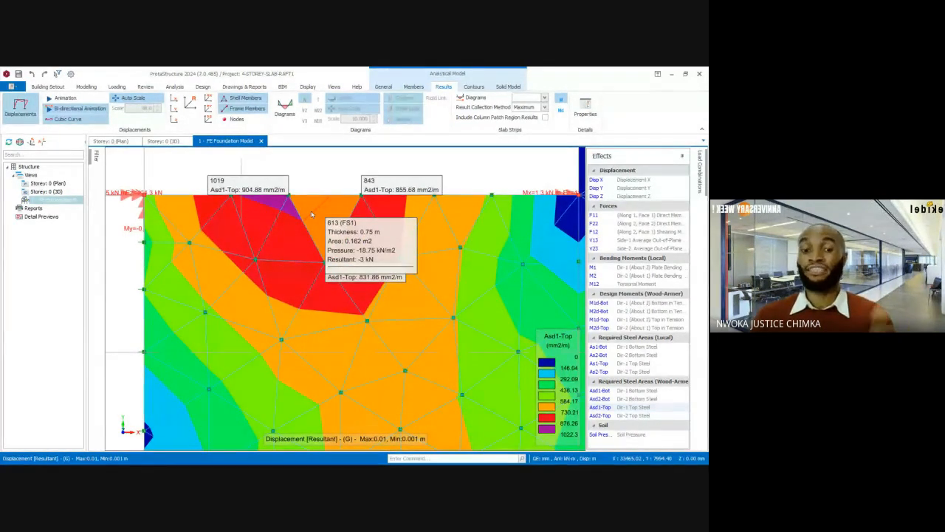
pyautogui.scroll(-3, 300, 198)
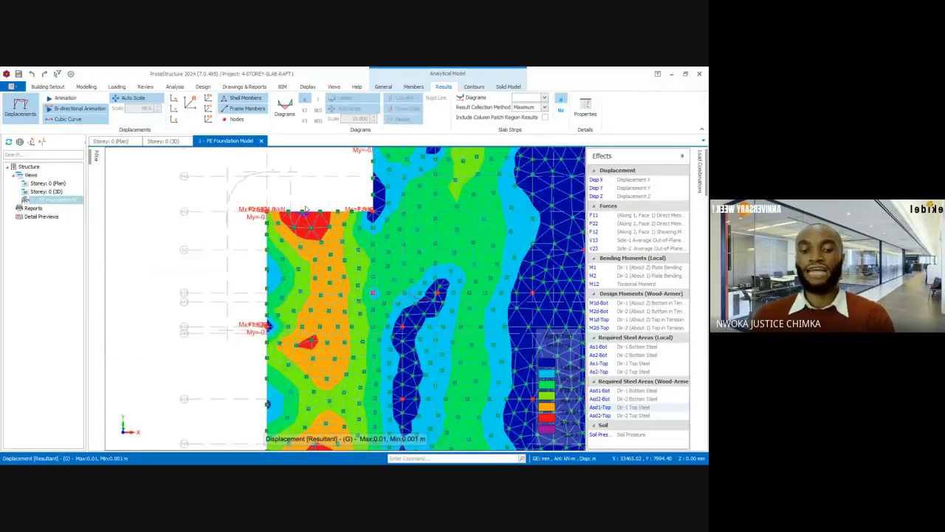
pyautogui.moveTo(305, 419); pyautogui.dragTo(289, 241, button='middle')
pyautogui.scroll(3, 290, 403)
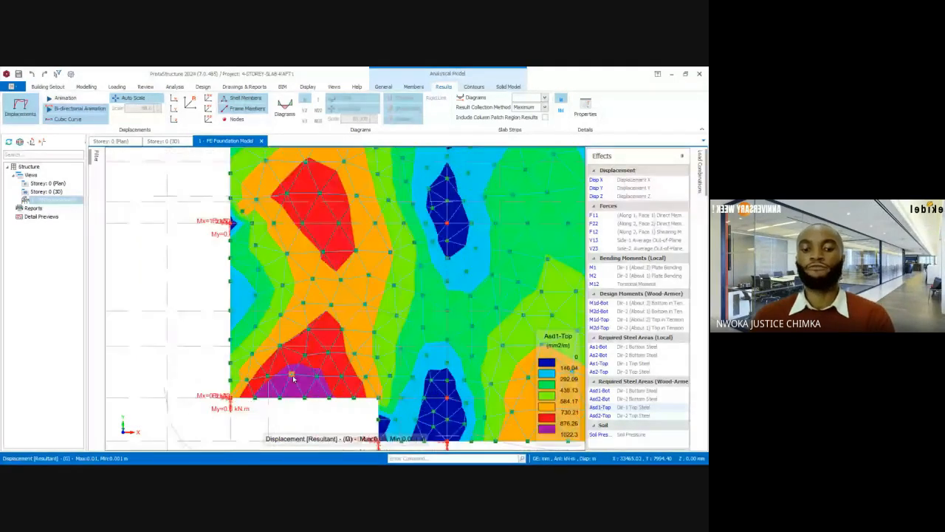
pyautogui.scroll(-1, 318, 390)
pyautogui.moveTo(293, 395); pyautogui.dragTo(287, 341, button='middle')
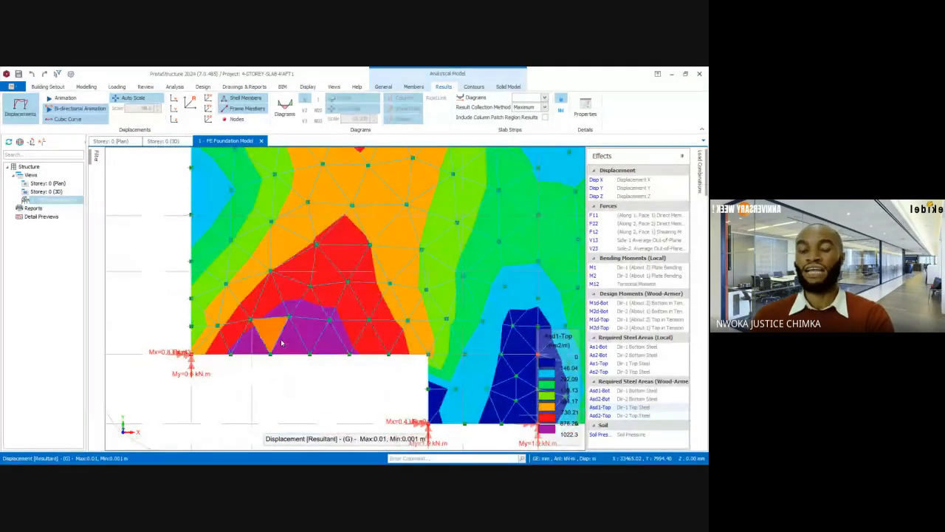
# Check the maximum value in the Asd1-Top legend and open the Steel rebar table image to find a matching bar size and spacing.
pyautogui.scroll(-4, 282, 339)
pyautogui.moveTo(443, 387); pyautogui.dragTo(321, 310, button='middle')
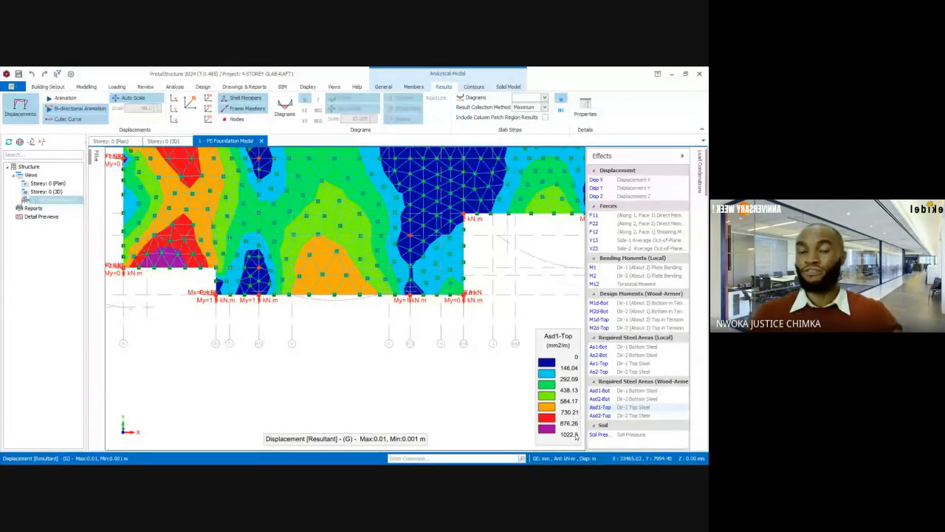
pyautogui.moveTo(558, 462)
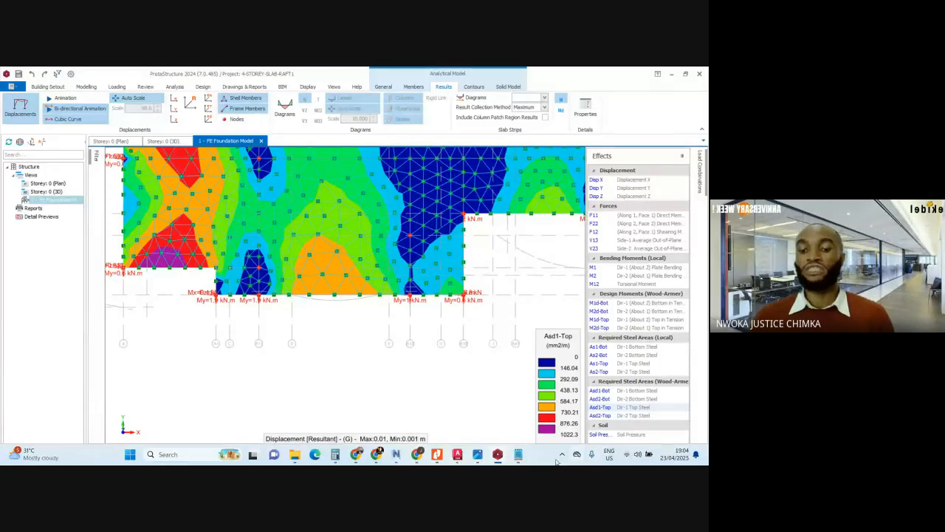
pyautogui.click(523, 462)
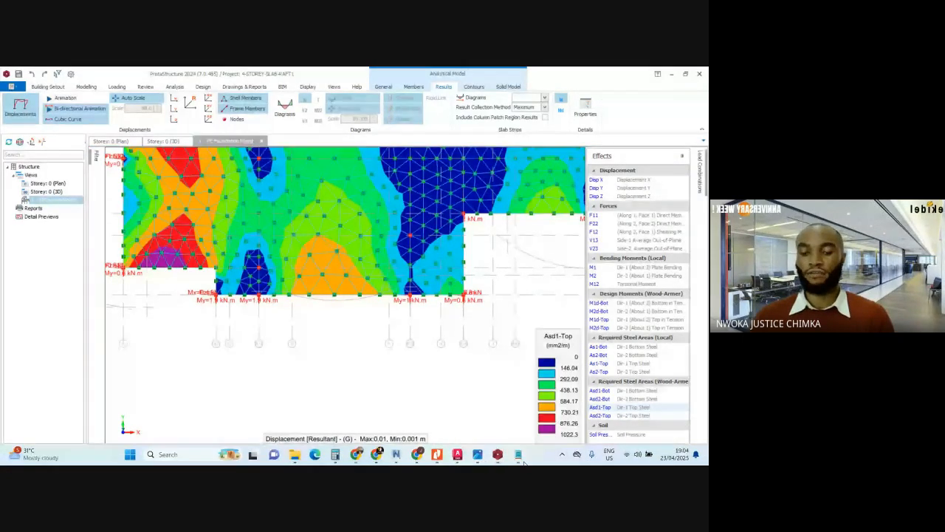
pyautogui.click(478, 455)
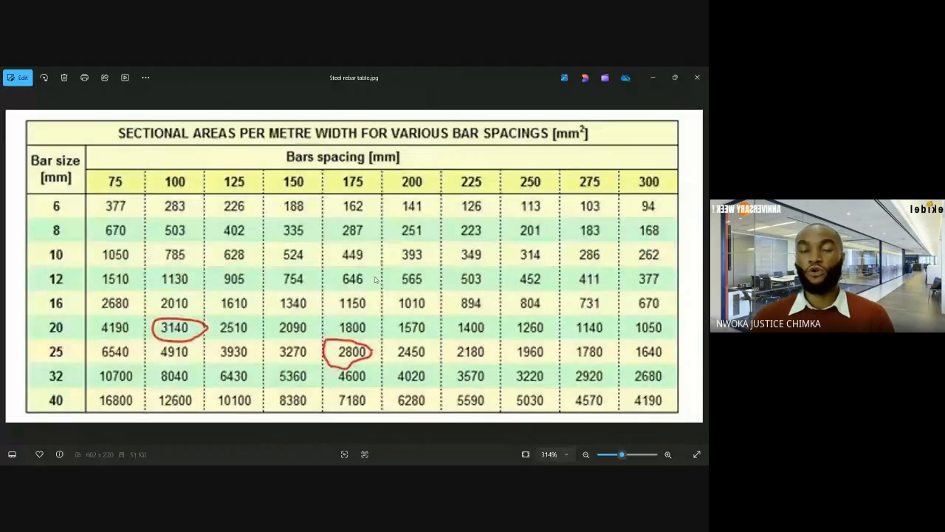
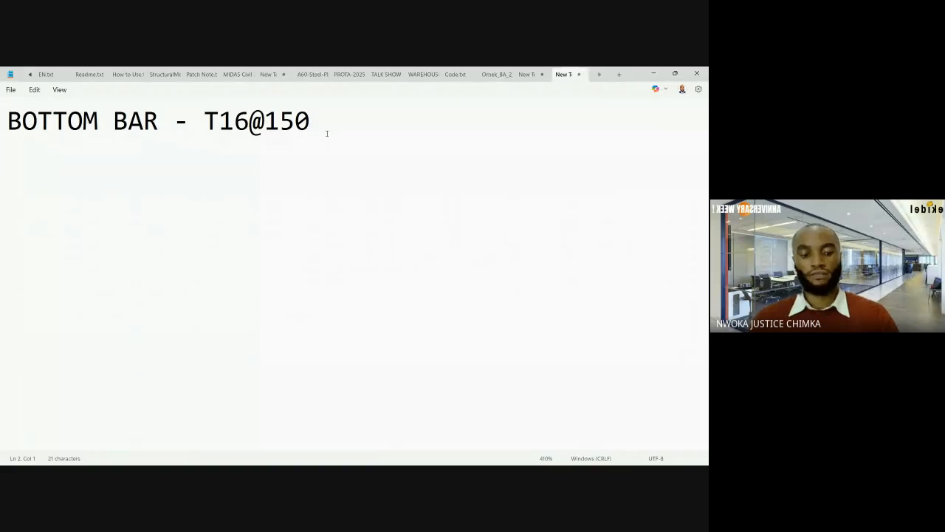
# Add the line "TOP BAR - T16@175" below the bottom bar entry in the text notes.
pyautogui.write('BOTTOM BAR - T16@150')
pyautogui.moveTo(53, 154)
pyautogui.mouseDown()
pyautogui.moveTo(6, 153)
pyautogui.moveTo(52, 157)
pyautogui.mouseUp()
pyautogui.press('BackSpace')
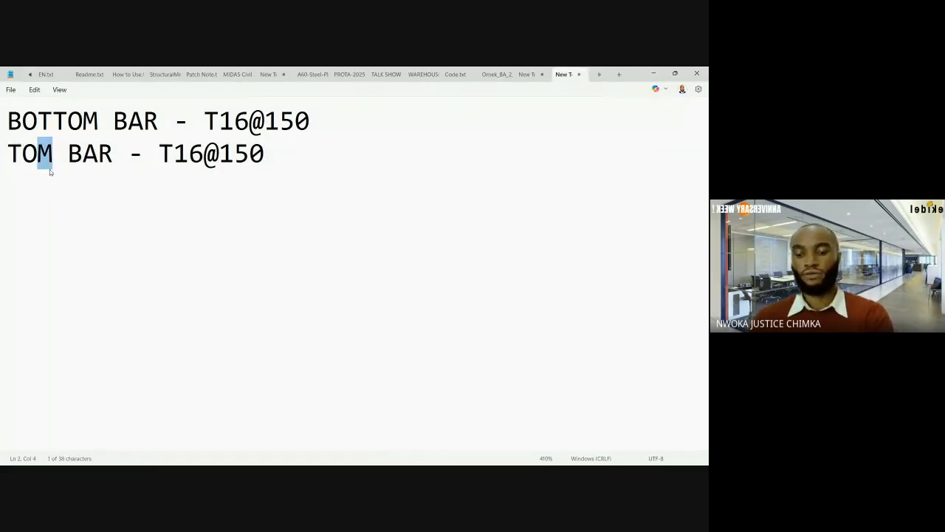
pyautogui.write('P')
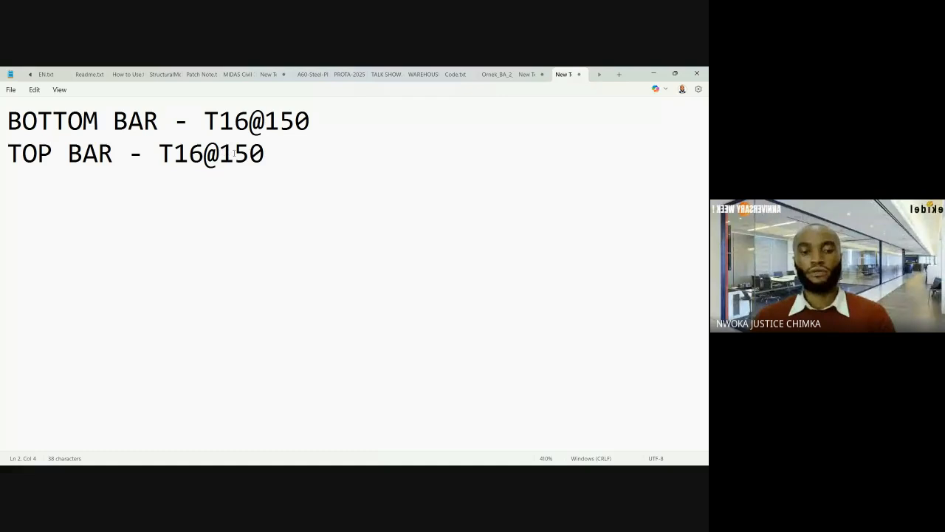
pyautogui.moveTo(233, 153); pyautogui.dragTo(275, 175)
pyautogui.write('75')
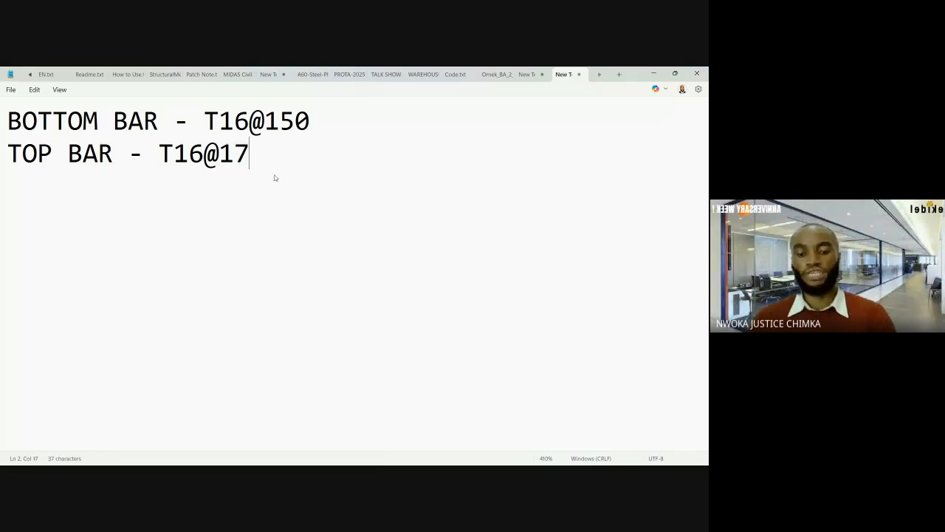
# Return to ProtaStructure and compare the Asd2-Top contours and legend maximum with those of Asd1-Top.
pyautogui.click(652, 74)
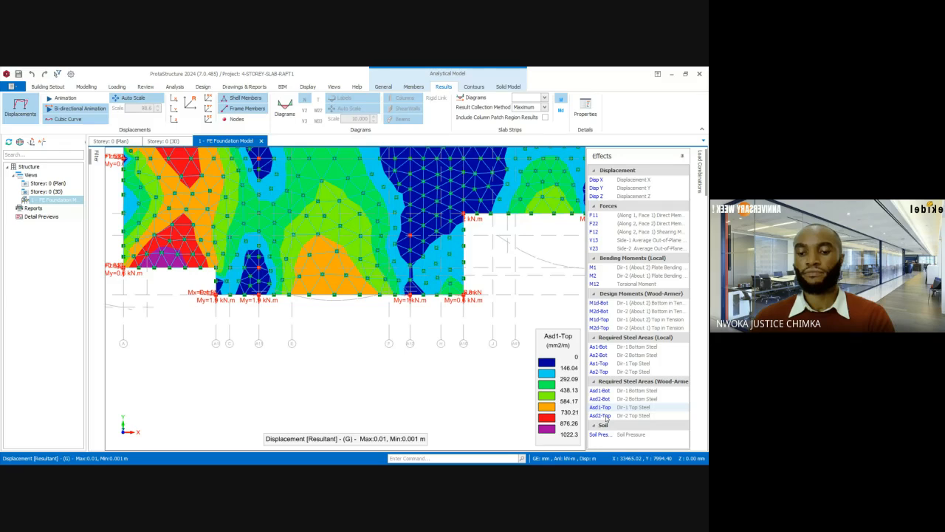
pyautogui.click(604, 416)
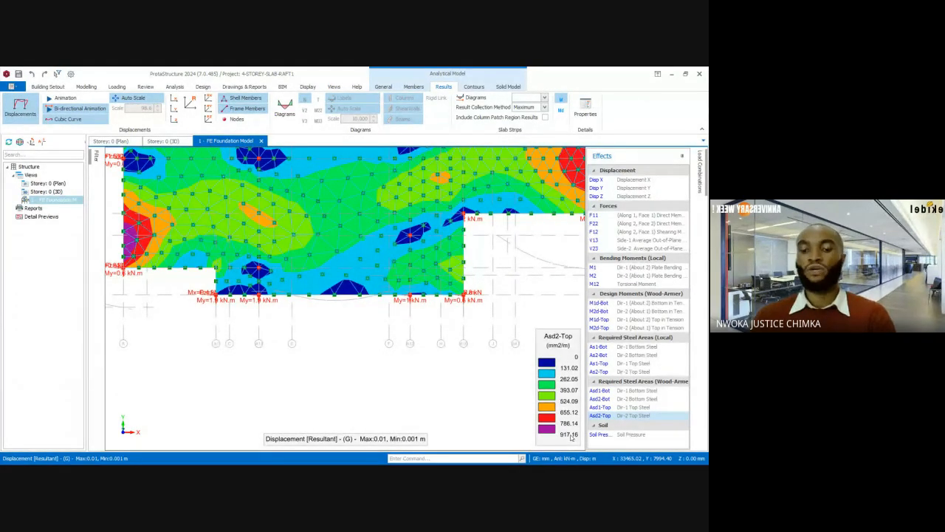
pyautogui.click(609, 408)
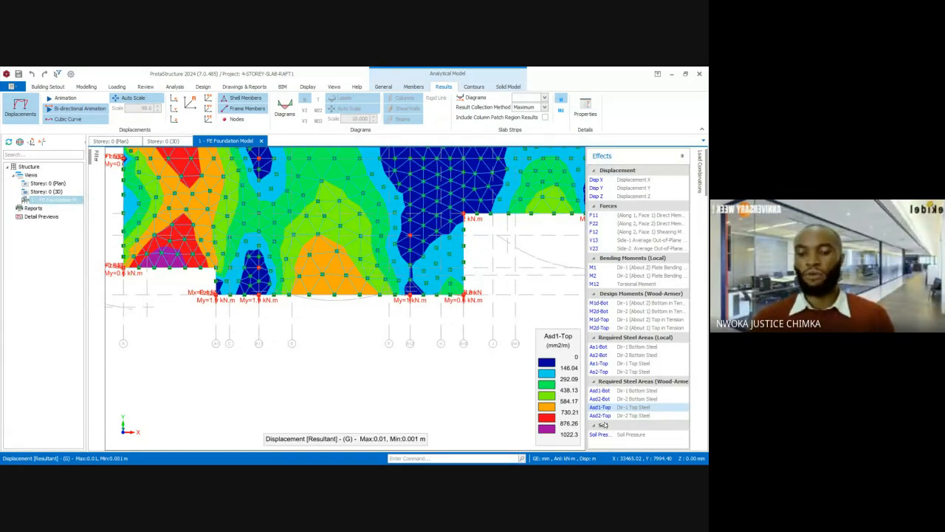
pyautogui.click(607, 417)
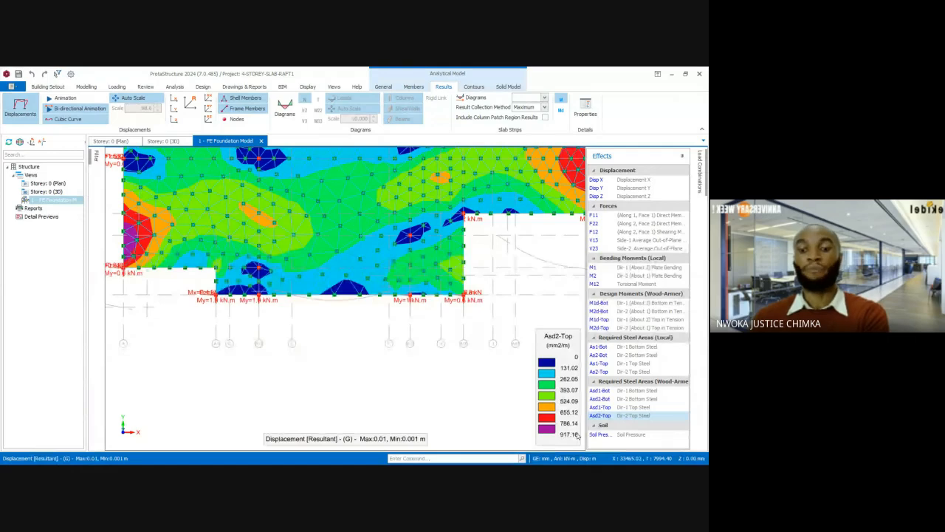
pyautogui.click(604, 408)
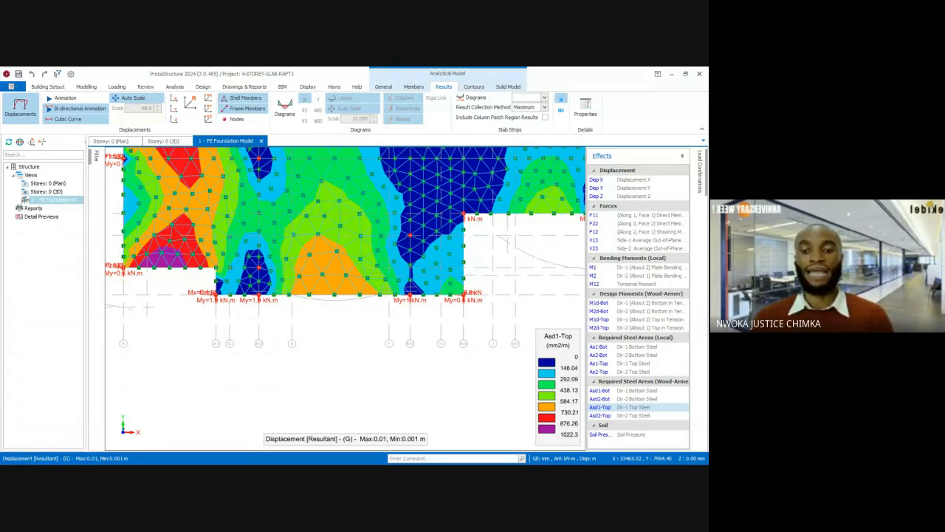
# Recheck the chosen spacing in the Steel rebar table and highlight the T16@150 bottom and T16@175 top bar entries in the notes.
pyautogui.click(479, 454)
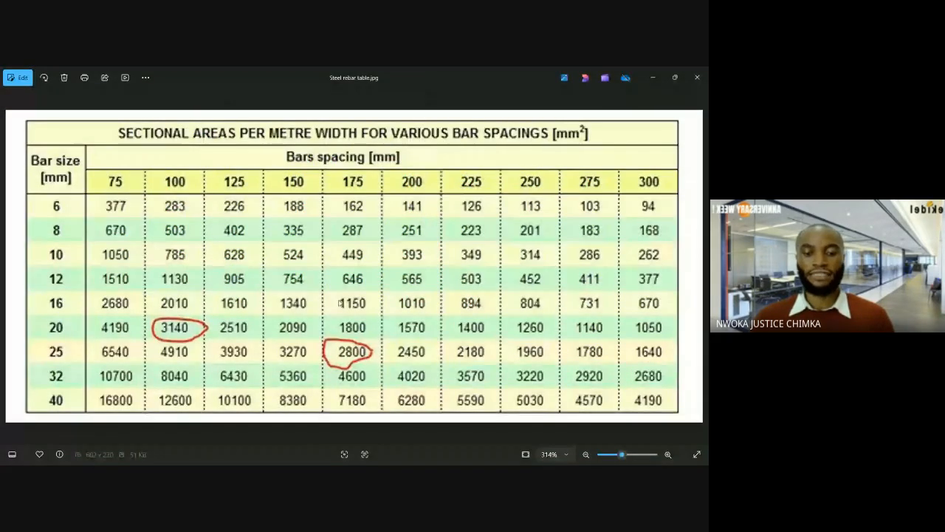
pyautogui.click(652, 79)
pyautogui.moveTo(515, 459)
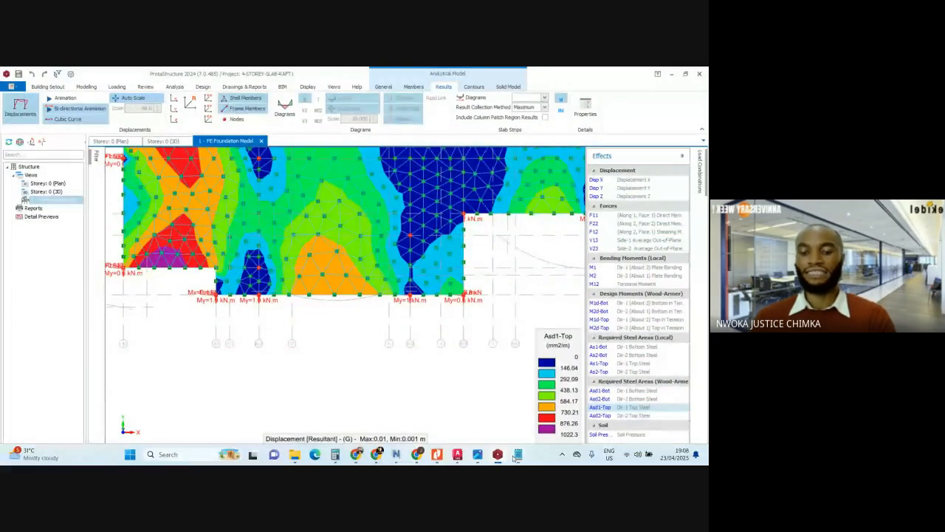
pyautogui.click(517, 456)
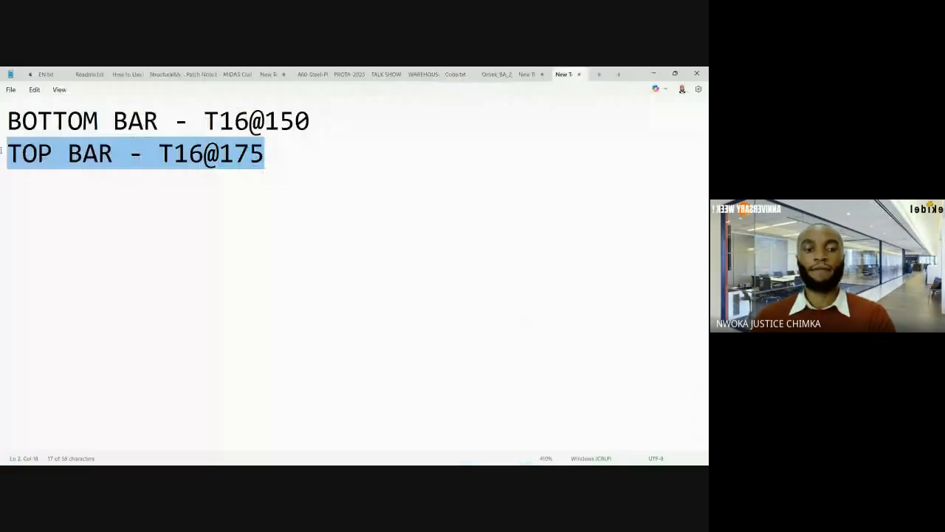
pyautogui.hotkey('ctrl', 'a')
pyautogui.moveTo(3, 132); pyautogui.dragTo(206, 172)
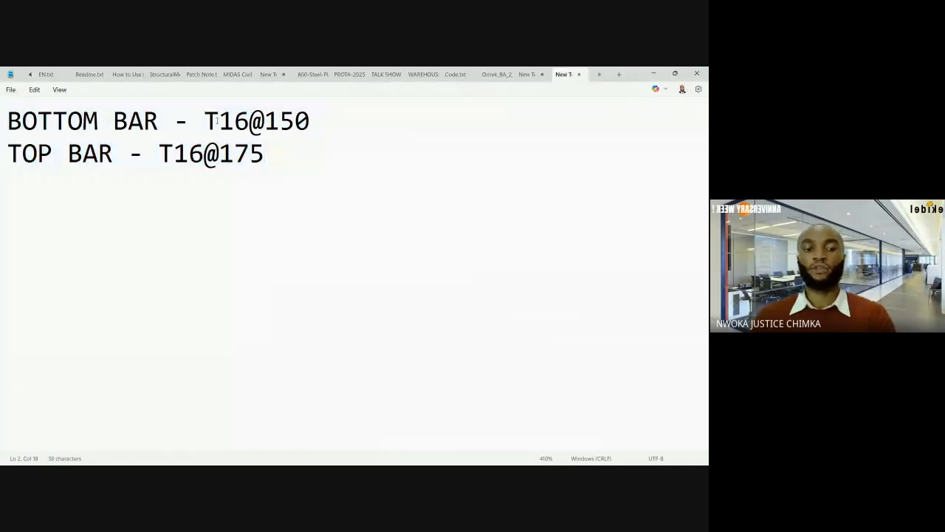
pyautogui.moveTo(205, 121); pyautogui.dragTo(321, 115)
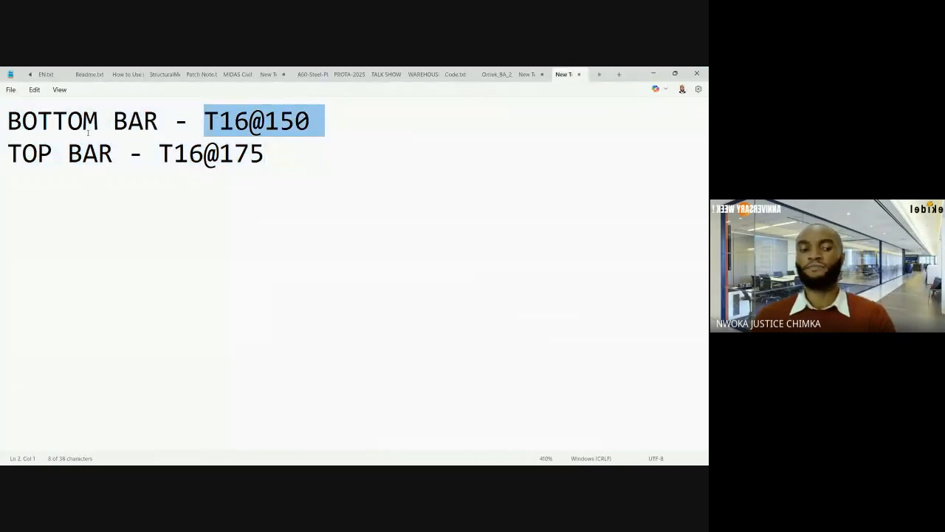
pyautogui.moveTo(8, 152); pyautogui.dragTo(274, 160)
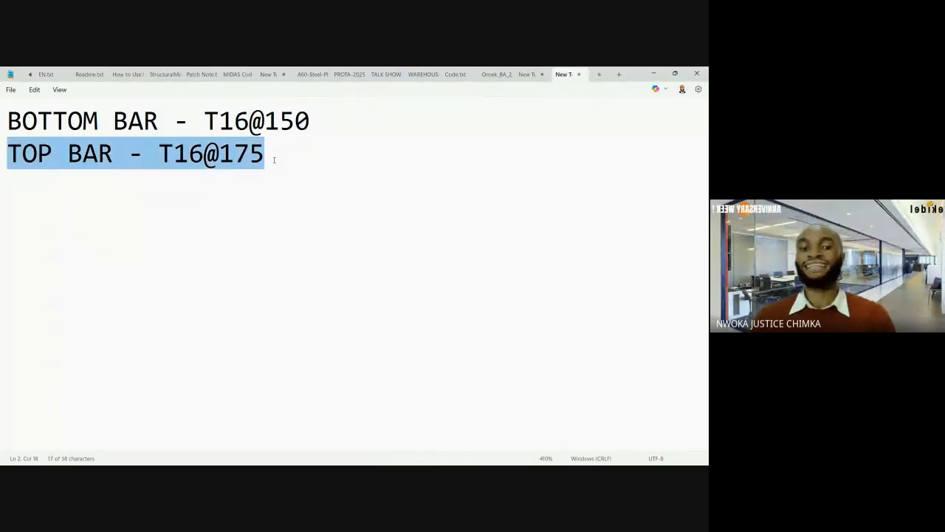
pyautogui.click(274, 159)
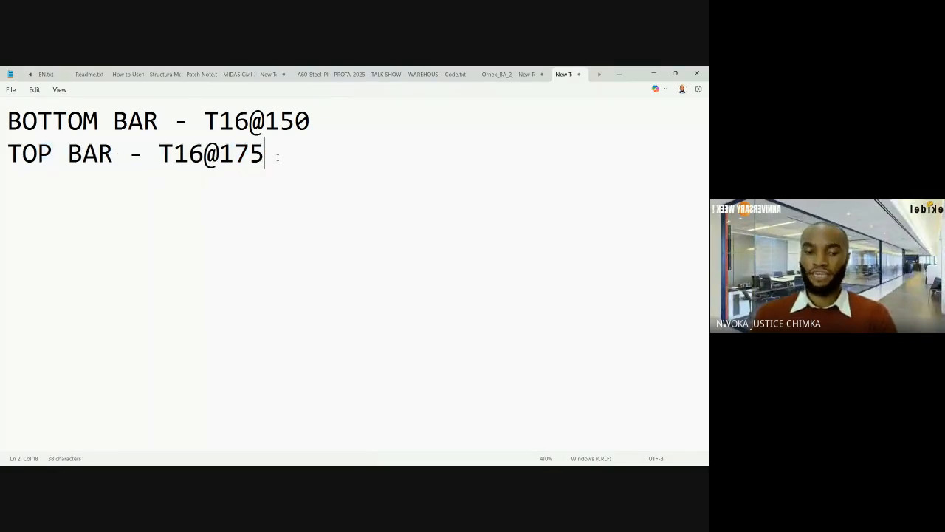
pyautogui.moveTo(265, 155); pyautogui.dragTo(221, 167)
pyautogui.moveTo(270, 150); pyautogui.dragTo(7, 123)
pyautogui.moveTo(266, 155); pyautogui.dragTo(7, 122)
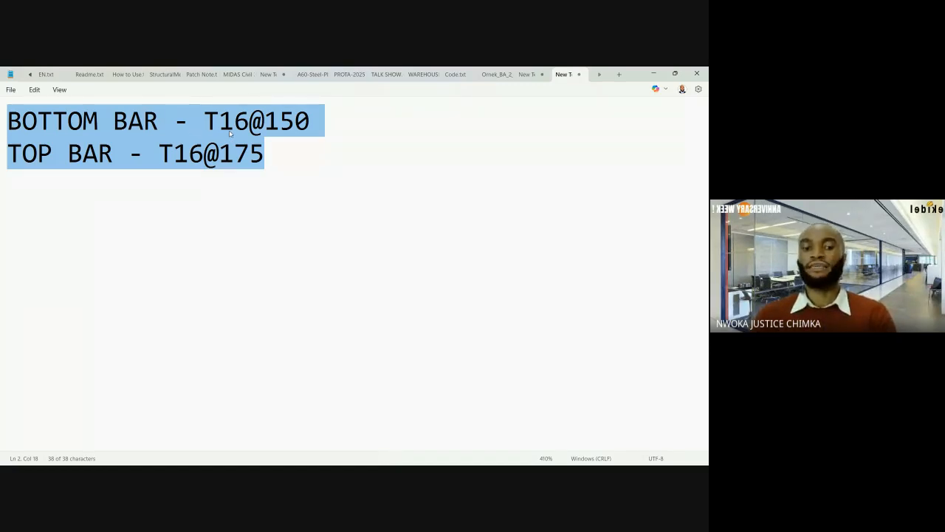
pyautogui.click(271, 154)
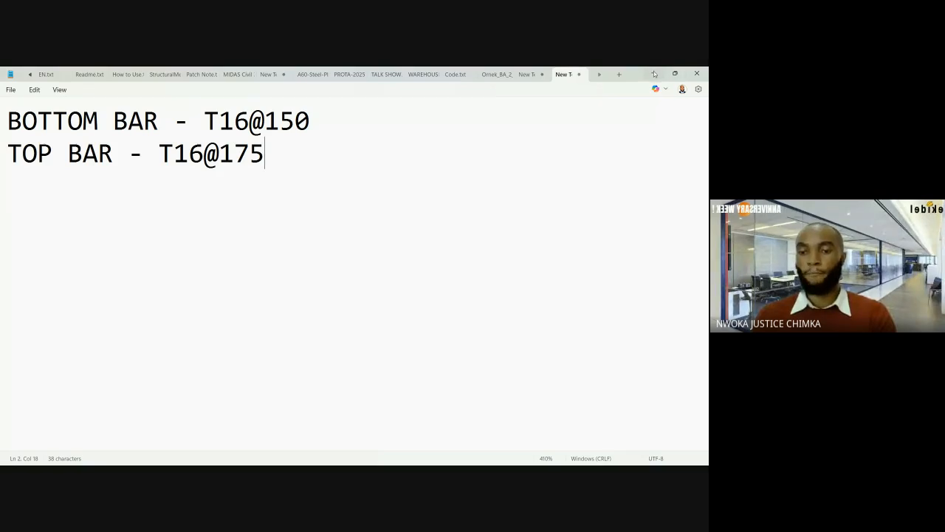
# Switch back to ProtaStructure, display the Asd1-Bot bottom steel contours and inspect the required areas around the interior columns.
pyautogui.click(654, 74)
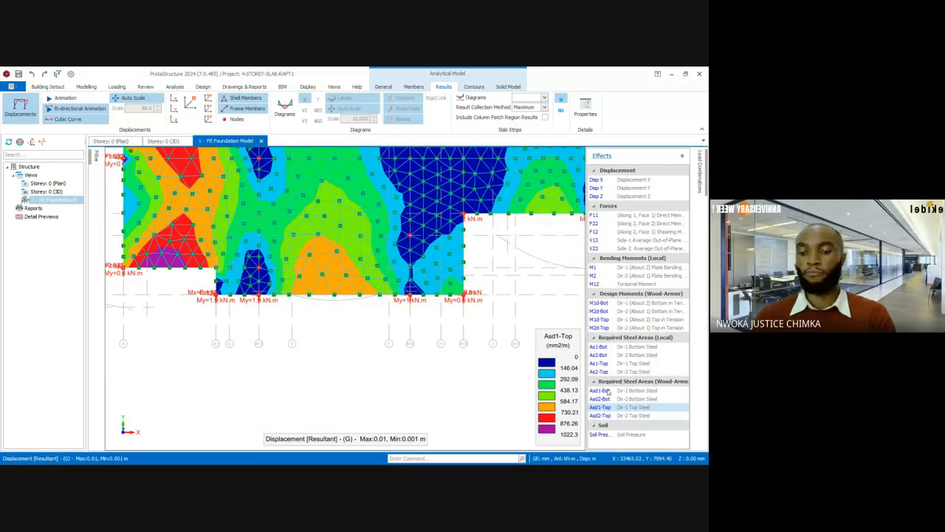
pyautogui.click(607, 392)
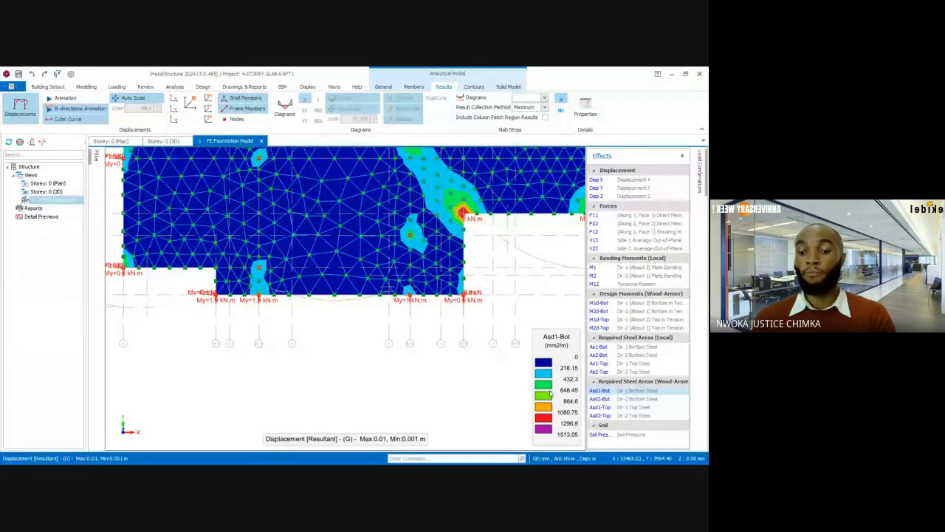
pyautogui.scroll(-2, 375, 335)
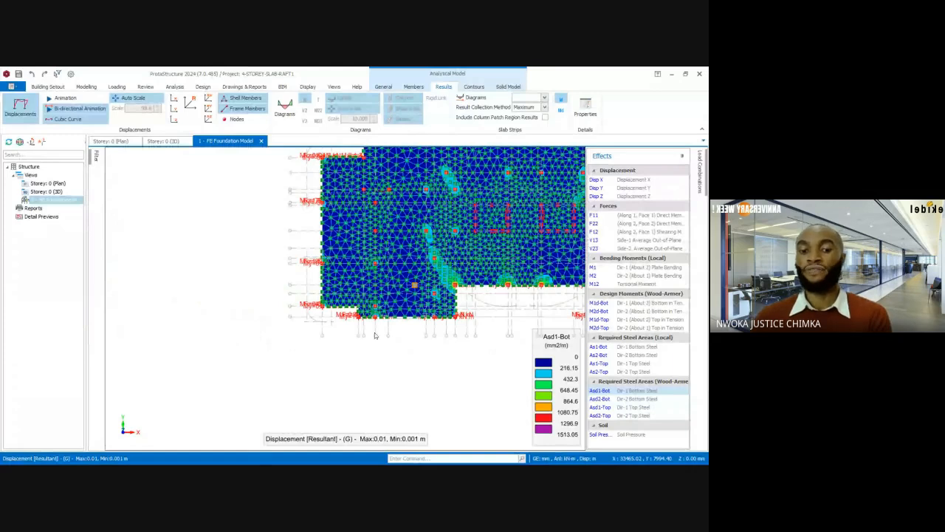
pyautogui.scroll(2, 354, 248)
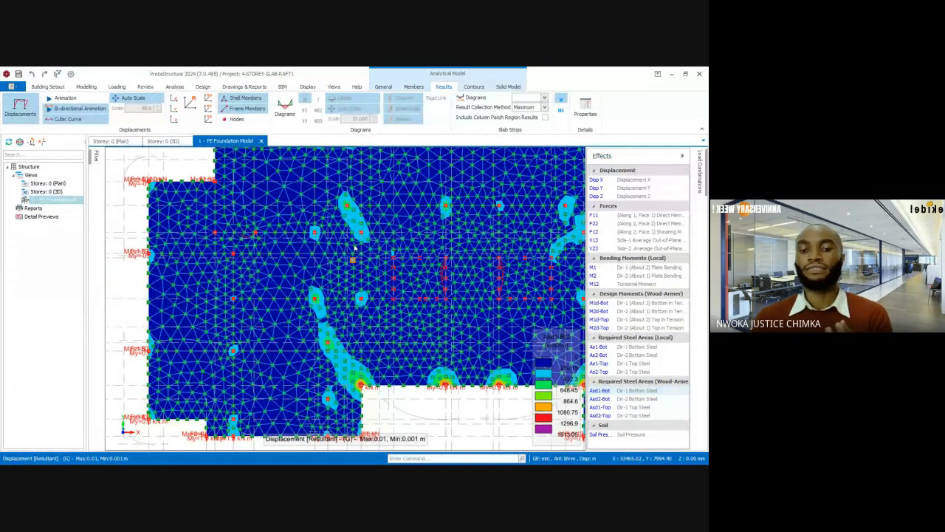
pyautogui.scroll(3, 384, 222)
pyautogui.moveTo(384, 221)
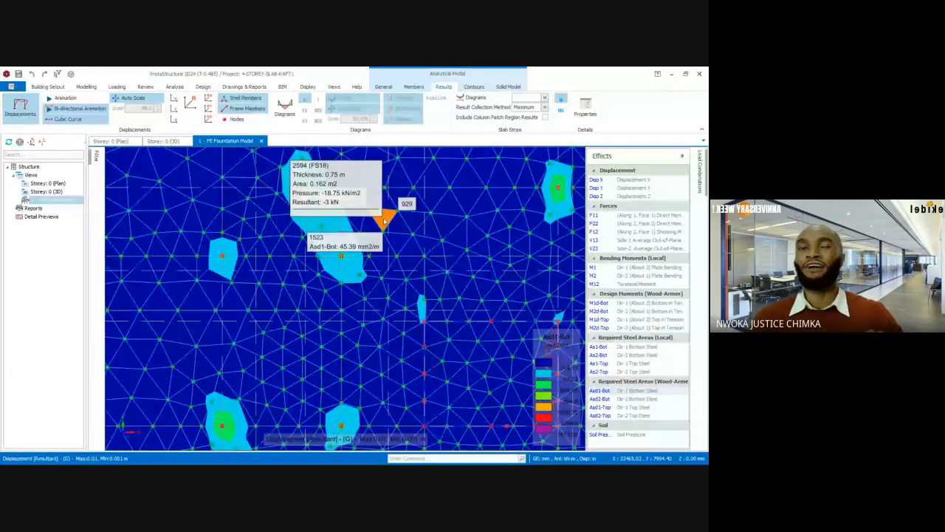
# Compare the Asd1-Bot contour colours around individual columns with the legend and fit the whole raft in the view.
pyautogui.scroll(-5, 384, 221)
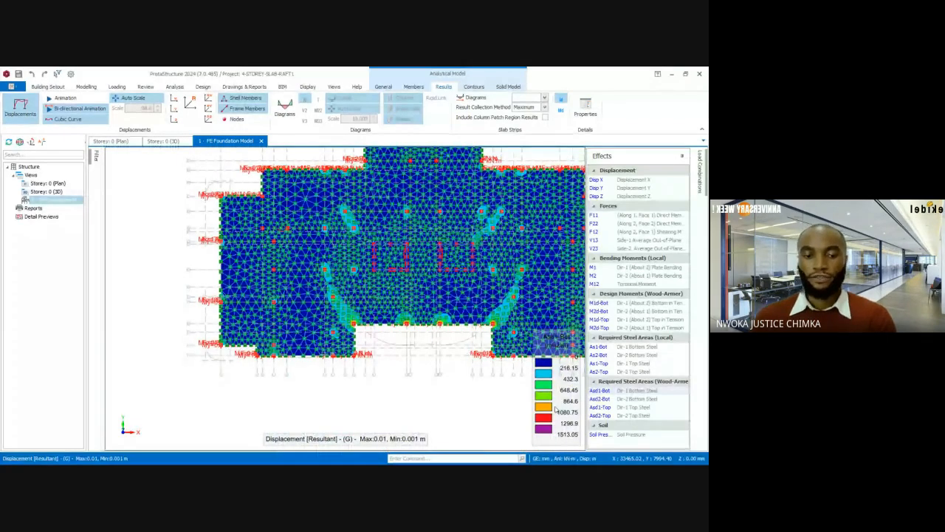
pyautogui.scroll(5, 318, 269)
pyautogui.scroll(4, 318, 270)
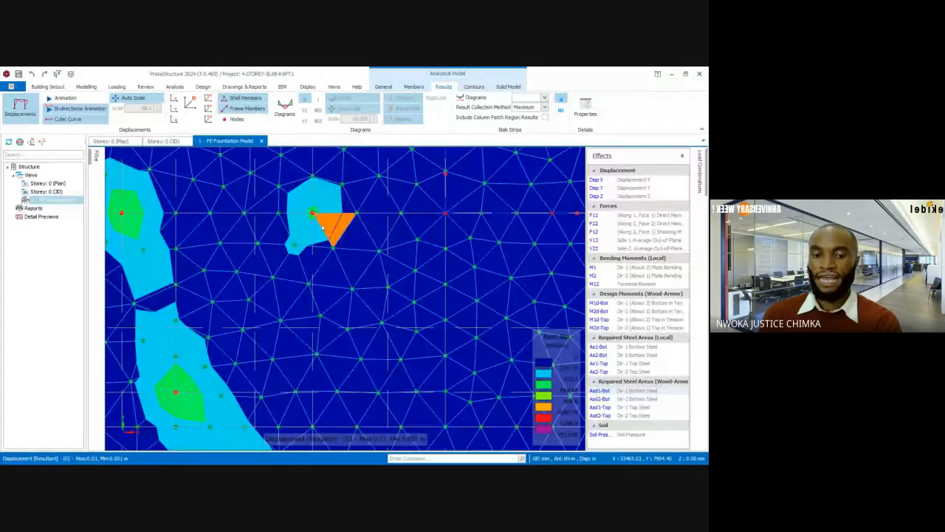
pyautogui.moveTo(322, 228)
pyautogui.scroll(-3, 312, 277)
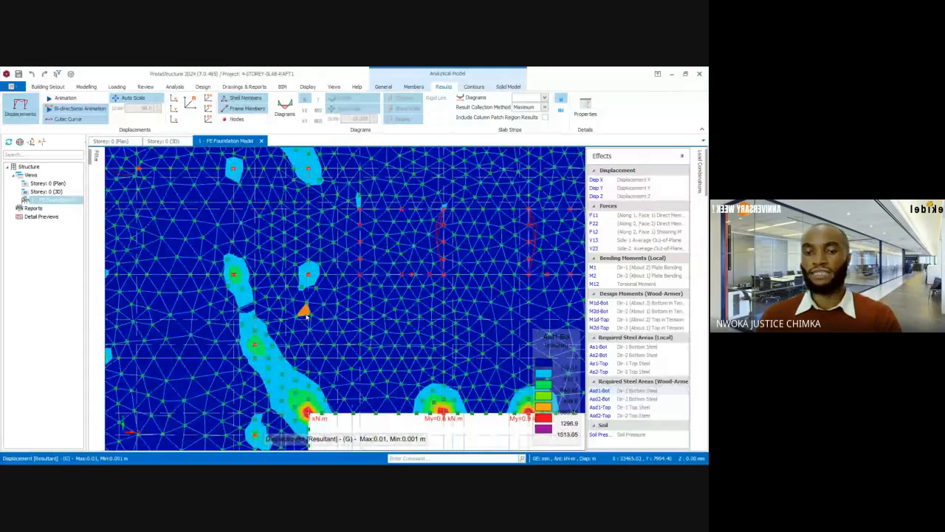
pyautogui.middleClick(306, 316)
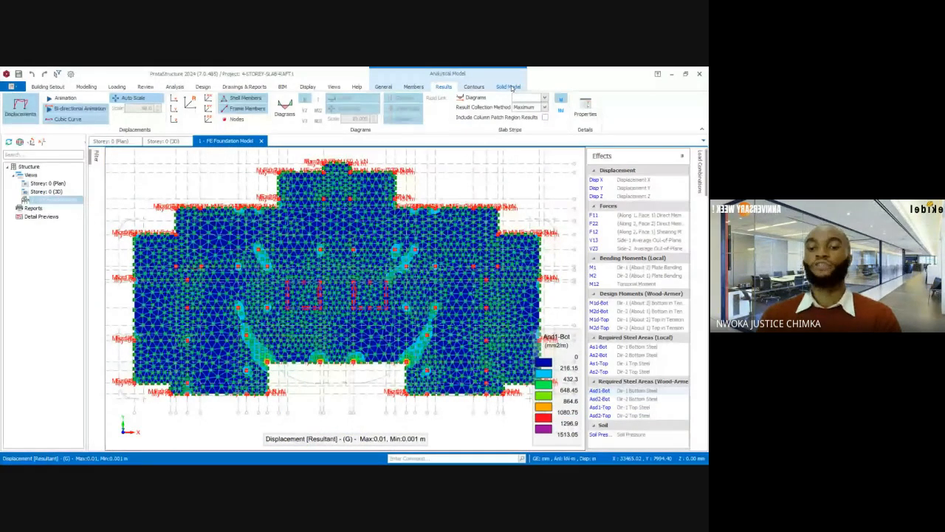
# Show the foundation's solid model with axial force (N) colouring in an orthogonal 3D view instead of the plan view.
pyautogui.click(512, 87)
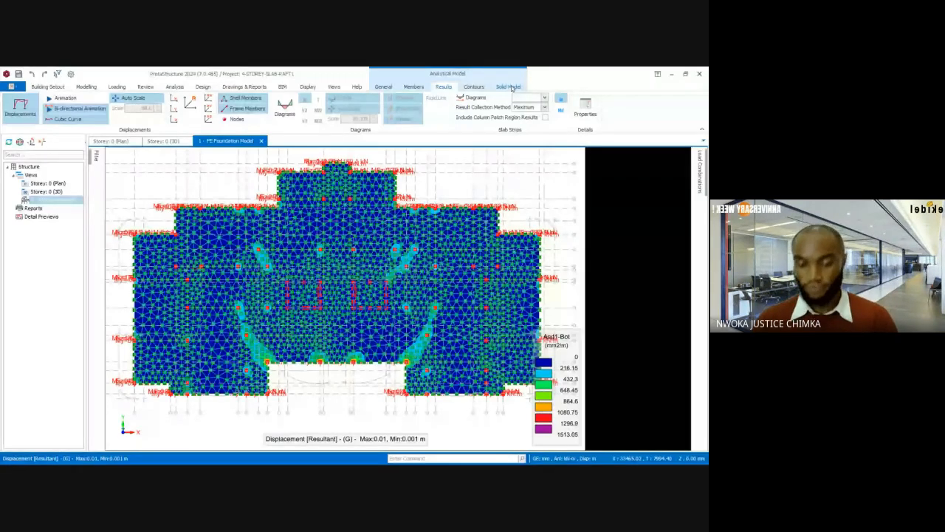
pyautogui.click(512, 87)
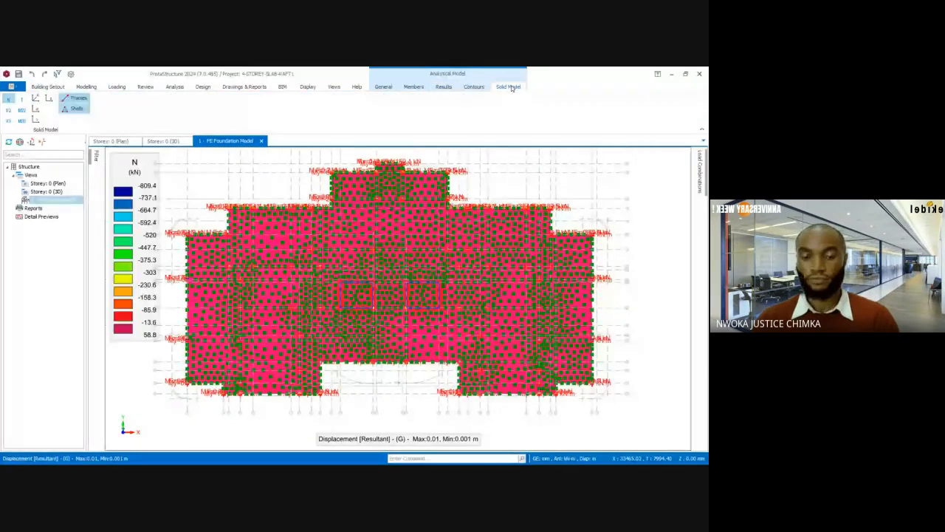
pyautogui.click(384, 87)
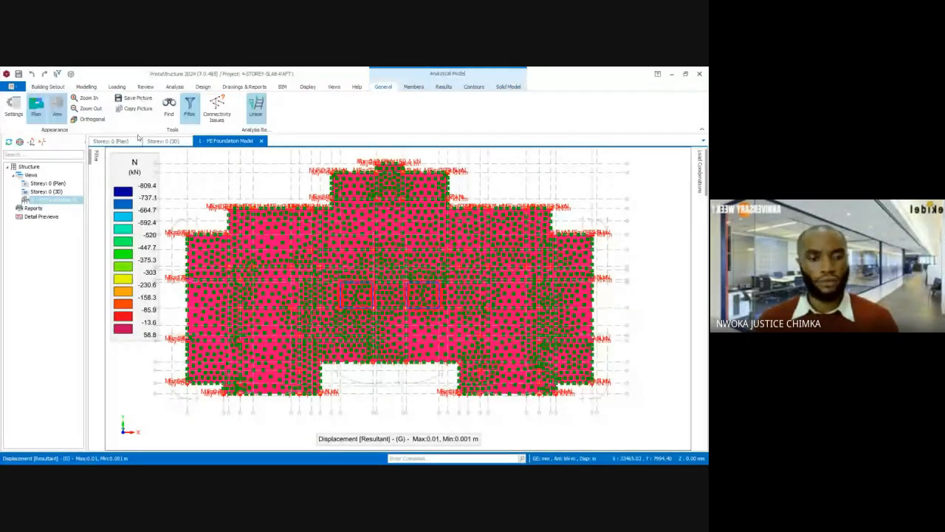
pyautogui.click(39, 107)
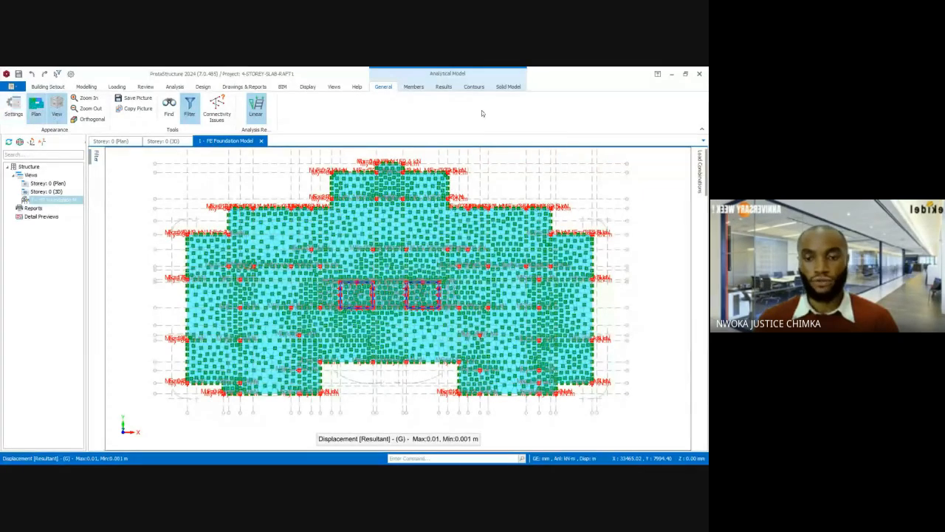
pyautogui.click(92, 120)
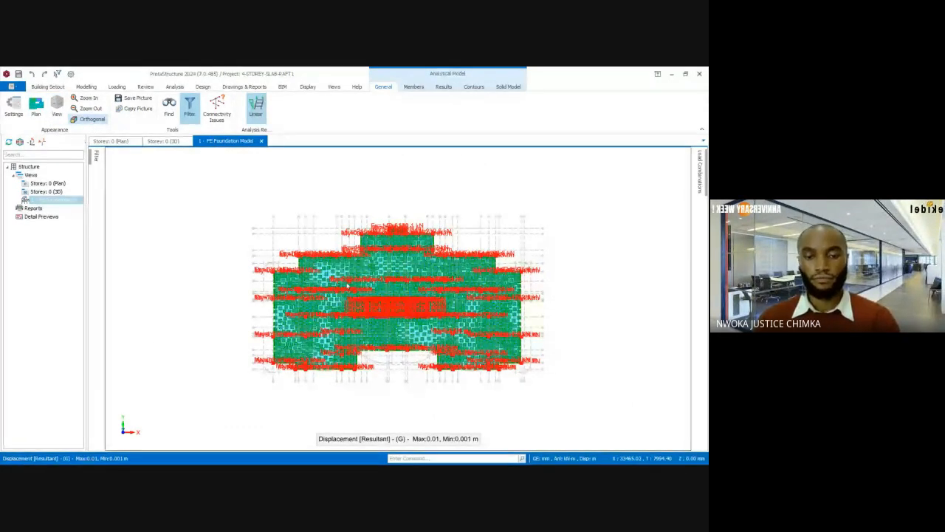
pyautogui.scroll(3, 342, 302)
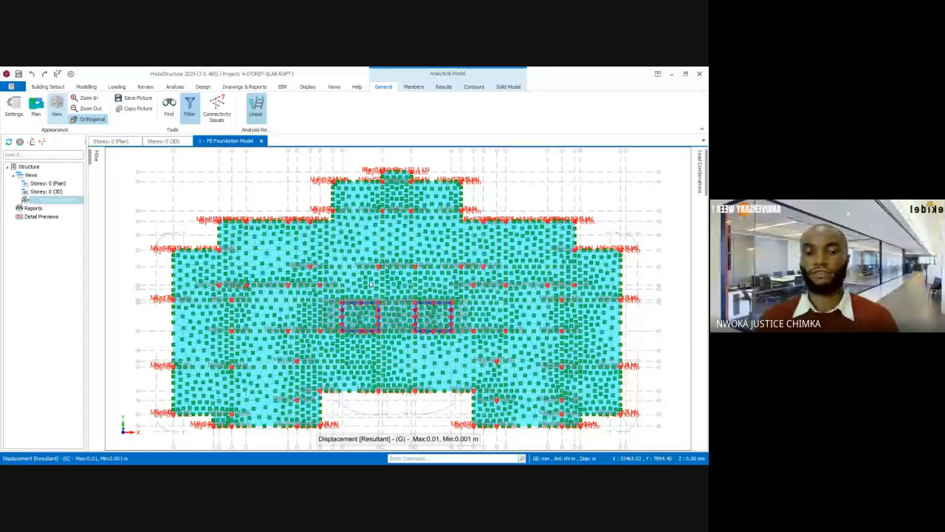
pyautogui.moveTo(370, 284); pyautogui.dragTo(467, 328, button='middle')
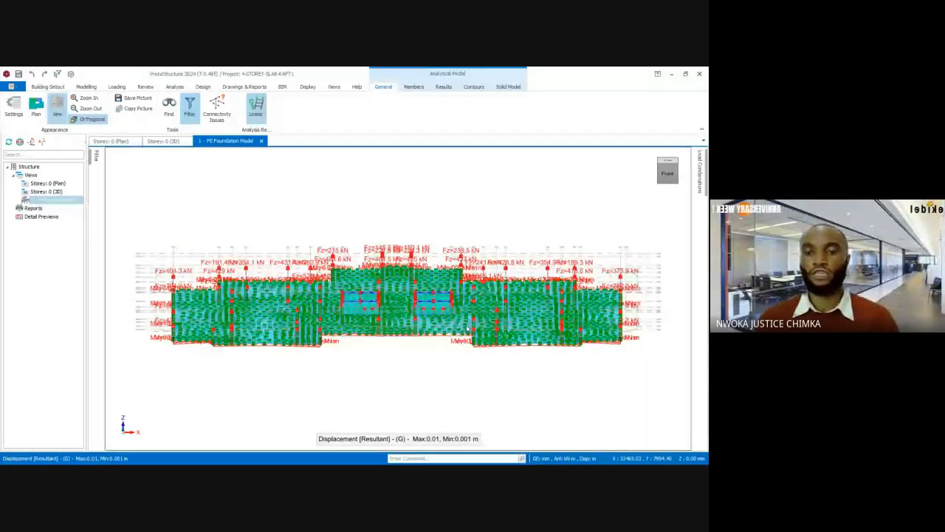
pyautogui.click(508, 86)
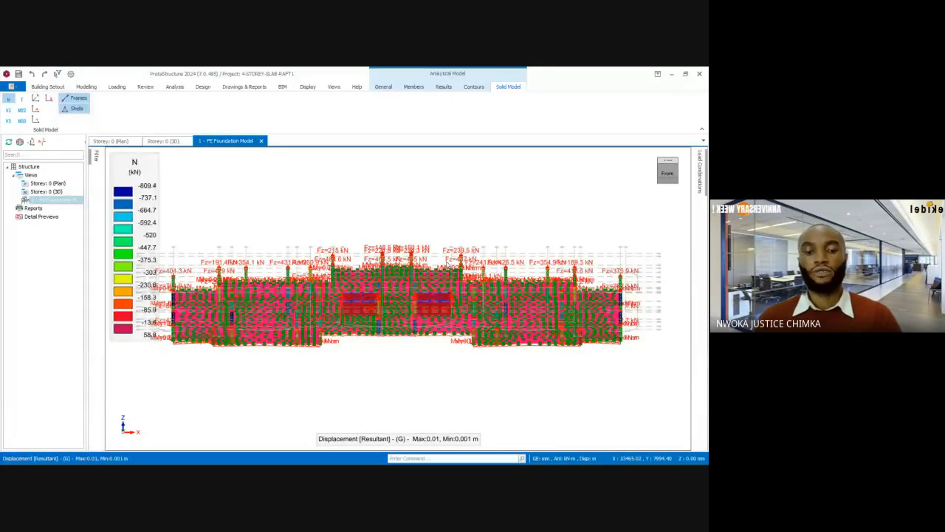
# Examine the columns and the two core wall boxes on the raft in the axial force solid model.
pyautogui.scroll(5, 393, 323)
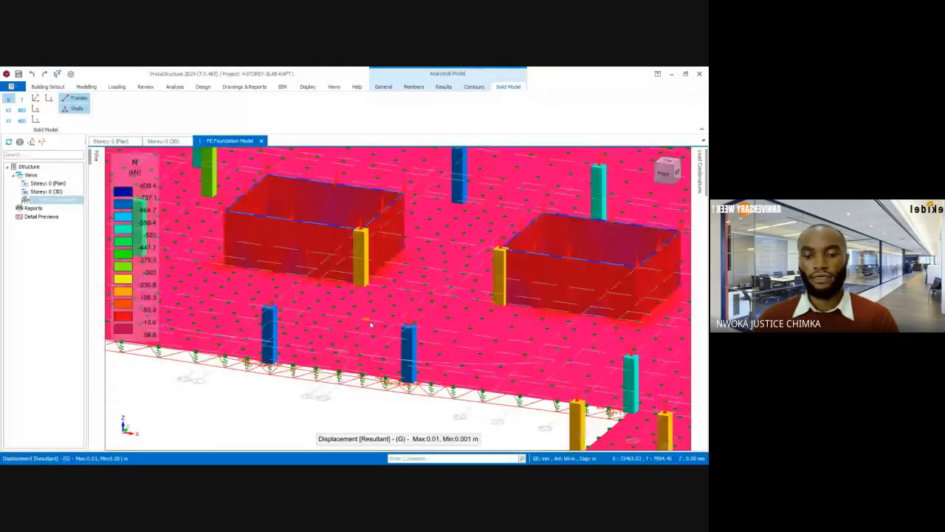
pyautogui.scroll(-3, 373, 294)
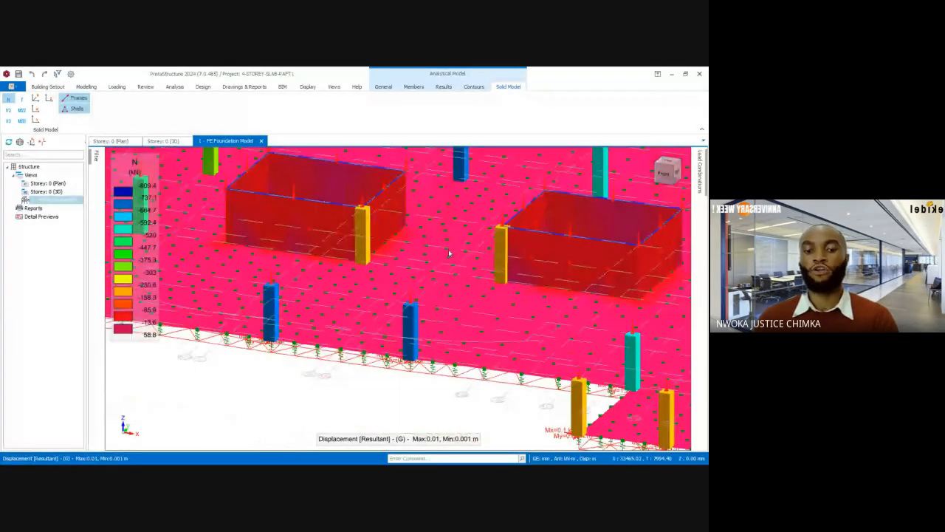
pyautogui.scroll(3, 428, 231)
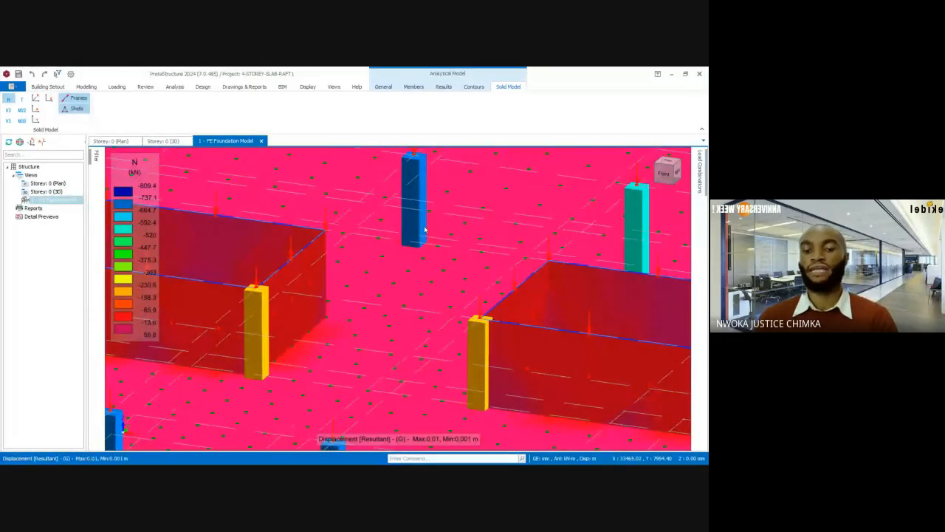
pyautogui.scroll(-5, 415, 240)
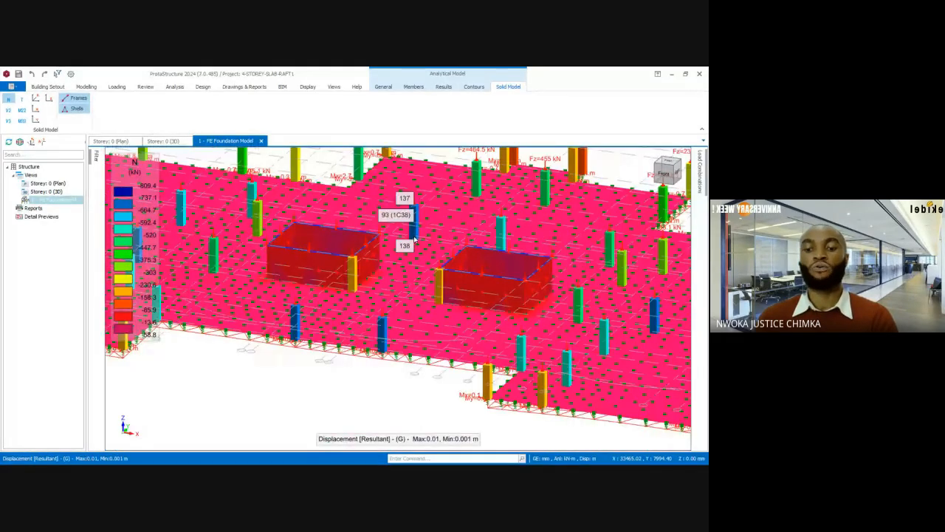
pyautogui.moveTo(612, 253); pyautogui.dragTo(540, 327, button='middle')
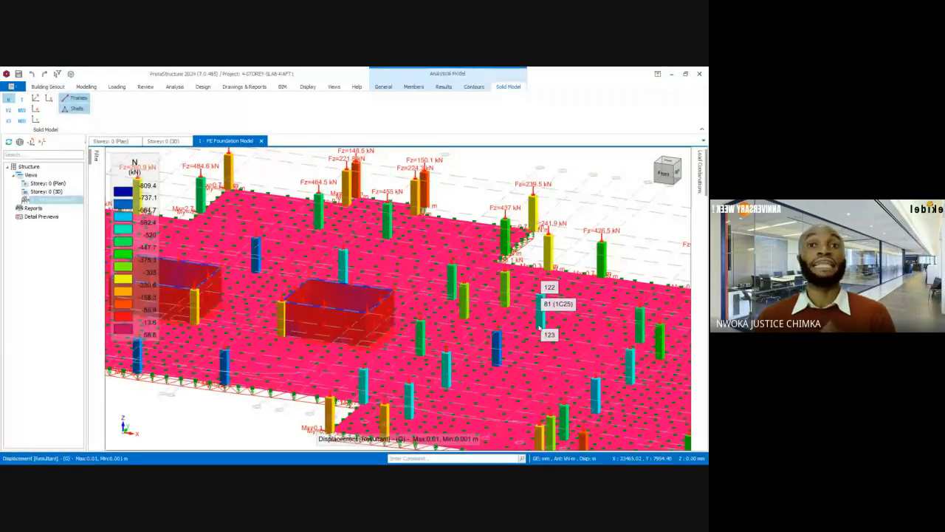
# Read the Fz load labels on the columns beside the recess along the raft's rear edge.
pyautogui.scroll(2, 533, 185)
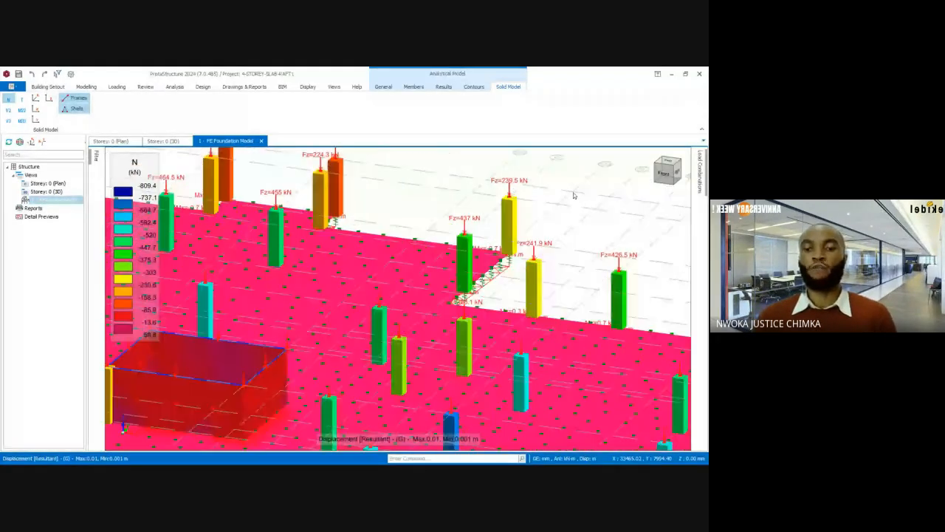
pyautogui.scroll(2, 533, 184)
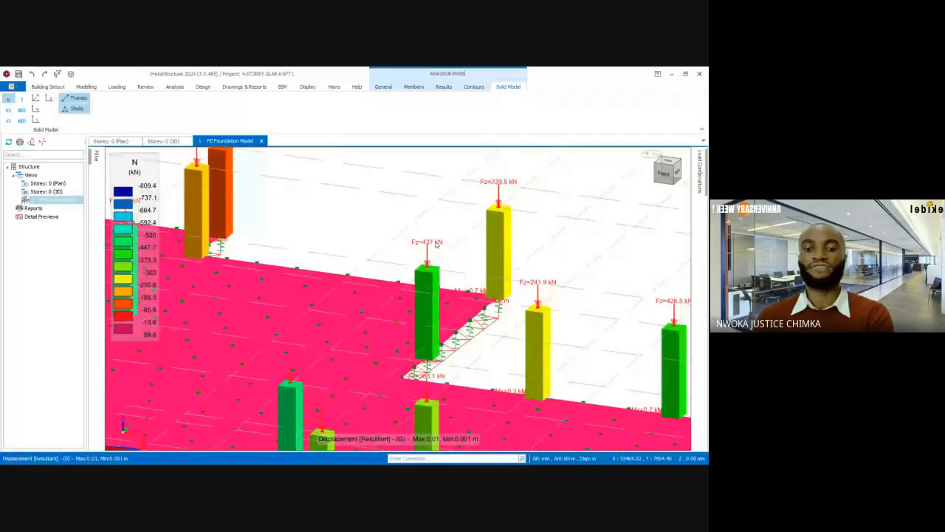
pyautogui.scroll(2, 429, 247)
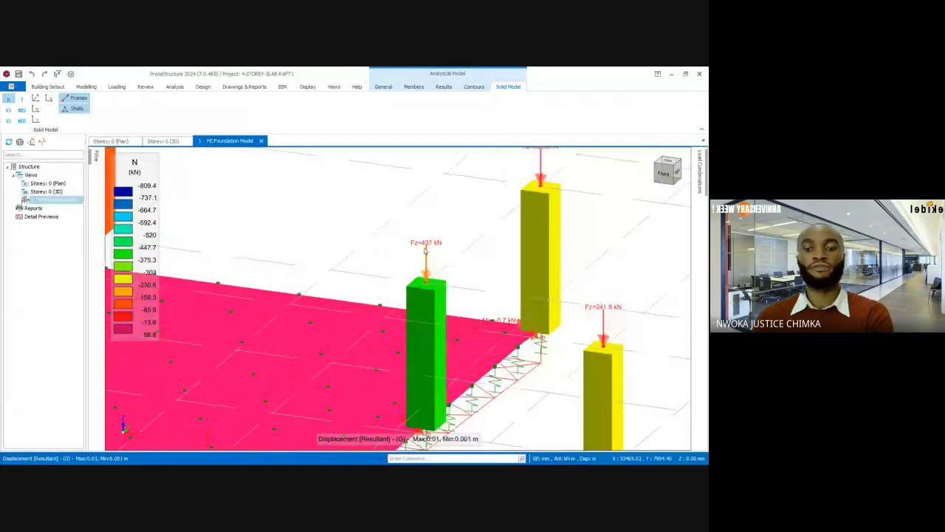
pyautogui.scroll(2, 499, 175)
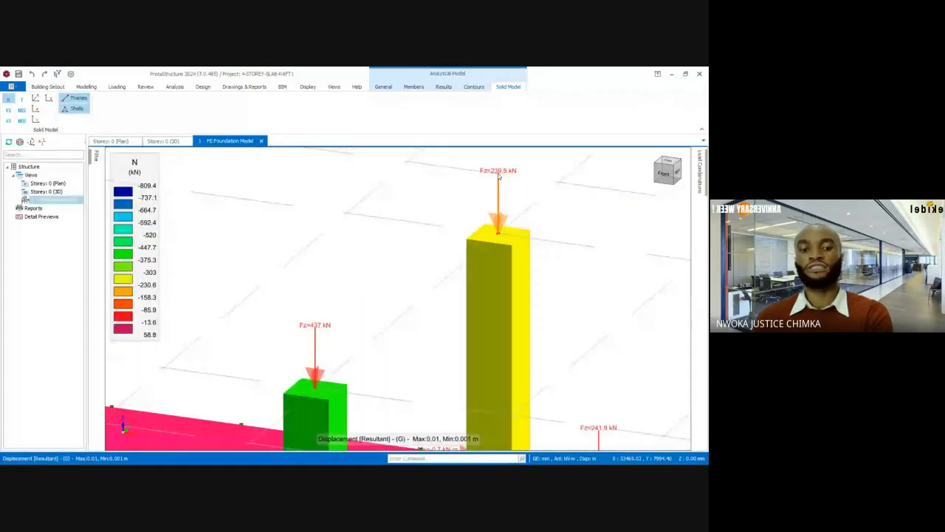
pyautogui.scroll(-5, 500, 175)
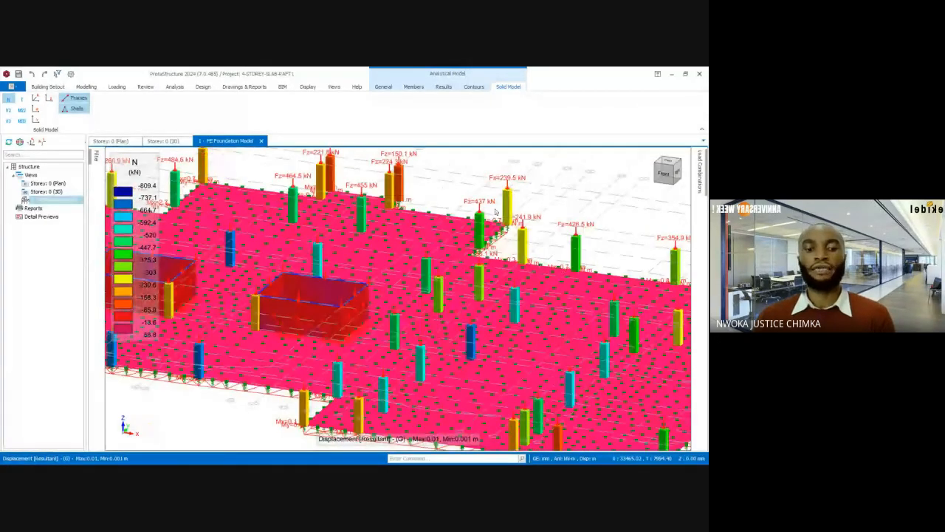
# Compare the Fz loads and axial force colours of the columns at the raft's opposite end, in 3D and from the side.
pyautogui.moveTo(496, 212); pyautogui.dragTo(482, 277, button='middle')
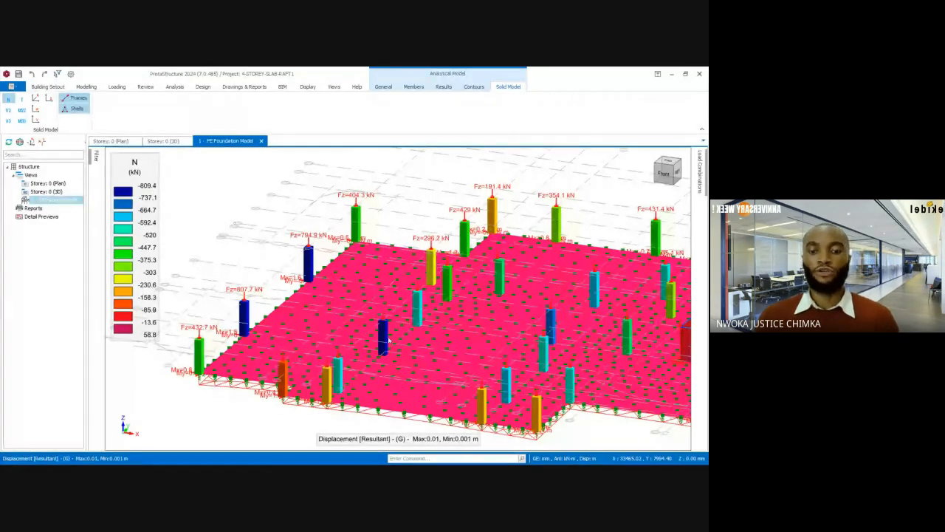
pyautogui.scroll(5, 384, 333)
pyautogui.scroll(-5, 380, 299)
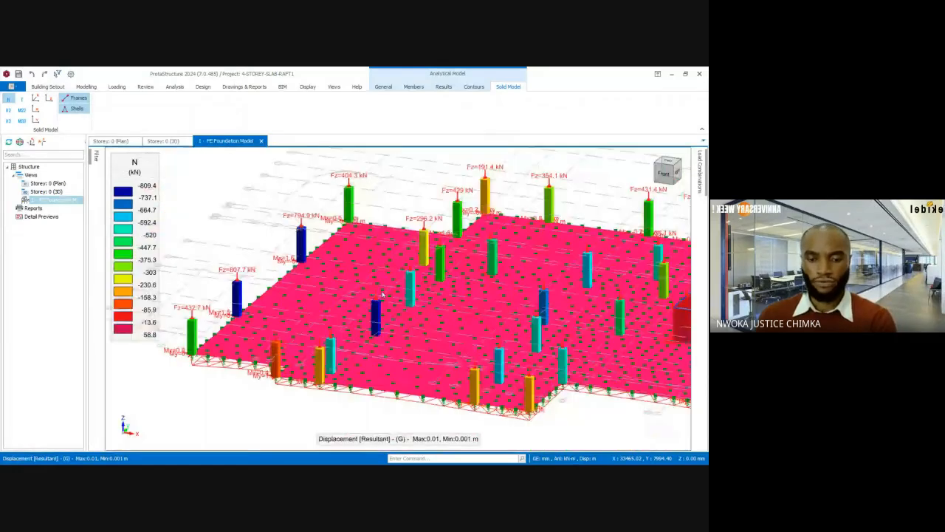
pyautogui.moveTo(382, 294); pyautogui.dragTo(379, 304, button='middle')
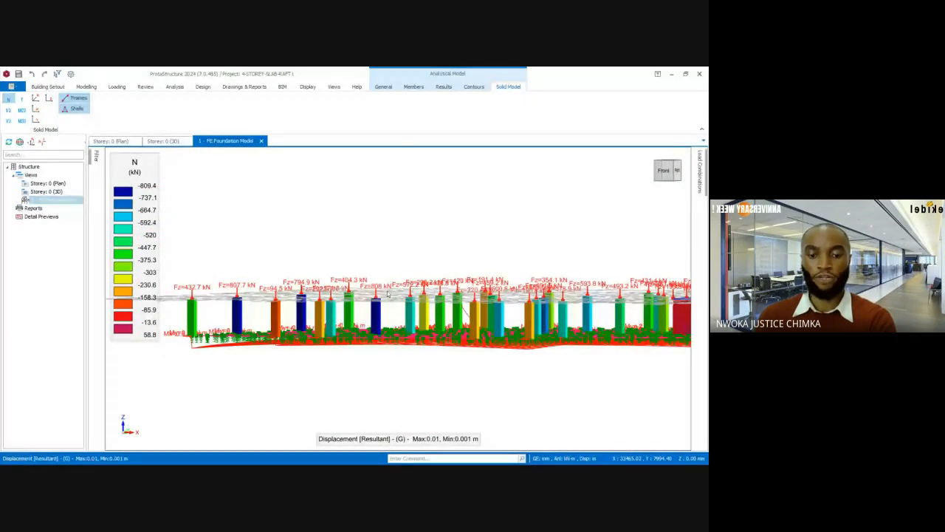
pyautogui.scroll(2, 387, 294)
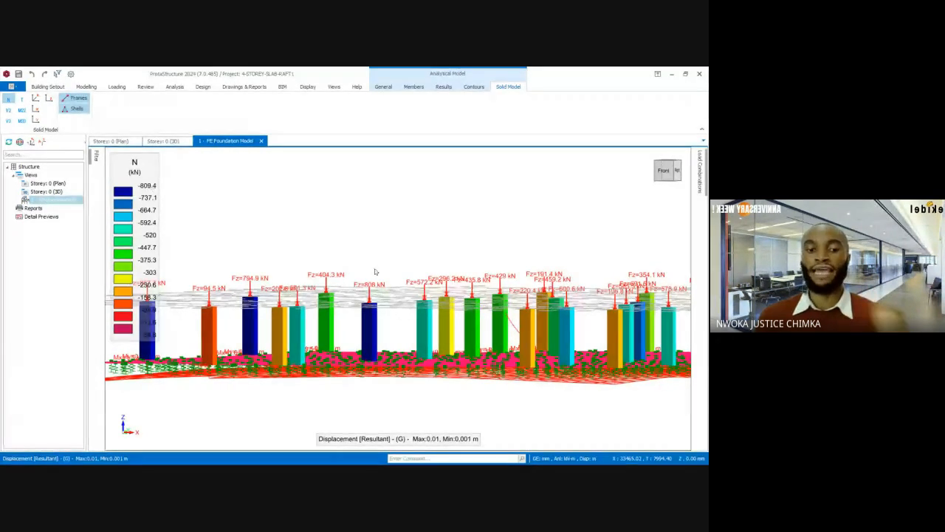
pyautogui.moveTo(375, 272); pyautogui.dragTo(291, 267, button='middle')
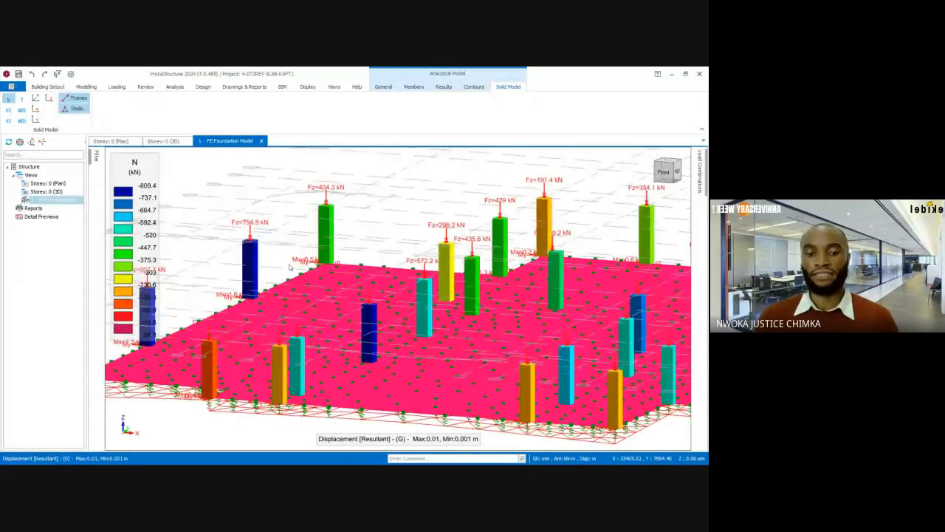
# Examine the Fz loads and axial force colours of the columns from the raft's low-X edge across the cores to the far end.
pyautogui.scroll(5, 303, 220)
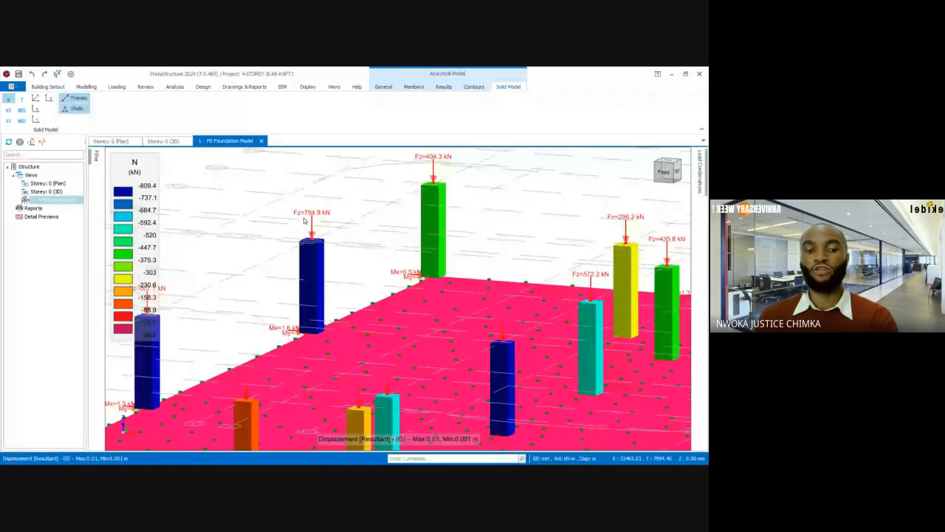
pyautogui.scroll(-3, 303, 220)
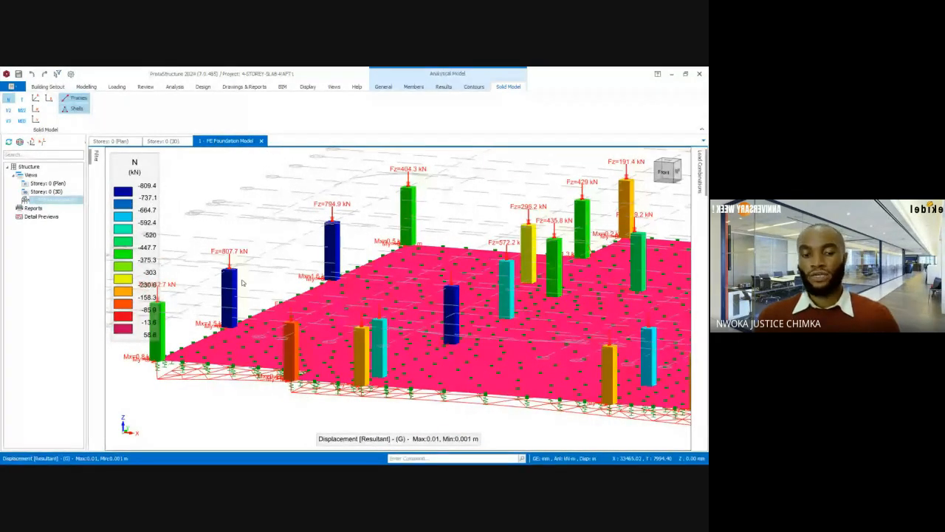
pyautogui.scroll(-5, 243, 282)
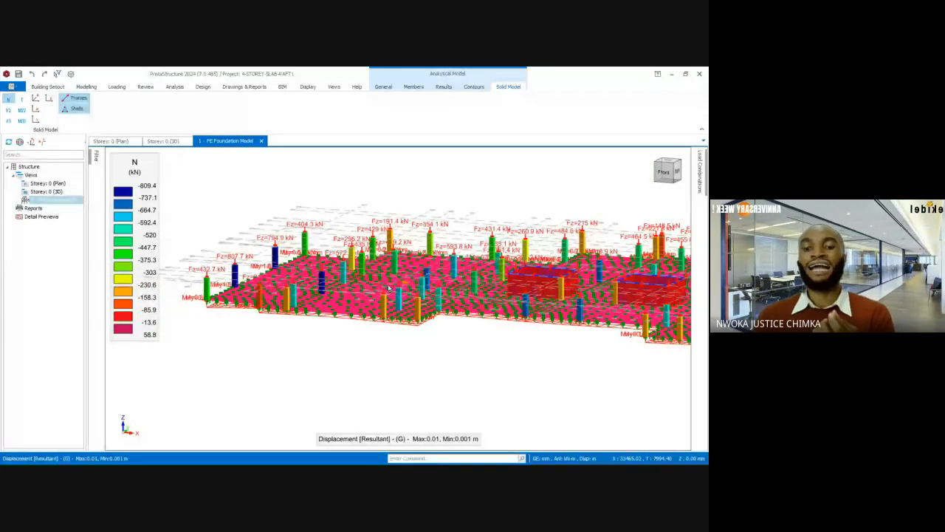
pyautogui.moveTo(389, 288); pyautogui.dragTo(263, 297, button='middle')
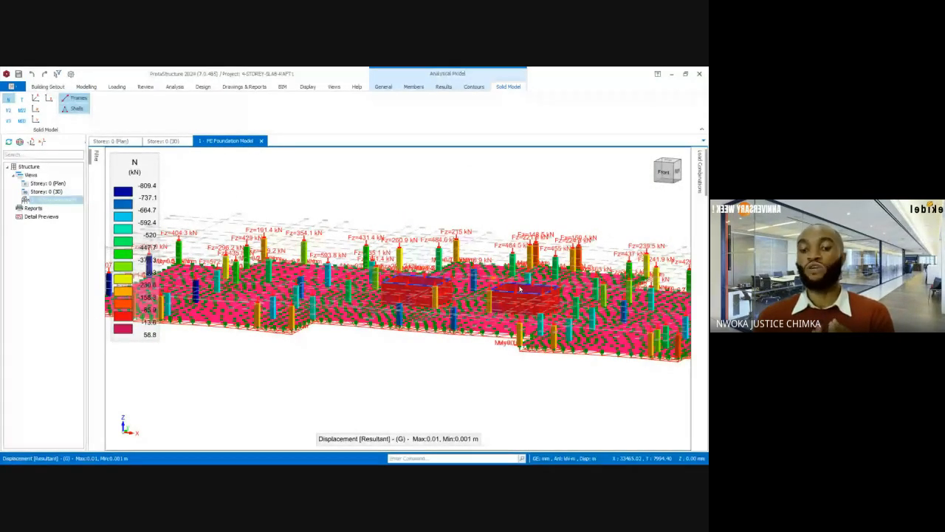
pyautogui.moveTo(520, 290); pyautogui.dragTo(476, 293, button='middle')
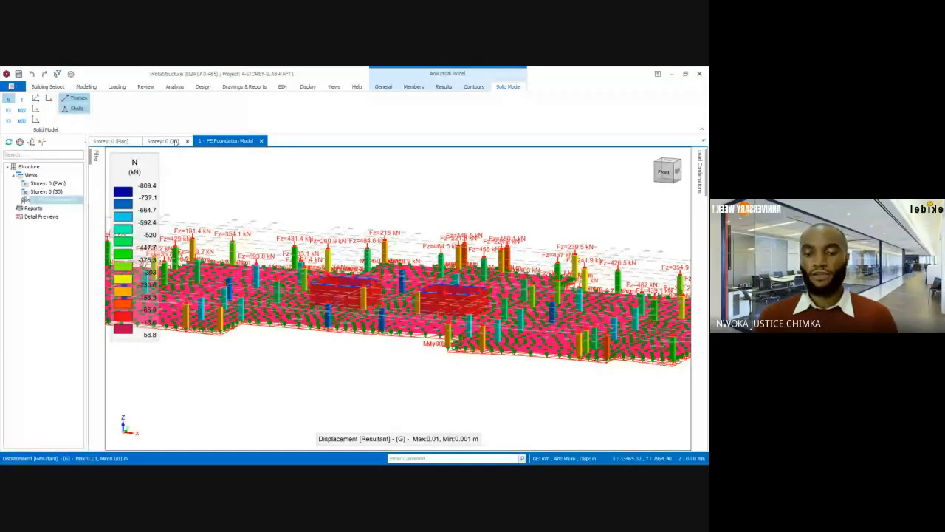
pyautogui.press('Up')
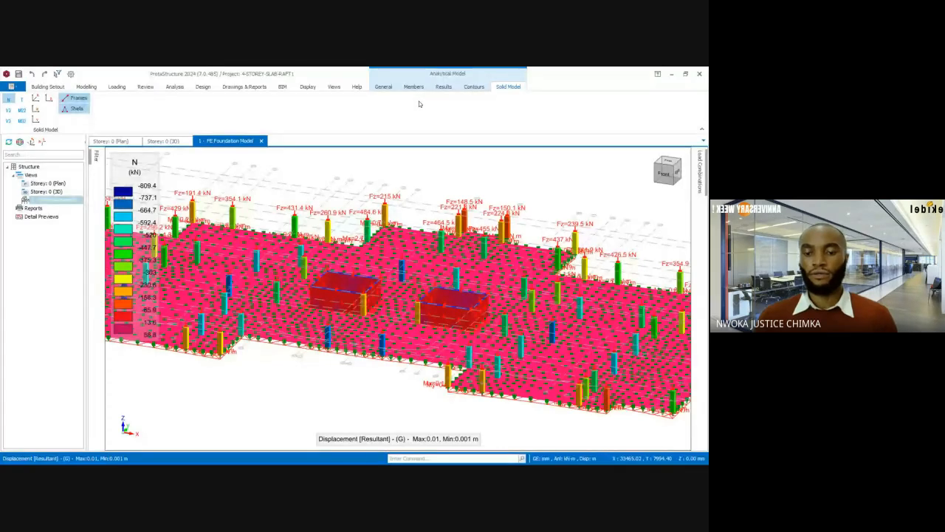
pyautogui.moveTo(471, 205); pyautogui.dragTo(423, 205, button='middle')
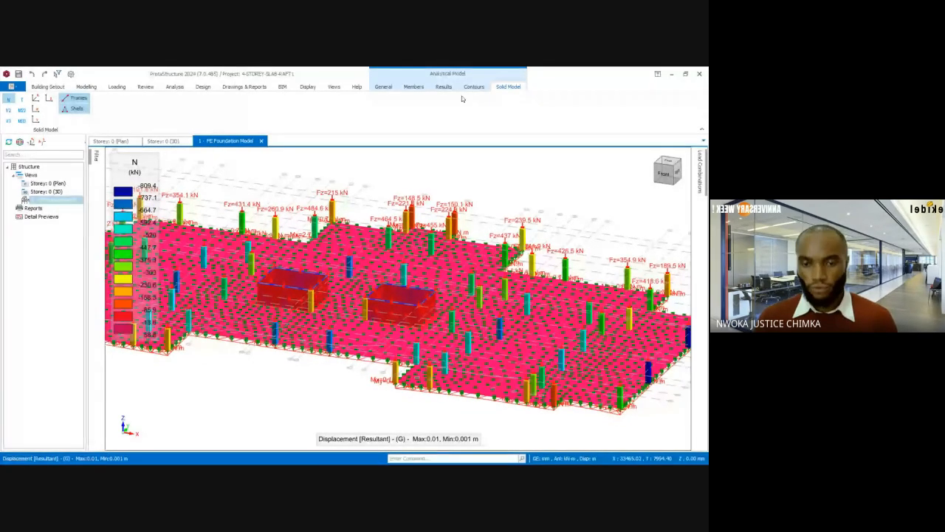
# Show the Asd1-Bot required bottom steel contours on the raft instead of the solid model and dismiss the notification suggestion.
pyautogui.click(474, 86)
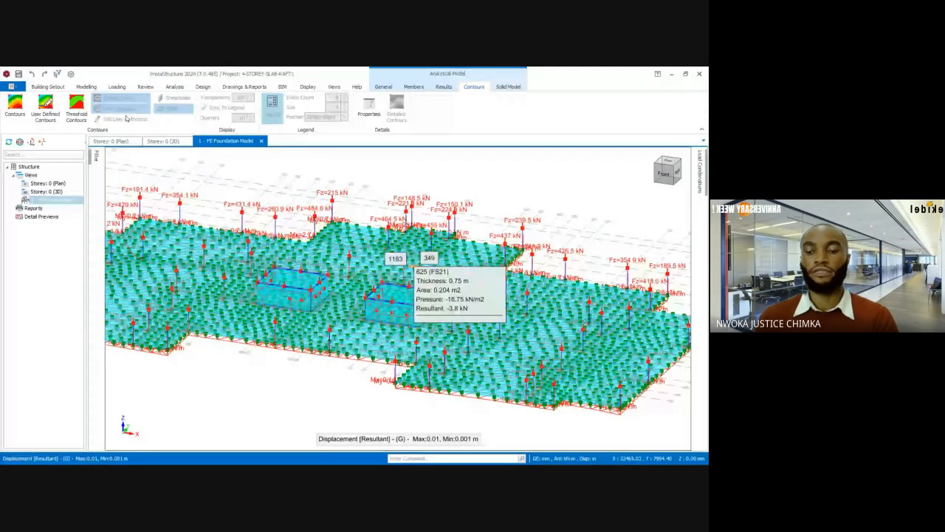
pyautogui.click(14, 105)
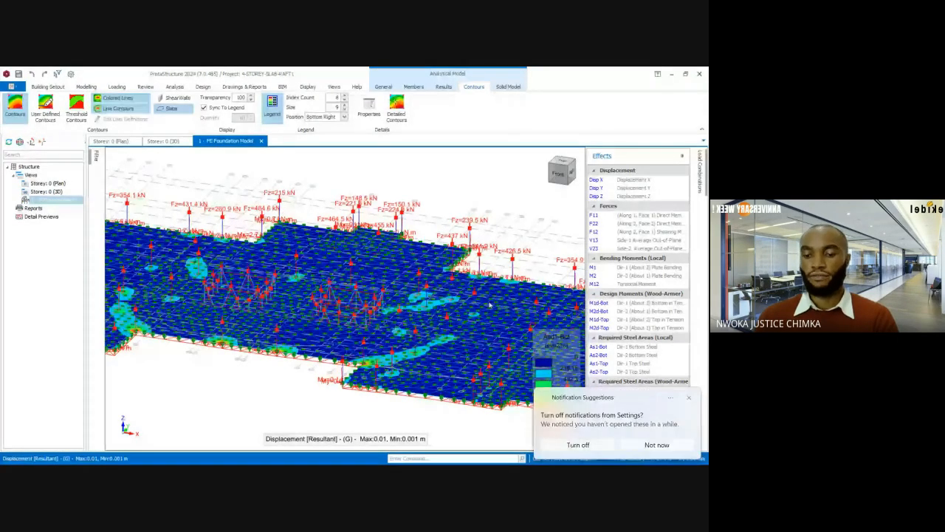
pyautogui.click(688, 397)
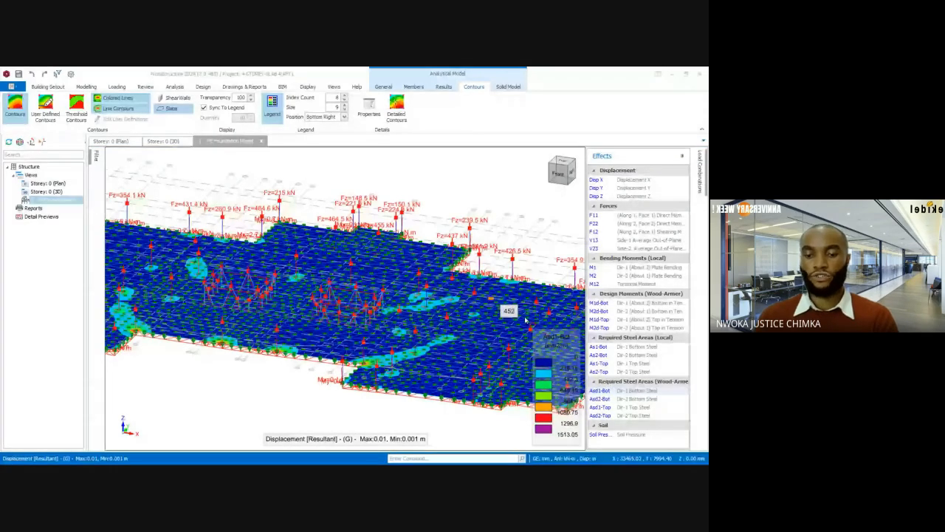
pyautogui.moveTo(526, 321); pyautogui.dragTo(439, 283, button='middle')
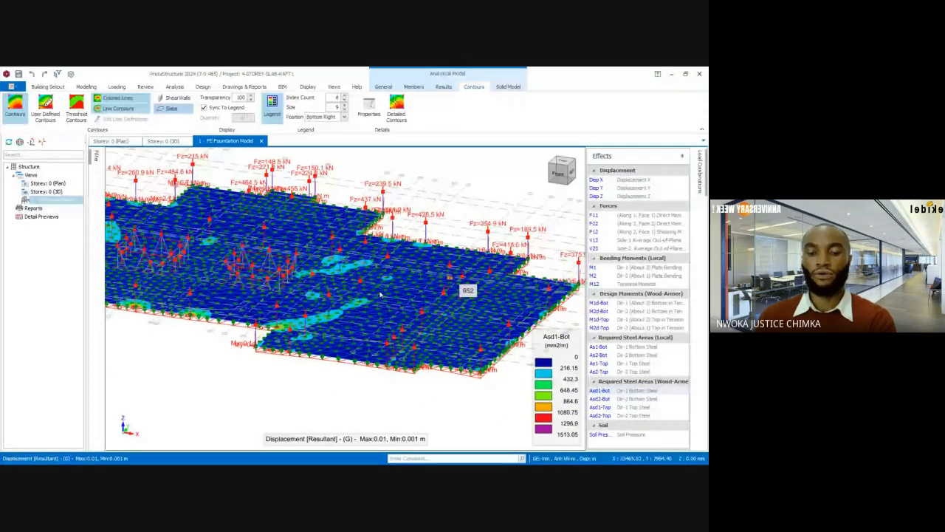
pyautogui.scroll(5, 380, 296)
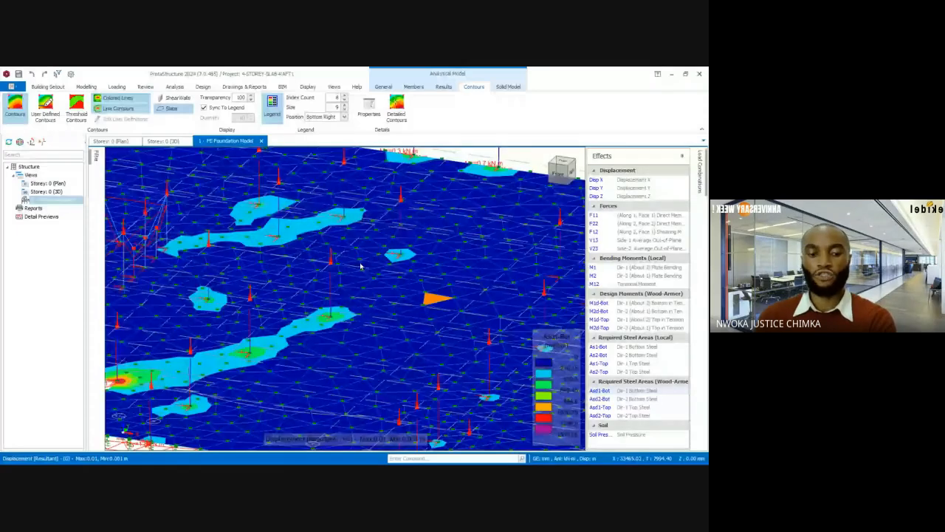
pyautogui.scroll(-5, 381, 258)
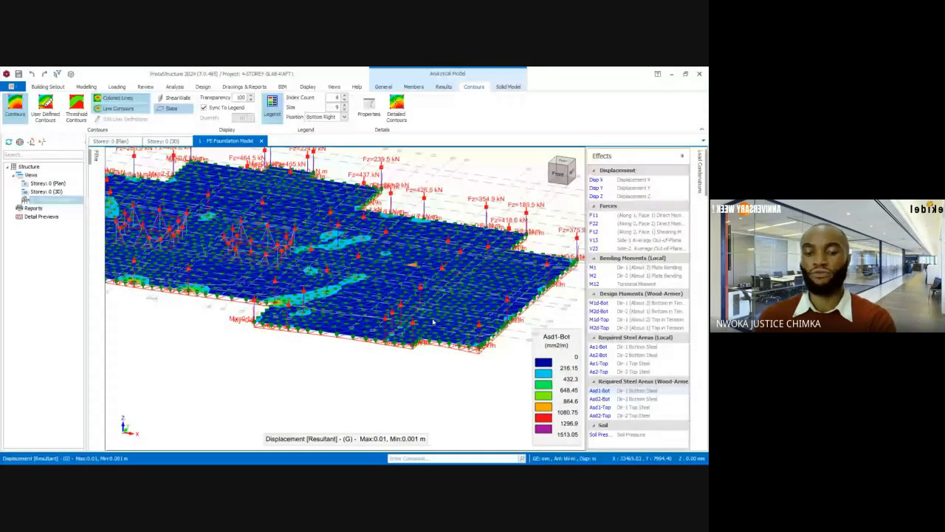
# Switch the Asd1-Bot contour display from 3D to plan view, focusing on the raft area beside the lower recess.
pyautogui.click(393, 88)
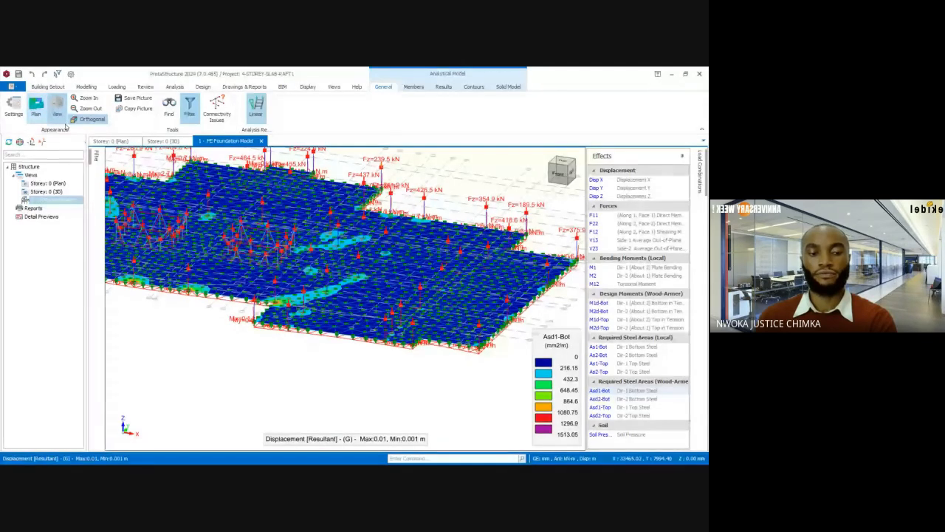
pyautogui.click(564, 162)
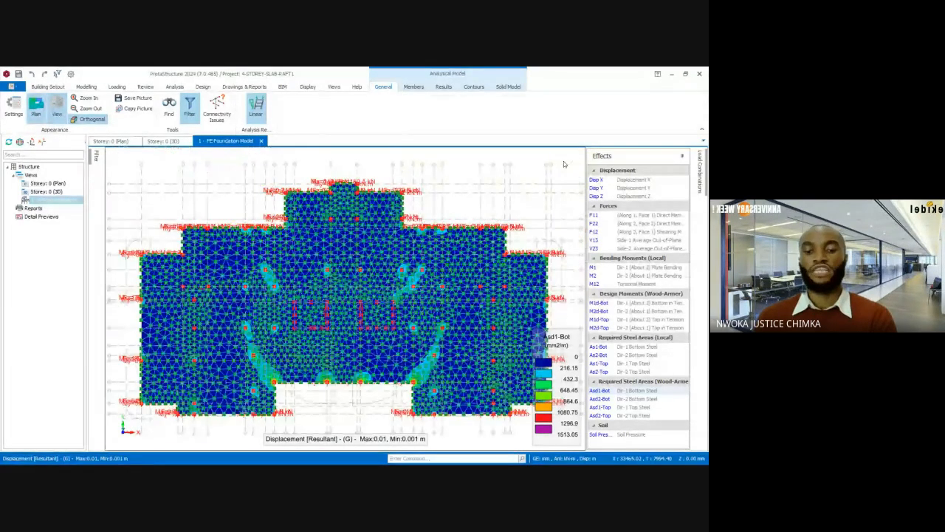
pyautogui.moveTo(412, 305); pyautogui.dragTo(384, 262, button='middle')
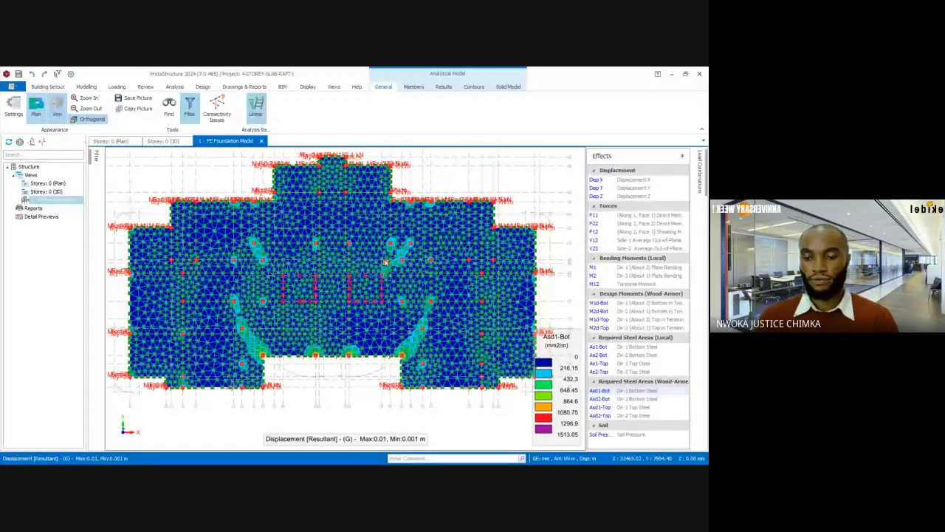
pyautogui.scroll(3, 385, 262)
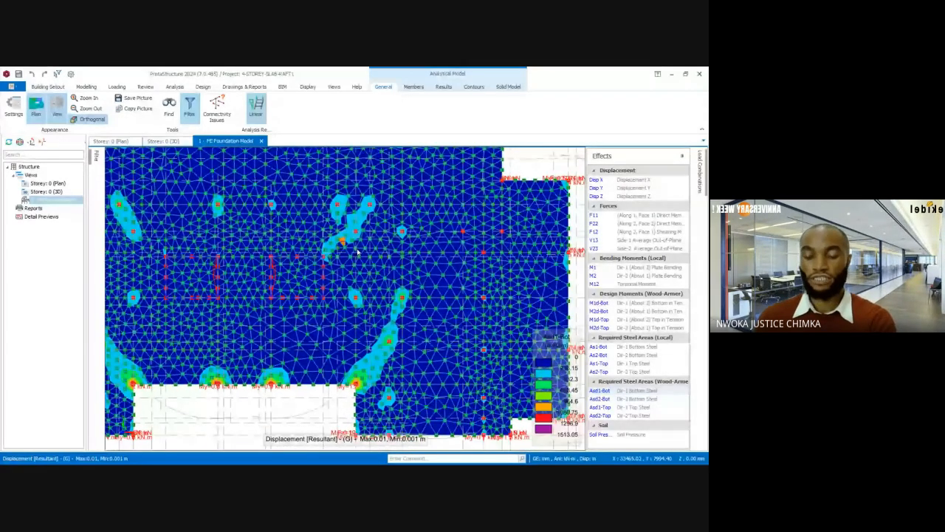
pyautogui.moveTo(357, 252); pyautogui.dragTo(321, 216, button='middle')
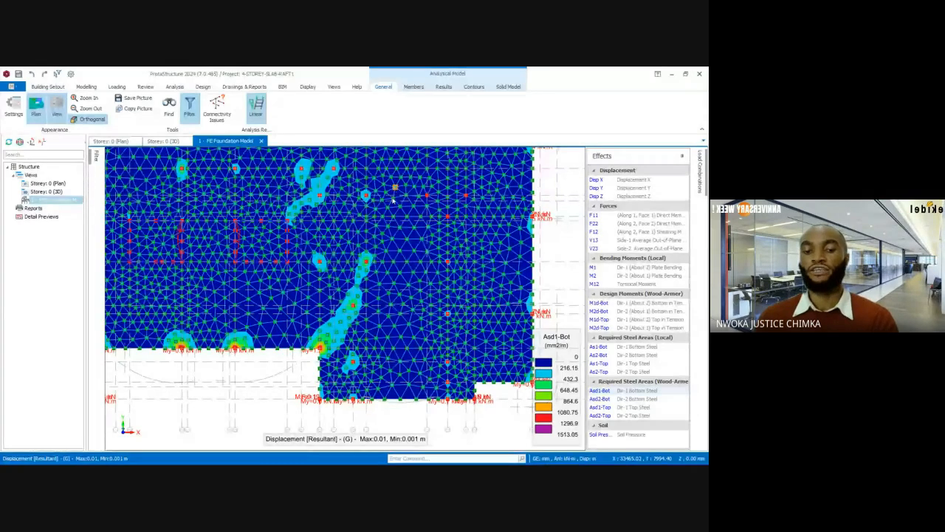
# Inspect the Asd1-Bot value at the column node topping the curved contour band above the recess's right corner.
pyautogui.scroll(4, 392, 199)
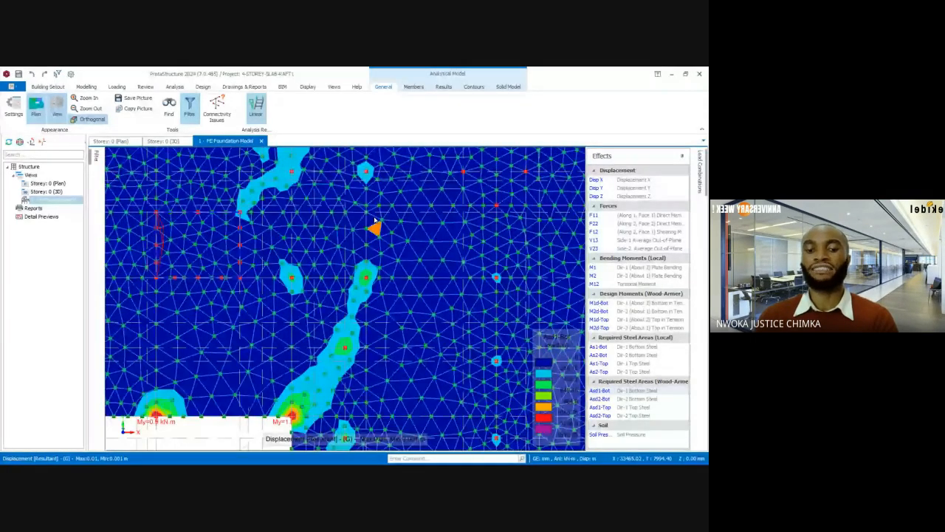
pyautogui.scroll(5, 374, 220)
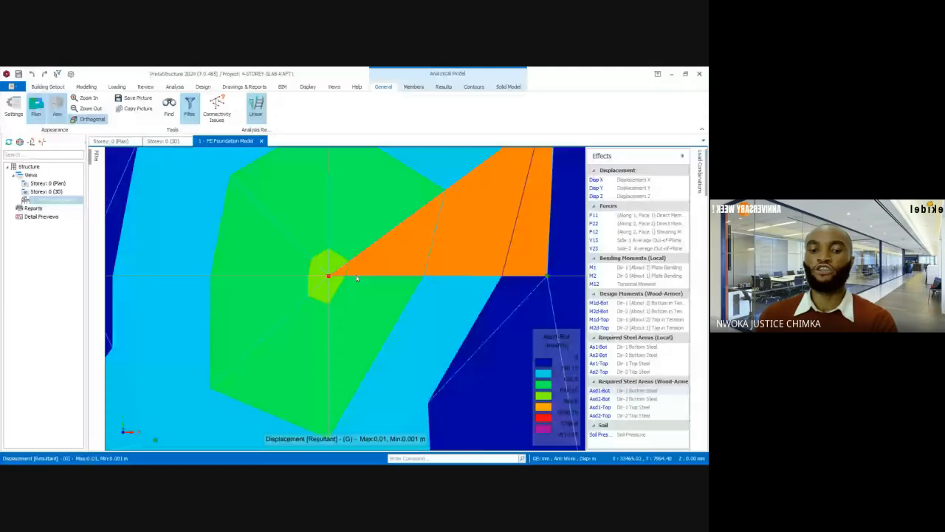
pyautogui.scroll(5, 330, 268)
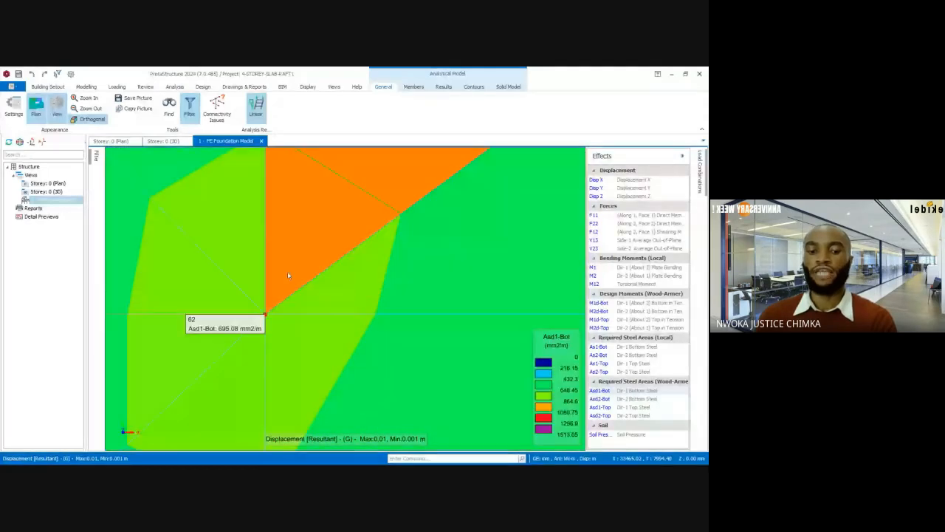
pyautogui.scroll(2, 263, 318)
pyautogui.scroll(-2, 263, 321)
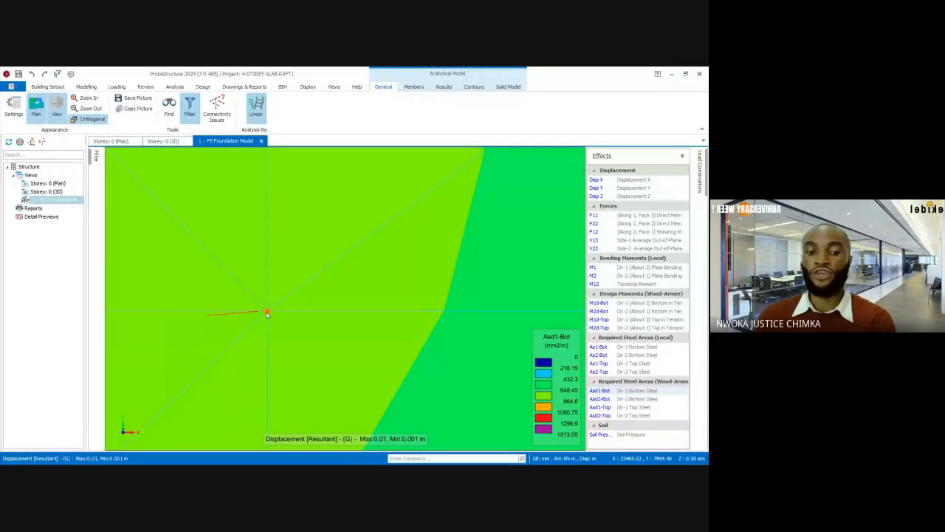
pyautogui.scroll(-5, 330, 274)
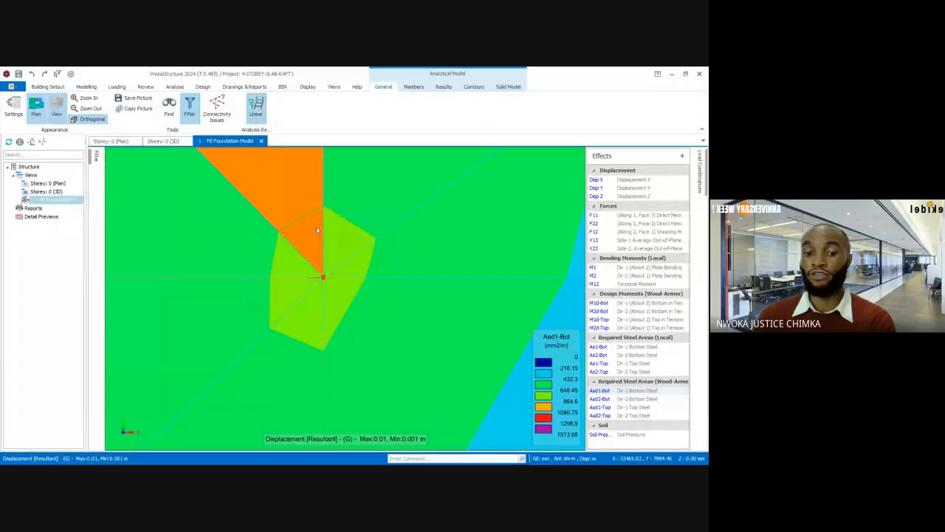
pyautogui.moveTo(327, 231)
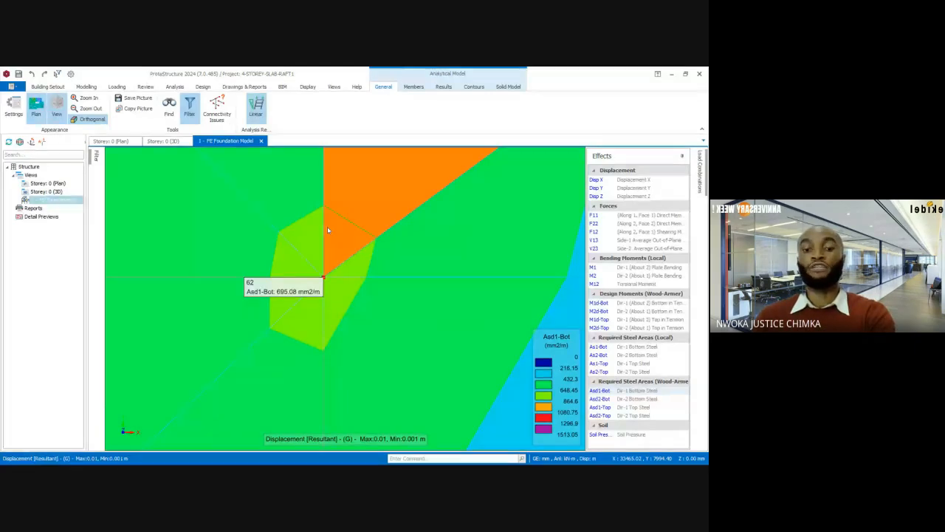
pyautogui.scroll(-9, 329, 230)
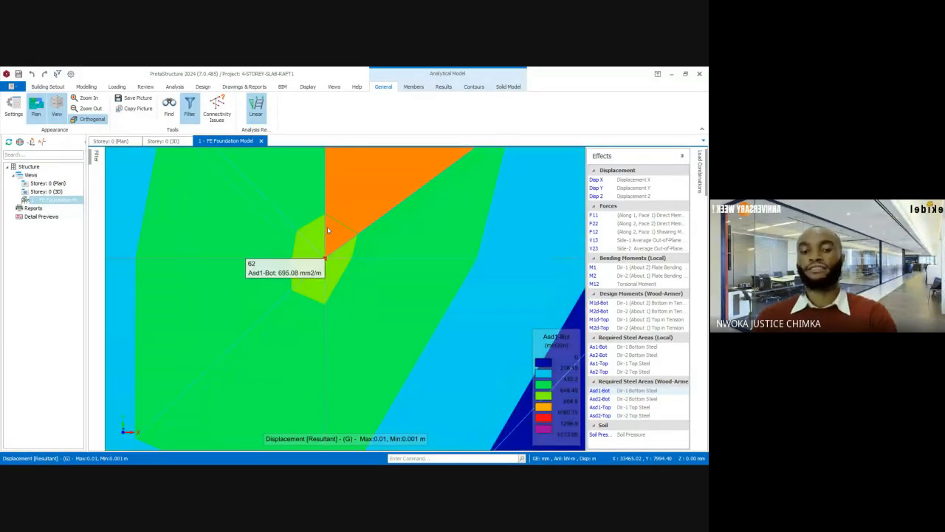
pyautogui.scroll(-3, 330, 248)
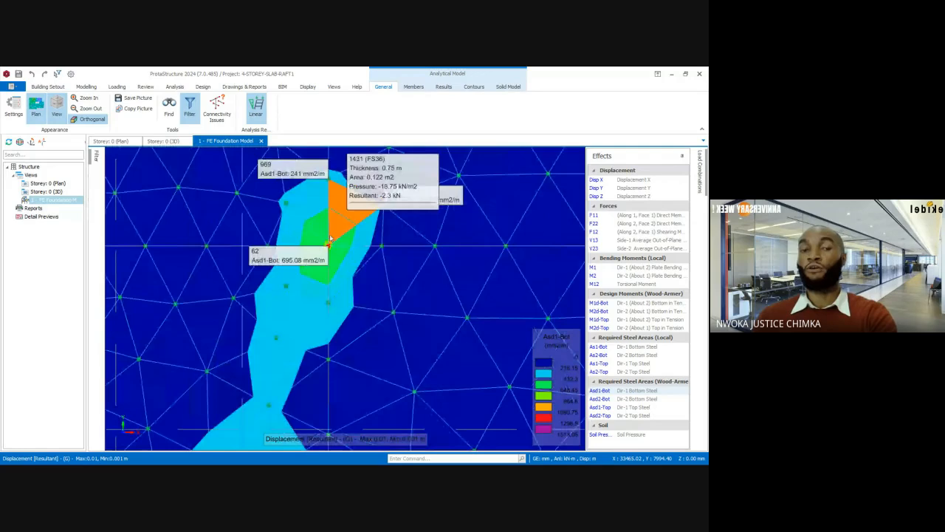
pyautogui.scroll(-2, 347, 236)
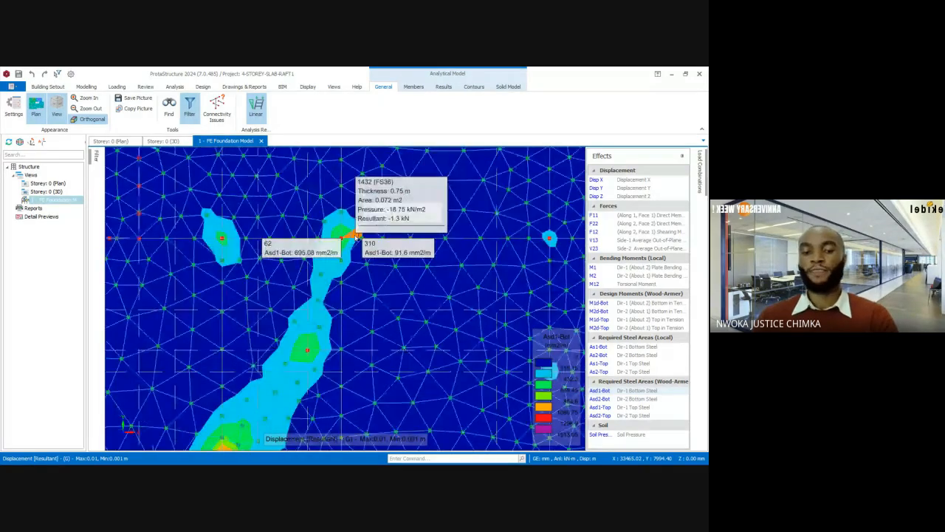
# Read the peak Asd1-Bot value at the recess's right corner node and compare it with the neighbouring nodes.
pyautogui.moveTo(203, 438); pyautogui.dragTo(325, 291, button='middle')
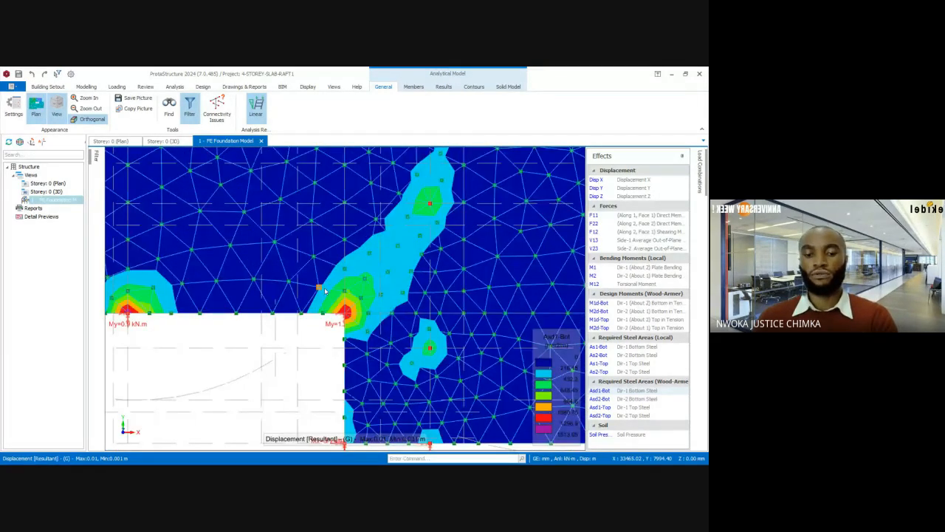
pyautogui.scroll(5, 325, 291)
pyautogui.moveTo(292, 271)
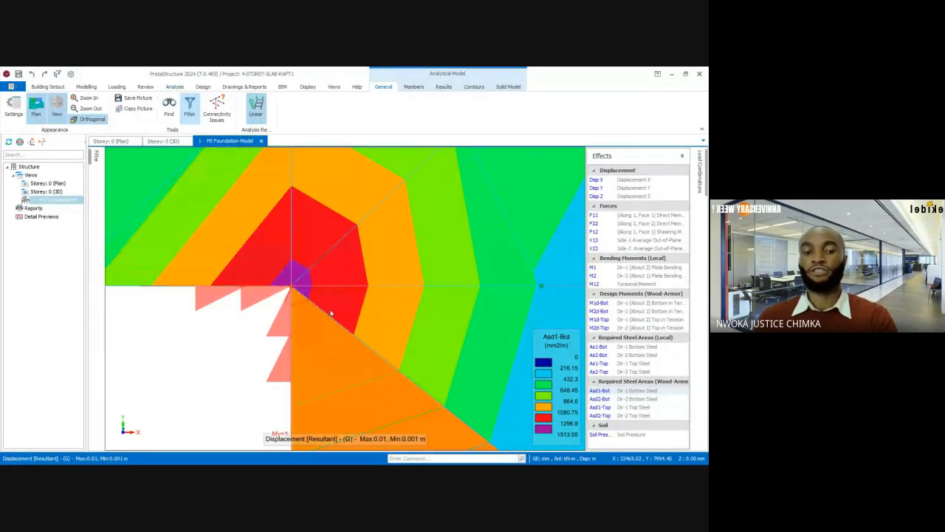
pyautogui.scroll(2, 308, 296)
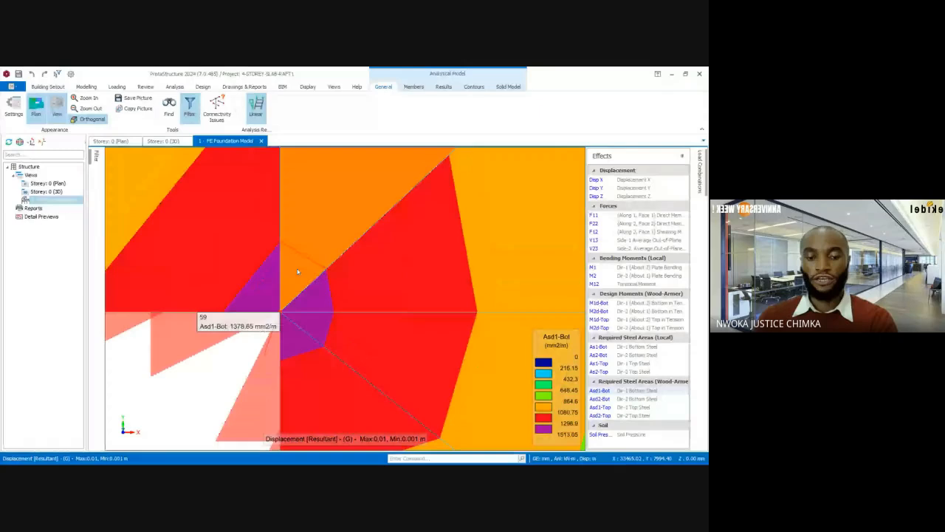
pyautogui.scroll(2, 292, 270)
pyautogui.scroll(-4, 274, 268)
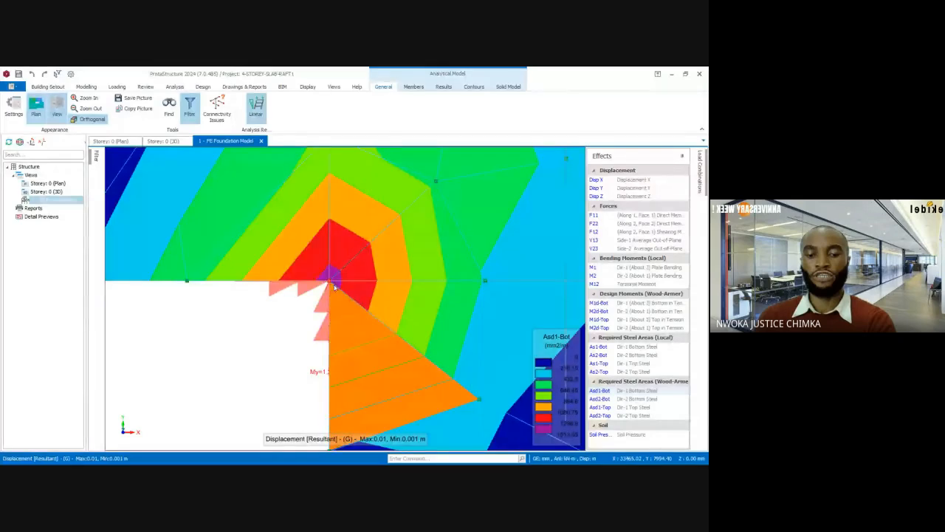
pyautogui.moveTo(339, 281)
pyautogui.scroll(-2, 355, 265)
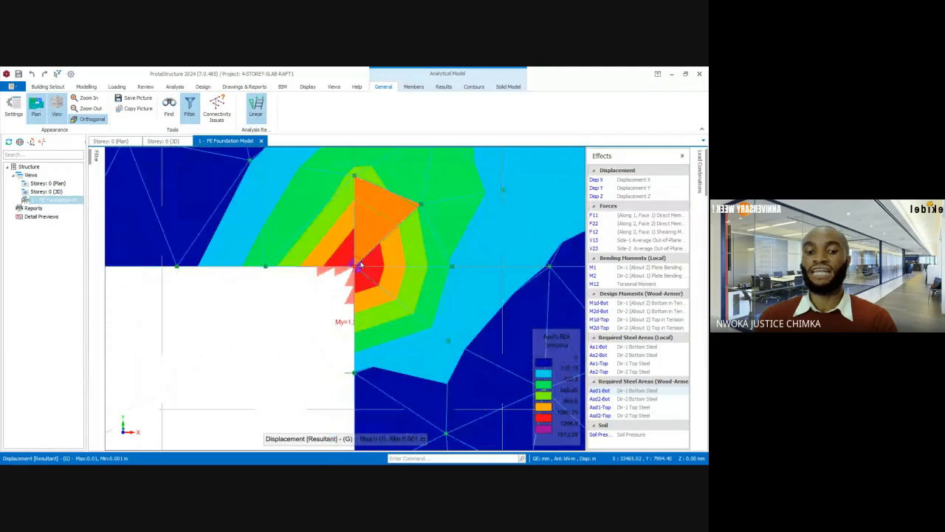
pyautogui.scroll(3, 353, 263)
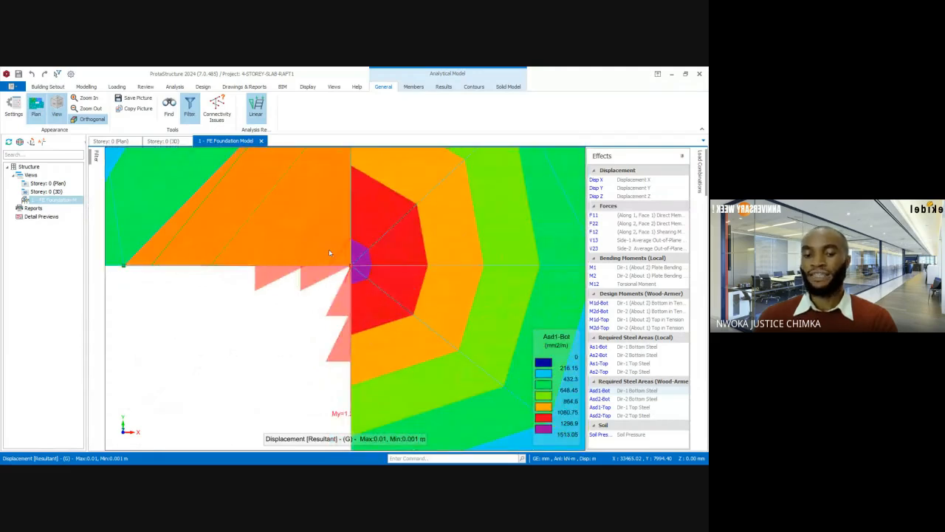
pyautogui.moveTo(348, 254)
pyautogui.scroll(-5, 349, 254)
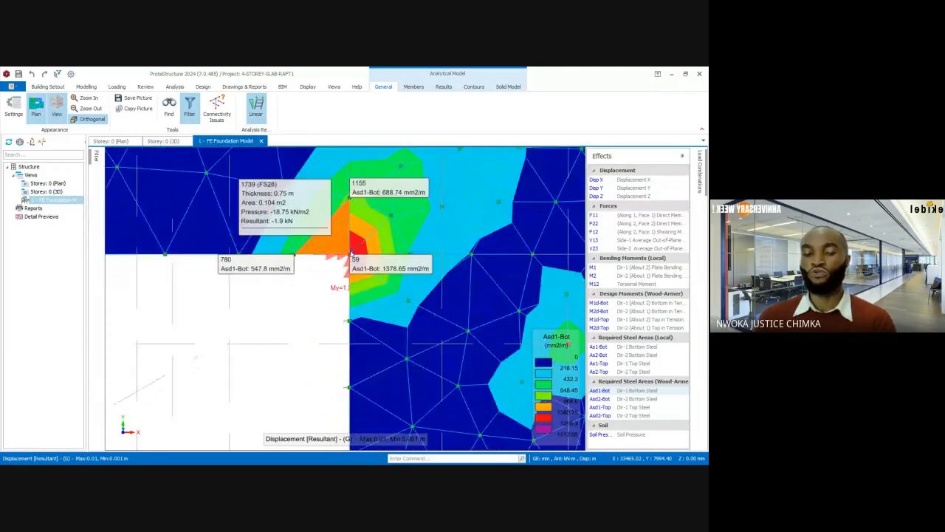
pyautogui.scroll(3, 279, 237)
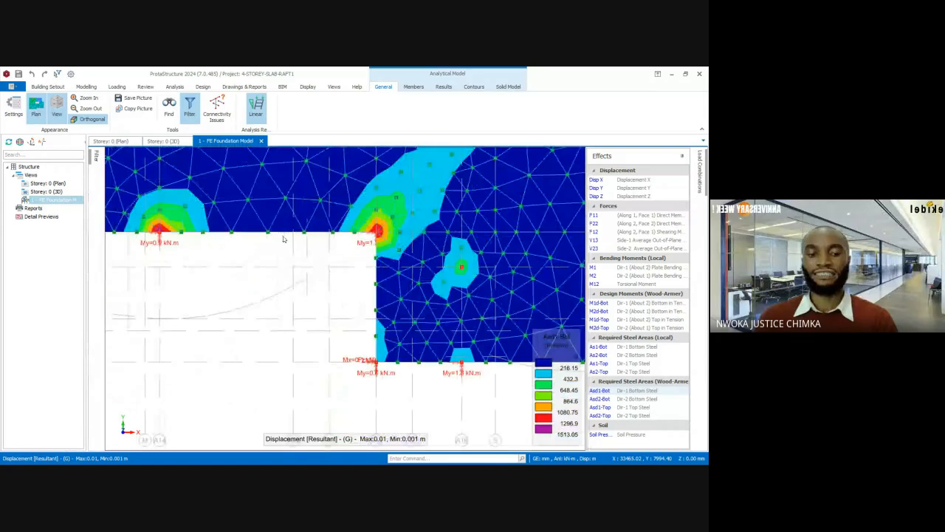
# Read the Asd1-Bot value at the middle column node of the curved contour band above the recess's left corner.
pyautogui.scroll(2, 273, 236)
pyautogui.scroll(-5, 342, 276)
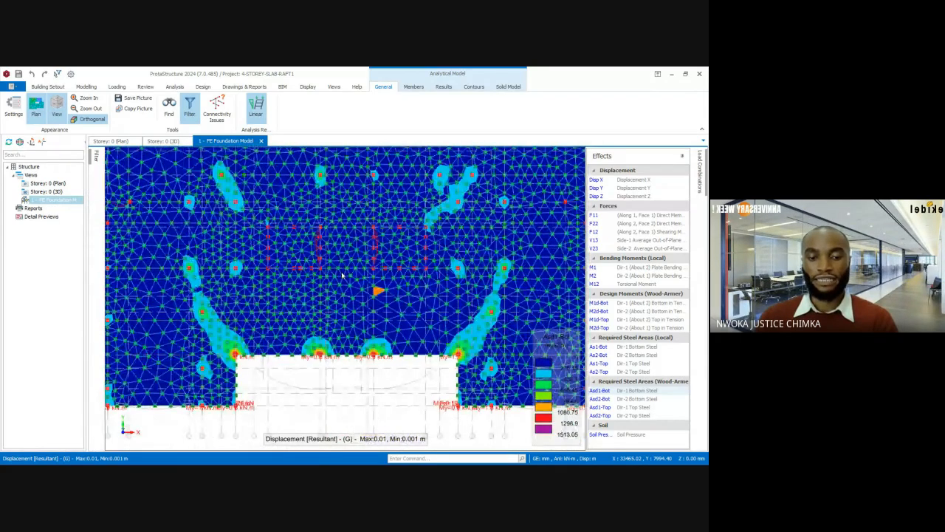
pyautogui.scroll(3, 266, 297)
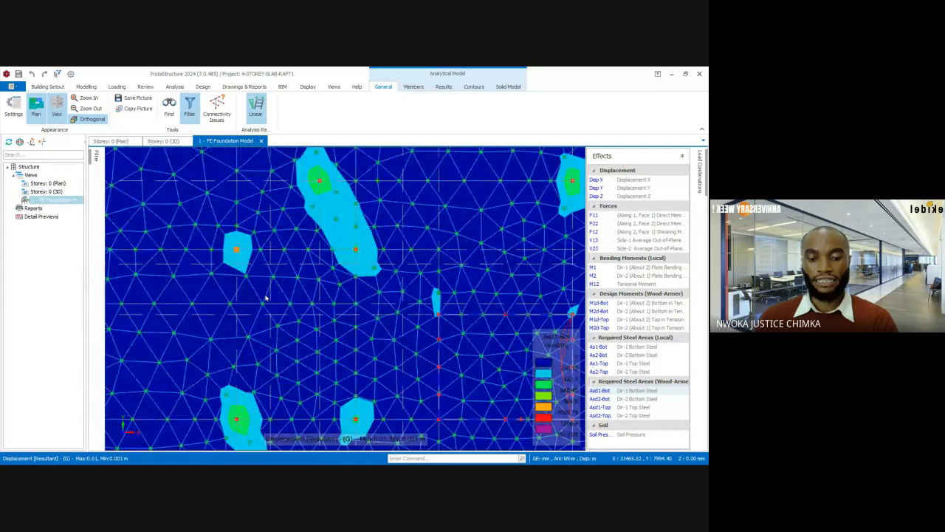
pyautogui.scroll(-2, 269, 289)
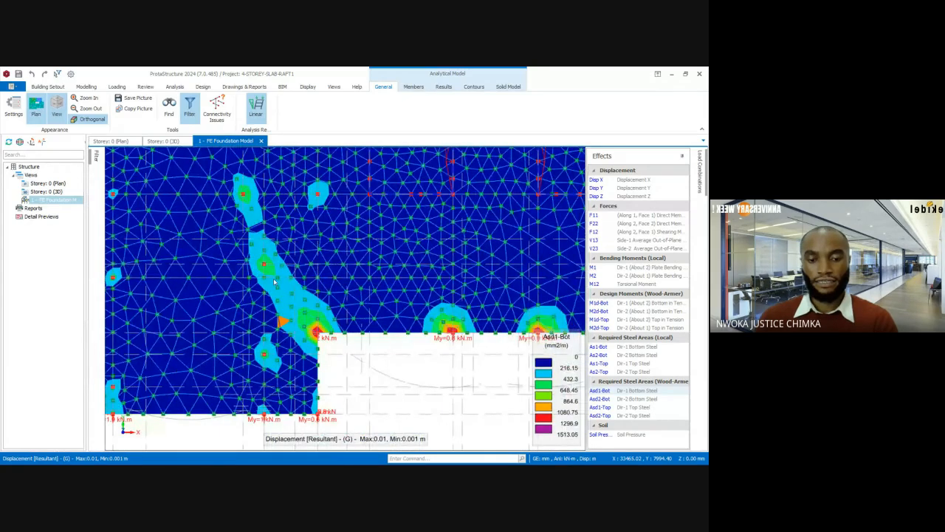
pyautogui.scroll(3, 274, 282)
pyautogui.scroll(1, 283, 177)
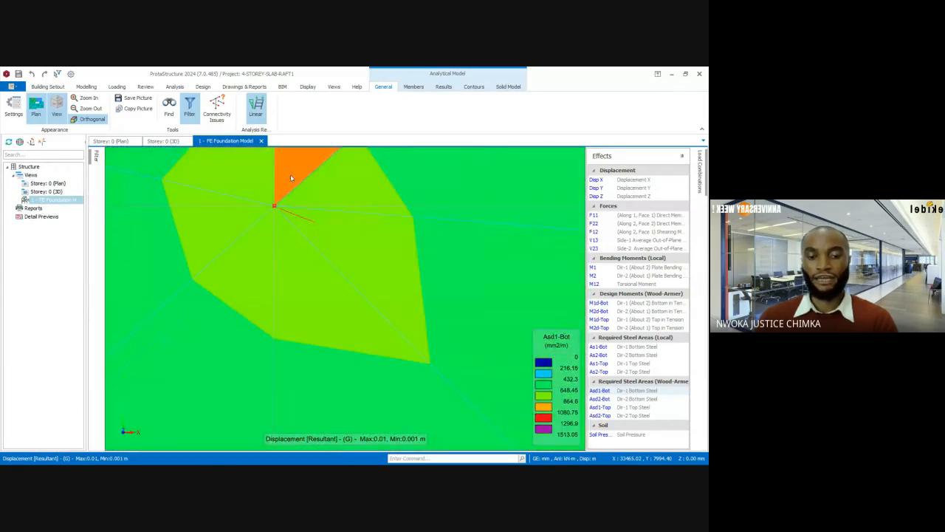
pyautogui.moveTo(305, 253)
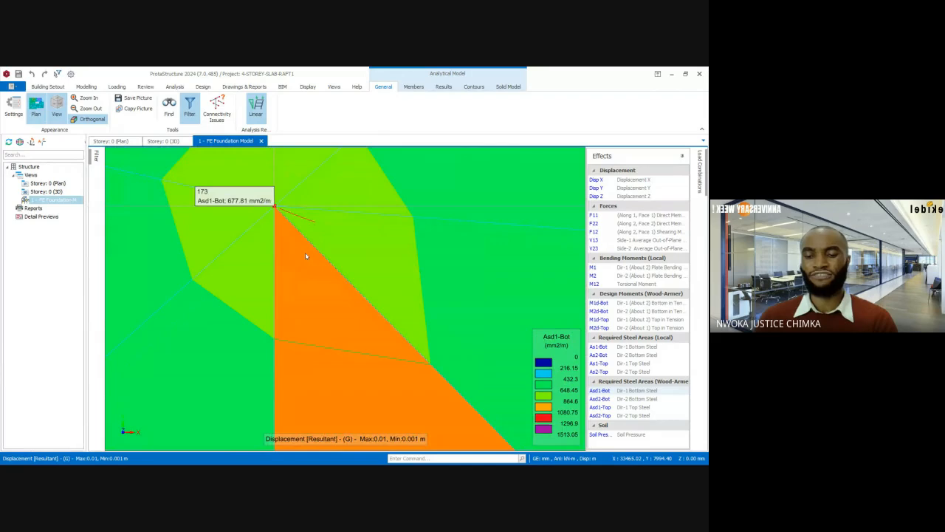
pyautogui.scroll(-5, 305, 266)
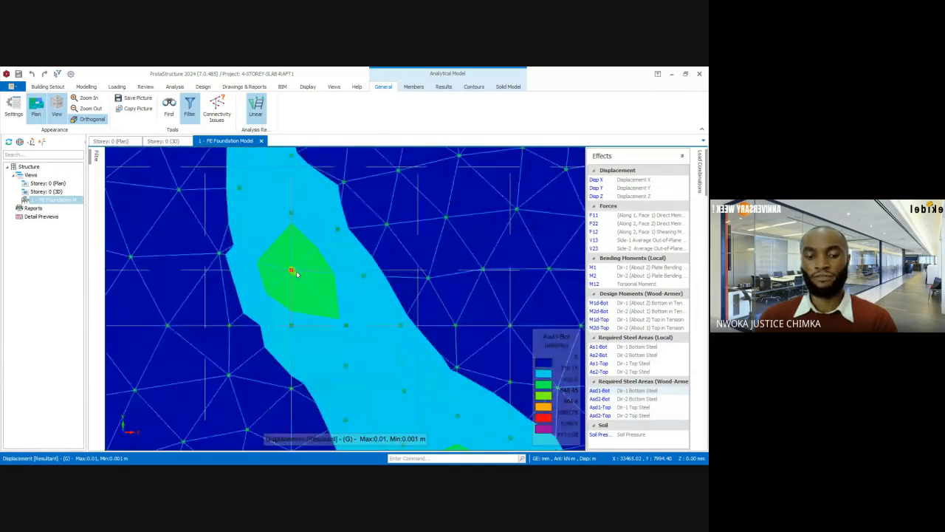
pyautogui.scroll(-3, 295, 273)
# Examine the Asd1-Bot contours at the clustered column nodes farther above the recess's right corner and compare them with the legend.
pyautogui.scroll(2, 402, 295)
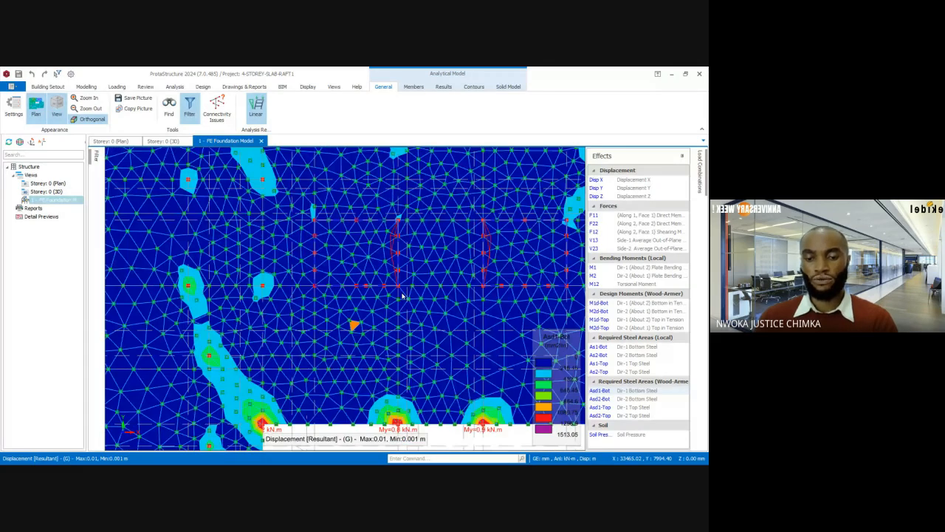
pyautogui.scroll(4, 336, 258)
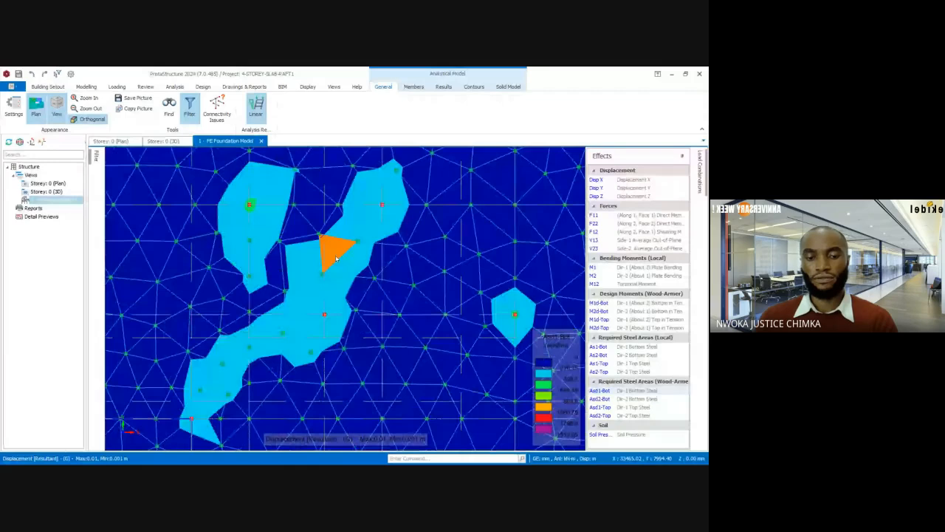
pyautogui.scroll(4, 336, 259)
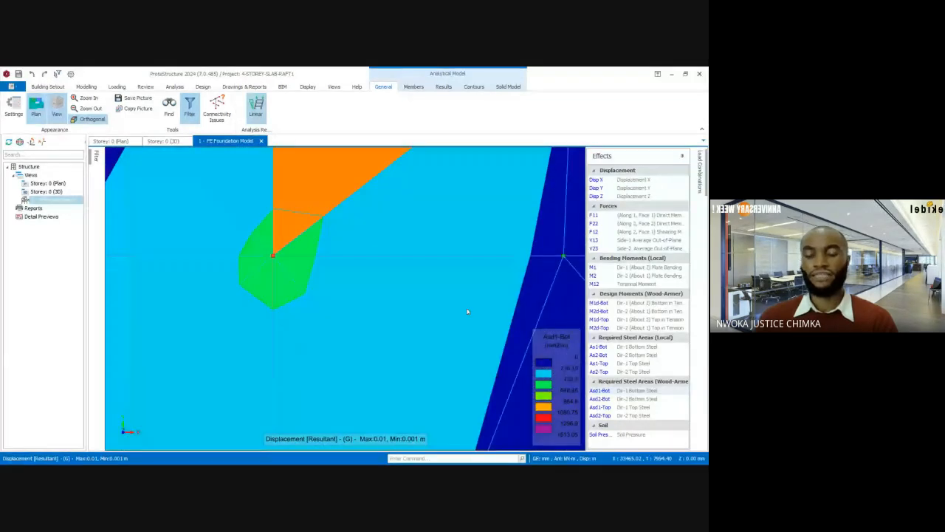
pyautogui.scroll(-5, 325, 255)
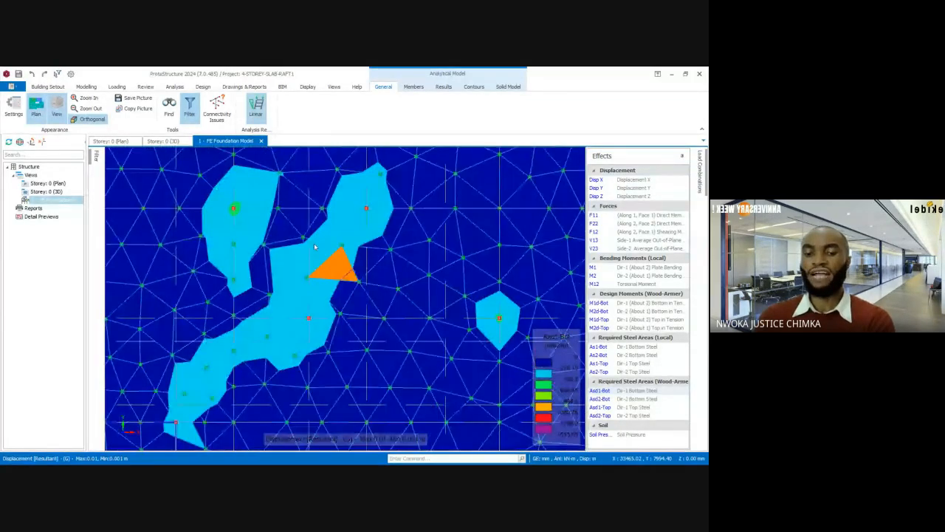
pyautogui.scroll(-2, 325, 247)
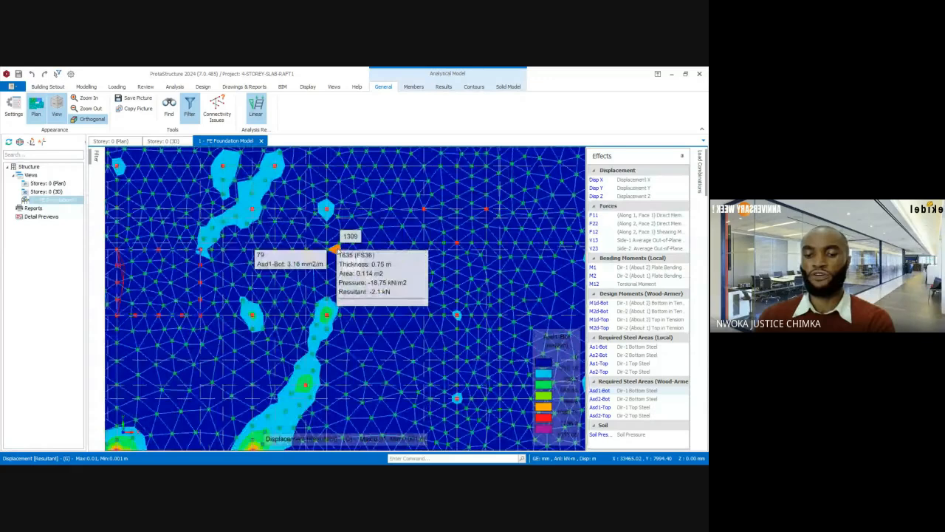
pyautogui.scroll(-2, 337, 251)
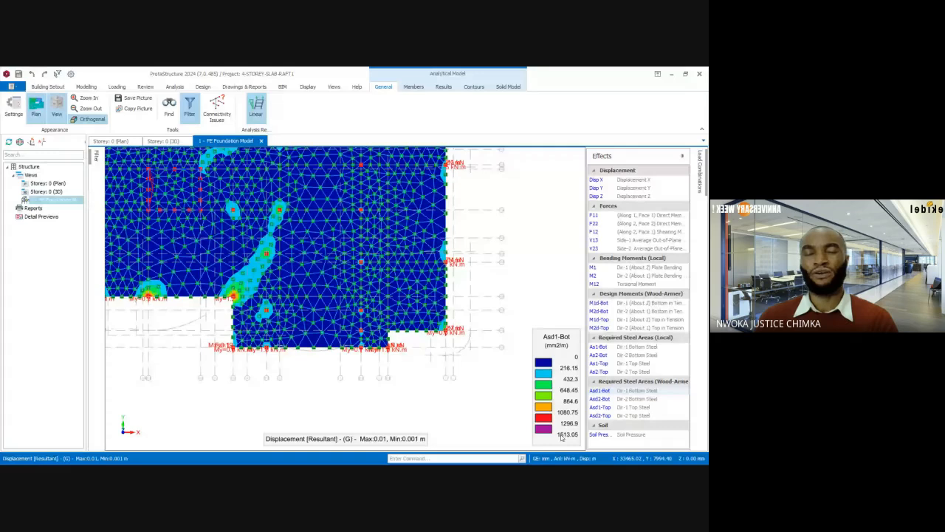
# Consult the steel rebar area table, complete the additional rebar note as T20@200, and go back to the foundation model.
pyautogui.moveTo(495, 446)
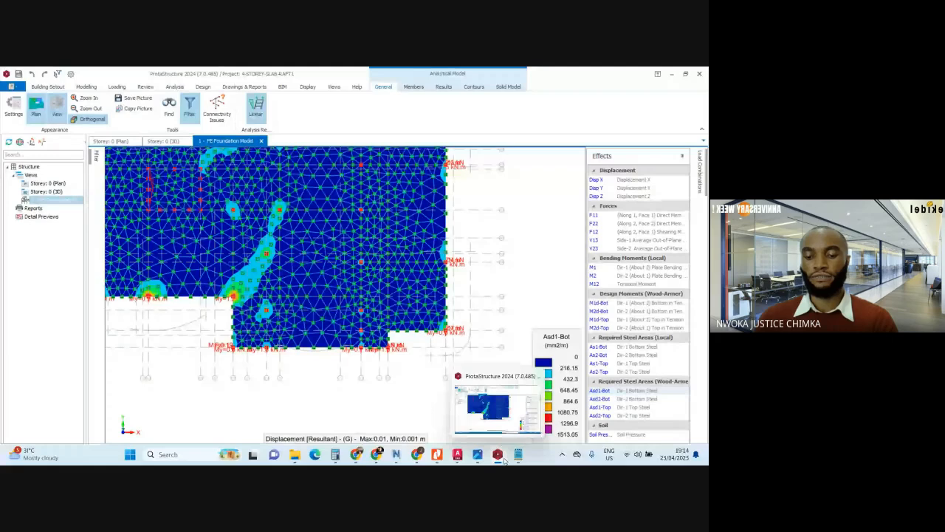
pyautogui.click(493, 428)
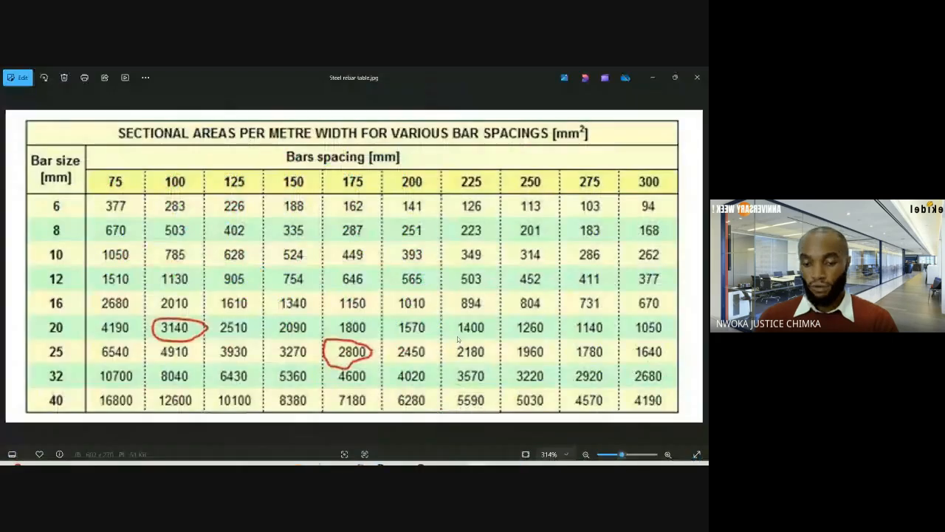
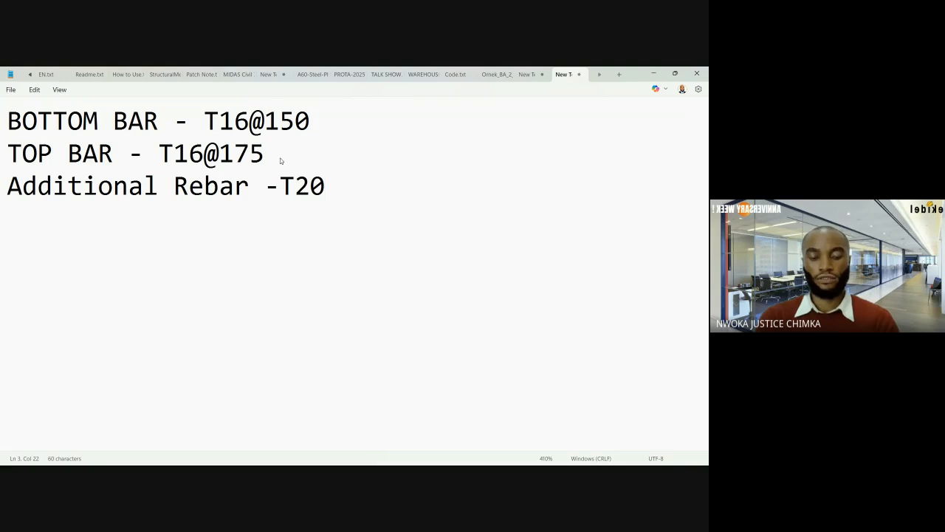
pyautogui.write('@')
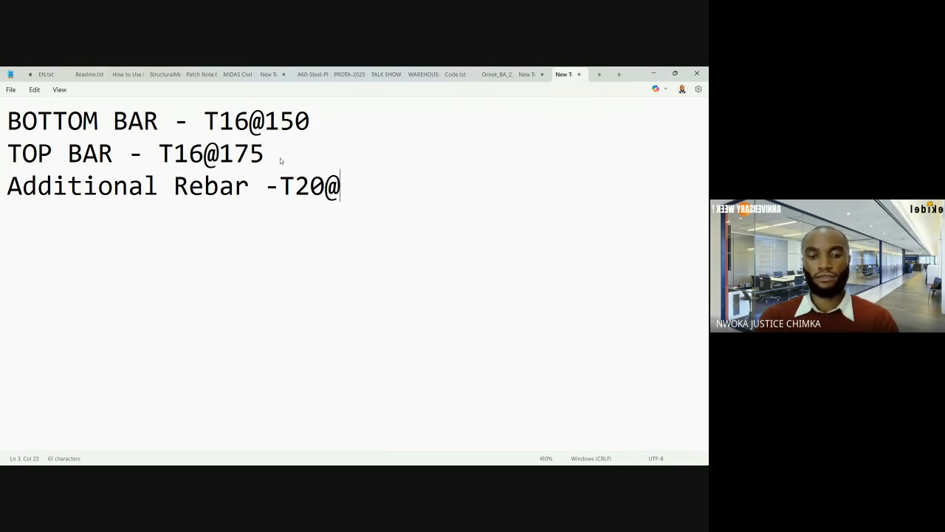
pyautogui.write('200')
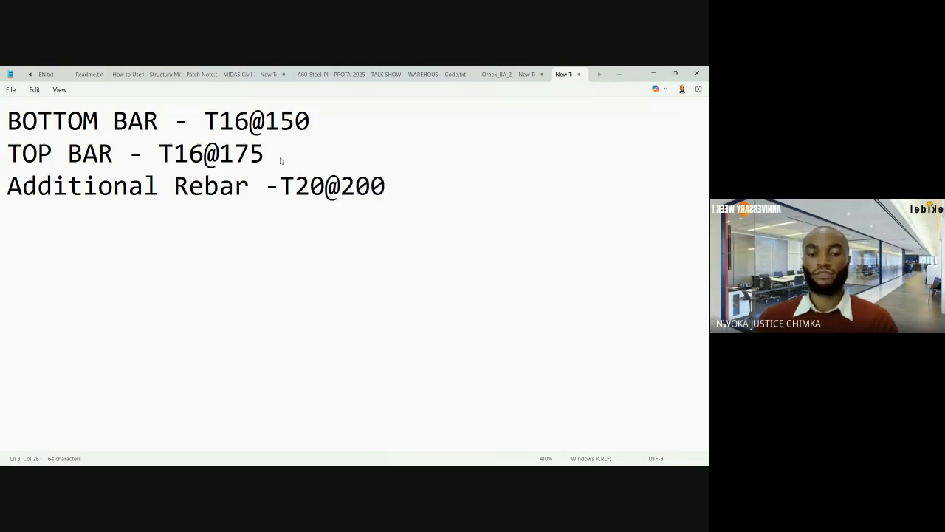
pyautogui.click(653, 75)
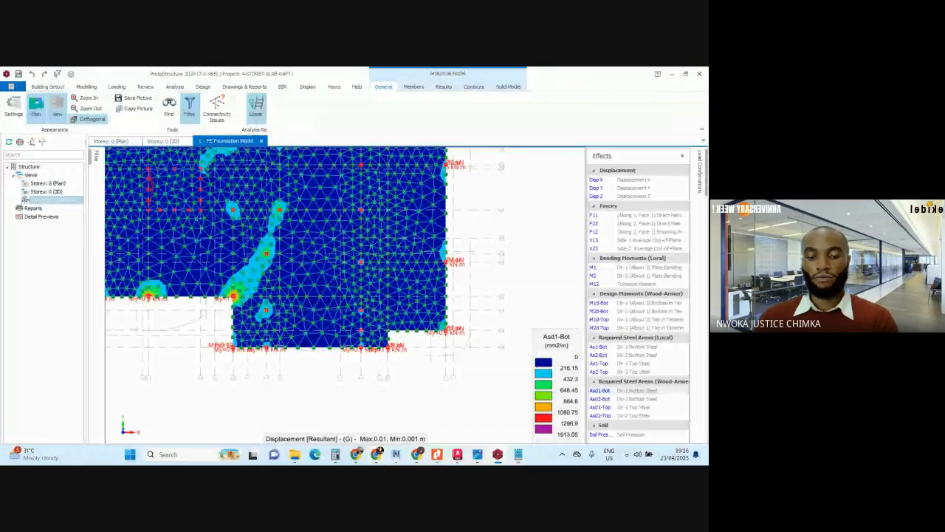
# Switch to the Google Meet call, admit the waiting participant, and return to the foundation model.
pyautogui.moveTo(457, 455)
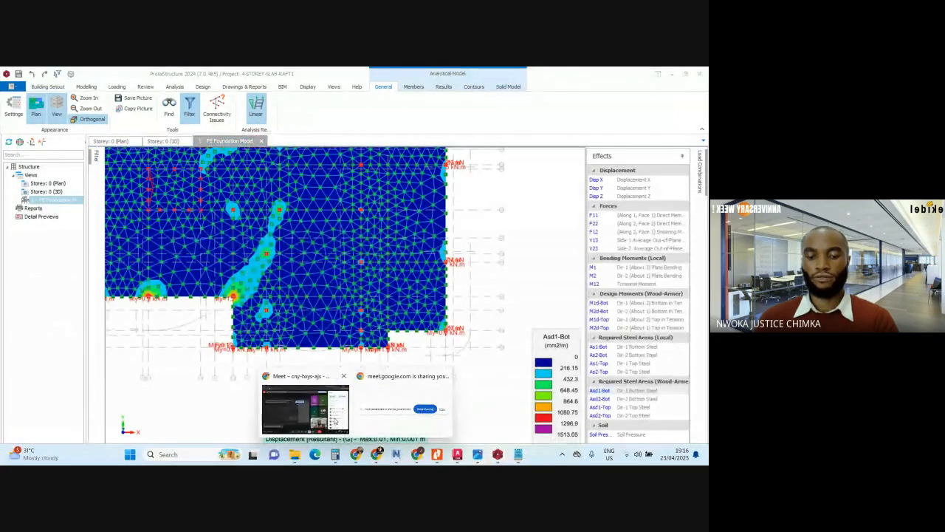
pyautogui.click(341, 415)
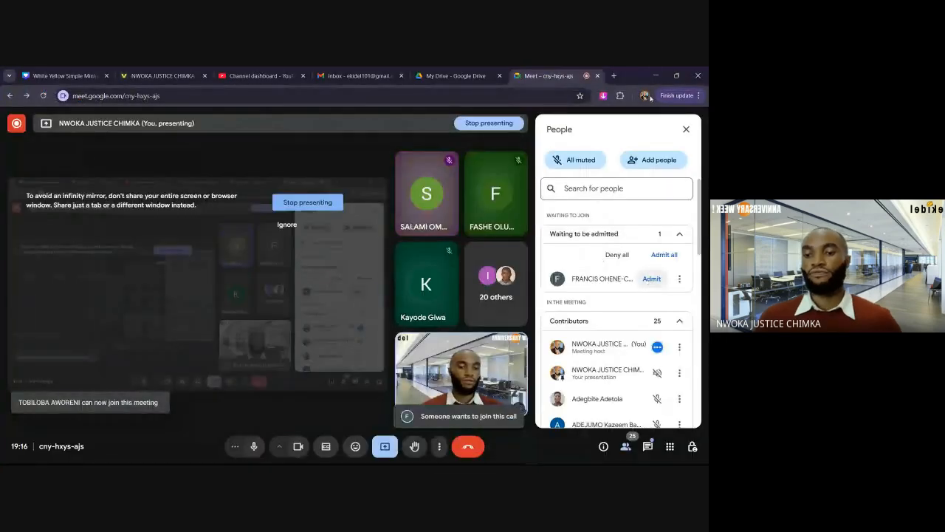
pyautogui.click(650, 279)
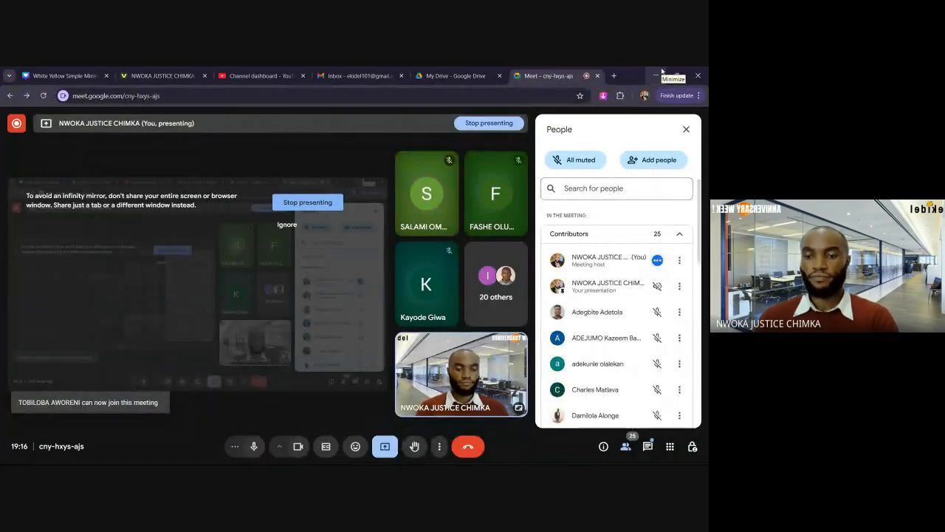
pyautogui.click(662, 71)
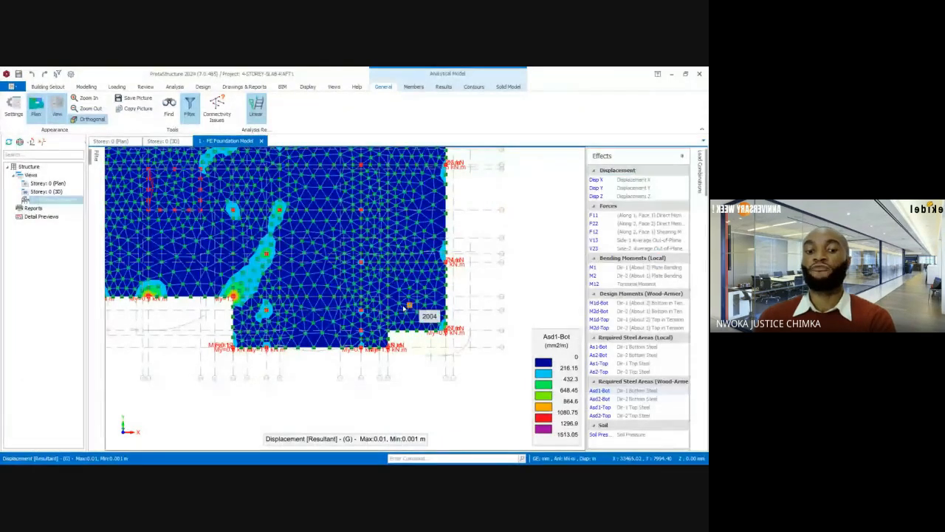
# Review the Asd1-Bot contour patches around the recess and across the whole raft.
pyautogui.scroll(-2, 374, 345)
pyautogui.moveTo(409, 319); pyautogui.dragTo(456, 322, button='middle')
pyautogui.scroll(3, 319, 260)
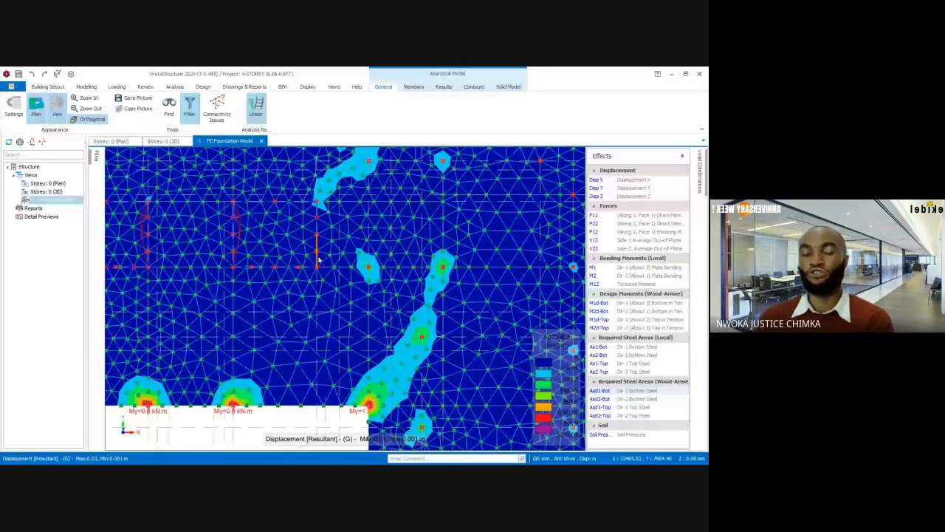
pyautogui.scroll(-2, 375, 262)
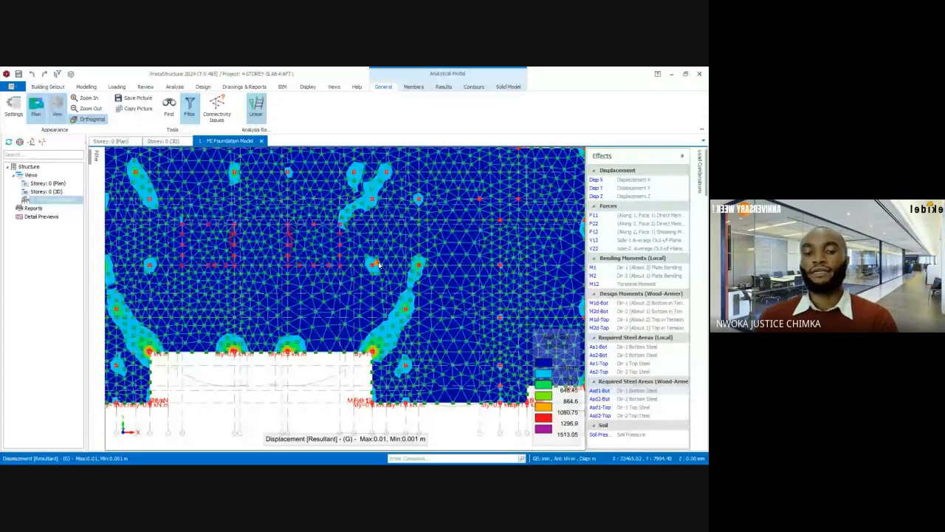
pyautogui.scroll(-2, 376, 264)
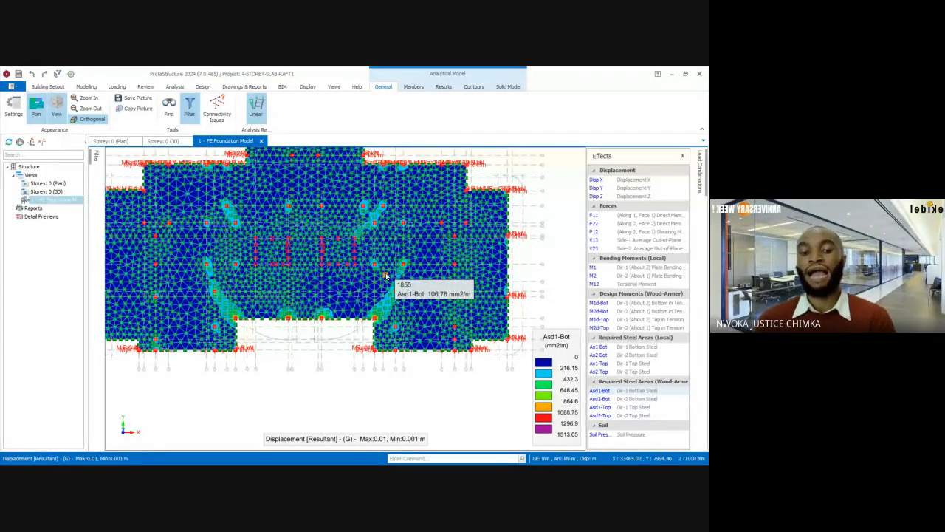
# Minimise the foundation model and show the Documents folder in File Explorer.
pyautogui.click(671, 76)
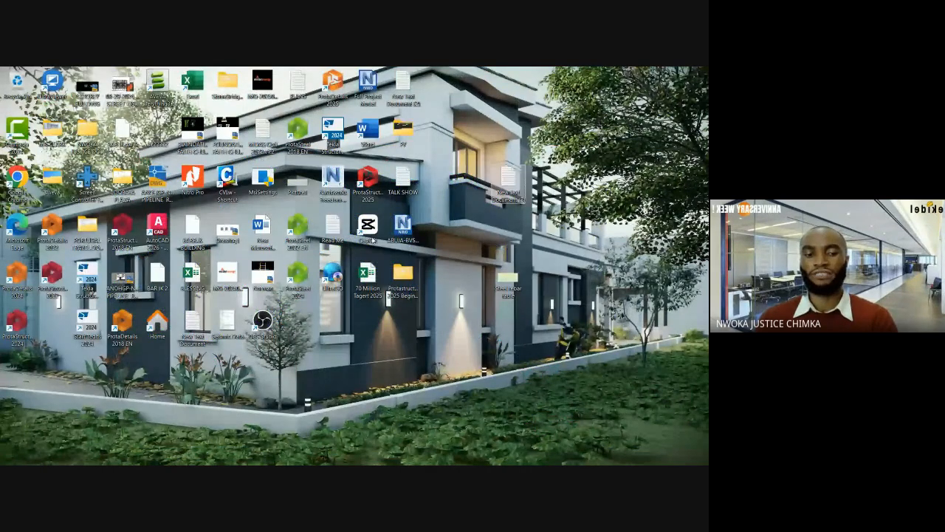
pyautogui.moveTo(347, 458)
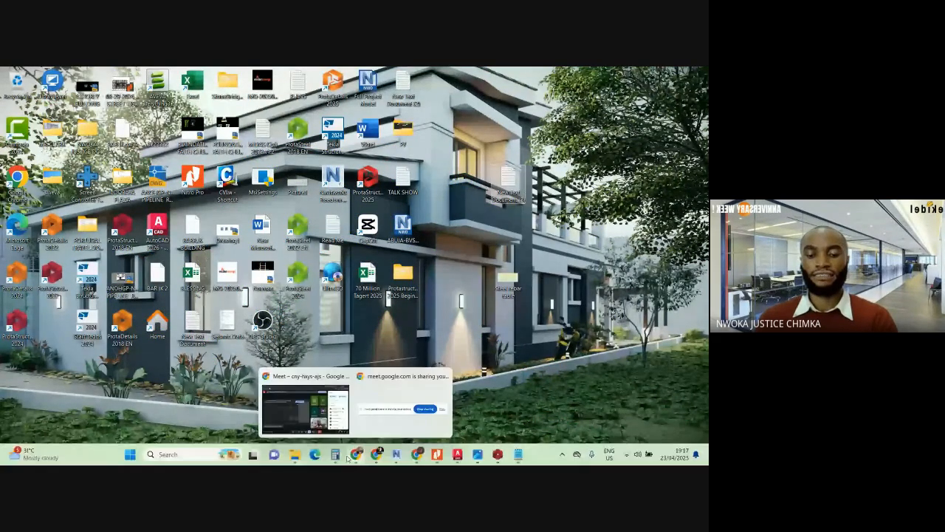
pyautogui.click(295, 454)
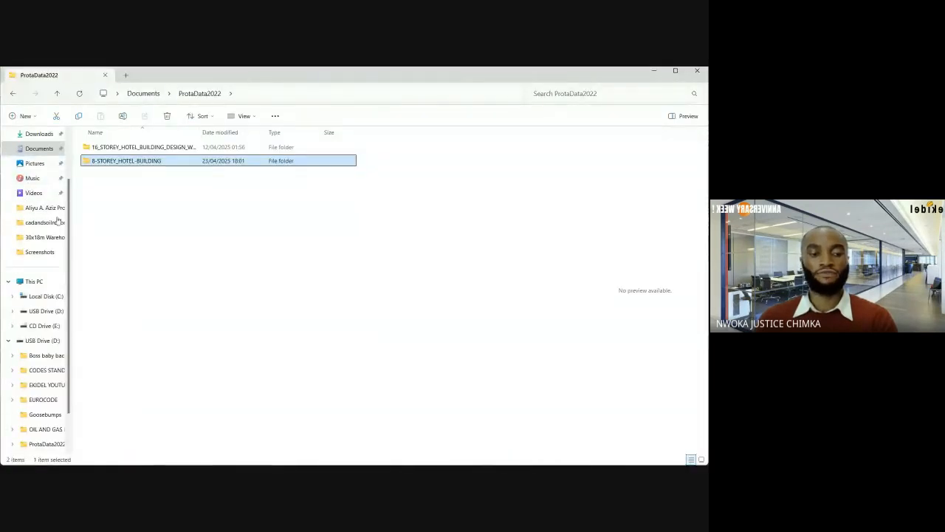
pyautogui.click(35, 150)
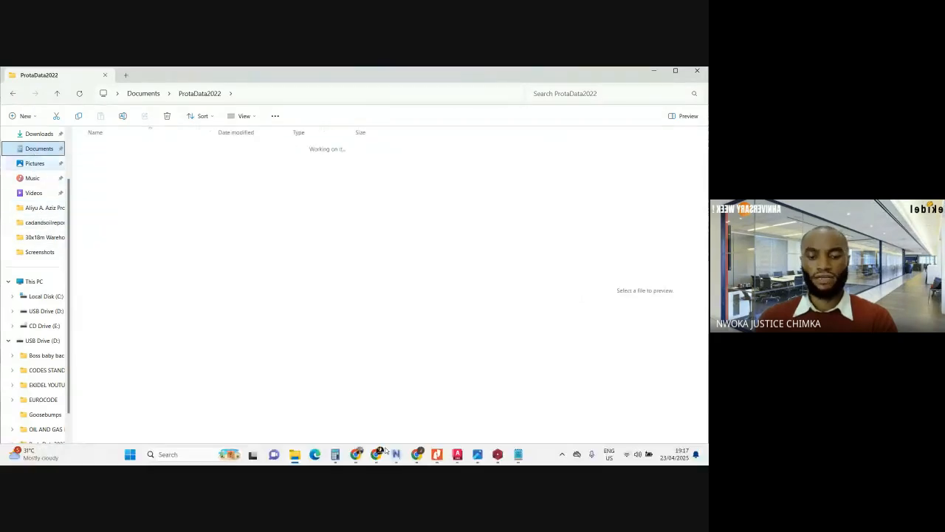
# Admit another waiting participant to the Google Meet call and return to the Documents folder.
pyautogui.moveTo(348, 452)
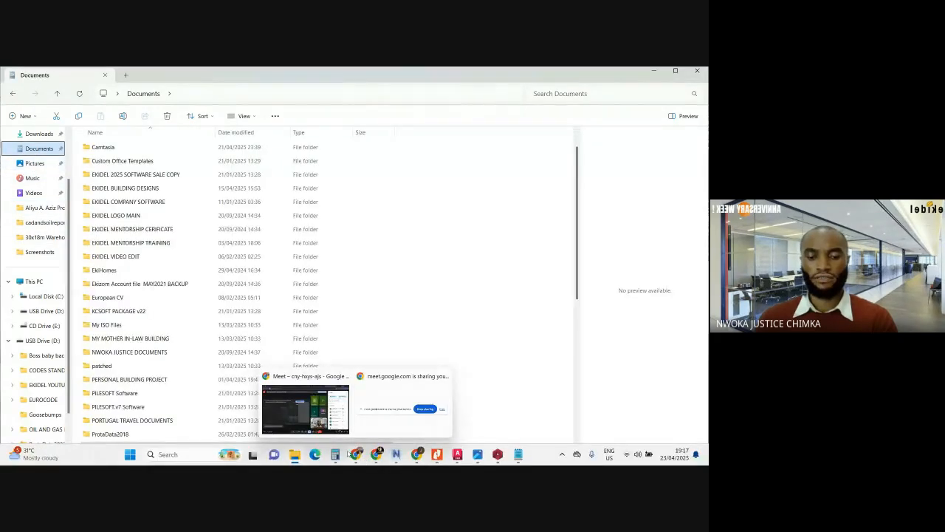
pyautogui.click(306, 406)
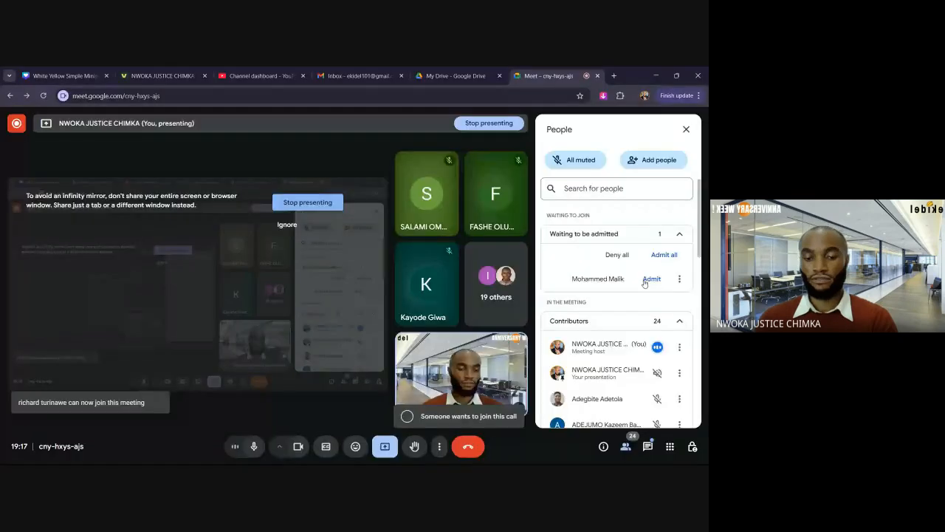
pyautogui.click(651, 279)
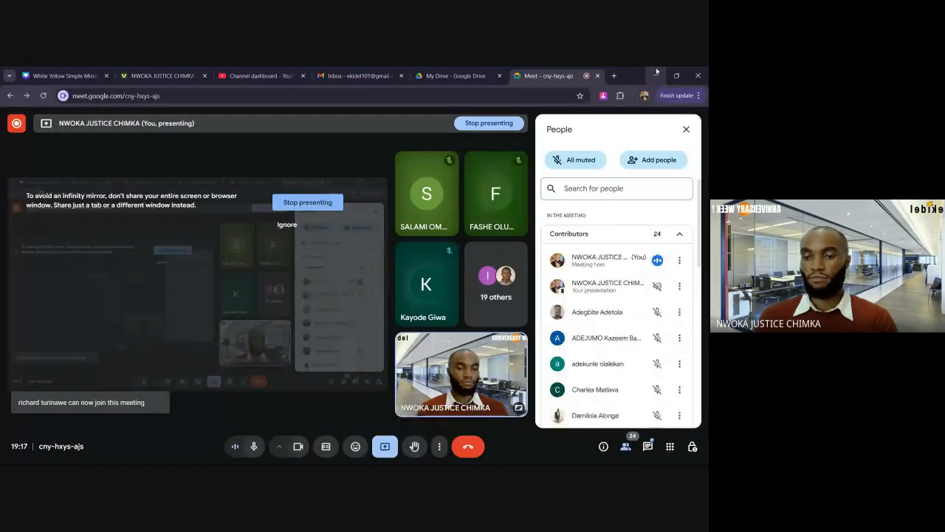
pyautogui.click(654, 73)
# Find and open the StoneBridge_Template2024_Release_6.0.147 folder in Documents.
pyautogui.click(141, 326)
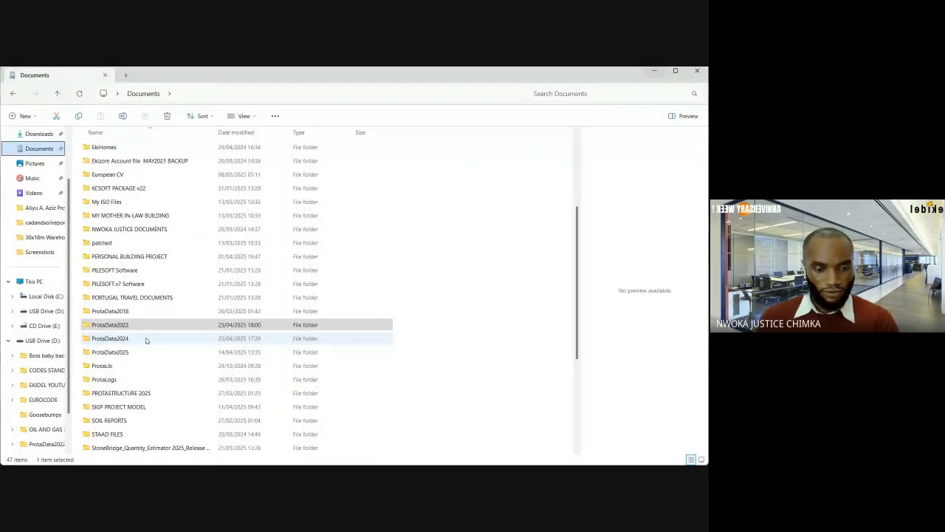
pyautogui.scroll(-4, 146, 340)
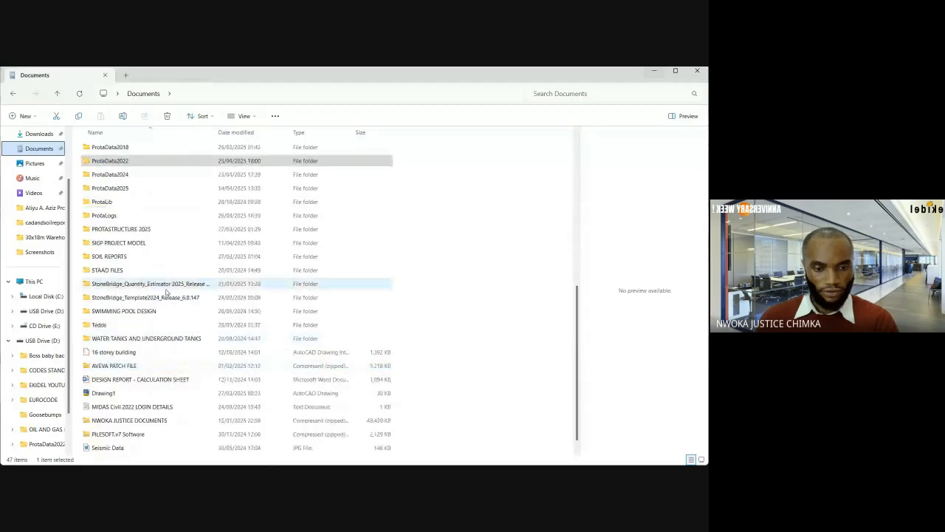
pyautogui.doubleClick(166, 299)
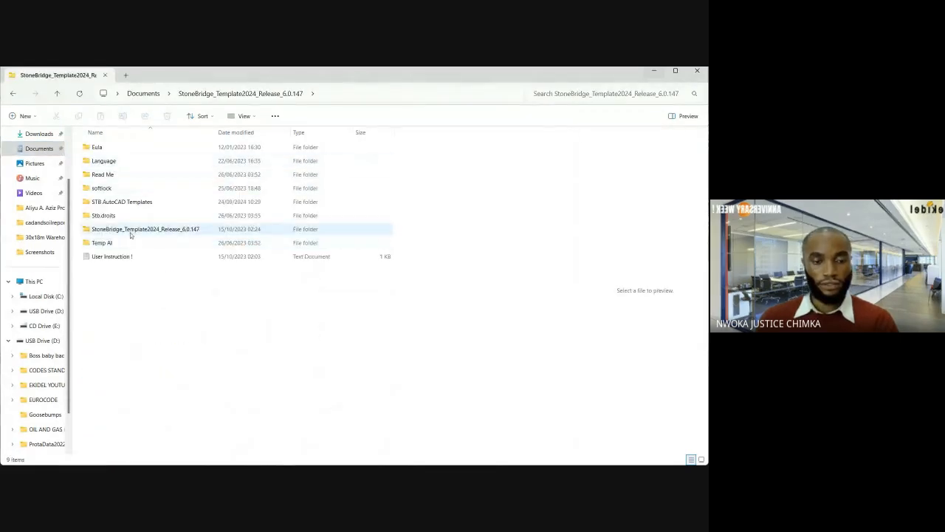
# Open the StoneBridge_Template2024_Release_6.0.147 Excel workbook from the inner folder of the same name.
pyautogui.doubleClick(134, 233)
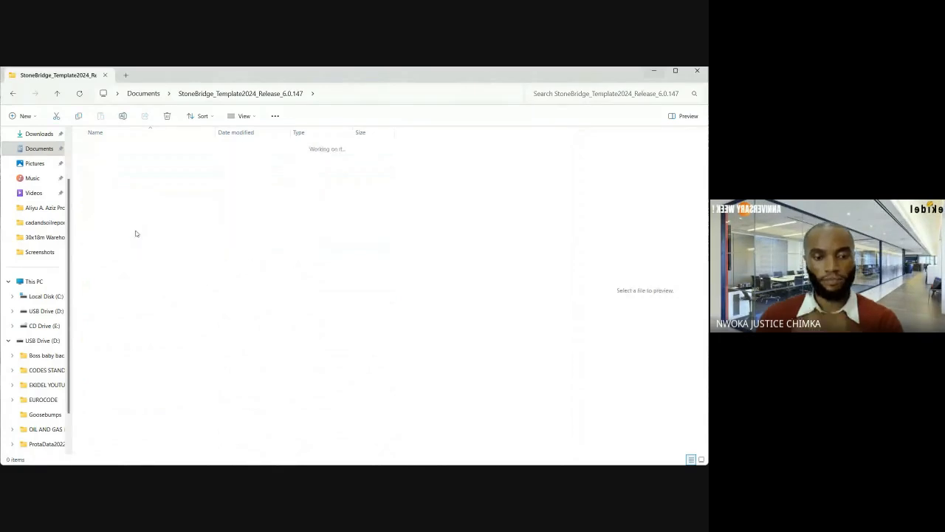
pyautogui.doubleClick(157, 146)
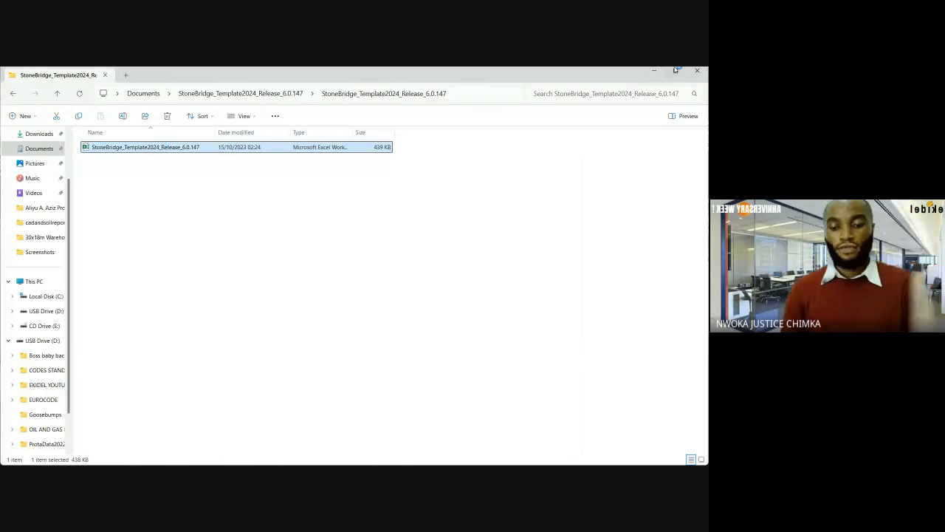
# Switch to the Google Meet call, admit the waiting participant and minimise the meeting window.
pyautogui.moveTo(364, 454)
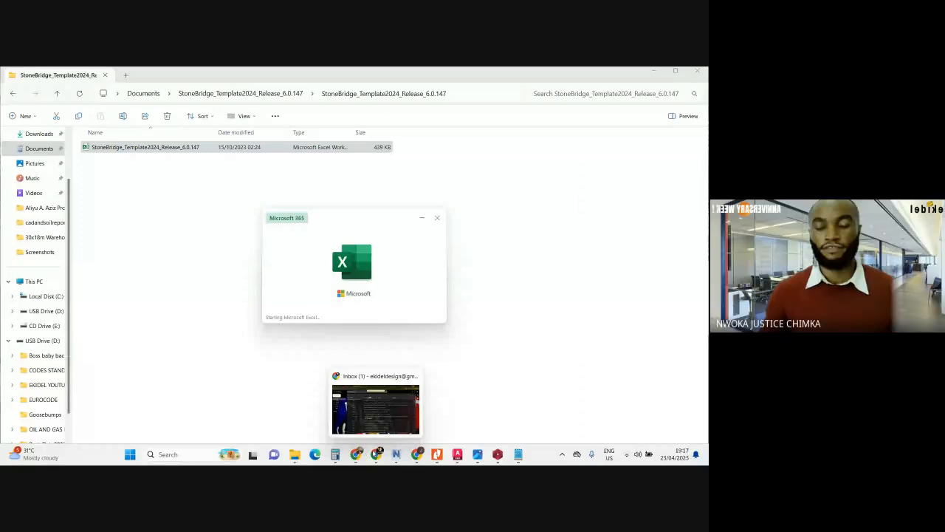
pyautogui.click(376, 409)
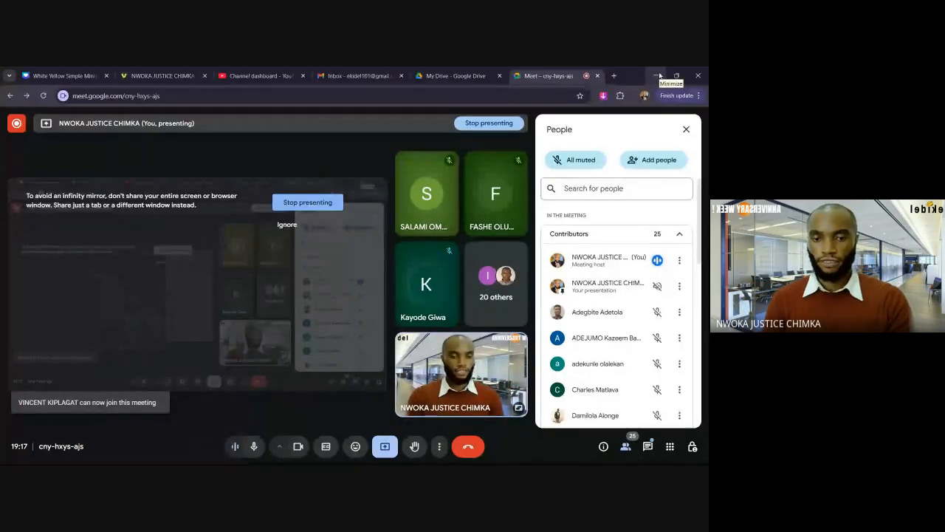
pyautogui.click(658, 76)
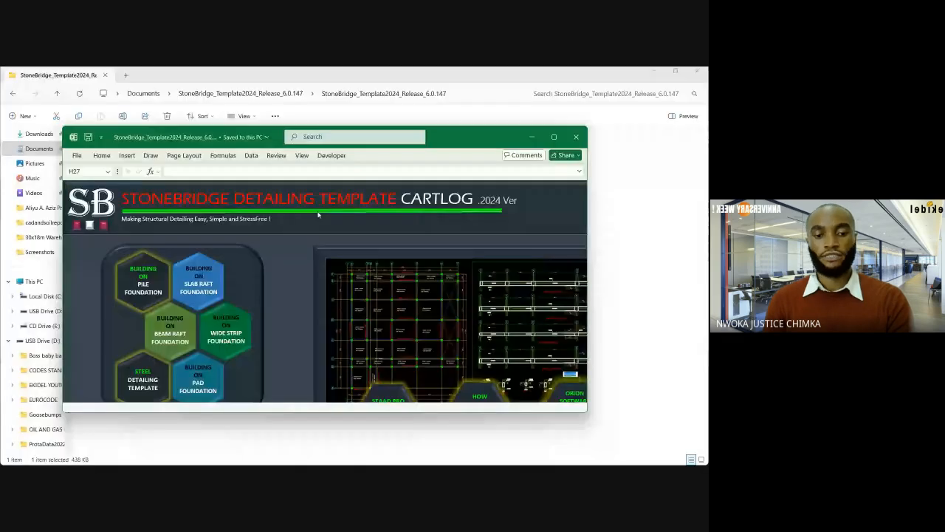
# Maximise the StoneBridge catalogue workbook, open its slab raft foundation template and switch to that drawing in AutoCAD.
pyautogui.click(554, 136)
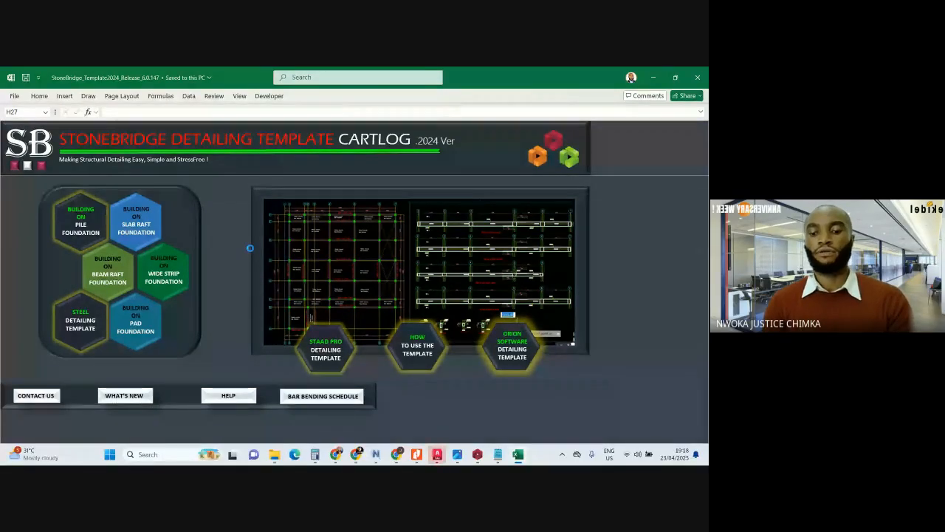
pyautogui.moveTo(437, 455)
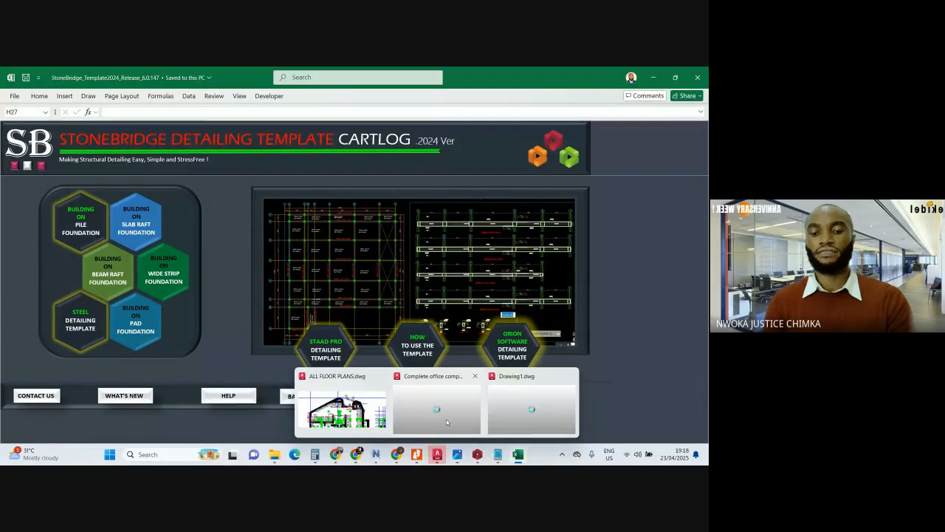
pyautogui.moveTo(519, 413)
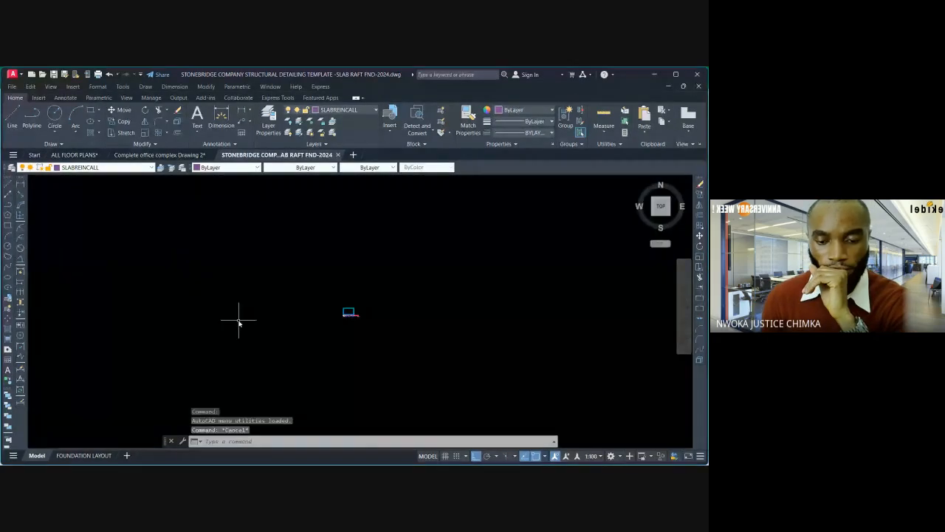
# Look over the slab raft template's row of sheets and its raft reinforcement plan.
pyautogui.scroll(5, 327, 317)
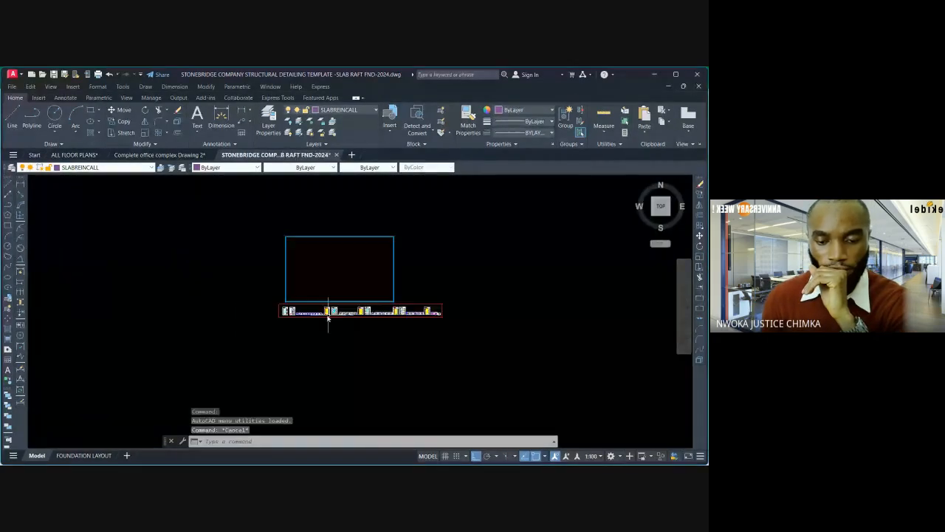
pyautogui.scroll(3, 289, 310)
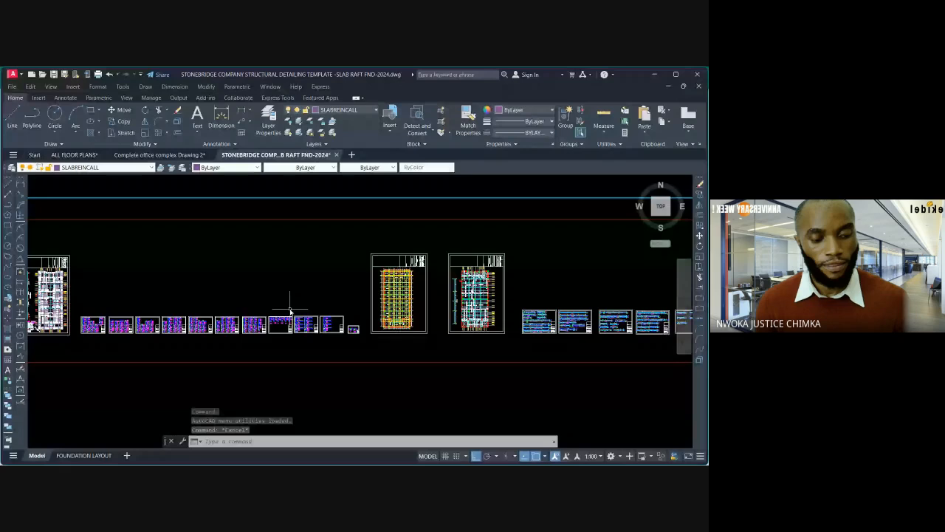
pyautogui.scroll(-2, 409, 302)
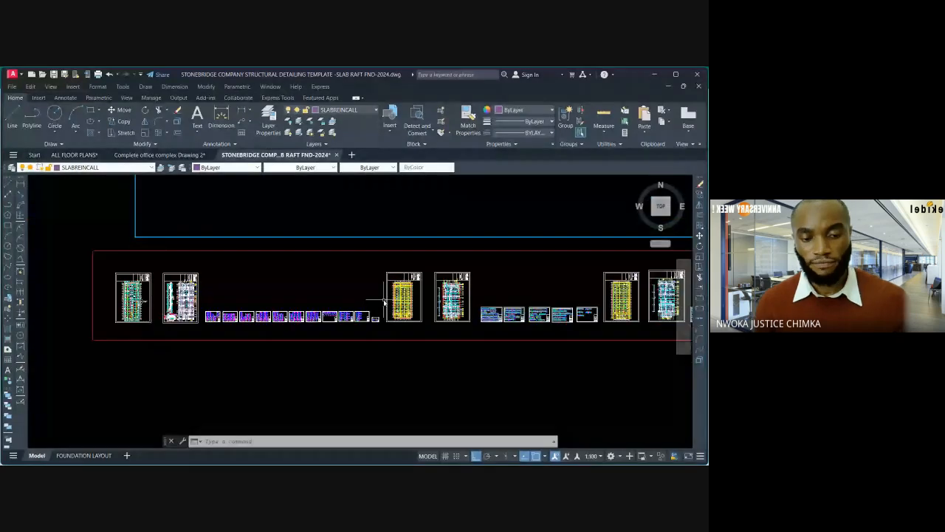
pyautogui.moveTo(255, 311); pyautogui.dragTo(358, 299, button='middle')
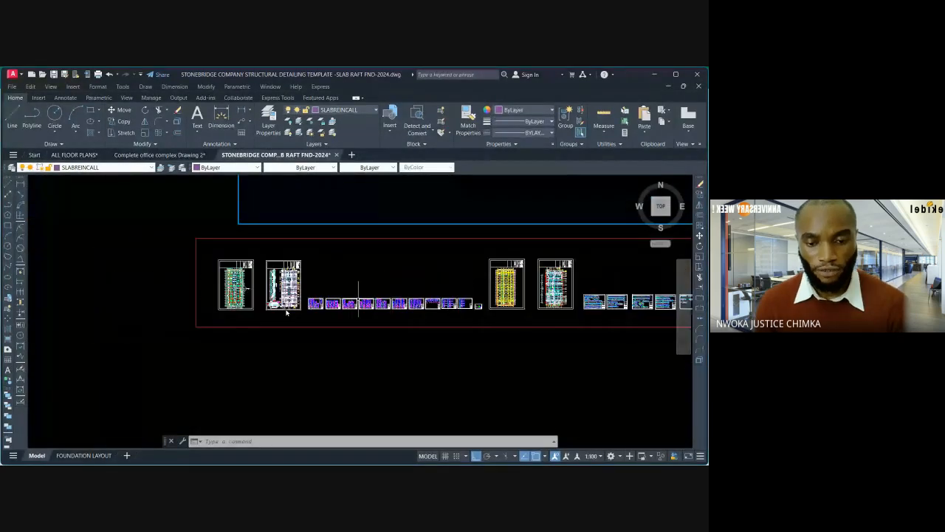
pyautogui.scroll(5, 258, 291)
pyautogui.scroll(3, 360, 285)
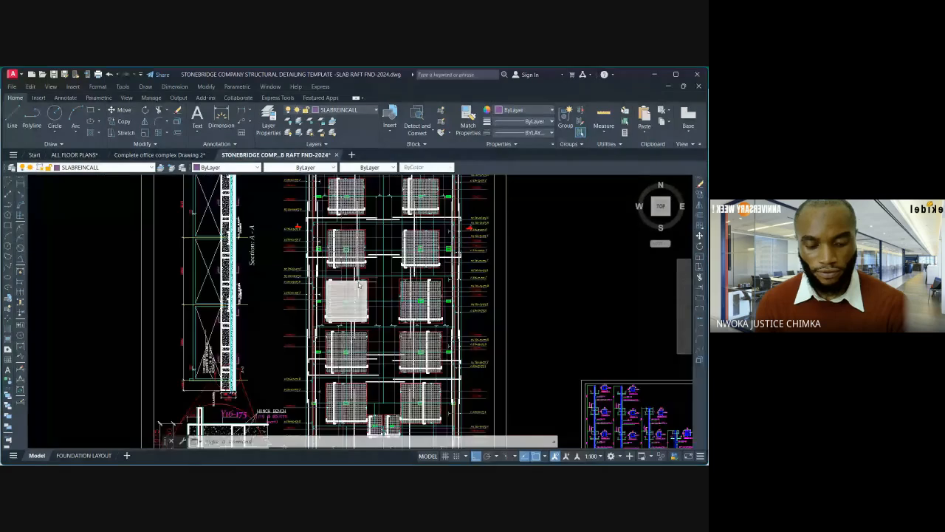
pyautogui.scroll(-2, 360, 284)
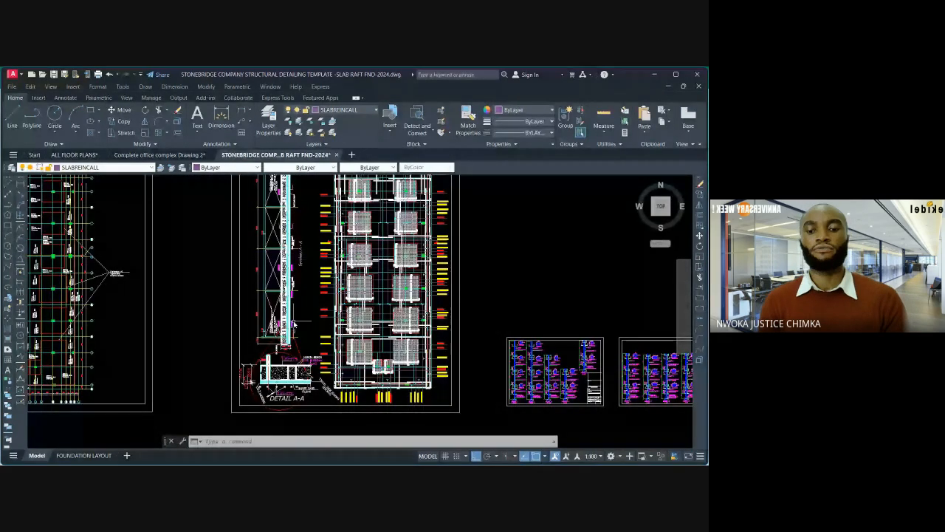
# Examine the concrete slab thickness notes on the raft layout plan around gridlines B to D.
pyautogui.moveTo(293, 323); pyautogui.dragTo(517, 260, button='middle')
pyautogui.scroll(3, 235, 303)
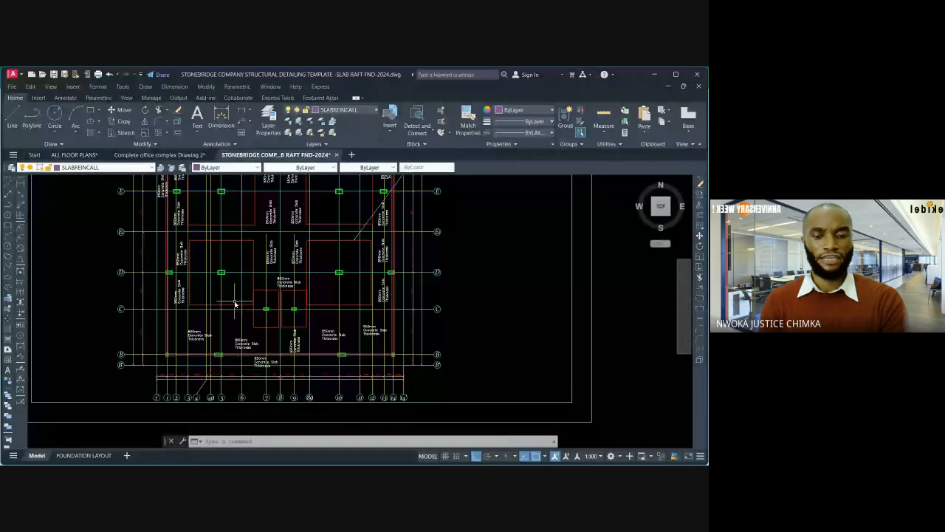
pyautogui.scroll(2, 284, 325)
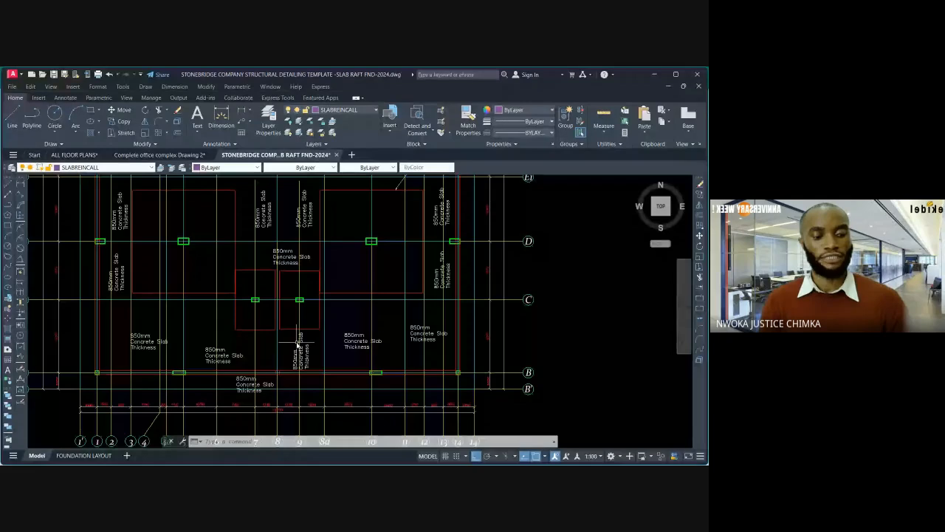
pyautogui.scroll(-5, 292, 336)
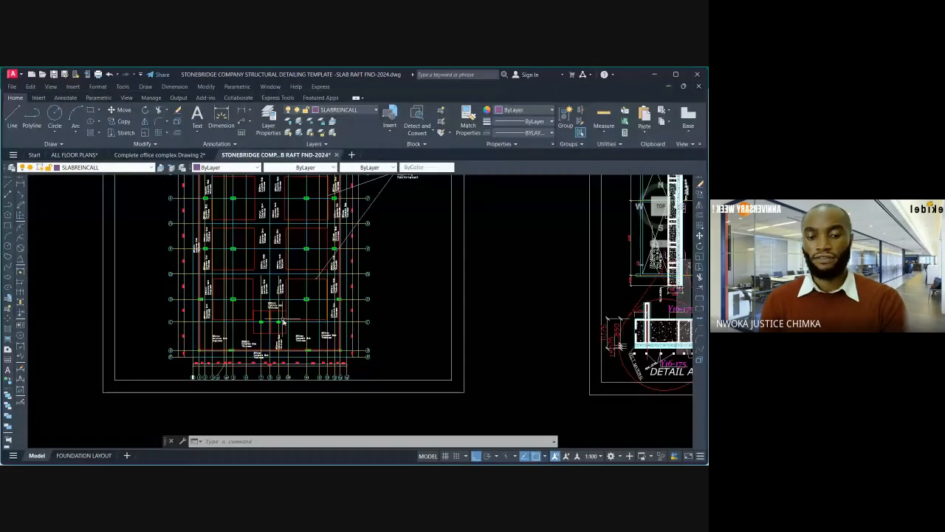
pyautogui.scroll(-2, 283, 322)
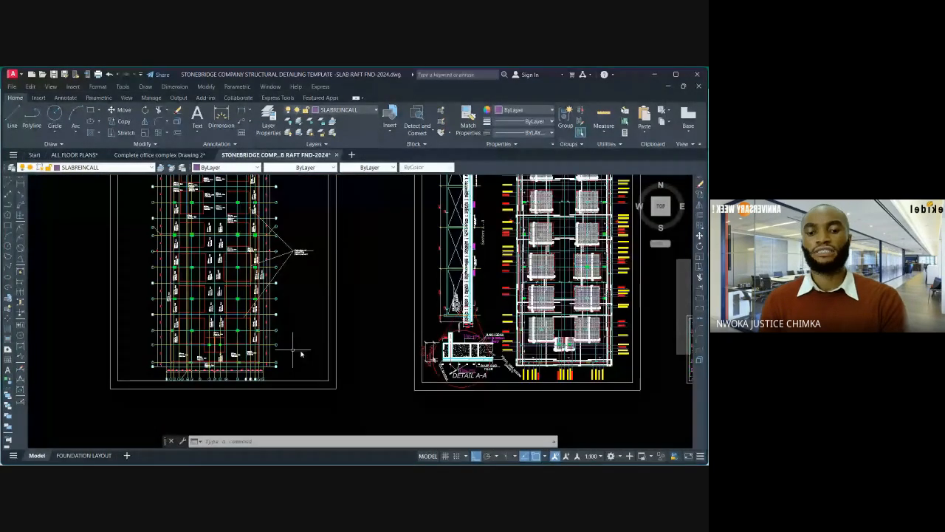
# Examine Detail A-A and the additional rebar meshes under the columns with their Y16 and Y25 bar labels.
pyautogui.scroll(8, 426, 315)
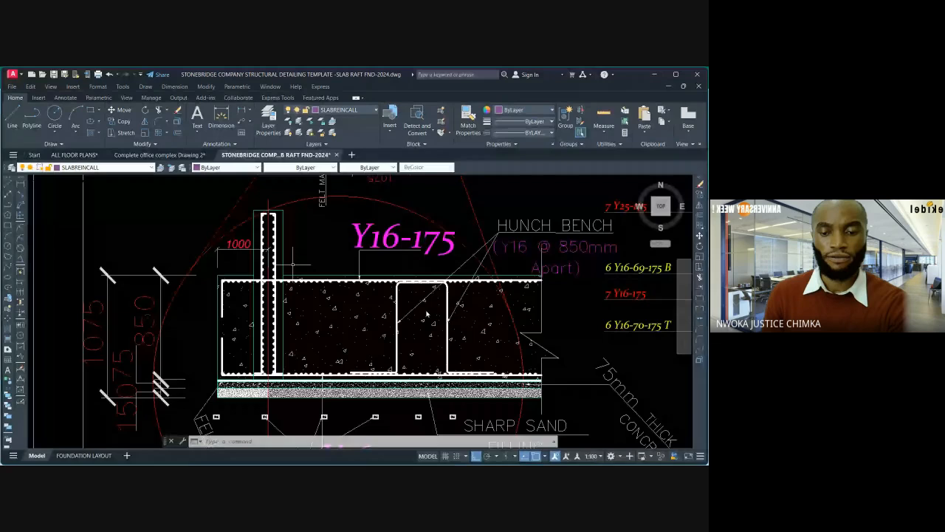
pyautogui.scroll(-5, 426, 315)
pyautogui.scroll(3, 444, 297)
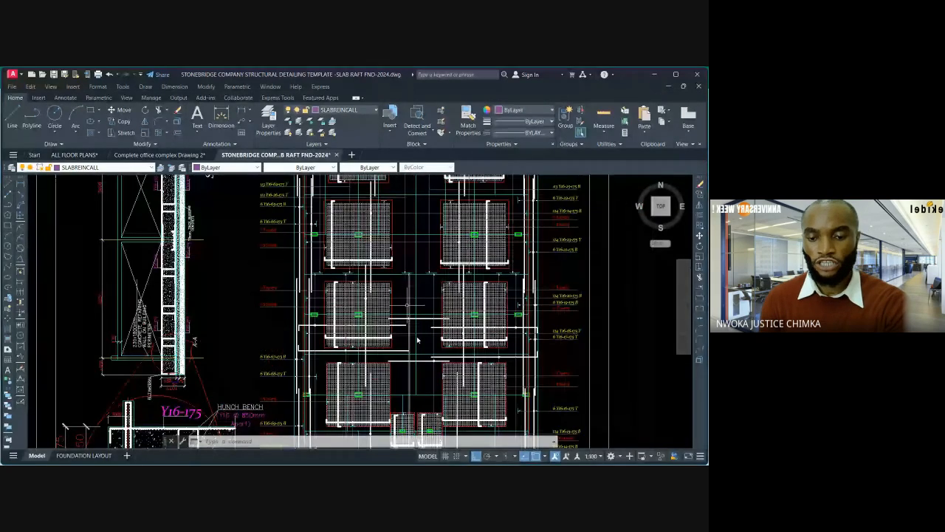
pyautogui.scroll(2, 418, 263)
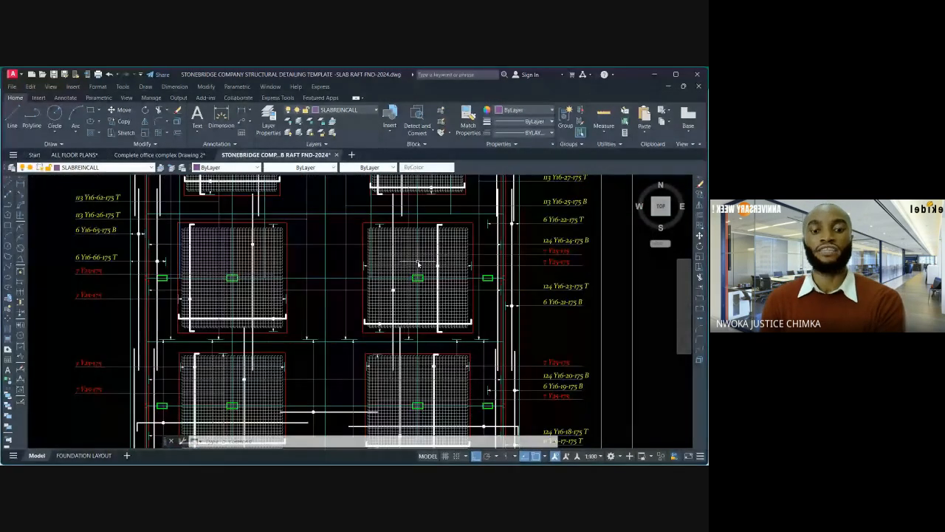
pyautogui.scroll(4, 457, 264)
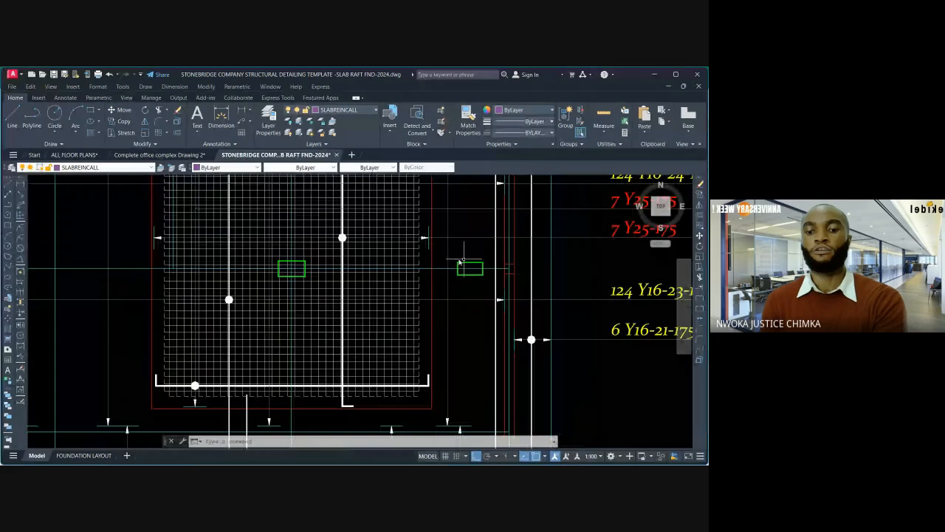
pyautogui.scroll(2, 464, 263)
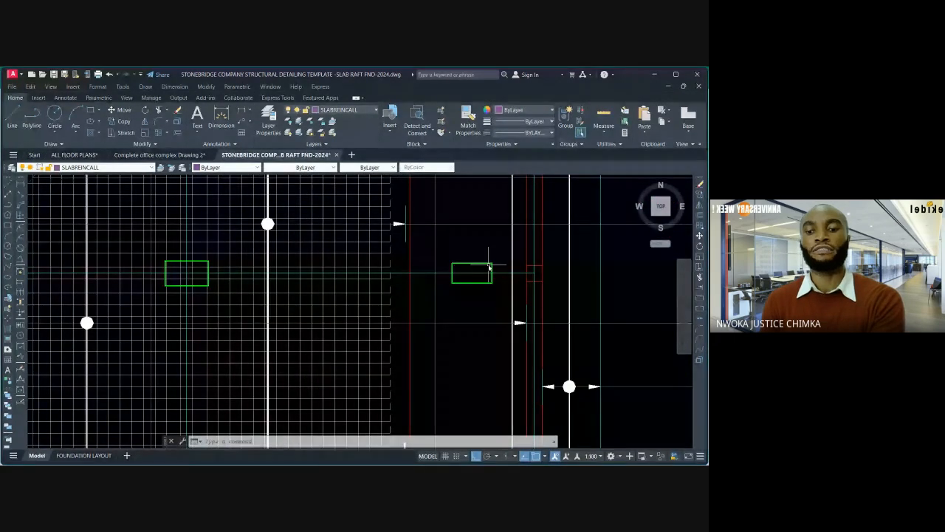
pyautogui.scroll(-3, 489, 268)
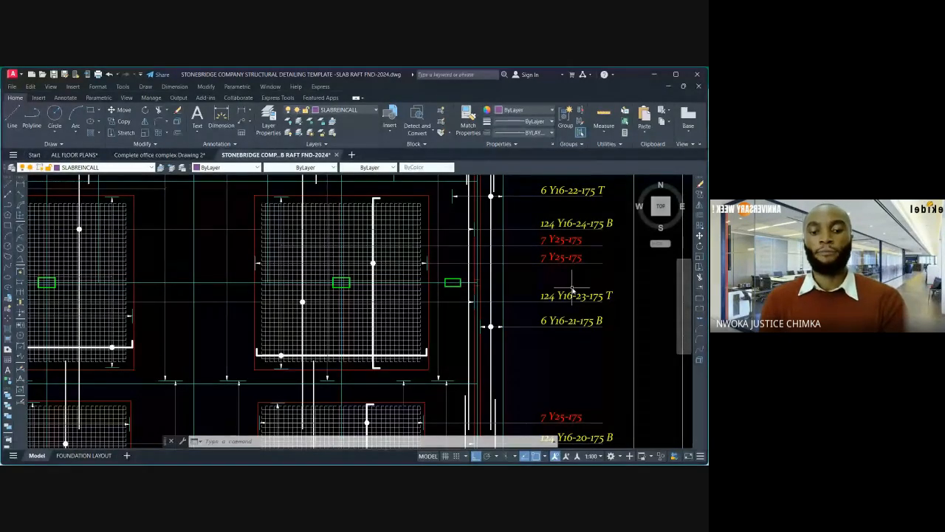
# Compare the column mesh panels along the raft reinforcement plan, including the one labelled 7 Y20-175.
pyautogui.scroll(-5, 431, 325)
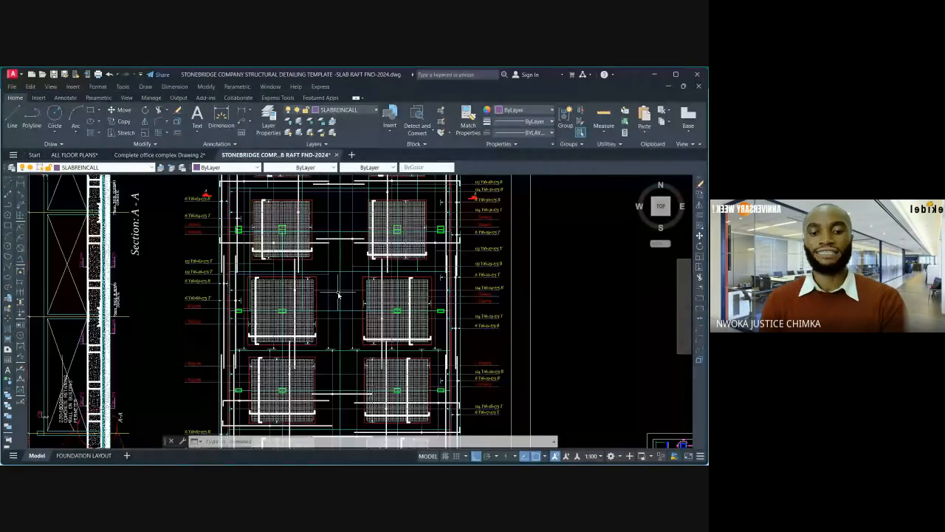
pyautogui.scroll(3, 338, 296)
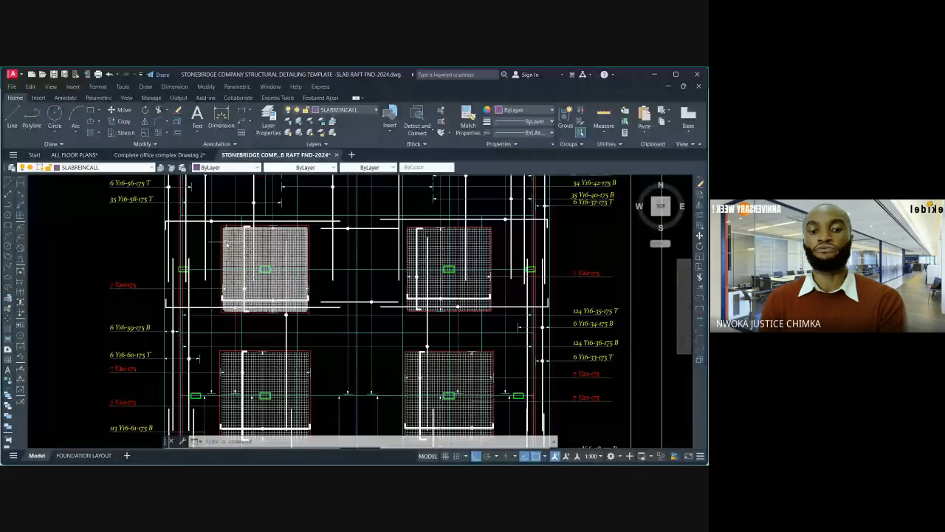
pyautogui.scroll(4, 228, 228)
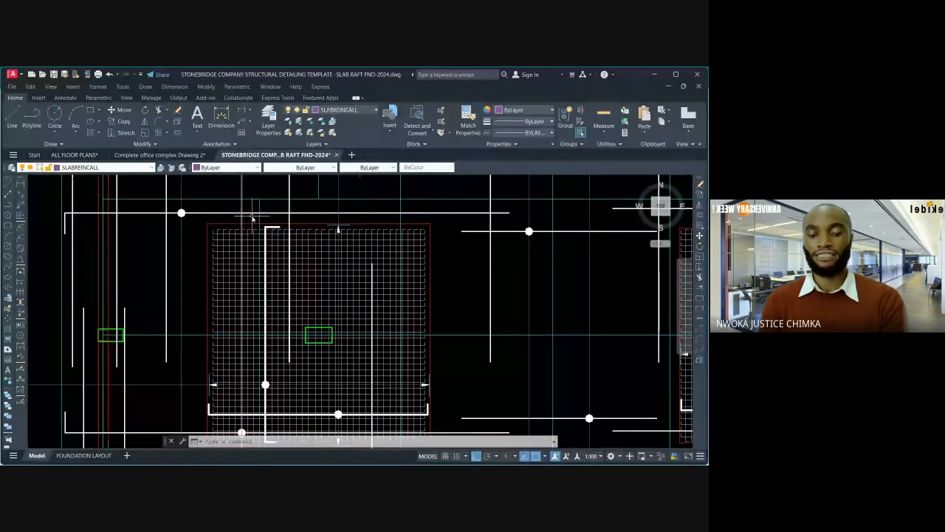
pyautogui.scroll(-2, 247, 214)
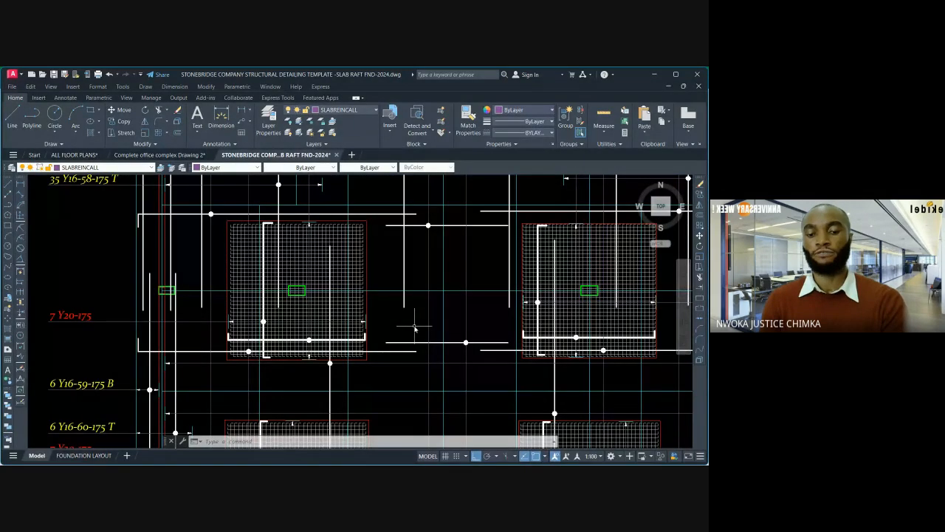
# Examine how the additional bottom bars and the main reinforcement are drawn in Section A-A and Detail A-A.
pyautogui.scroll(-7, 381, 319)
pyautogui.scroll(9, 242, 319)
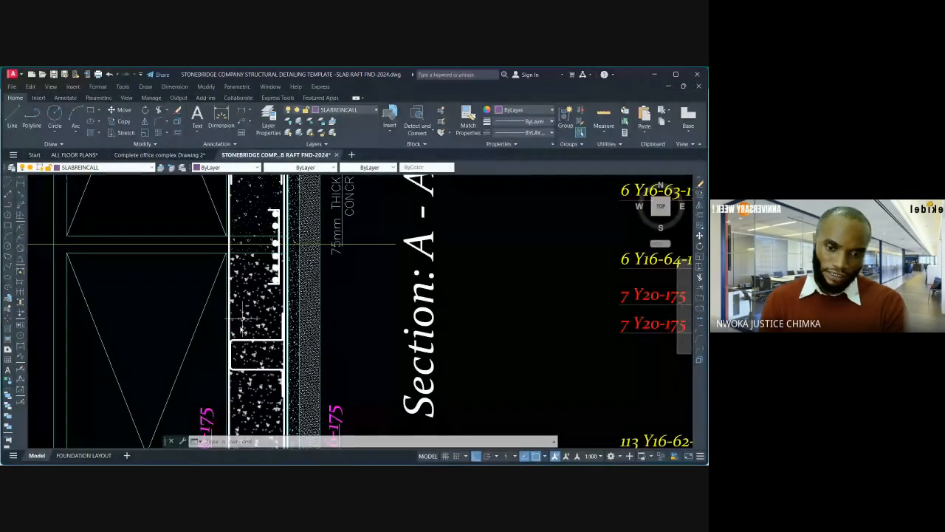
pyautogui.scroll(2, 275, 214)
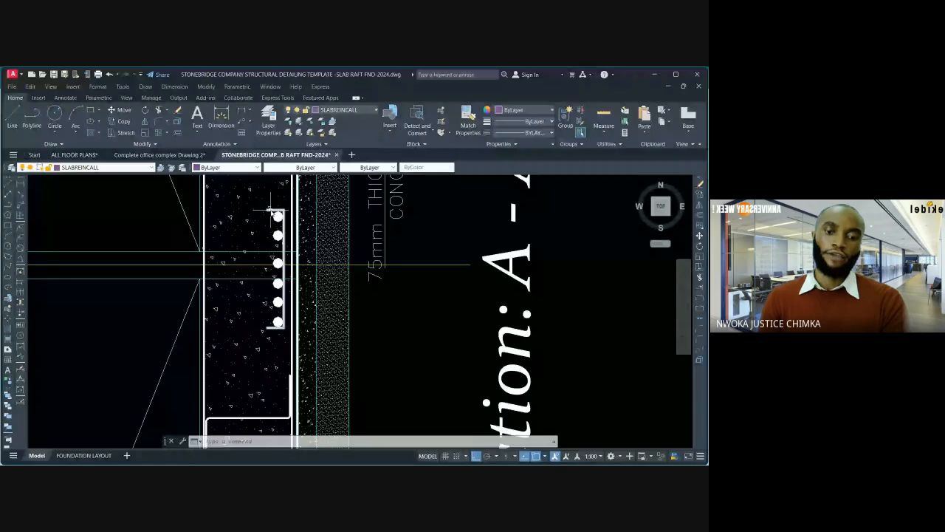
pyautogui.scroll(-6, 274, 214)
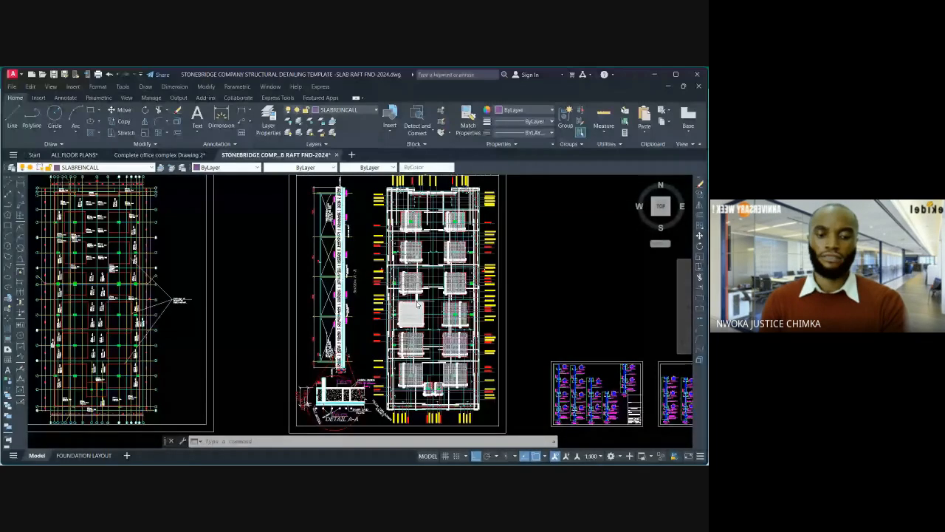
pyautogui.scroll(6, 180, 275)
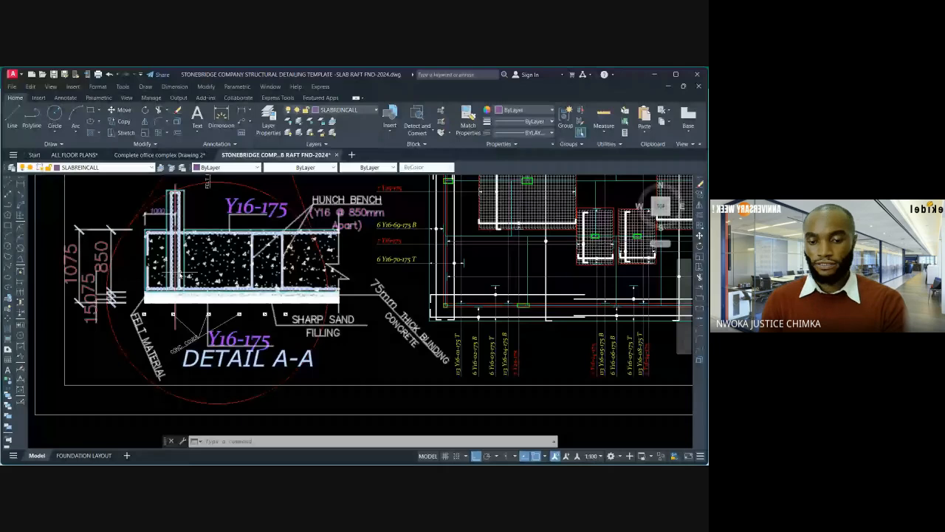
pyautogui.scroll(-6, 389, 320)
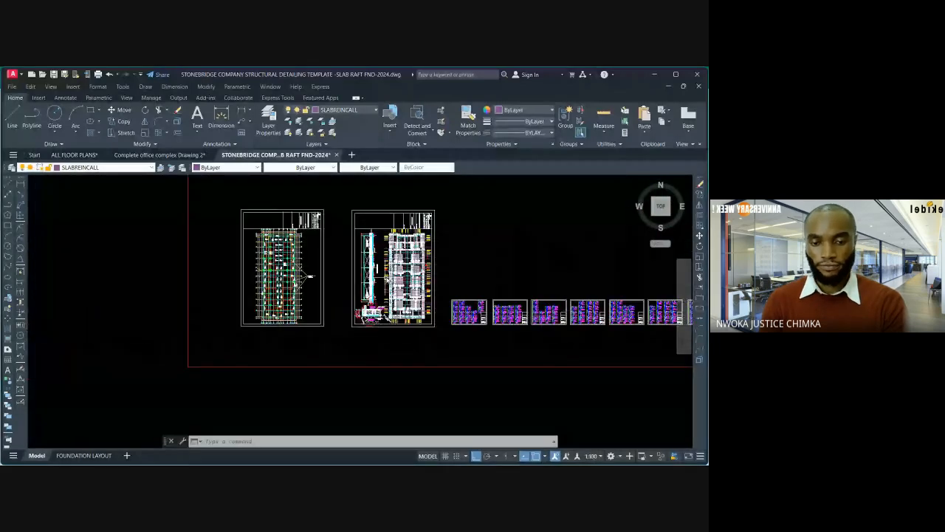
# Copy the vertical Section A-A drawing from the reinforcement sheet into the empty space outside the red sheet boundary.
pyautogui.scroll(4, 404, 245)
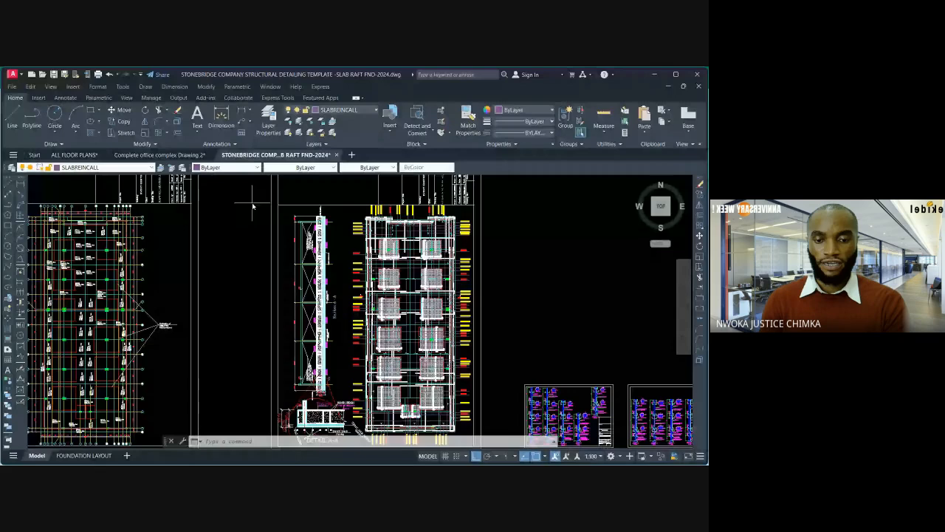
pyautogui.click(252, 204)
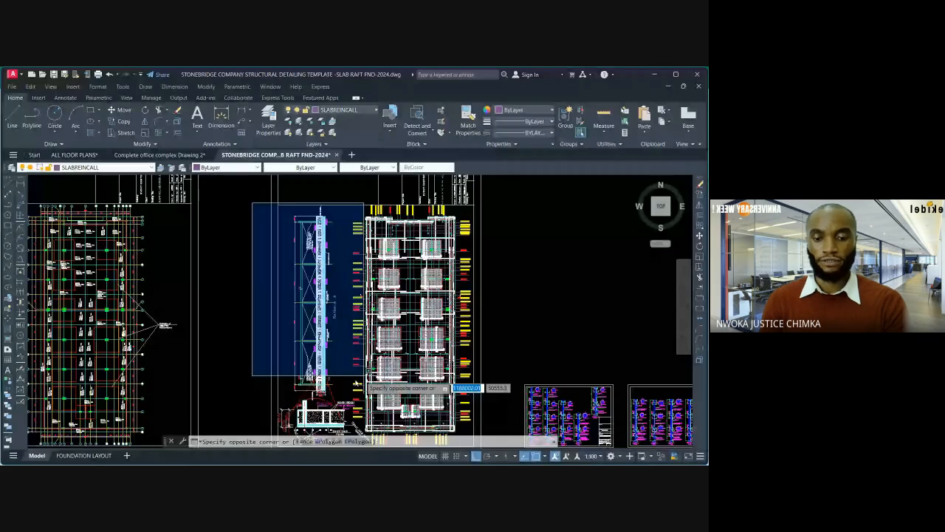
pyautogui.click(362, 375)
pyautogui.write('co')
pyautogui.press('Return')
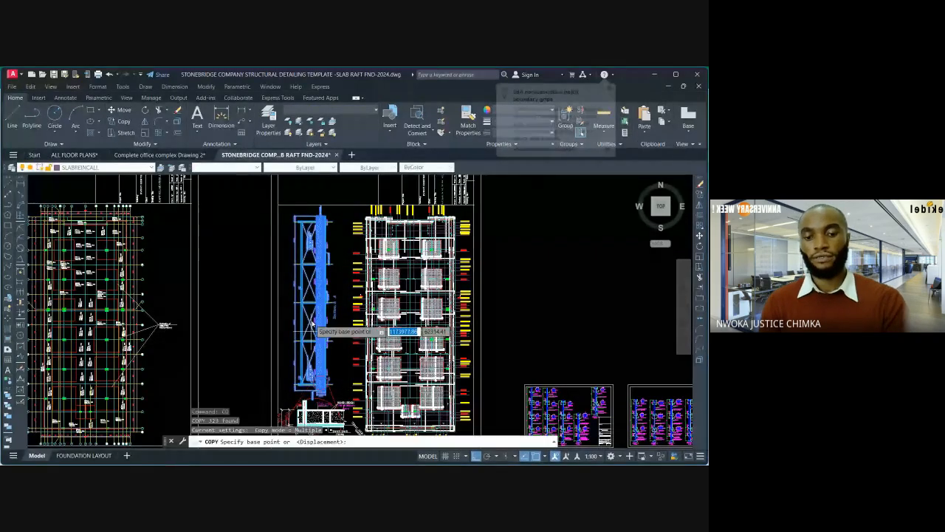
pyautogui.click(316, 328)
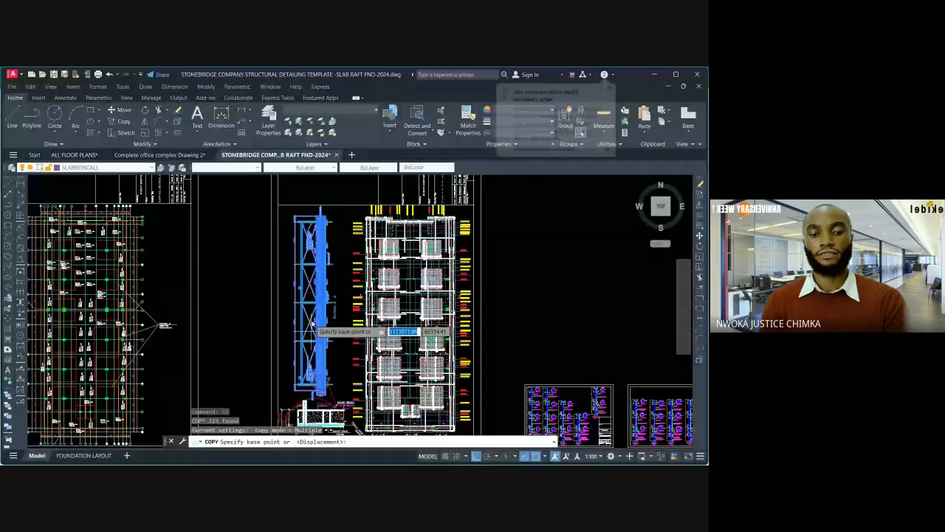
pyautogui.scroll(-5, 324, 288)
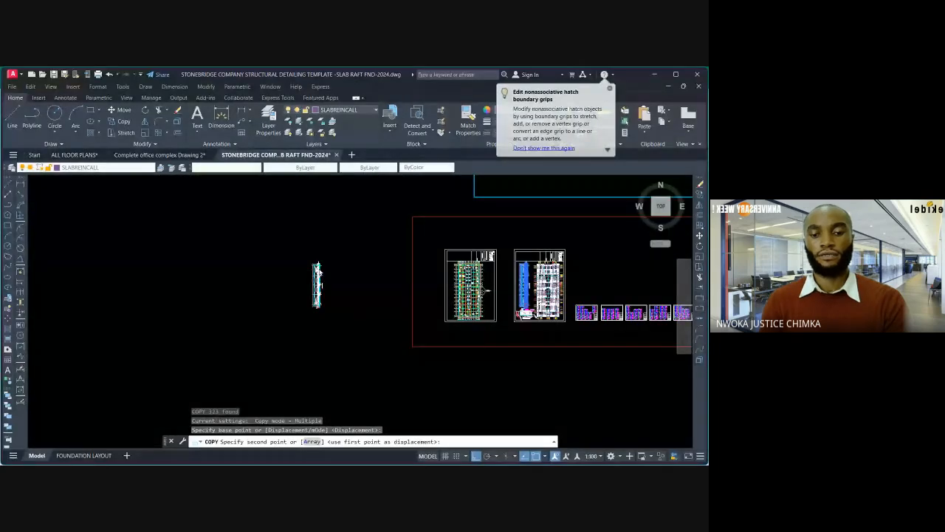
pyautogui.press('Escape')
# Rotate the copied Section A-A about a point near its upper end so that it lies horizontally.
pyautogui.click(342, 240)
pyautogui.click(291, 332)
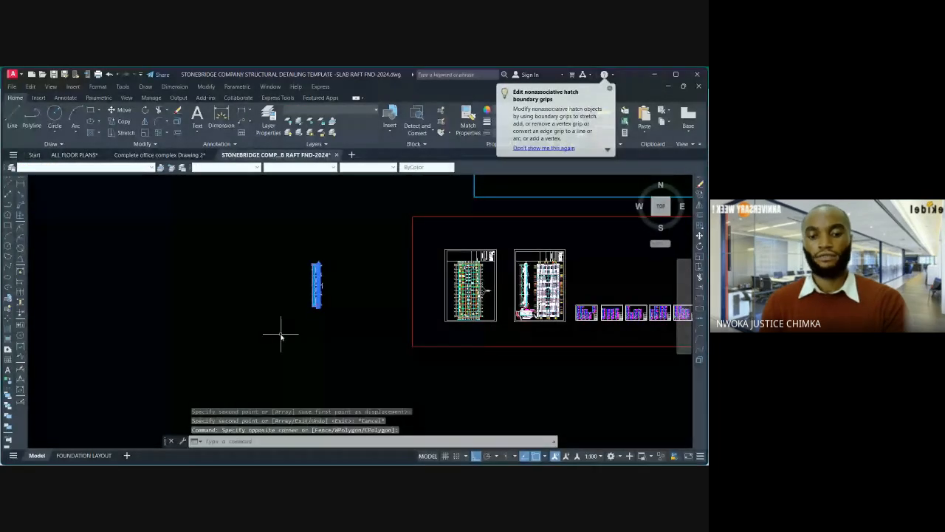
pyautogui.write('ro')
pyautogui.press('Return')
pyautogui.click(318, 255)
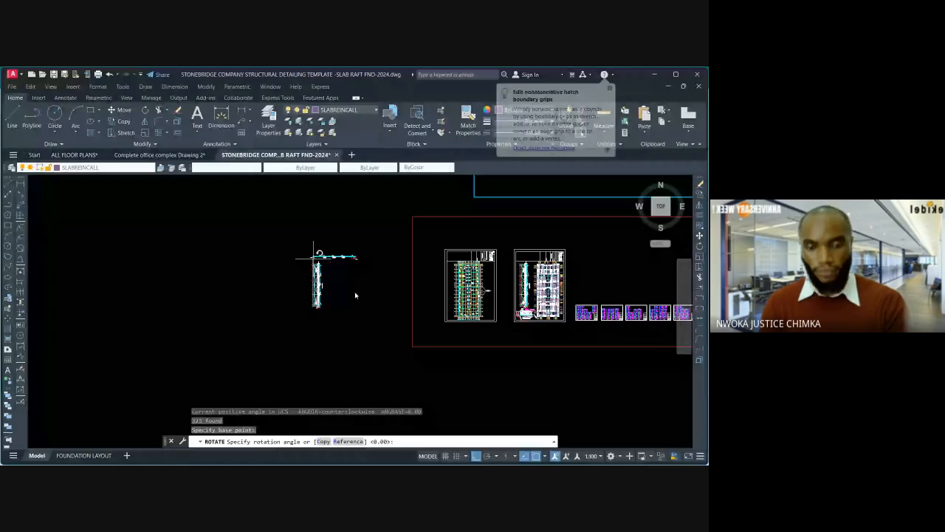
pyautogui.click(294, 321)
# Examine the additional bottom bars drawn as dots in their U-shaped bar under a column in the copied Section A-A.
pyautogui.scroll(4, 306, 265)
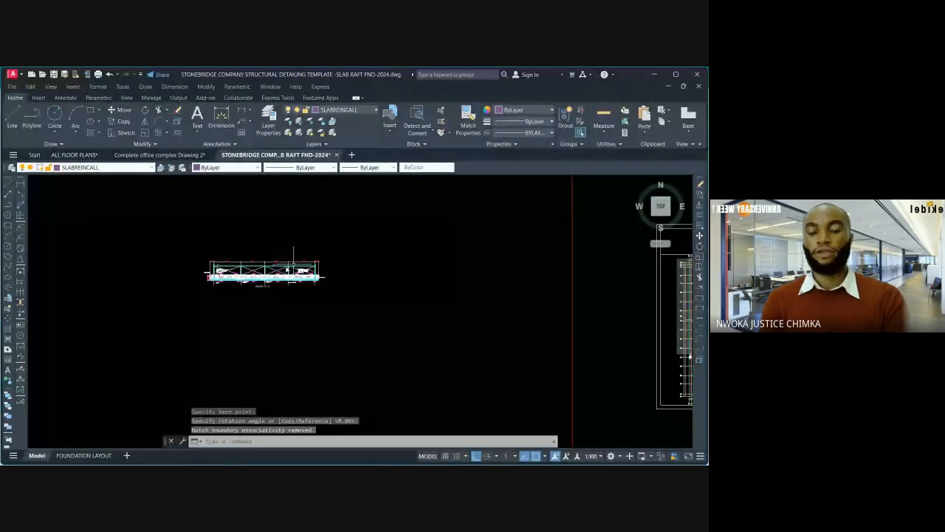
pyautogui.scroll(5, 296, 259)
pyautogui.scroll(5, 295, 314)
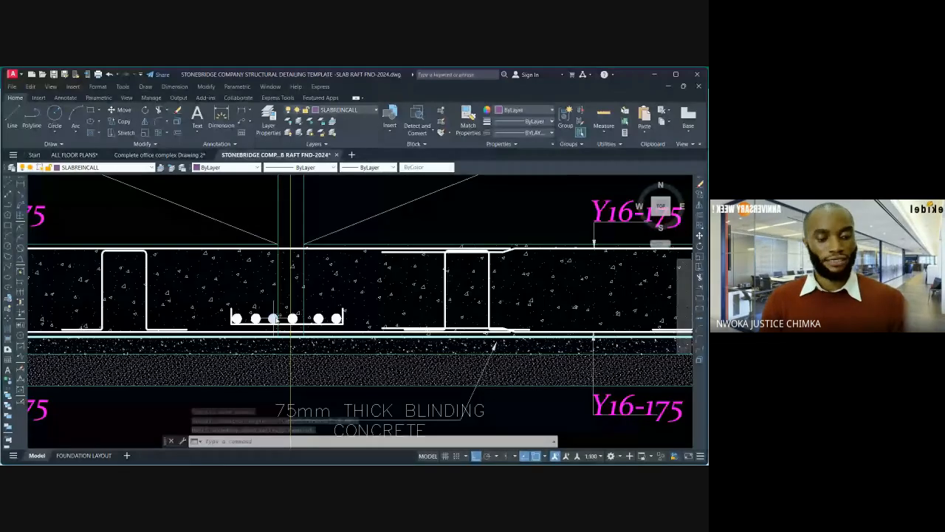
pyautogui.scroll(3, 274, 319)
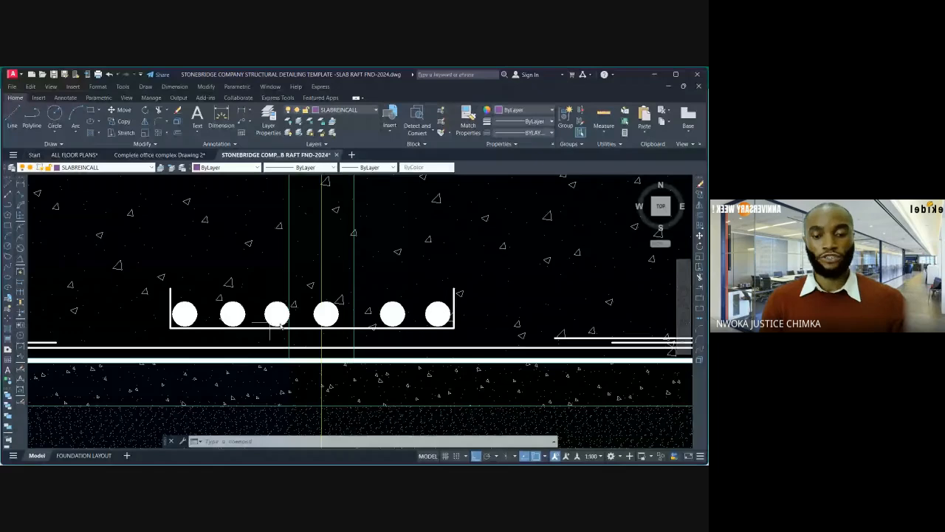
pyautogui.click(277, 316)
pyautogui.scroll(-4, 326, 296)
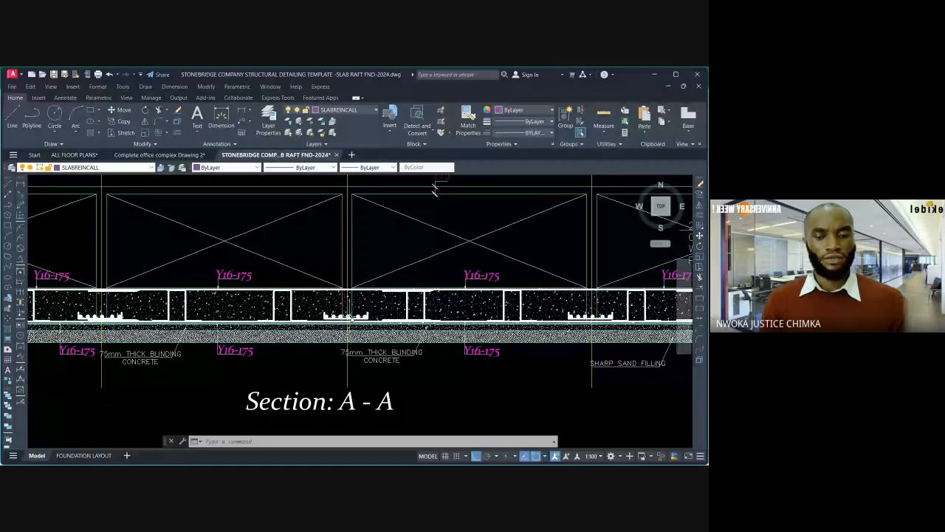
# Highlight the main bottom bar and its upturned end at the raft's outer edge in the copied section.
pyautogui.moveTo(435, 190); pyautogui.dragTo(430, 195, button='middle')
pyautogui.moveTo(305, 316); pyautogui.dragTo(491, 328, button='middle')
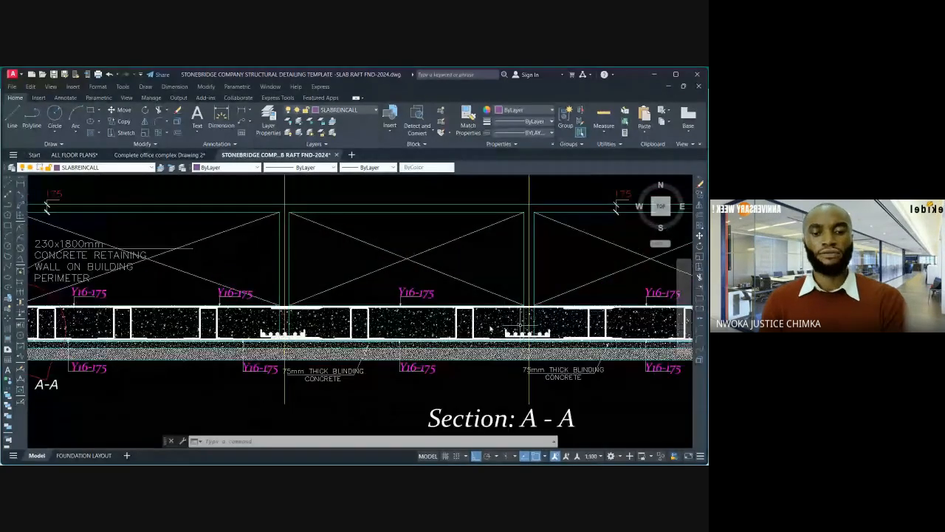
pyautogui.moveTo(295, 329); pyautogui.dragTo(493, 312, button='middle')
pyautogui.scroll(4, 198, 323)
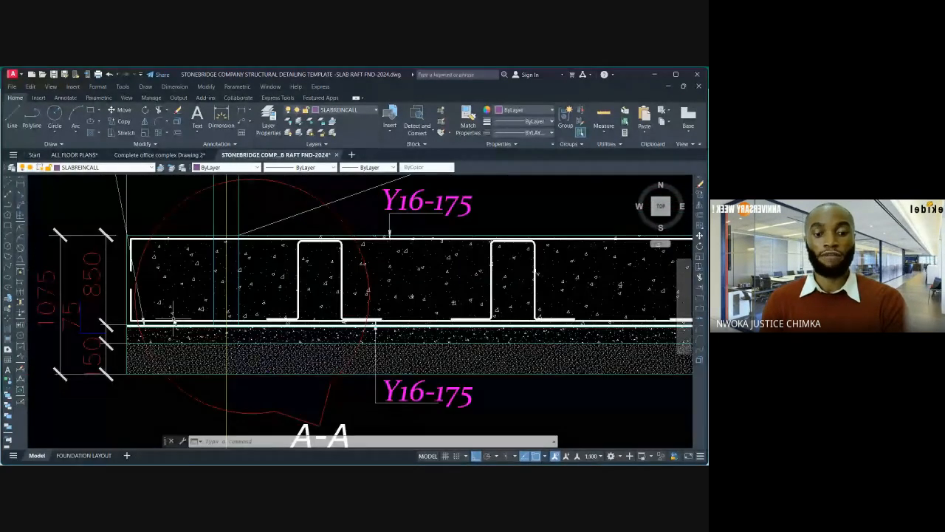
pyautogui.scroll(3, 133, 296)
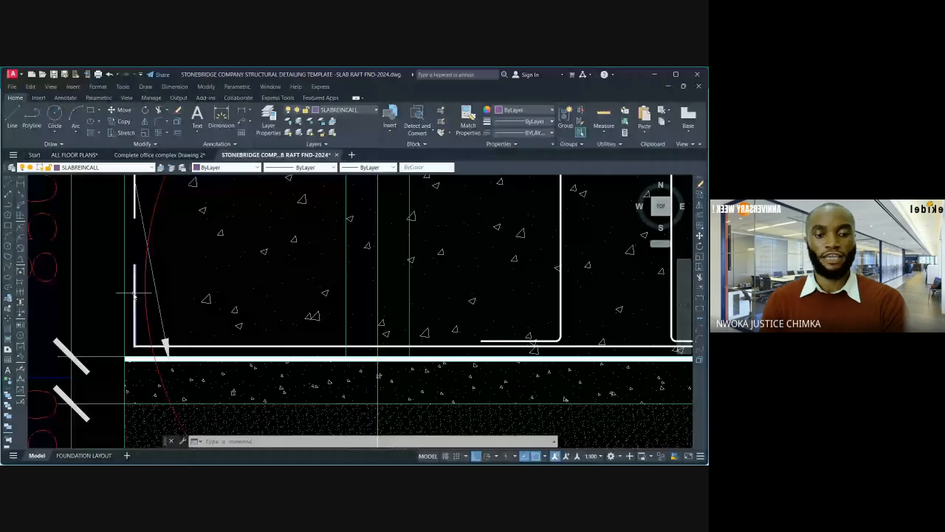
pyautogui.click(135, 296)
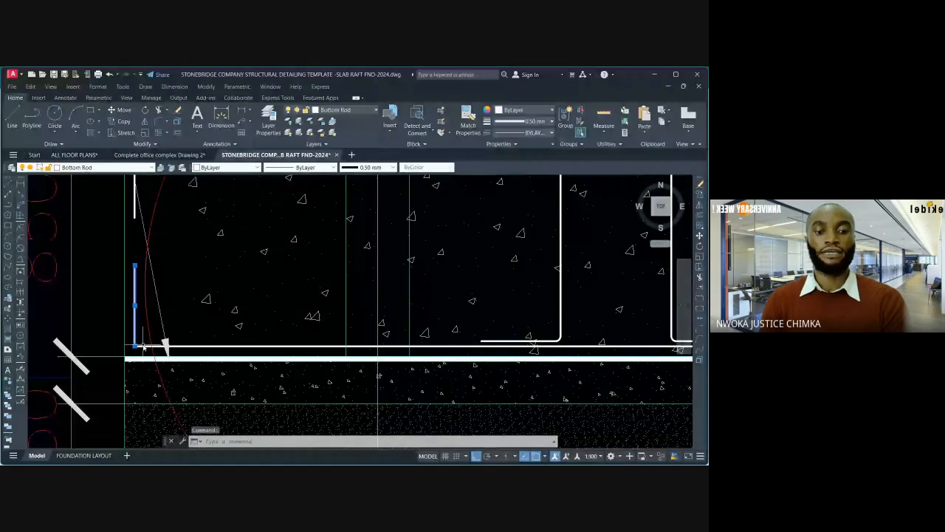
pyautogui.click(143, 346)
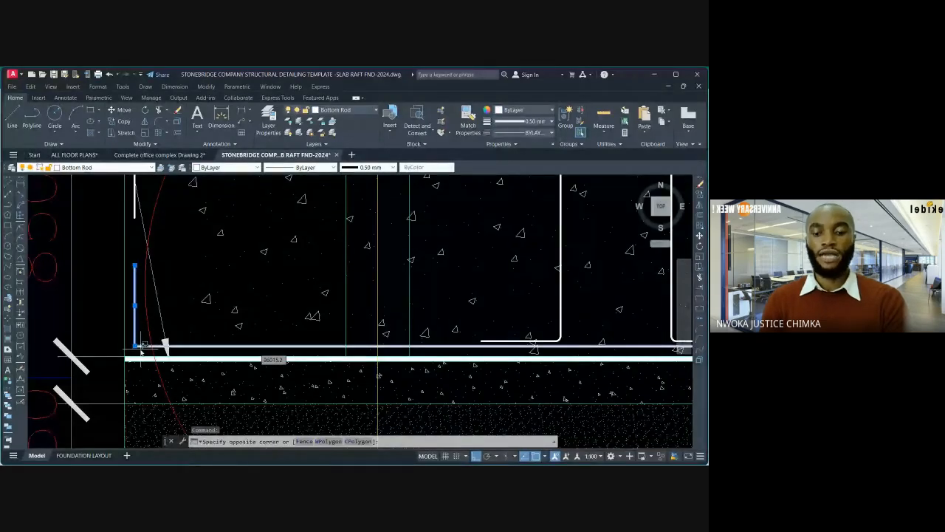
pyautogui.click(141, 352)
# Check the bottom, top and additional rebar notes in Notepad, and trace the highlighted bottom bar along the AutoCAD section.
pyautogui.click(516, 456)
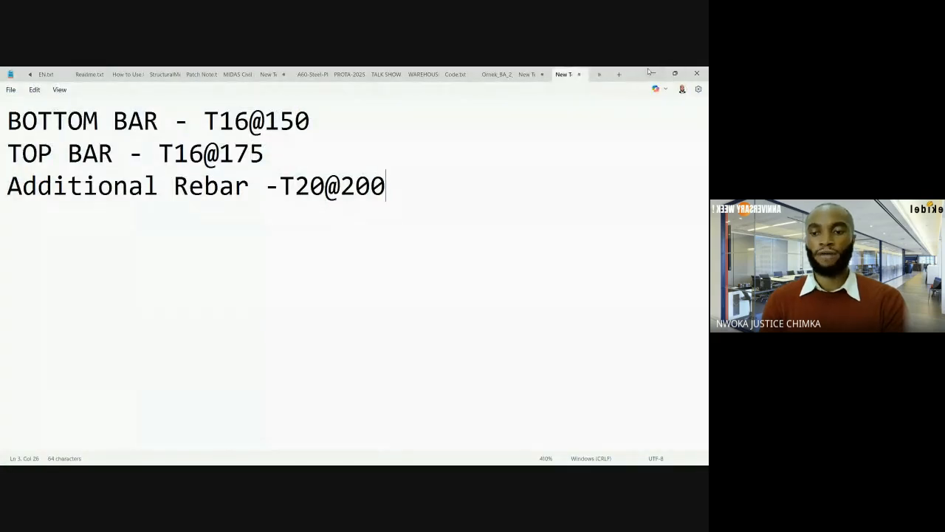
pyautogui.hotkey('alt', 'Tab')
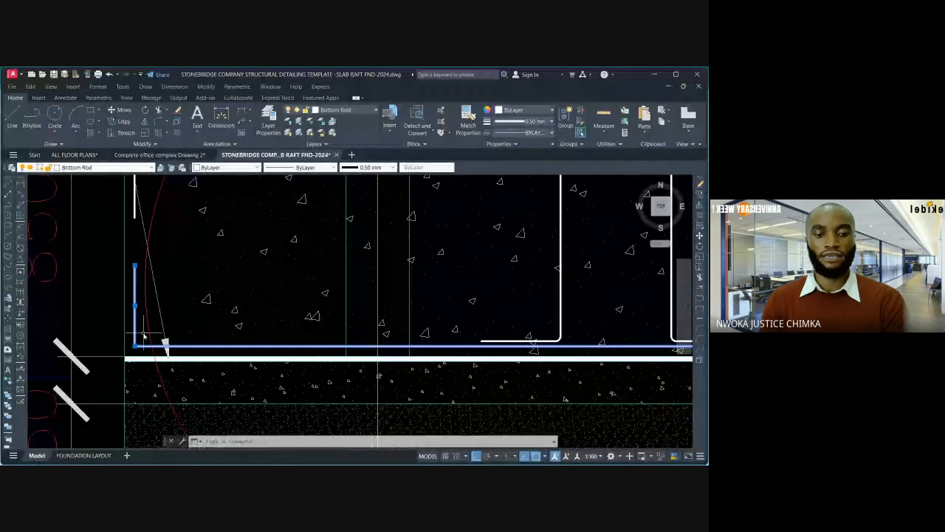
pyautogui.scroll(-2, 144, 338)
pyautogui.scroll(-4, 144, 338)
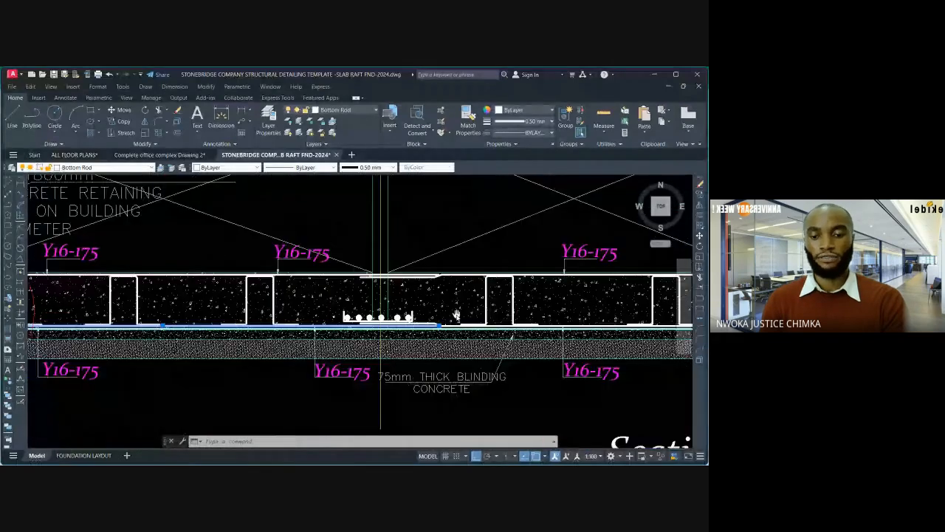
pyautogui.scroll(5, 498, 314)
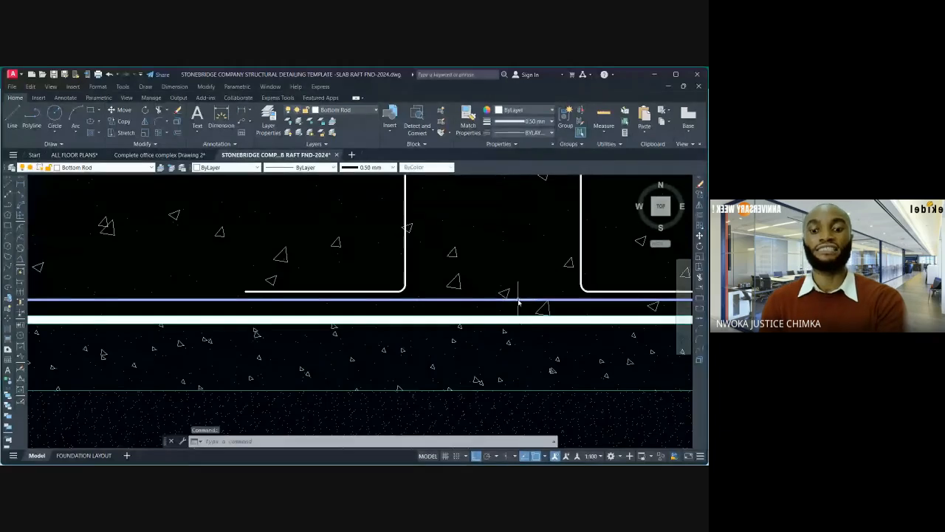
pyautogui.scroll(-3, 509, 303)
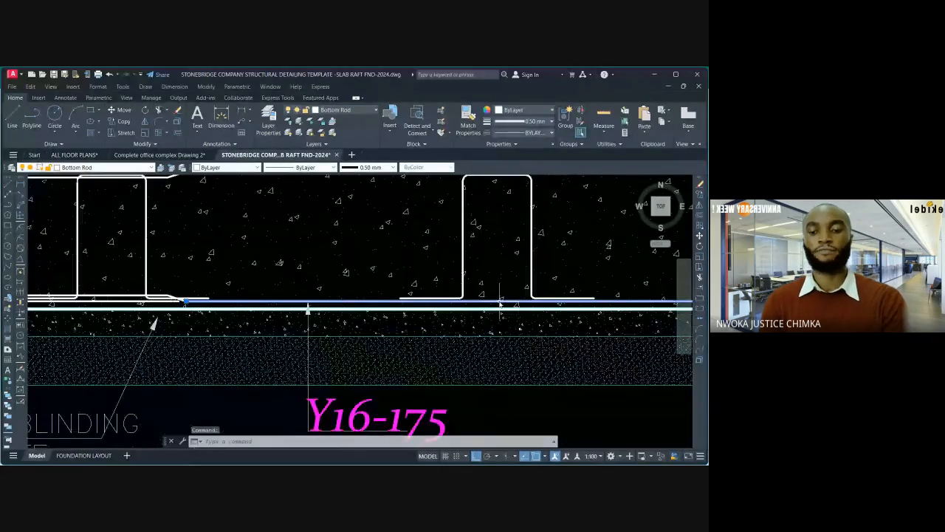
pyautogui.scroll(-4, 502, 299)
pyautogui.press('Escape')
# Examine the top and bottom Y16-175 bar labels and the chair bars near the outer end of the copied section.
pyautogui.scroll(-4, 475, 268)
pyautogui.scroll(4, 274, 268)
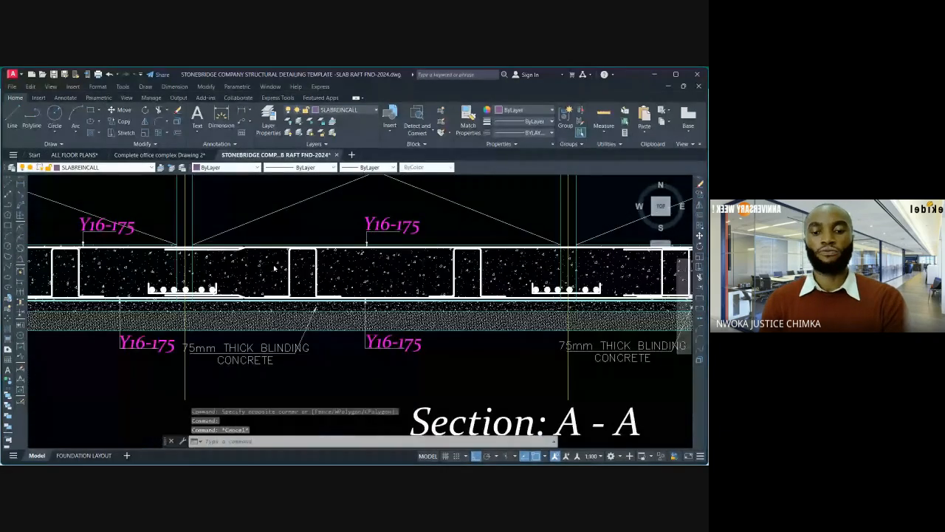
pyautogui.scroll(3, 457, 268)
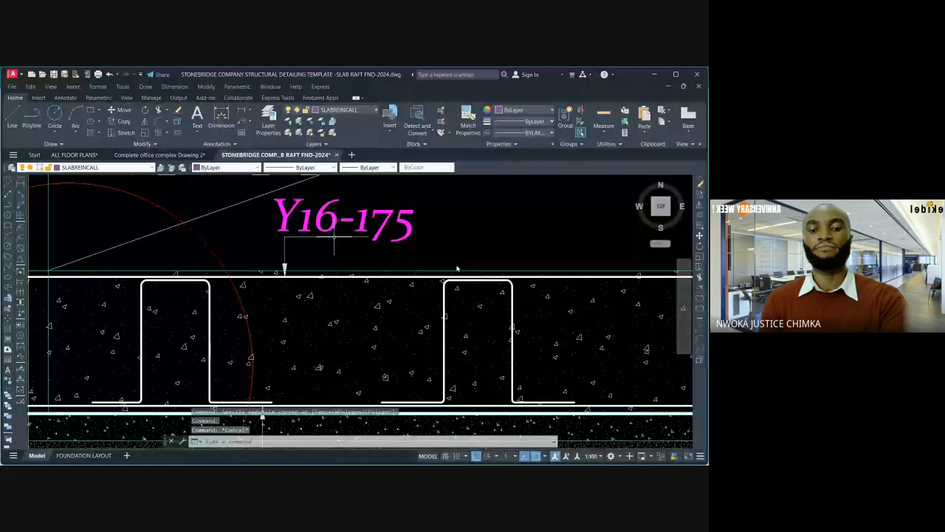
pyautogui.scroll(-2, 345, 225)
pyautogui.scroll(-2, 344, 224)
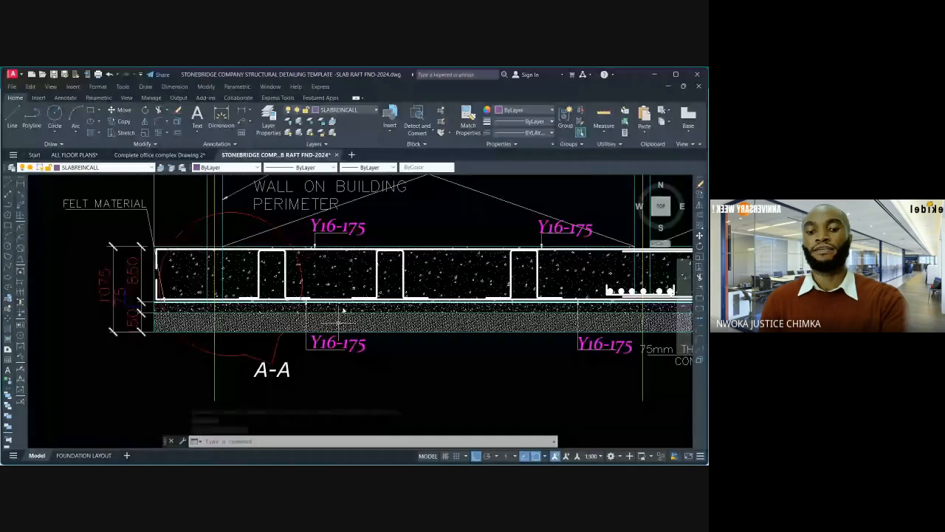
pyautogui.scroll(2, 342, 311)
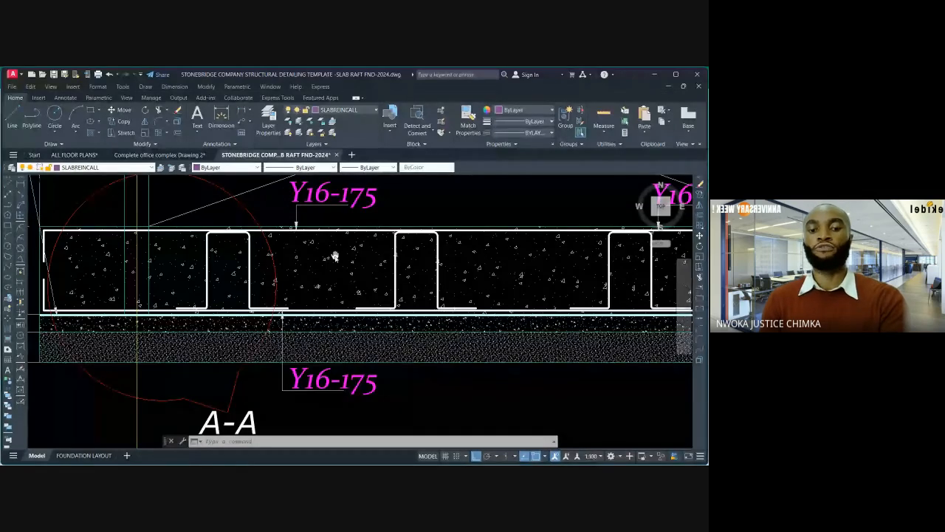
pyautogui.moveTo(335, 256); pyautogui.dragTo(335, 299, button='middle')
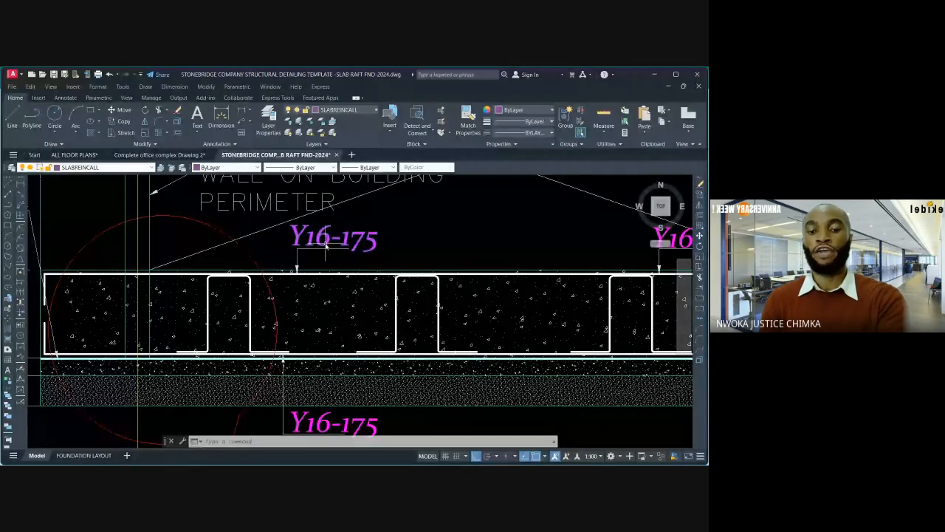
pyautogui.scroll(-2, 326, 245)
pyautogui.scroll(2, 338, 243)
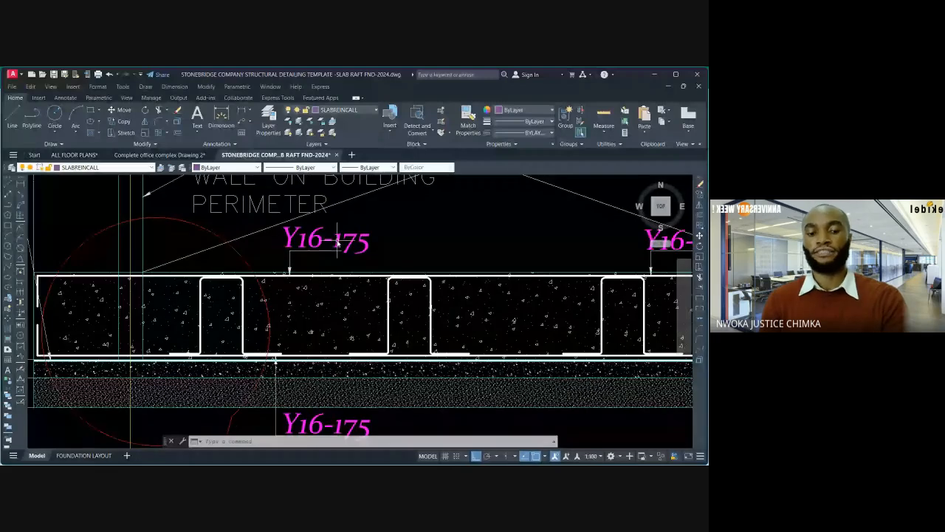
pyautogui.scroll(-2, 337, 244)
pyautogui.scroll(4, 285, 276)
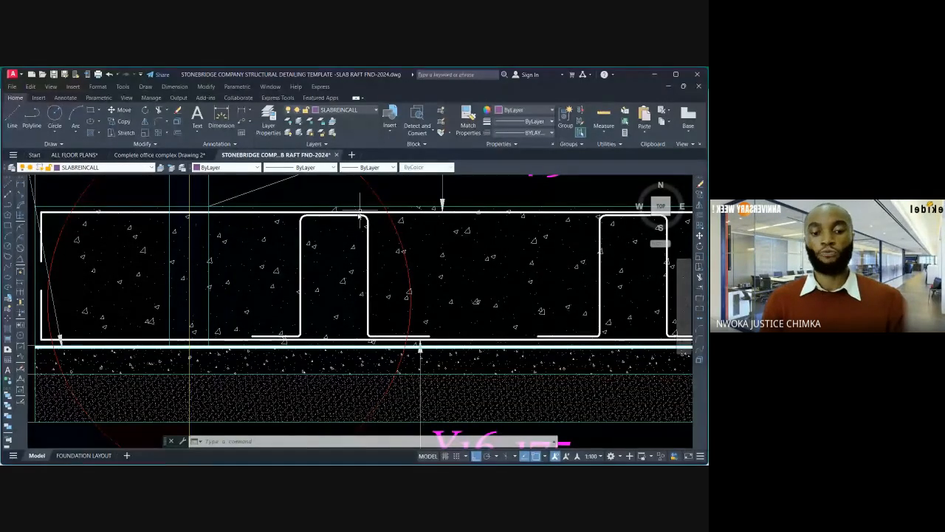
pyautogui.scroll(-4, 344, 267)
pyautogui.scroll(-2, 343, 267)
pyautogui.scroll(2, 556, 280)
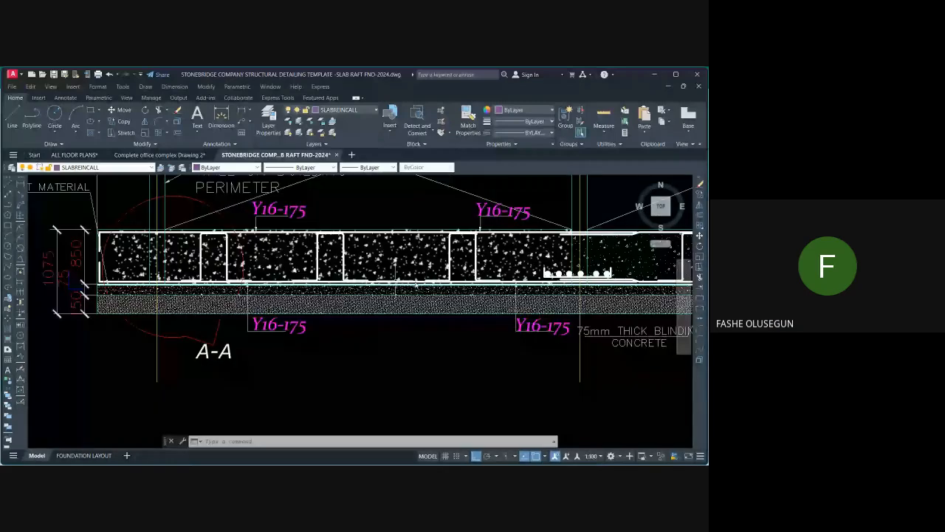
# Examine the additional bars at the first interior column and how they sit above the lapped main bottom bars.
pyautogui.moveTo(569, 288); pyautogui.dragTo(449, 292, button='middle')
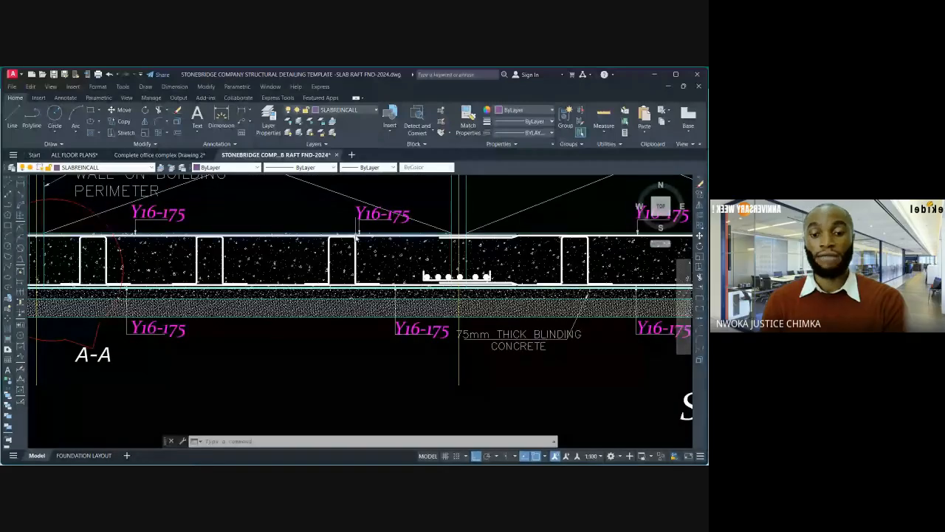
pyautogui.scroll(2, 356, 235)
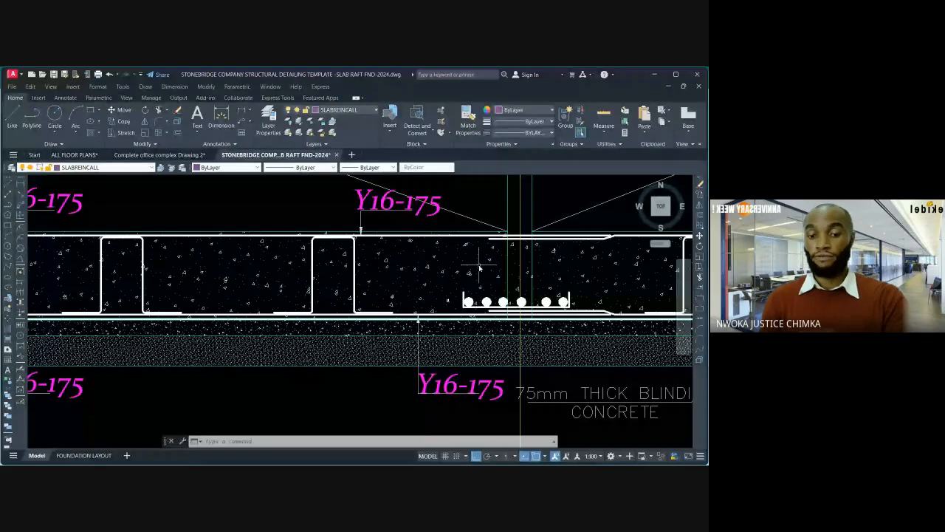
pyautogui.scroll(4, 480, 243)
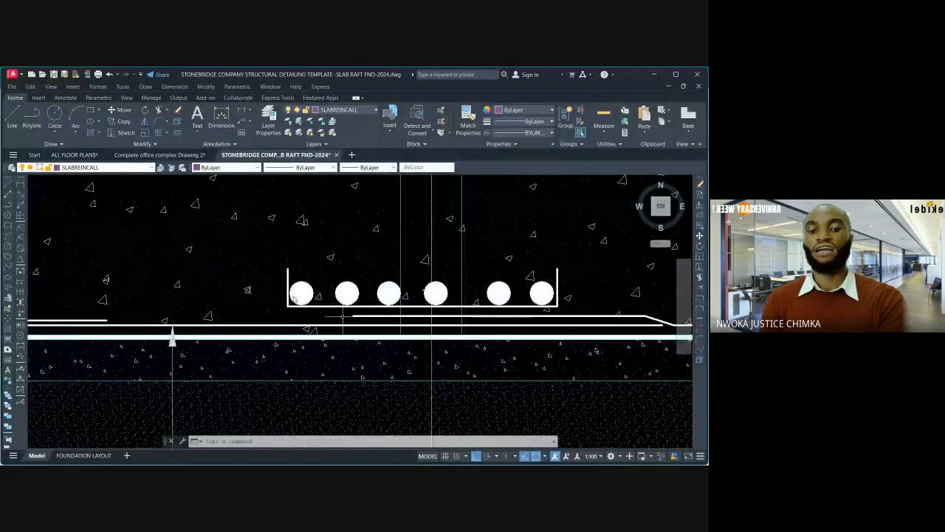
pyautogui.moveTo(523, 309)
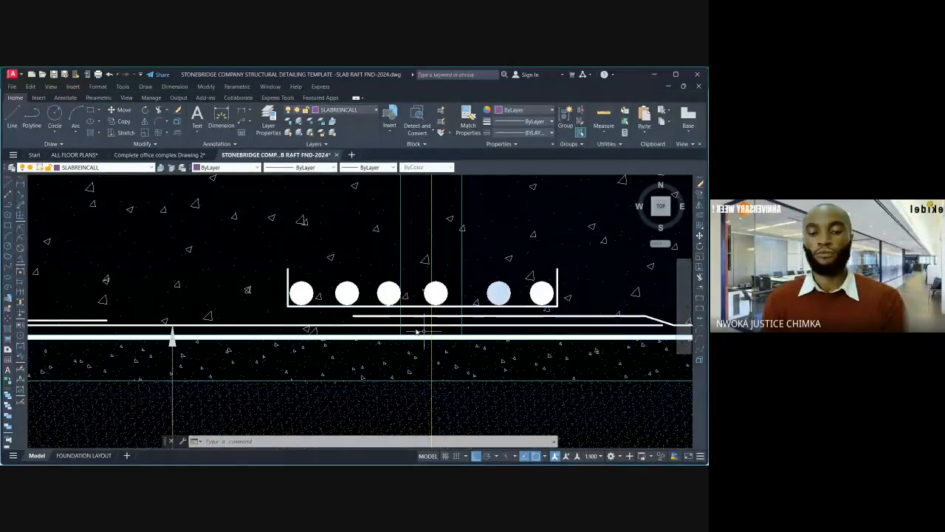
pyautogui.scroll(-3, 385, 323)
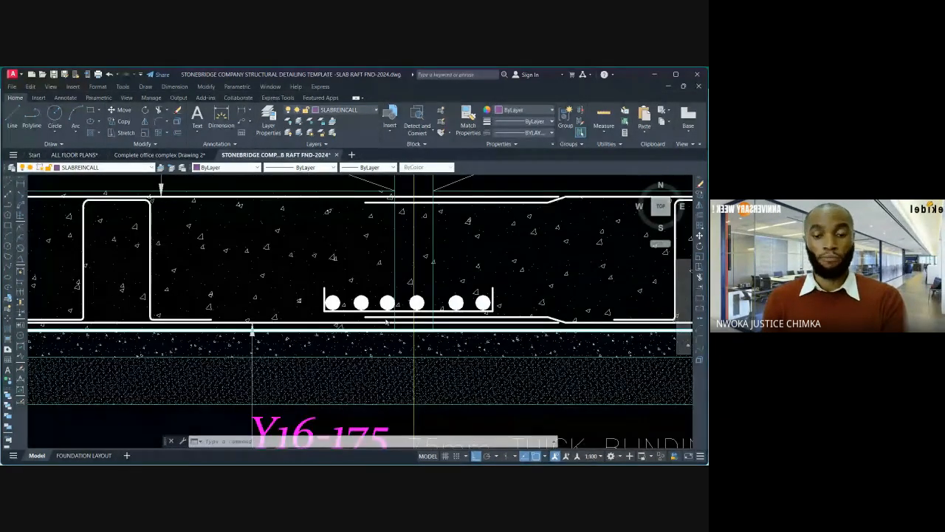
pyautogui.scroll(-3, 386, 322)
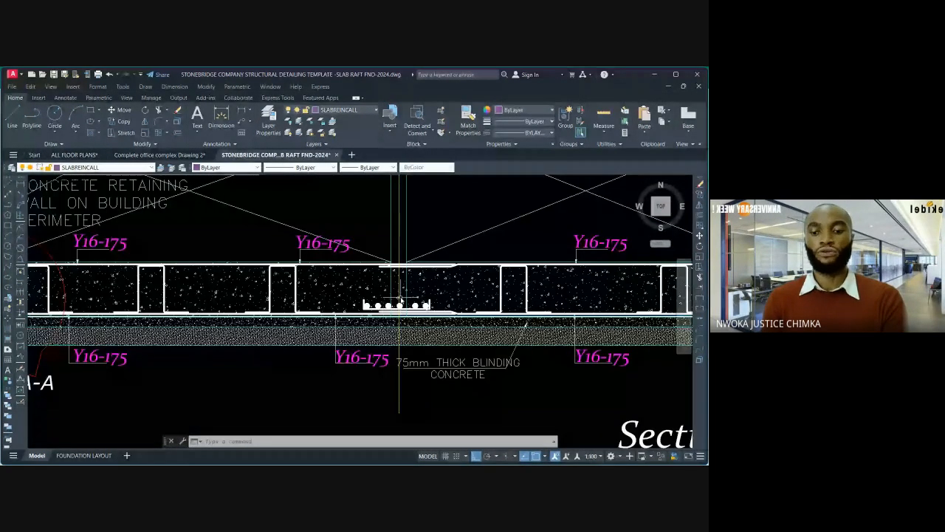
# Start a Bluetooth file transfer to receive the site photos on this computer.
pyautogui.scroll(2, 549, 325)
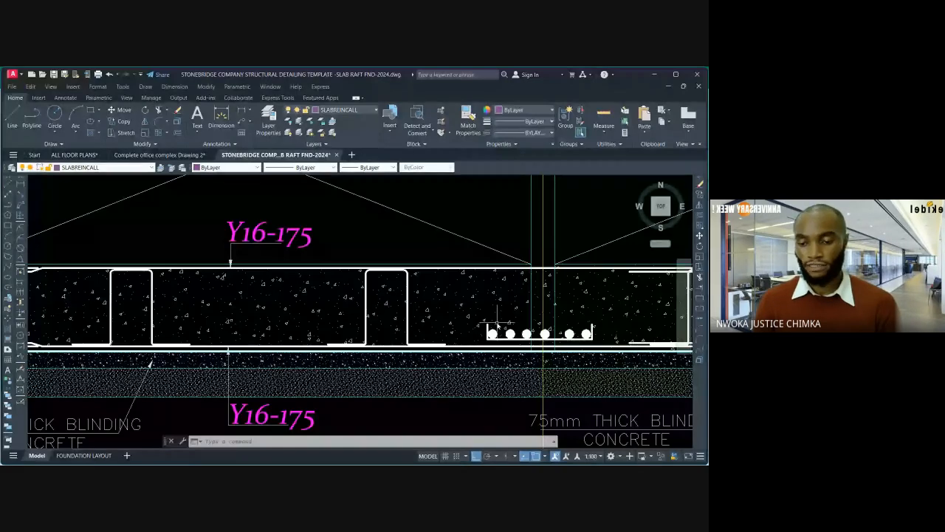
pyautogui.moveTo(629, 458)
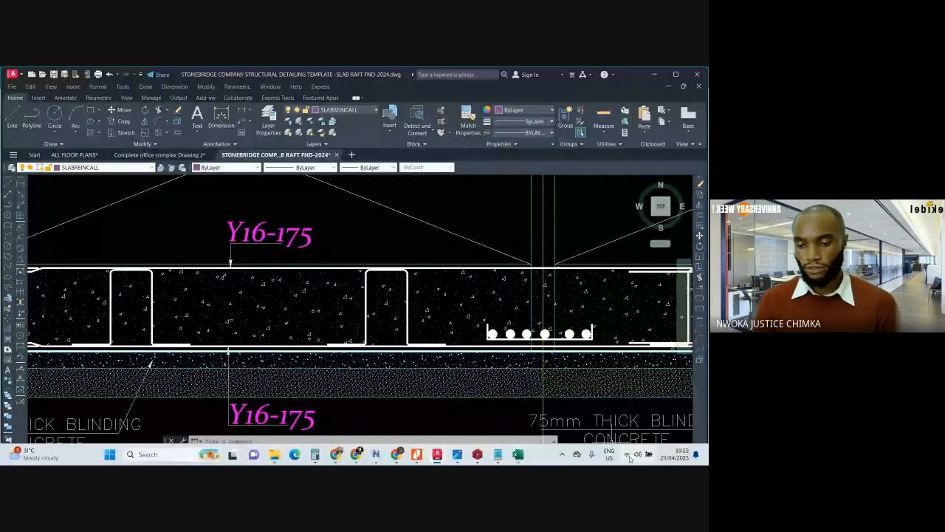
pyautogui.click(562, 454)
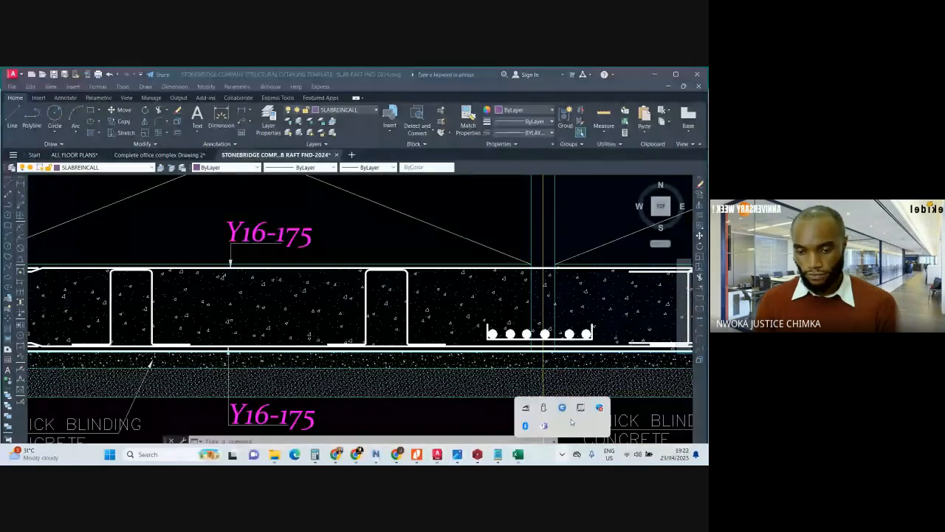
pyautogui.rightClick(525, 425)
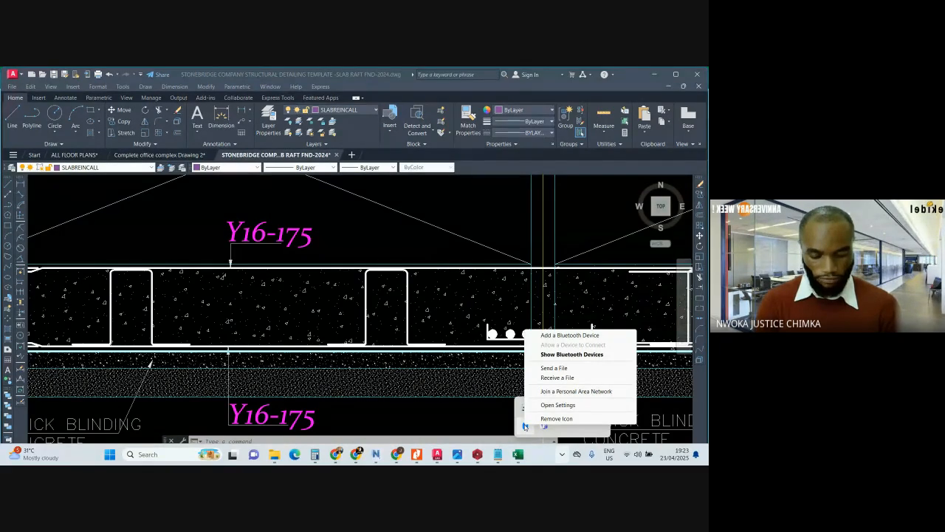
pyautogui.click(559, 380)
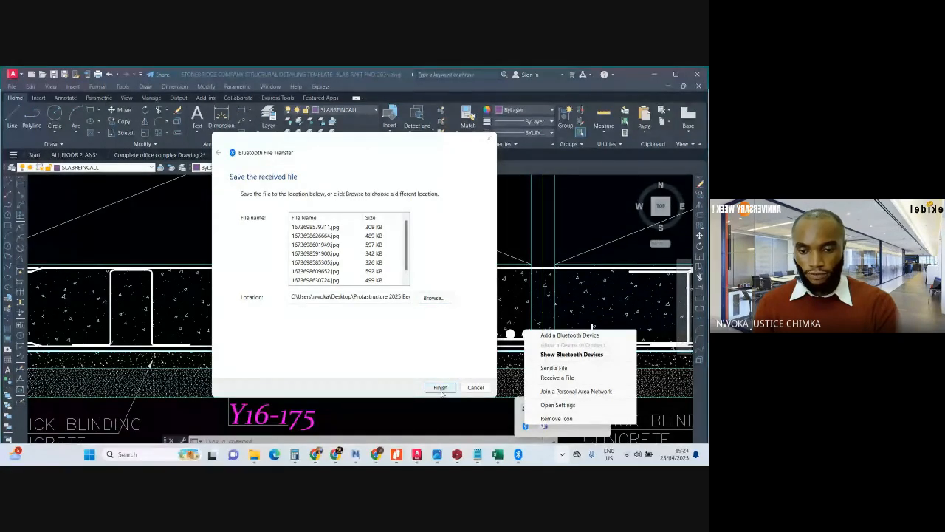
# Save the received JPG photos to a new desktop folder named images and finish the Bluetooth transfer.
pyautogui.click(433, 298)
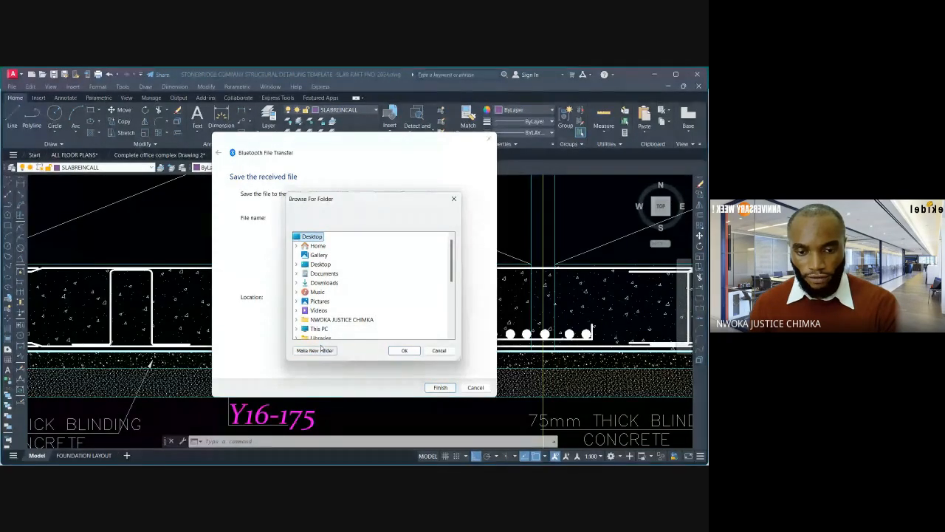
pyautogui.click(321, 353)
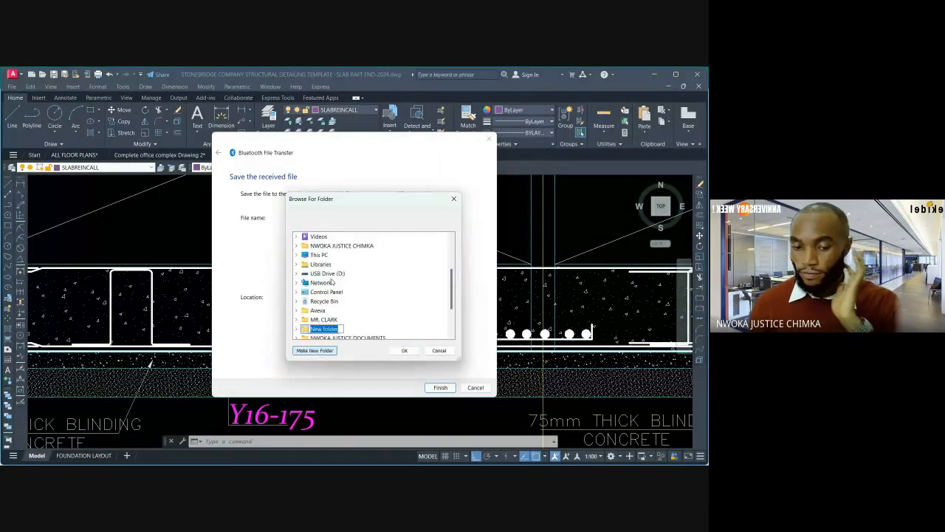
pyautogui.write('images')
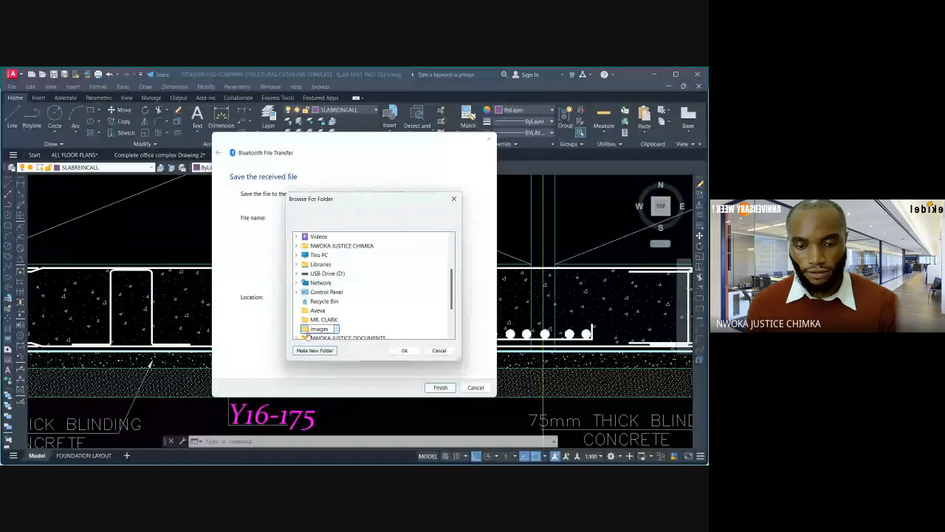
pyautogui.press('Return')
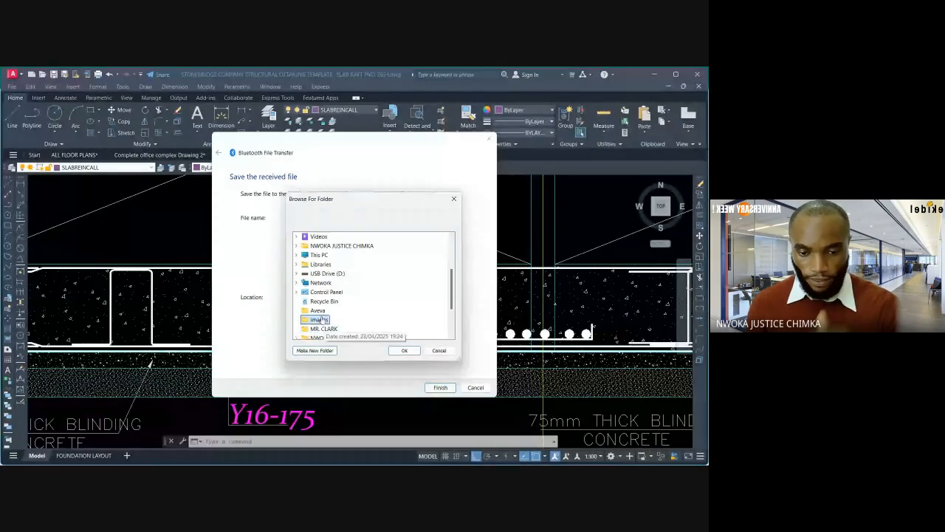
pyautogui.click(400, 350)
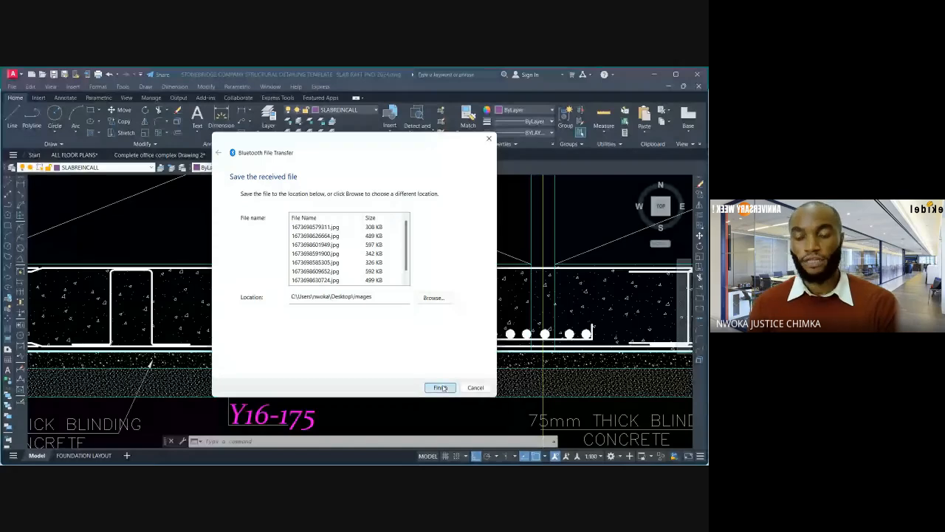
pyautogui.click(441, 388)
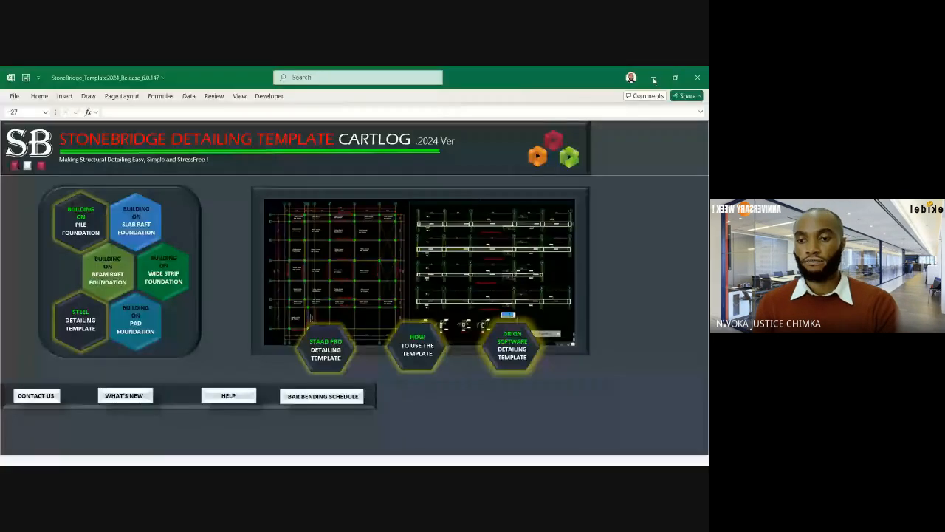
# Minimize the Excel template catalogue and its folder window, move the images folder to a free spot on the desktop, and open it.
pyautogui.click(653, 77)
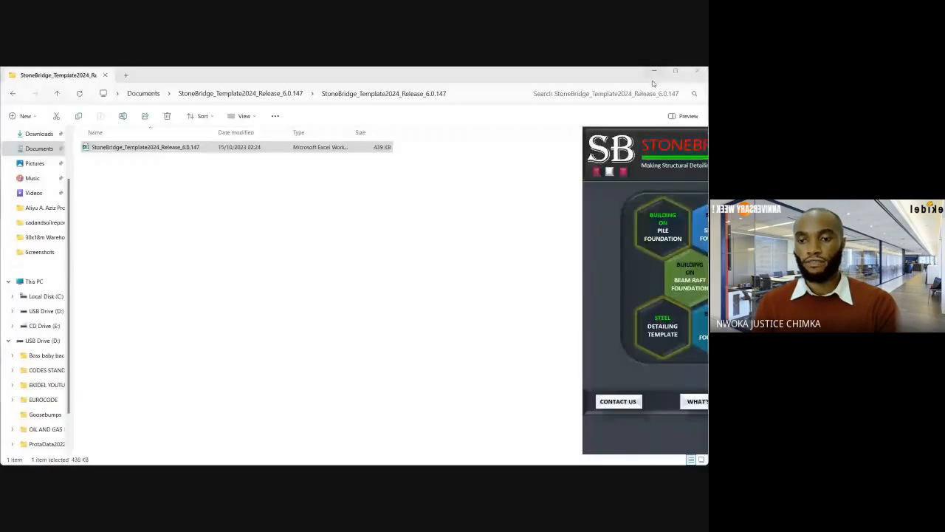
pyautogui.click(653, 70)
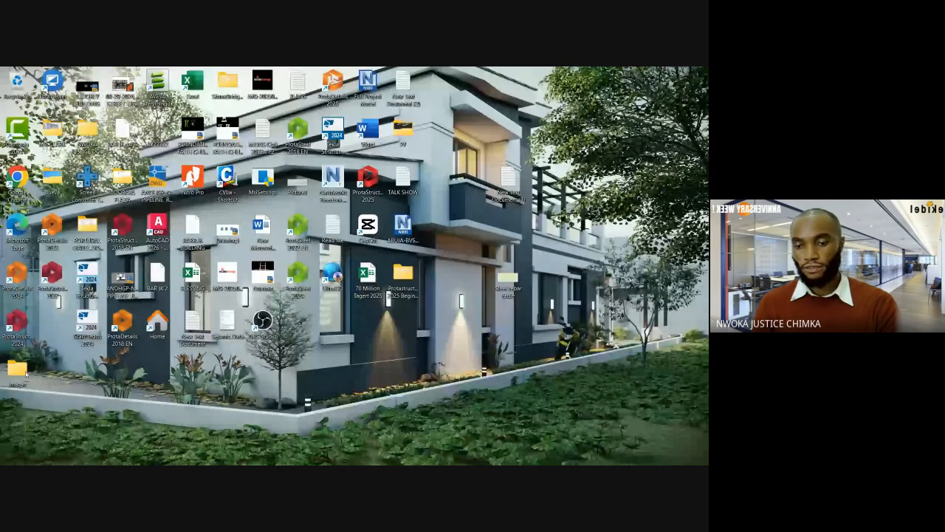
pyautogui.moveTo(18, 371); pyautogui.dragTo(543, 233)
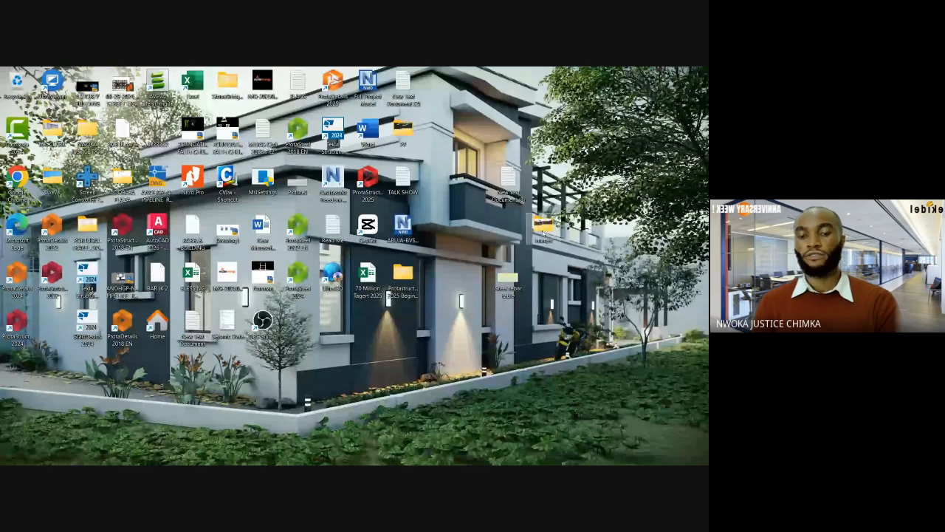
pyautogui.doubleClick(543, 227)
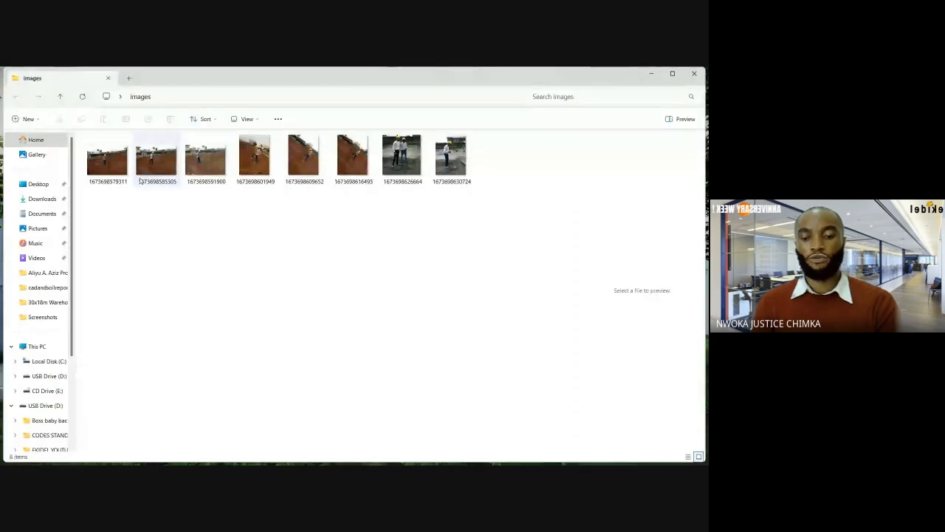
pyautogui.moveTo(504, 461)
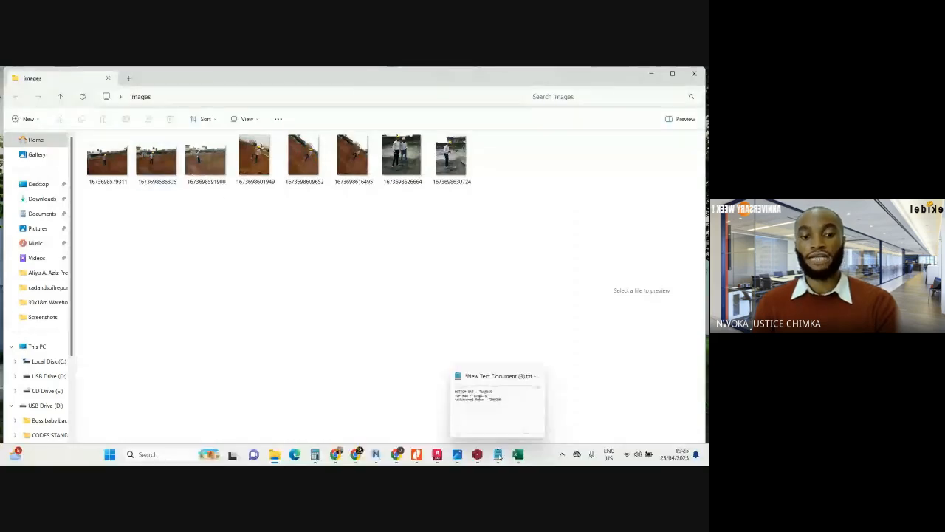
# Open photo 1673698579311.jpg and examine the raft reinforcement mesh and column starter bars on site.
pyautogui.click(111, 163)
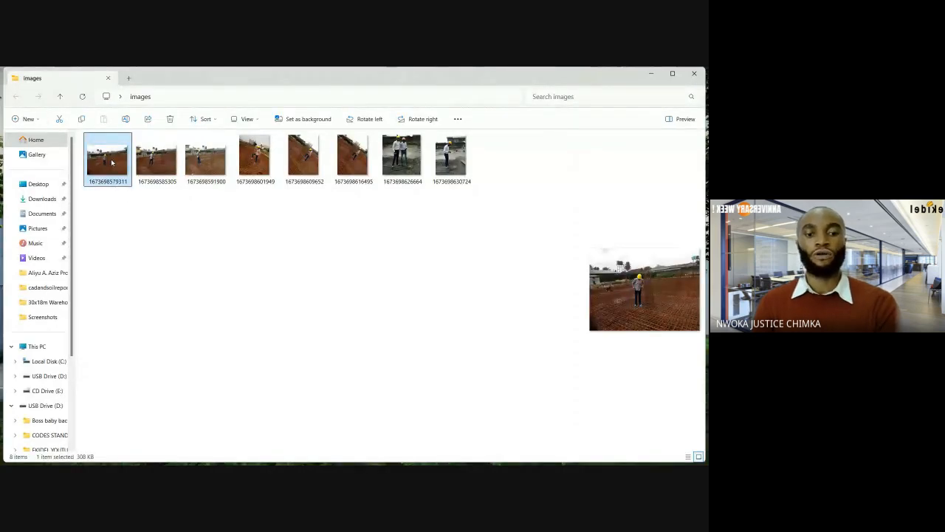
pyautogui.doubleClick(112, 163)
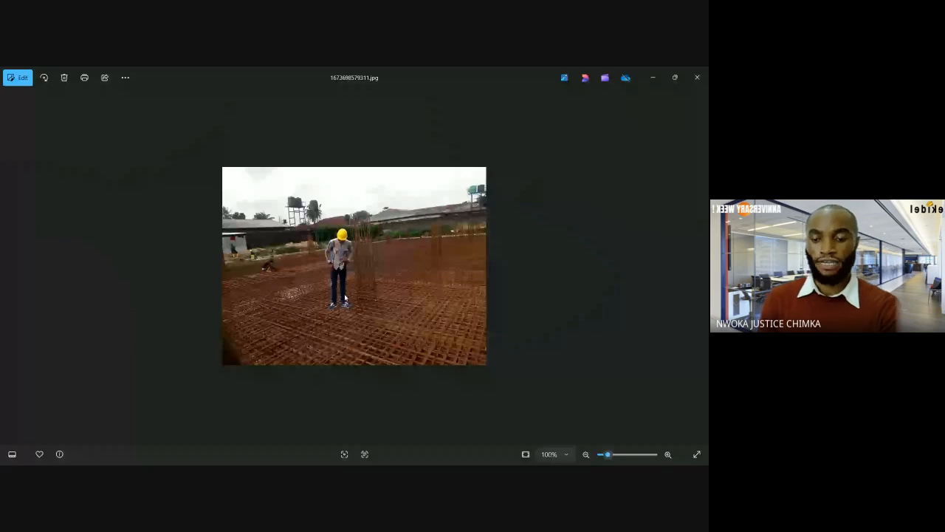
pyautogui.scroll(3, 345, 298)
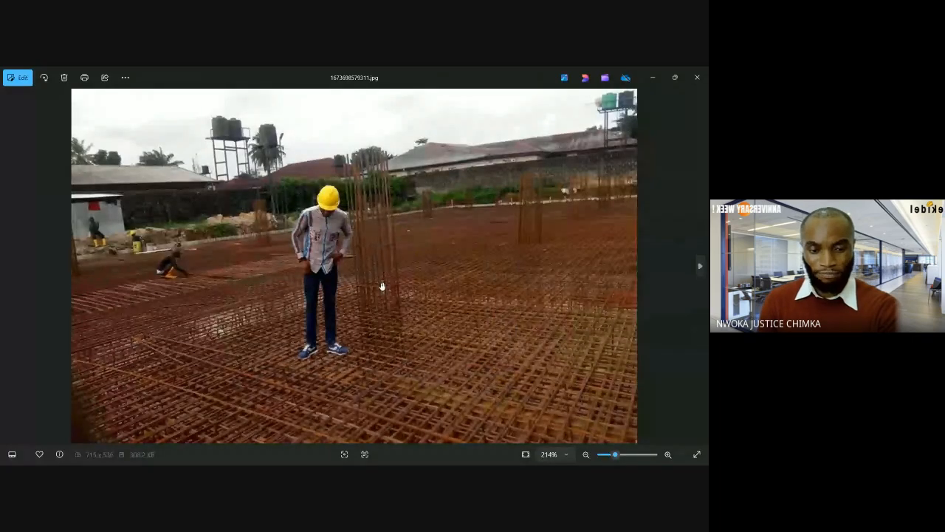
pyautogui.scroll(1, 374, 266)
pyautogui.scroll(1, 374, 266)
pyautogui.scroll(-3, 362, 260)
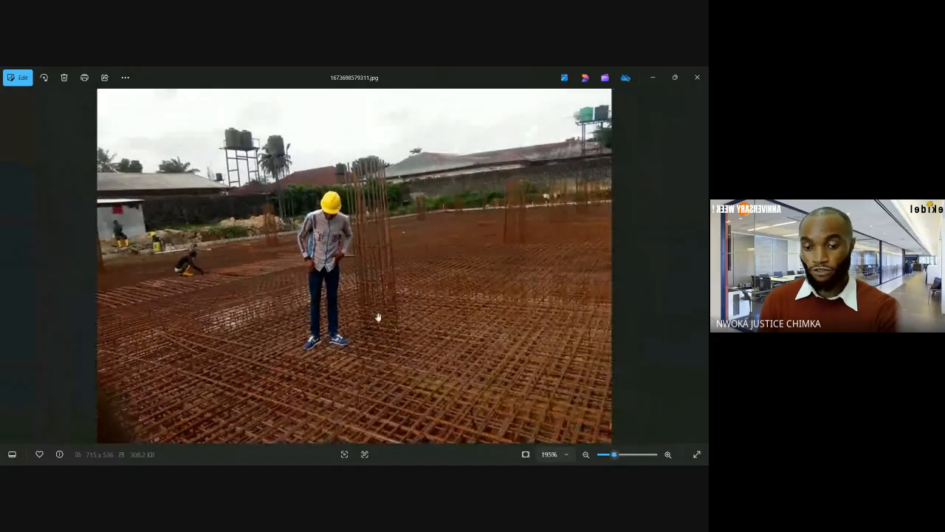
pyautogui.scroll(-2, 429, 277)
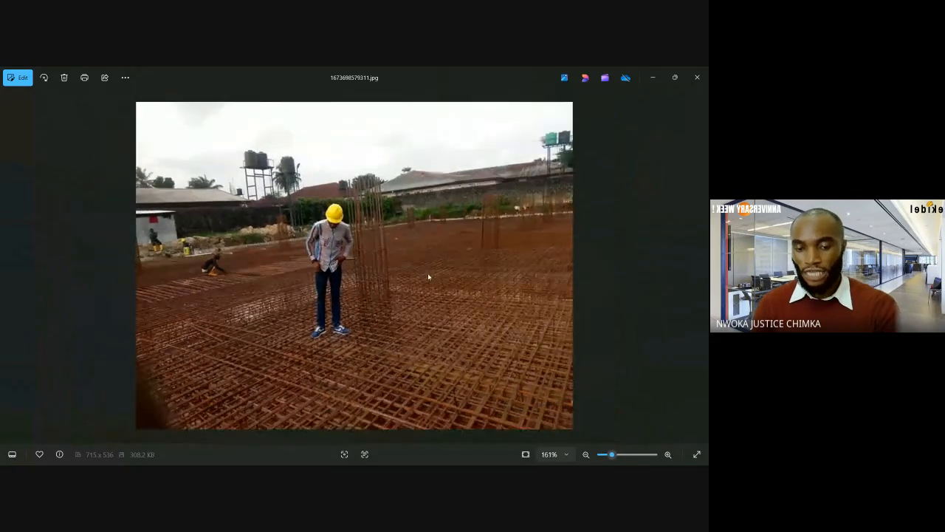
pyautogui.scroll(-2, 599, 285)
pyautogui.scroll(1, 554, 286)
pyautogui.scroll(-1, 554, 286)
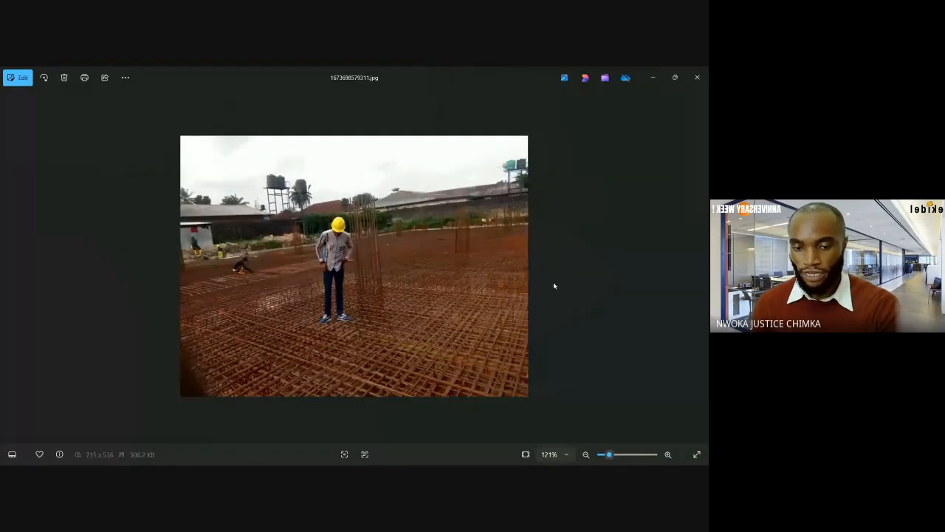
pyautogui.scroll(-1, 554, 286)
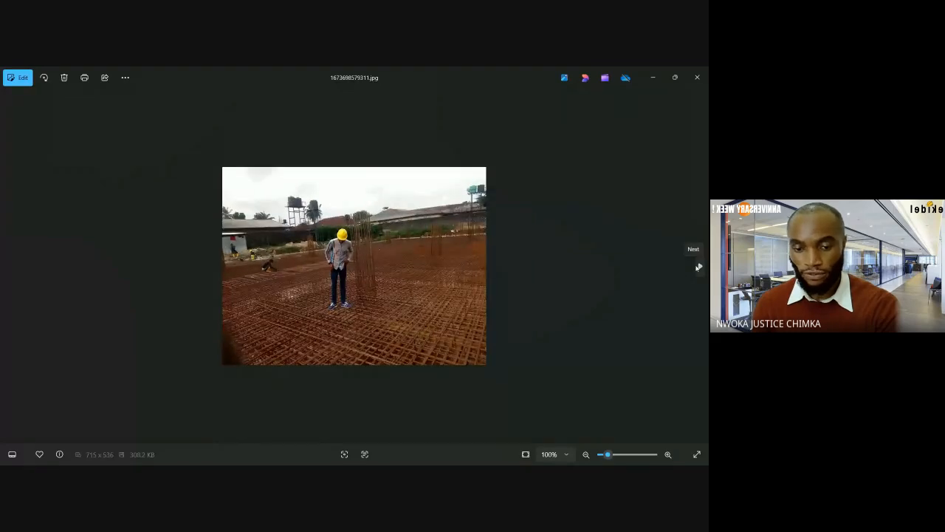
# Examine the top and bottom rebar mesh and the column base closely in photo 1673698585305.jpg.
pyautogui.click(698, 267)
pyautogui.scroll(2, 317, 316)
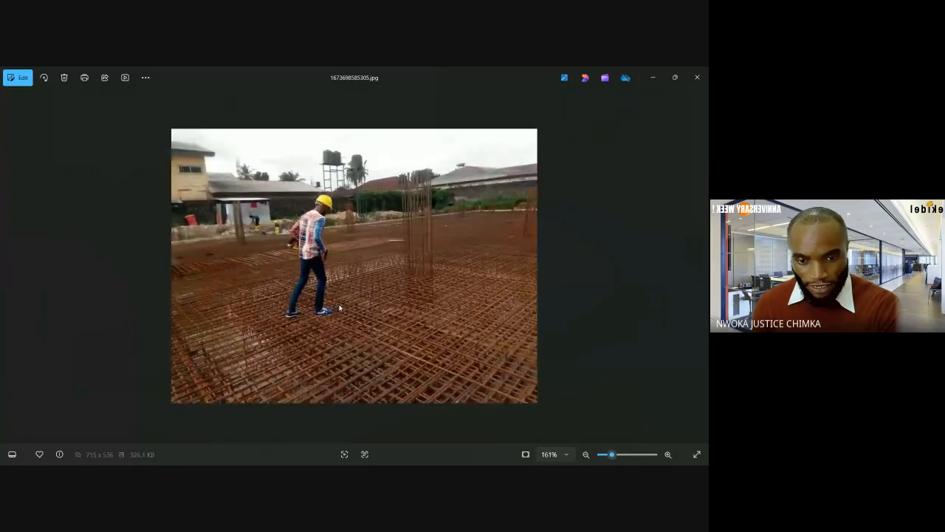
pyautogui.scroll(2, 337, 308)
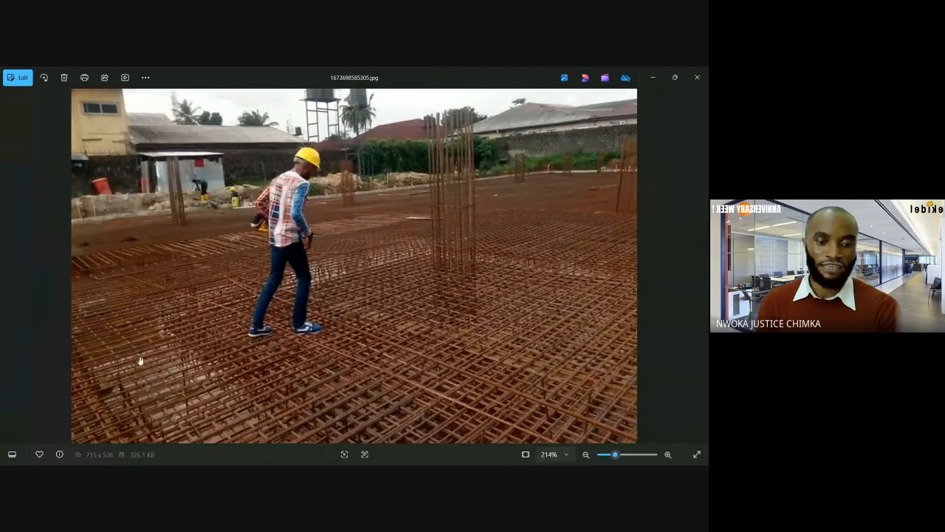
pyautogui.scroll(1, 146, 362)
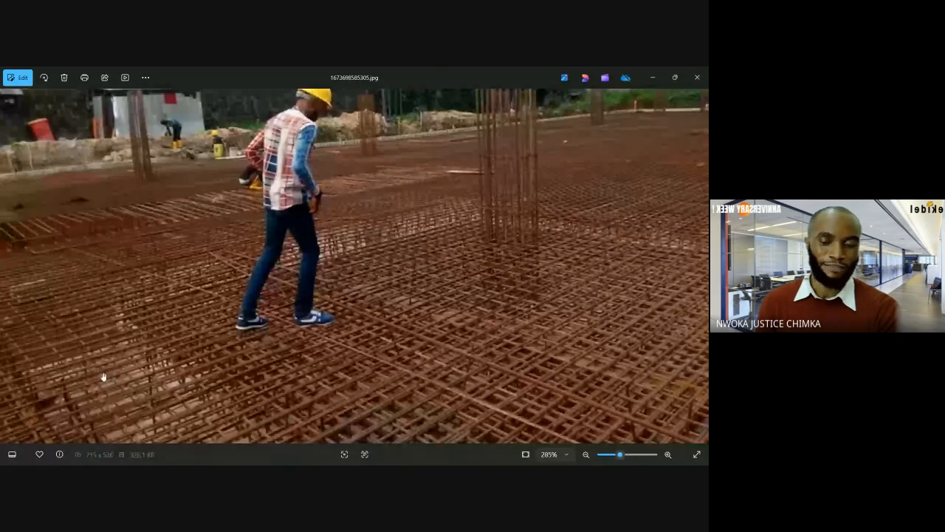
pyautogui.scroll(-2, 410, 279)
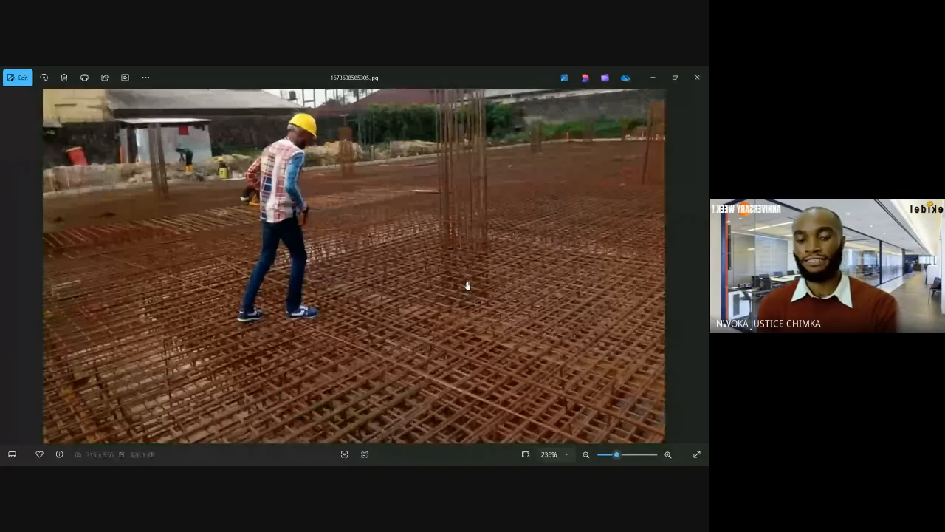
pyautogui.scroll(-2, 475, 301)
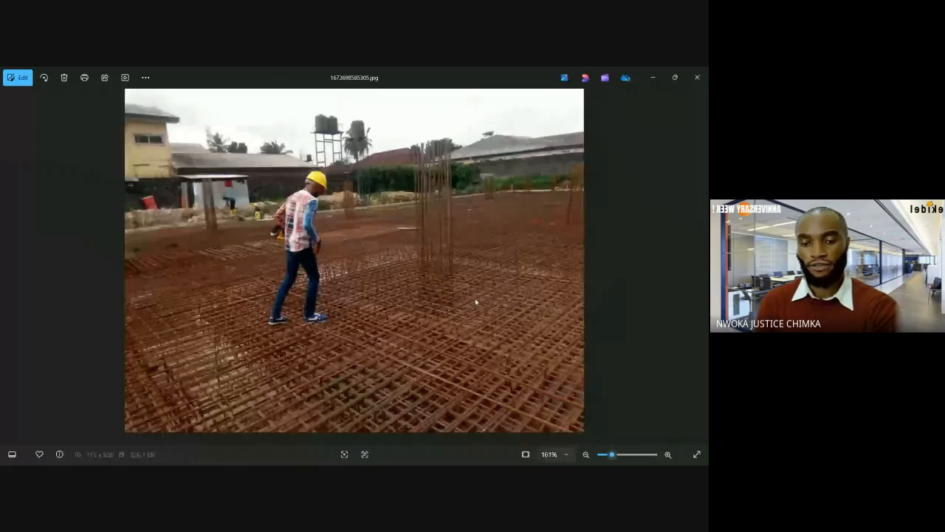
# Inspect the foreground reinforcement layers in photo 1673698591900.jpg.
pyautogui.click(700, 267)
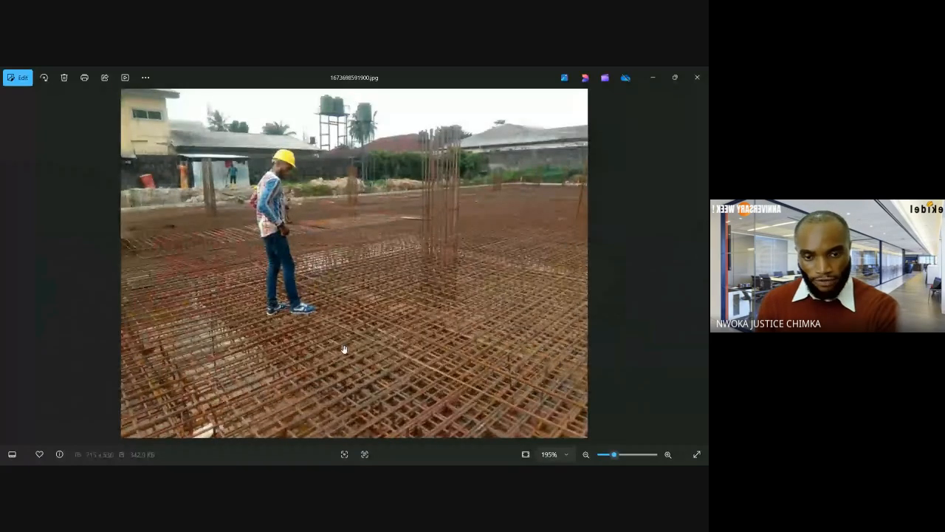
pyautogui.scroll(2, 340, 373)
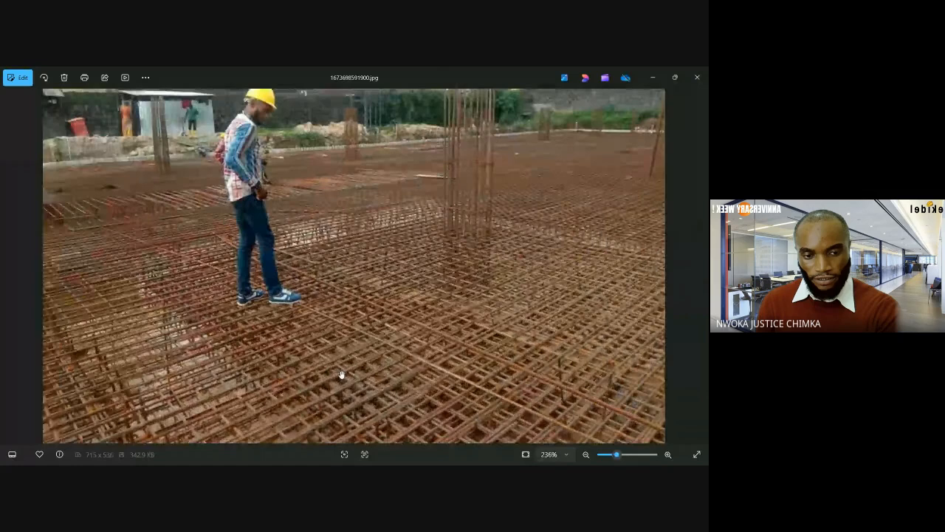
pyautogui.scroll(1, 342, 374)
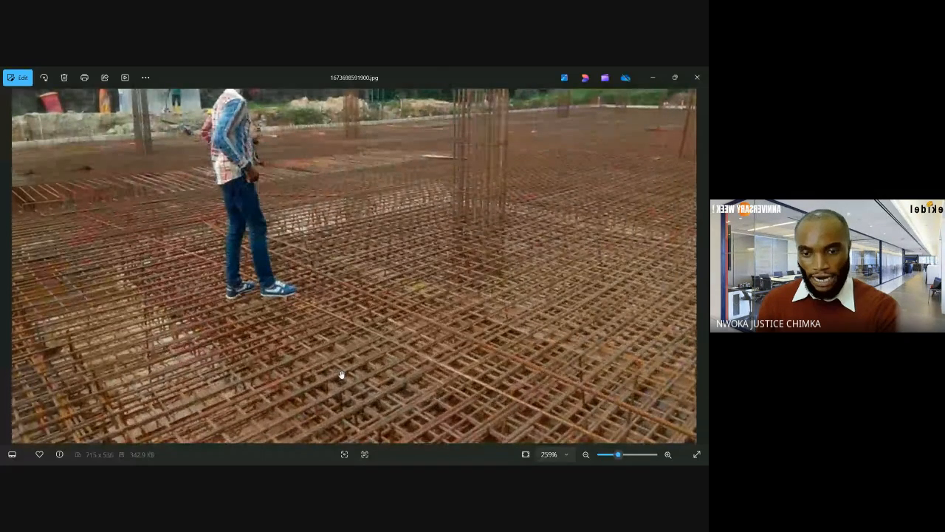
pyautogui.scroll(-6, 341, 374)
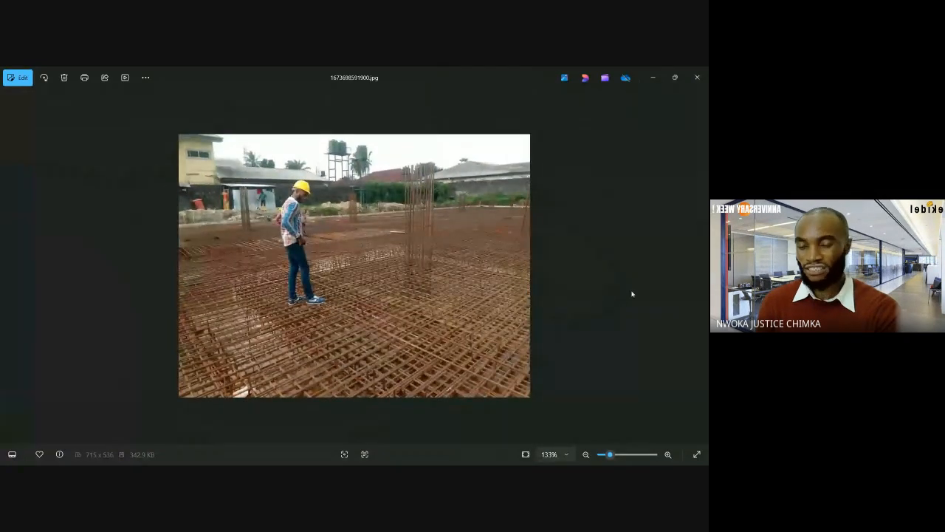
# Inspect the raft bars around the base of the column starter bars in photo 1673698601949.jpg.
pyautogui.click(699, 267)
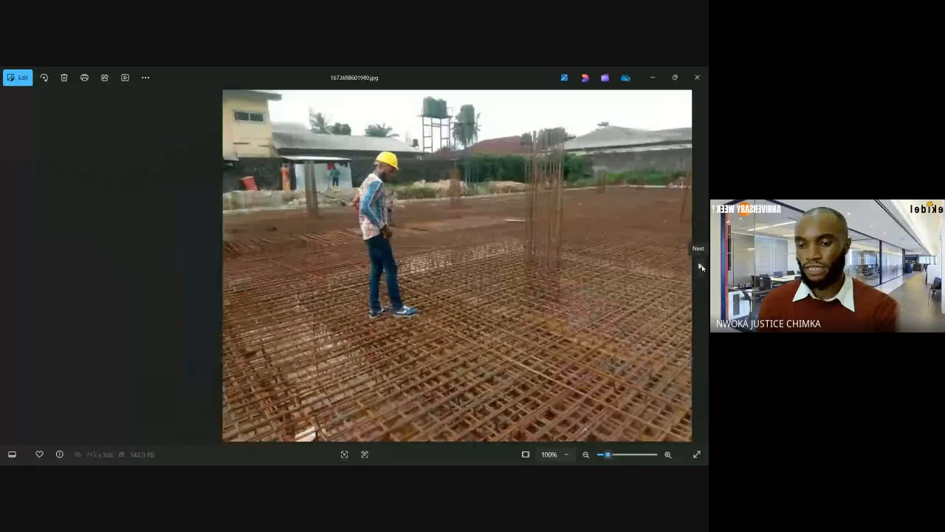
pyautogui.scroll(1, 269, 393)
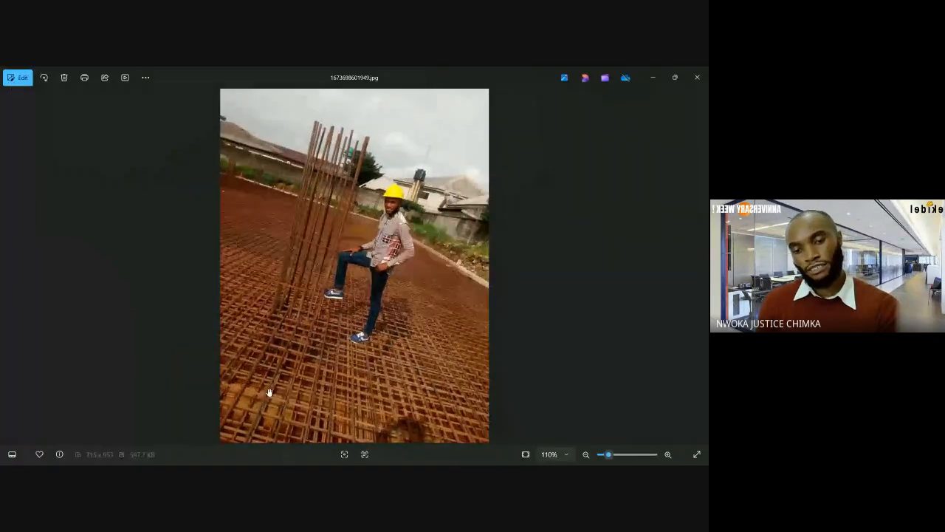
pyautogui.scroll(5, 260, 368)
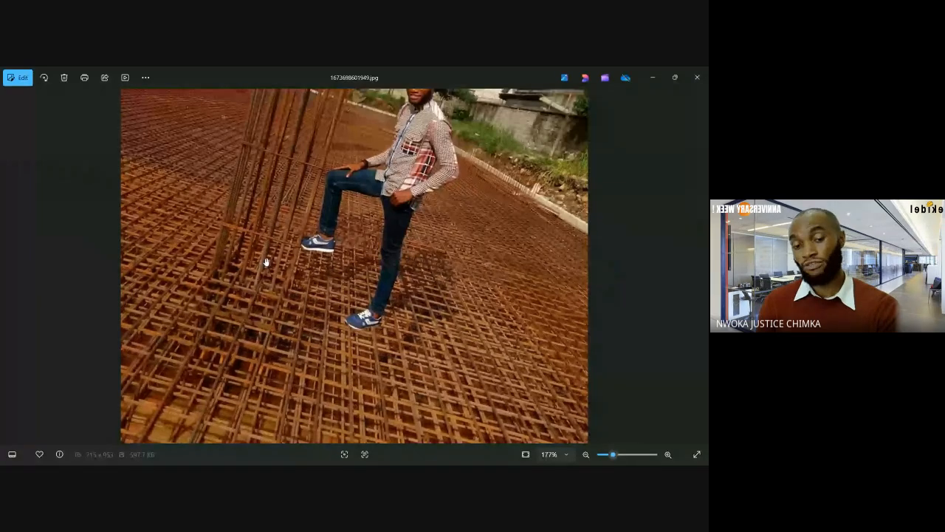
# Examine the column starter bars and the wider raft mesh around them in photo 1673698601949.jpg.
pyautogui.scroll(-2, 266, 276)
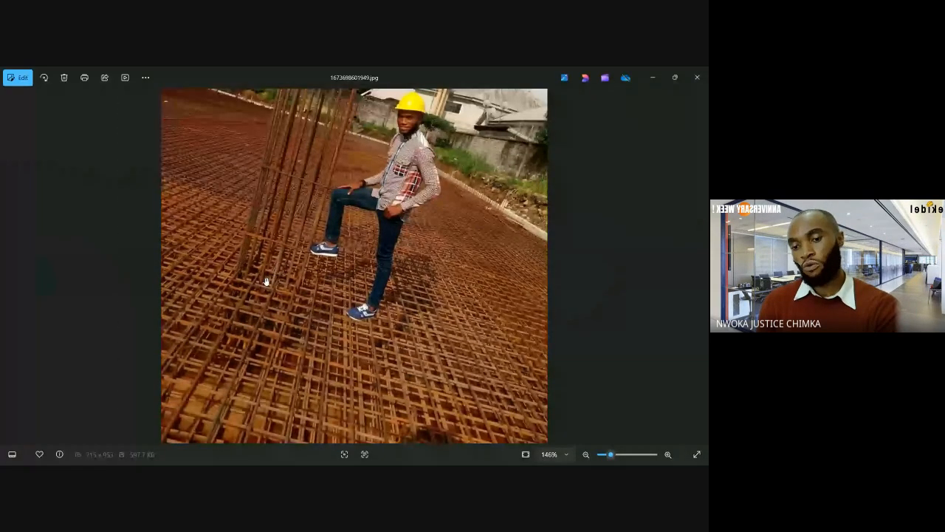
pyautogui.scroll(3, 267, 281)
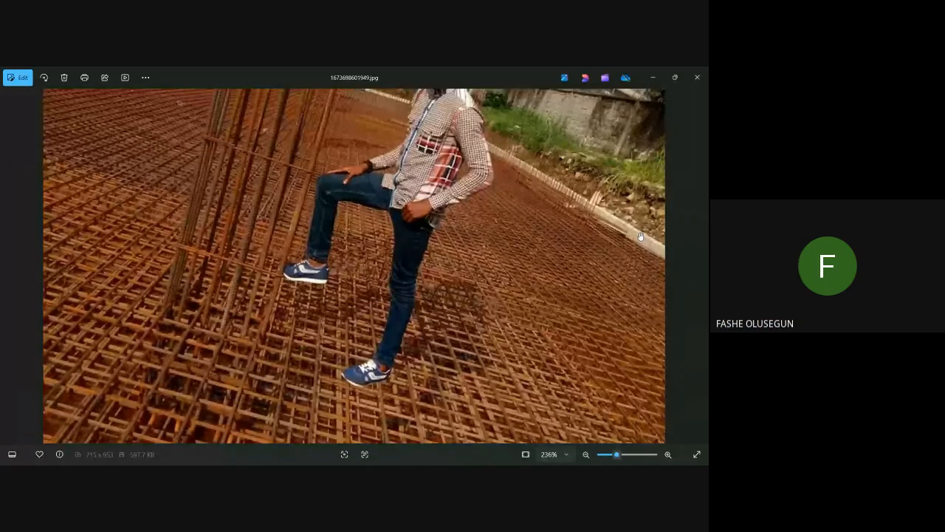
pyautogui.scroll(-3, 289, 328)
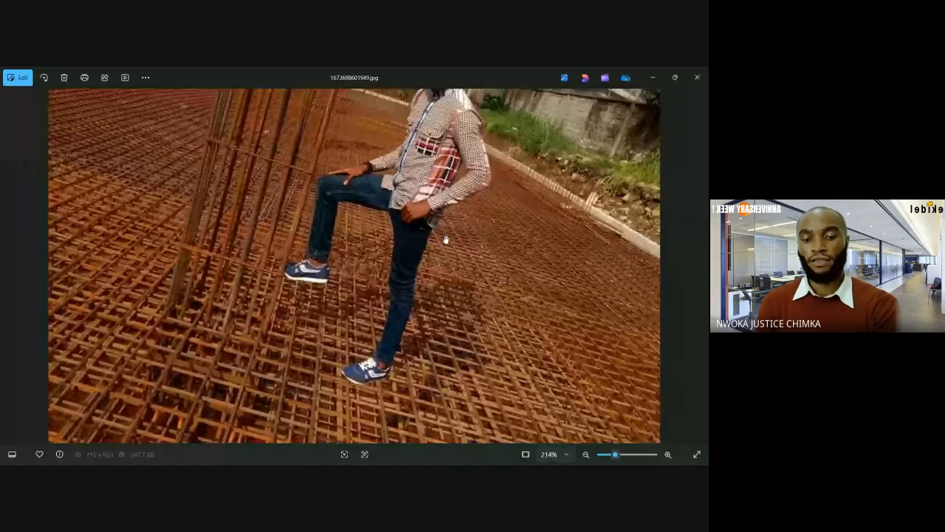
pyautogui.scroll(-2, 288, 329)
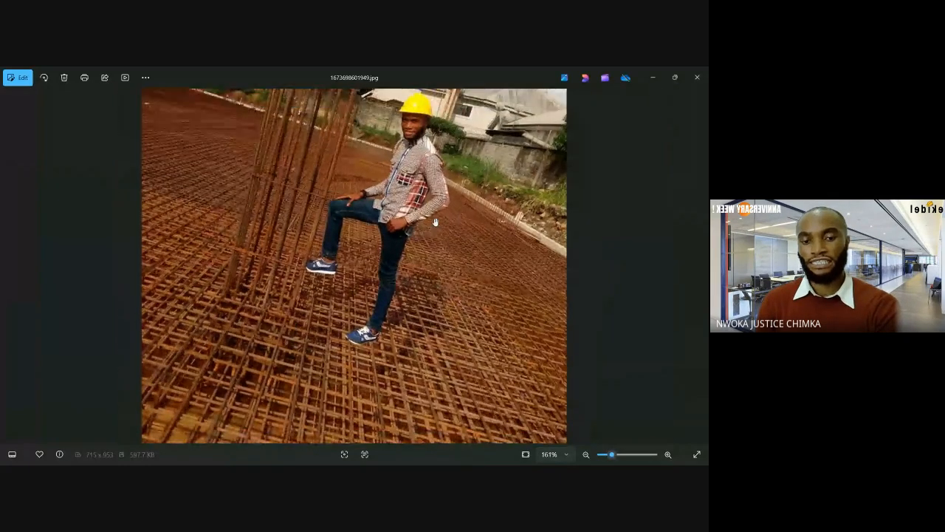
pyautogui.scroll(-1, 354, 246)
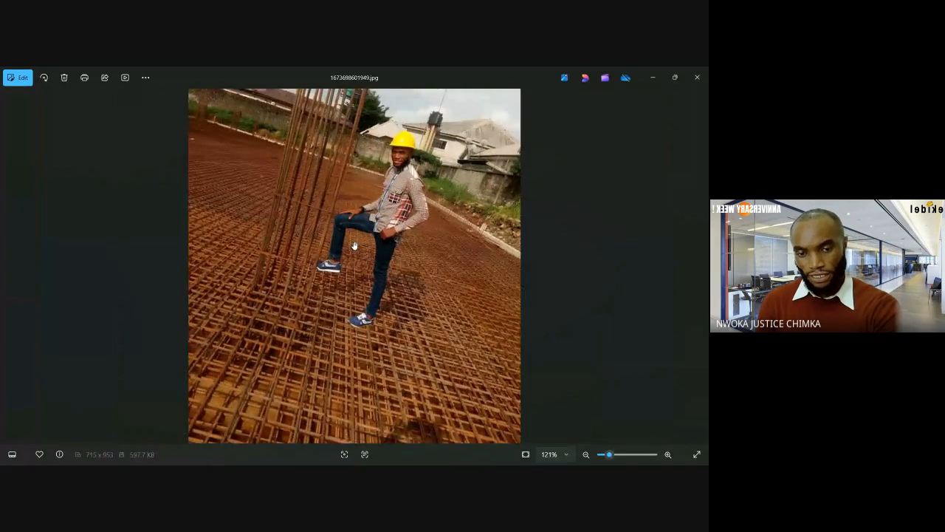
# Open photo 1673698609652.jpg and examine the raft mesh layers and the column starter bars rising from them.
pyautogui.click(697, 267)
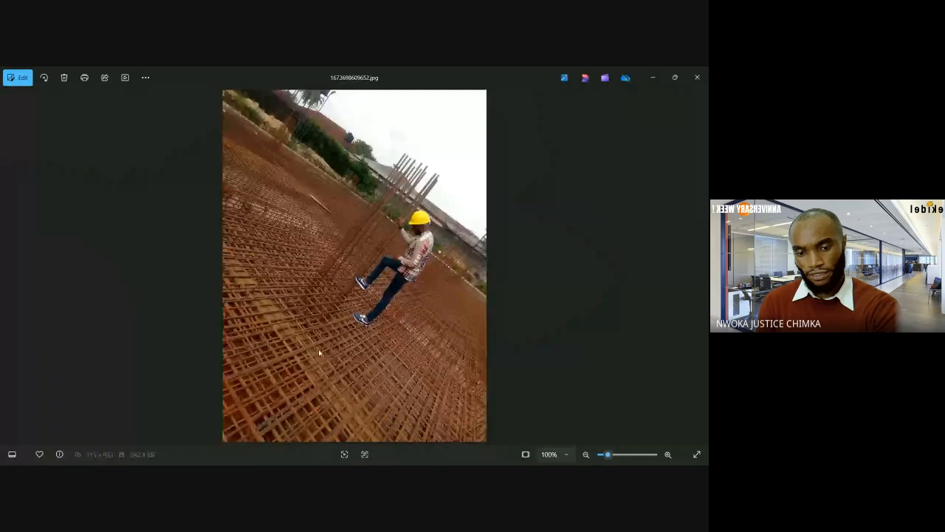
pyautogui.scroll(3, 318, 348)
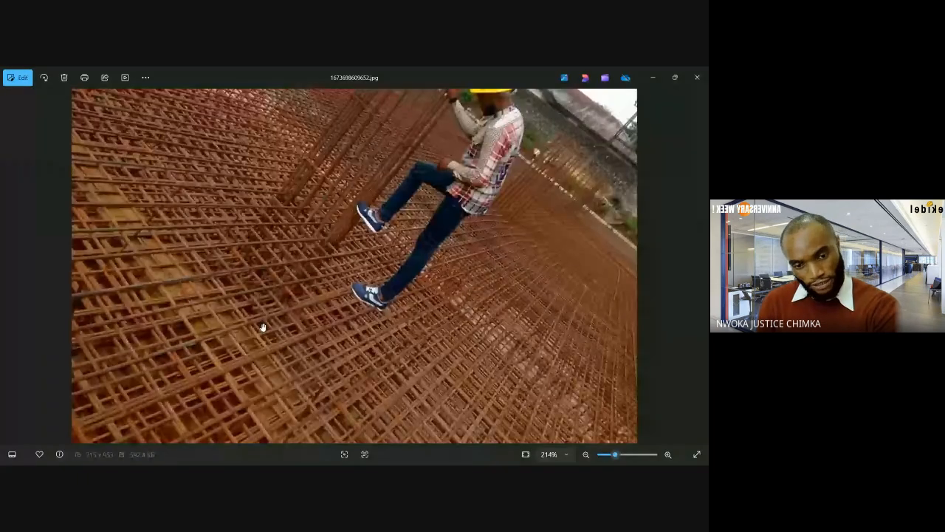
pyautogui.scroll(-1, 263, 327)
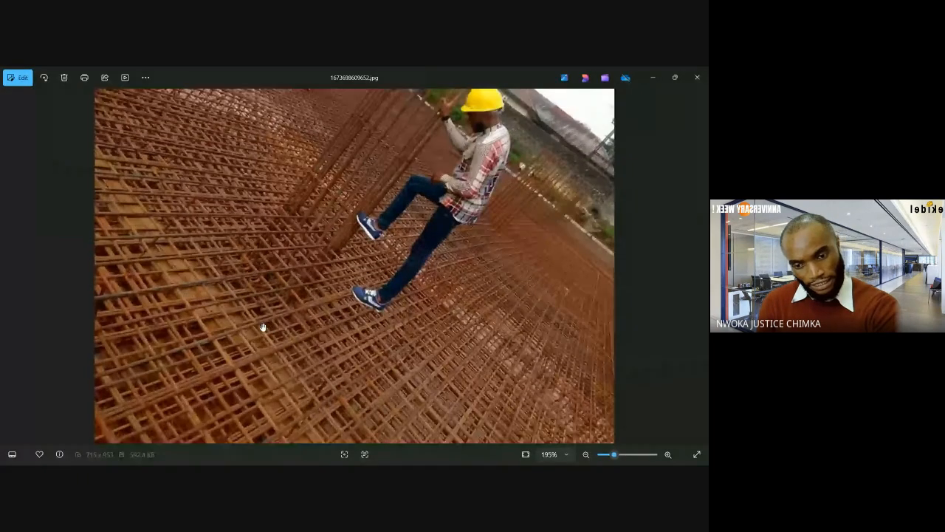
pyautogui.scroll(-3, 263, 327)
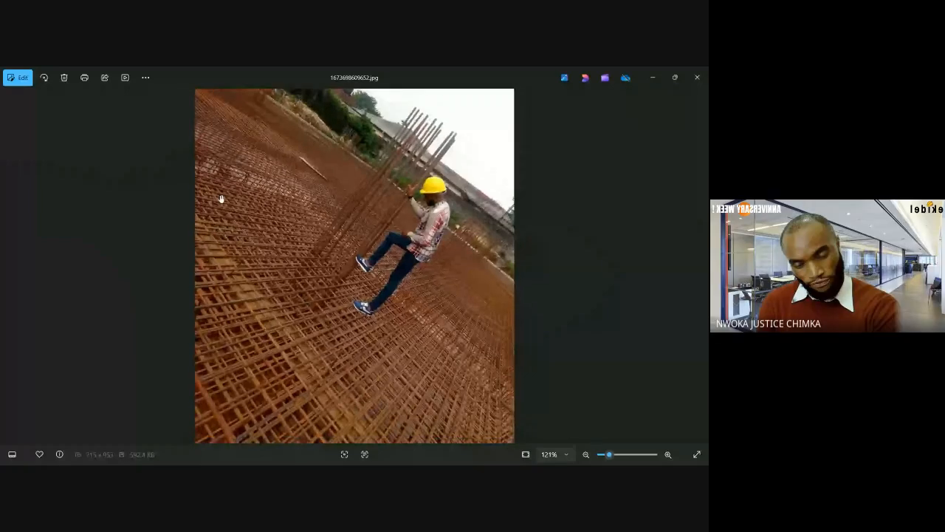
pyautogui.scroll(-1, 290, 315)
pyautogui.scroll(2, 289, 316)
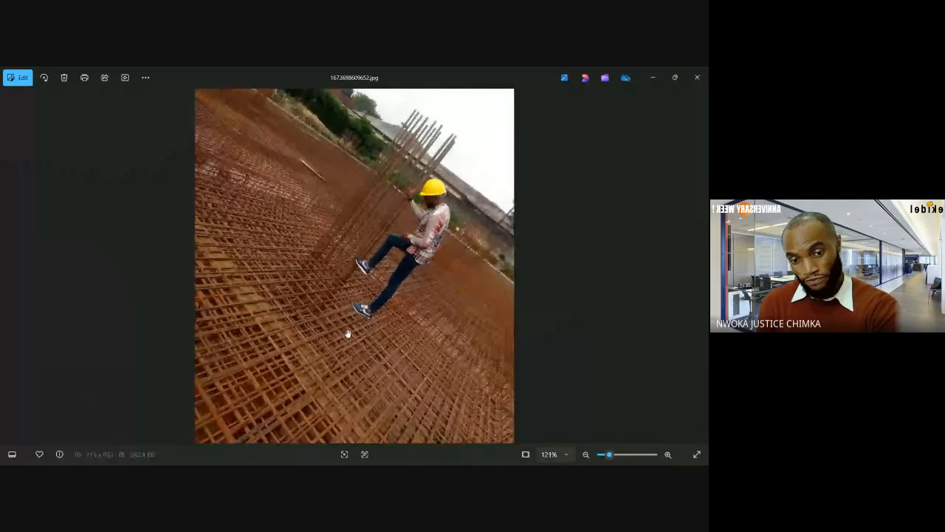
pyautogui.scroll(2, 299, 256)
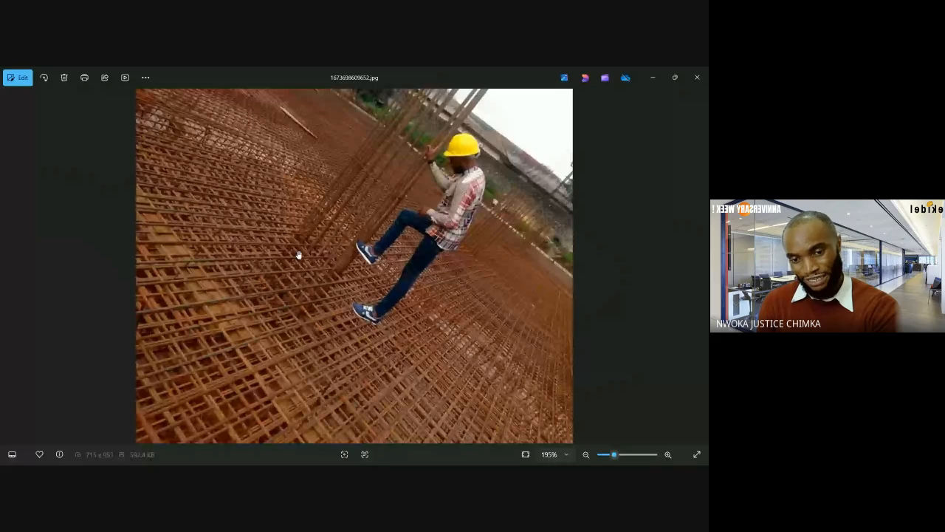
pyautogui.scroll(1, 299, 255)
# Open photo 1673698616495.jpg and view the raft reinforcement around the column bars.
pyautogui.click(699, 264)
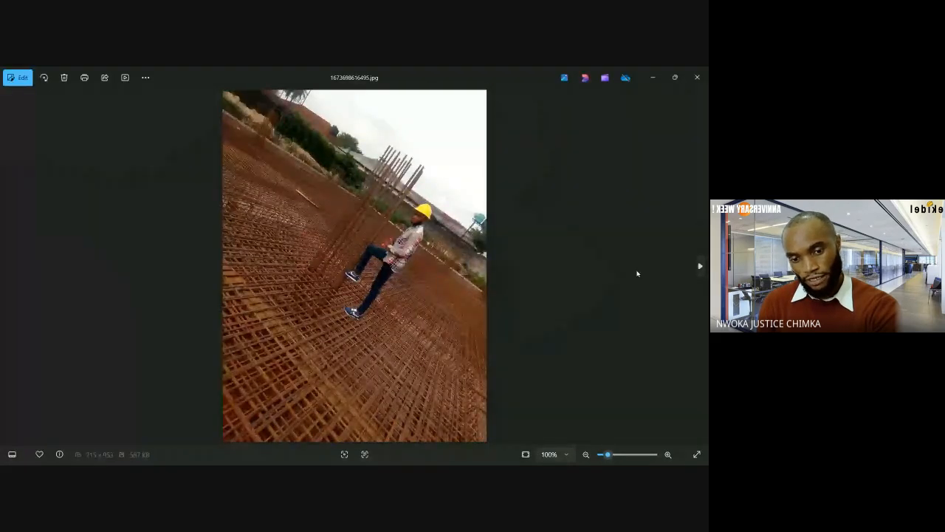
pyautogui.scroll(2, 244, 285)
pyautogui.scroll(-1, 244, 285)
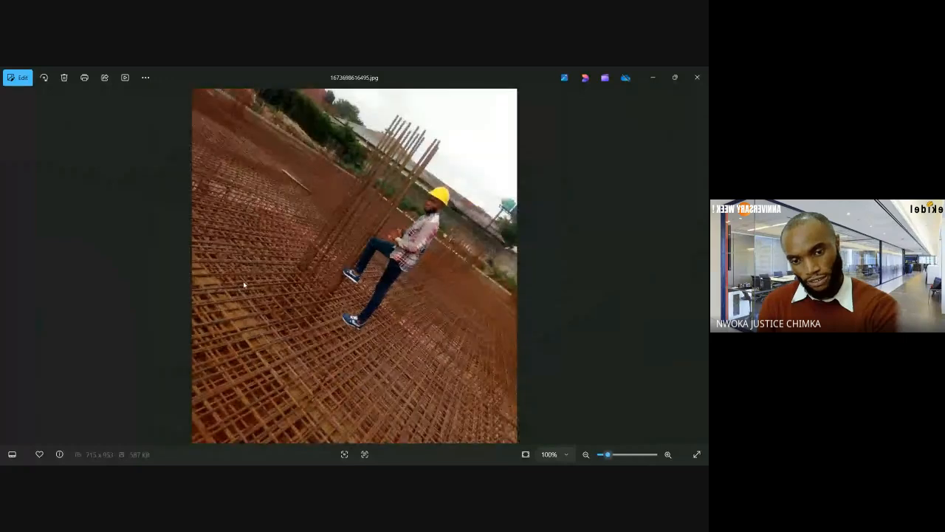
# Open photo 1673698626664.jpg and inspect the boundary between the cast concrete and the exposed raft mesh.
pyautogui.press('Right')
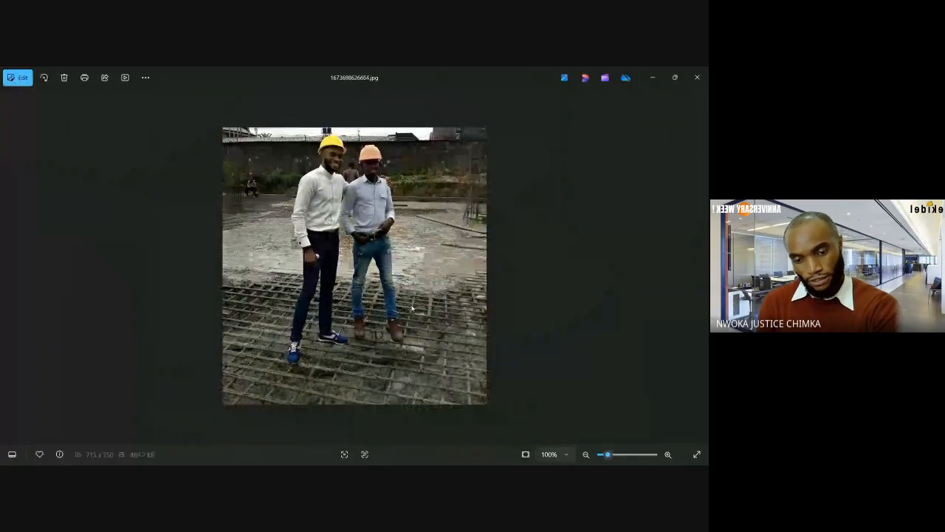
pyautogui.scroll(3, 343, 282)
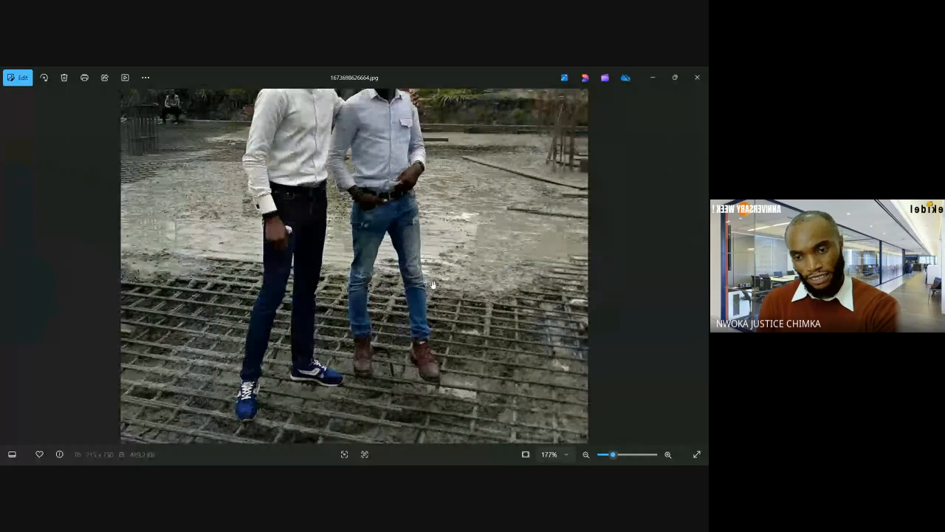
pyautogui.scroll(-2, 454, 289)
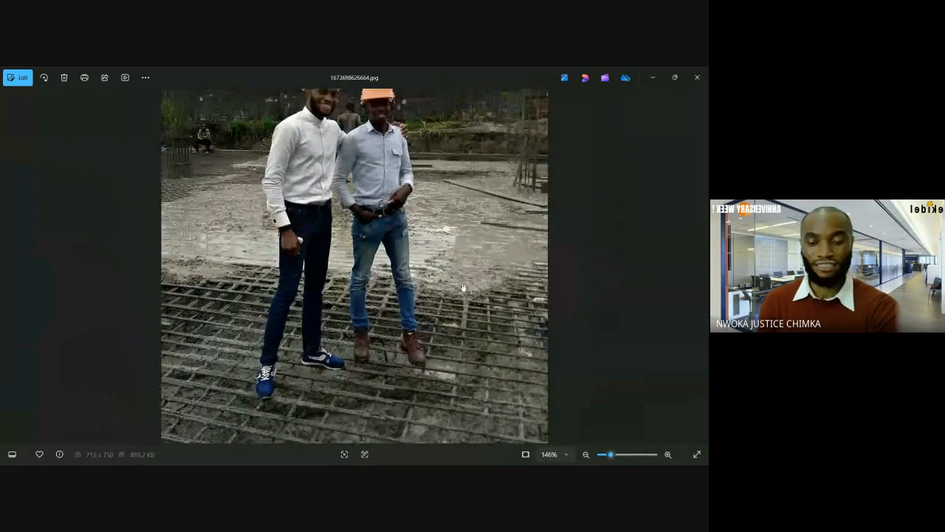
pyautogui.scroll(3, 513, 186)
pyautogui.scroll(-5, 513, 185)
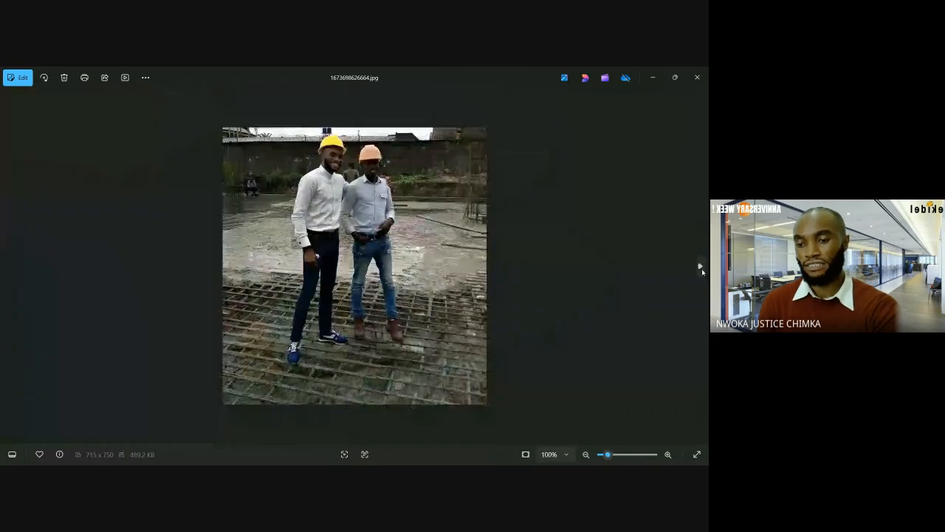
# Open photo 1673698630724.jpg and view the partly concreted raft reinforcement.
pyautogui.click(700, 269)
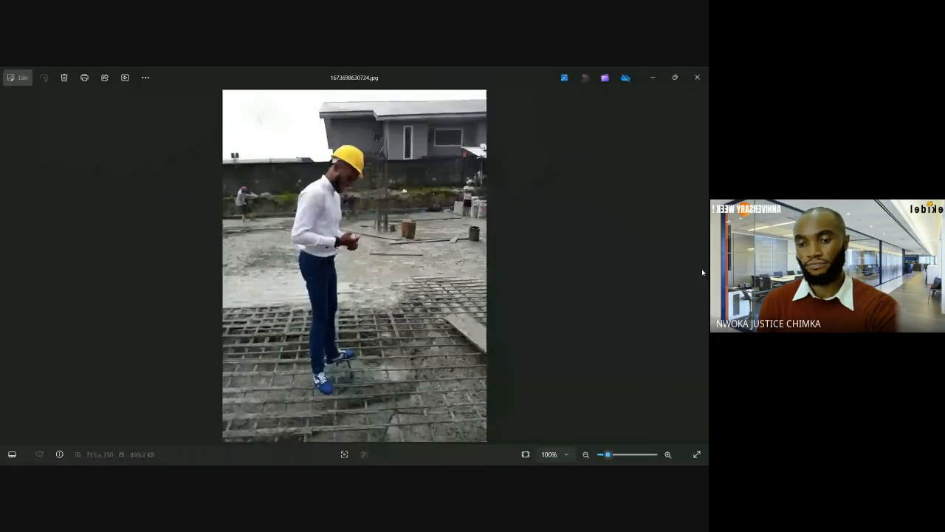
pyautogui.scroll(2, 401, 295)
pyautogui.scroll(-2, 403, 291)
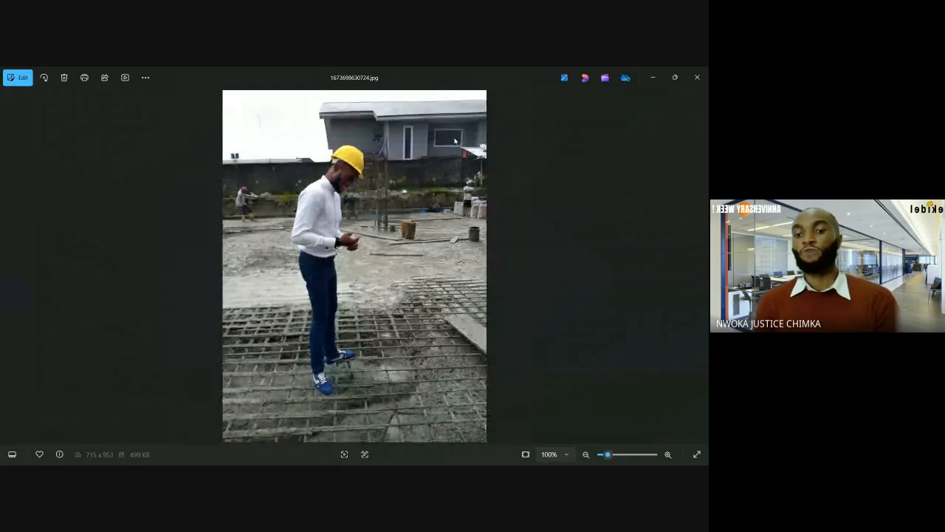
# Return to photo 1673698616495.jpg and inspect the foreground raft mesh closely.
pyautogui.click(9, 268)
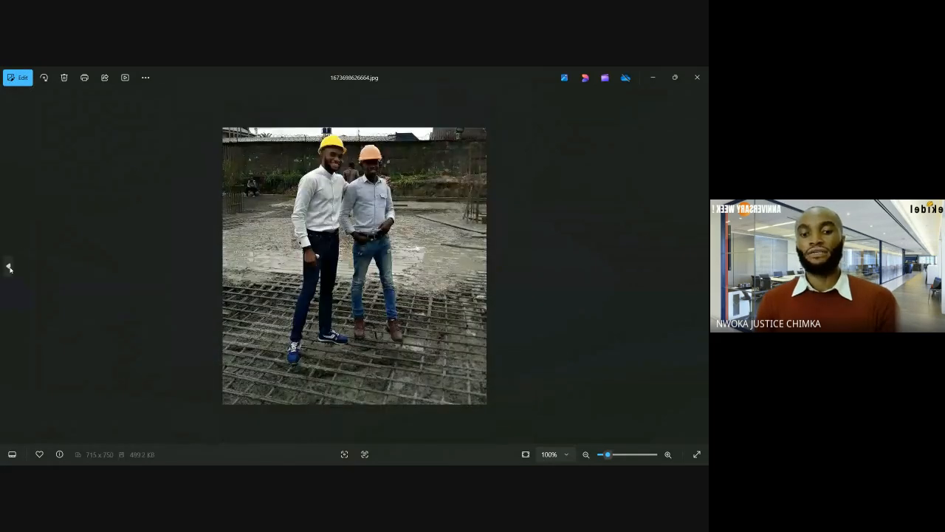
pyautogui.click(8, 267)
pyautogui.scroll(1, 428, 322)
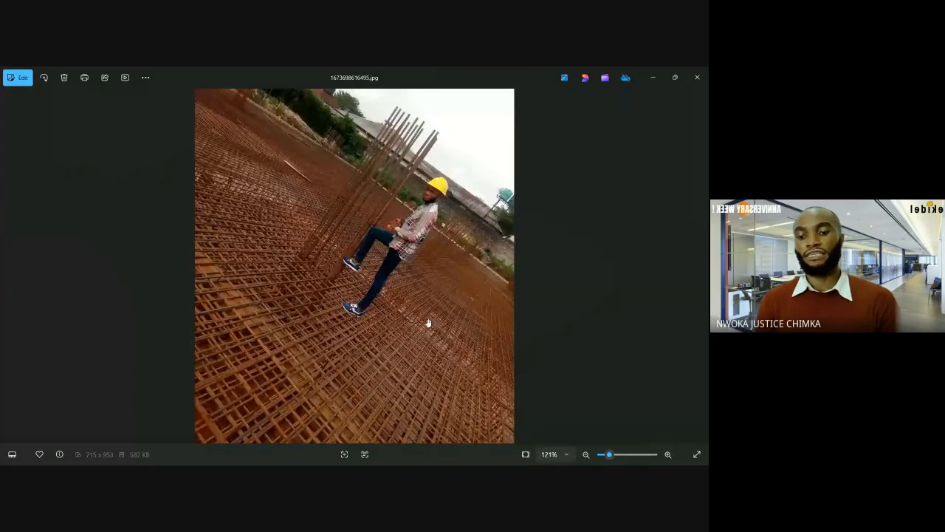
pyautogui.scroll(3, 528, 426)
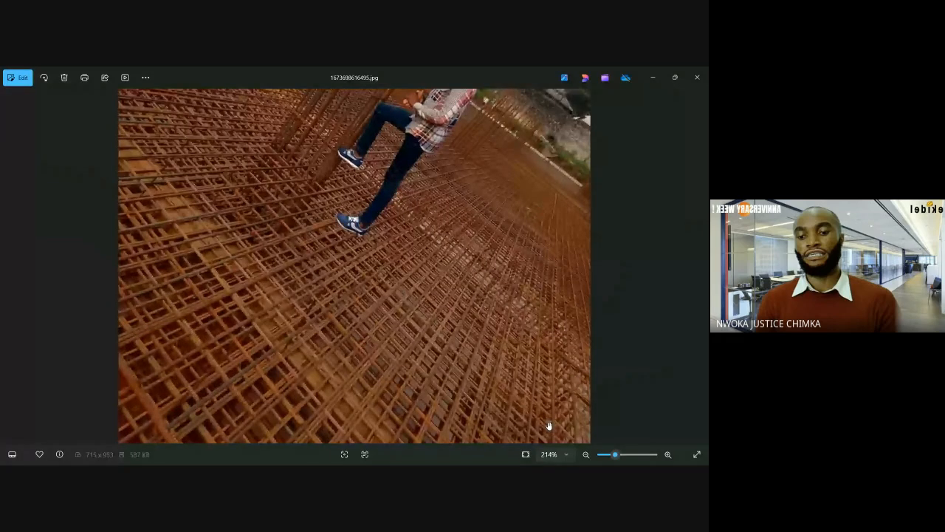
# Examine the reinforcement mat in the site photo up close and in the full image.
pyautogui.scroll(1, 548, 426)
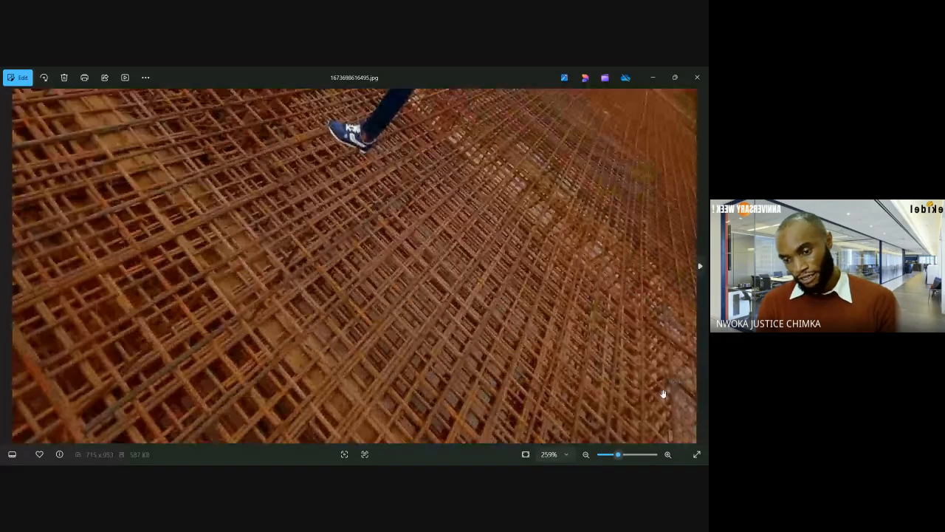
pyautogui.moveTo(663, 393); pyautogui.dragTo(700, 375)
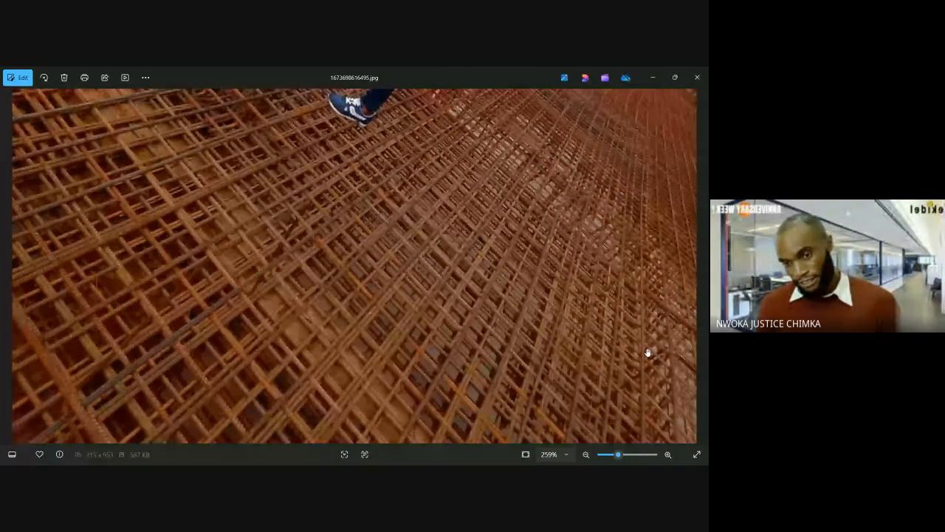
pyautogui.scroll(-5, 430, 302)
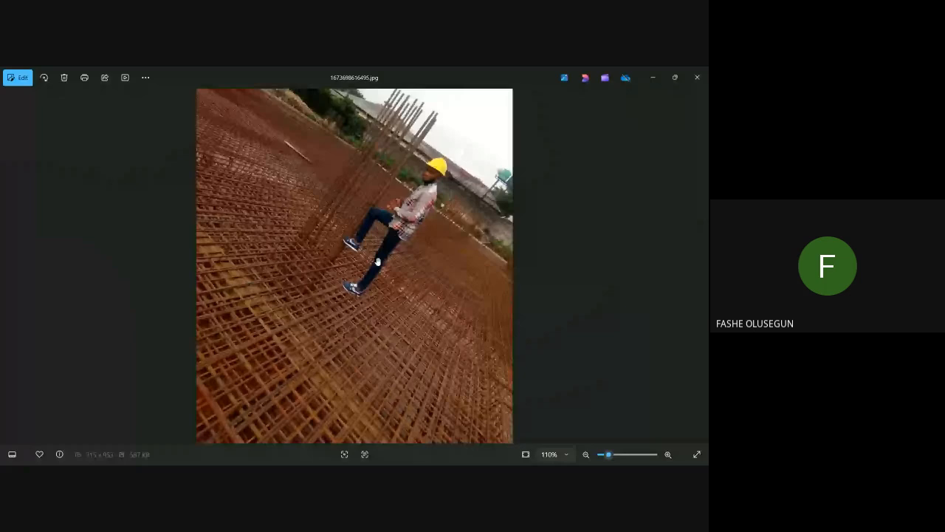
pyautogui.scroll(-1, 373, 257)
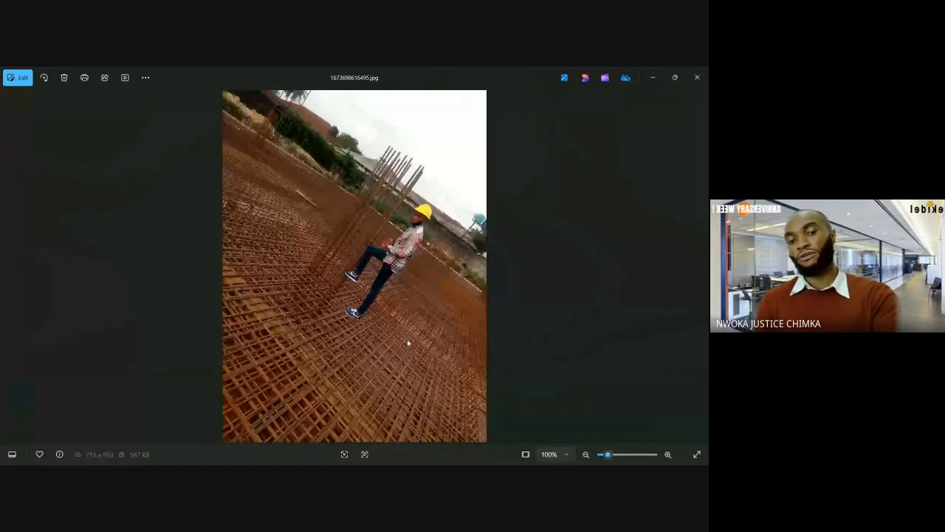
# Put the site photo away and switch to the STONEBRIDGE slab raft foundation drawing in AutoCAD.
pyautogui.click(649, 79)
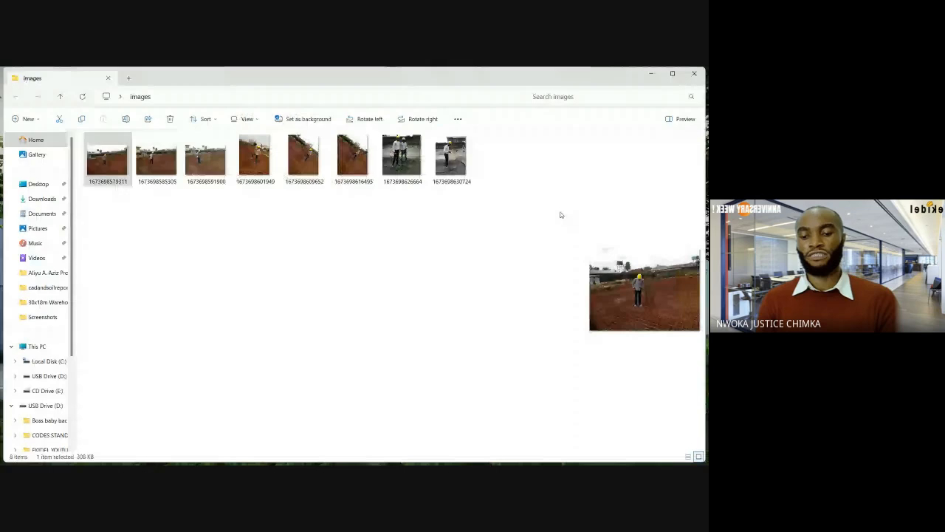
pyautogui.moveTo(456, 458)
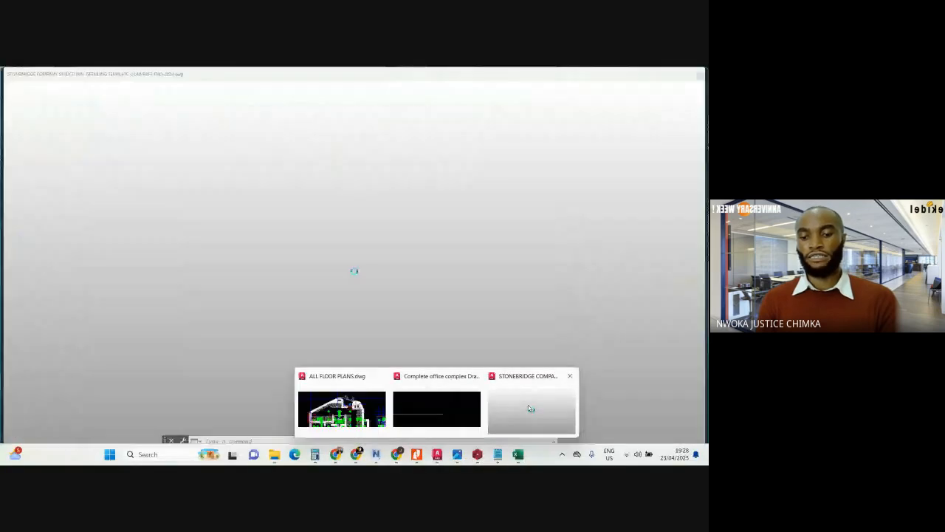
pyautogui.click(528, 405)
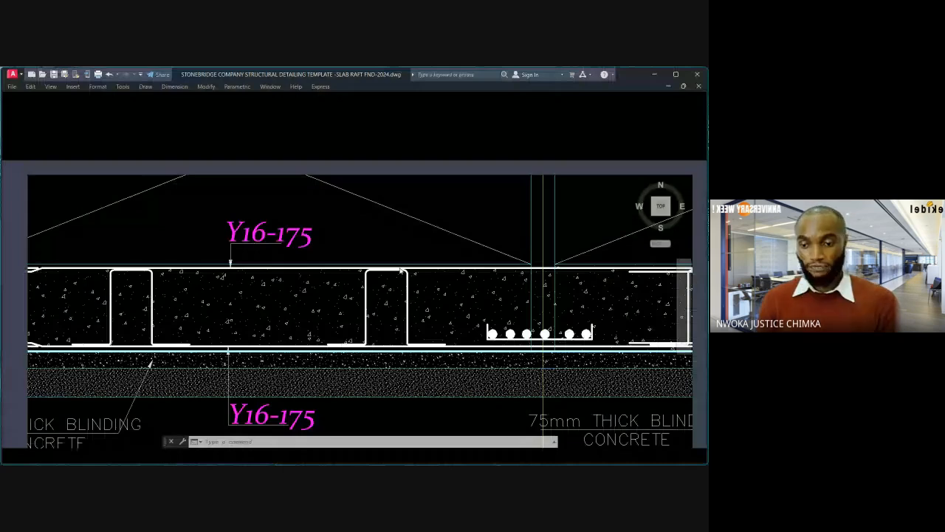
# Highlight the 850 slab thickness dimension text at the outer edge of section A-A.
pyautogui.scroll(4, 285, 297)
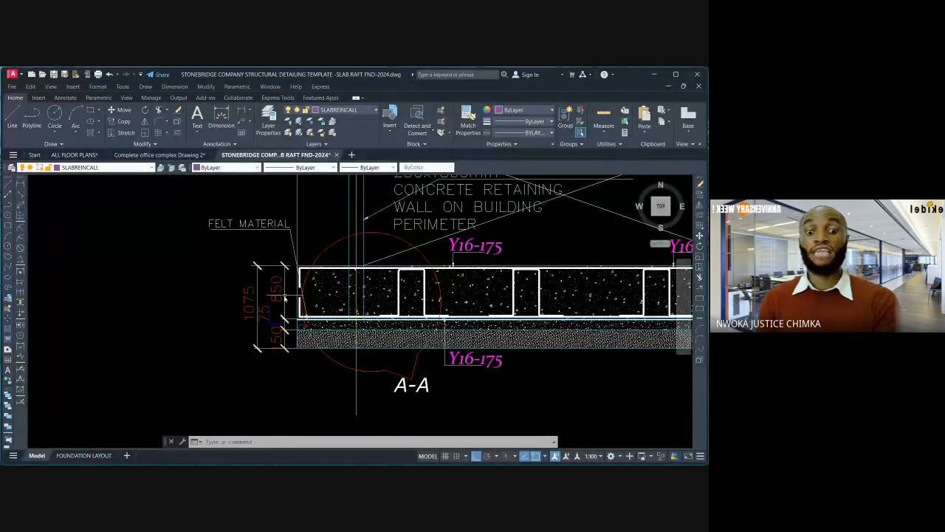
pyautogui.scroll(4, 285, 298)
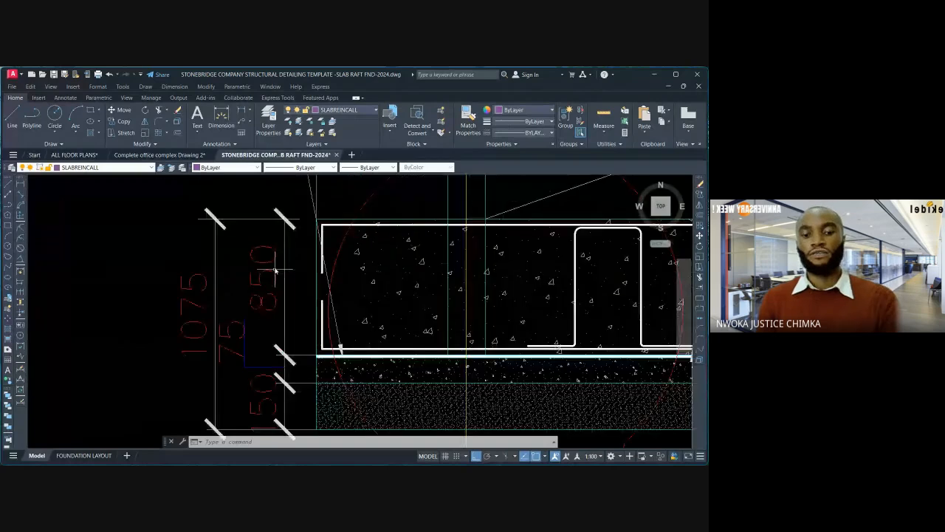
pyautogui.click(276, 269)
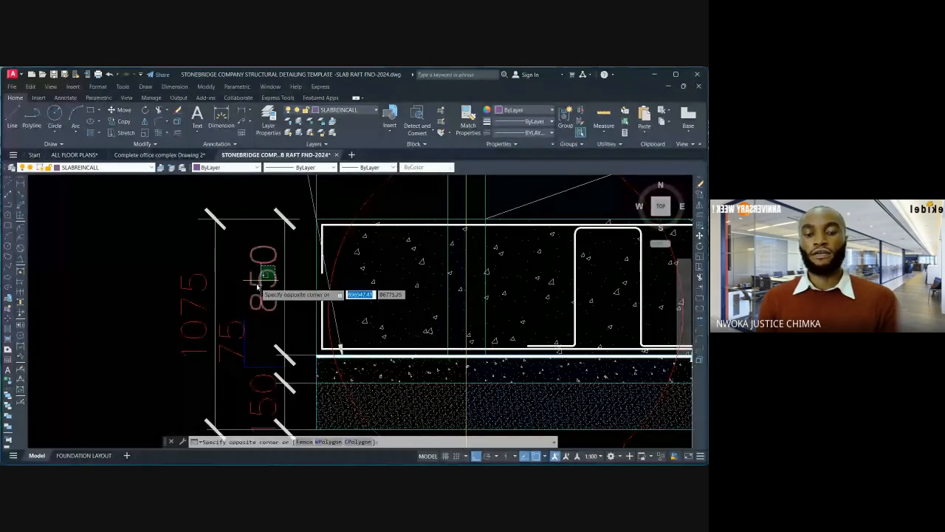
pyautogui.click(257, 285)
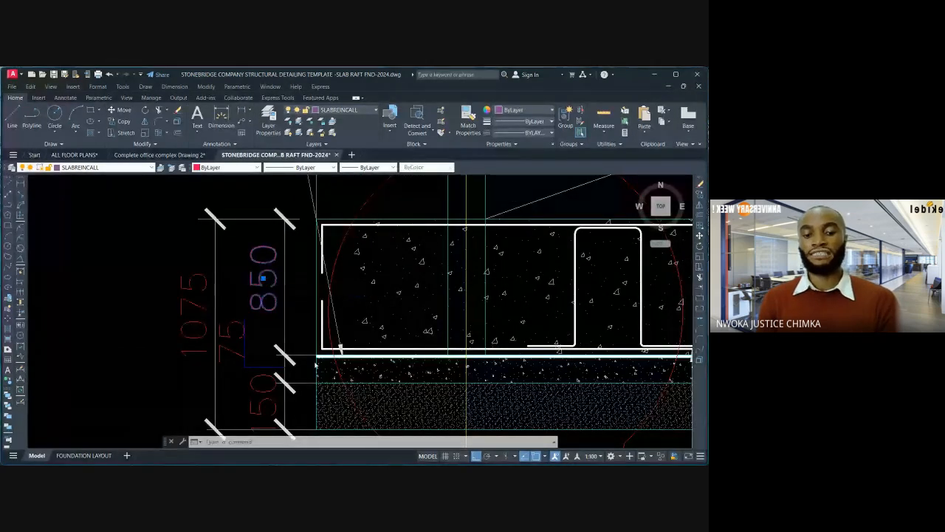
# Highlight the 150 dimension of the lowest layer beneath the raft slab and clear the selection.
pyautogui.moveTo(297, 434); pyautogui.dragTo(294, 374, button='middle')
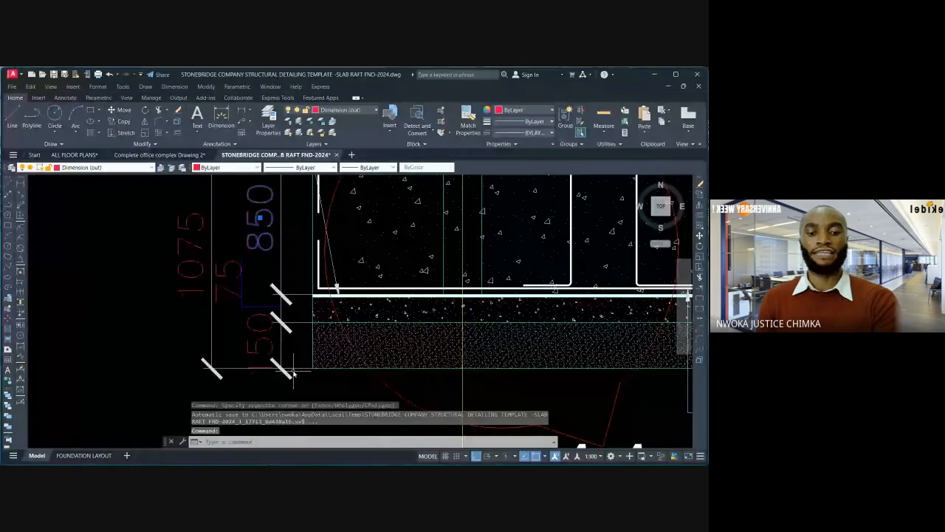
pyautogui.scroll(2, 287, 342)
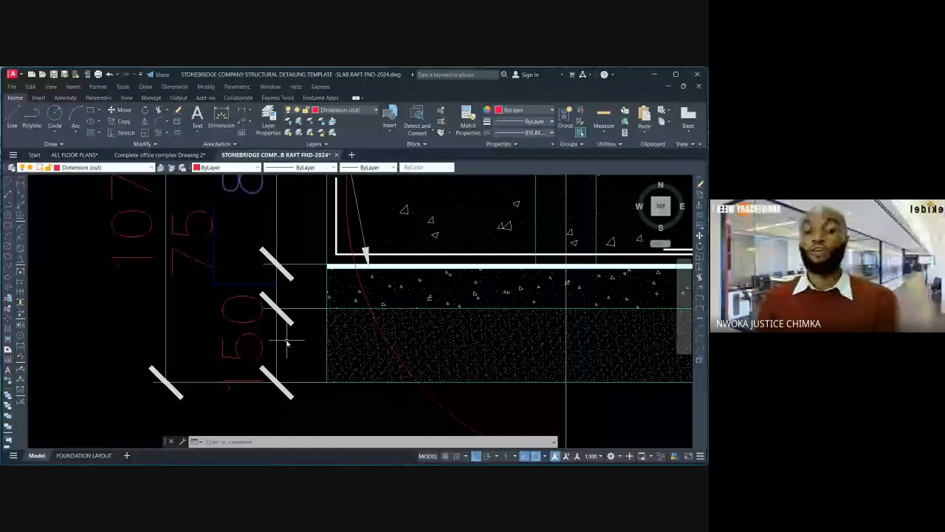
pyautogui.click(288, 341)
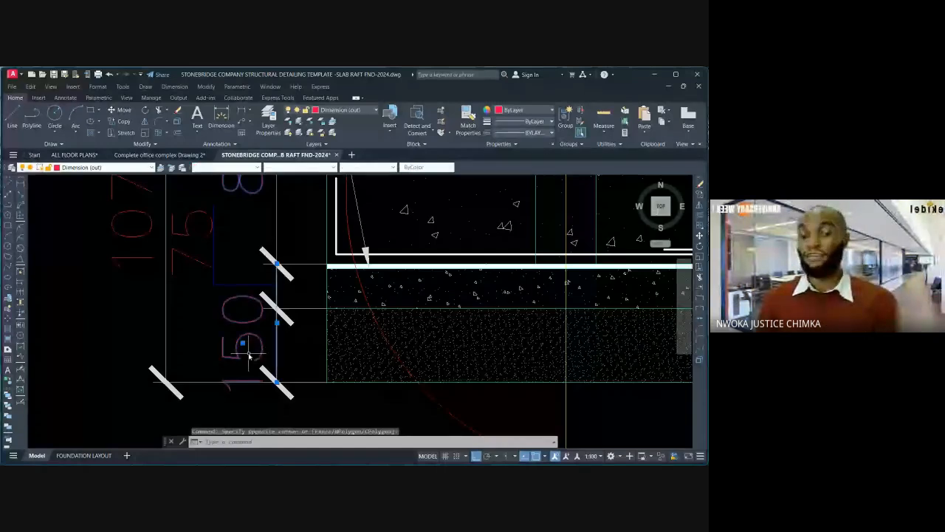
pyautogui.scroll(-2, 277, 342)
pyautogui.press('Escape')
# Highlight the 75 blinding thickness dimension and inspect it alongside the 1075 overall depth dimension.
pyautogui.scroll(3, 240, 284)
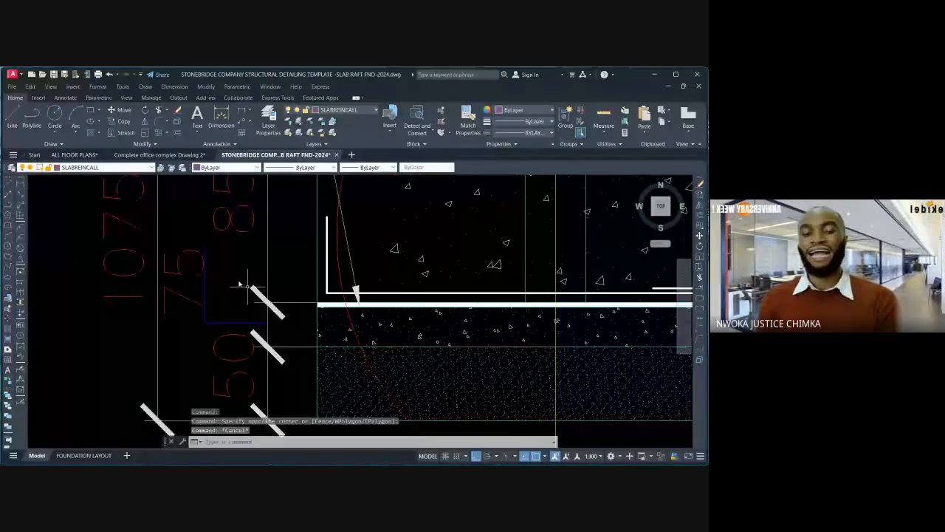
pyautogui.click(239, 283)
pyautogui.click(176, 293)
pyautogui.scroll(-3, 175, 293)
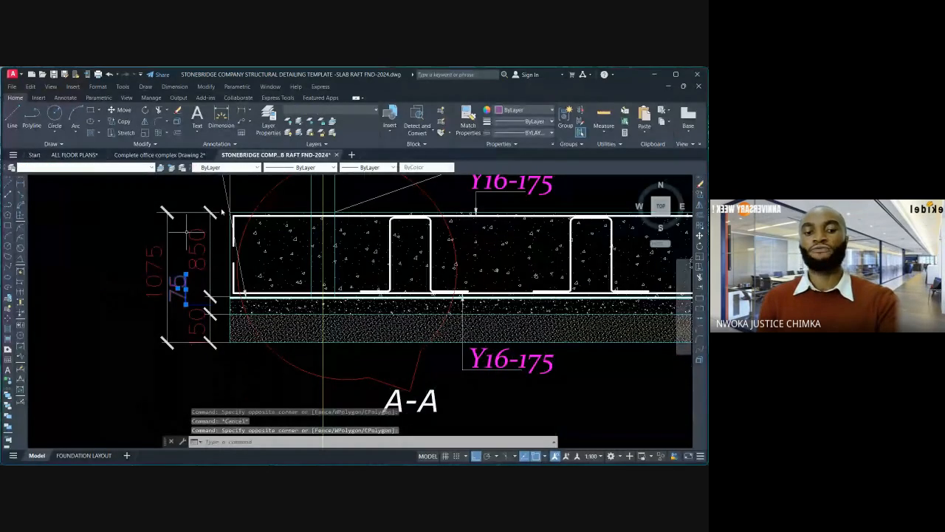
pyautogui.scroll(2, 155, 284)
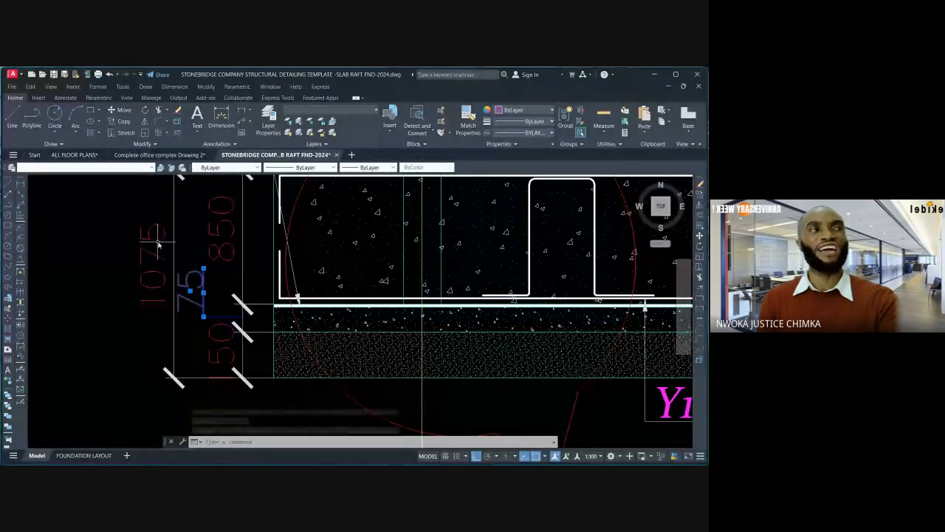
pyautogui.scroll(-2, 164, 248)
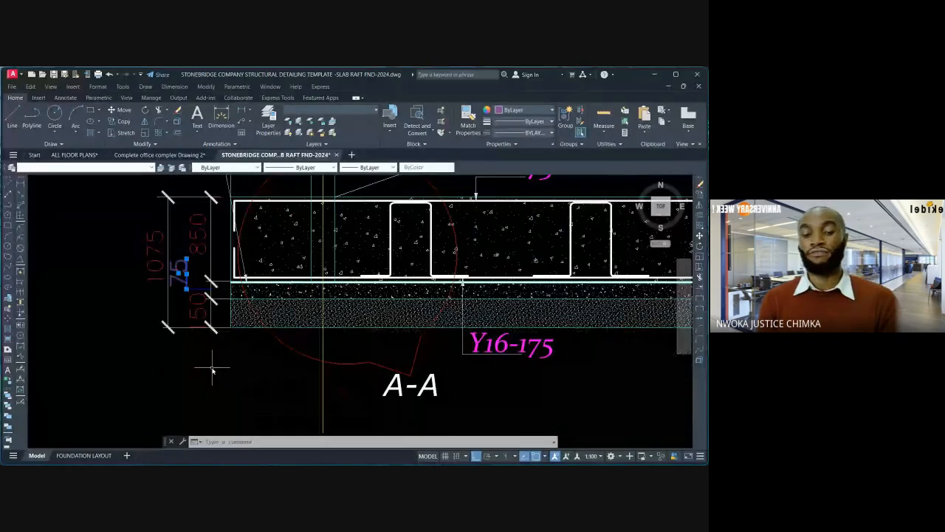
# Examine section A-A along the raft, including the felt material callout at the slab edge and the reinforcement beneath the columns.
pyautogui.scroll(-3, 212, 372)
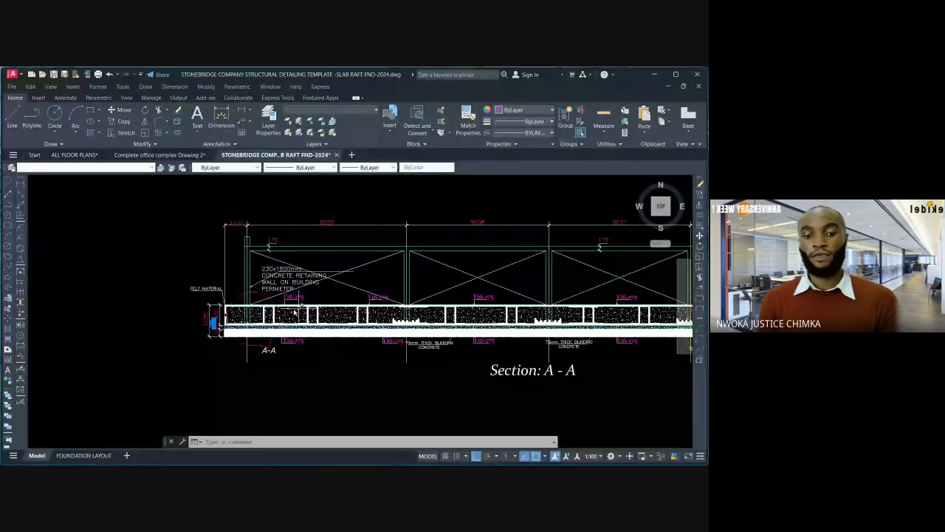
pyautogui.moveTo(294, 313); pyautogui.dragTo(234, 313, button='middle')
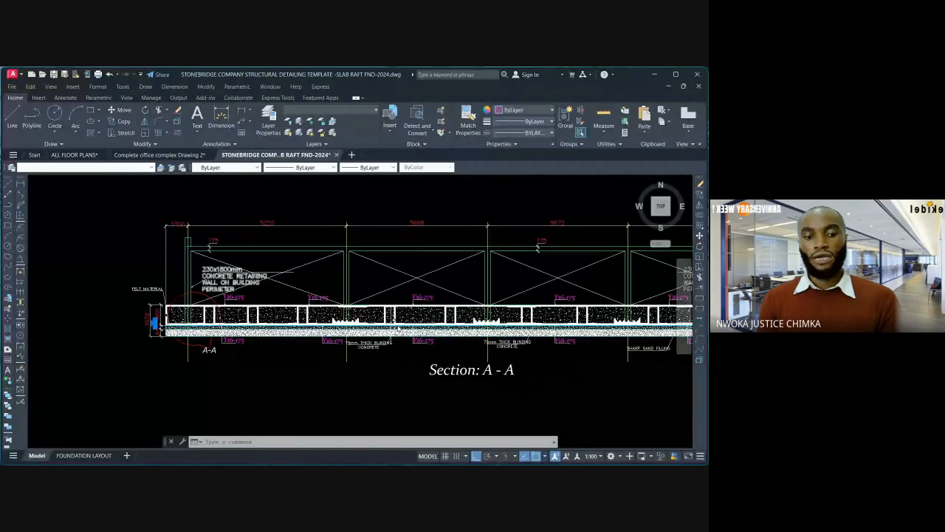
pyautogui.scroll(5, 150, 291)
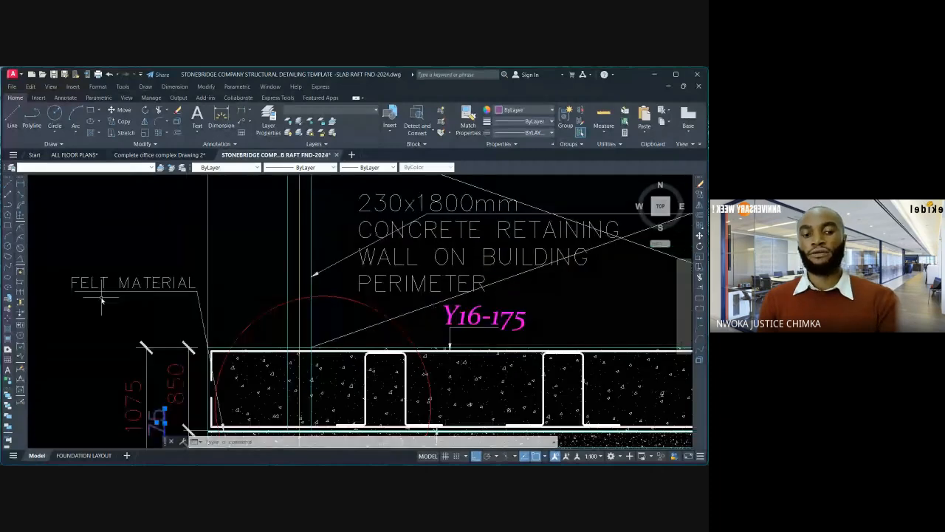
pyautogui.scroll(2, 112, 265)
pyautogui.scroll(-2, 123, 233)
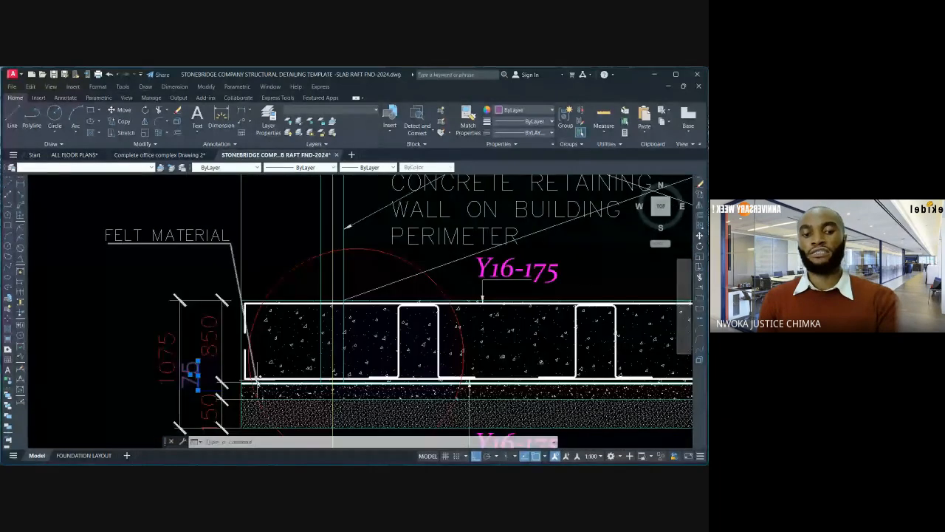
pyautogui.scroll(3, 257, 381)
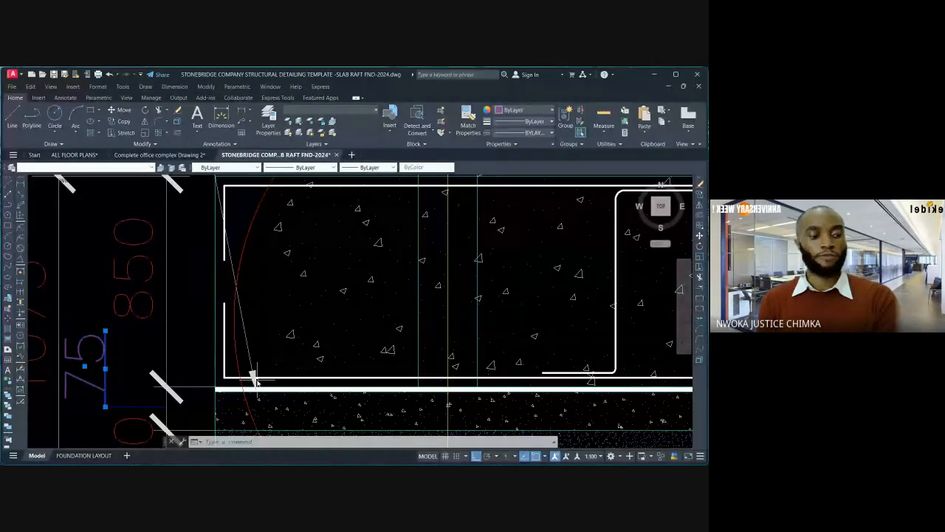
pyautogui.scroll(-5, 255, 381)
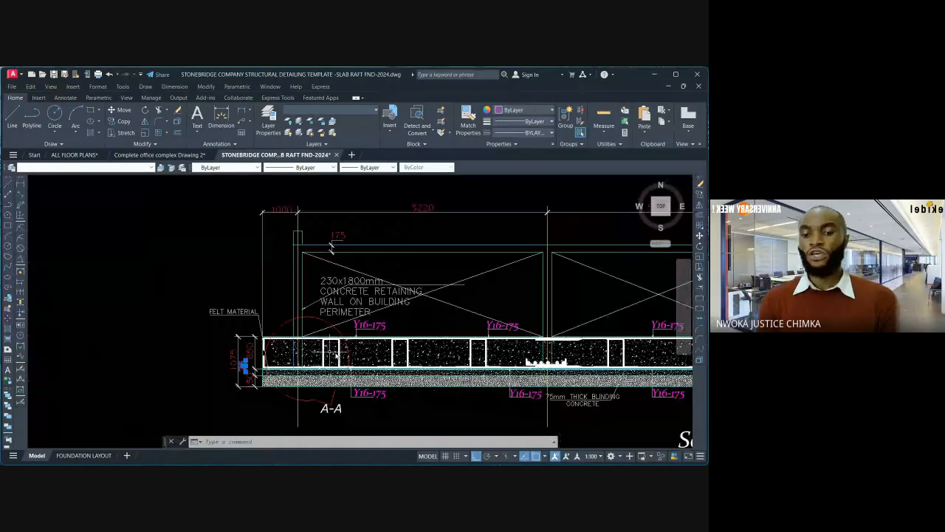
pyautogui.scroll(-3, 336, 358)
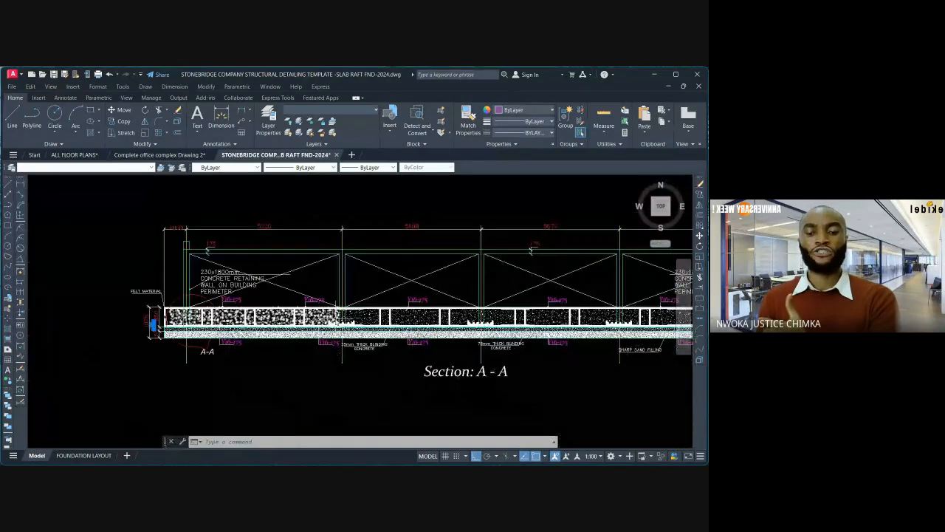
pyautogui.scroll(5, 488, 325)
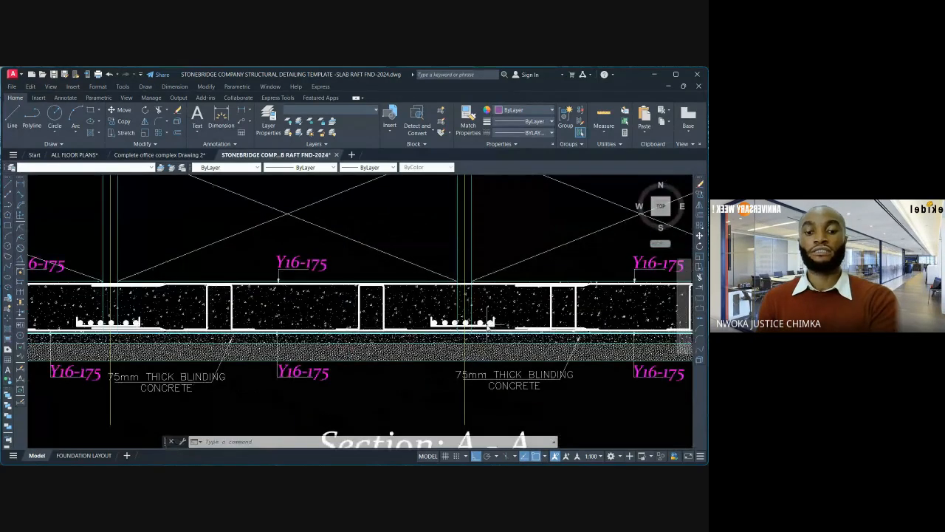
# Find the foundation plan and highlight the upper edge of the supporting reinforcement perimeter around the grid F column, clearing the selection.
pyautogui.scroll(-8, 230, 308)
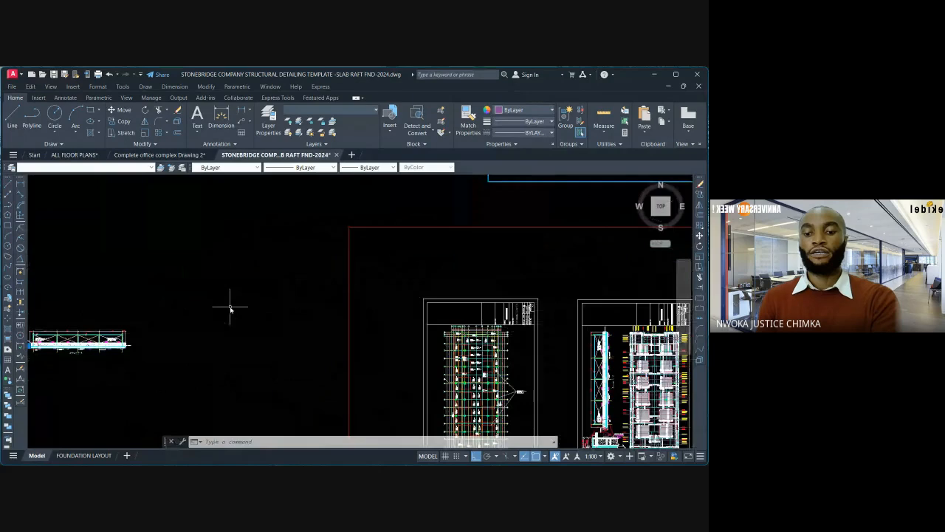
pyautogui.scroll(5, 467, 412)
pyautogui.moveTo(467, 412); pyautogui.dragTo(342, 325, button='middle')
pyautogui.moveTo(455, 299); pyautogui.dragTo(413, 307, button='middle')
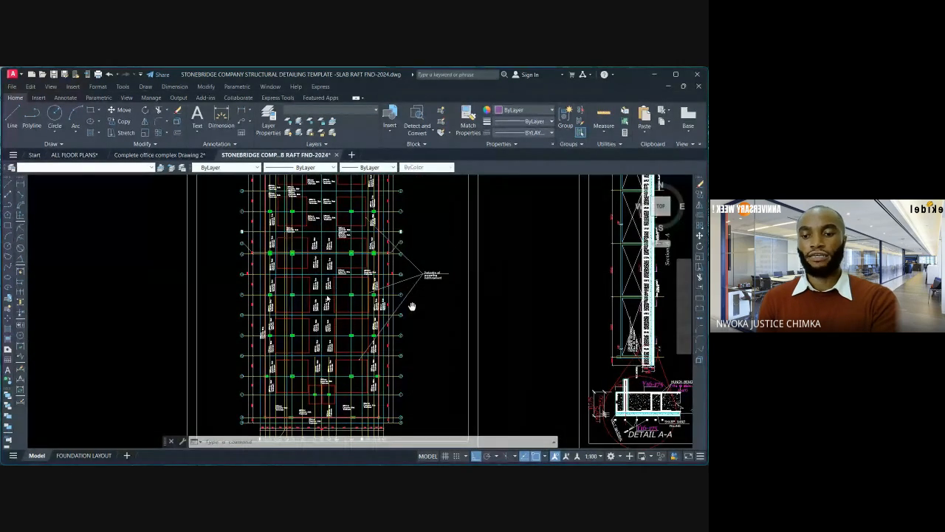
pyautogui.scroll(8, 415, 303)
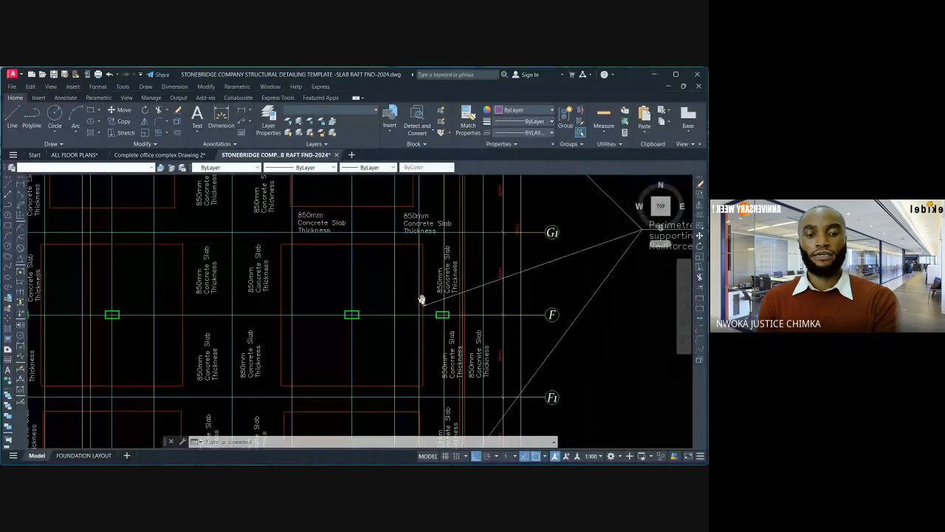
pyautogui.moveTo(421, 299); pyautogui.dragTo(232, 306, button='middle')
pyautogui.click(180, 252)
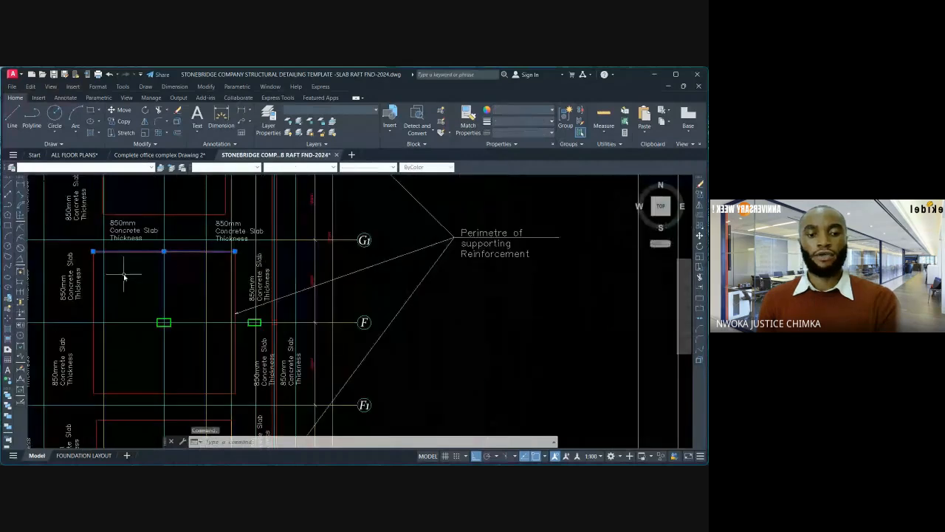
pyautogui.scroll(2, 500, 238)
pyautogui.press('Escape')
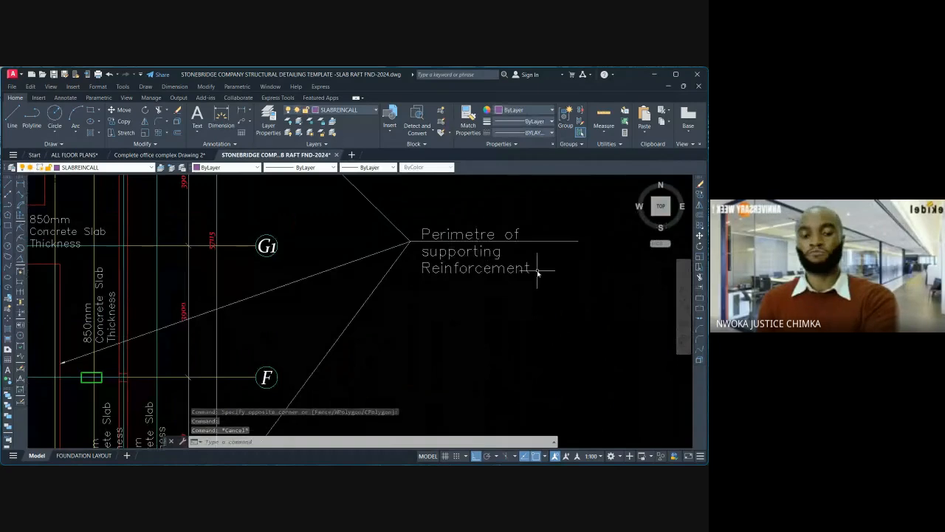
# Read the "Perimetre of supporting Reinforcement" note and examine the marked perimeters across the foundation plan.
pyautogui.scroll(-2, 539, 270)
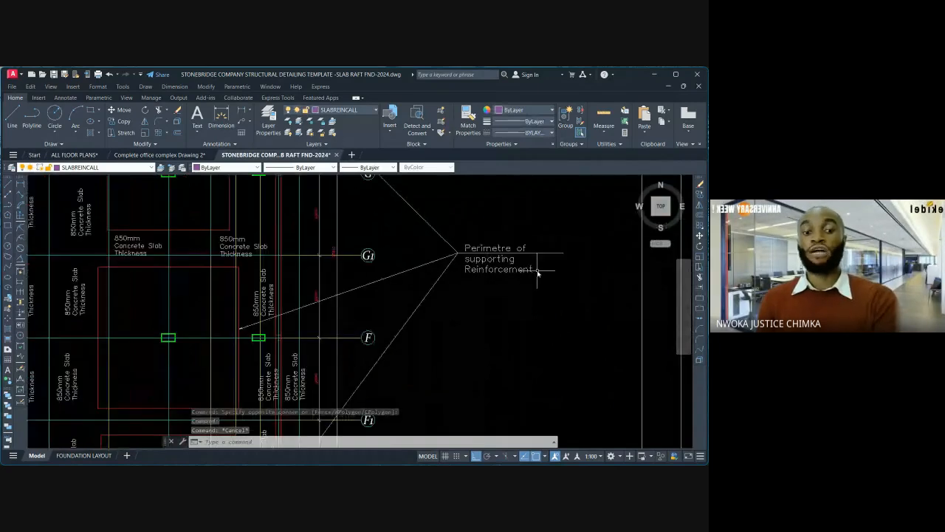
pyautogui.scroll(2, 537, 273)
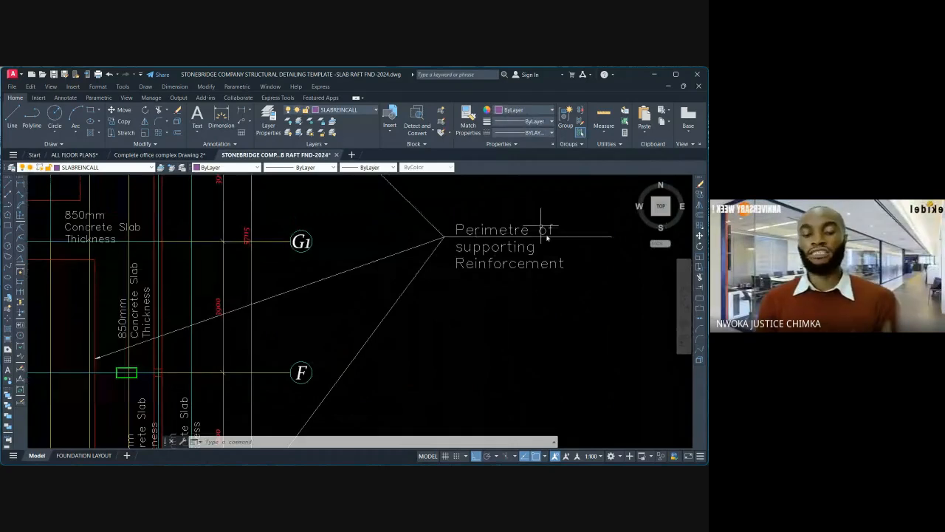
pyautogui.scroll(-5, 447, 246)
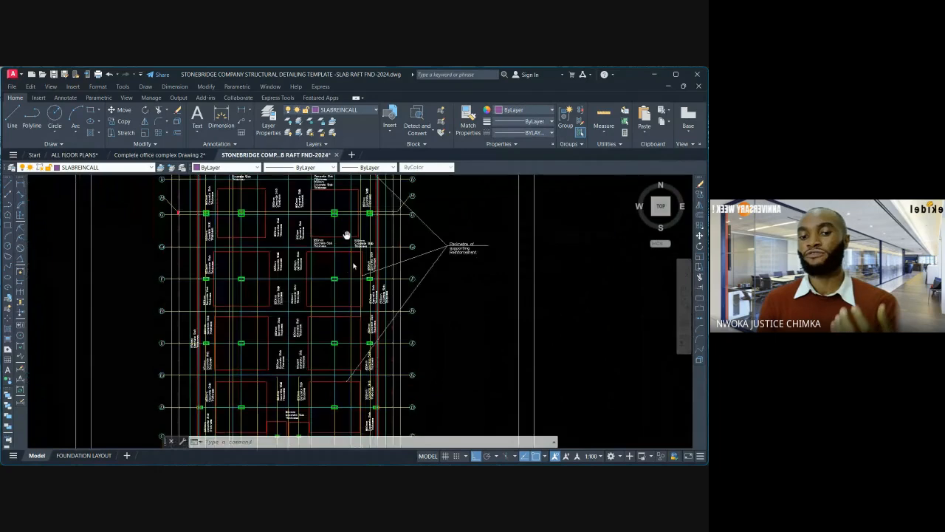
pyautogui.moveTo(346, 231); pyautogui.dragTo(368, 327, button='middle')
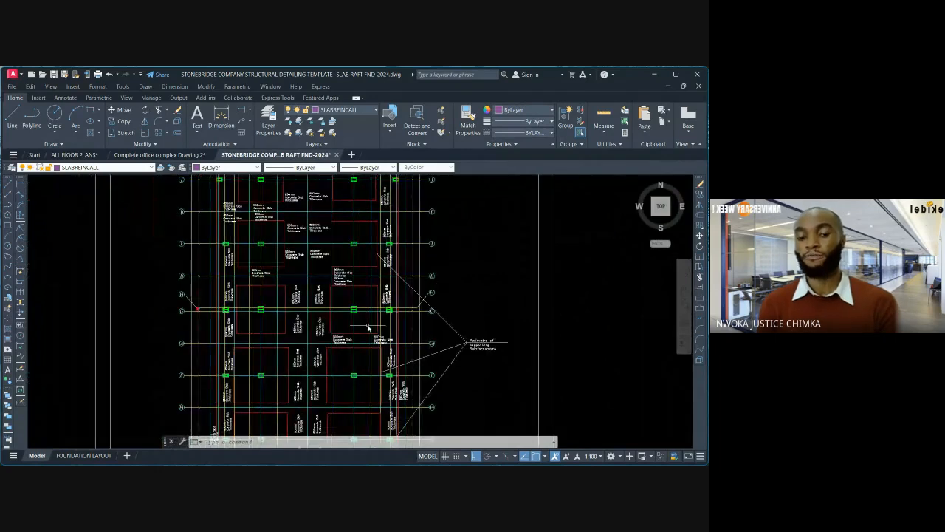
# Read the concrete slab thickness notes between the supporting reinforcement perimeters near grid K on the foundation plan.
pyautogui.moveTo(320, 242); pyautogui.dragTo(353, 301, button='middle')
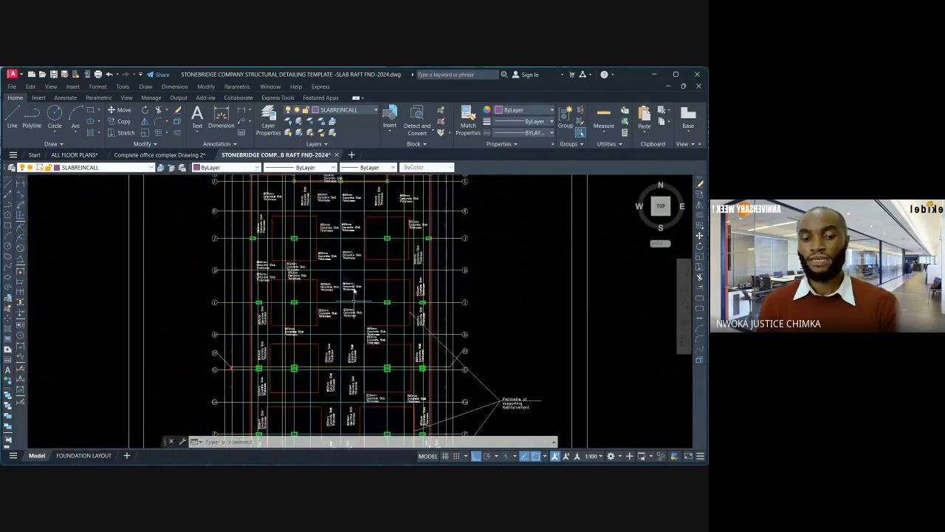
pyautogui.scroll(2, 369, 218)
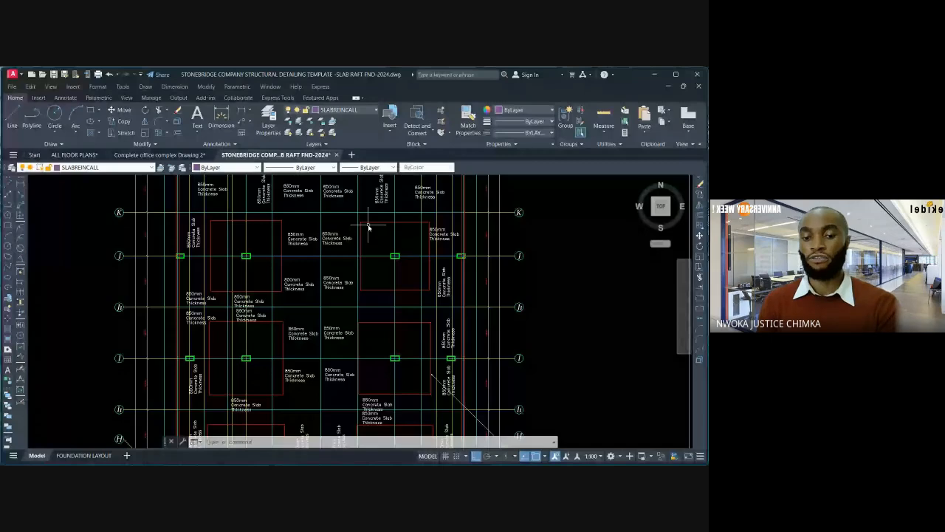
pyautogui.scroll(8, 368, 227)
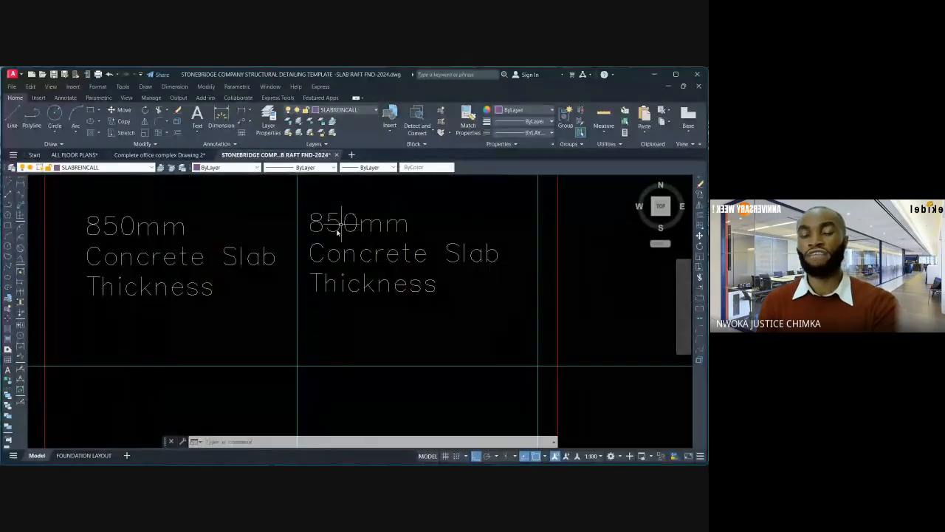
pyautogui.scroll(-9, 338, 229)
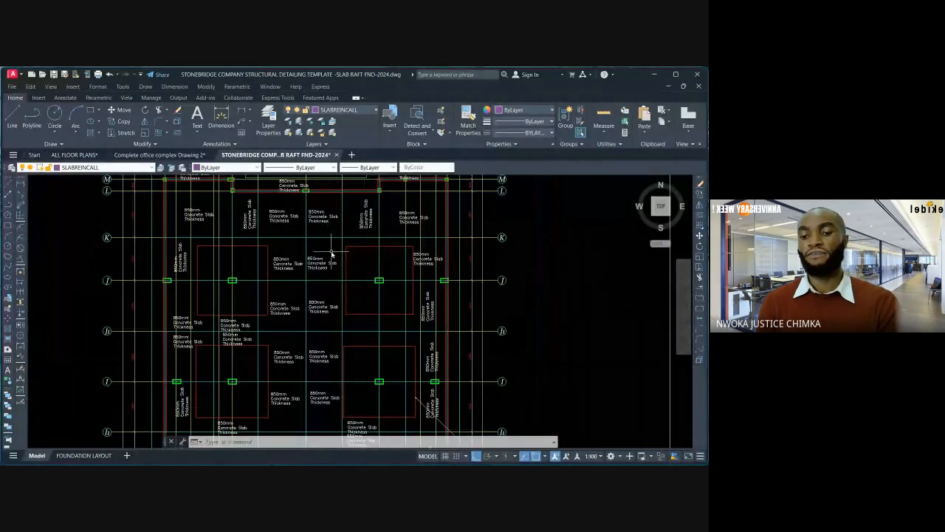
# Find the raft reinforcement plan and read the yellow top and bottom bar callouts beside the supporting meshes.
pyautogui.scroll(-7, 332, 253)
pyautogui.scroll(5, 403, 284)
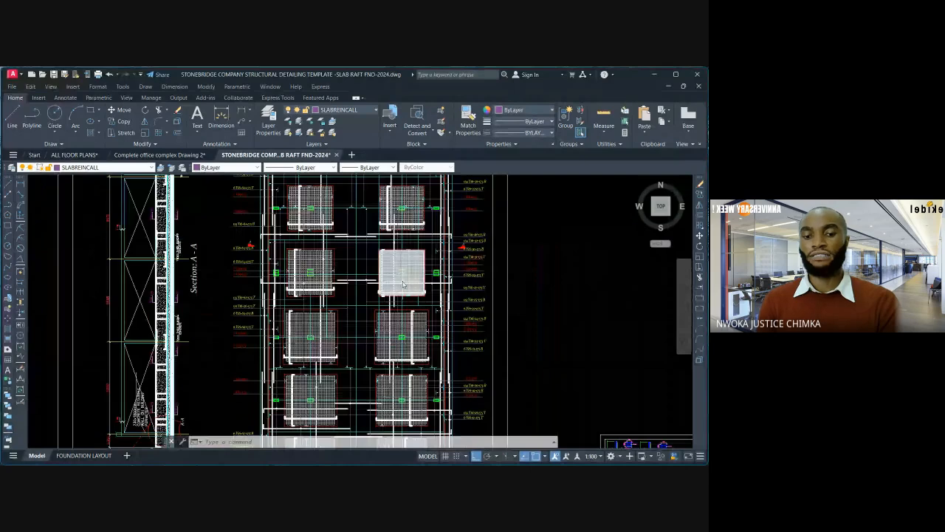
pyautogui.scroll(3, 402, 285)
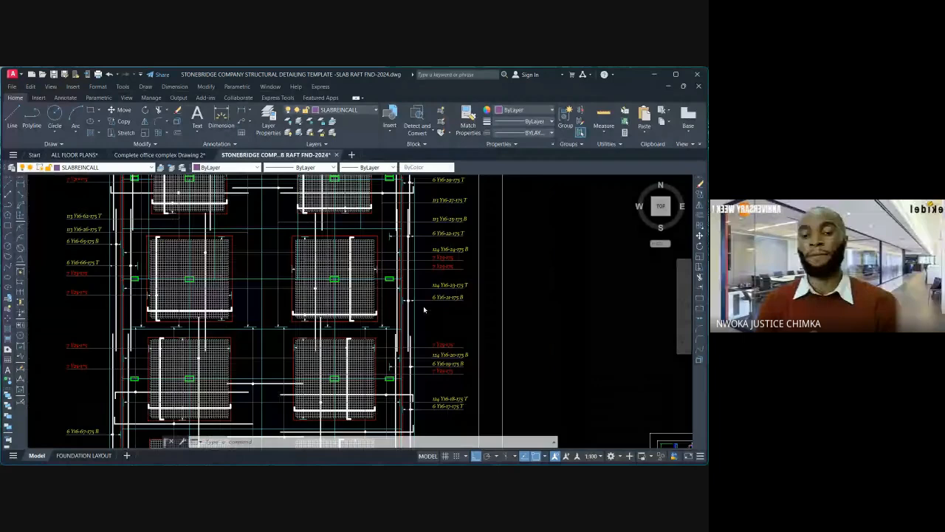
pyautogui.scroll(8, 423, 306)
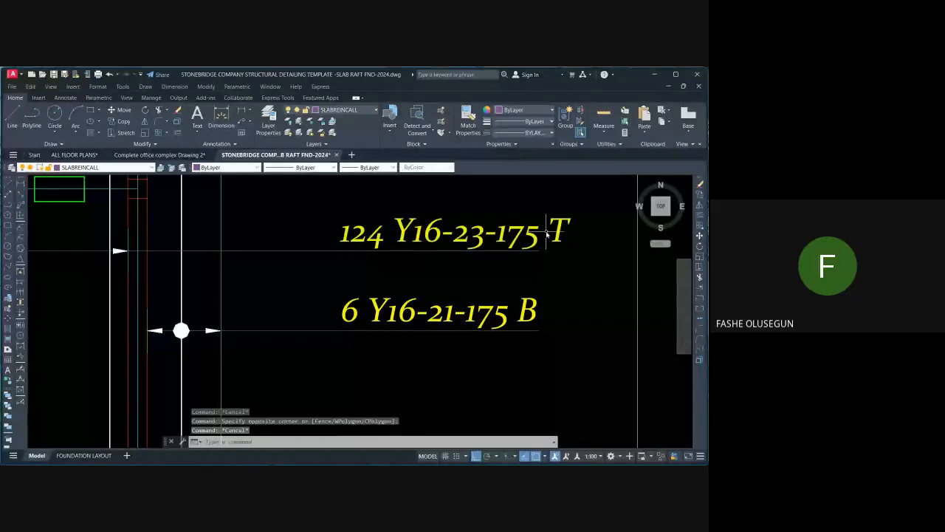
pyautogui.scroll(-2, 497, 294)
pyautogui.scroll(-2, 497, 294)
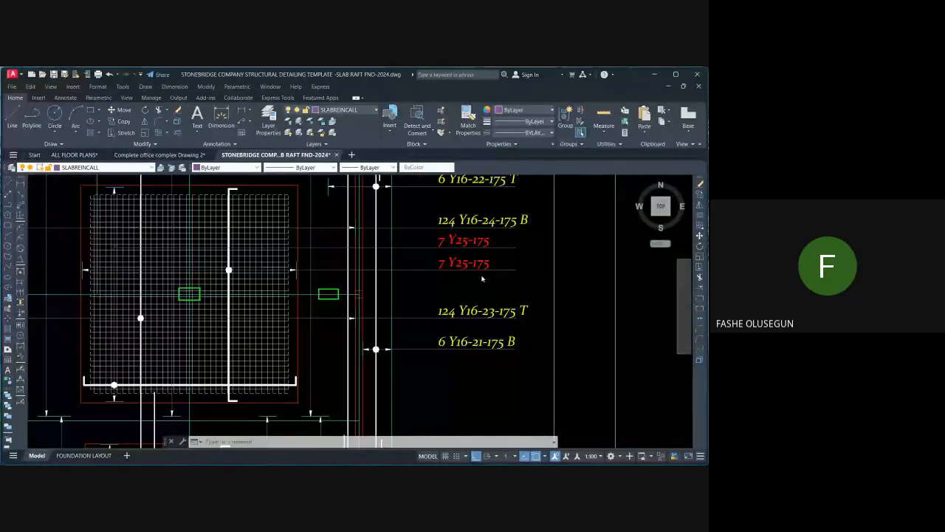
# Read the paired red supporting reinforcement callouts and relate them to the mesh around the adjacent column.
pyautogui.scroll(2, 483, 279)
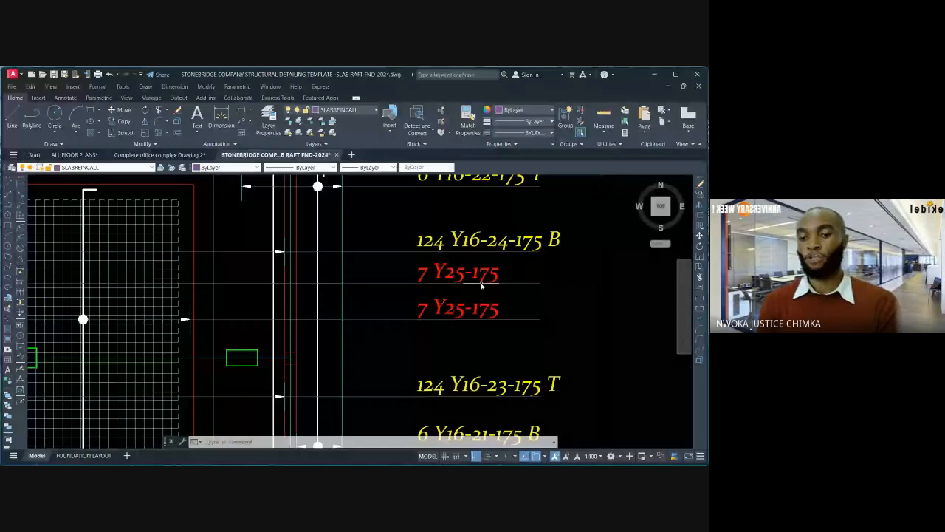
pyautogui.moveTo(481, 283); pyautogui.dragTo(470, 280, button='middle')
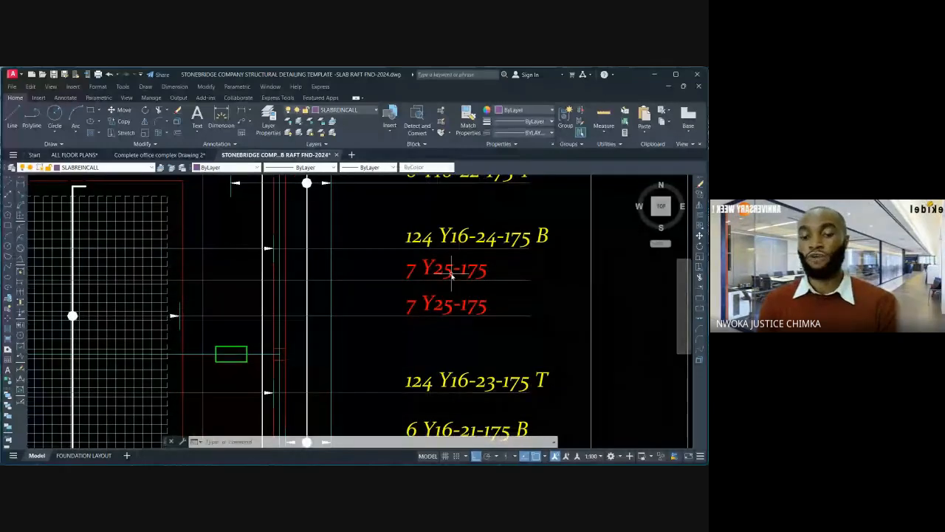
pyautogui.scroll(4, 452, 273)
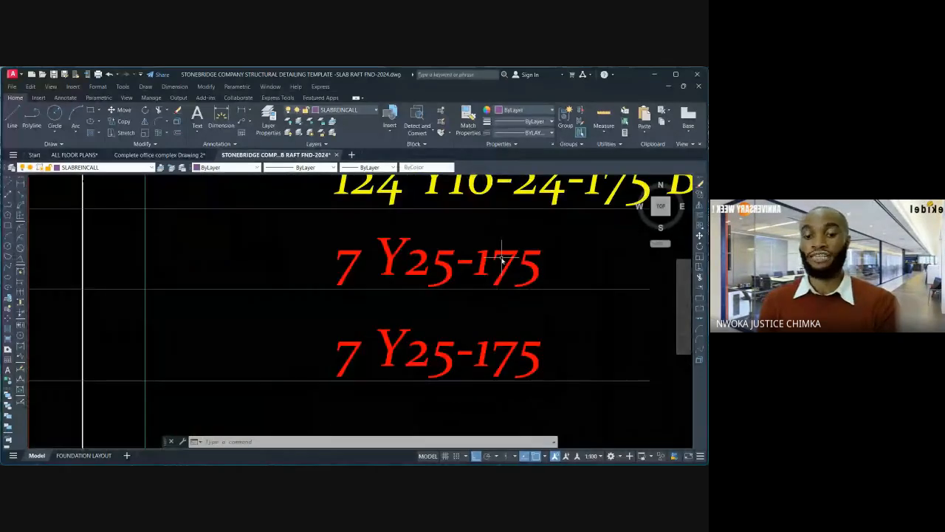
pyautogui.scroll(-4, 206, 326)
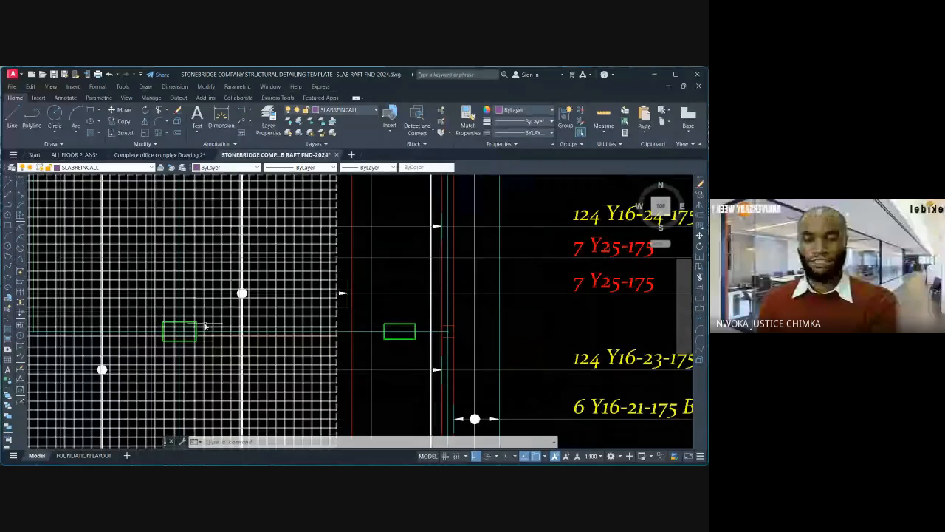
pyautogui.scroll(-2, 239, 301)
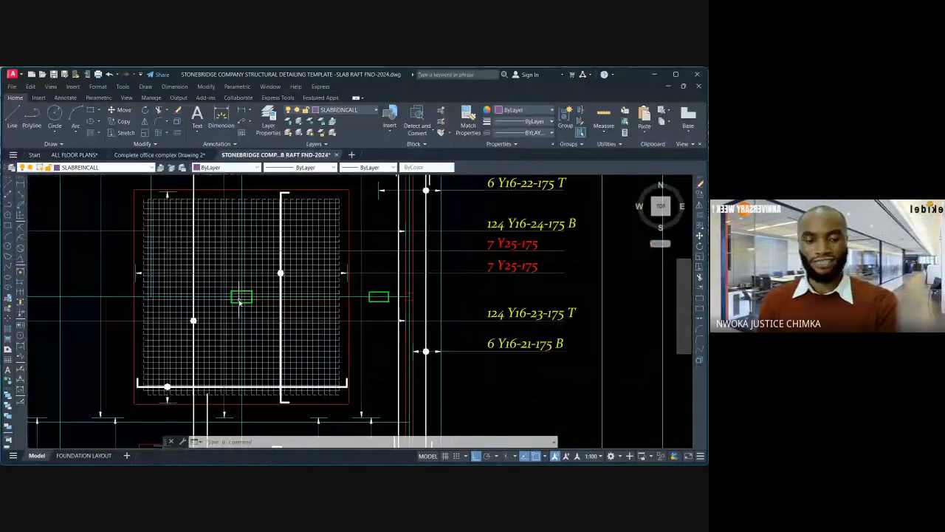
pyautogui.scroll(2, 516, 235)
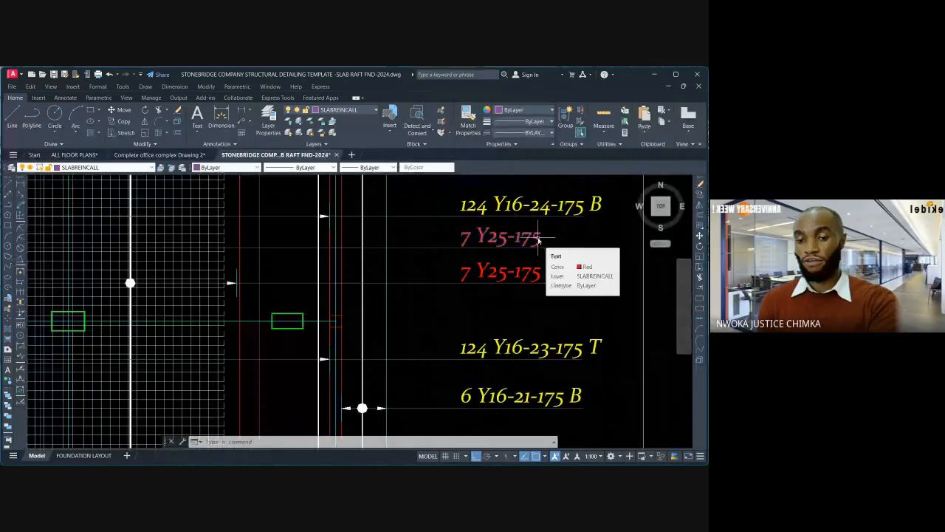
# Read the red bar callout for the two small column meshes at the raft's lower end and examine those meshes.
pyautogui.scroll(-4, 479, 285)
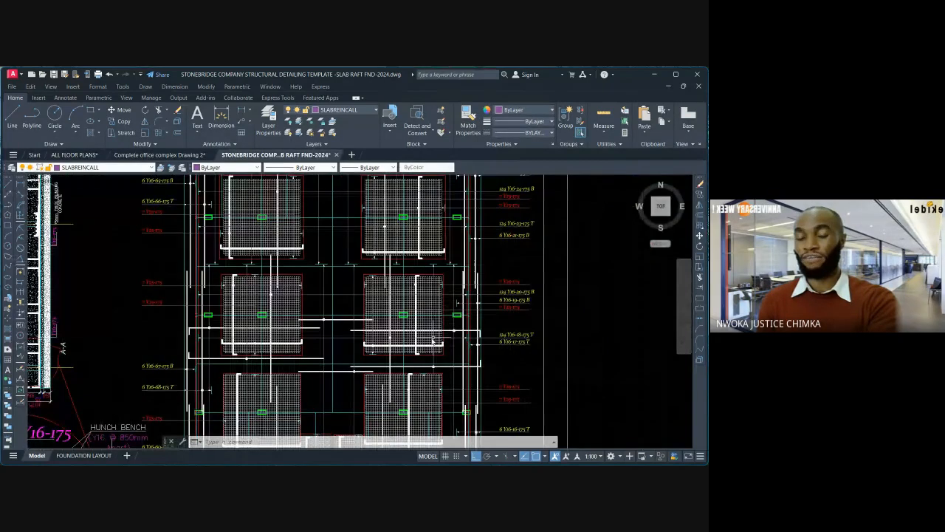
pyautogui.scroll(4, 505, 314)
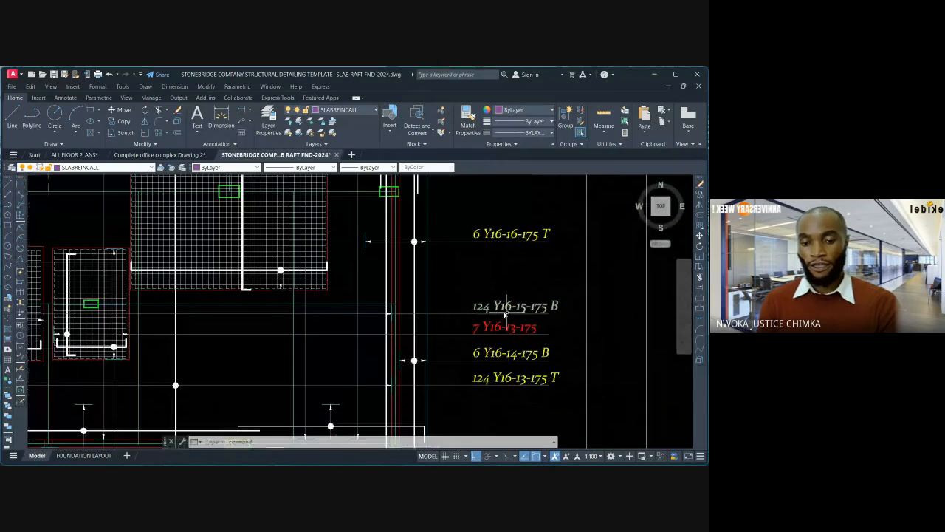
pyautogui.scroll(3, 505, 314)
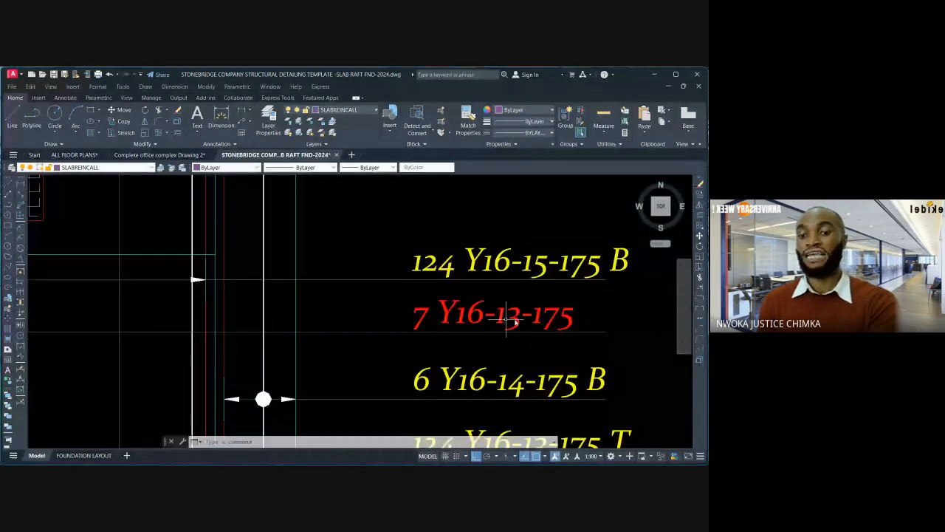
pyautogui.scroll(-5, 510, 323)
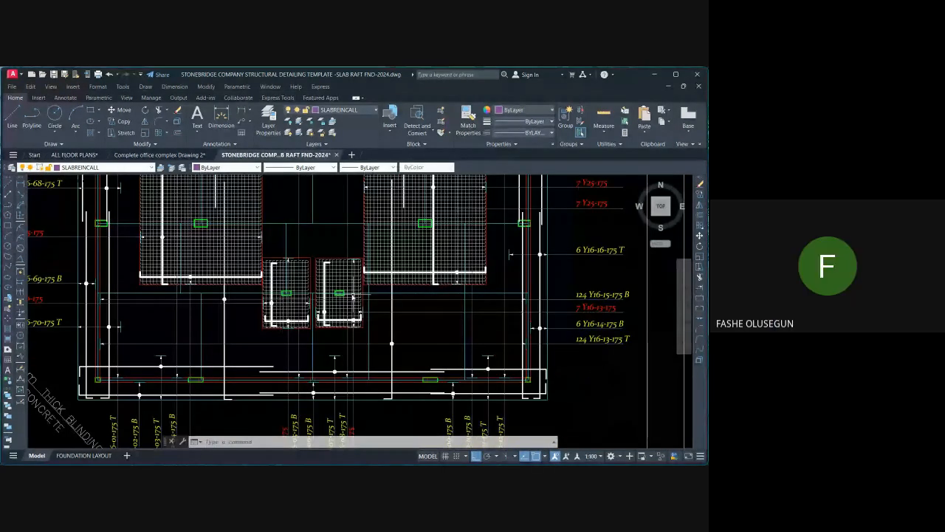
pyautogui.scroll(3, 177, 243)
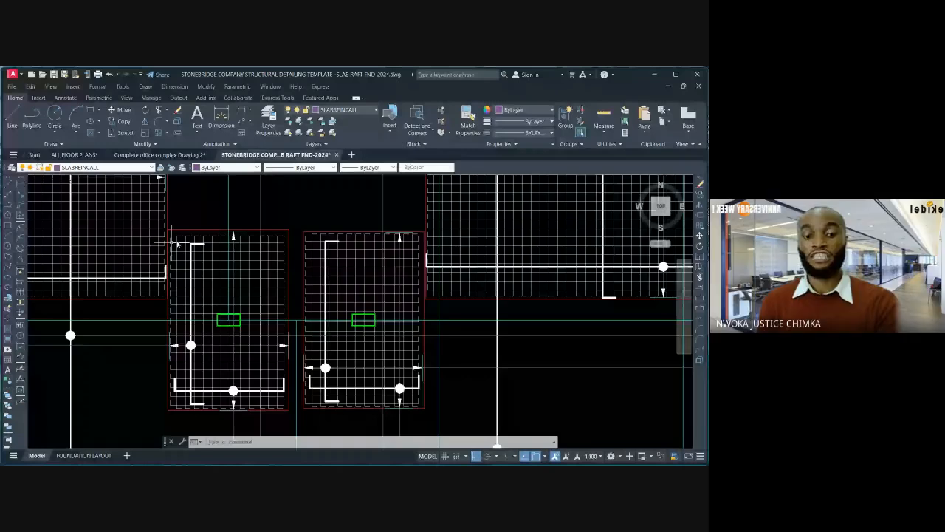
# Examine a supporting mesh farther up the raft above the section A-A markers, along with its red bar callouts.
pyautogui.scroll(-4, 360, 281)
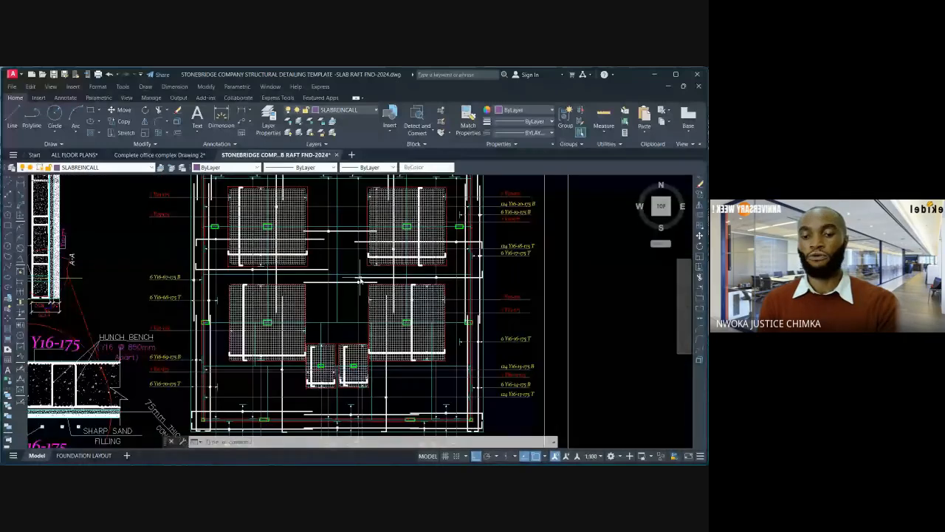
pyautogui.scroll(-3, 359, 281)
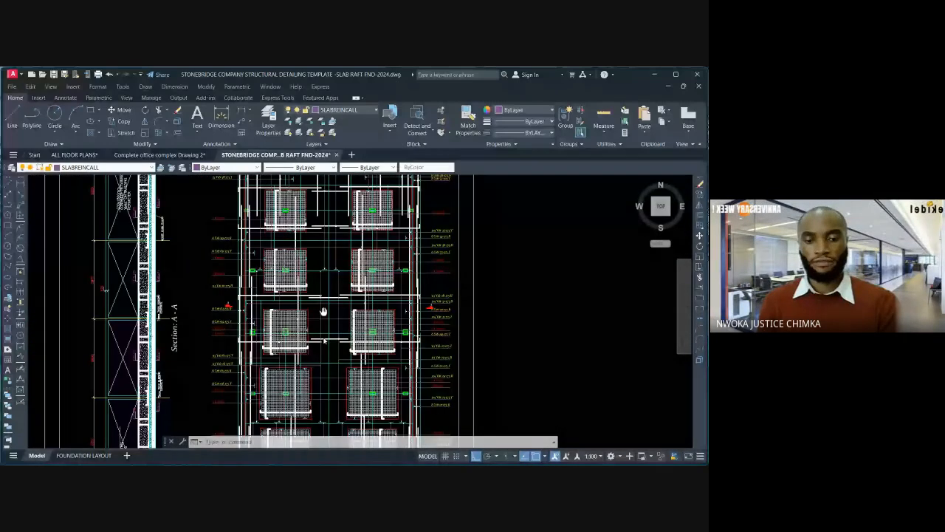
pyautogui.scroll(5, 466, 303)
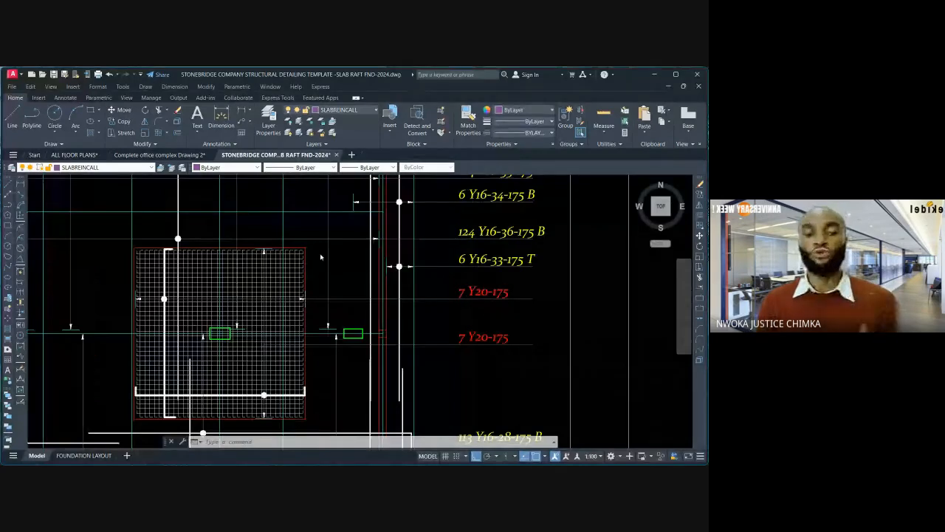
pyautogui.scroll(-4, 321, 257)
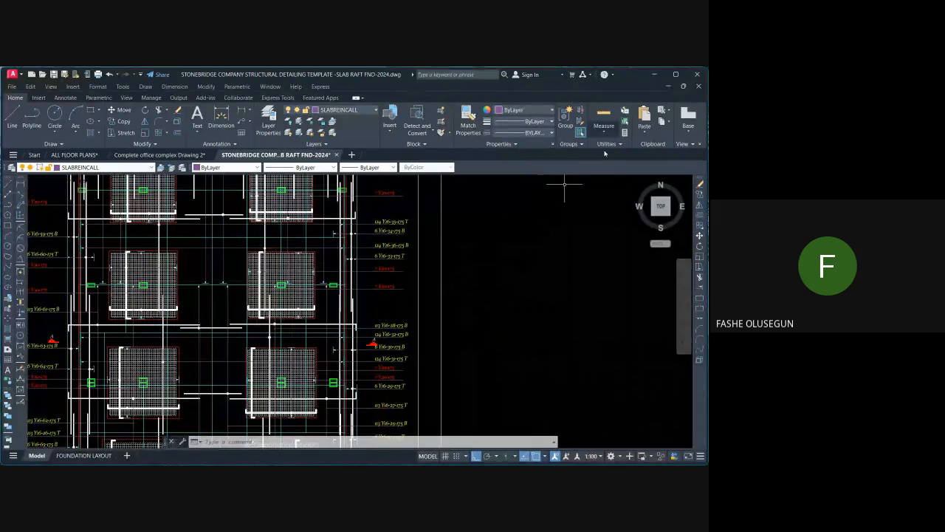
# Switch to ProtaStructure's FE Foundation Model and examine the Asd1-Bot required steel contours around the columns and across the raft.
pyautogui.moveTo(477, 454)
pyautogui.click(477, 411)
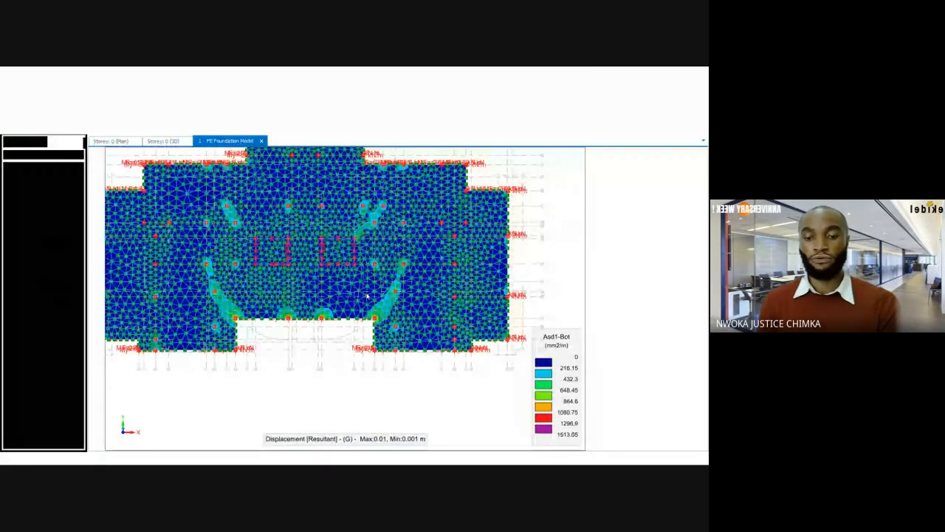
pyautogui.scroll(3, 225, 210)
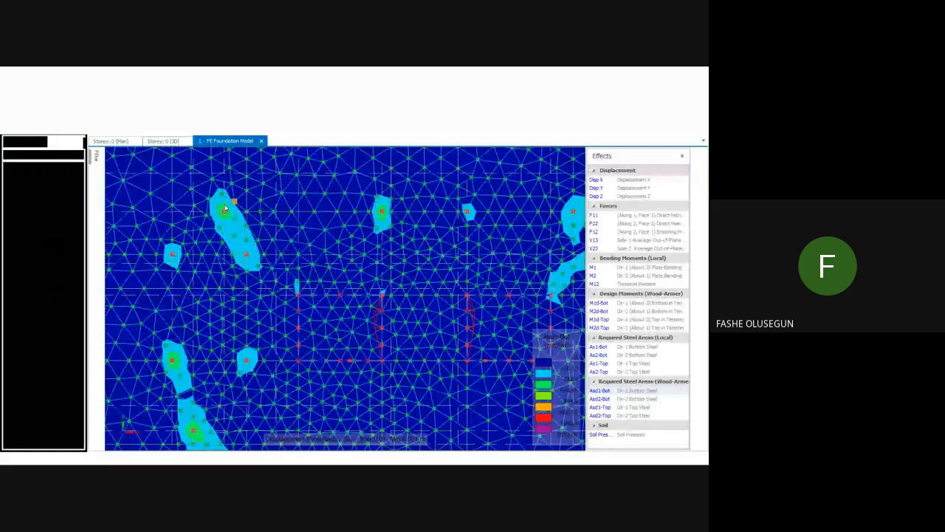
pyautogui.scroll(3, 206, 205)
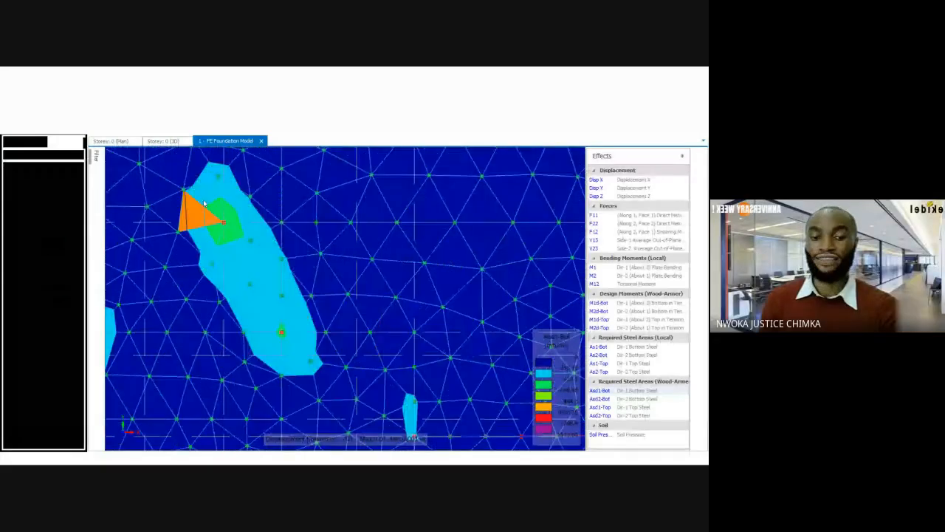
pyautogui.scroll(-4, 240, 238)
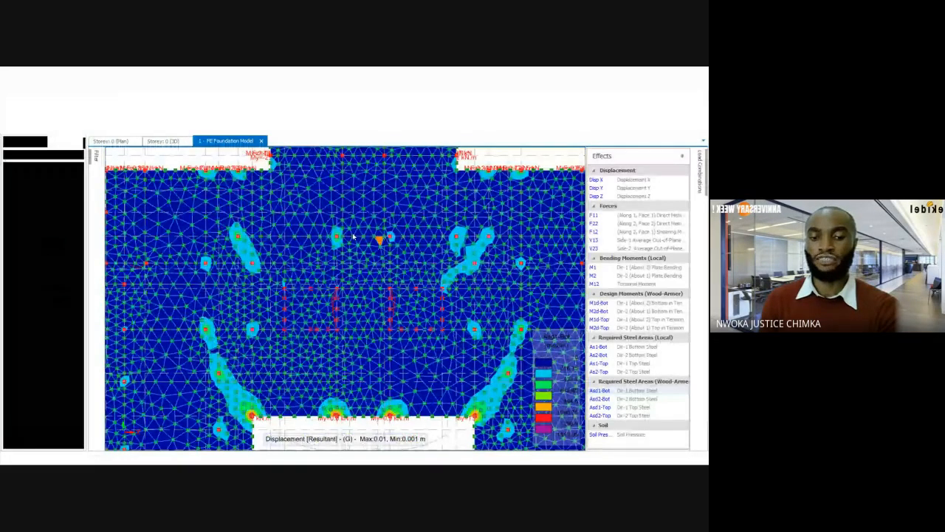
pyautogui.scroll(2, 353, 236)
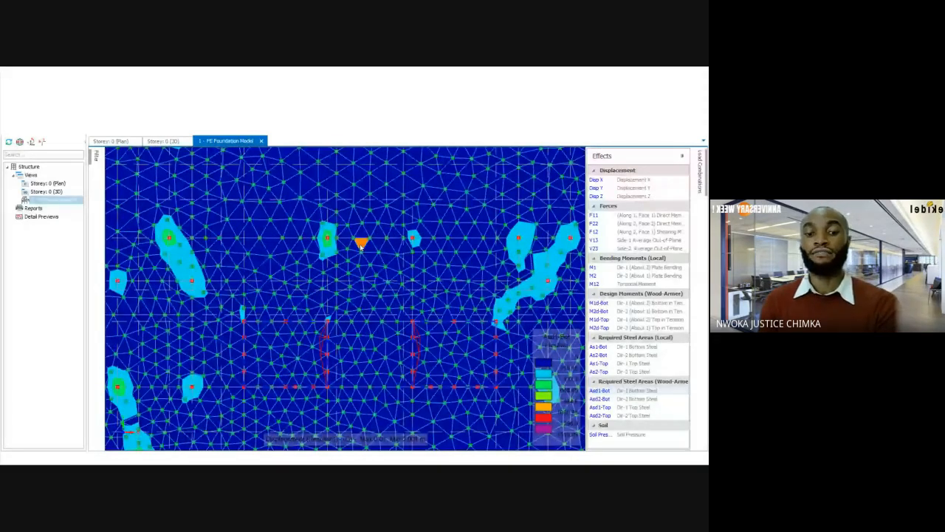
pyautogui.moveTo(361, 243)
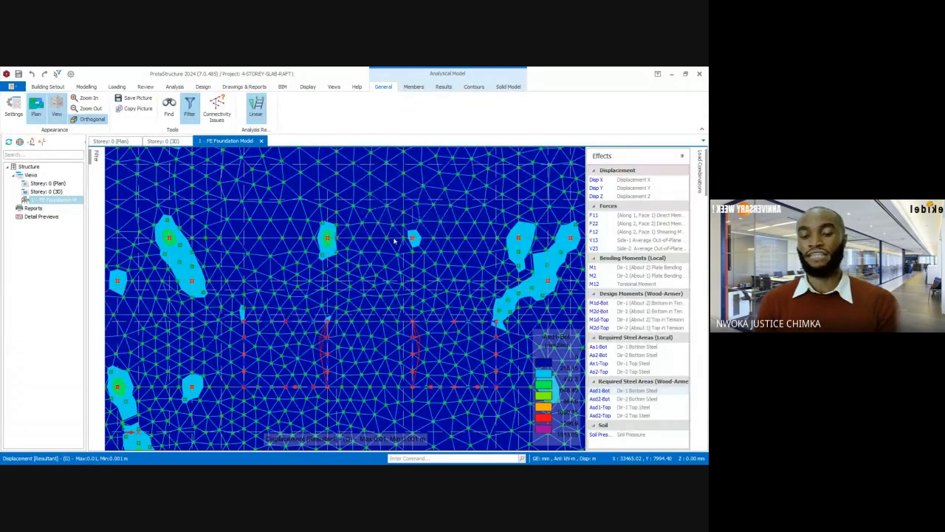
pyautogui.scroll(-2, 406, 236)
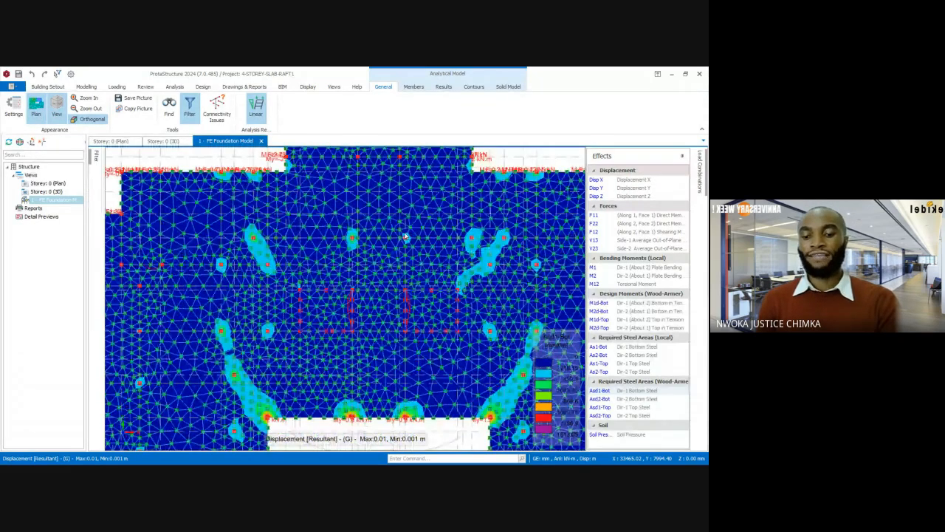
pyautogui.scroll(-2, 405, 237)
# Bring up the site photo 1673698616495.jpg, enlarge the reinforcement mesh around the column starter bars, and minimise the photo.
pyautogui.moveTo(457, 456)
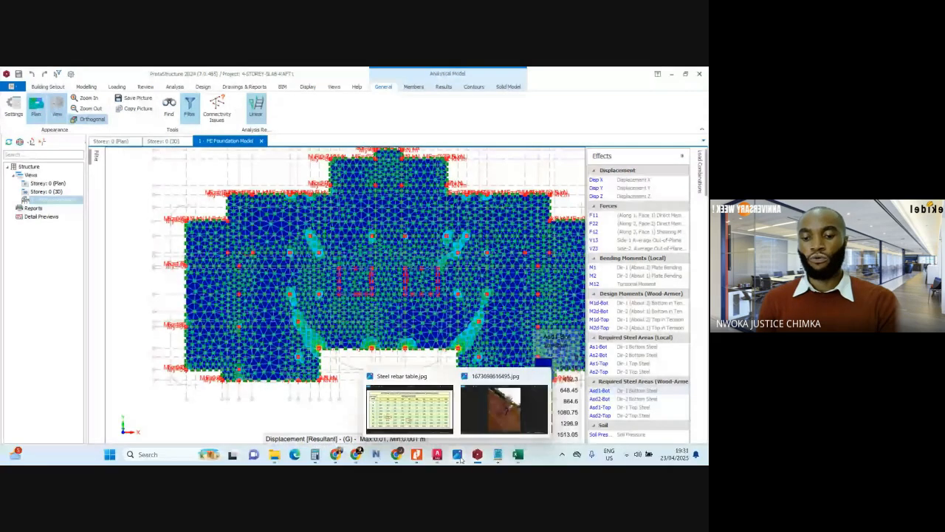
pyautogui.click(503, 406)
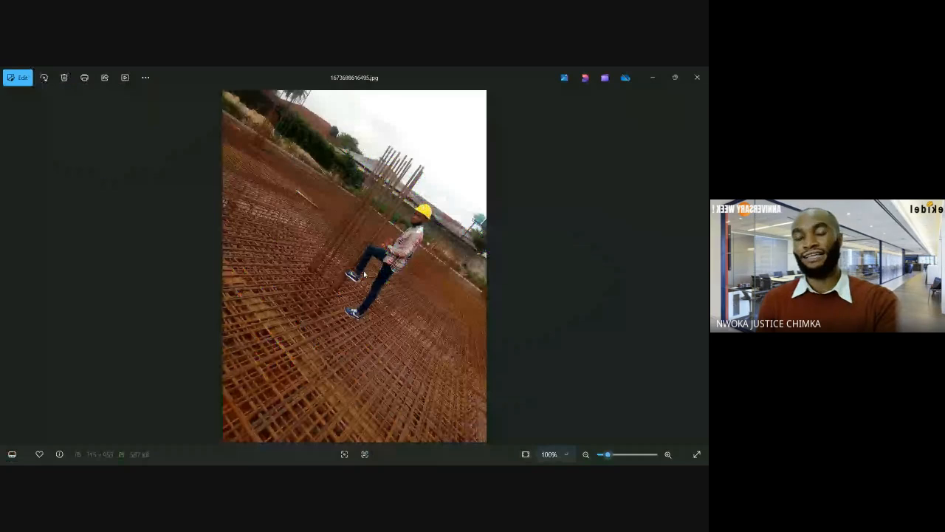
pyautogui.scroll(3, 364, 275)
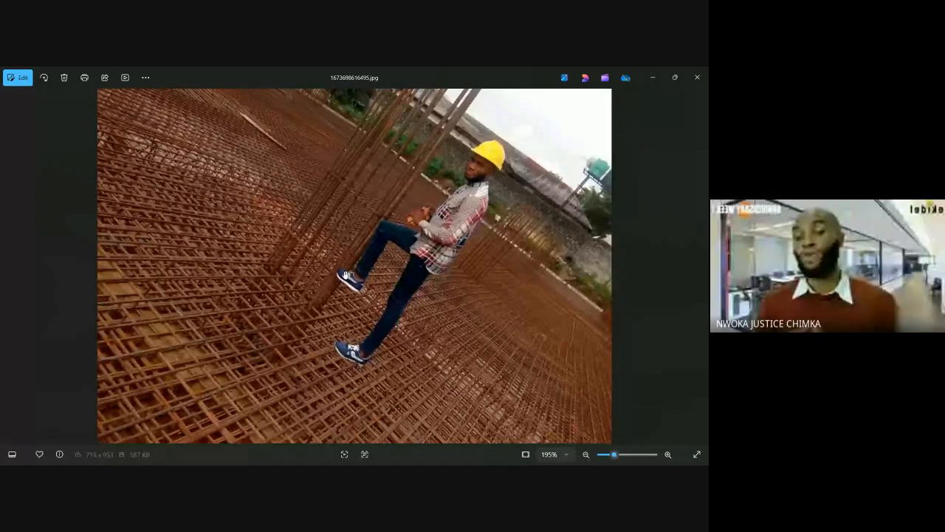
pyautogui.click(647, 78)
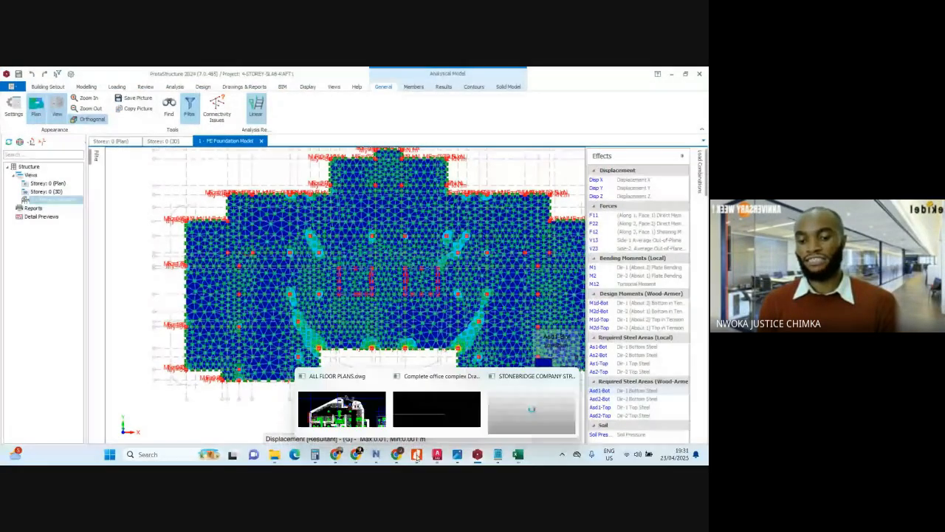
pyautogui.moveTo(458, 454)
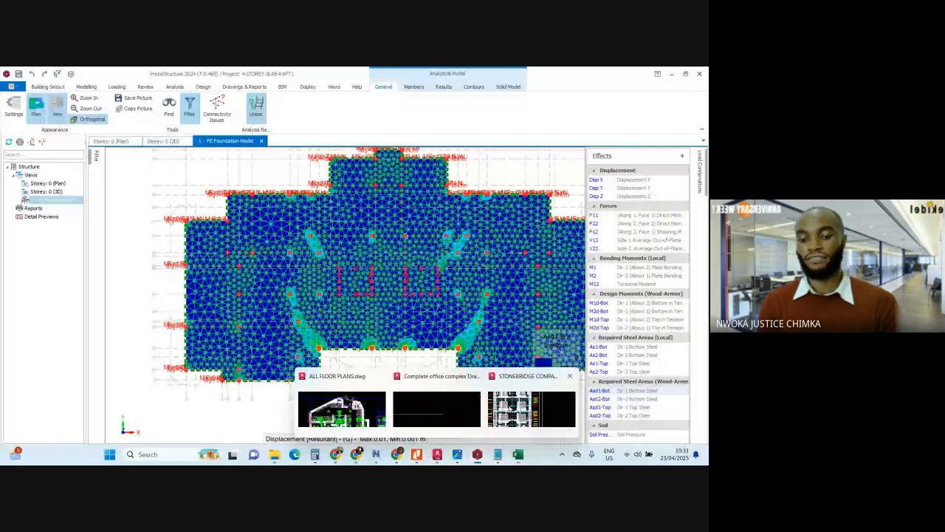
# Switch to the STONEBRIDGE slab raft detailing drawing and compare the red bar callouts for the supporting meshes on both sides of the section A-A marker.
pyautogui.click(510, 409)
pyautogui.scroll(6, 390, 265)
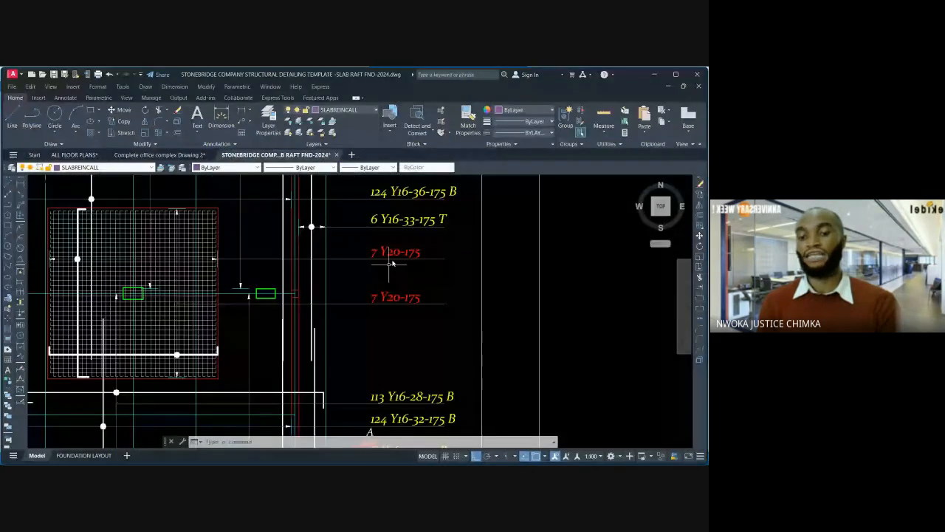
pyautogui.scroll(-6, 395, 260)
pyautogui.scroll(4, 398, 371)
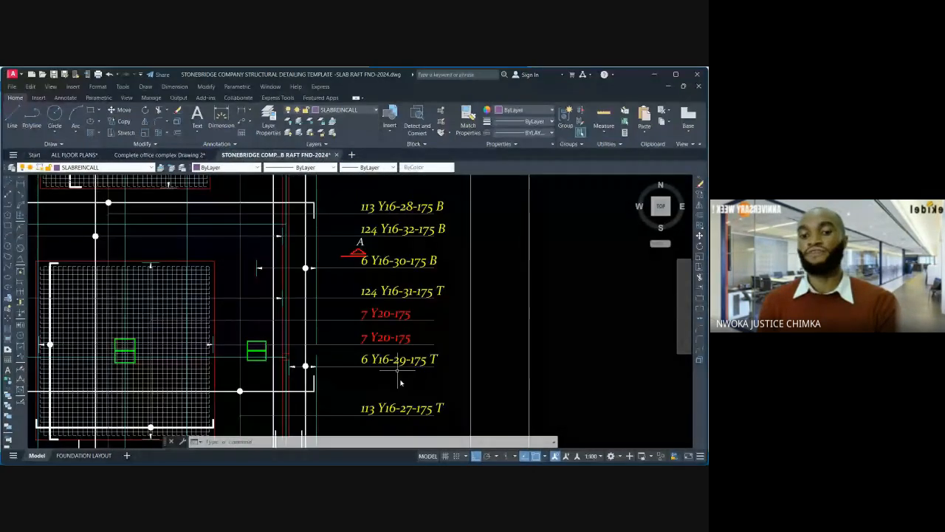
pyautogui.scroll(-3, 397, 371)
pyautogui.moveTo(397, 370); pyautogui.dragTo(408, 221, button='middle')
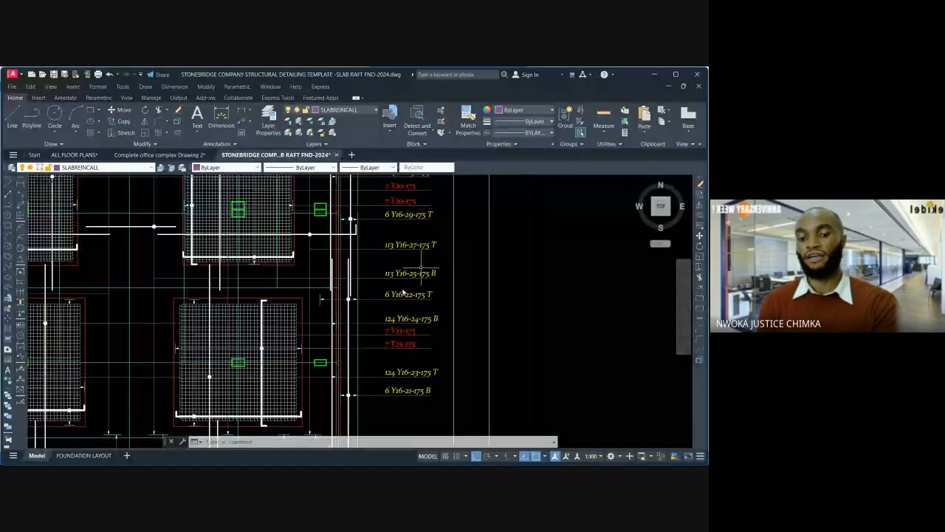
pyautogui.scroll(3, 403, 296)
pyautogui.scroll(-3, 404, 322)
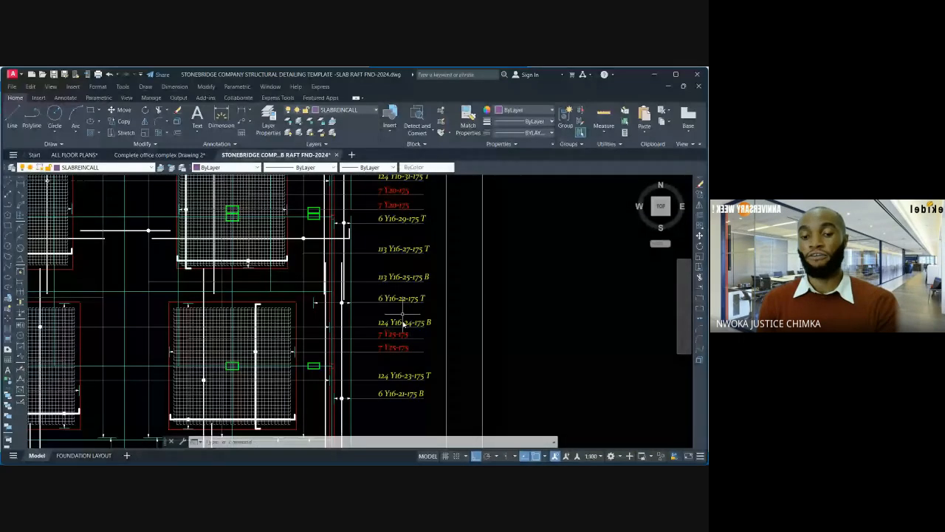
# Review the whole raft reinforcement plan, minimise the drawing, and examine ProtaStructure's bottom steel contours around the central columns.
pyautogui.scroll(-5, 403, 317)
pyautogui.moveTo(334, 258); pyautogui.dragTo(390, 234, button='middle')
pyautogui.scroll(-2, 377, 226)
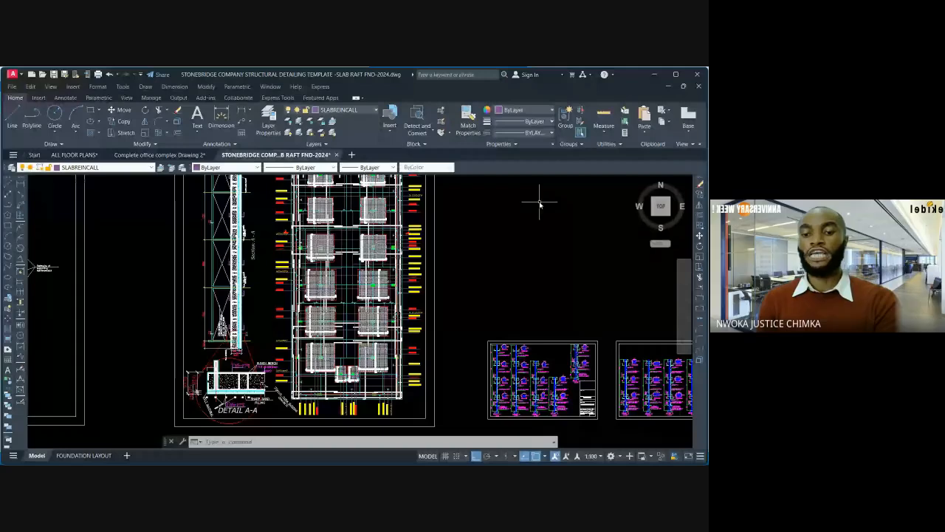
pyautogui.moveTo(539, 203); pyautogui.dragTo(530, 221, button='middle')
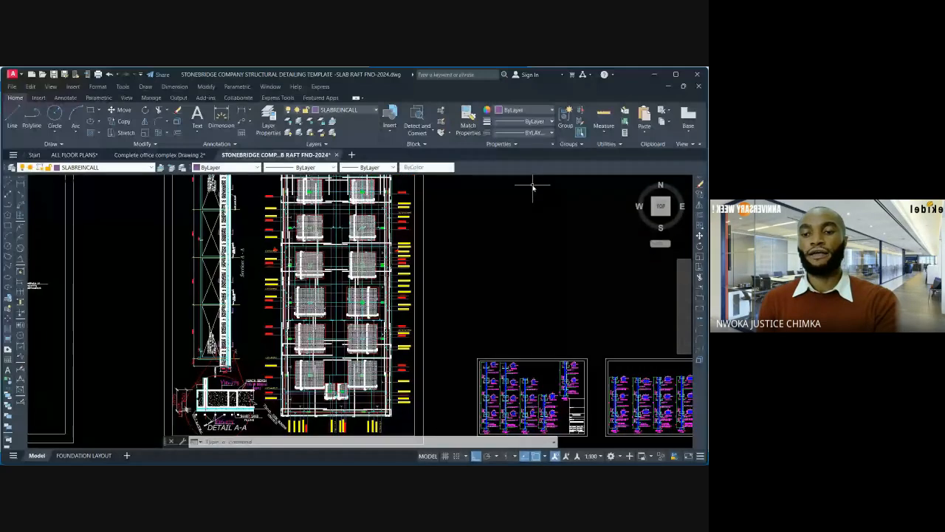
pyautogui.click(654, 76)
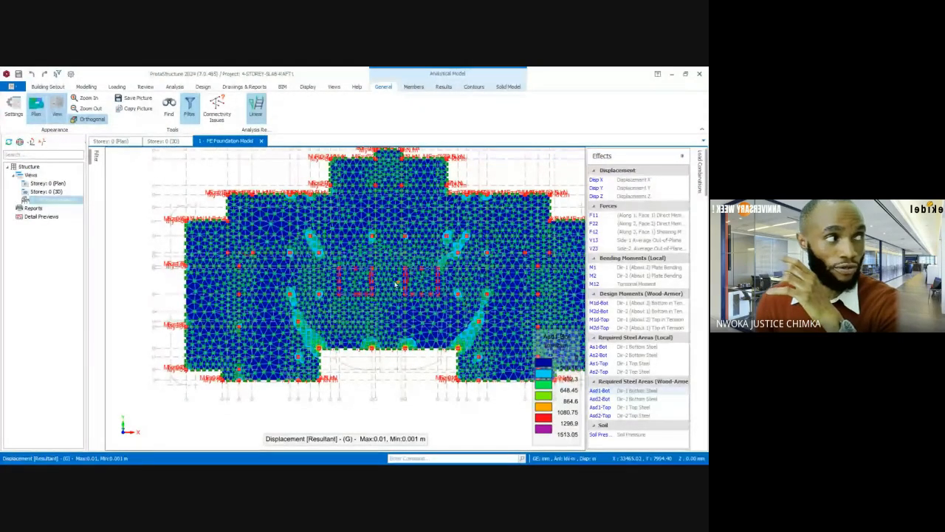
pyautogui.scroll(3, 397, 283)
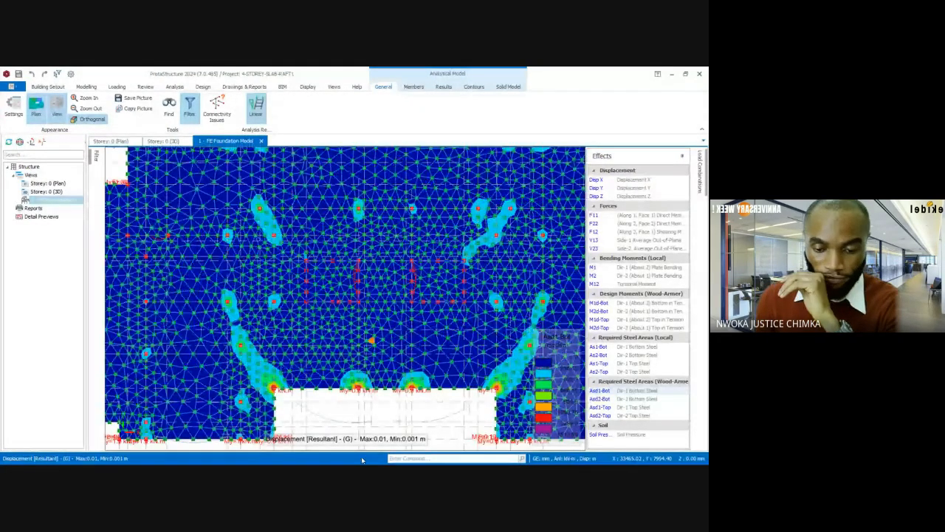
# Switch to the Google Meet window and check the raised hands in the participant list.
pyautogui.click(362, 461)
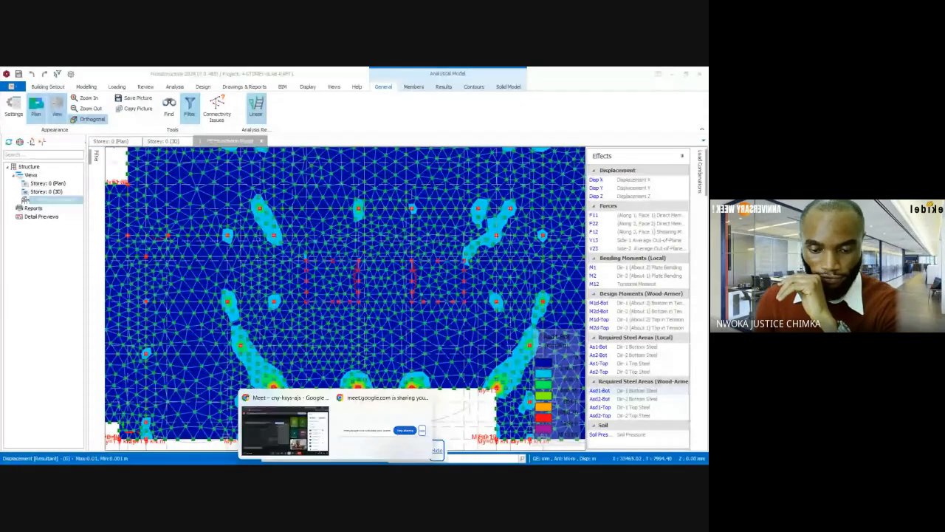
pyautogui.click(286, 431)
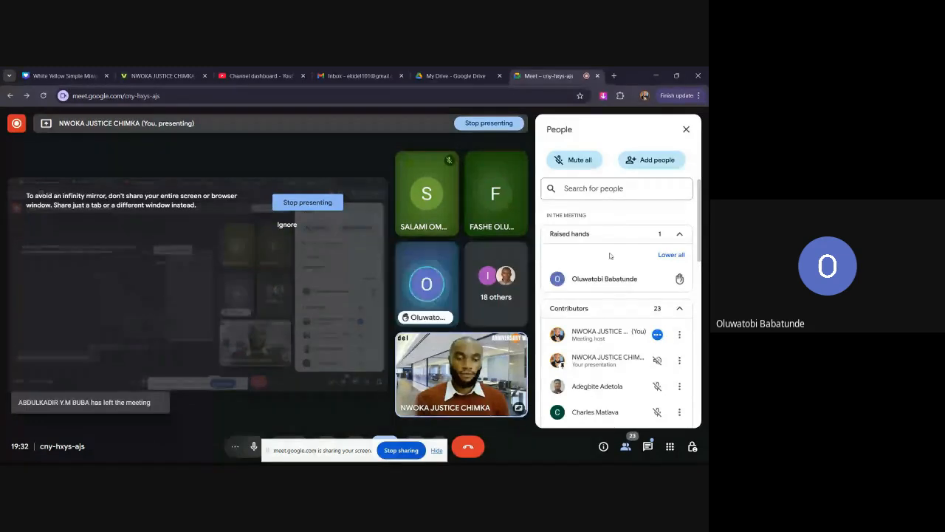
pyautogui.moveTo(597, 286)
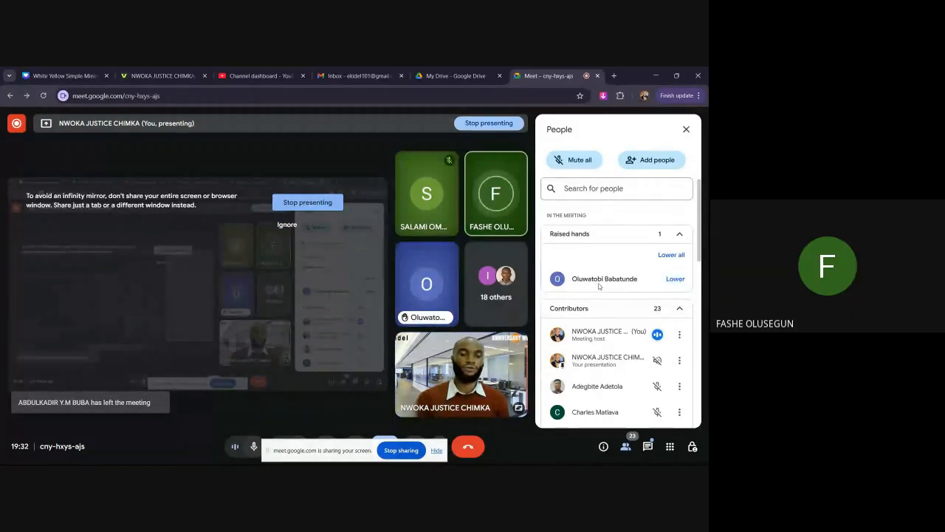
# Hide the screen-sharing notice, minimise the Meet and rebar notes windows, and return to the STONEBRIDGE slab raft detailing drawing.
pyautogui.click(436, 451)
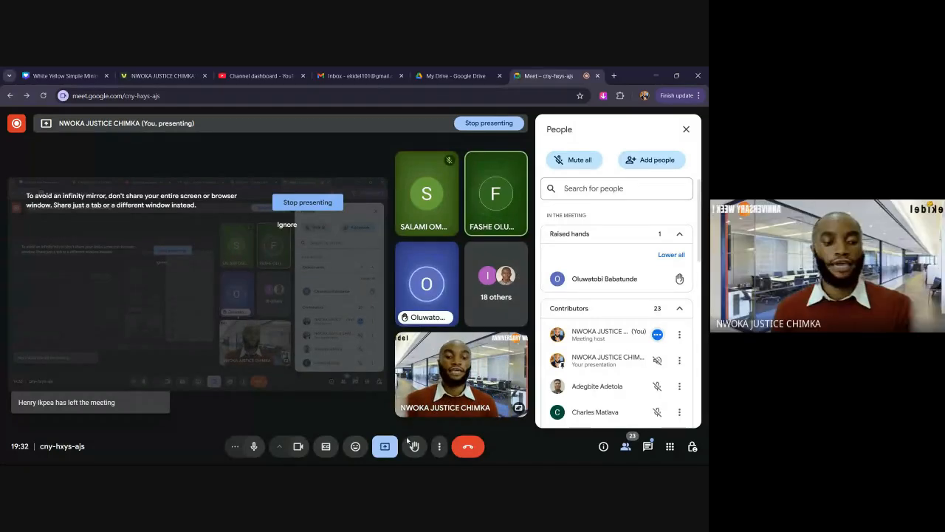
pyautogui.moveTo(338, 456)
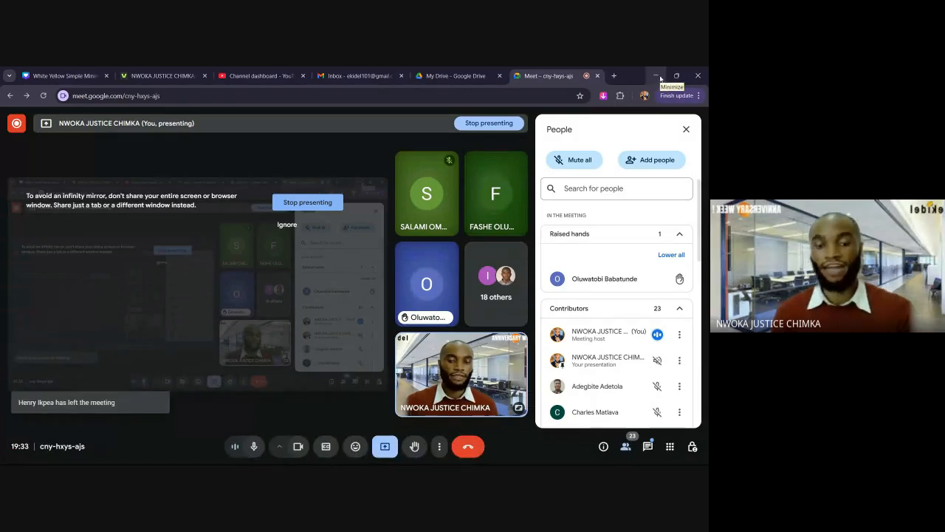
pyautogui.click(657, 76)
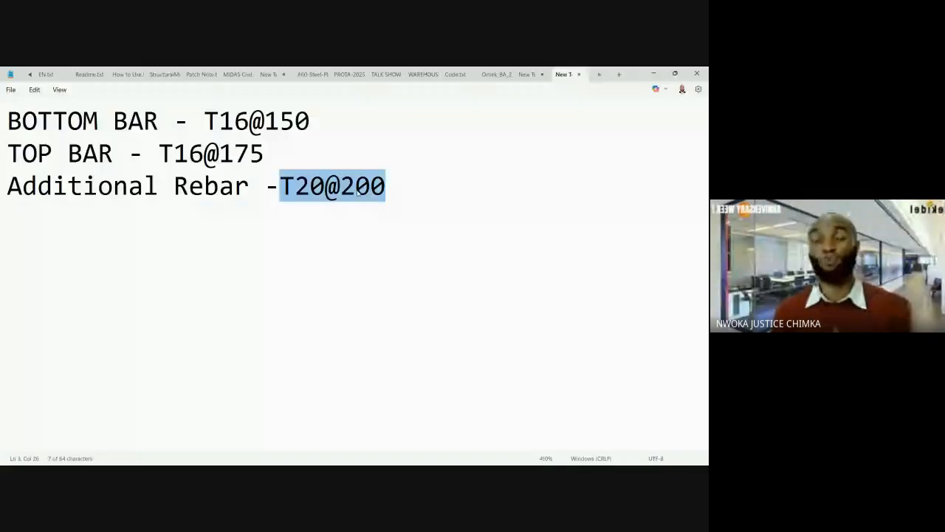
pyautogui.click(653, 73)
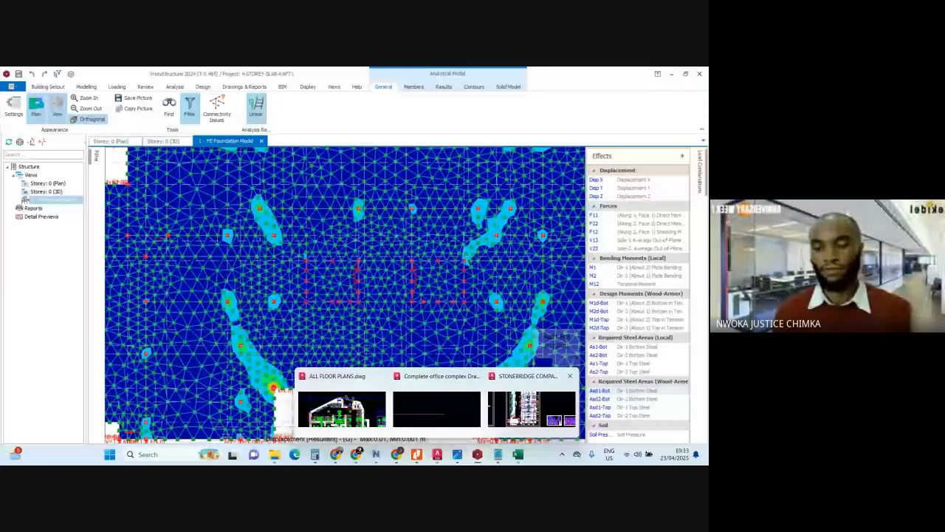
pyautogui.click(531, 408)
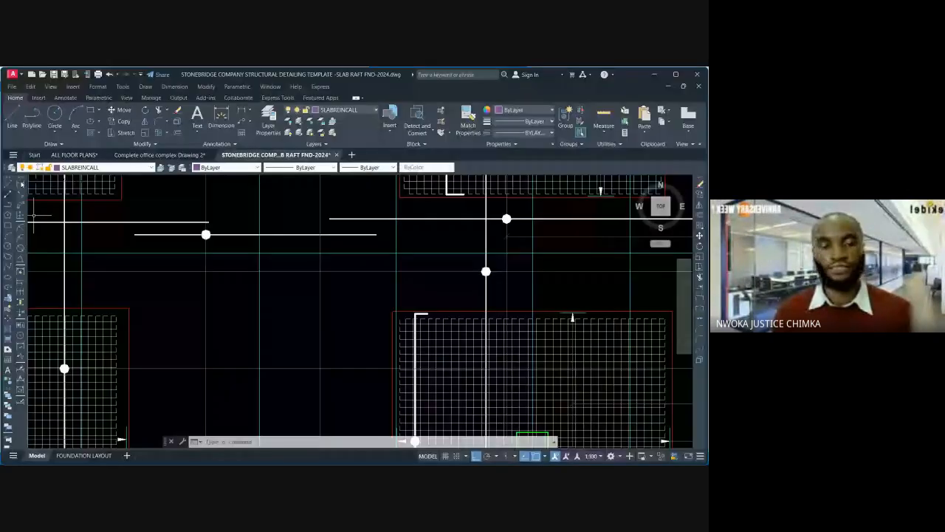
pyautogui.click(21, 184)
pyautogui.moveTo(418, 305); pyautogui.dragTo(291, 303, button='middle')
pyautogui.scroll(2, 291, 307)
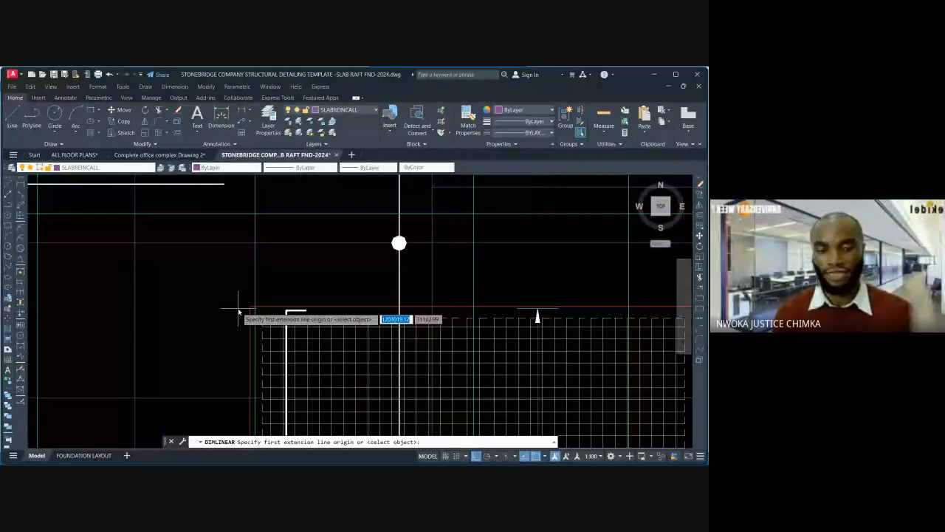
pyautogui.click(250, 307)
pyautogui.scroll(-4, 242, 291)
pyautogui.press('Escape')
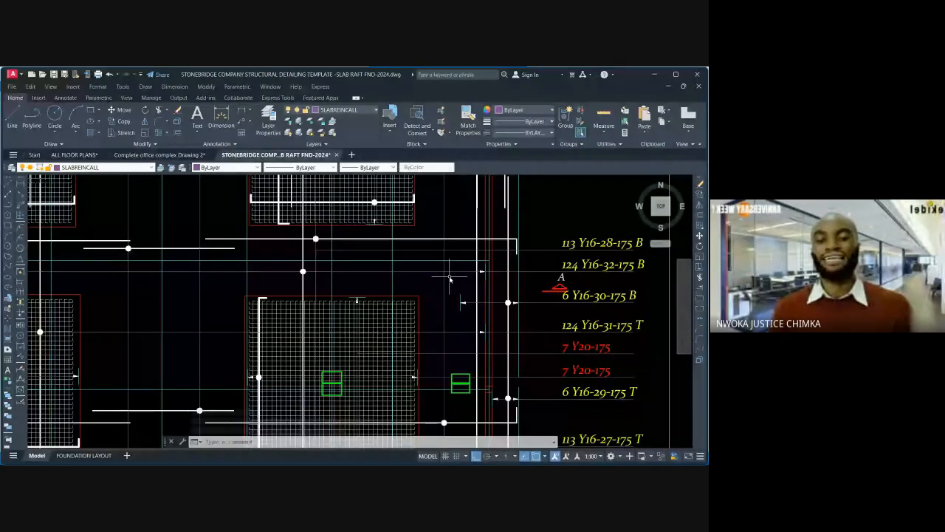
# Measure the horizontal distance between the two inner columns on the 850 mm concrete slab thickness plan using a linear dimension.
pyautogui.scroll(-4, 415, 295)
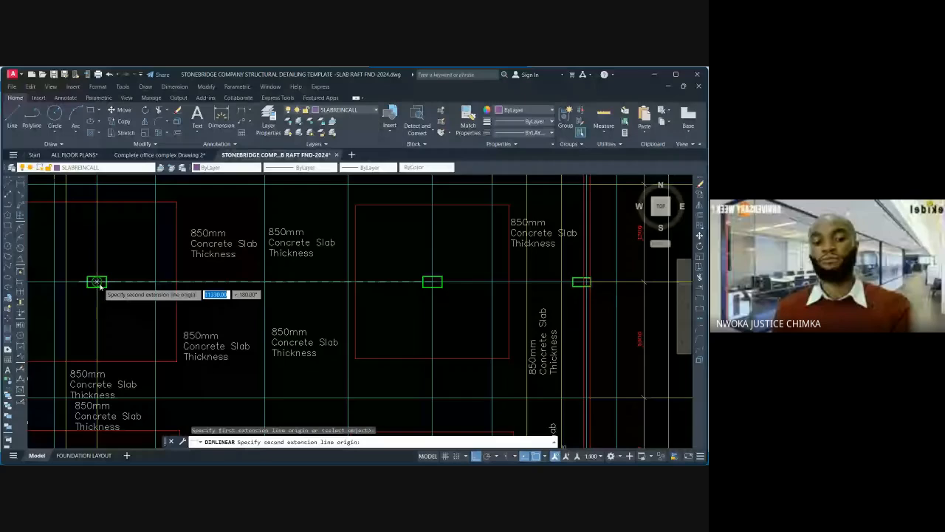
pyautogui.click(97, 282)
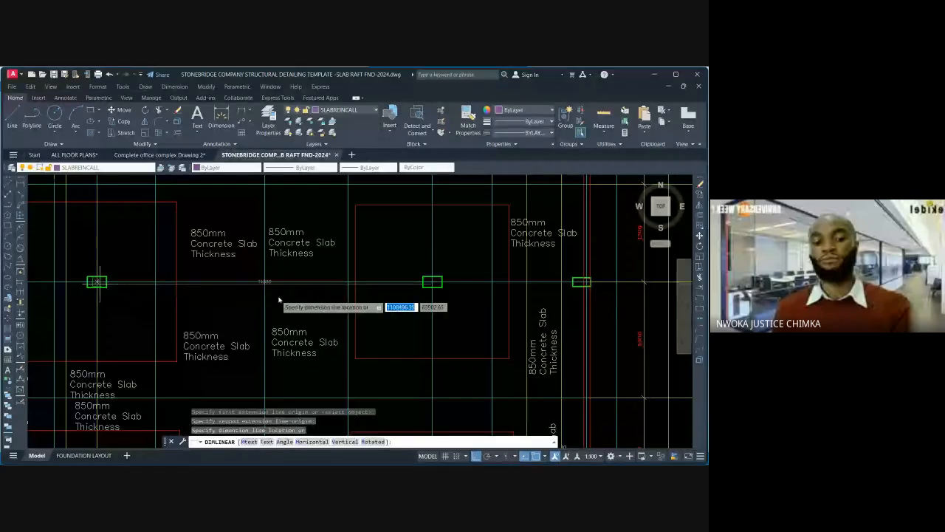
pyautogui.scroll(5, 279, 299)
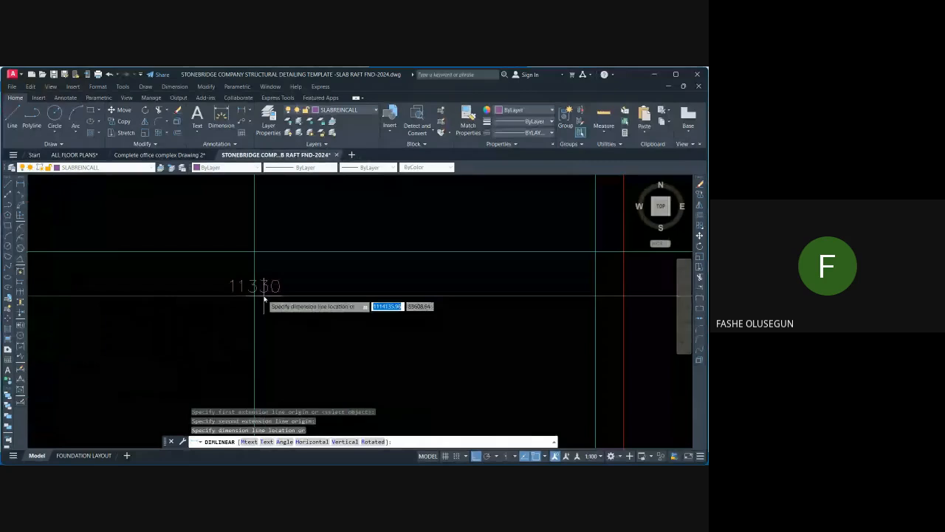
pyautogui.scroll(-2, 264, 299)
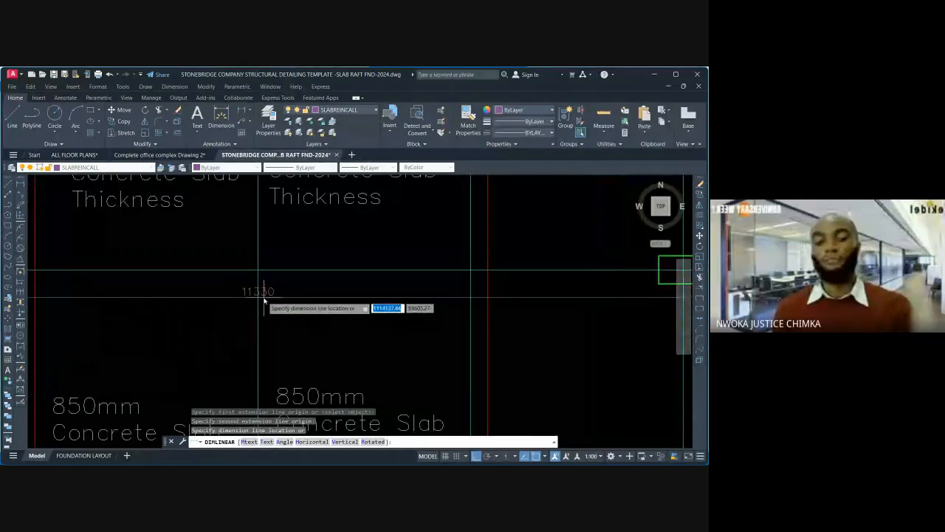
pyautogui.press('Escape')
pyautogui.scroll(-3, 392, 236)
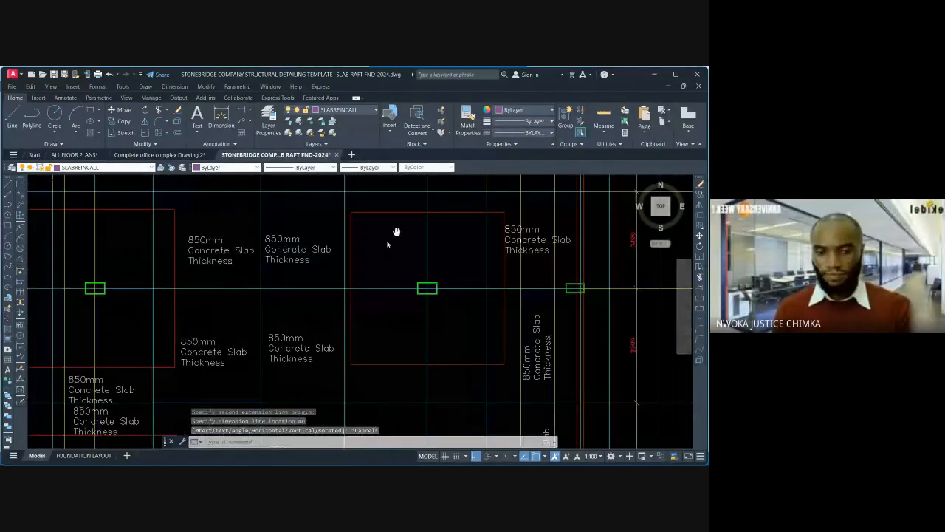
# On the 175 mm concrete slab thickness plan, add a linear dimension above Beam 15 from Beam 30's centreline to column C4.
pyautogui.scroll(-2, 396, 232)
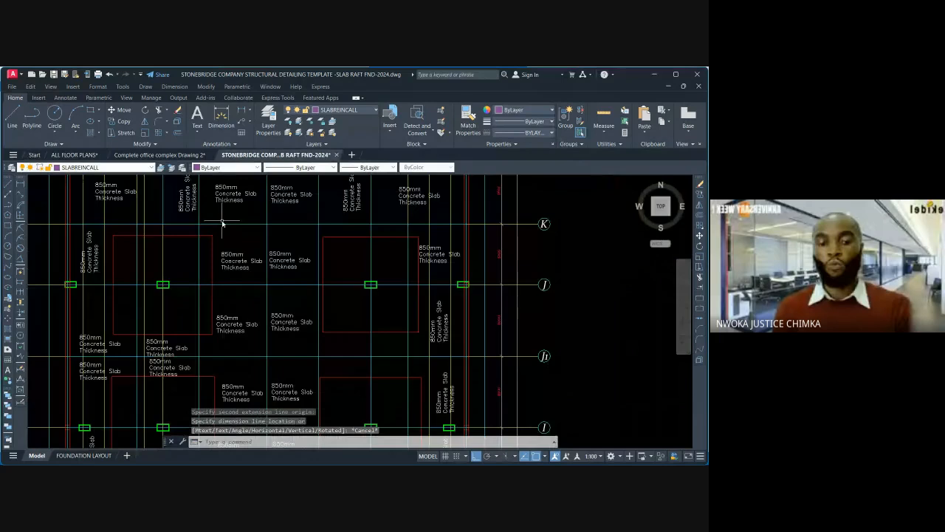
pyautogui.scroll(-8, 255, 292)
pyautogui.moveTo(665, 288); pyautogui.dragTo(369, 296, button='middle')
pyautogui.scroll(2, 471, 296)
pyautogui.scroll(5, 422, 261)
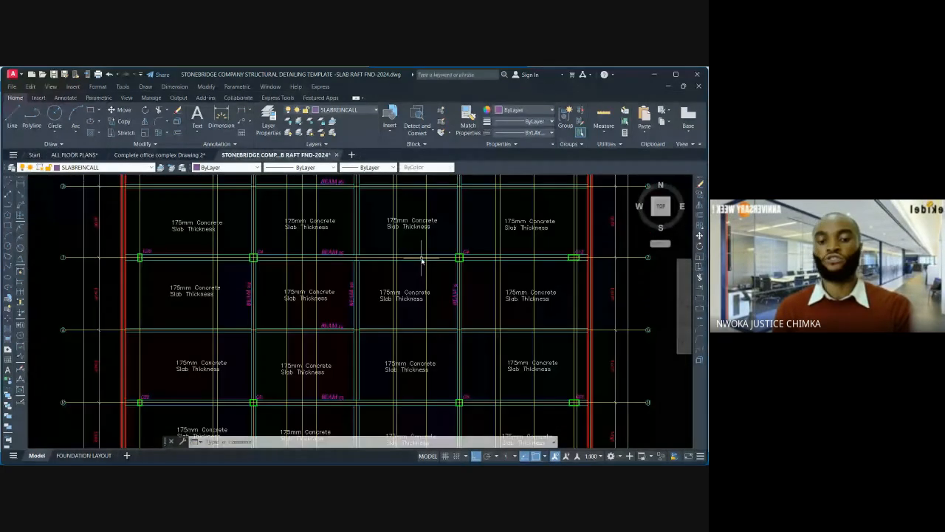
pyautogui.moveTo(422, 260); pyautogui.dragTo(372, 280, button='middle')
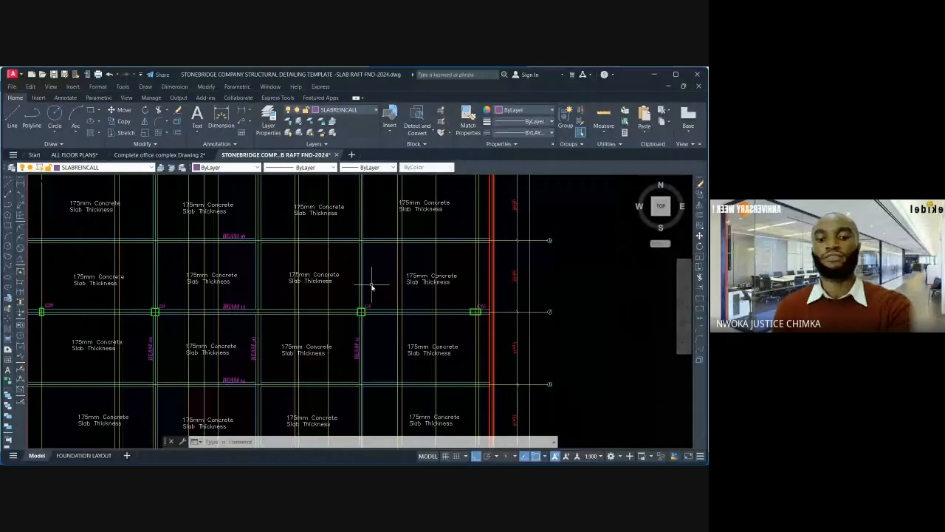
pyautogui.scroll(2, 372, 287)
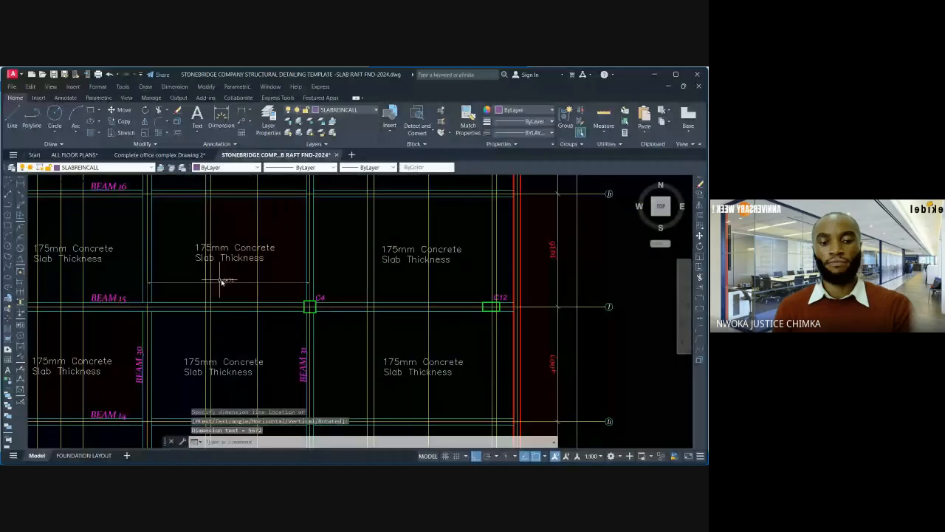
pyautogui.click(221, 280)
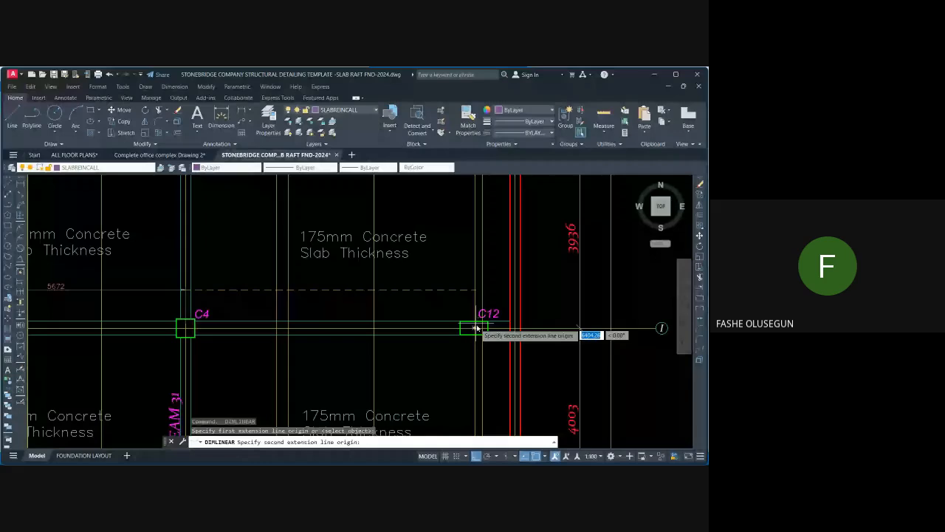
# Add a linear dimension from column C4 to column C12 along gridline I and examine the adjoining span dimension between Beam 30 and C4.
pyautogui.click(476, 328)
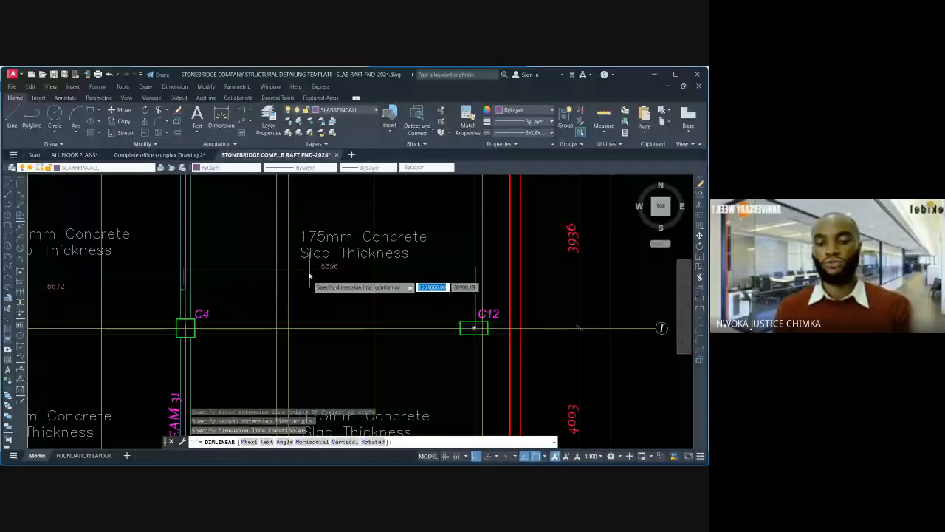
pyautogui.click(312, 291)
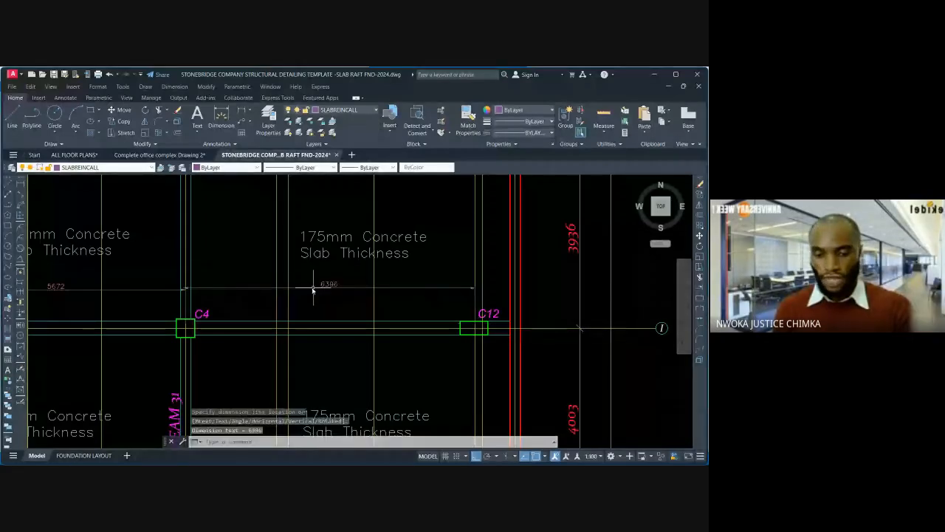
pyautogui.moveTo(84, 297); pyautogui.dragTo(324, 249, button='middle')
pyautogui.scroll(2, 323, 249)
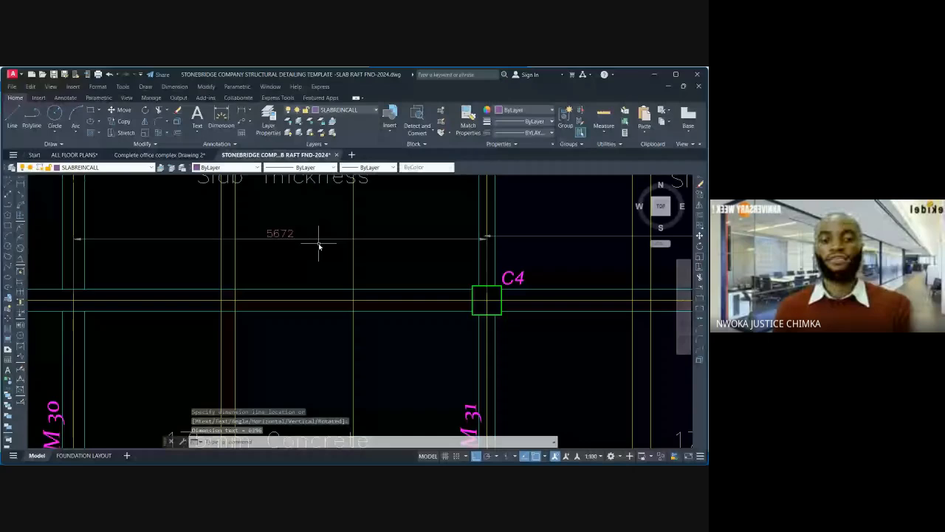
pyautogui.click(319, 242)
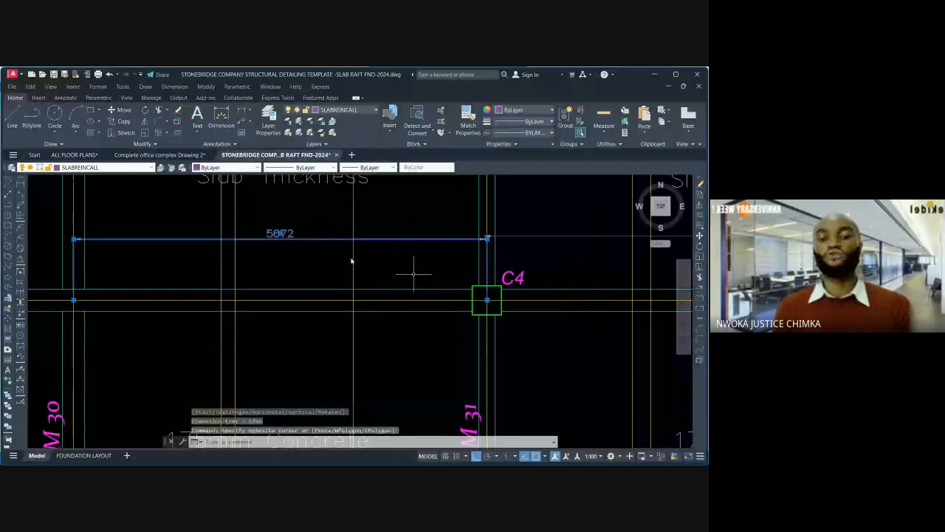
pyautogui.press('Escape')
# Copy the Beam 31 centreline through column C4 1500 mm towards Beam 30.
pyautogui.moveTo(490, 266); pyautogui.dragTo(446, 257, button='middle')
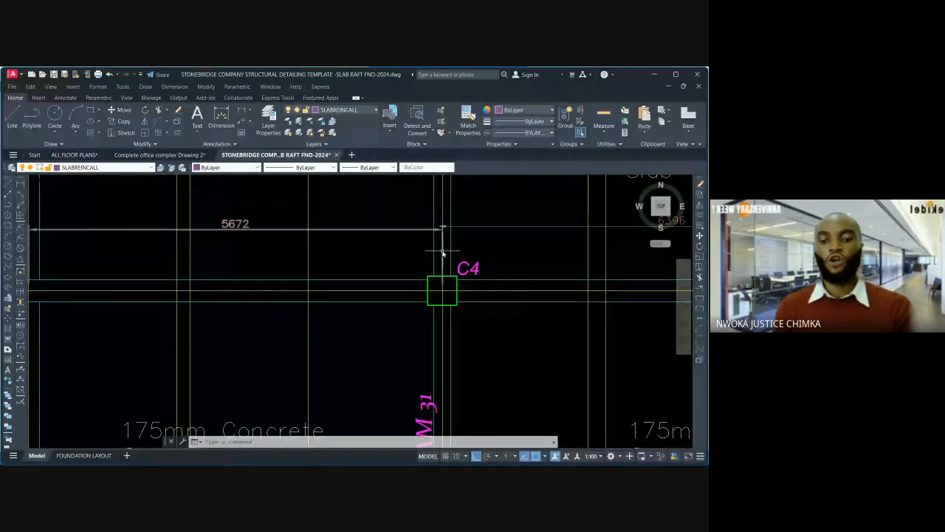
pyautogui.press('Escape')
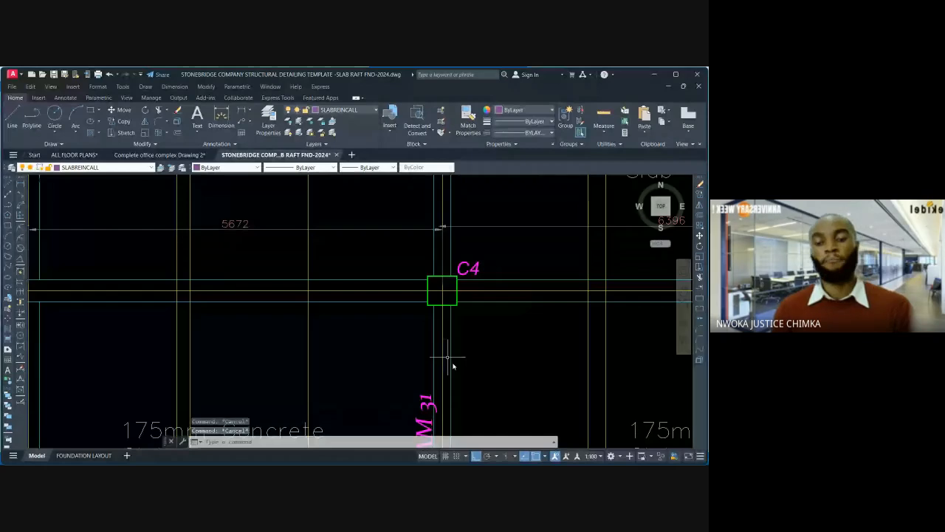
pyautogui.press('Escape')
pyautogui.write('co')
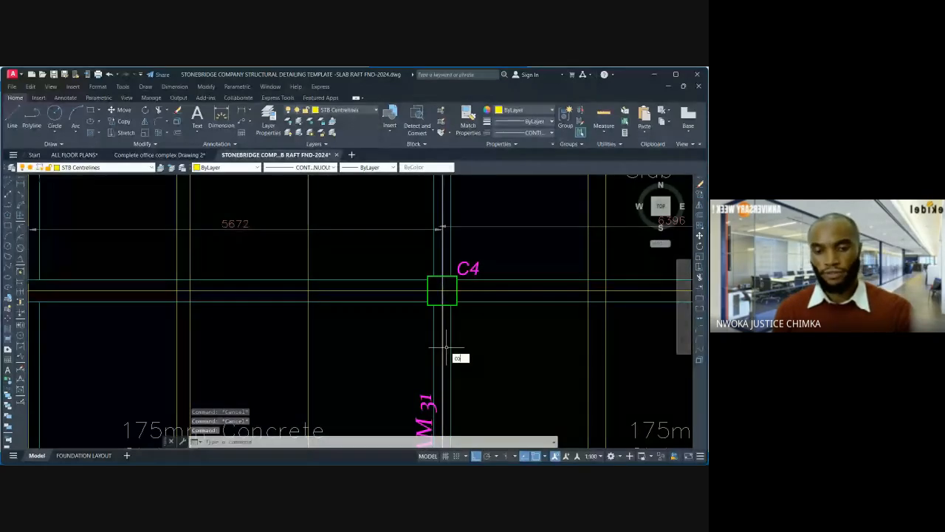
pyautogui.press('Return')
pyautogui.click(444, 349)
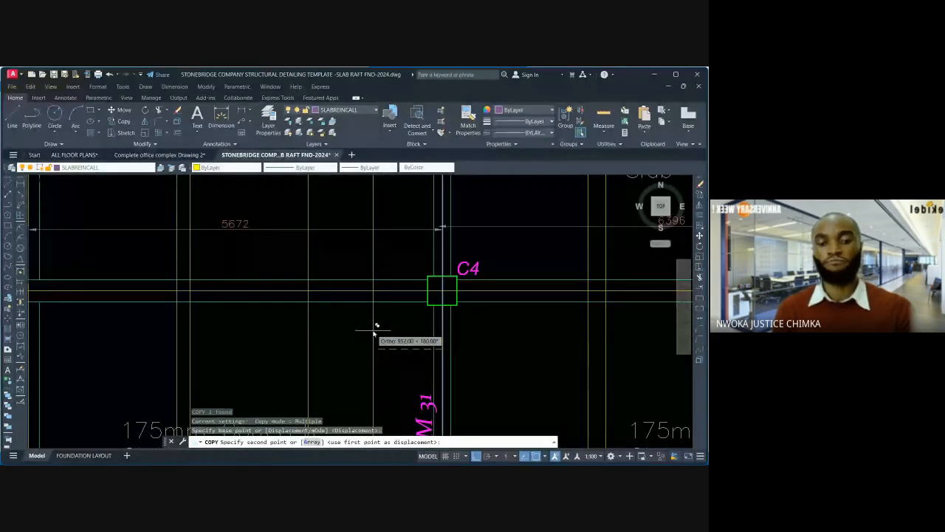
pyautogui.write('1500')
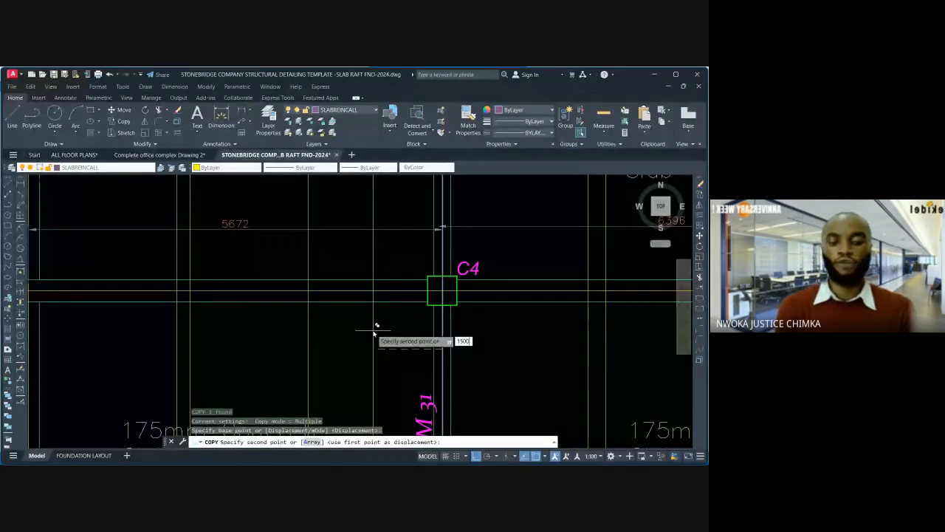
pyautogui.press('Return')
pyautogui.press('Escape')
# Set the colour of the copied centreline between Beam 30 and column C4 to red.
pyautogui.click(355, 331)
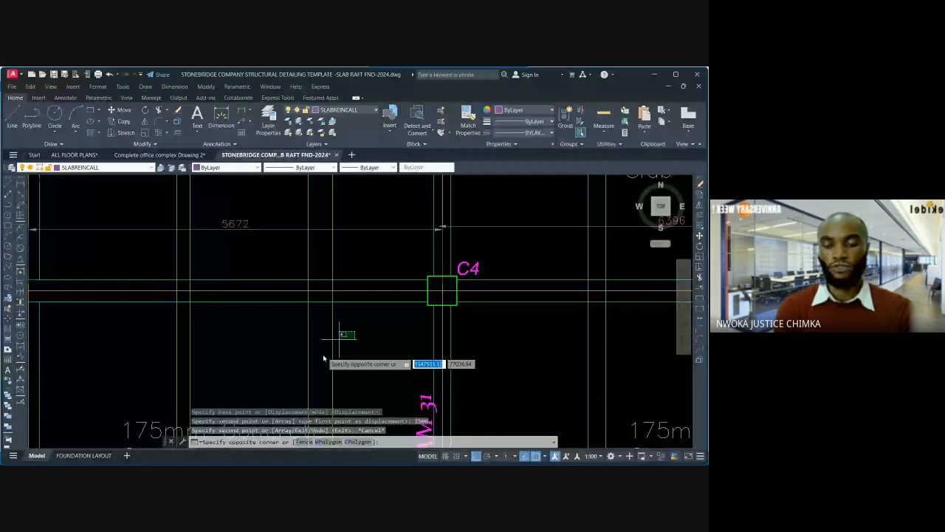
pyautogui.click(323, 358)
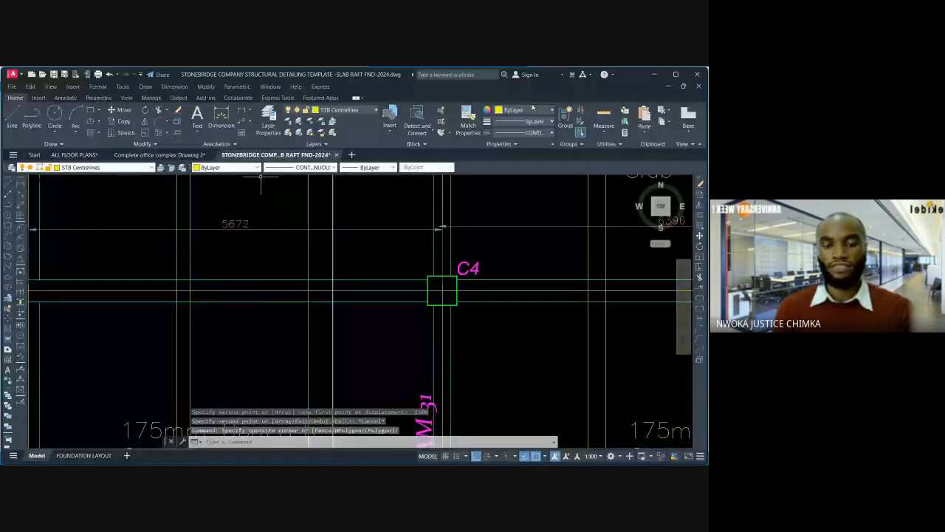
pyautogui.click(532, 109)
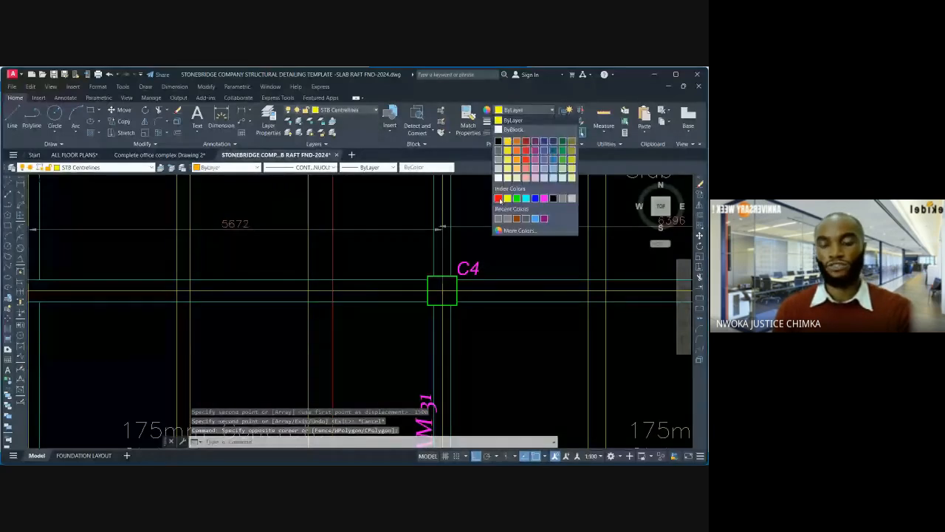
pyautogui.click(499, 198)
pyautogui.press('Escape')
# Offset the Beam 31 centreline through column C4 by 1700 mm towards column C12.
pyautogui.moveTo(394, 291)
pyautogui.mouseDown(button='middle')
pyautogui.moveTo(352, 310)
pyautogui.moveTo(244, 324)
pyautogui.mouseUp(button='middle')
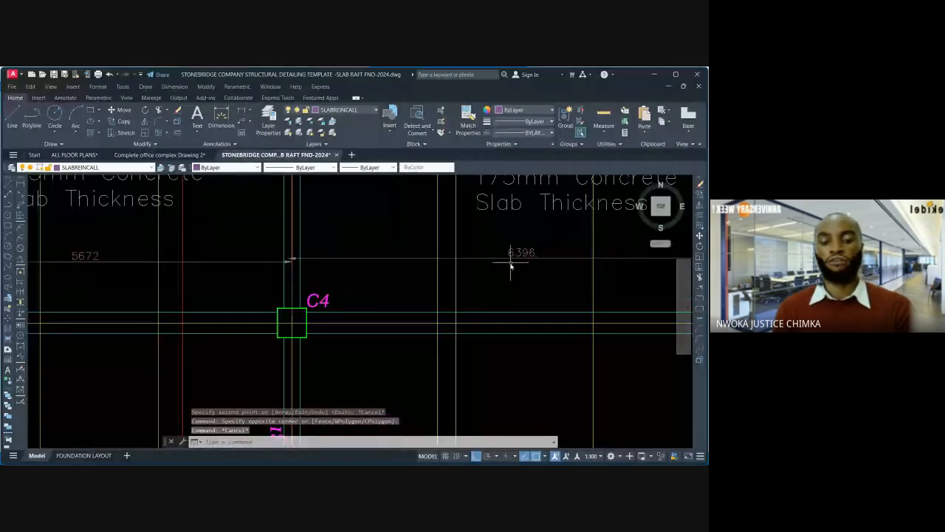
pyautogui.moveTo(516, 252); pyautogui.dragTo(510, 249, button='middle')
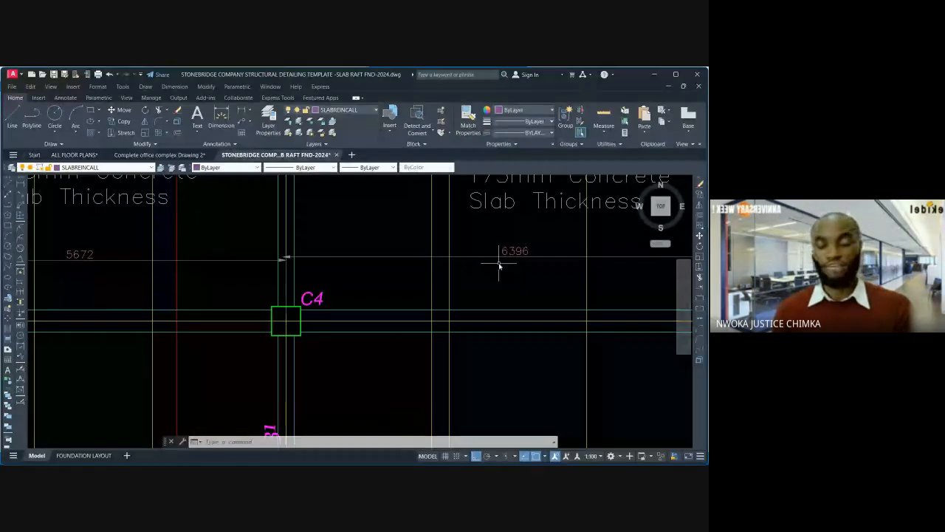
pyautogui.write('o')
pyautogui.press('Return')
pyautogui.write('17')
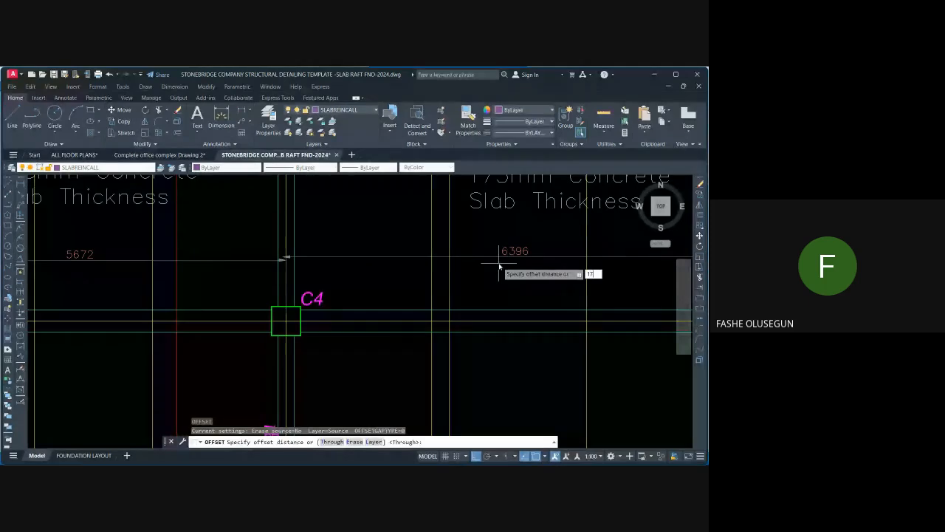
pyautogui.write('00')
pyautogui.press('Return')
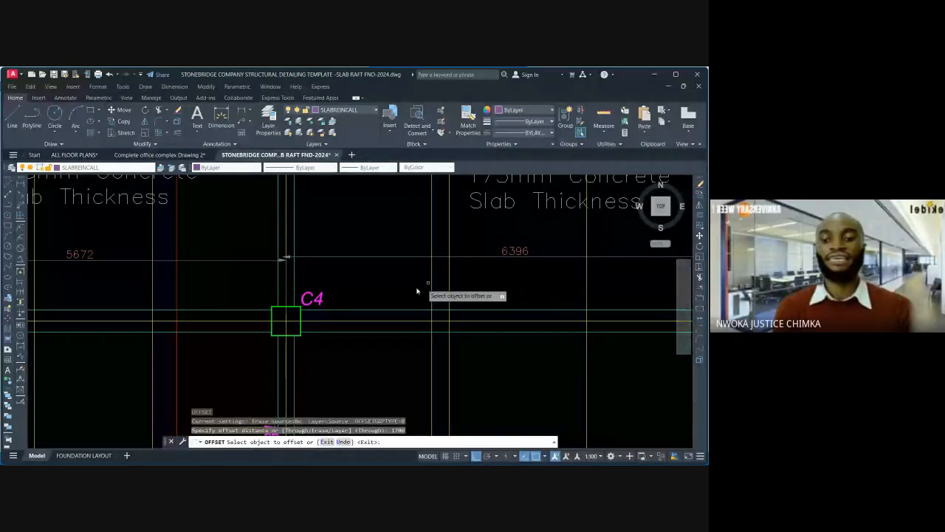
pyautogui.click(288, 364)
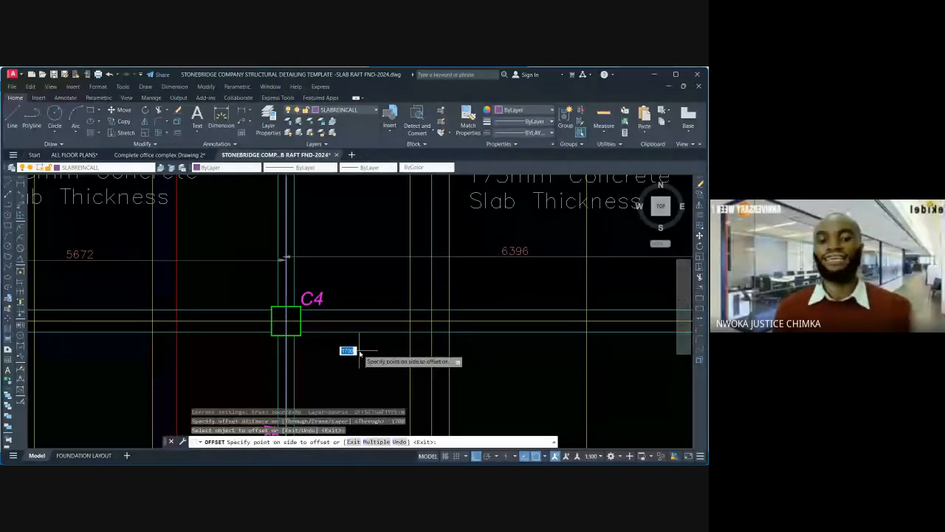
pyautogui.click(399, 367)
pyautogui.press('Escape')
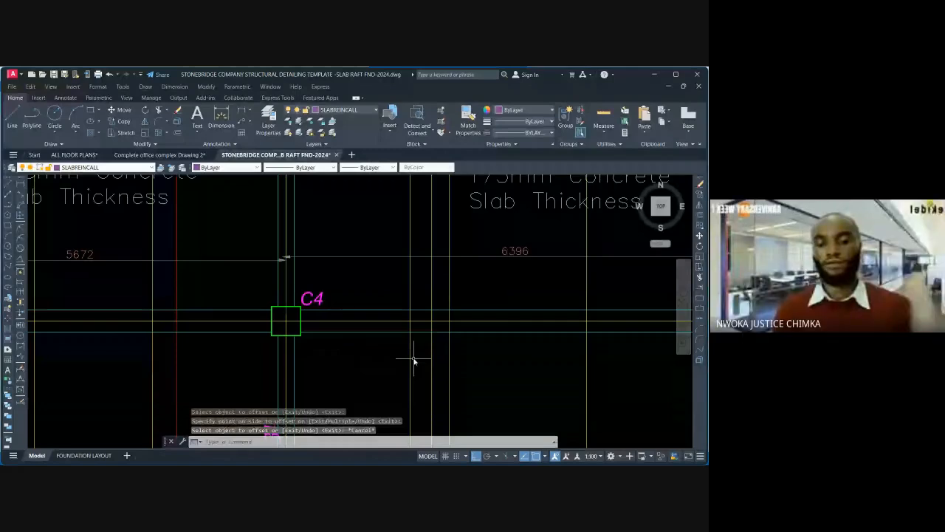
# Match the red line's properties onto the offset centreline between columns C4 and C12.
pyautogui.write('ma')
pyautogui.press('Return')
pyautogui.click(176, 358)
pyautogui.click(421, 362)
pyautogui.click(401, 347)
pyautogui.press('Escape')
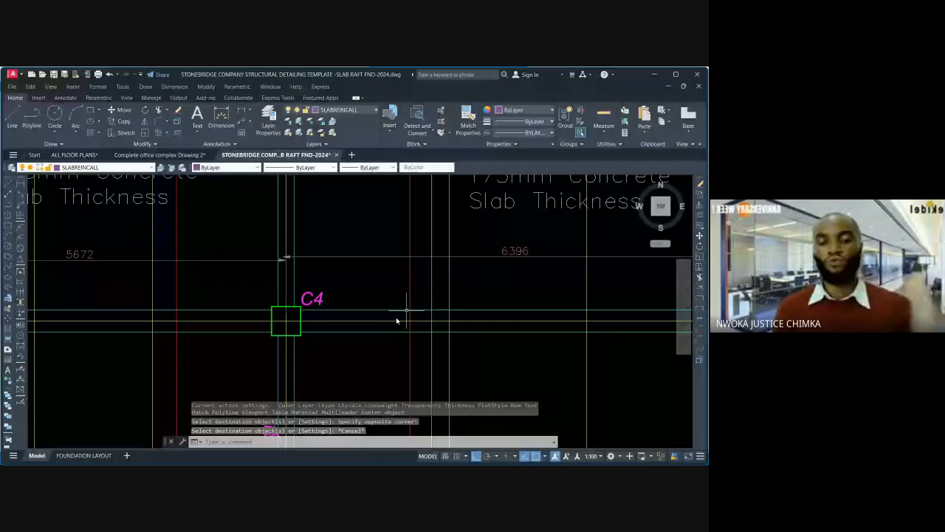
# Delete the two red lines and the two linear dimensions on either side of column C4.
pyautogui.click(187, 289)
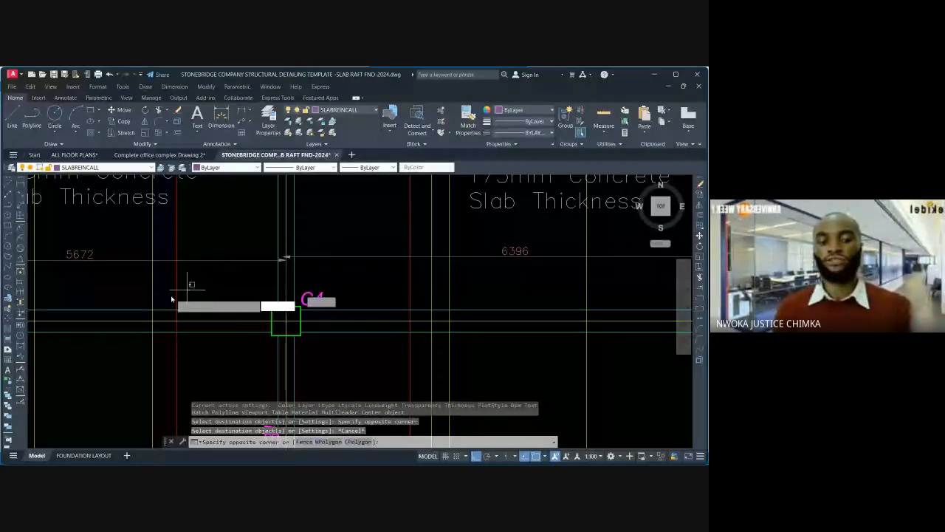
pyautogui.click(171, 299)
pyautogui.click(418, 287)
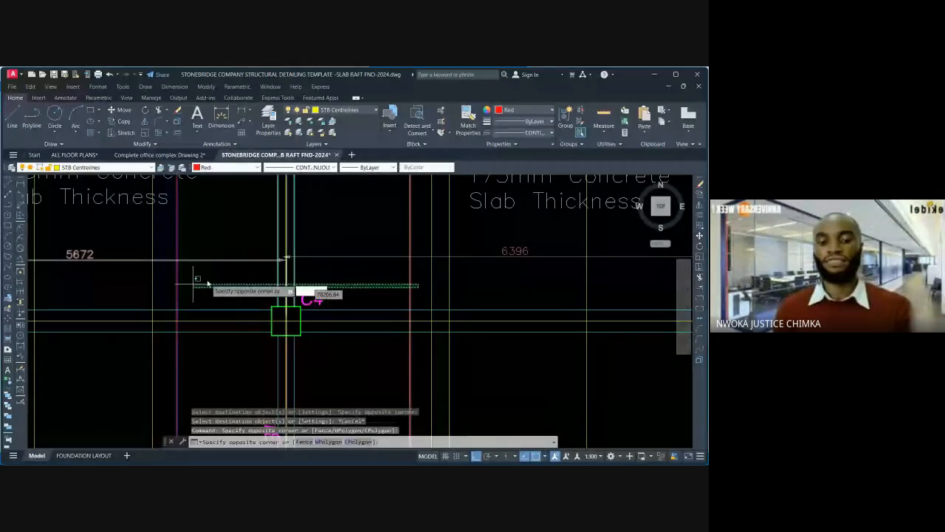
pyautogui.press('Escape')
pyautogui.scroll(-3, 336, 347)
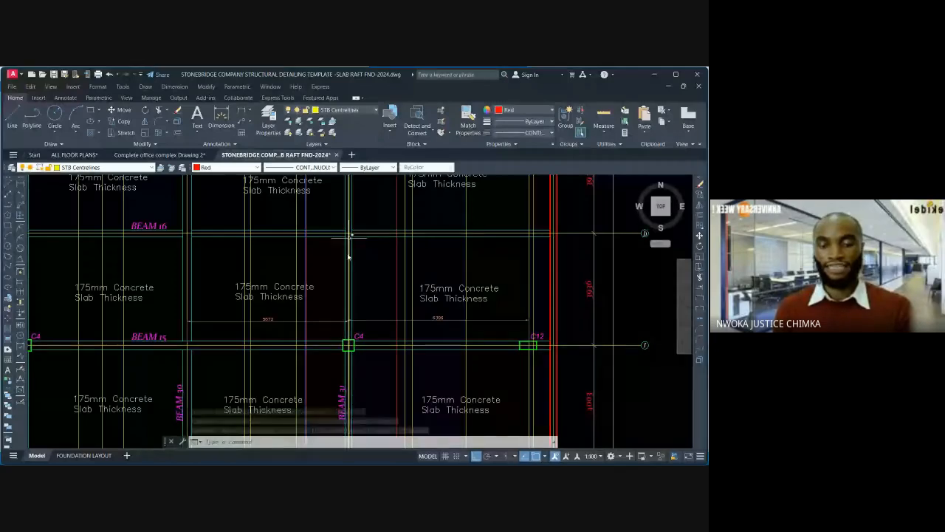
pyautogui.scroll(-5, 354, 262)
pyautogui.scroll(6, 415, 285)
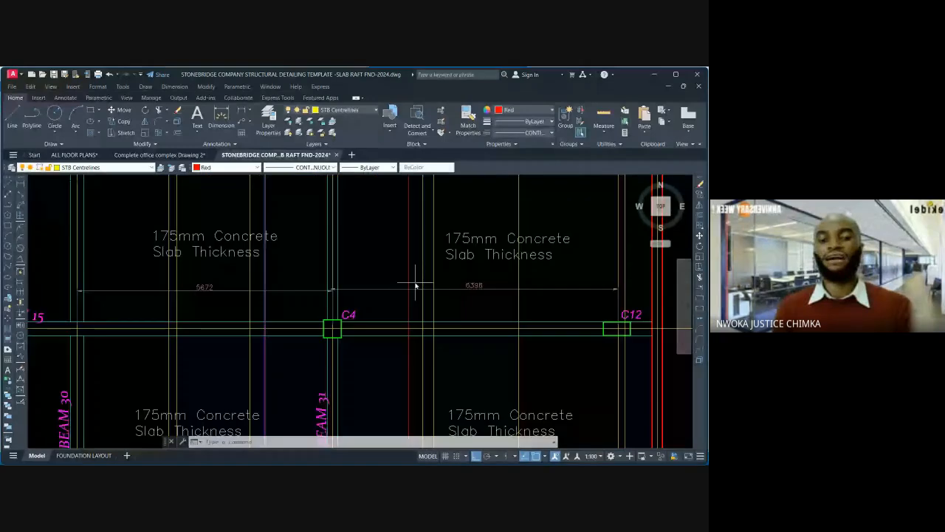
pyautogui.moveTo(415, 285); pyautogui.dragTo(315, 278)
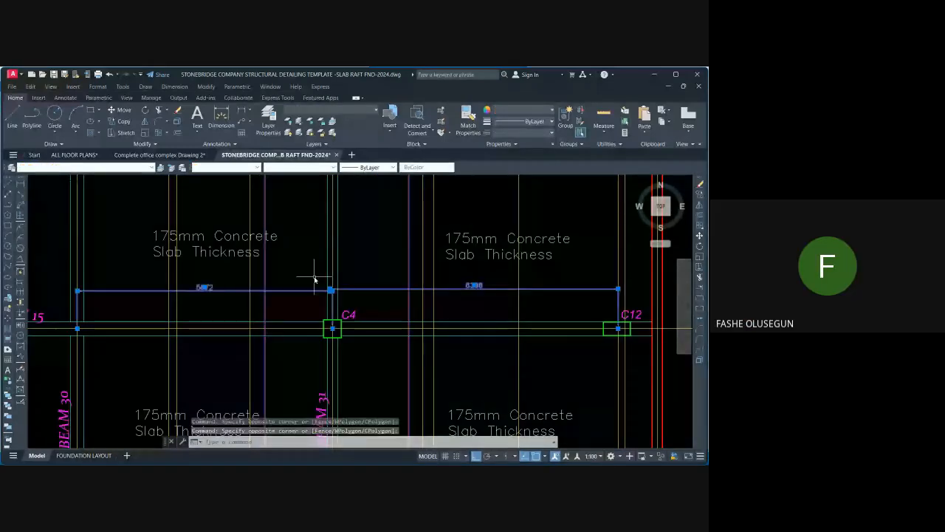
pyautogui.press('Delete')
pyautogui.scroll(-5, 414, 273)
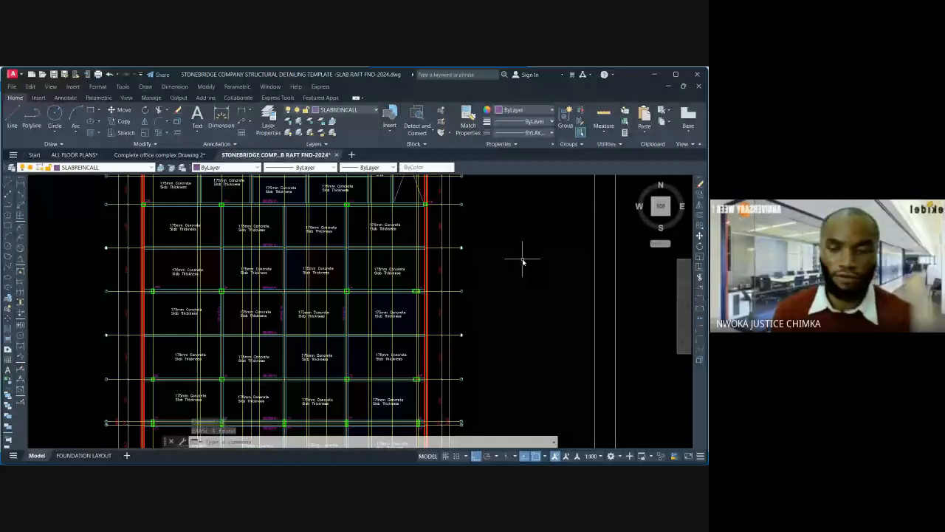
# Switch to ProtaStructure, show the Storey 0 plan and open the Column Punching Check.
pyautogui.click(653, 74)
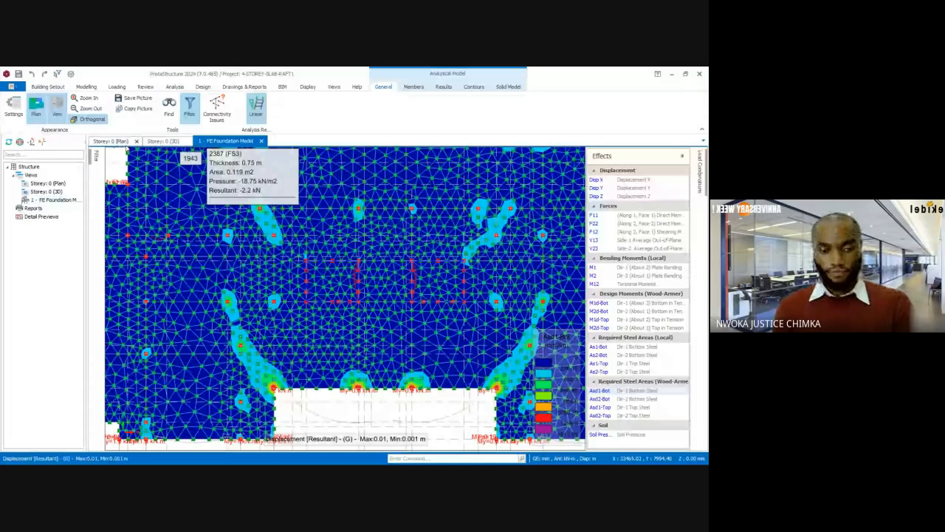
pyautogui.click(118, 141)
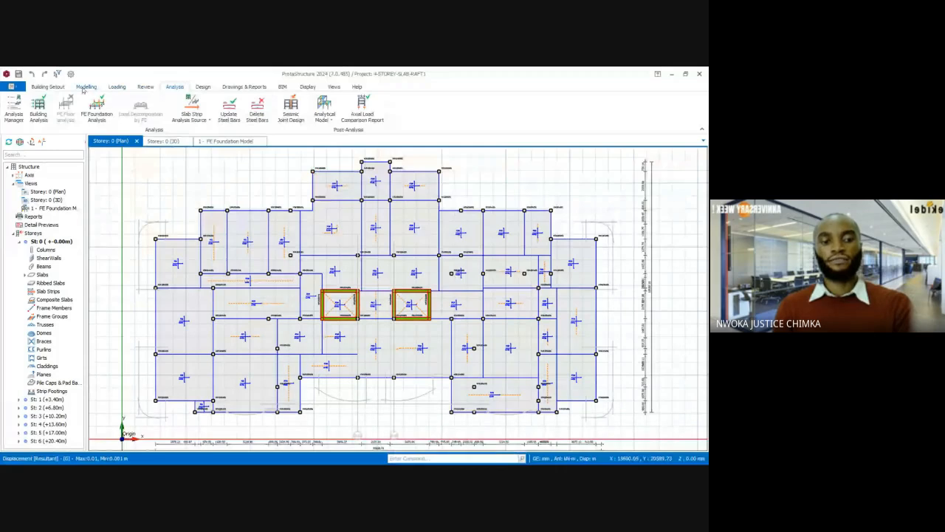
pyautogui.click(201, 88)
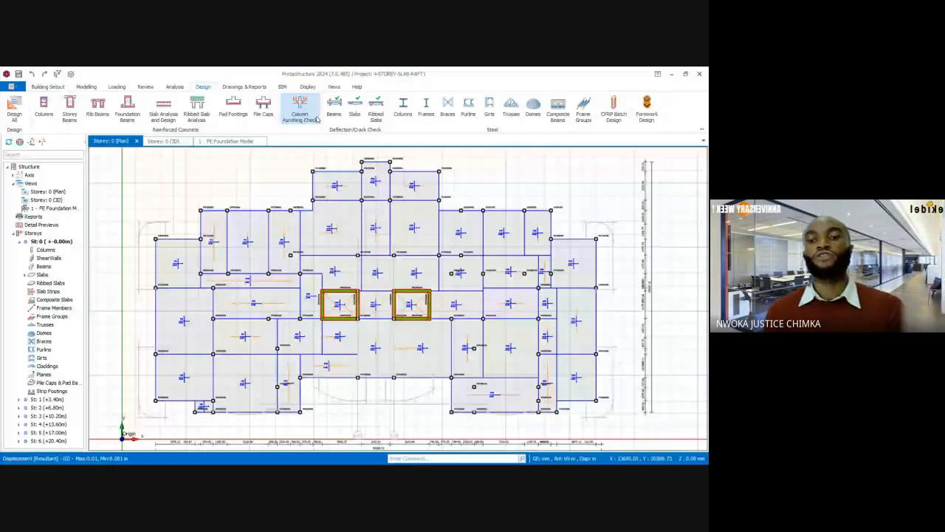
pyautogui.click(317, 118)
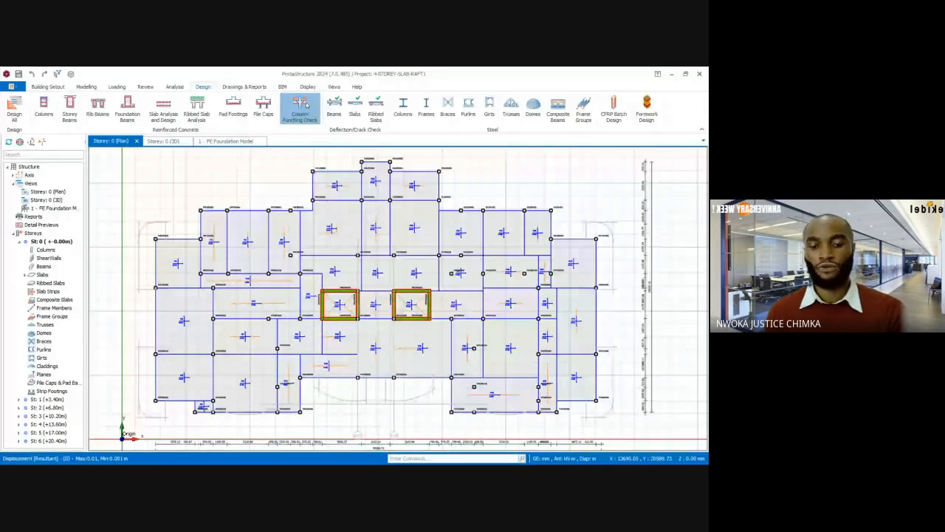
pyautogui.click(306, 104)
# Check the Google Meet participant list and the rebar notes, return to ProtaStructure, and close the column punching check.
pyautogui.moveTo(336, 456)
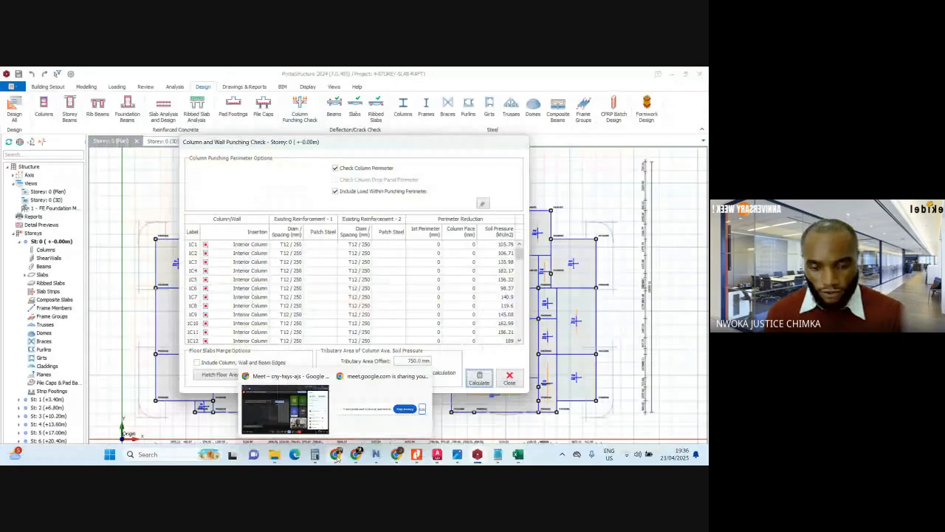
pyautogui.click(285, 406)
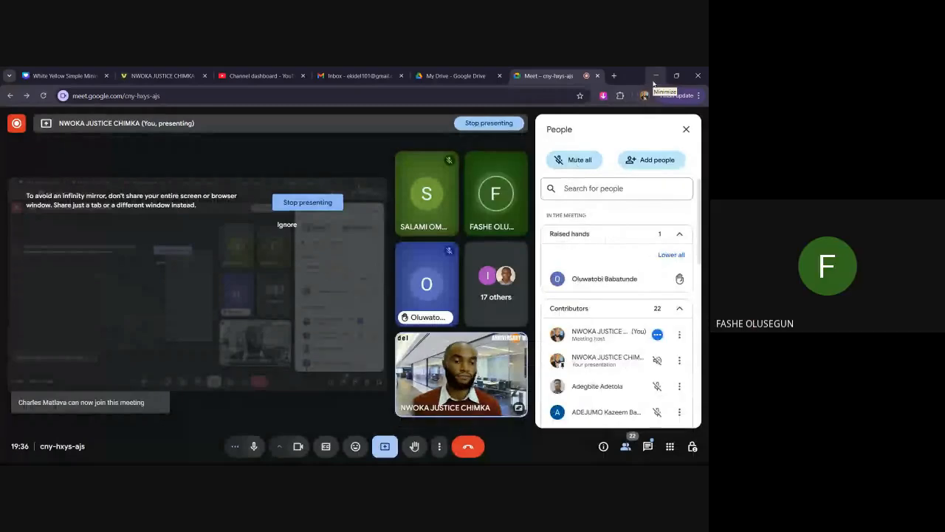
pyautogui.click(654, 78)
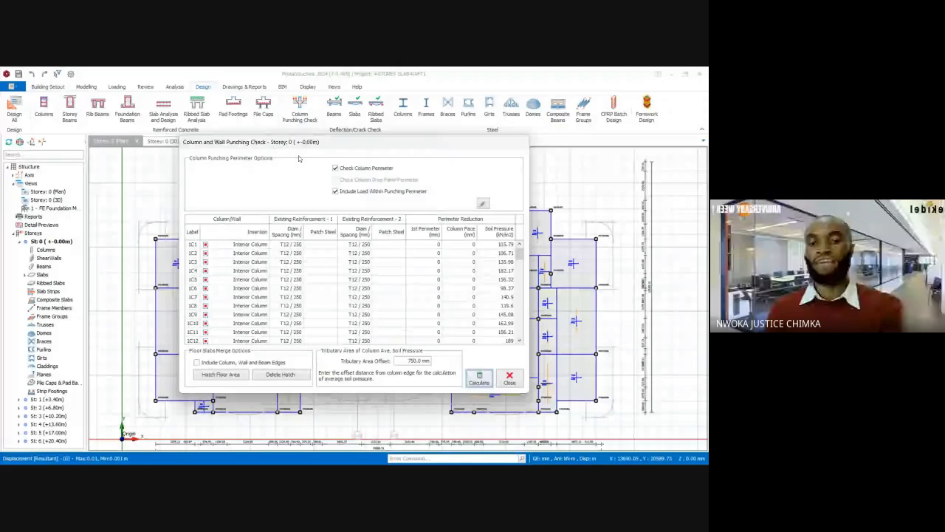
pyautogui.hotkey('alt', 'Tab')
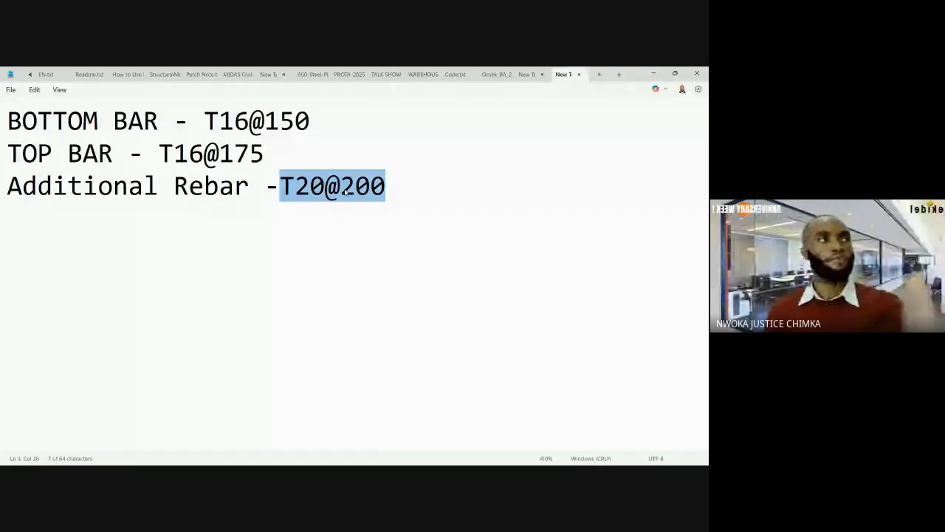
pyautogui.click(655, 74)
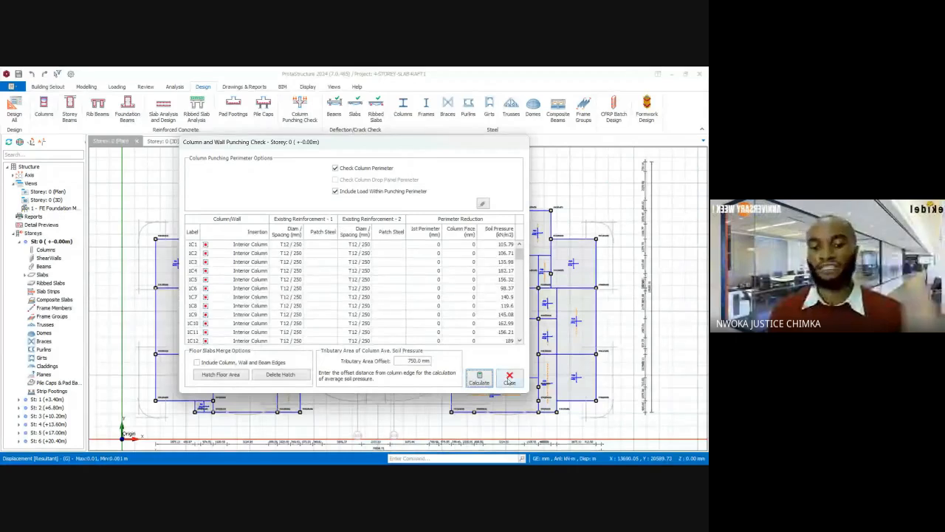
pyautogui.click(509, 379)
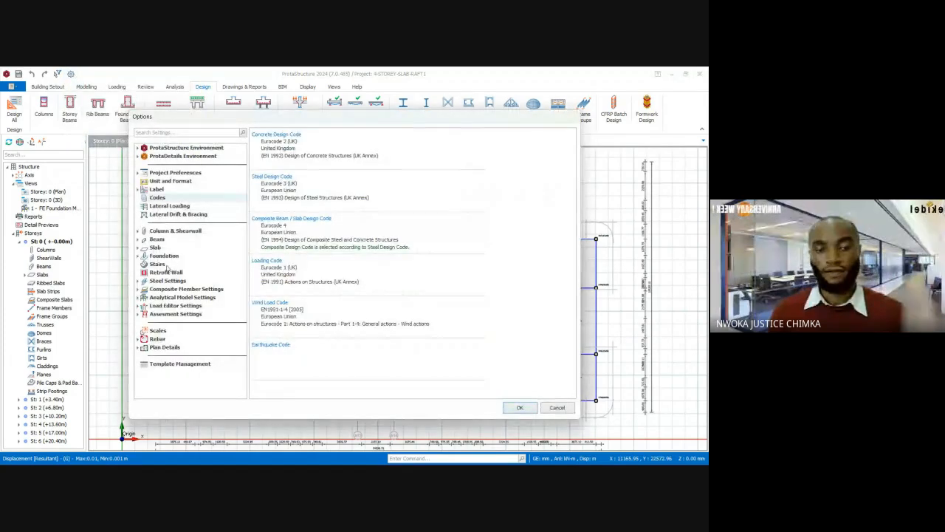
# Set the foundation's minimum and distribution steel bar sizes to T20 and apply the options.
pyautogui.click(166, 257)
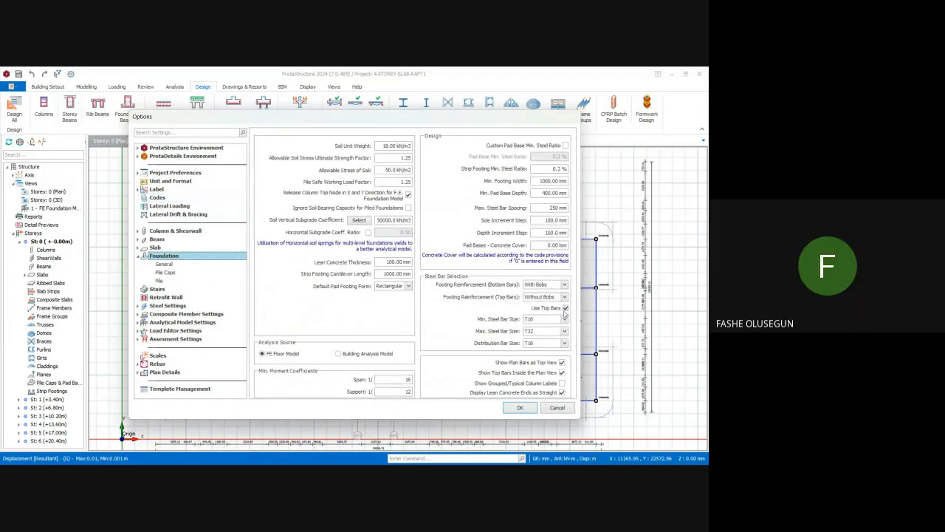
pyautogui.click(564, 319)
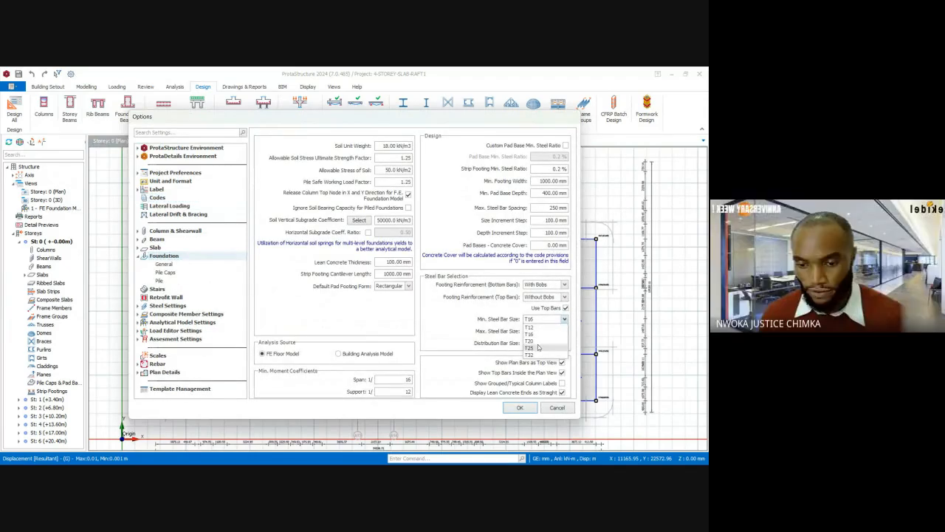
pyautogui.click(538, 340)
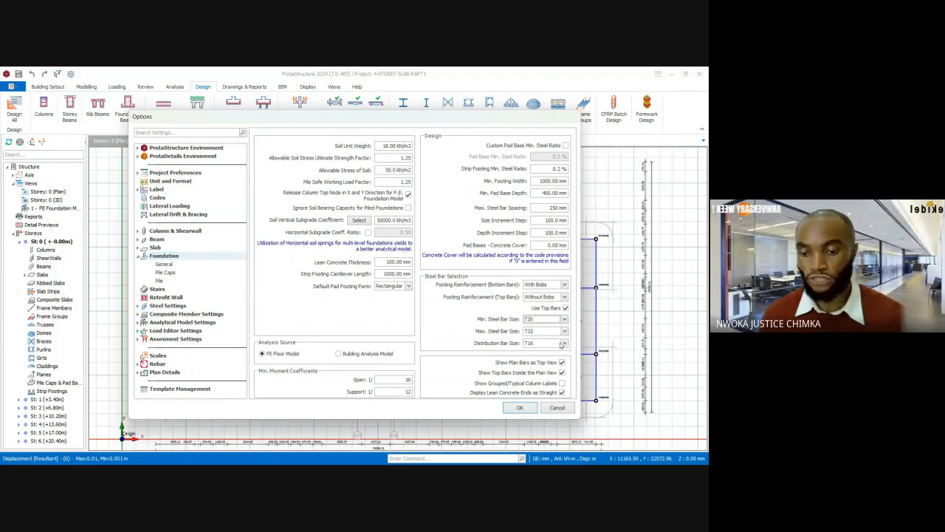
pyautogui.click(564, 343)
pyautogui.click(534, 365)
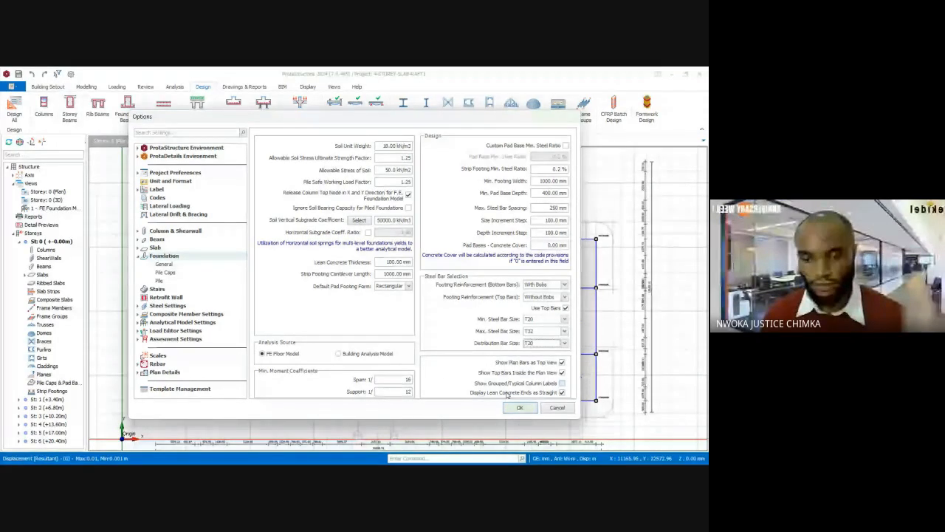
pyautogui.hotkey('alt', 'Tab')
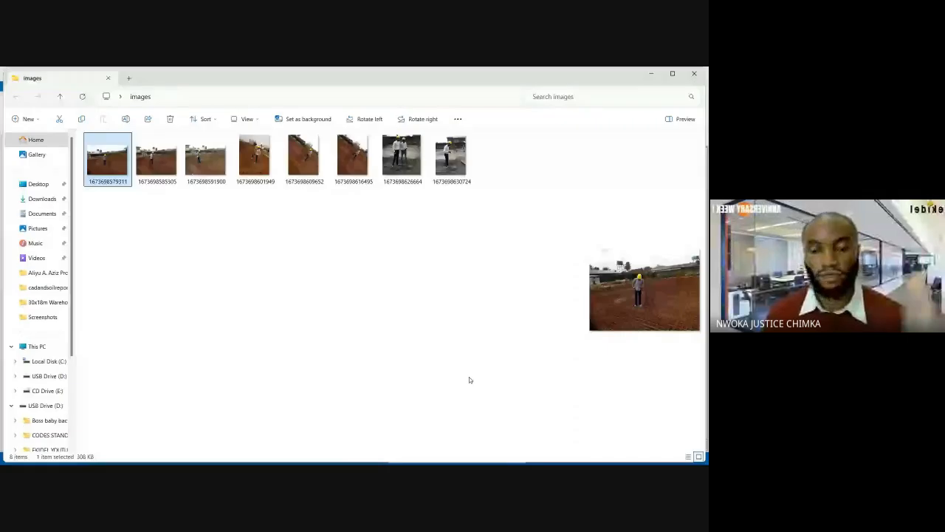
pyautogui.hotkey('alt', 'Tab')
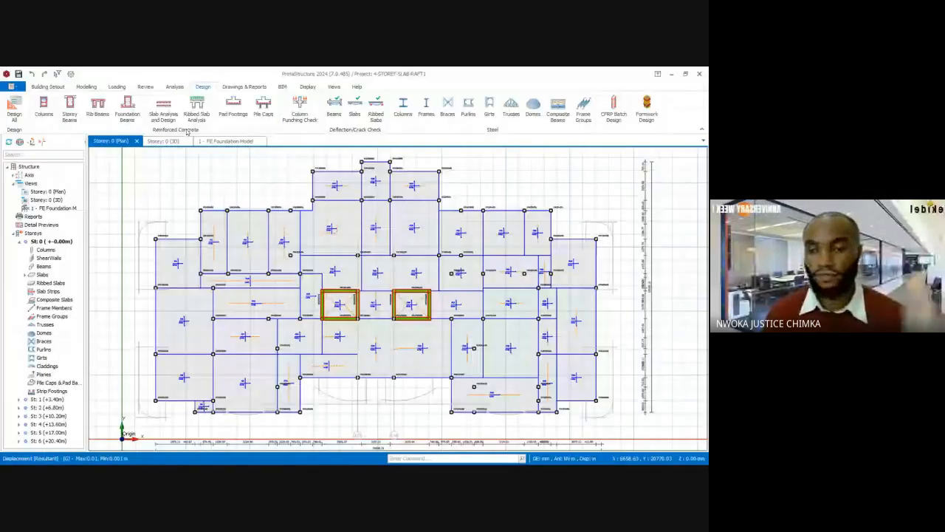
# Consult the rebar notes and set the maximum bar spacing to 200 mm in the slab rebar options.
pyautogui.click(71, 75)
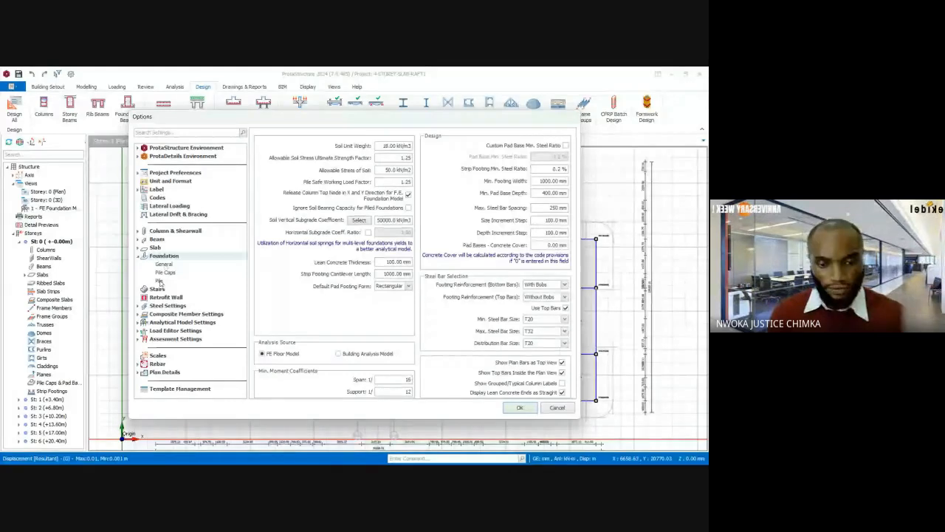
pyautogui.click(160, 255)
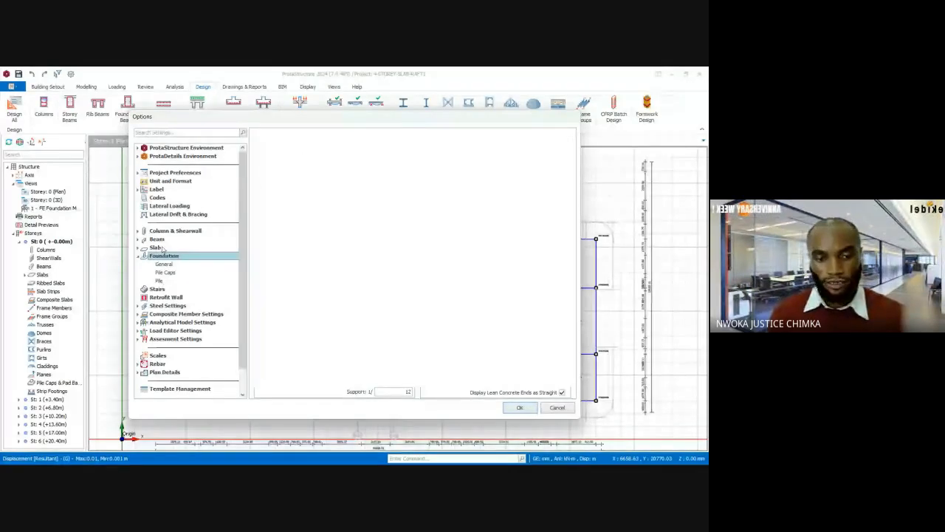
pyautogui.click(157, 248)
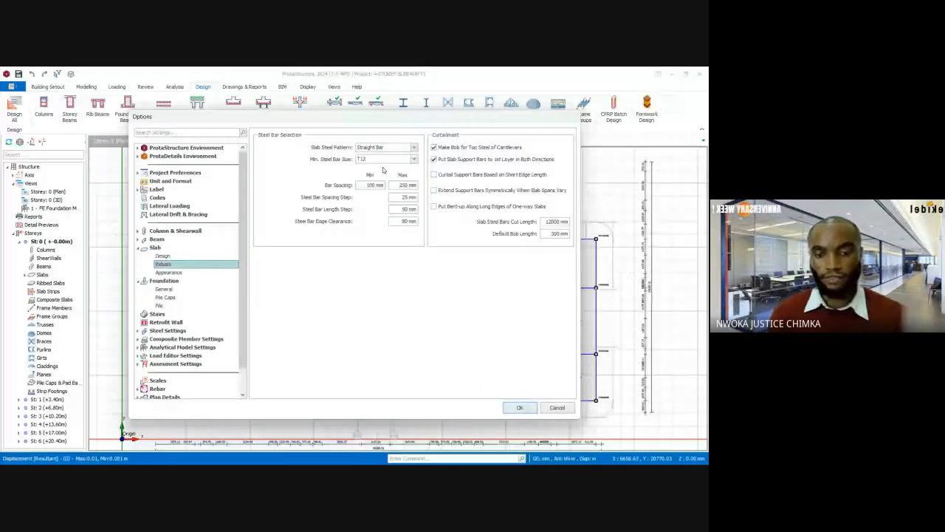
pyautogui.click(396, 184)
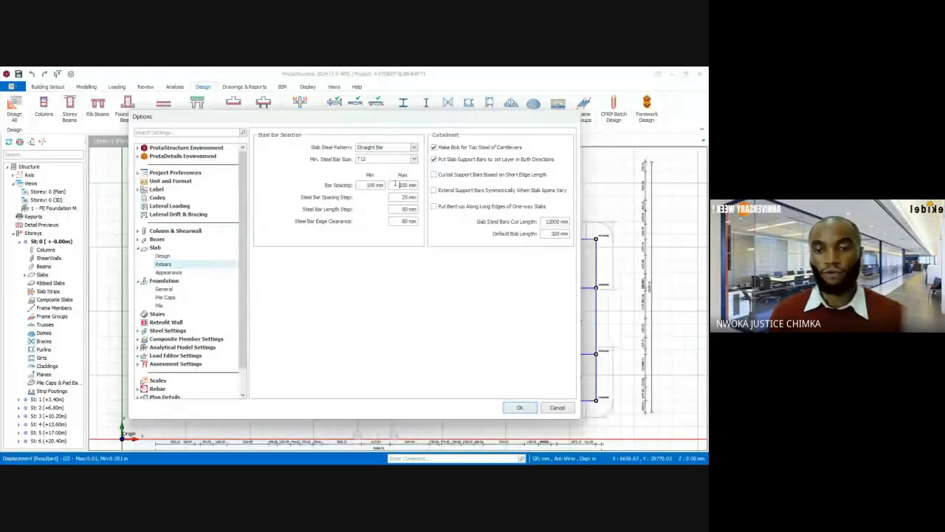
pyautogui.doubleClick(397, 185)
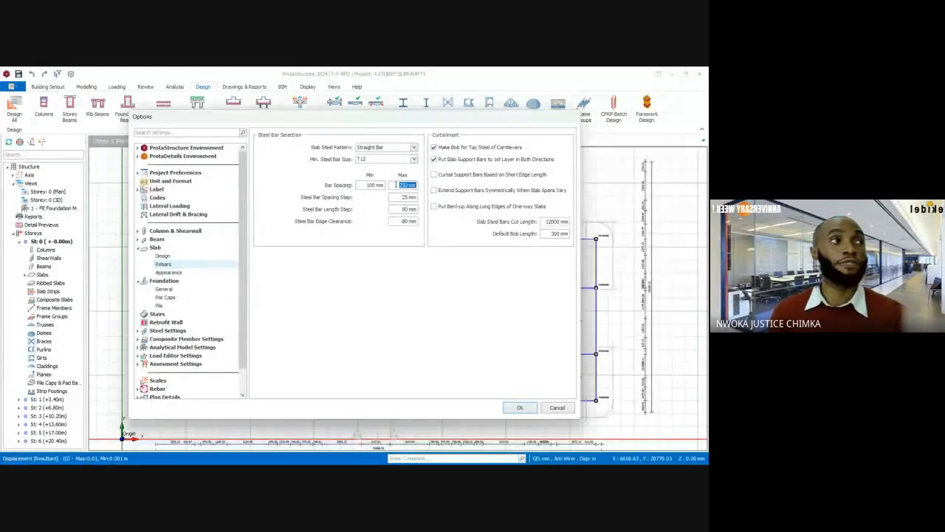
pyautogui.click(499, 453)
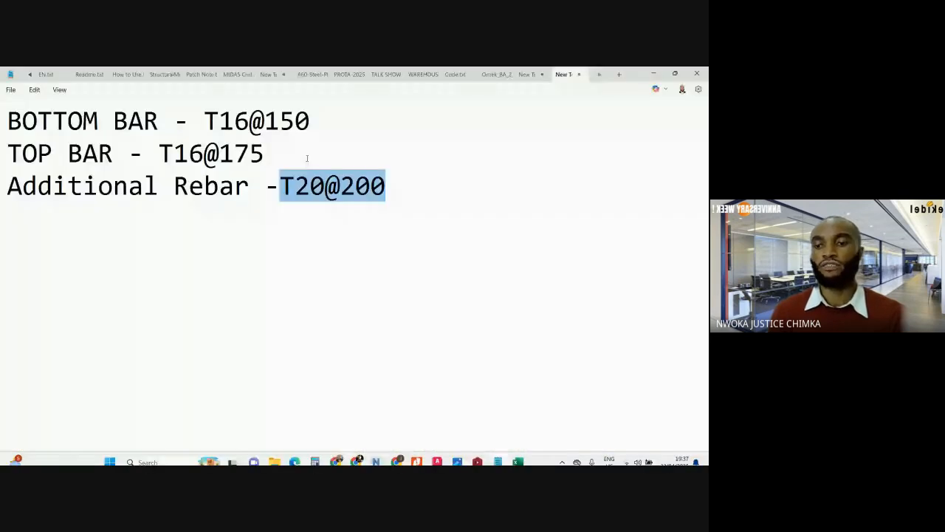
pyautogui.hotkey('alt', 'Tab')
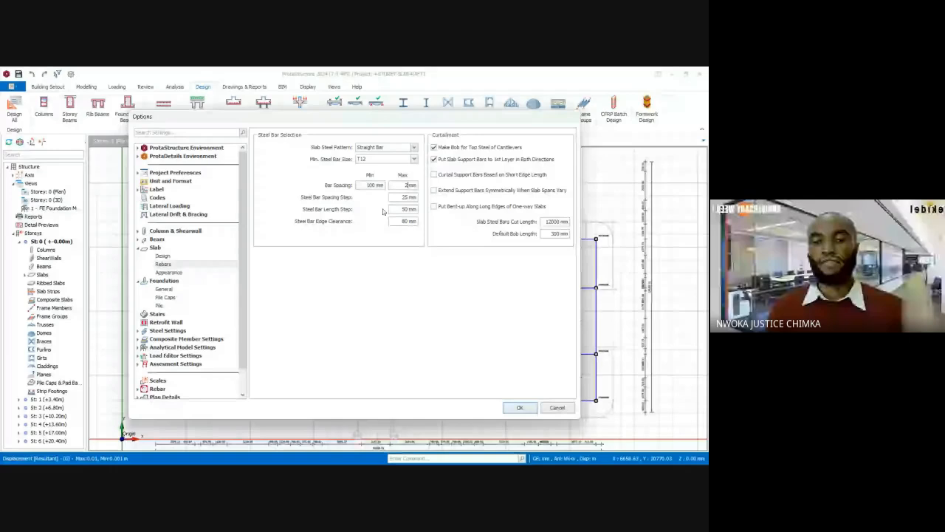
pyautogui.write('00')
# Set the slab's minimum steel bar size to T20 and its minimum bar spacing to 125 mm.
pyautogui.click(406, 160)
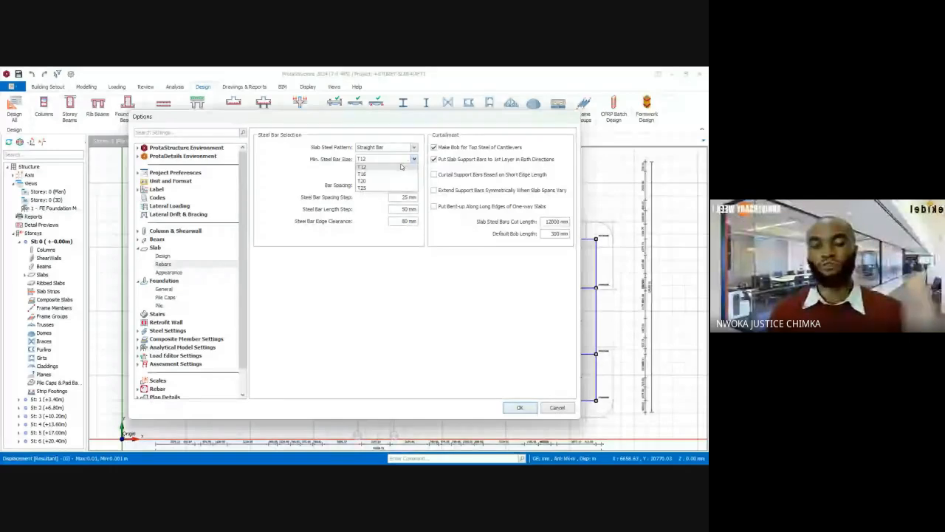
pyautogui.click(362, 180)
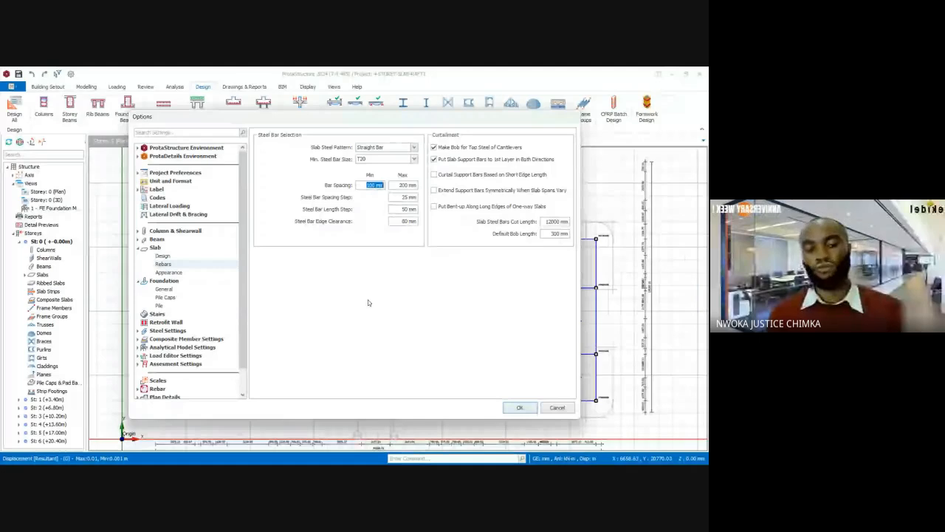
pyautogui.click(378, 188)
pyautogui.press('BackSpace')
pyautogui.press('BackSpace')
pyautogui.write('25')
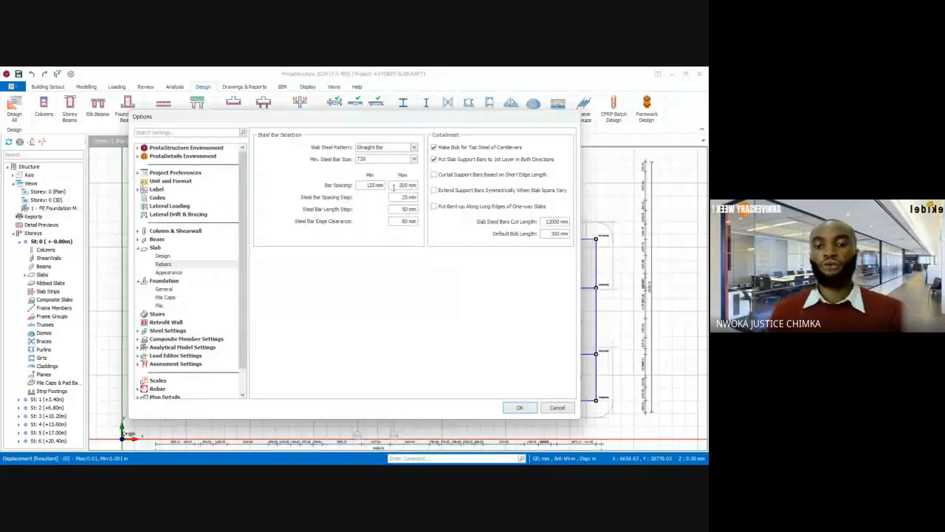
# Apply the slab rebar options and save the project.
pyautogui.click(394, 187)
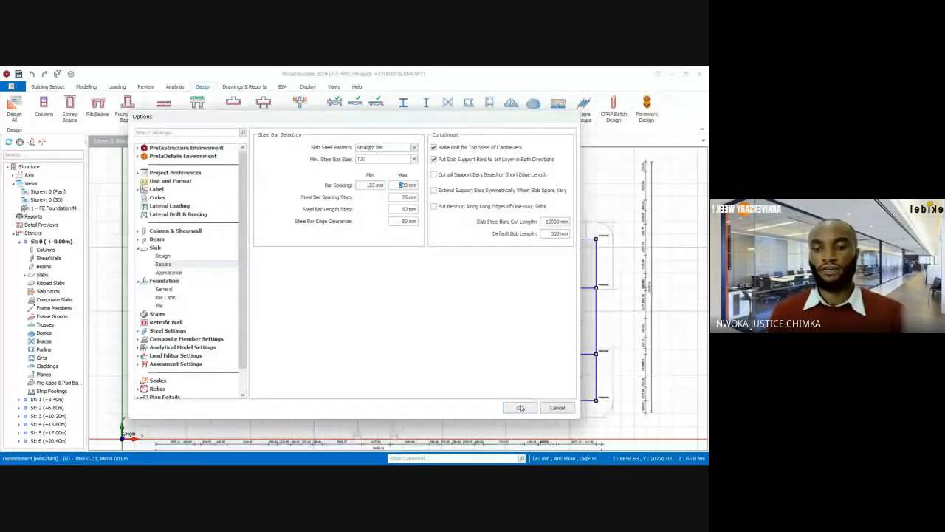
pyautogui.click(521, 409)
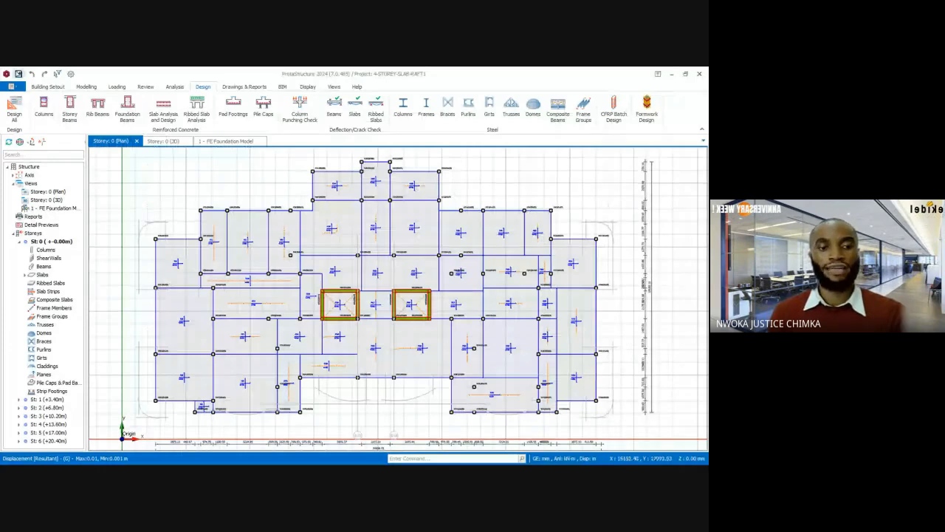
pyautogui.click(19, 74)
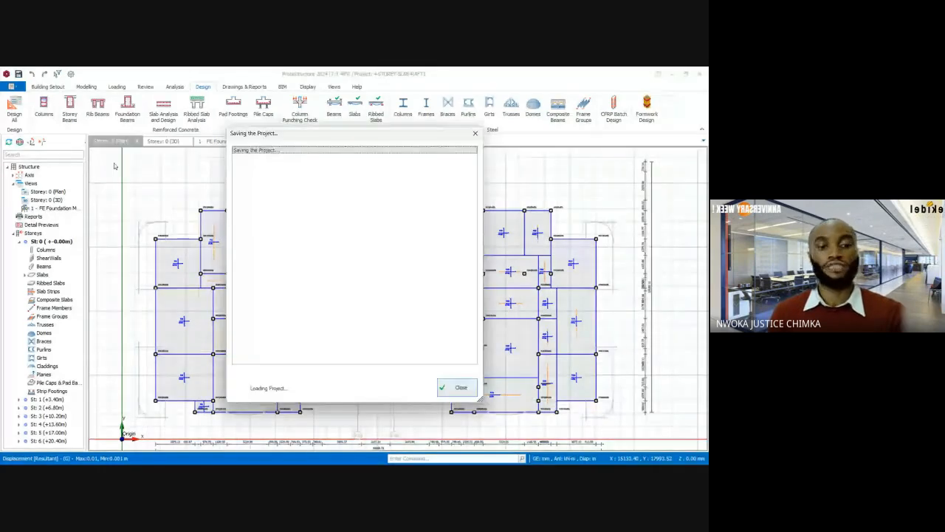
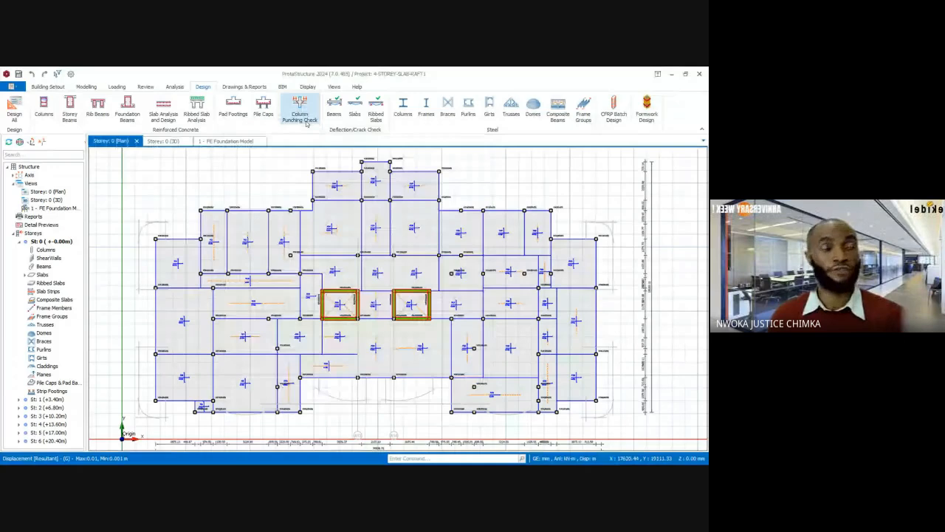
# Switch to Google Meet, admit the waiting participant to the call, and return to ProtaStructure.
pyautogui.moveTo(334, 461)
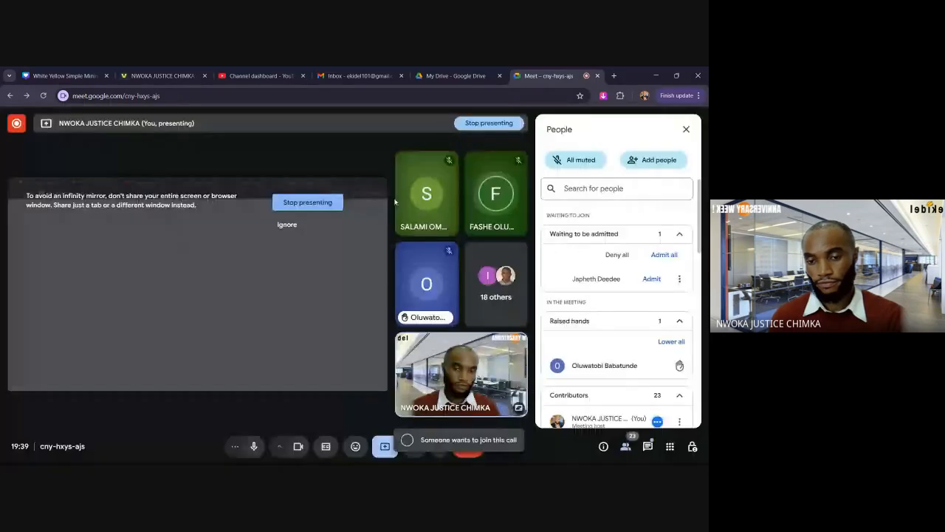
pyautogui.click(650, 280)
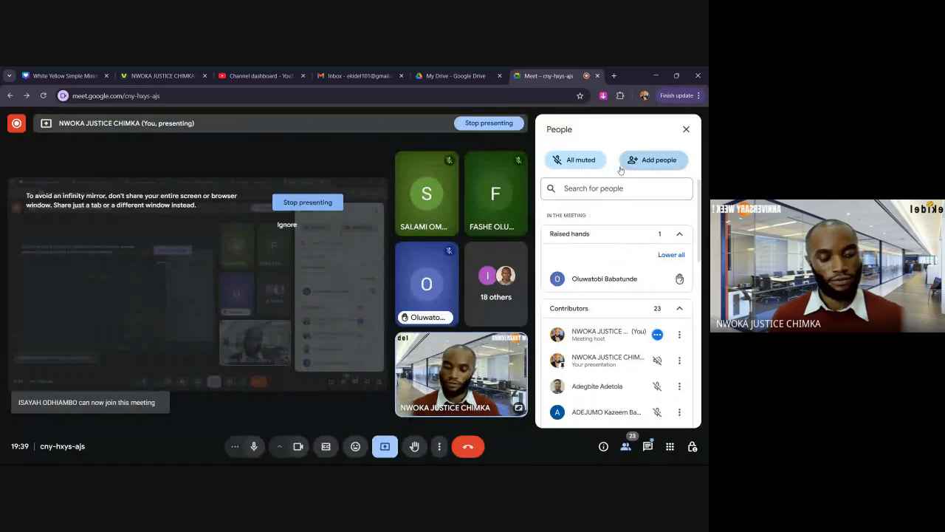
pyautogui.click(654, 77)
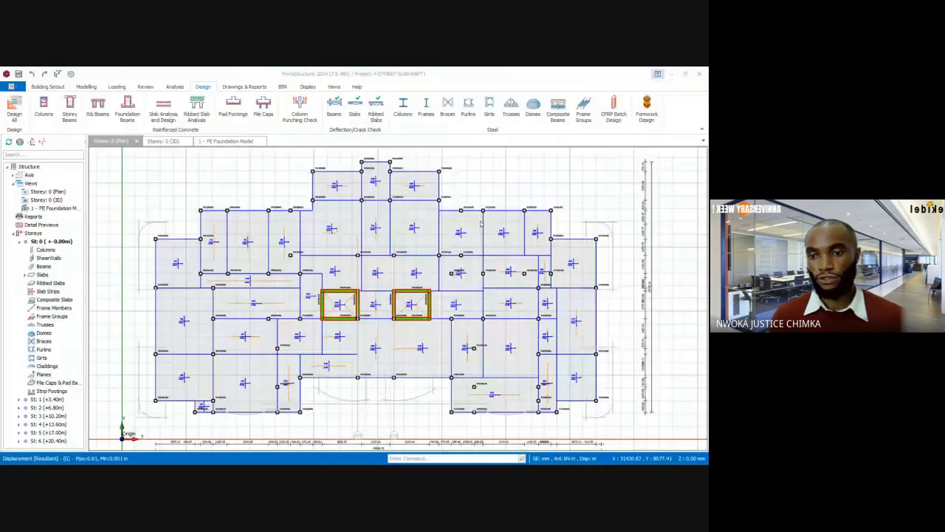
# Open the Column Punching Check and set Existing Reinforcement - 1 of column 1C1 to T20 / 200.
pyautogui.click(304, 112)
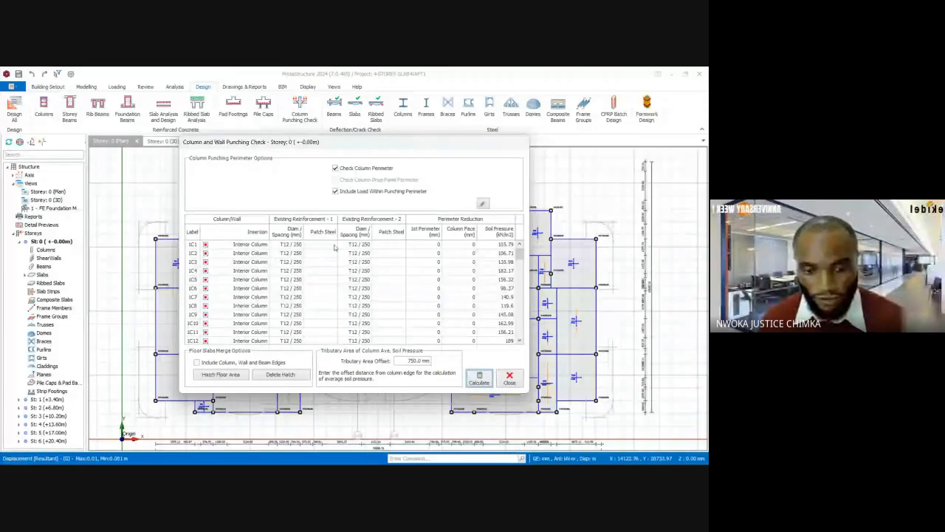
pyautogui.click(288, 244)
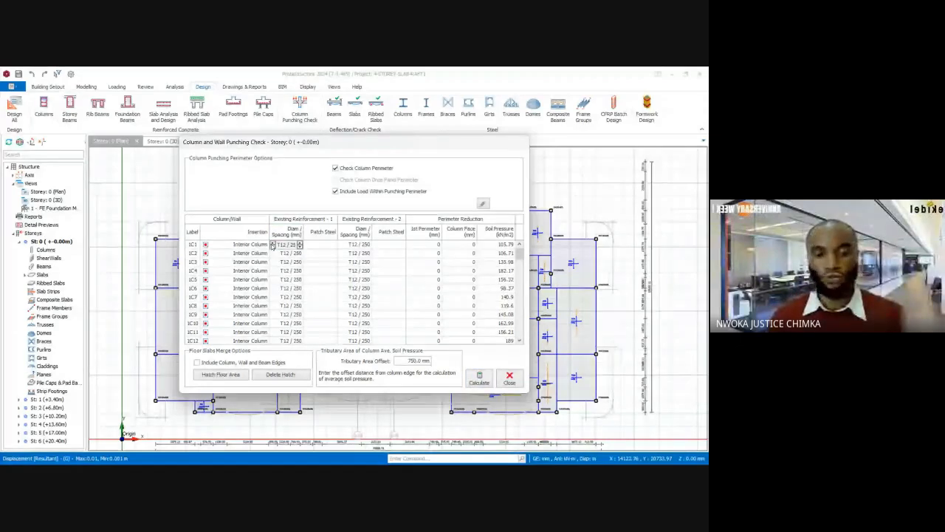
pyautogui.click(272, 243)
pyautogui.click(272, 243)
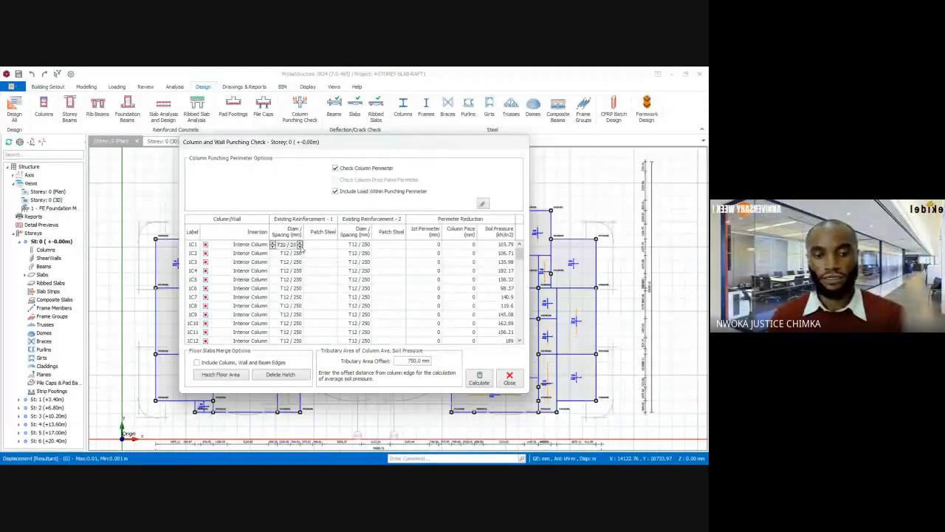
pyautogui.click(347, 244)
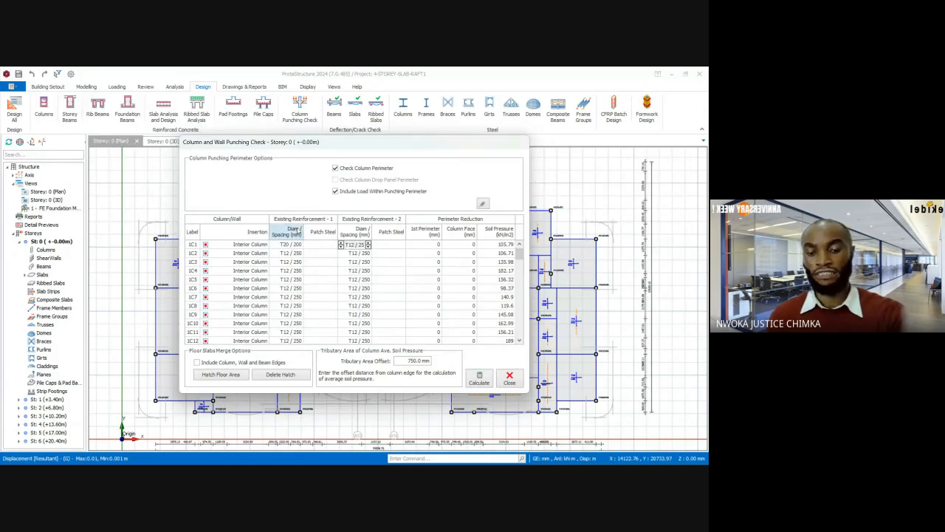
# Set Existing Reinforcement - 1 of column 1C2 to T20 / 200 in the punching check table.
pyautogui.click(292, 253)
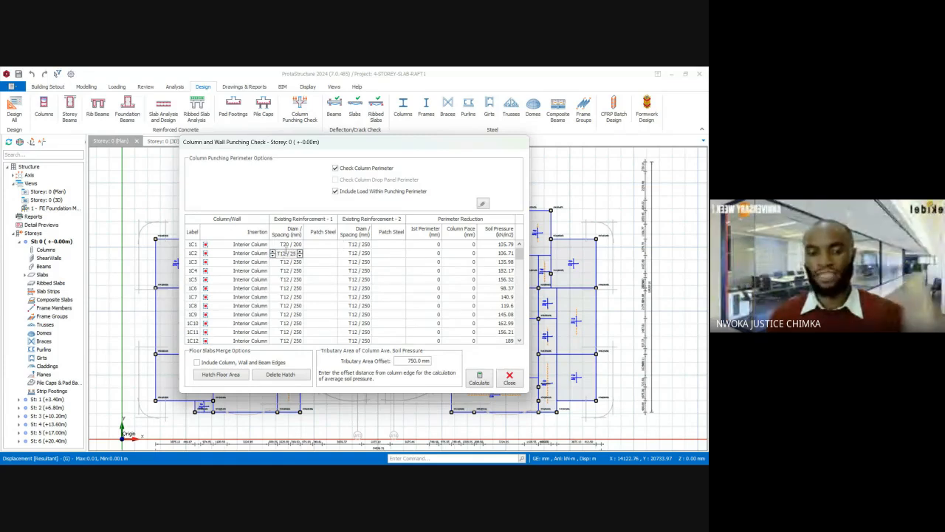
pyautogui.moveTo(287, 253); pyautogui.dragTo(281, 255)
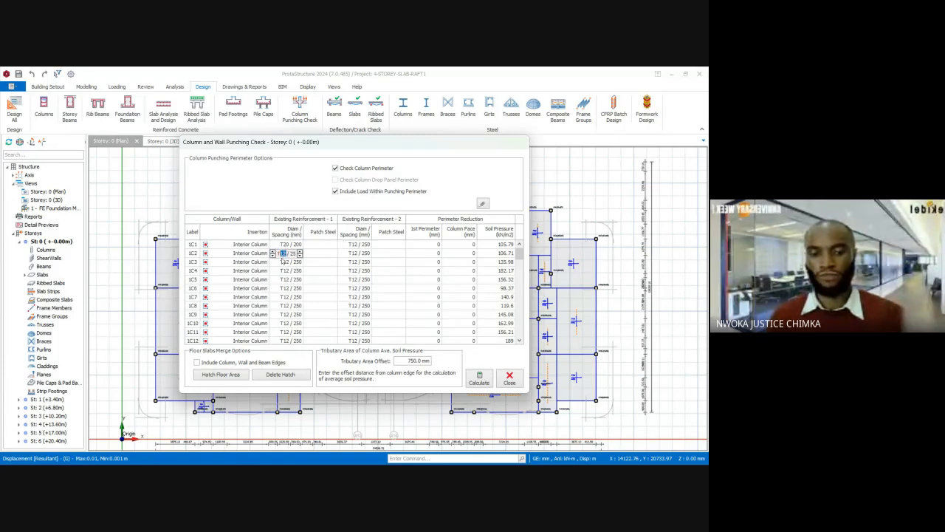
pyautogui.click(272, 256)
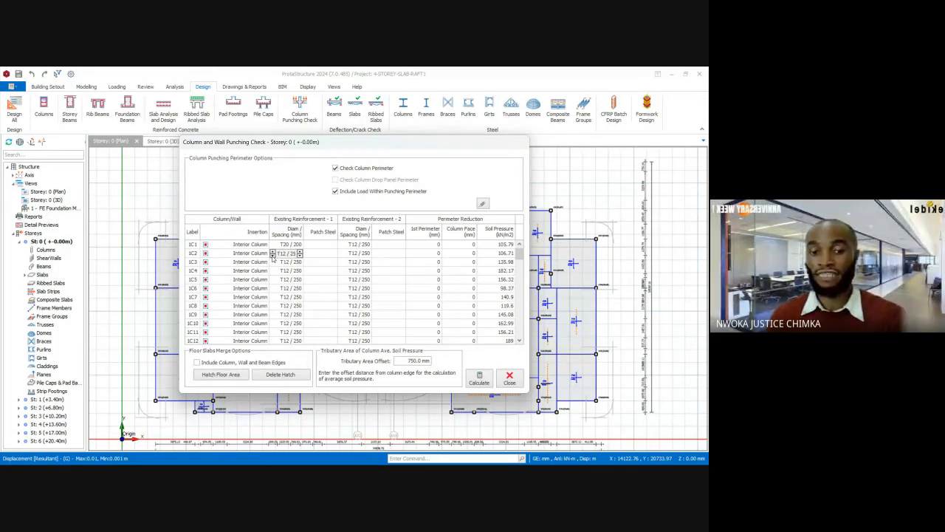
pyautogui.click(272, 256)
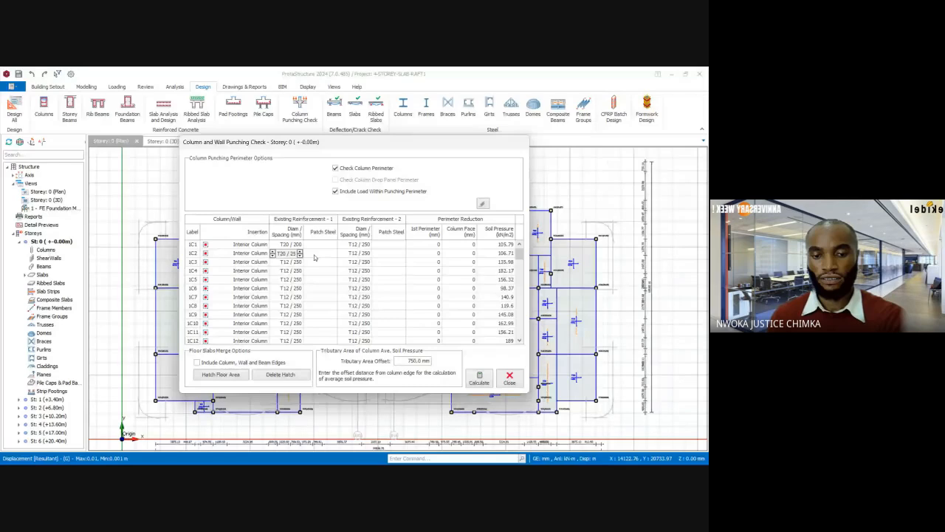
# Set Existing Reinforcement - 2 of columns 1C1 and 1C2 to T20 / 200 in the punching check table.
pyautogui.click(354, 244)
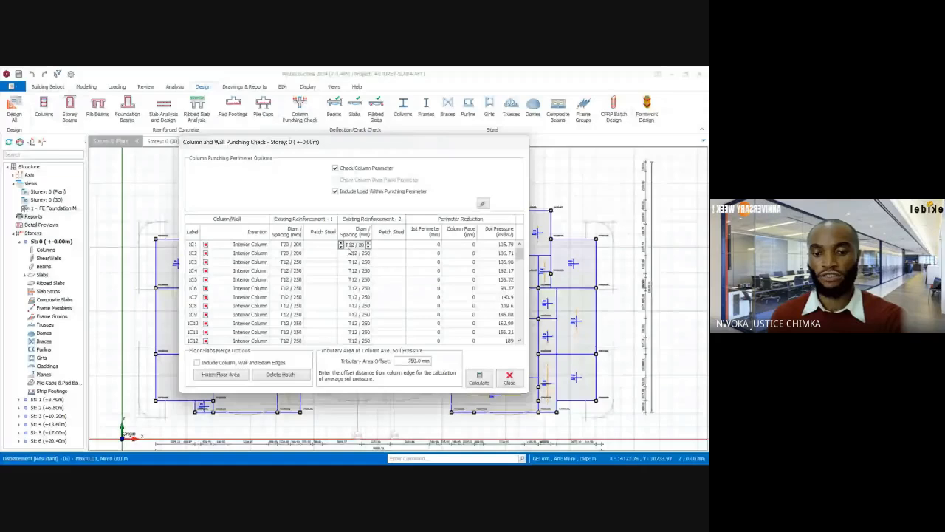
pyautogui.click(341, 243)
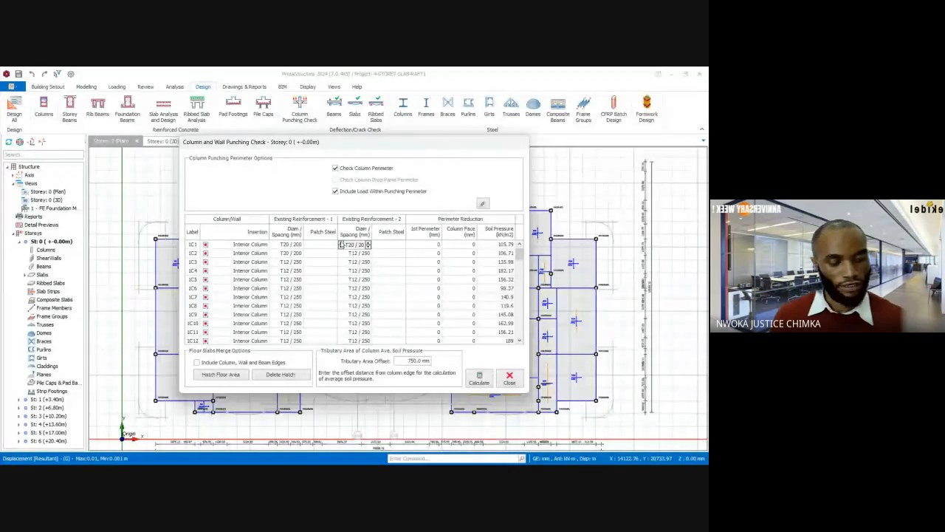
pyautogui.click(365, 253)
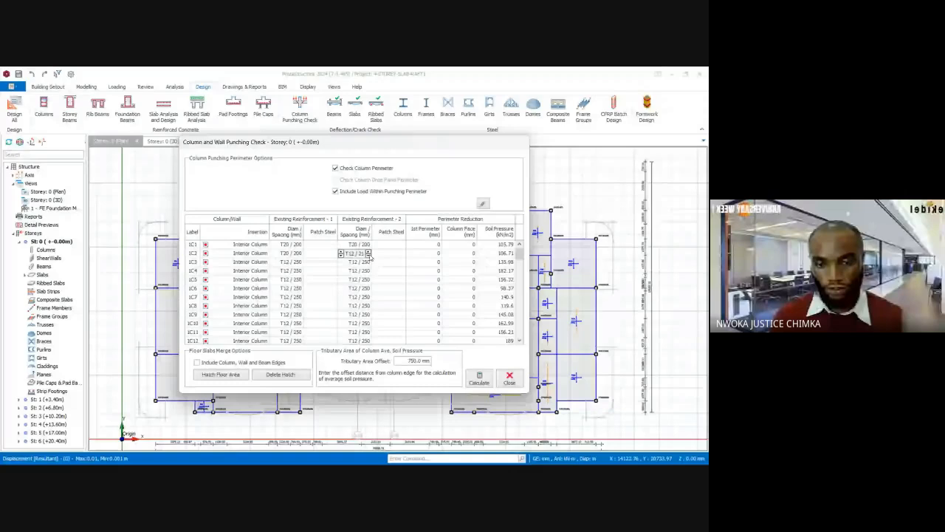
pyautogui.click(341, 253)
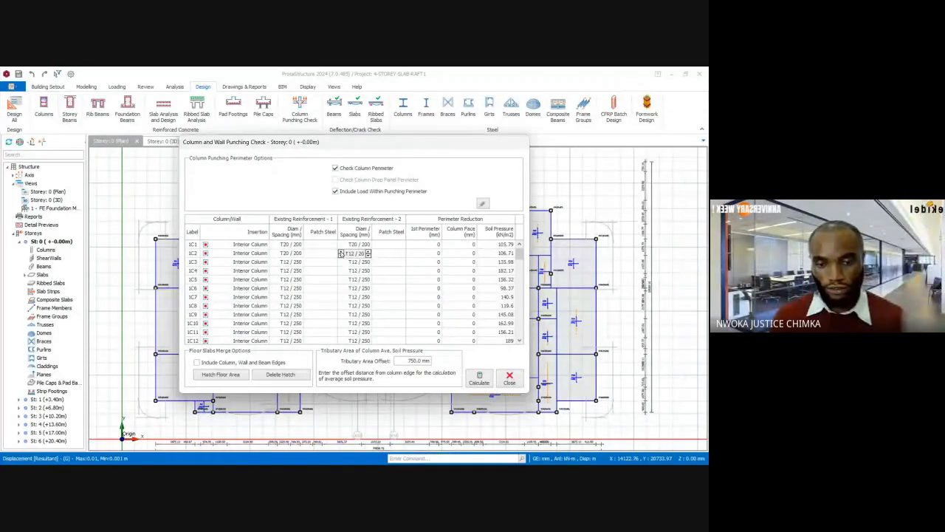
pyautogui.click(341, 252)
pyautogui.click(341, 252)
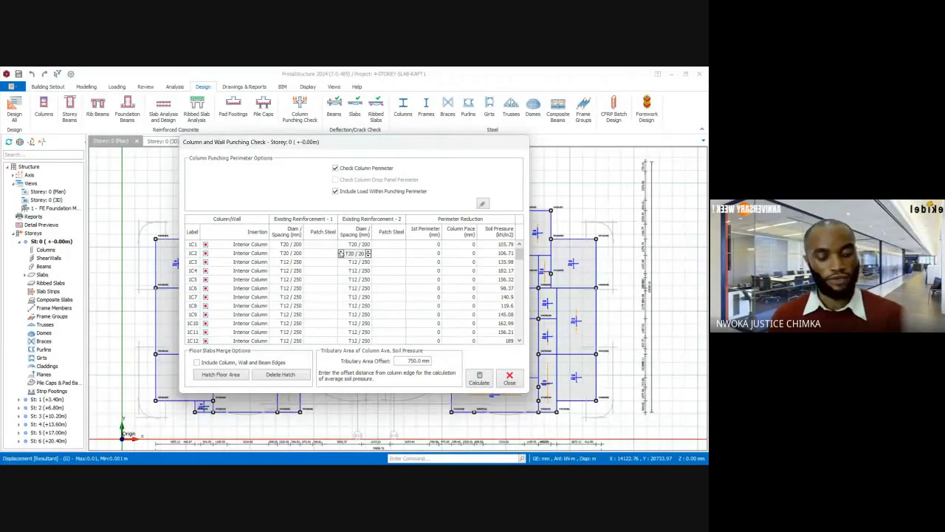
pyautogui.click(342, 262)
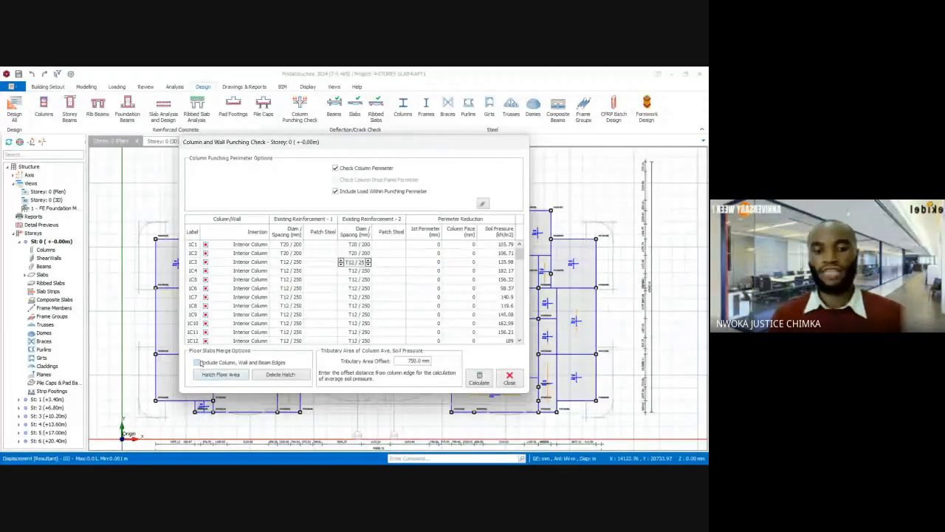
# Hatch the floor area for the punching check and move the dialog aside to uncover the hatched plan.
pyautogui.click(225, 375)
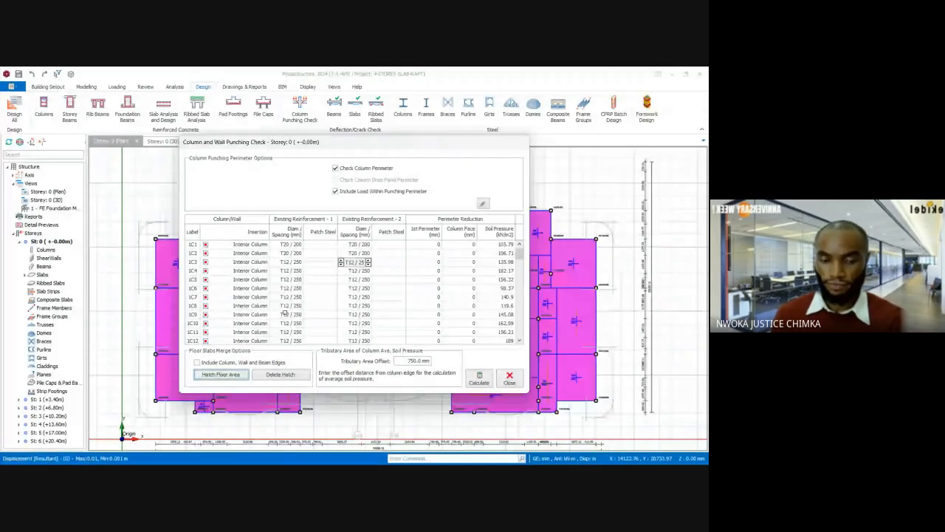
pyautogui.moveTo(351, 148)
pyautogui.mouseDown()
pyautogui.moveTo(115, 122)
pyautogui.moveTo(235, 128)
pyautogui.moveTo(280, 142)
pyautogui.moveTo(328, 134)
pyautogui.mouseUp()
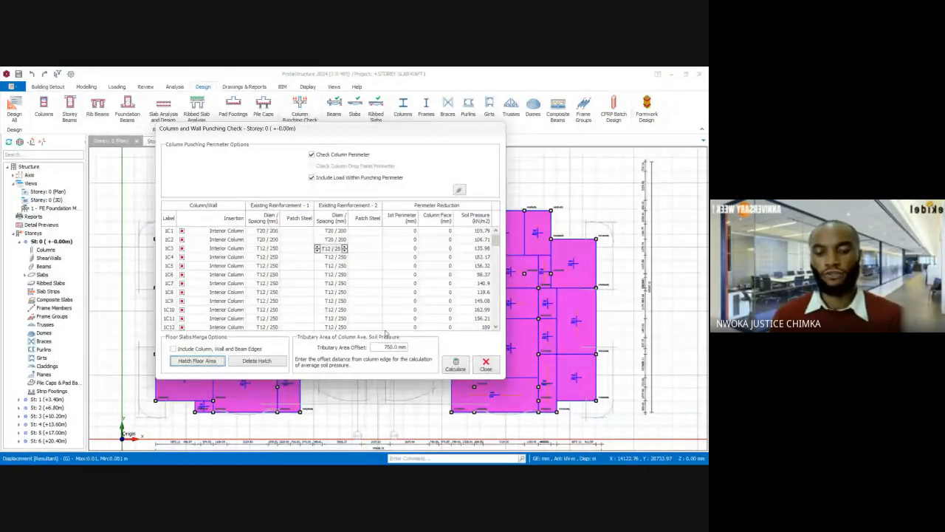
# Switch to Google Meet, admit the participant waiting to join, and return to the punching check in ProtaStructure.
pyautogui.moveTo(336, 454)
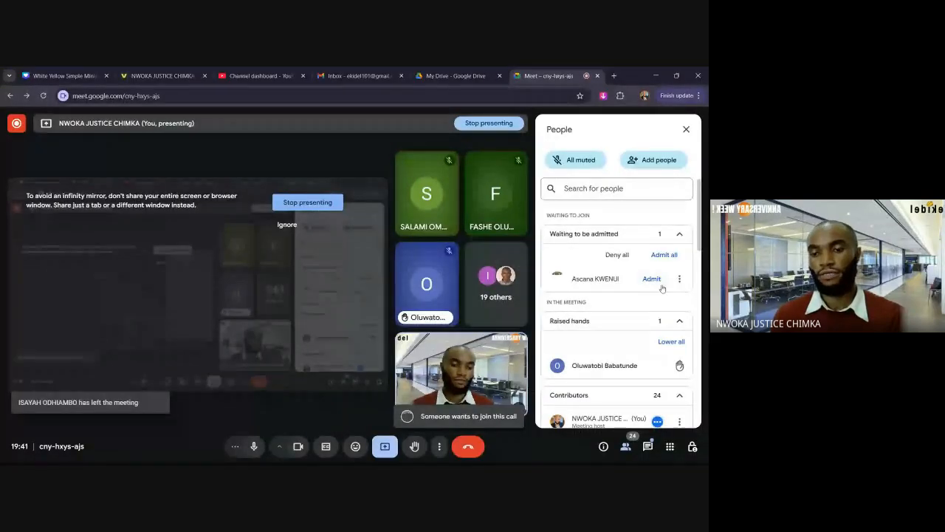
pyautogui.click(651, 279)
pyautogui.hotkey('alt', 'Tab')
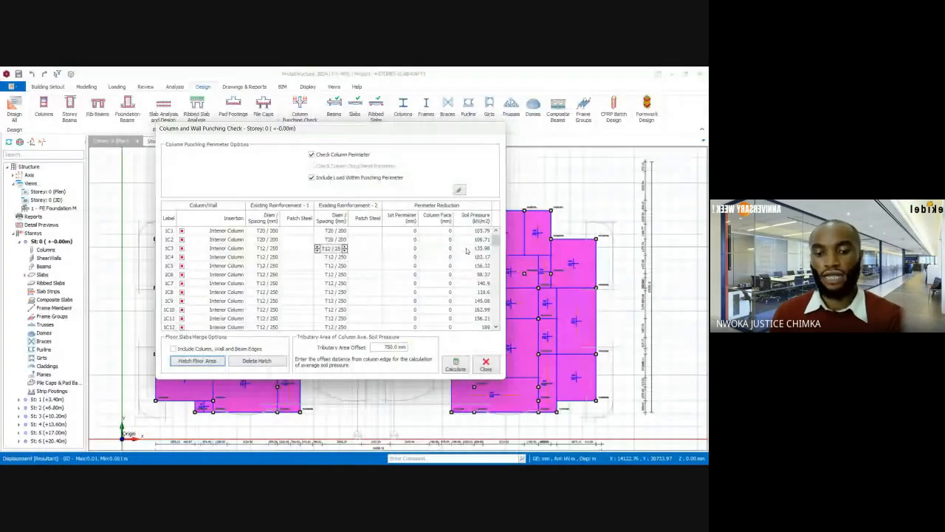
# Calculate the column punching check and enlarge the report to 120% to read the results for columns 1C1 and 1C2.
pyautogui.click(454, 365)
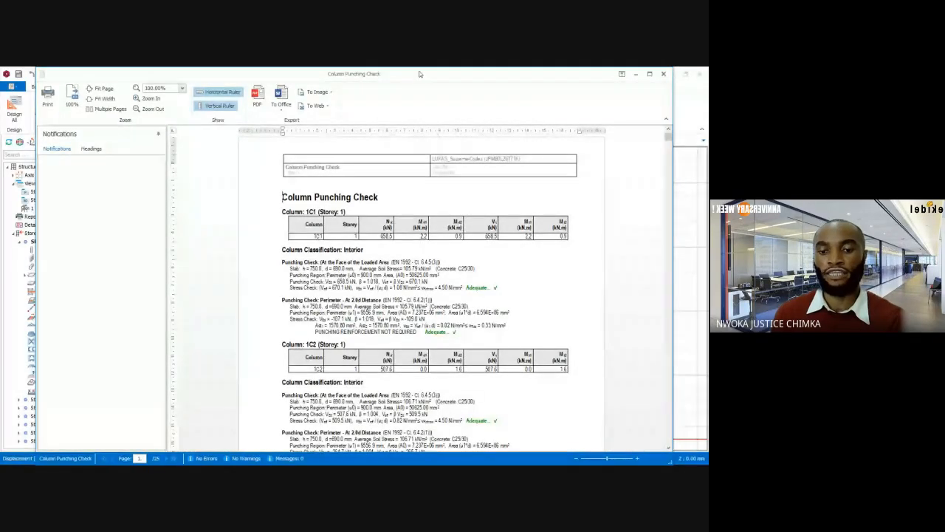
pyautogui.moveTo(420, 74); pyautogui.dragTo(410, 86)
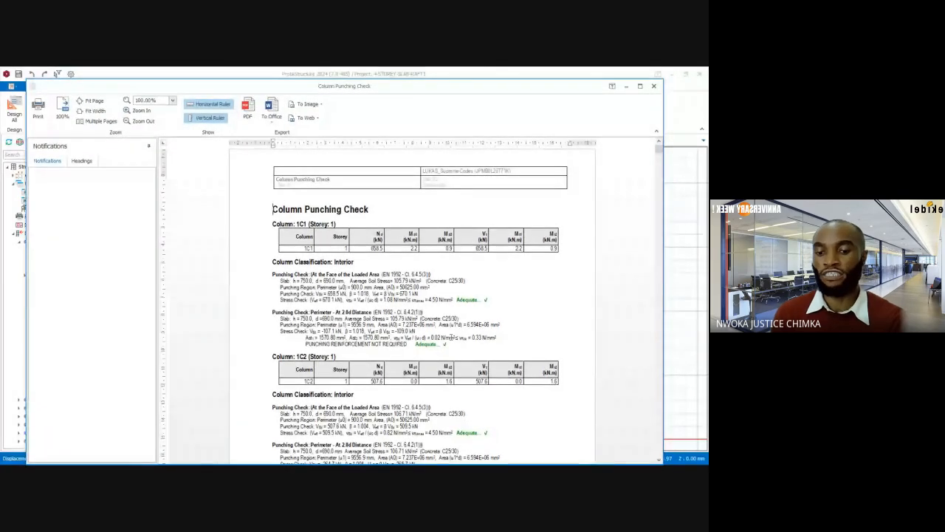
pyautogui.keyDown('ctrl'); pyautogui.scroll(2, 473, 316); pyautogui.keyUp('ctrl')
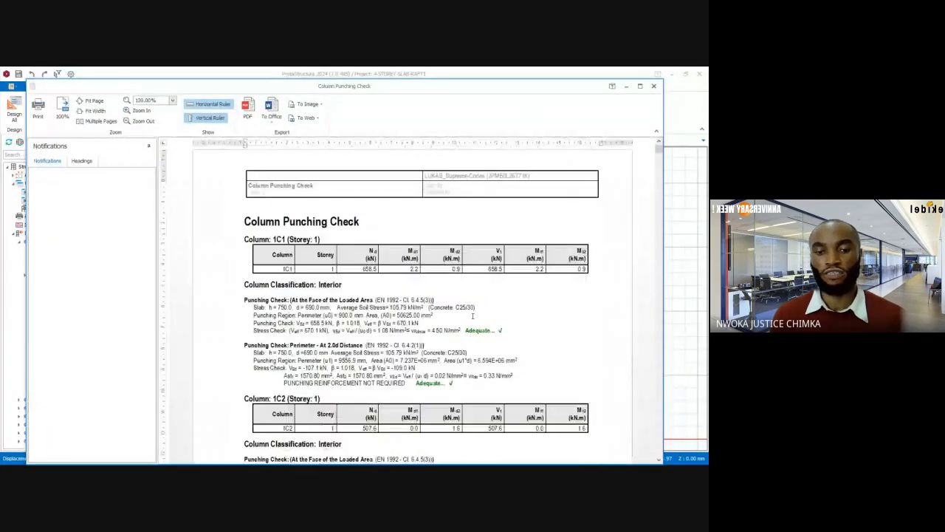
pyautogui.scroll(-1, 473, 316)
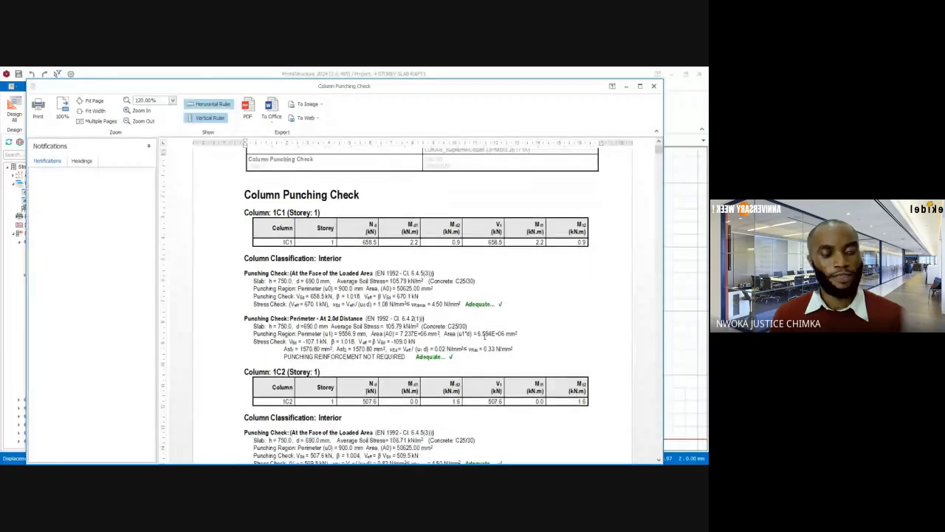
pyautogui.scroll(-1, 481, 323)
pyautogui.scroll(-1, 482, 324)
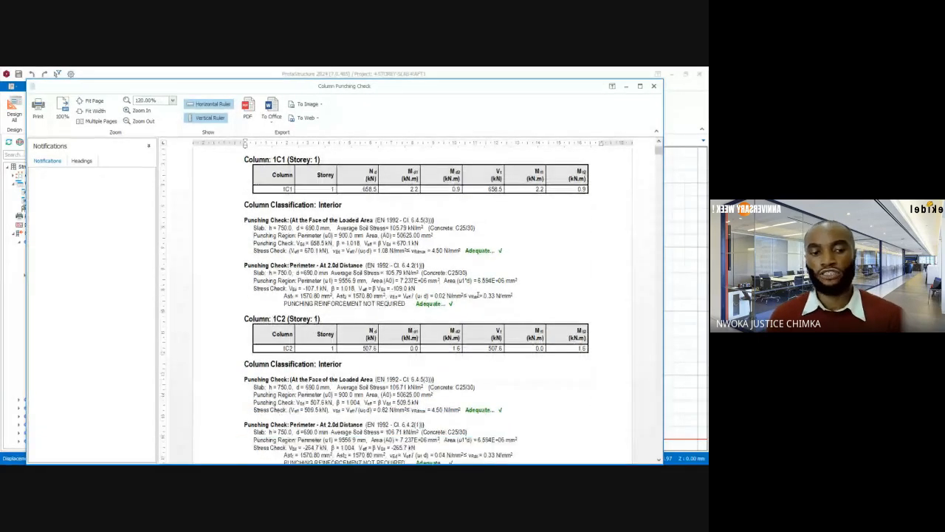
# Examine the loaded-area and 2.0d perimeter punching checks in the report for columns 1C2 through 1C13.
pyautogui.scroll(-3, 478, 294)
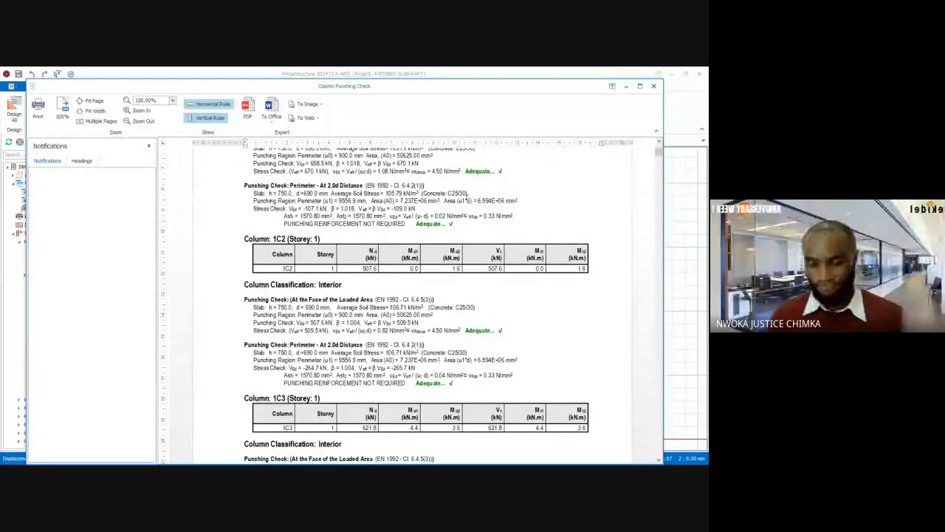
pyautogui.scroll(-3, 430, 234)
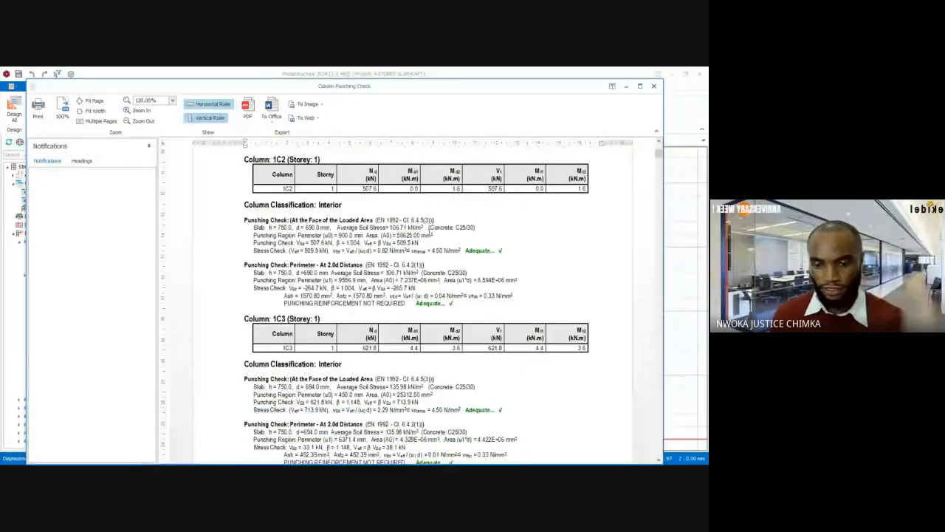
pyautogui.scroll(-4, 430, 235)
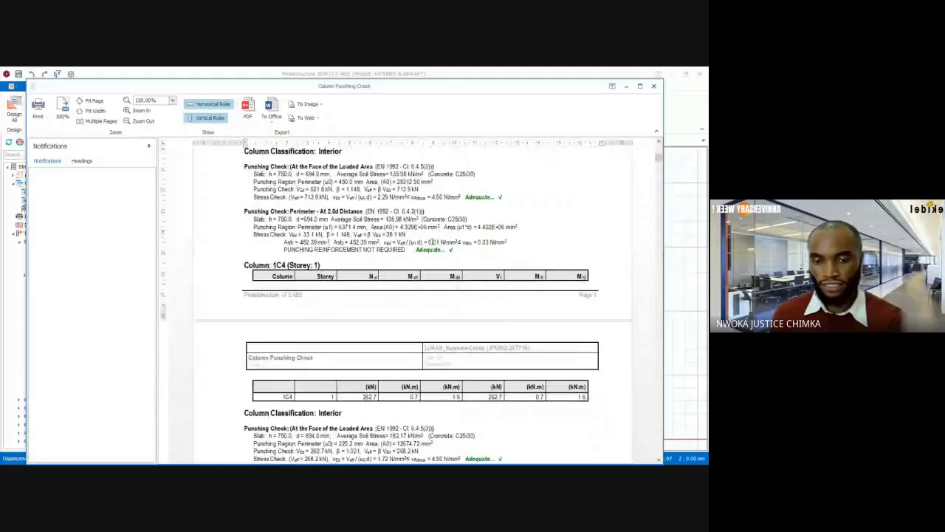
pyautogui.scroll(-5, 430, 235)
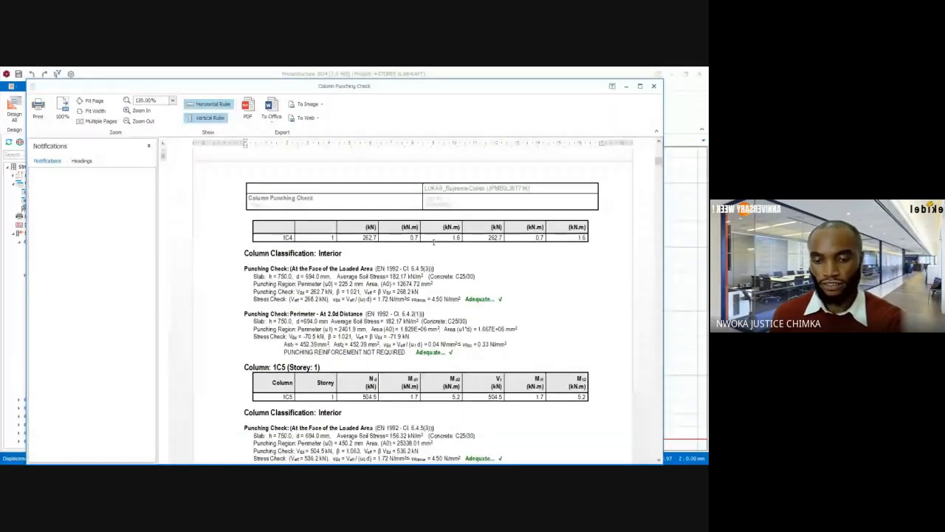
pyautogui.scroll(-2, 429, 298)
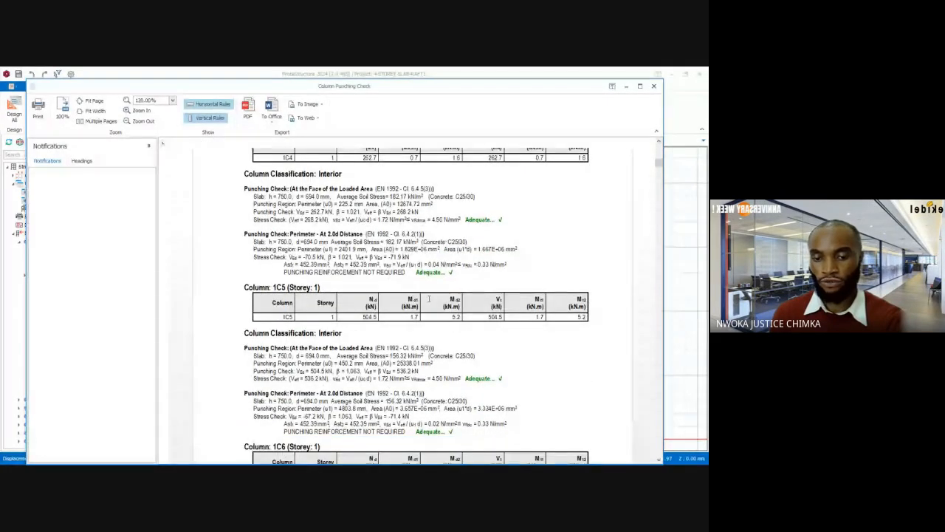
pyautogui.scroll(-2, 429, 299)
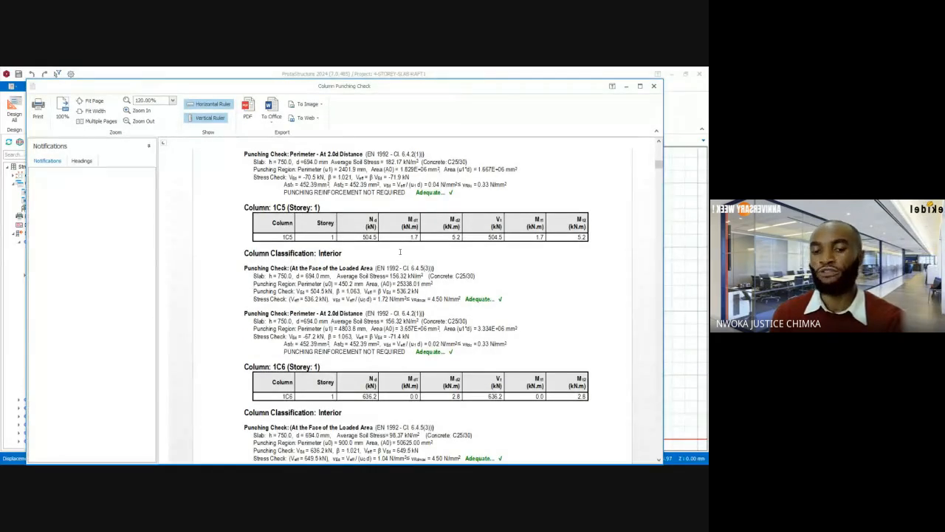
pyautogui.scroll(-1, 429, 295)
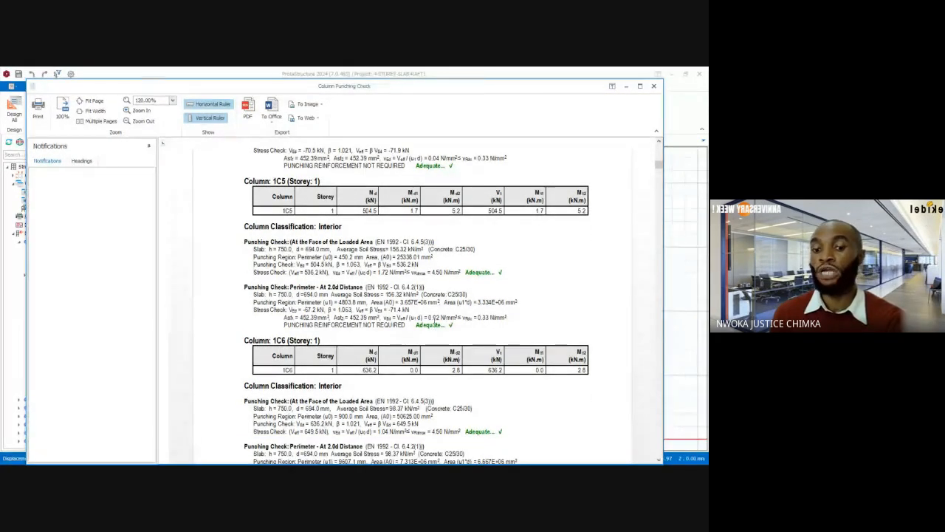
pyautogui.scroll(-5, 434, 318)
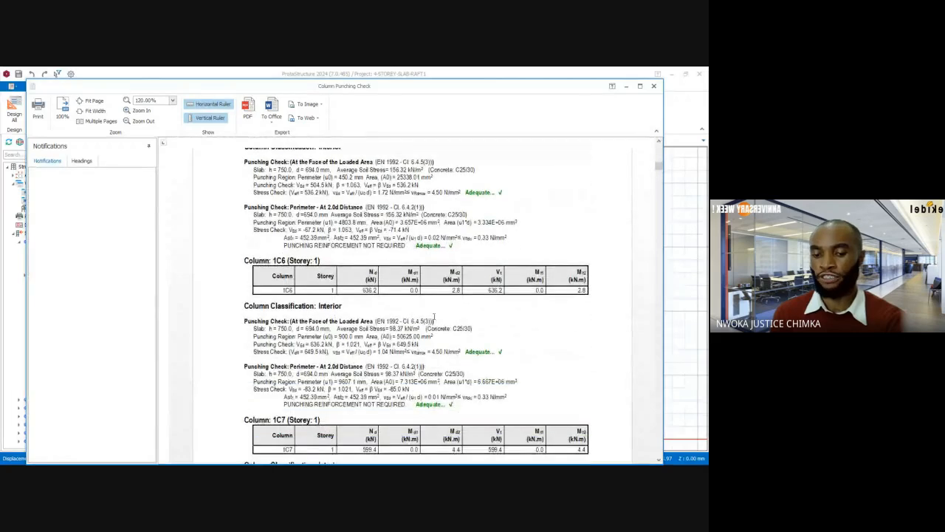
pyautogui.scroll(-11, 436, 310)
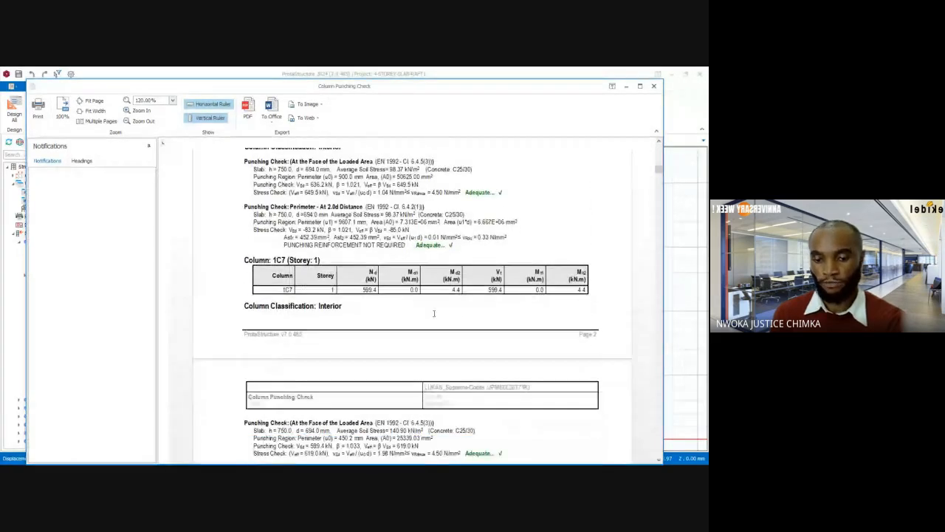
pyautogui.scroll(-6, 443, 303)
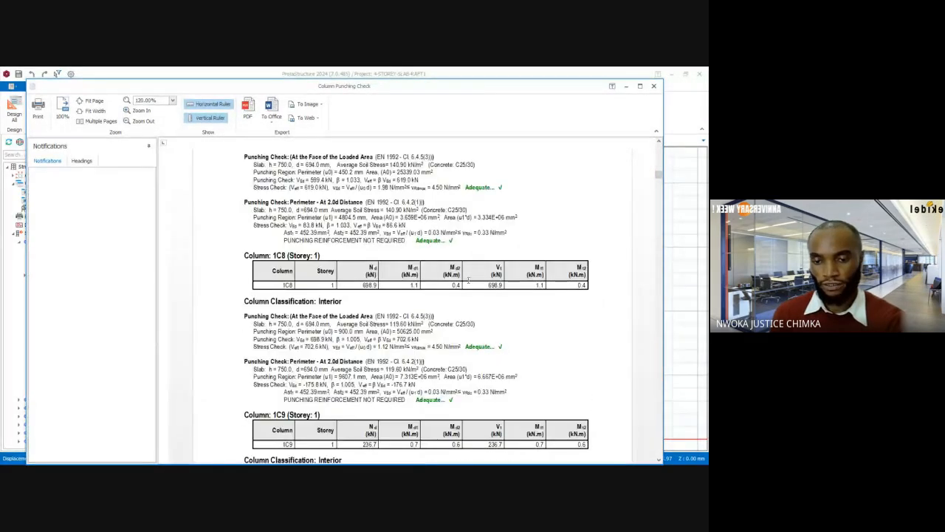
pyautogui.scroll(-14, 443, 295)
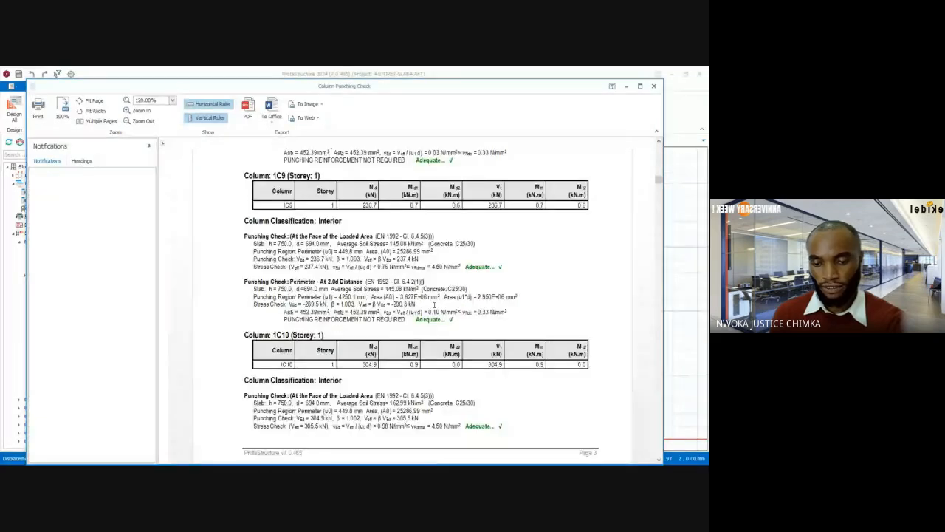
pyautogui.scroll(-12, 436, 305)
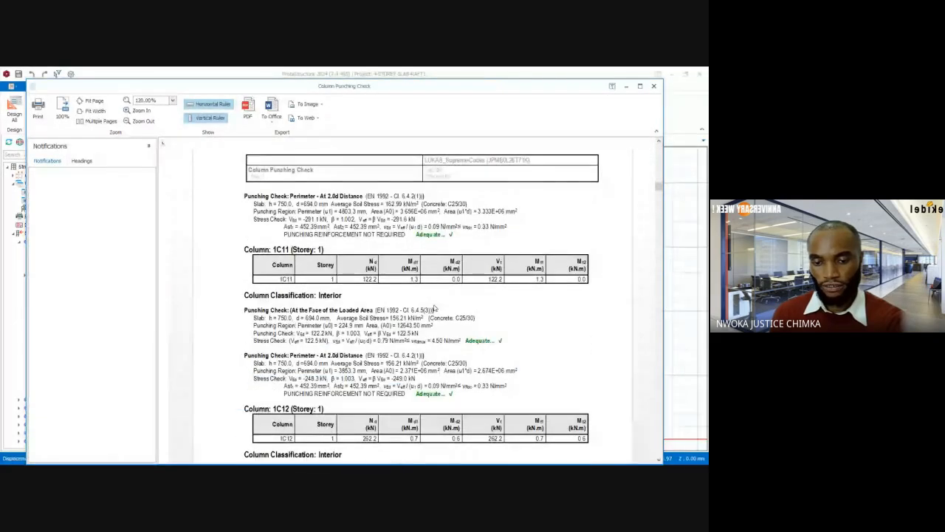
pyautogui.scroll(-10, 436, 295)
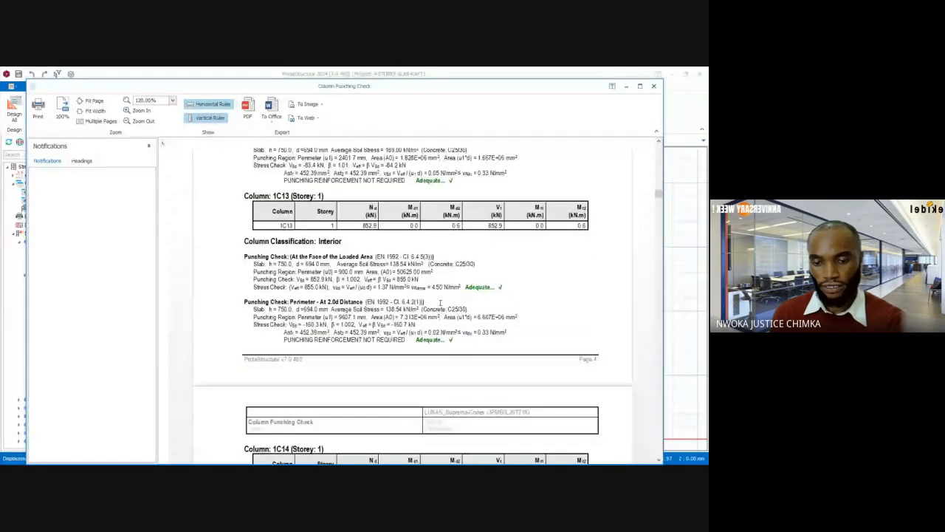
# Examine the loaded-area and 2.0d perimeter punching checks in the report for columns 1C14 through 1C37.
pyautogui.scroll(-7, 421, 277)
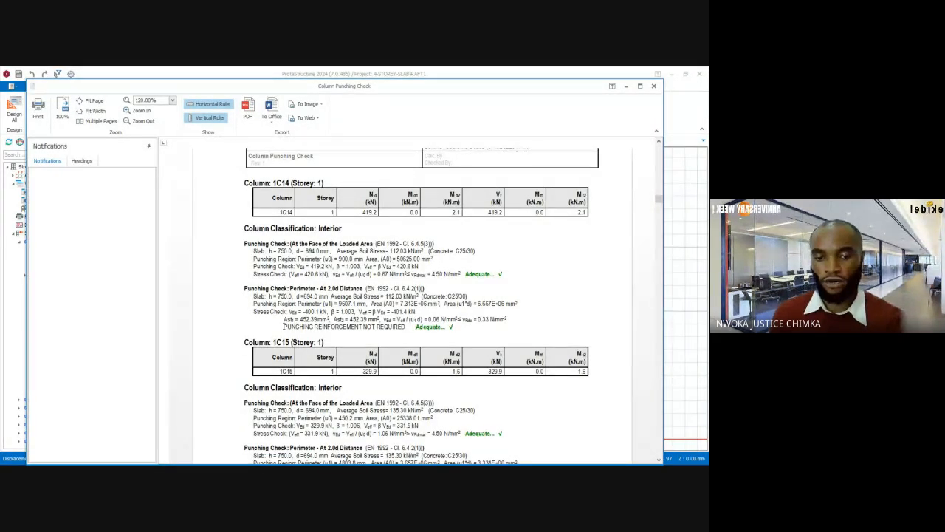
pyautogui.moveTo(284, 326); pyautogui.dragTo(502, 332)
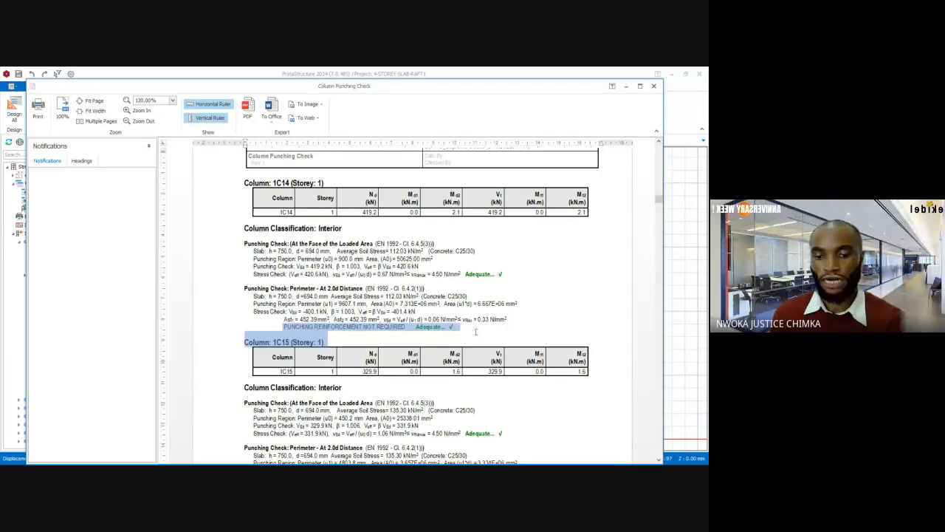
pyautogui.scroll(-5, 414, 325)
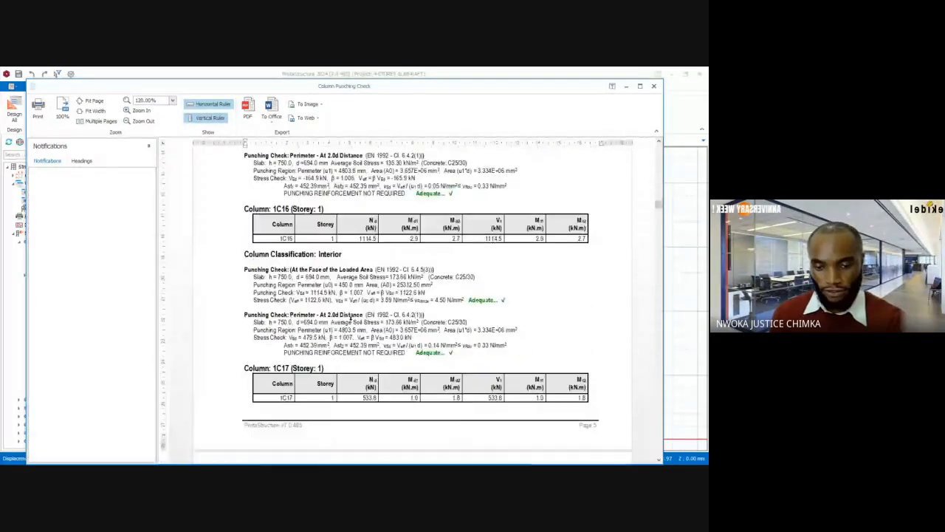
pyautogui.scroll(-5, 350, 318)
pyautogui.scroll(-15, 352, 322)
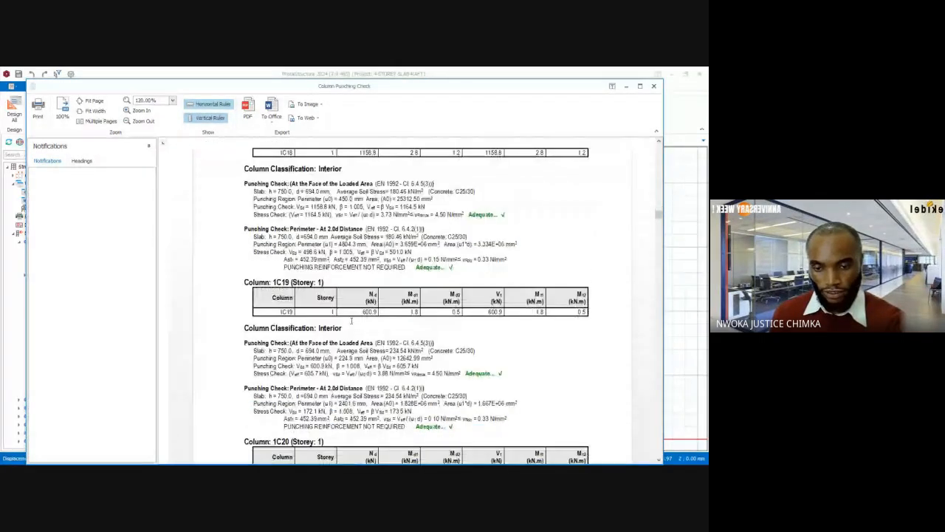
pyautogui.scroll(-15, 351, 322)
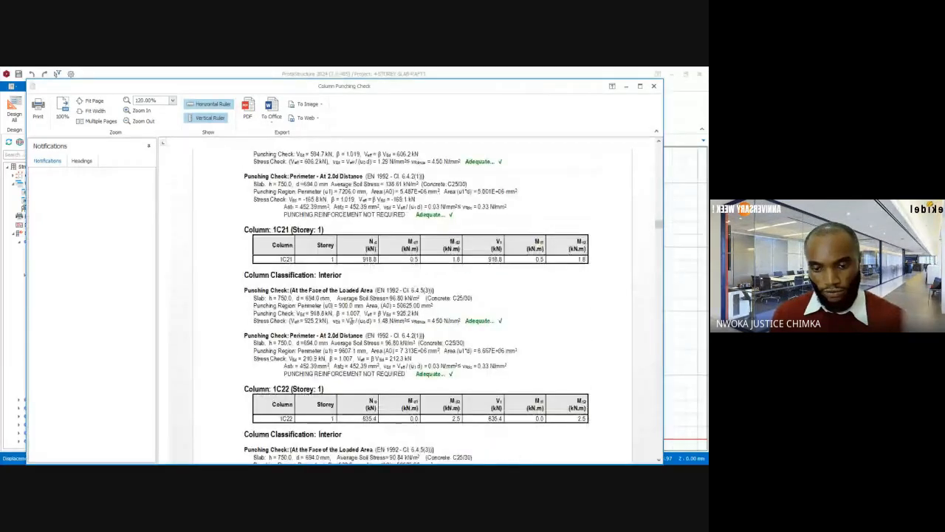
pyautogui.scroll(-15, 352, 319)
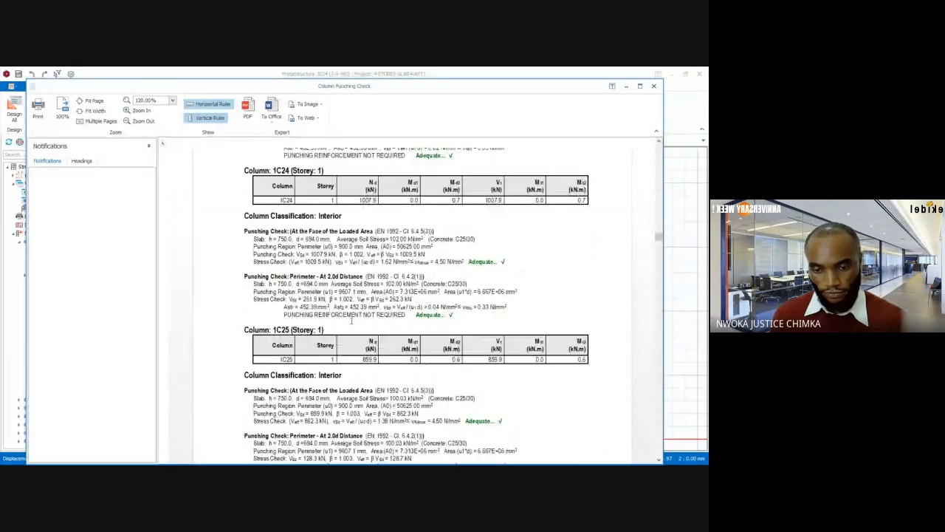
pyautogui.scroll(-4, 351, 319)
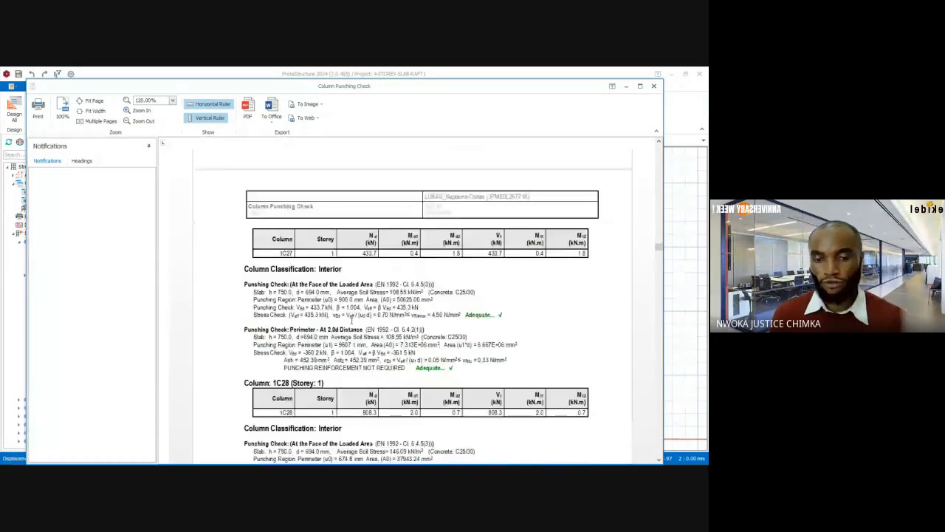
pyautogui.scroll(-15, 352, 319)
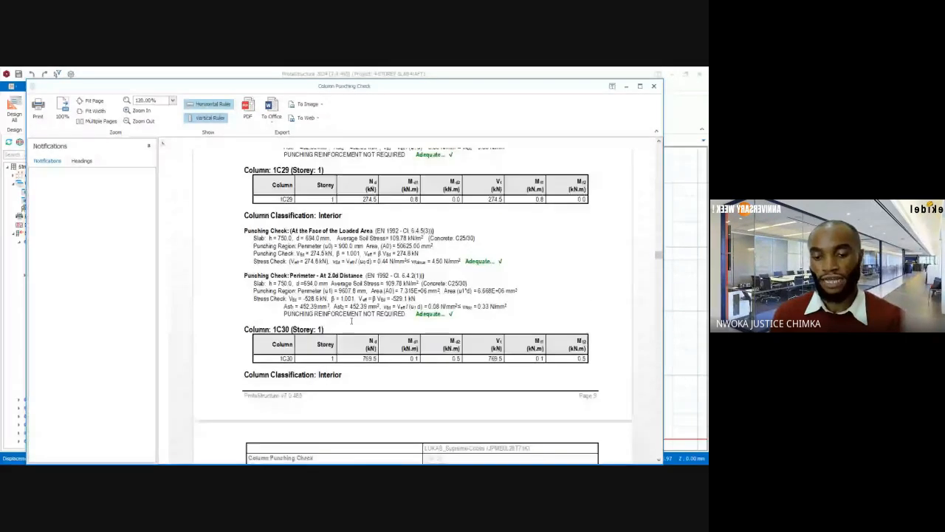
pyautogui.scroll(-4, 351, 320)
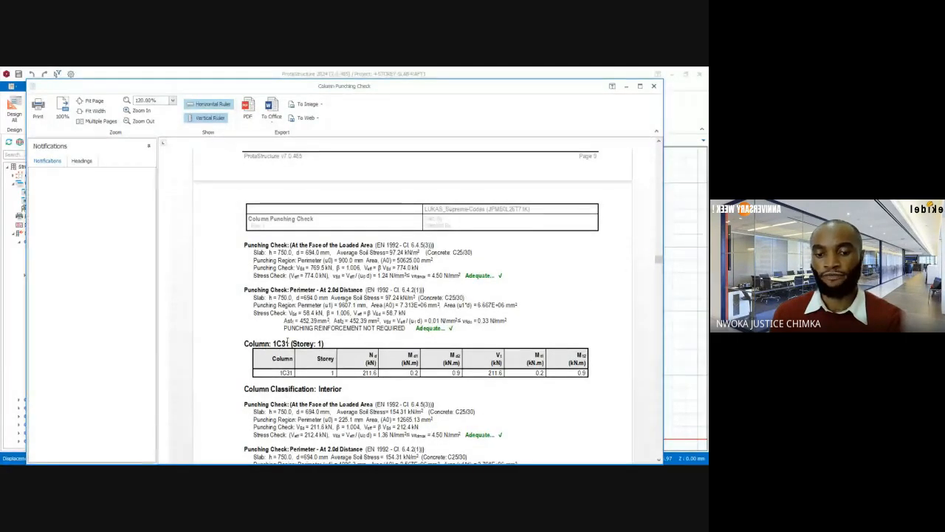
pyautogui.scroll(-3, 288, 341)
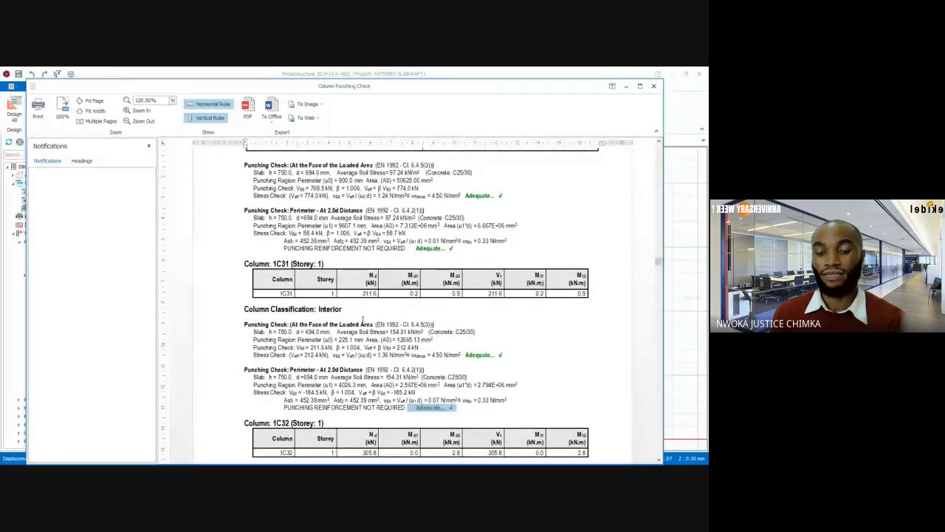
pyautogui.scroll(-10, 363, 319)
pyautogui.scroll(-12, 423, 328)
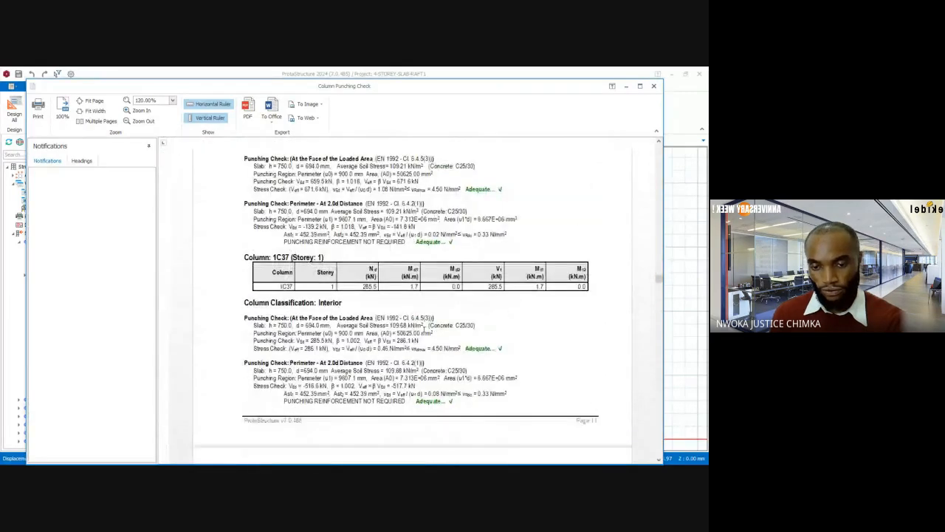
# Examine the report's remaining column punching checks from column 1C38 on page 12 through column 1C70.
pyautogui.scroll(-5, 423, 326)
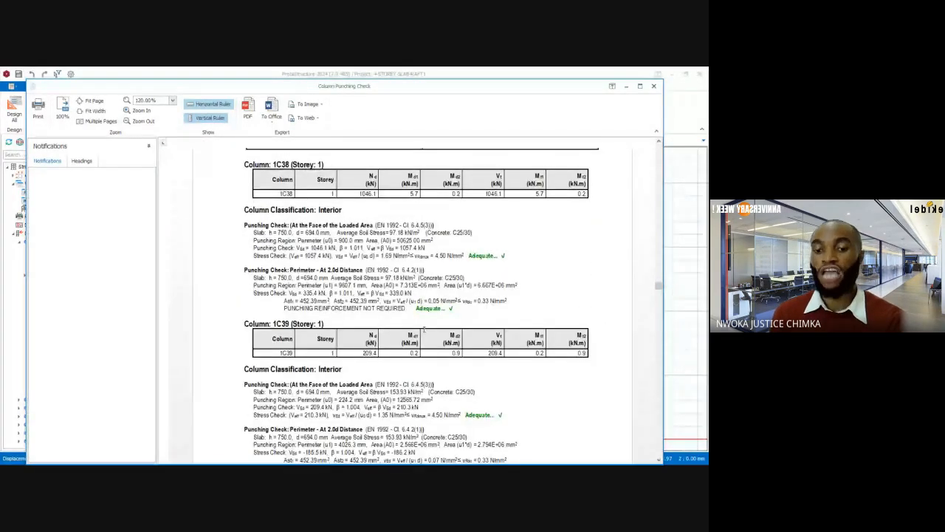
pyautogui.scroll(-5, 423, 328)
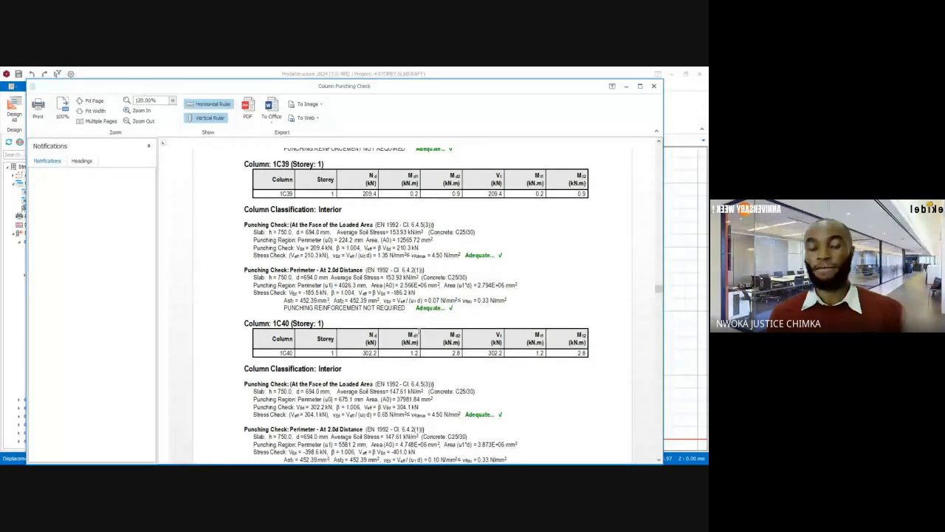
pyautogui.scroll(-5, 420, 333)
pyautogui.scroll(-5, 420, 334)
pyautogui.scroll(-15, 420, 357)
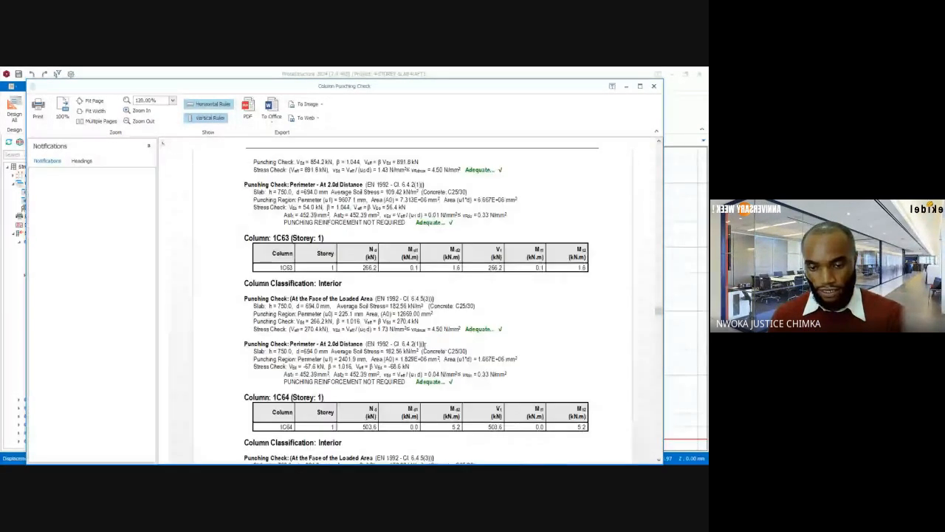
pyautogui.scroll(-15, 425, 344)
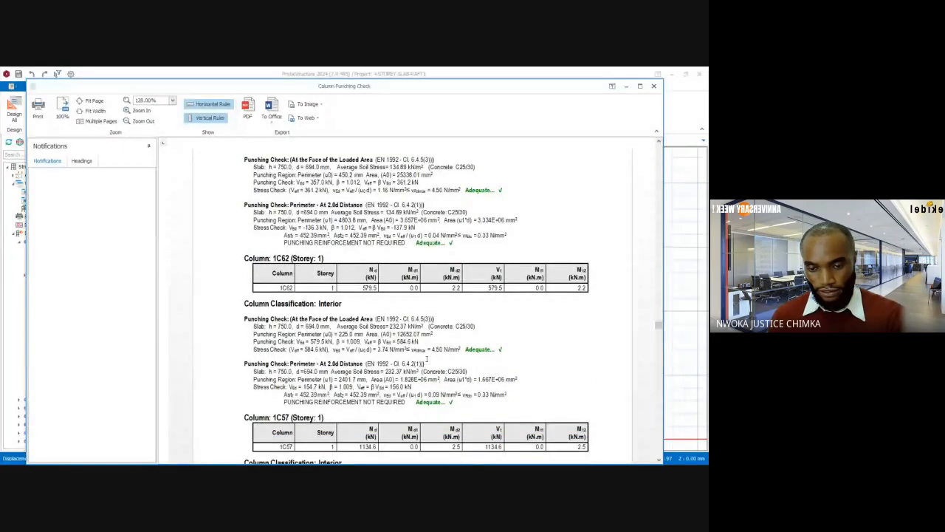
pyautogui.scroll(-10, 426, 359)
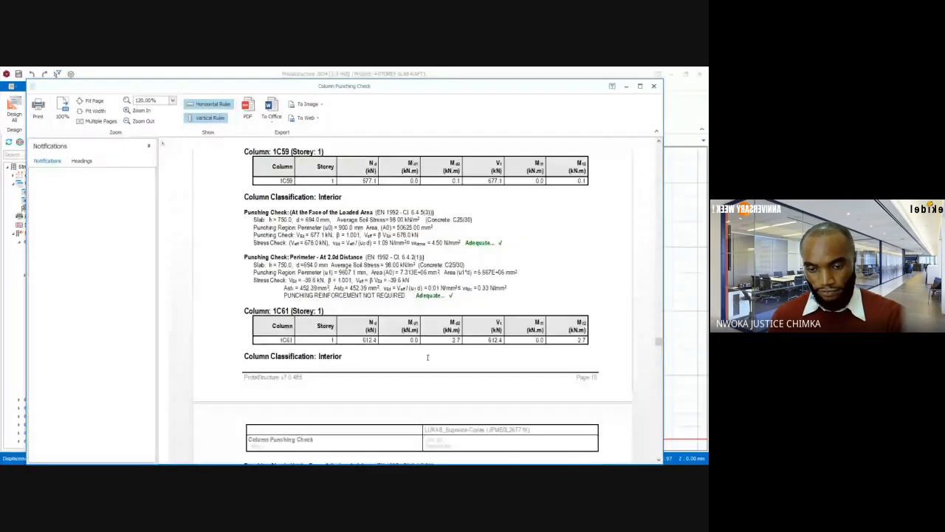
pyautogui.scroll(-10, 432, 357)
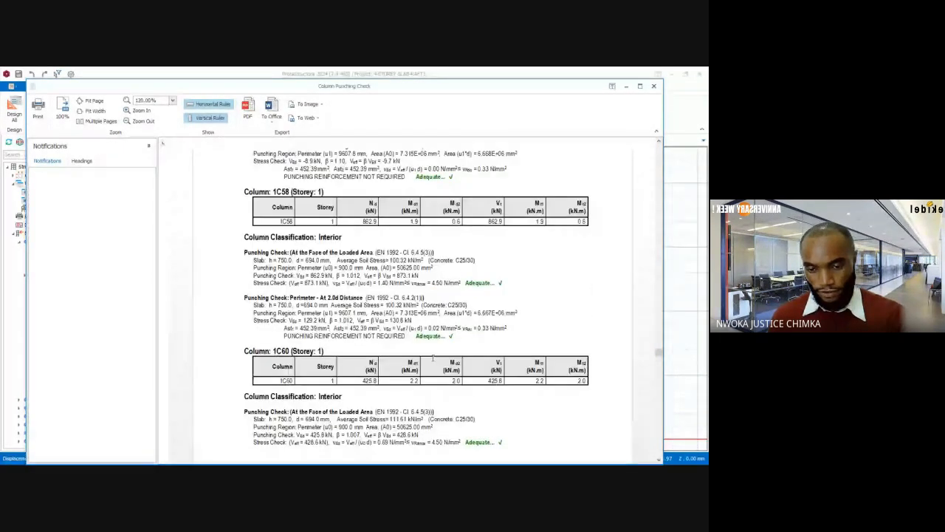
pyautogui.scroll(-5, 434, 359)
pyautogui.scroll(-8, 434, 359)
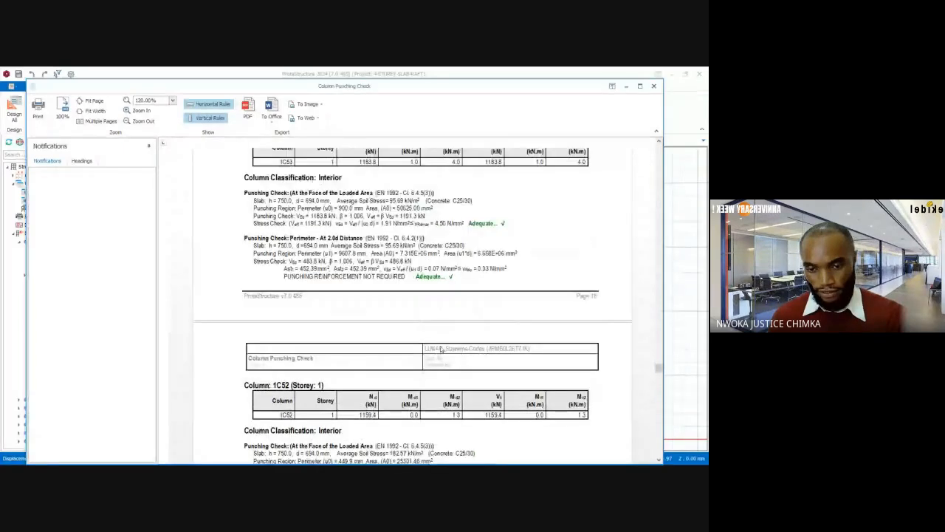
pyautogui.scroll(-3, 441, 348)
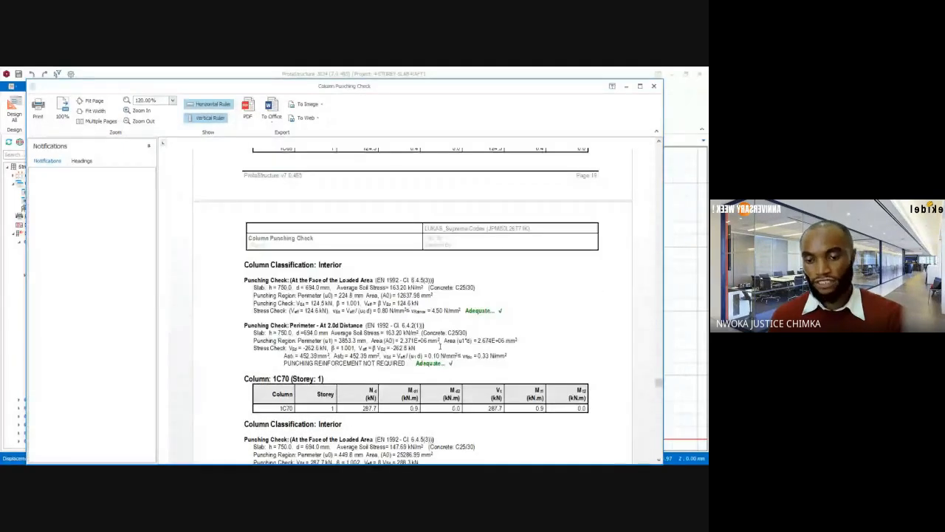
pyautogui.scroll(-1, 441, 345)
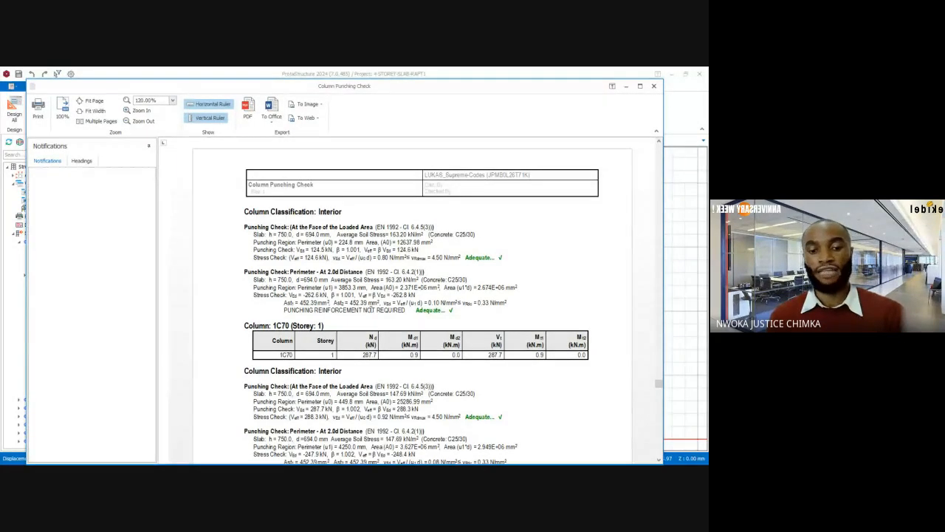
# Show the report's headings and use them to review the punching checks for wall 1W3 and columns 1C41 and 1C49, continuing to wall 1W2.
pyautogui.click(82, 160)
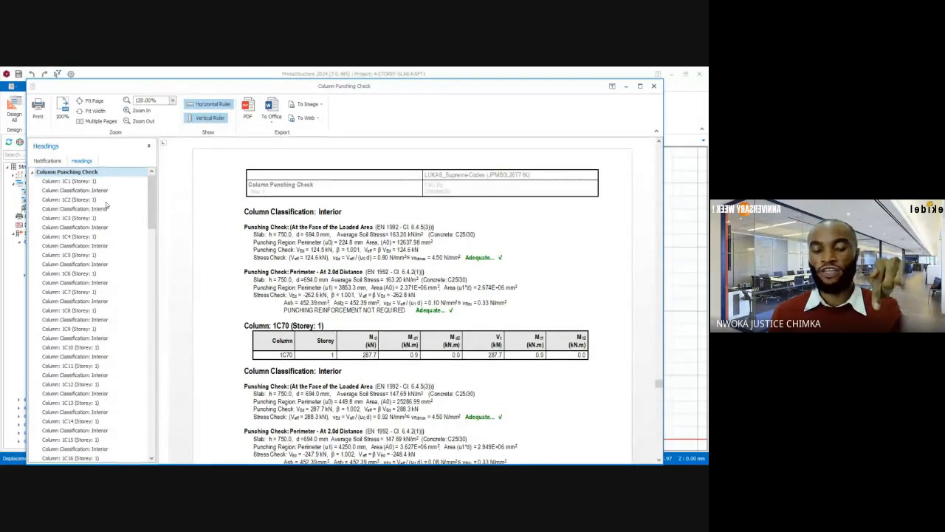
pyautogui.scroll(-10, 112, 234)
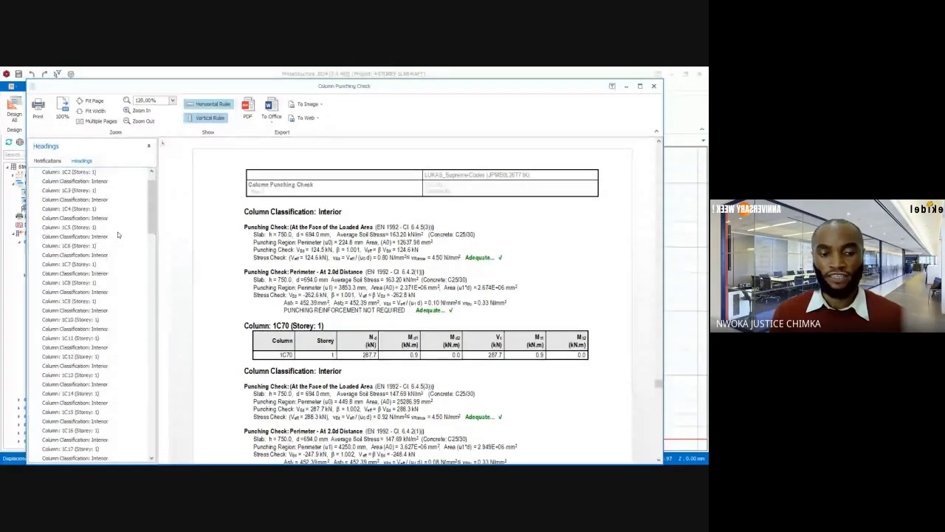
pyautogui.scroll(-10, 112, 269)
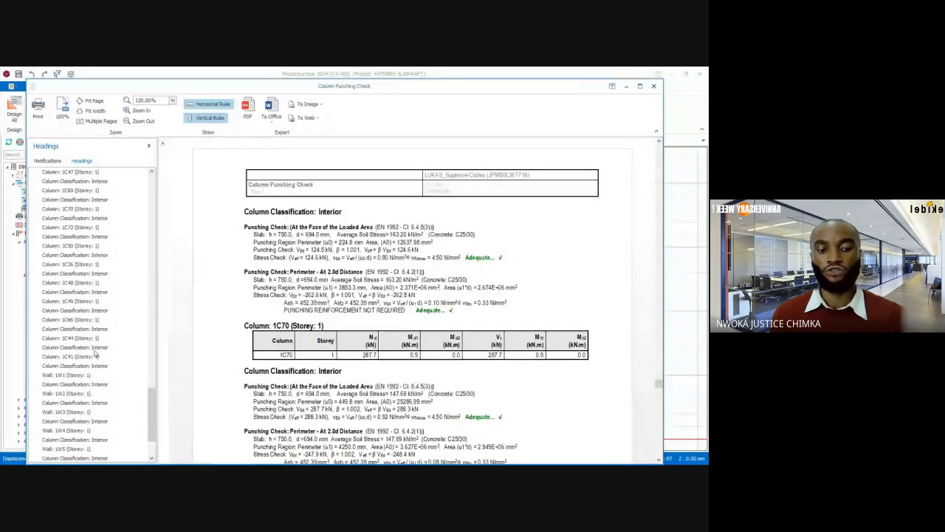
pyautogui.scroll(-3, 74, 355)
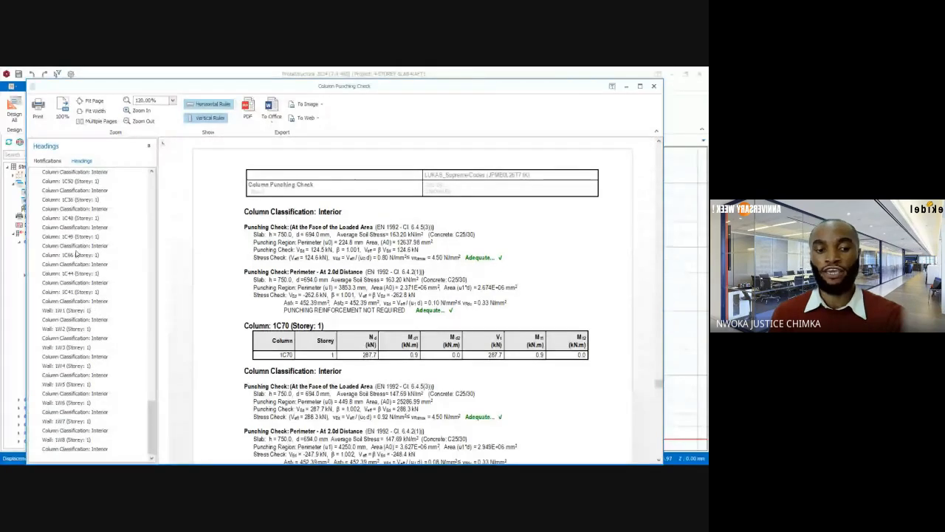
pyautogui.click(74, 357)
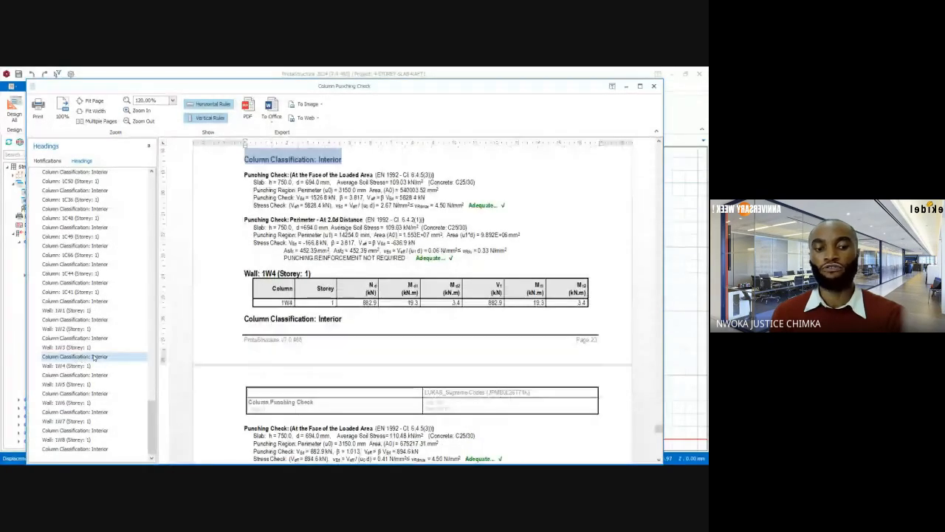
pyautogui.click(96, 301)
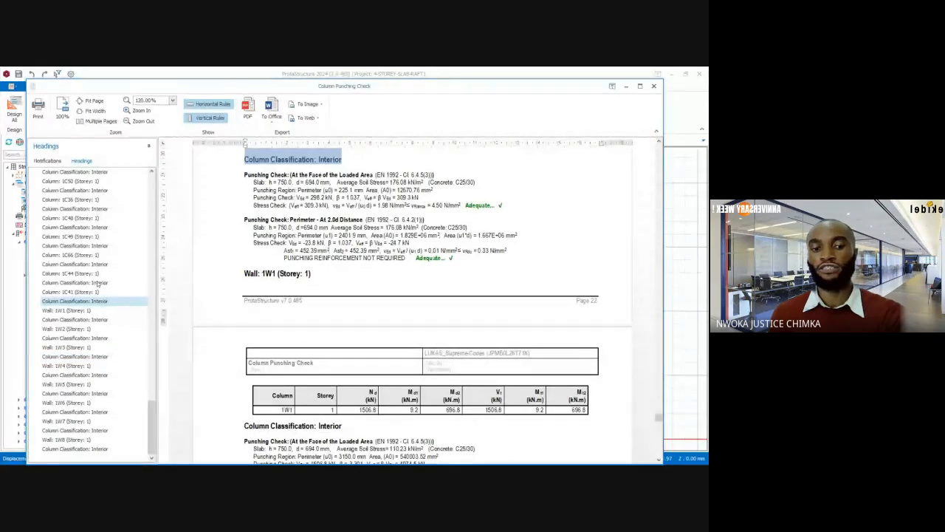
pyautogui.click(96, 245)
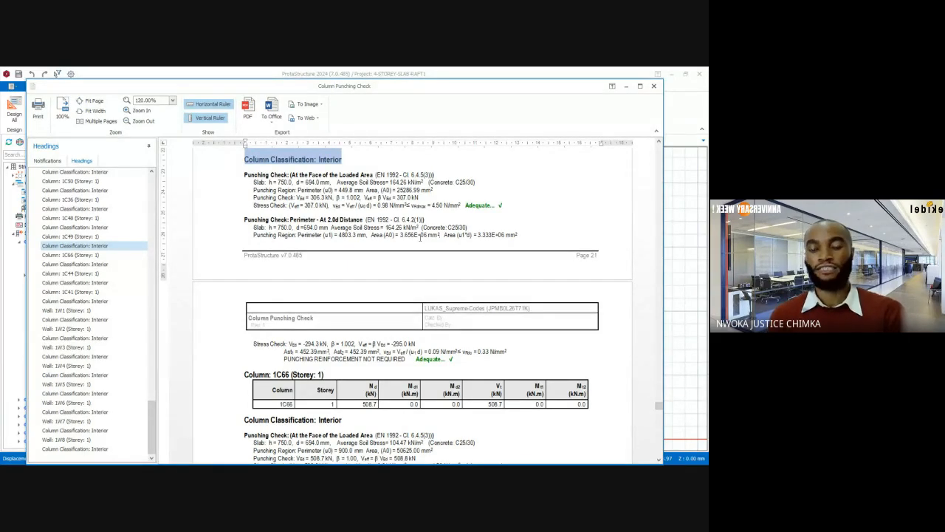
pyautogui.scroll(-15, 426, 294)
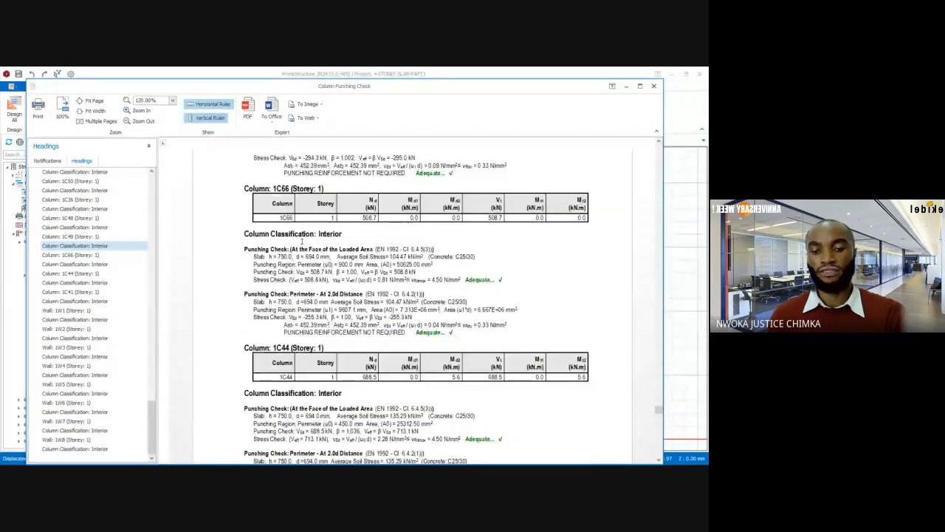
pyautogui.scroll(-6, 426, 293)
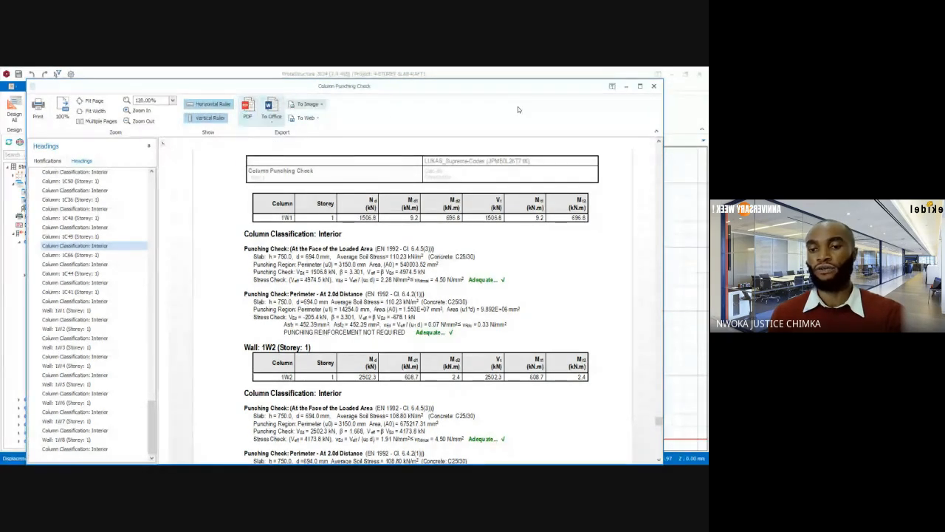
# Close the column punching check report and the Column and Wall Punching Check dialog to return to the Storey 0 plan.
pyautogui.click(654, 86)
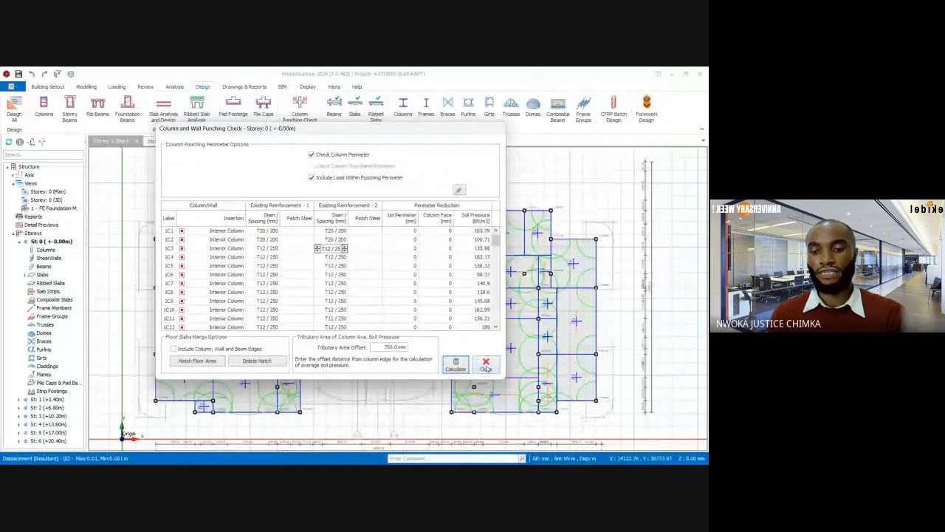
pyautogui.click(485, 365)
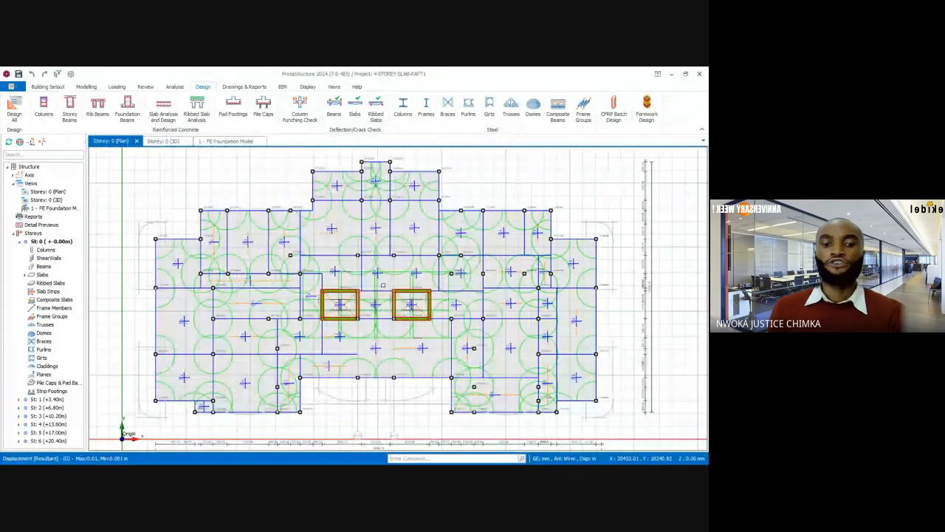
pyautogui.scroll(2, 336, 251)
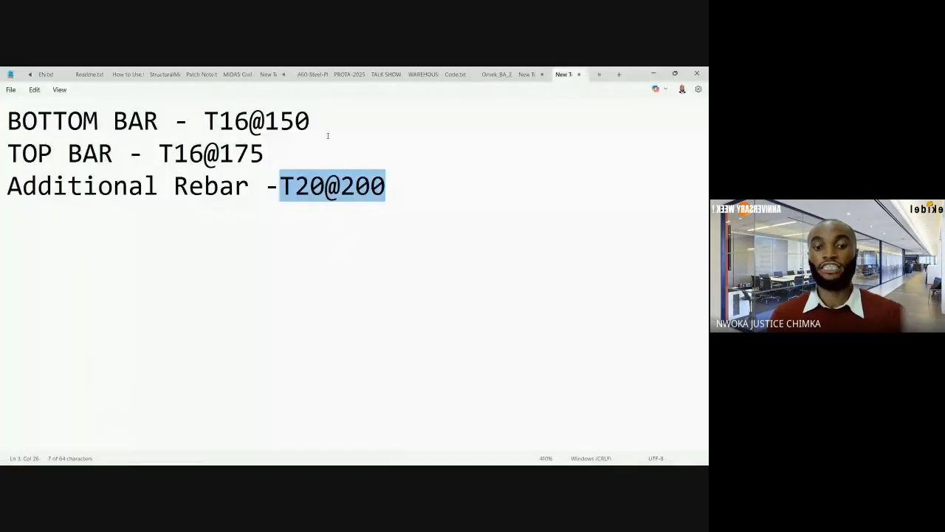
# Review the bottom bar entry in the Notepad reinforcement notes, switch back to ProtaStructure, and inspect slab FS21 on the Storey 0 plan.
pyautogui.click(312, 120)
pyautogui.moveTo(314, 118); pyautogui.dragTo(235, 122)
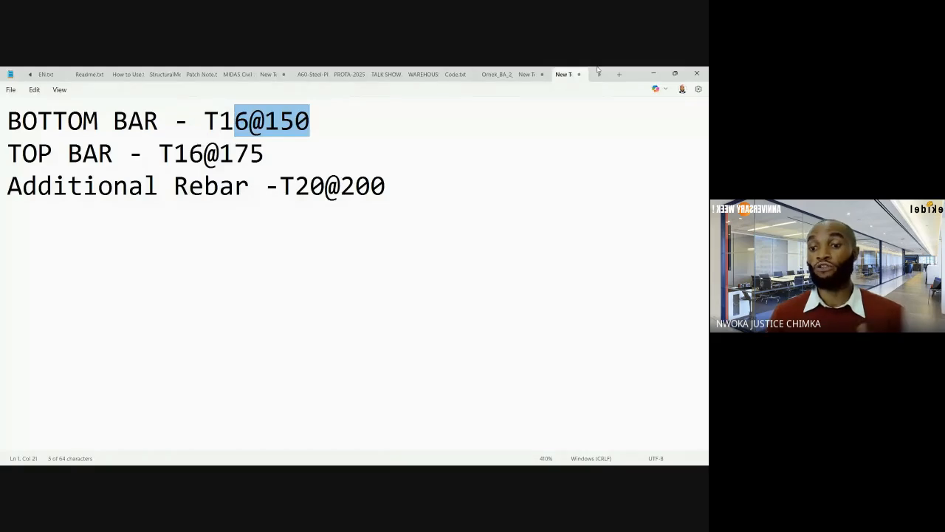
pyautogui.click(650, 74)
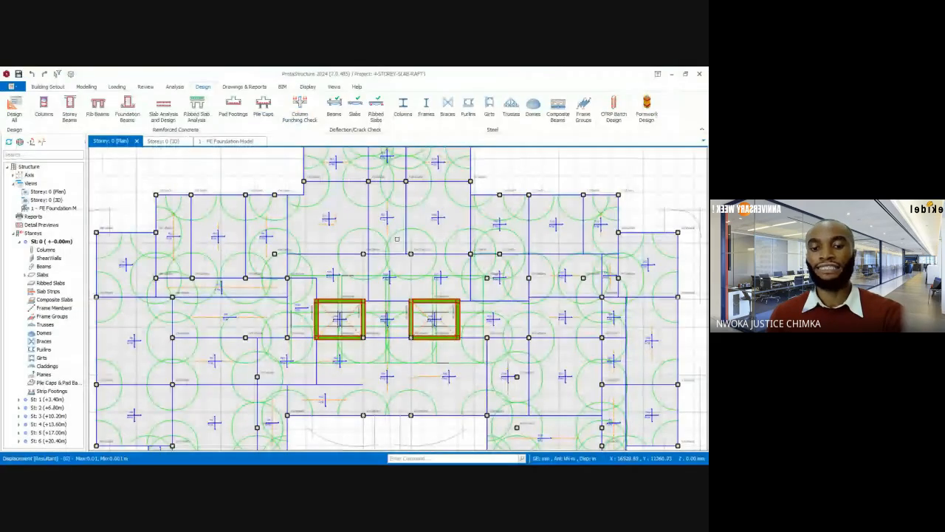
pyautogui.moveTo(408, 235)
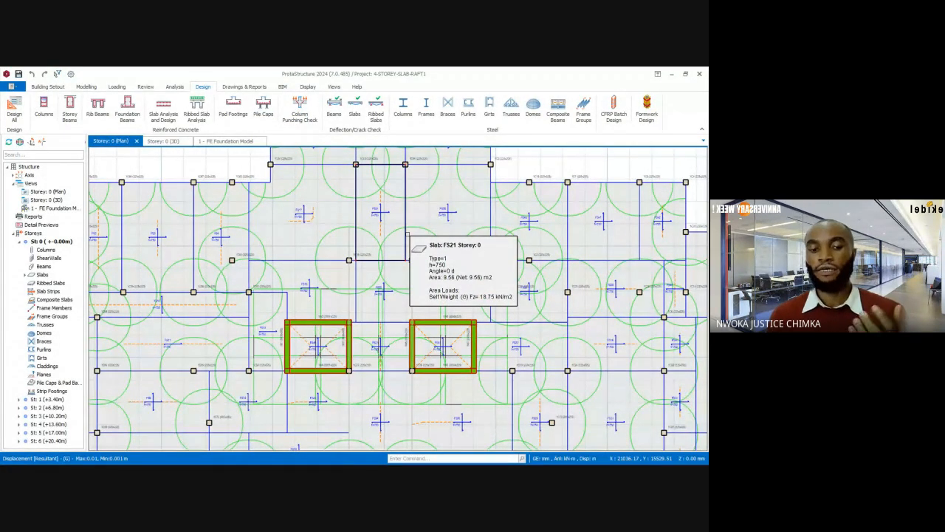
# Examine the column punching perimeters across the Storey 0 raft plan, from the recessed front edge to the rear slabs.
pyautogui.scroll(-3, 408, 234)
pyautogui.moveTo(420, 333); pyautogui.dragTo(445, 247, button='middle')
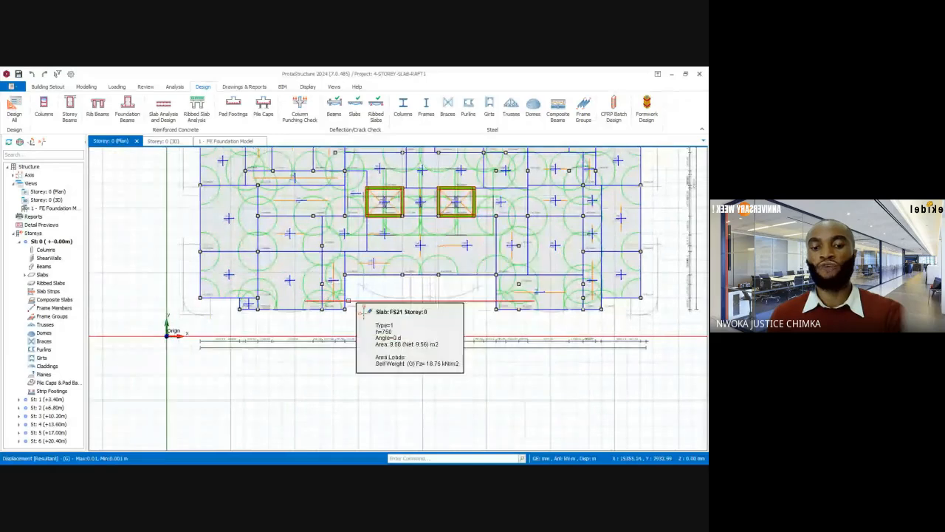
pyautogui.scroll(1, 341, 310)
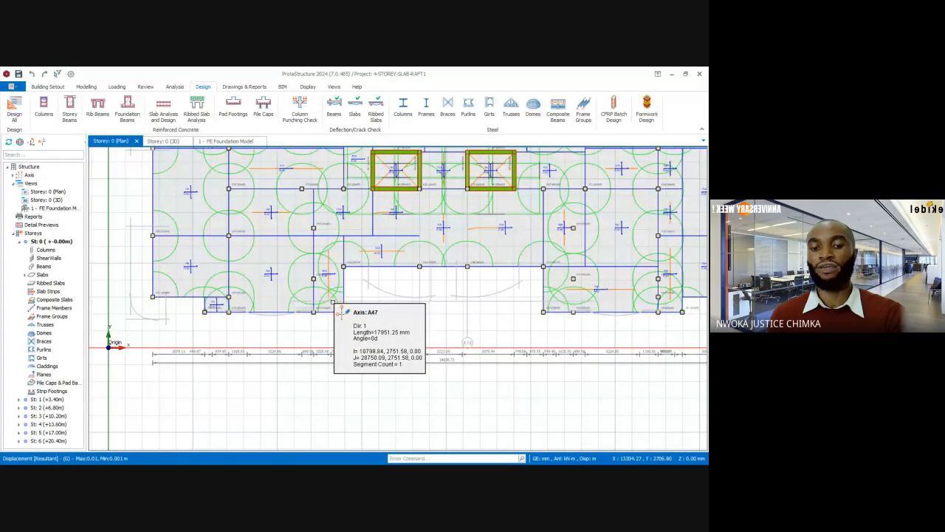
pyautogui.scroll(1, 339, 311)
pyautogui.scroll(1, 289, 315)
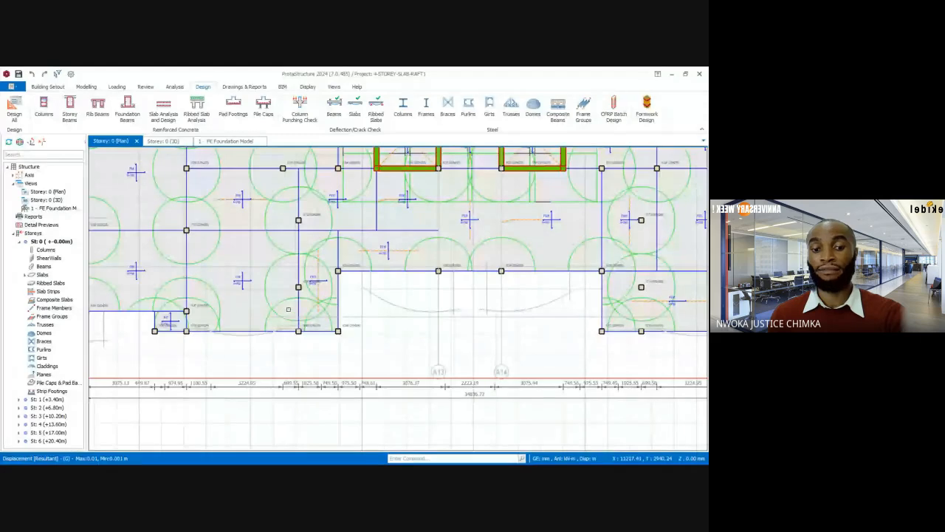
pyautogui.scroll(-2, 354, 246)
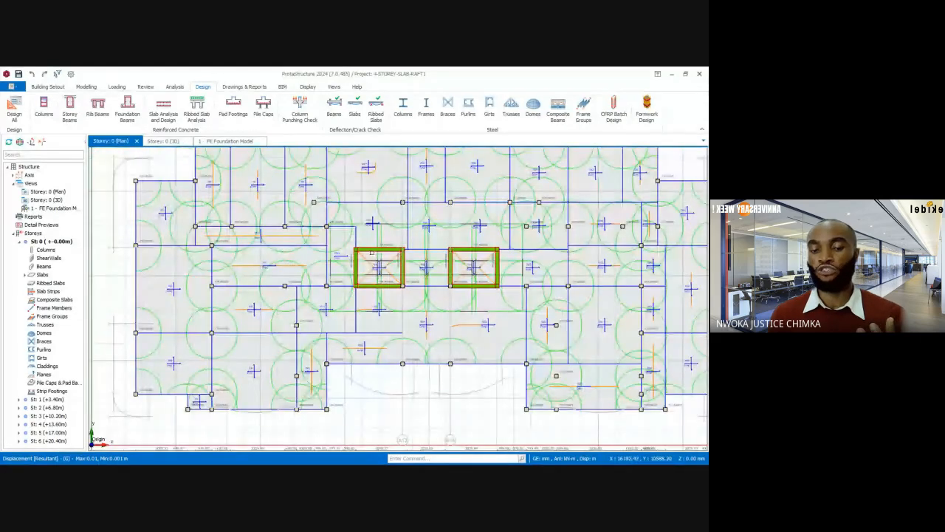
pyautogui.moveTo(371, 252); pyautogui.dragTo(300, 298, button='middle')
pyautogui.scroll(-1, 300, 298)
pyautogui.scroll(1, 428, 267)
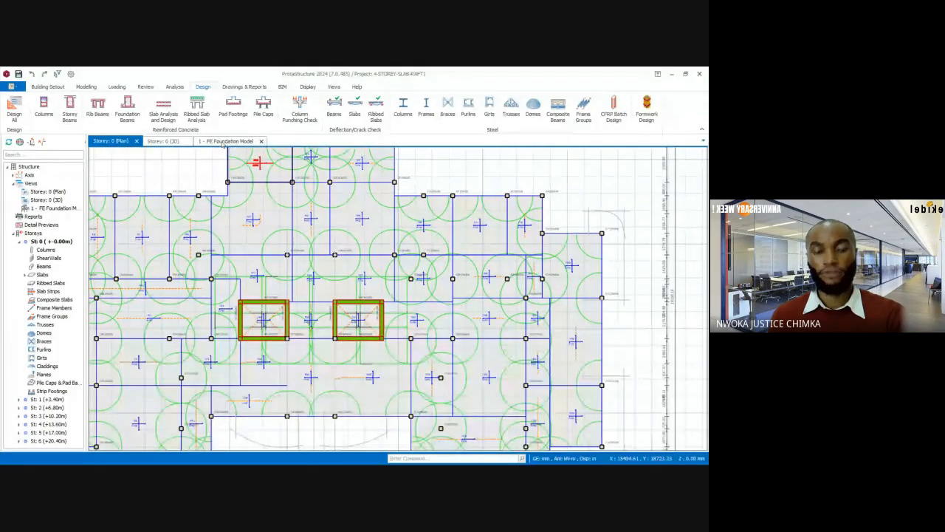
# Open the FE Foundation Model and display its solid model with the axial force (N) contour over the whole raft.
pyautogui.click(221, 142)
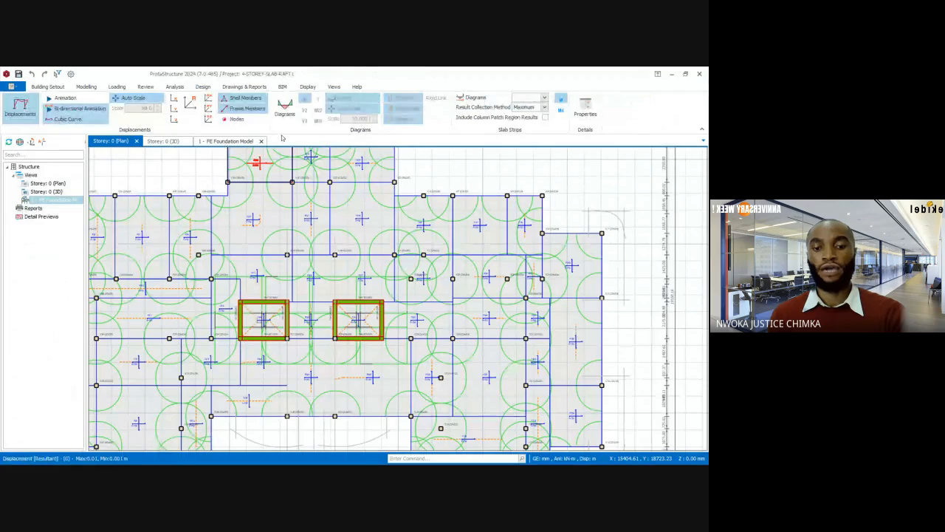
pyautogui.click(241, 142)
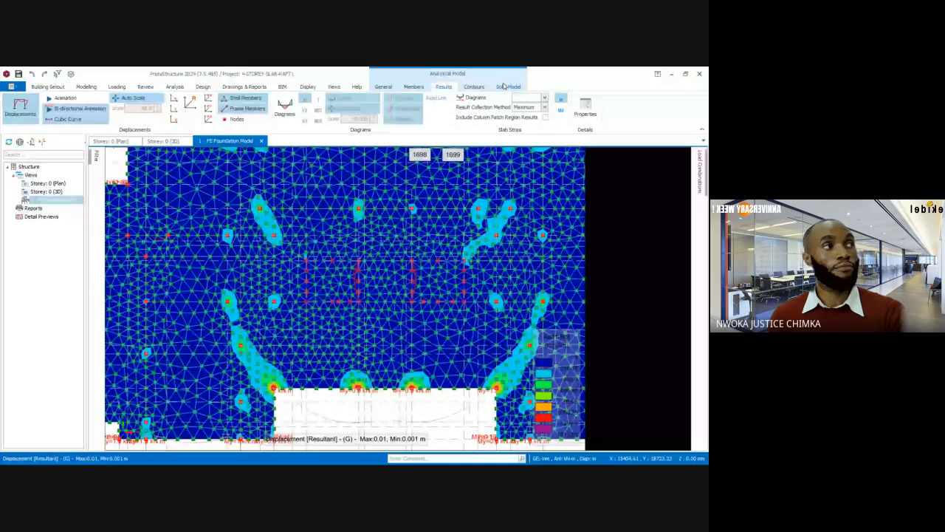
pyautogui.click(505, 87)
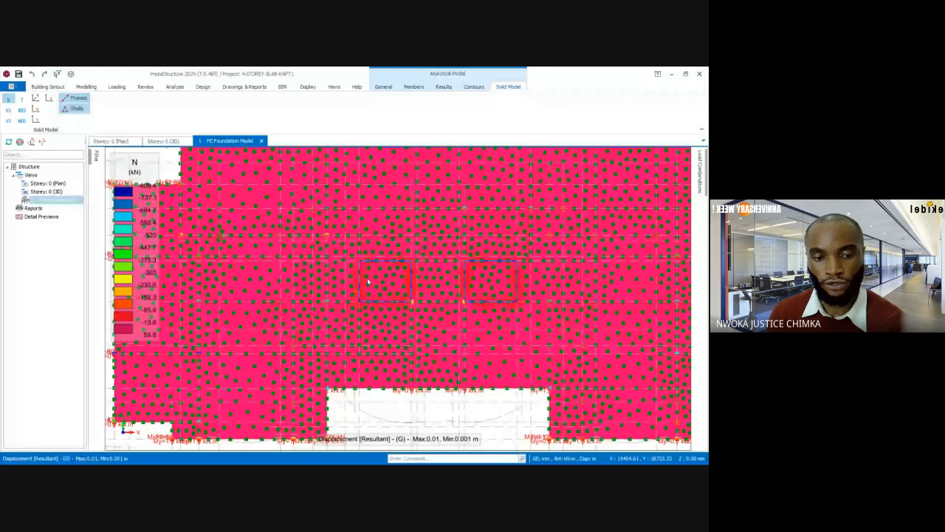
pyautogui.scroll(-3, 368, 281)
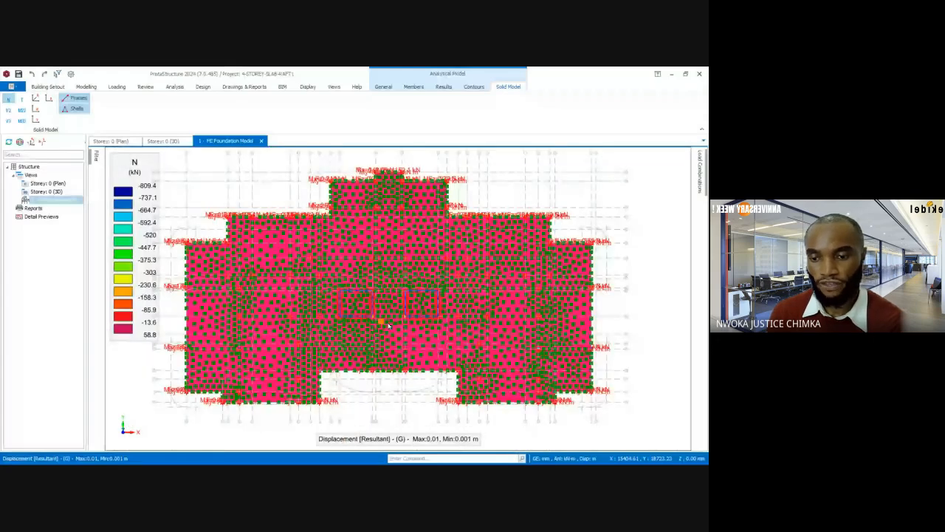
# Show the foundation model in plan, change it to the 3D view, and display the solid model axial force contour again.
pyautogui.click(383, 86)
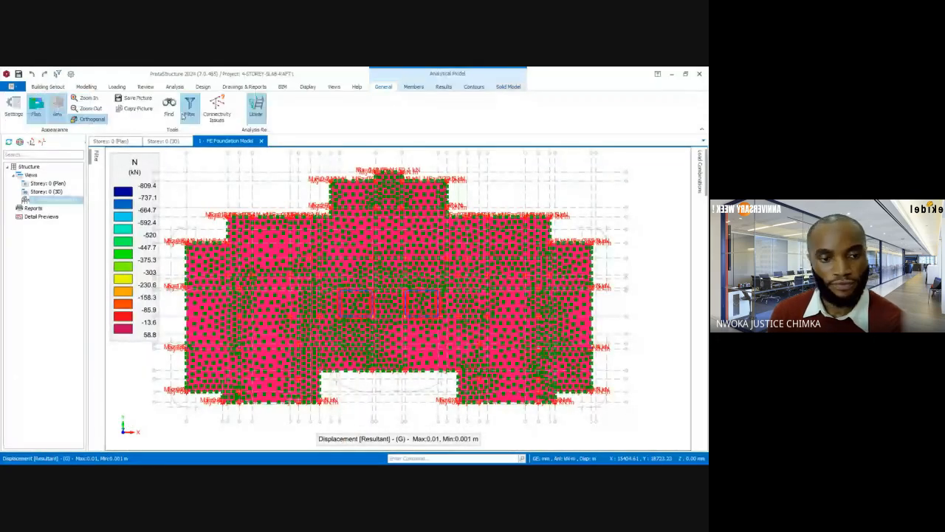
pyautogui.click(36, 107)
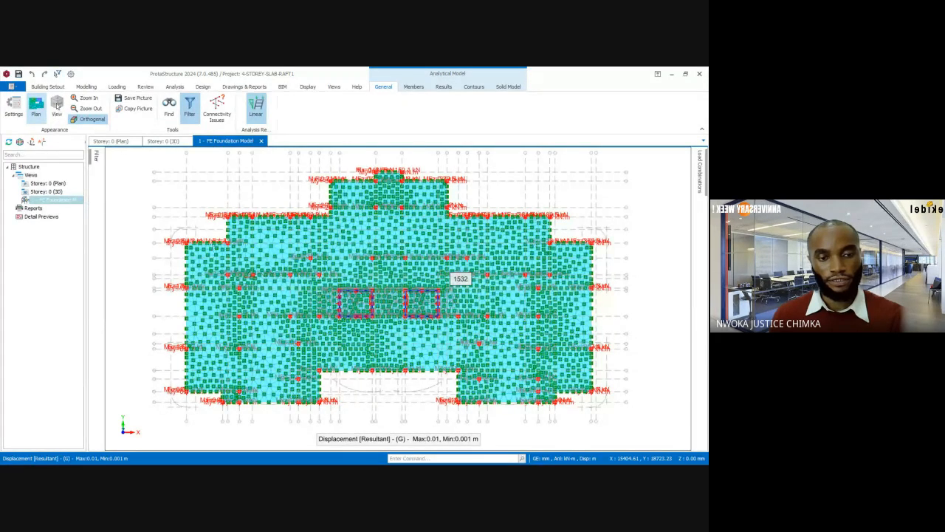
pyautogui.click(58, 107)
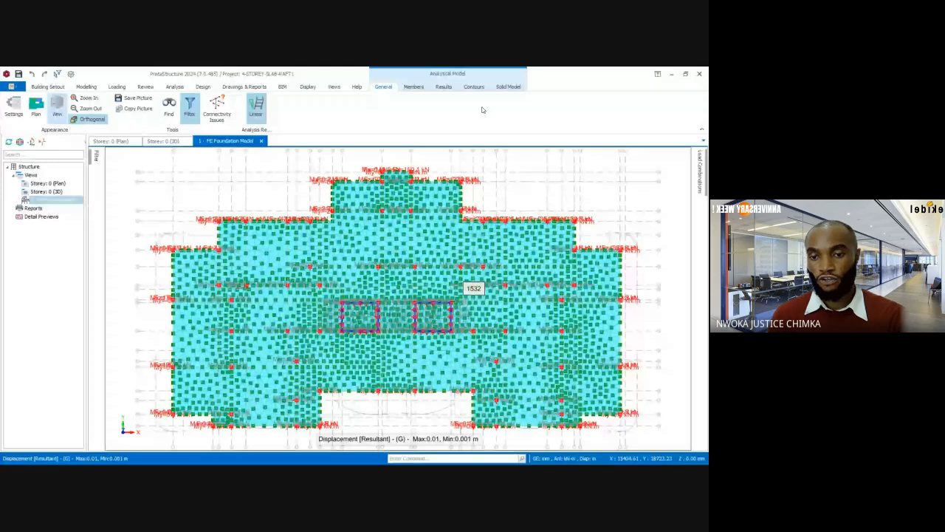
pyautogui.click(509, 87)
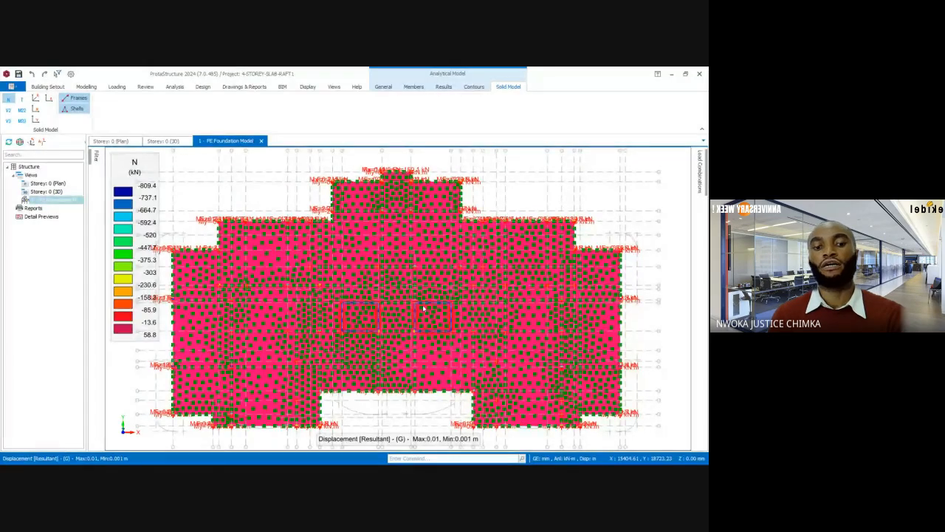
# Examine the column axial force colours in 3D against the N legend, moving from one end of the raft past the wall cores.
pyautogui.moveTo(397, 317); pyautogui.dragTo(462, 291, button='middle')
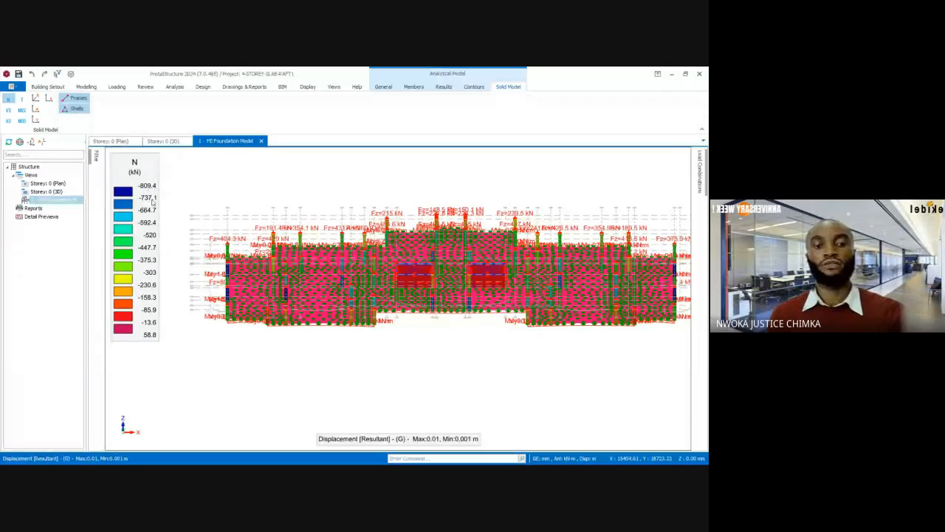
pyautogui.scroll(3, 281, 285)
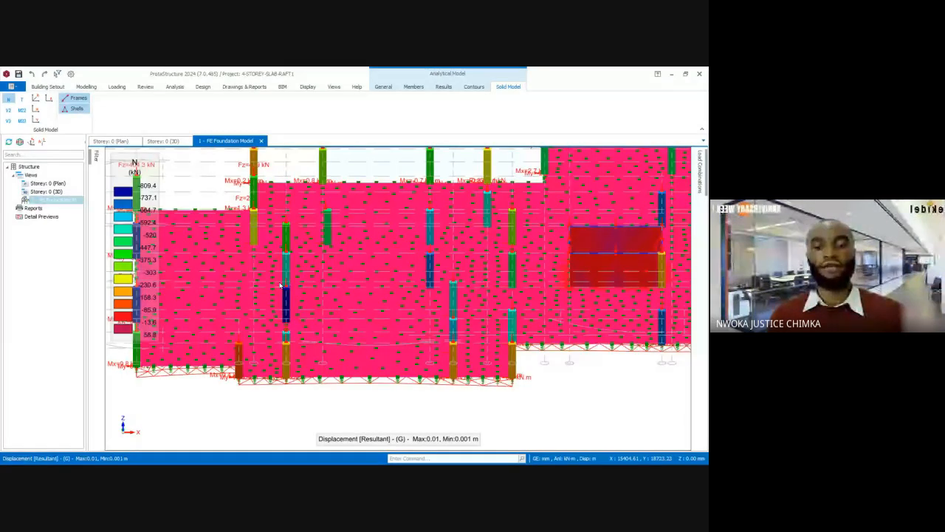
pyautogui.moveTo(281, 286); pyautogui.dragTo(353, 277, button='middle')
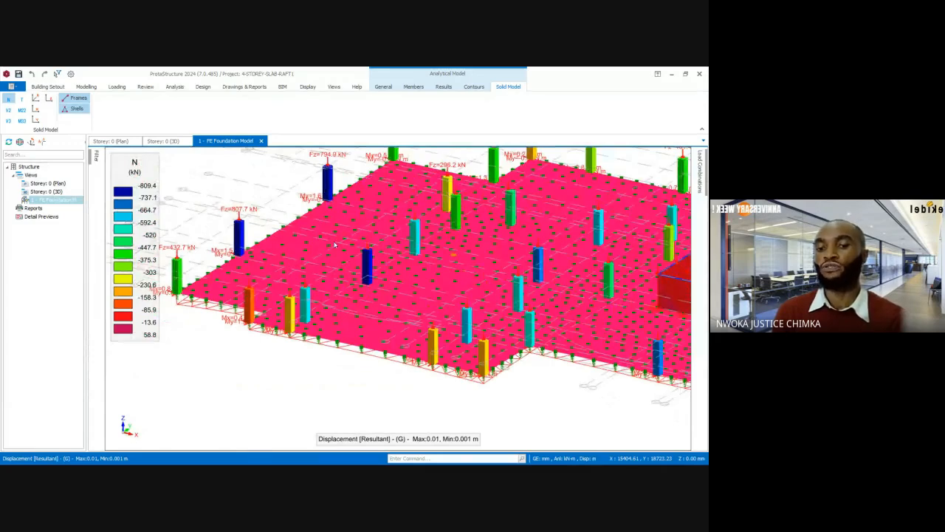
pyautogui.scroll(-2, 334, 245)
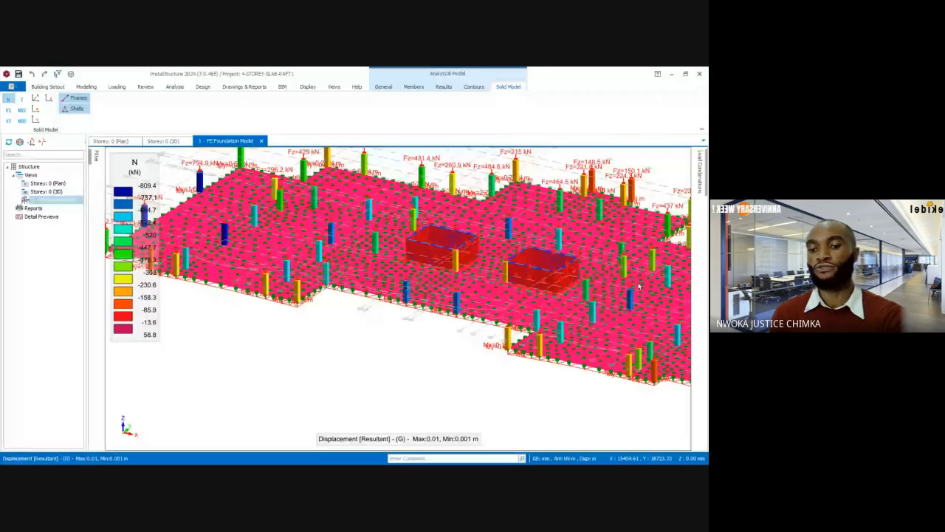
pyautogui.moveTo(640, 287); pyautogui.dragTo(518, 273, button='middle')
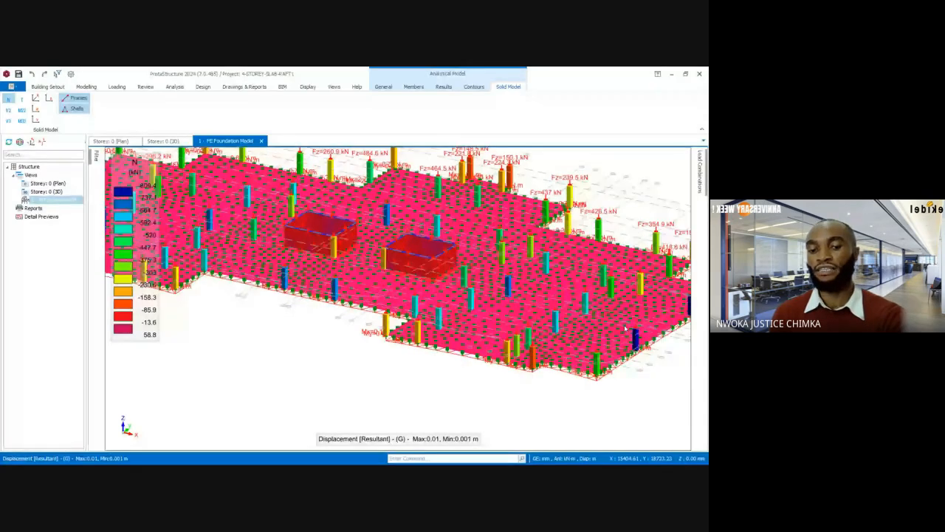
# Inspect the axial force colours of the edge and corner columns at the raft's +X end.
pyautogui.scroll(3, 625, 327)
pyautogui.scroll(2, 603, 258)
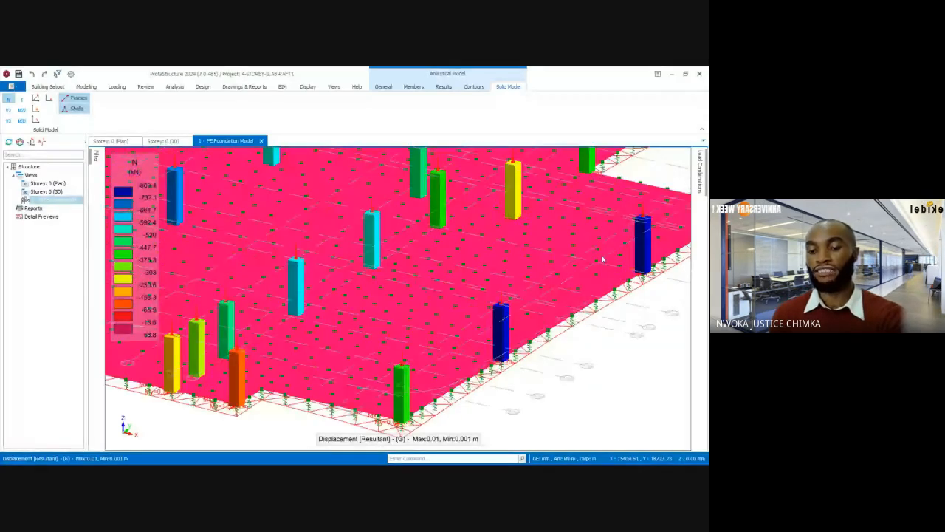
pyautogui.scroll(-3, 603, 258)
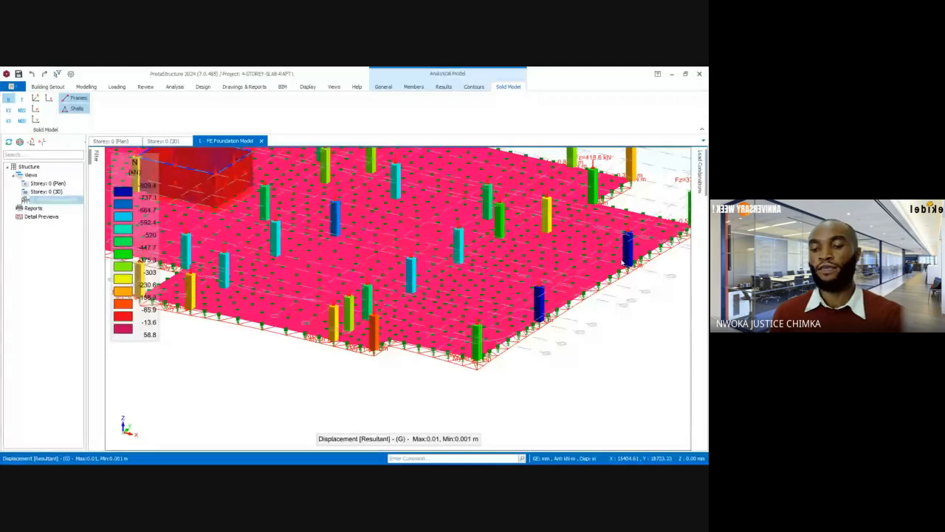
pyautogui.scroll(2, 629, 266)
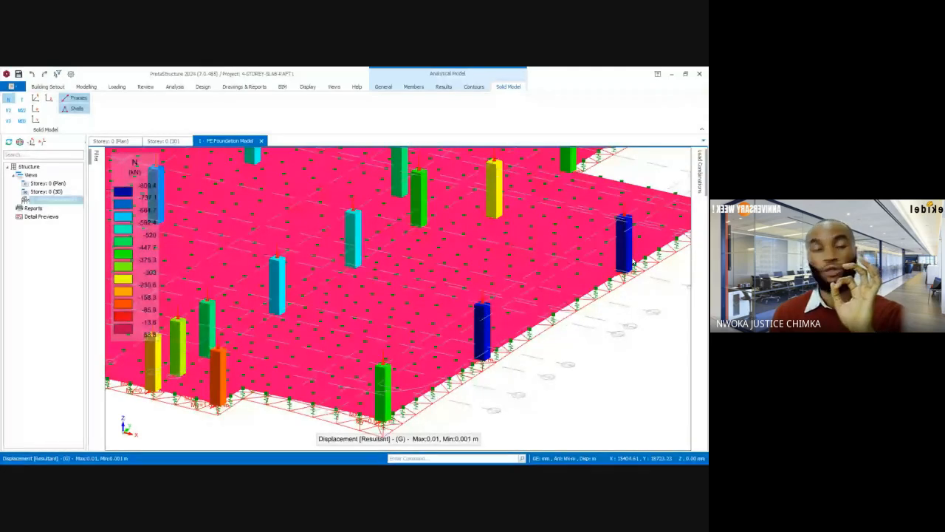
pyautogui.scroll(-2, 633, 265)
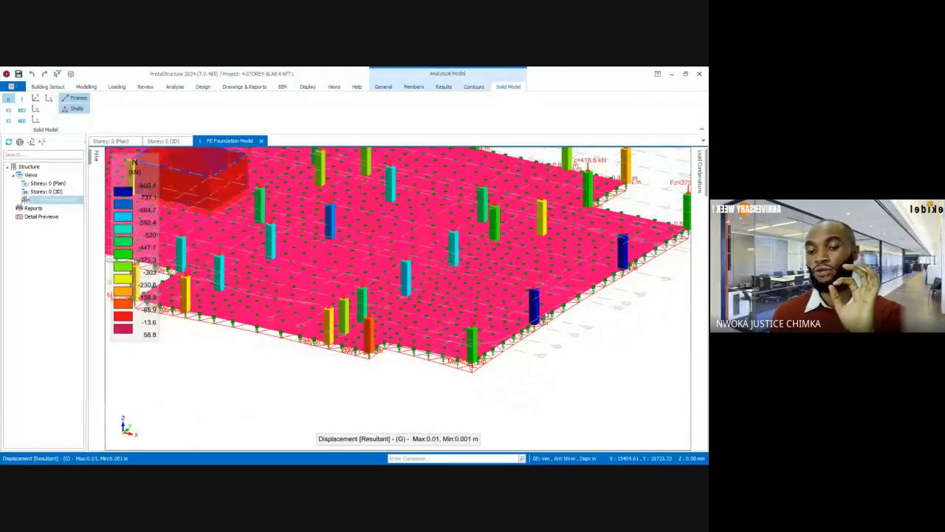
# Examine the axial forces around the two wall cores and the rear-edge columns, finishing with the entire raft in view.
pyautogui.scroll(-2, 633, 265)
pyautogui.moveTo(274, 238); pyautogui.dragTo(406, 293, button='middle')
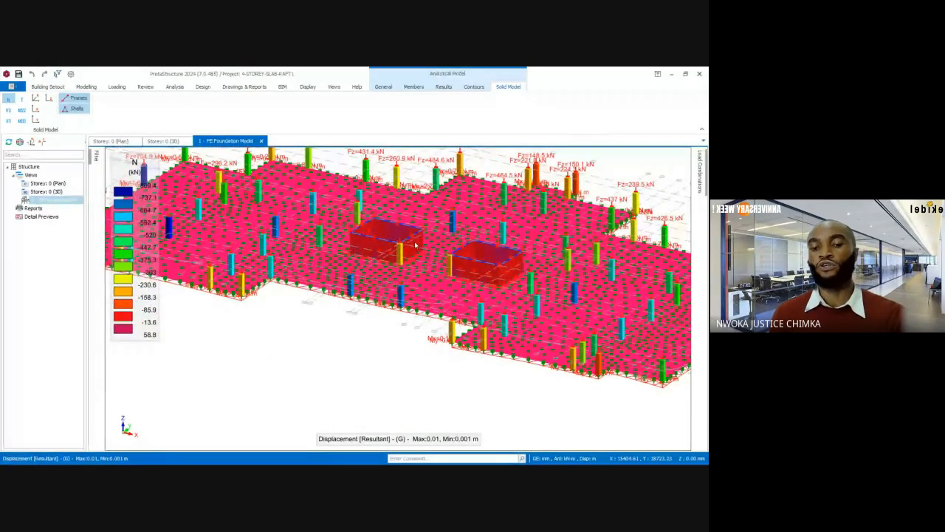
pyautogui.moveTo(416, 245); pyautogui.dragTo(428, 296, button='middle')
pyautogui.scroll(3, 427, 296)
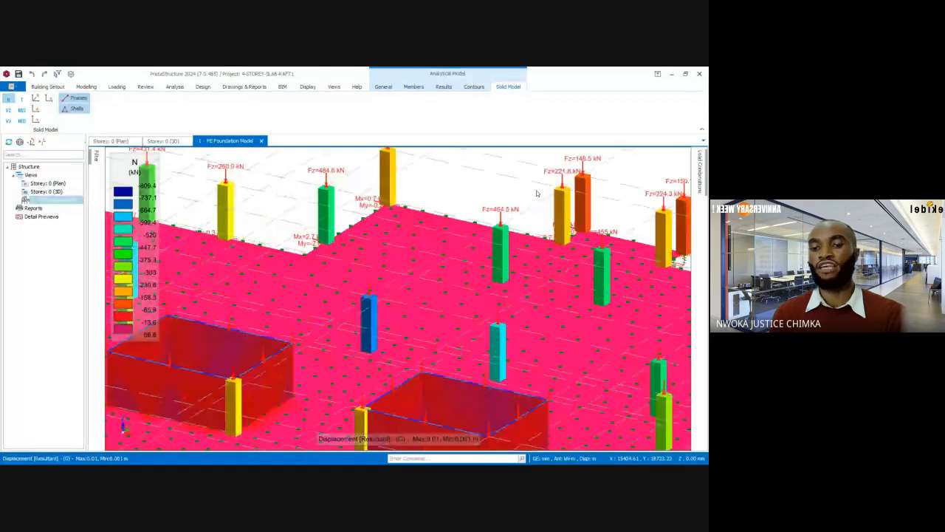
pyautogui.scroll(-4, 537, 193)
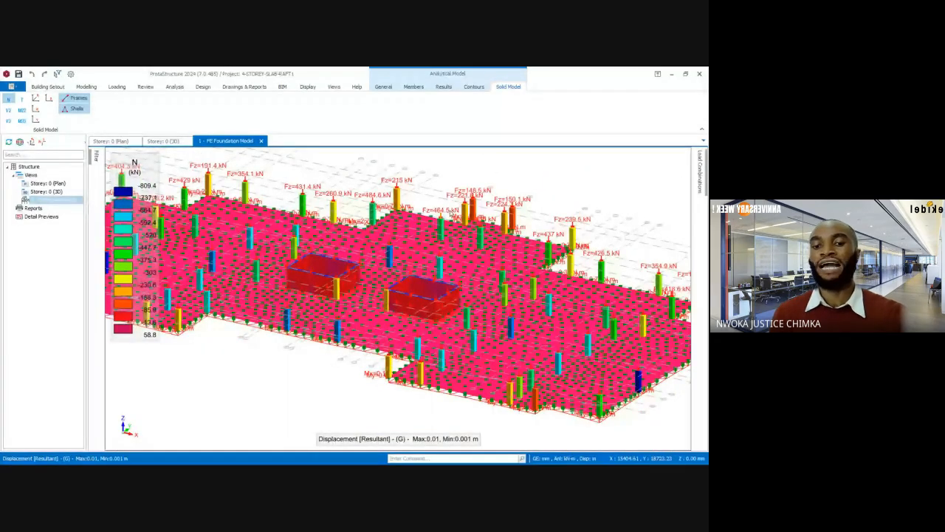
pyautogui.scroll(2, 396, 191)
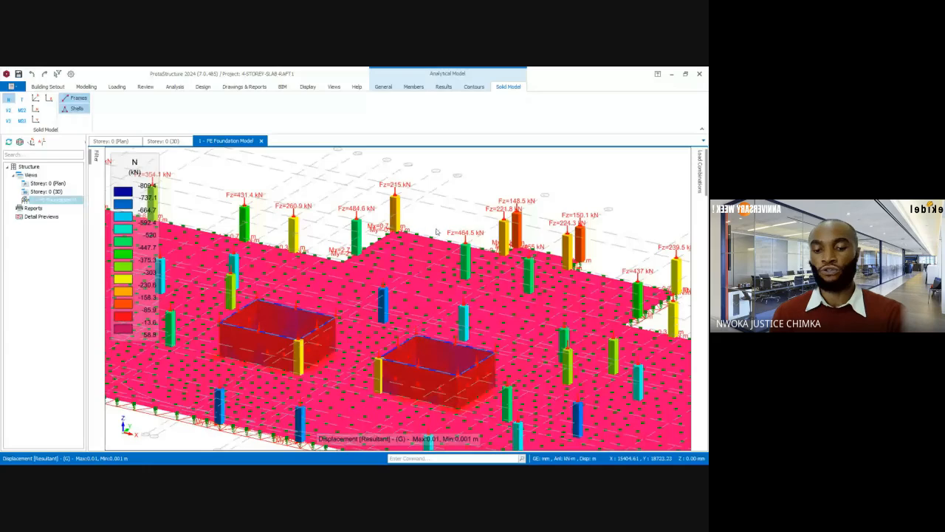
pyautogui.scroll(-5, 436, 232)
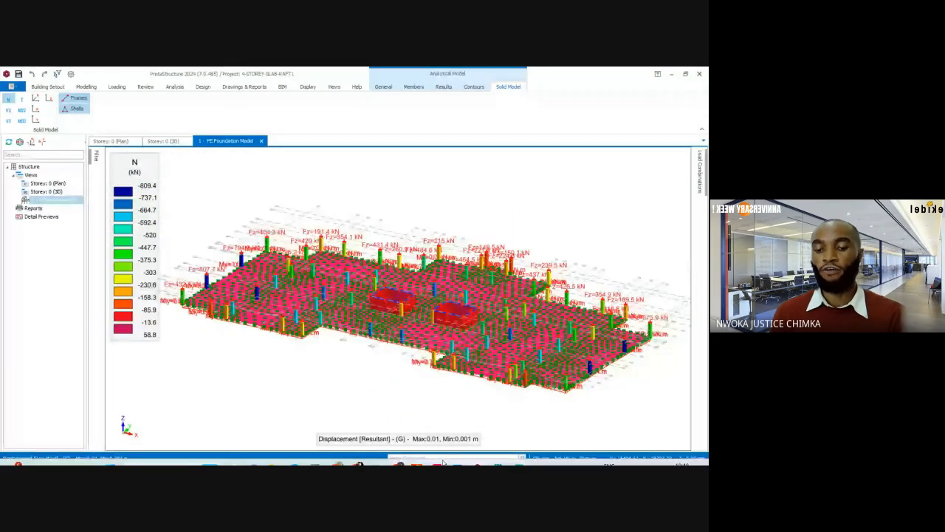
pyautogui.moveTo(493, 455)
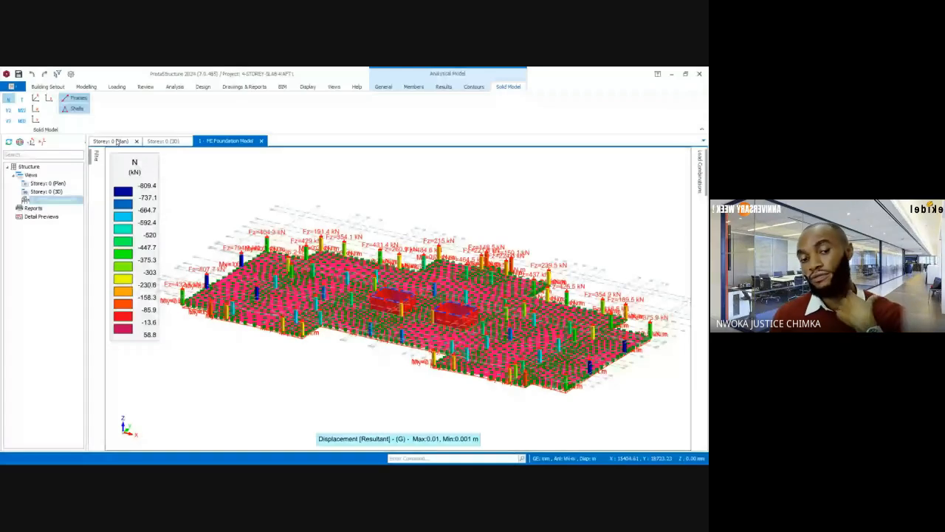
# Return to the Storey 0 plan and review the punching perimeters around the wall cores and across the raft.
pyautogui.click(116, 141)
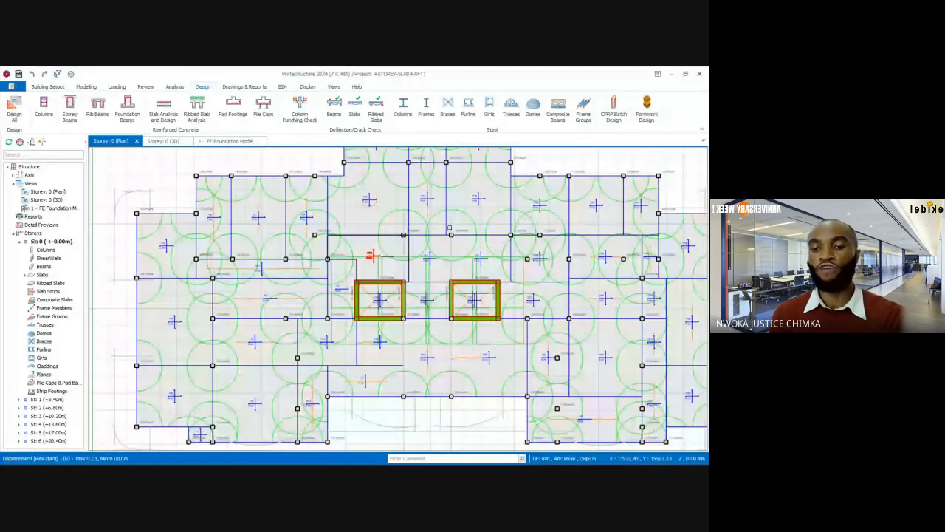
pyautogui.moveTo(449, 228); pyautogui.dragTo(432, 232, button='middle')
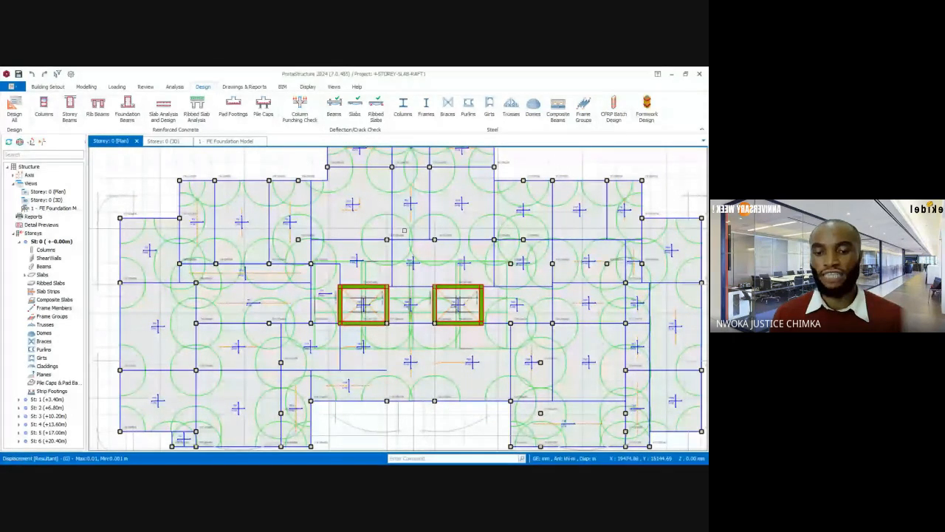
pyautogui.scroll(1, 435, 219)
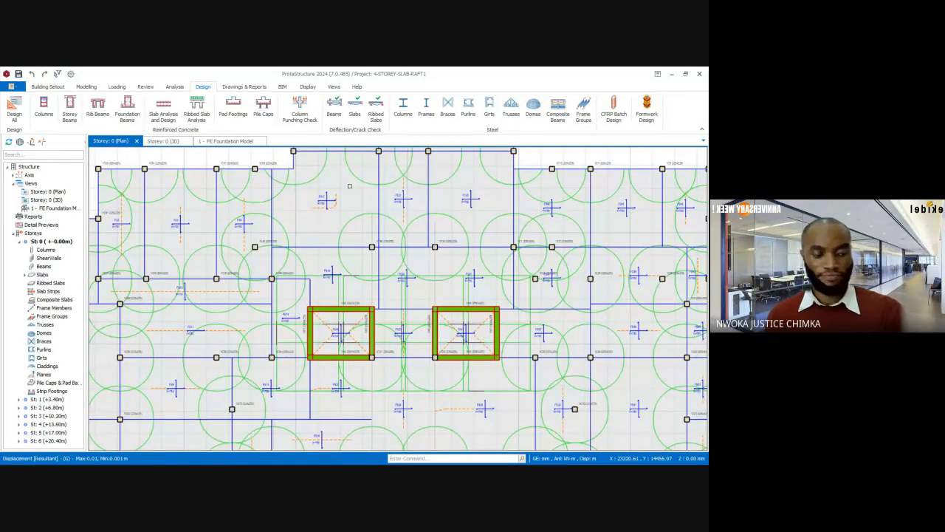
pyautogui.scroll(-1, 401, 248)
pyautogui.scroll(-1, 417, 211)
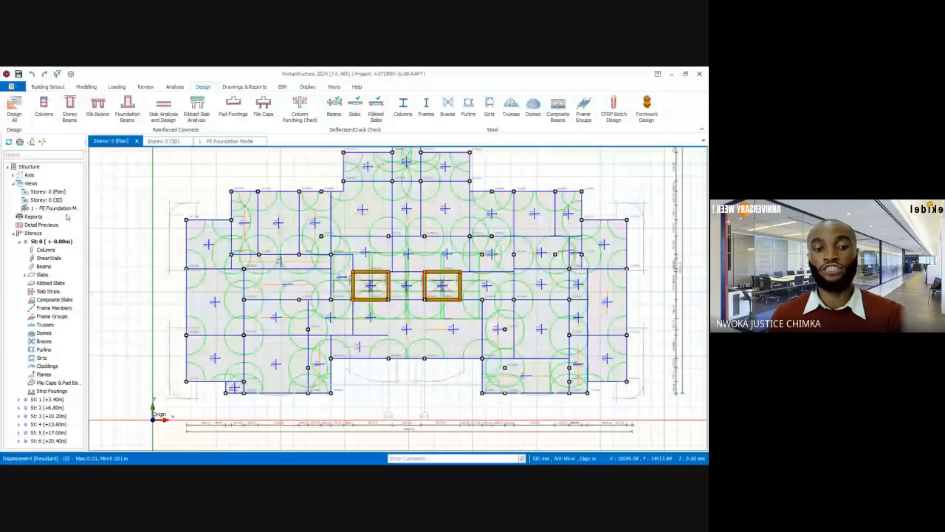
# Display the Storey 1 plan to view its beam and slab layout, and return to the Storey 0 plan.
pyautogui.scroll(2, 332, 220)
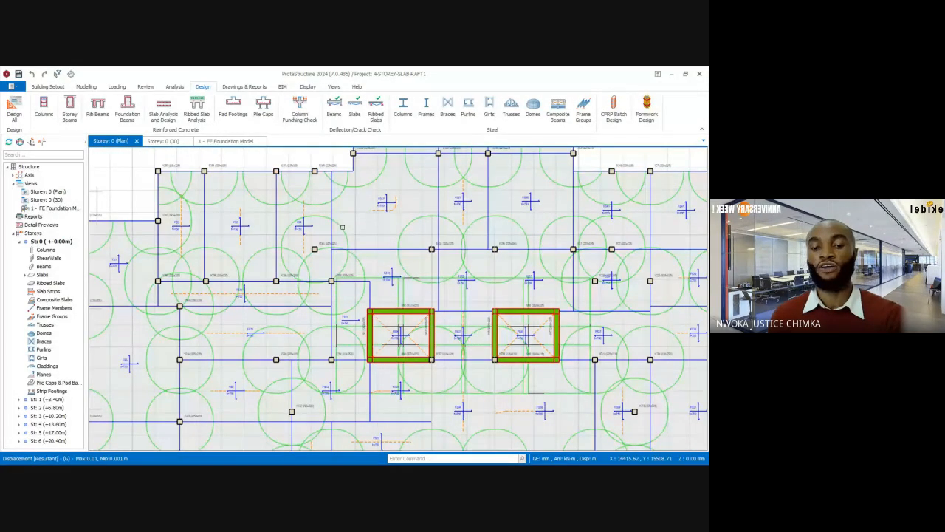
pyautogui.click(53, 399)
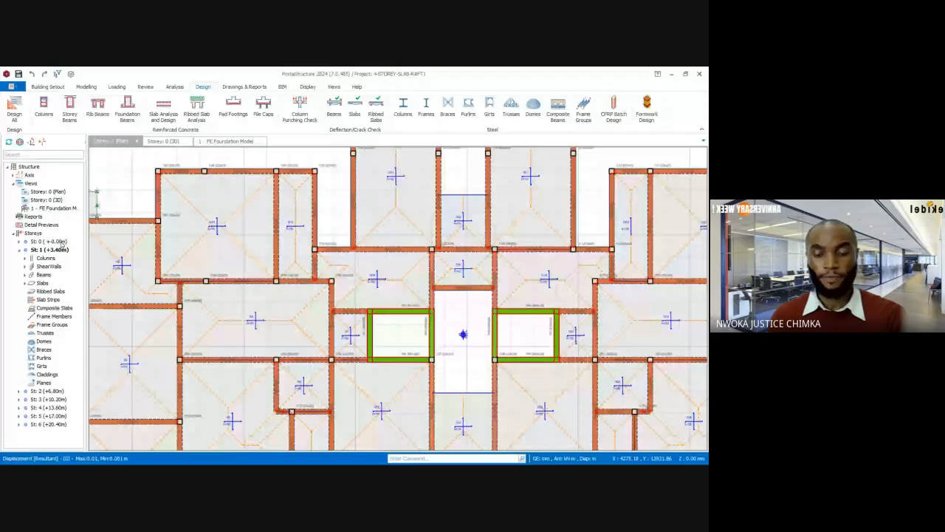
pyautogui.doubleClick(64, 243)
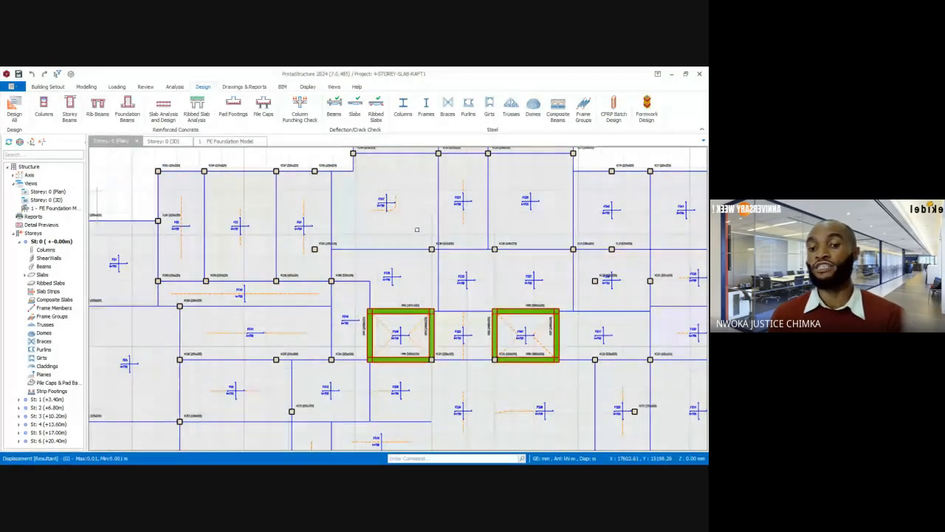
# Examine the Storey 0 plan around the two wall cores, the neighbouring columns and the raft's outer bays, finishing with the entire raft in view.
pyautogui.scroll(-2, 421, 228)
pyautogui.moveTo(452, 270); pyautogui.dragTo(371, 245, button='middle')
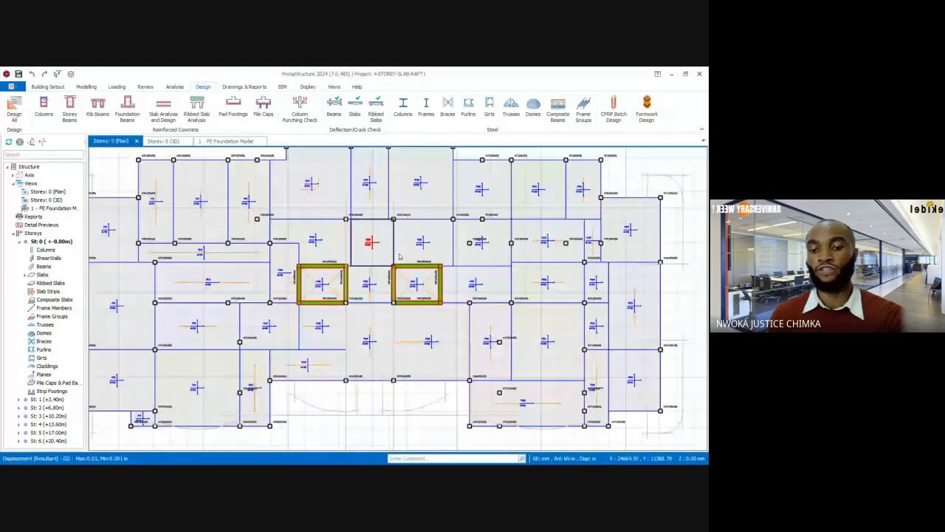
pyautogui.scroll(-1, 399, 257)
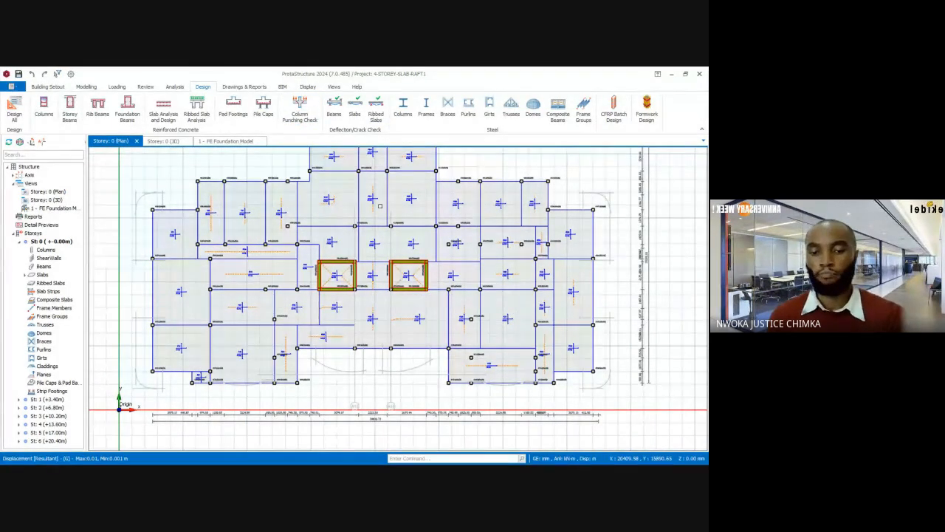
pyautogui.scroll(2, 465, 236)
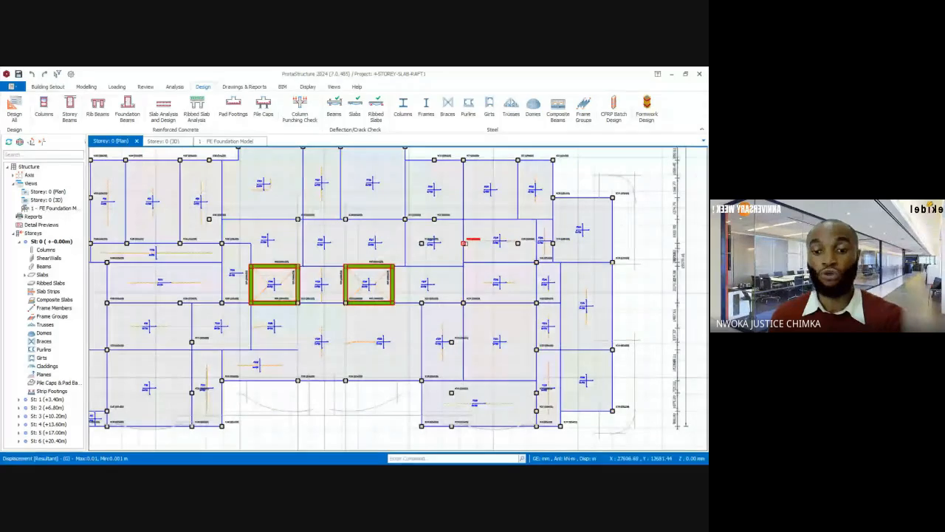
pyautogui.scroll(-1, 462, 243)
pyautogui.moveTo(225, 245)
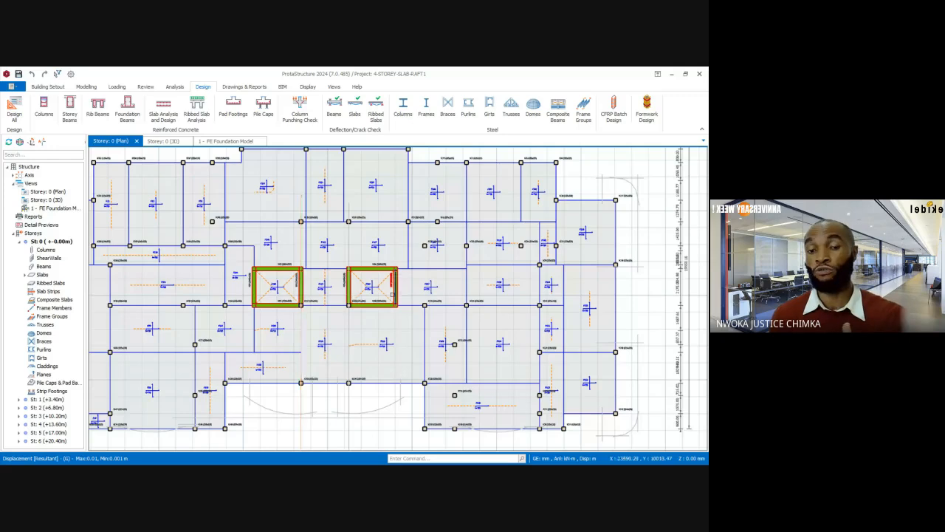
pyautogui.moveTo(392, 294)
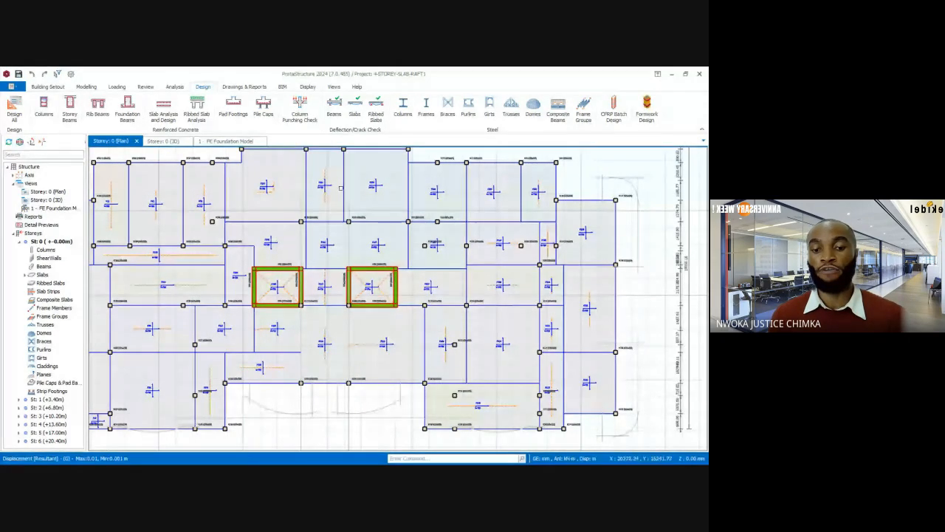
pyautogui.moveTo(345, 187)
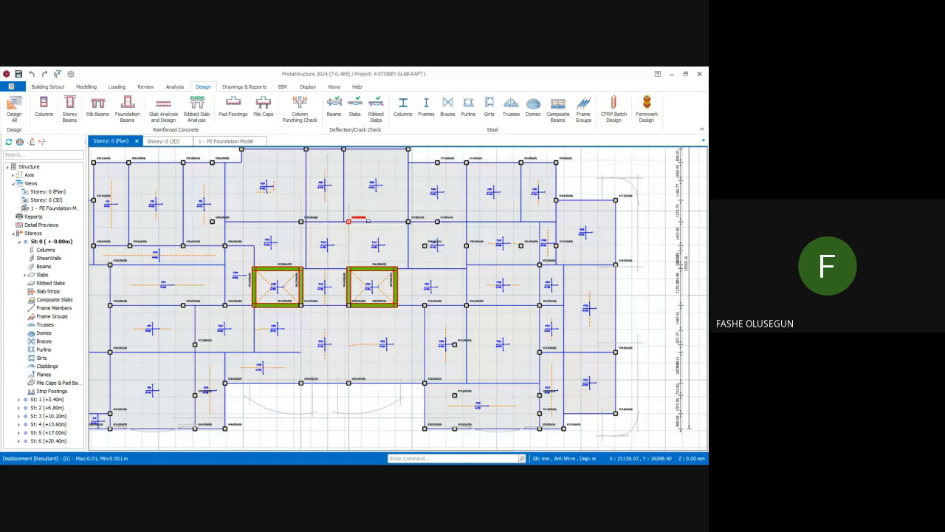
pyautogui.moveTo(353, 224); pyautogui.dragTo(425, 241, button='middle')
pyautogui.moveTo(376, 237)
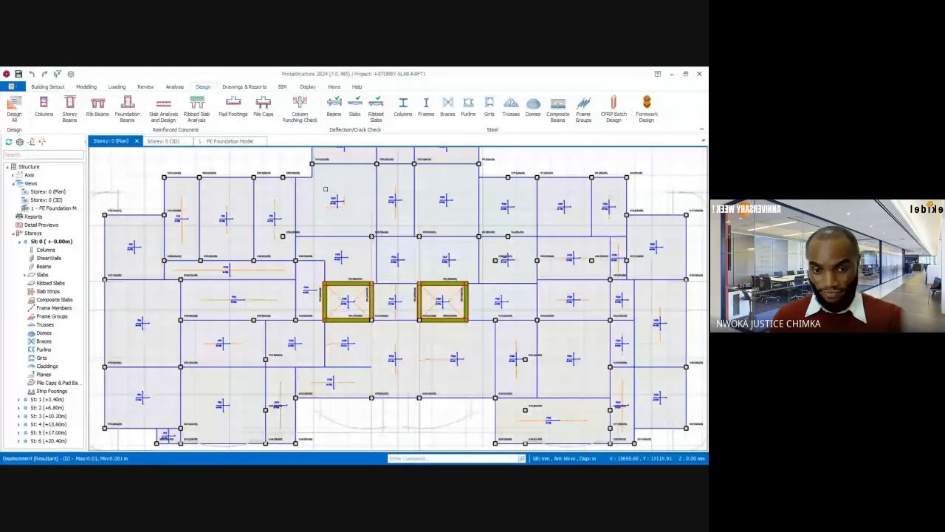
pyautogui.scroll(-3, 392, 194)
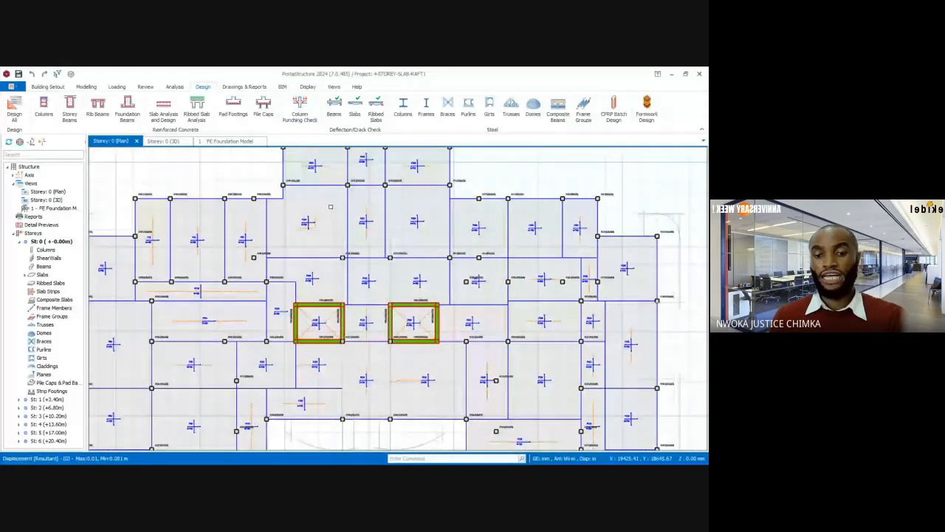
pyautogui.scroll(1, 394, 184)
pyautogui.scroll(-1, 394, 251)
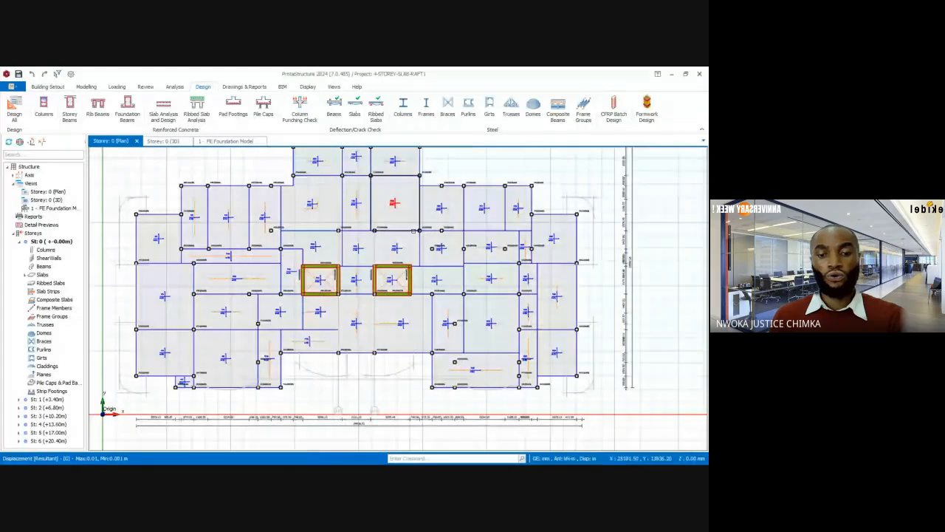
pyautogui.moveTo(413, 242); pyautogui.dragTo(415, 256, button='middle')
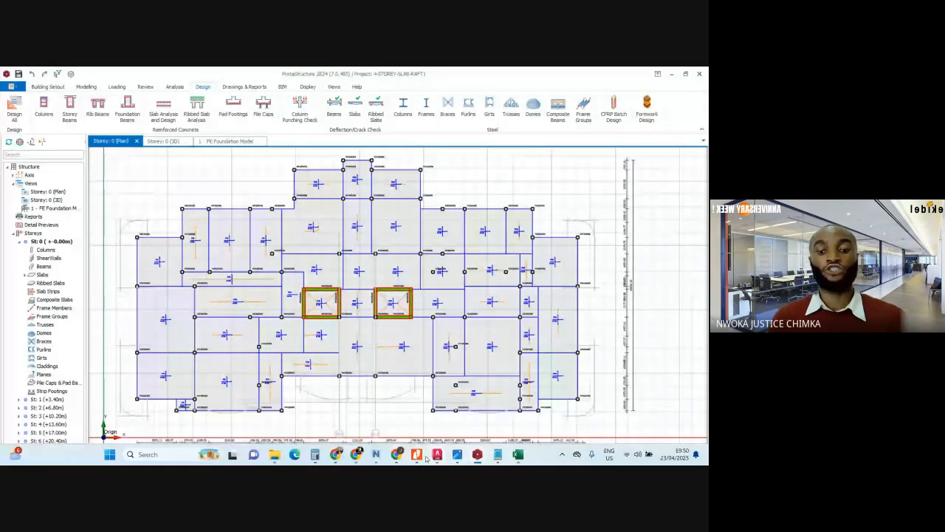
# Switch to AutoCAD to glance at the slab raft foundation detailing drawing, and return to the Storey 0 plan in ProtaStructure.
pyautogui.moveTo(398, 458)
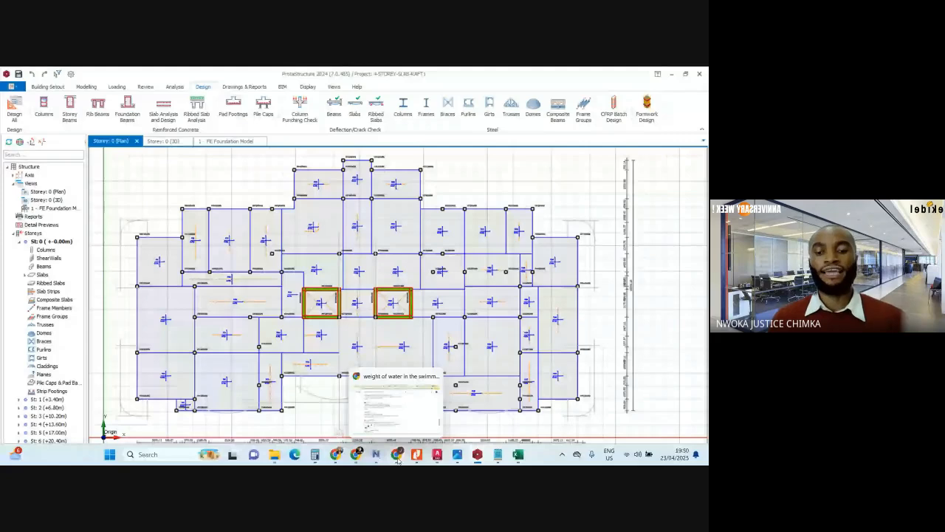
pyautogui.moveTo(438, 458)
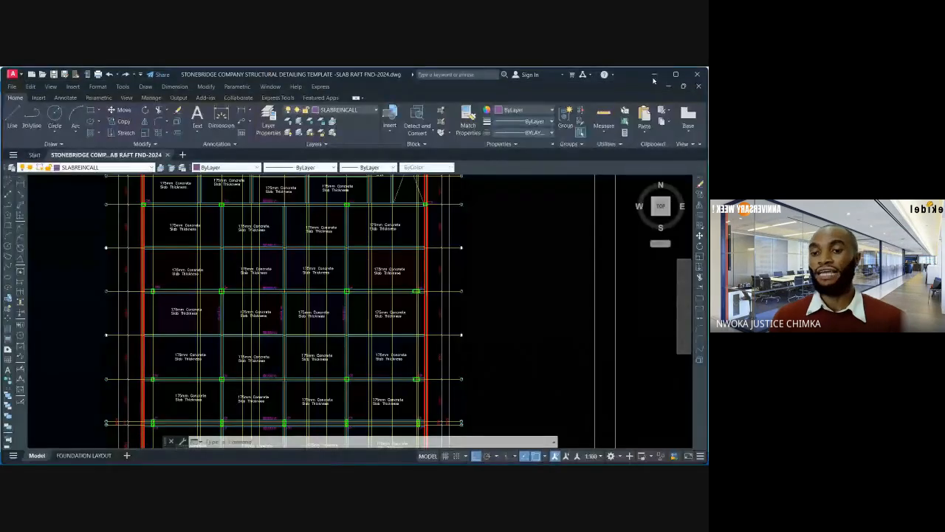
pyautogui.click(654, 76)
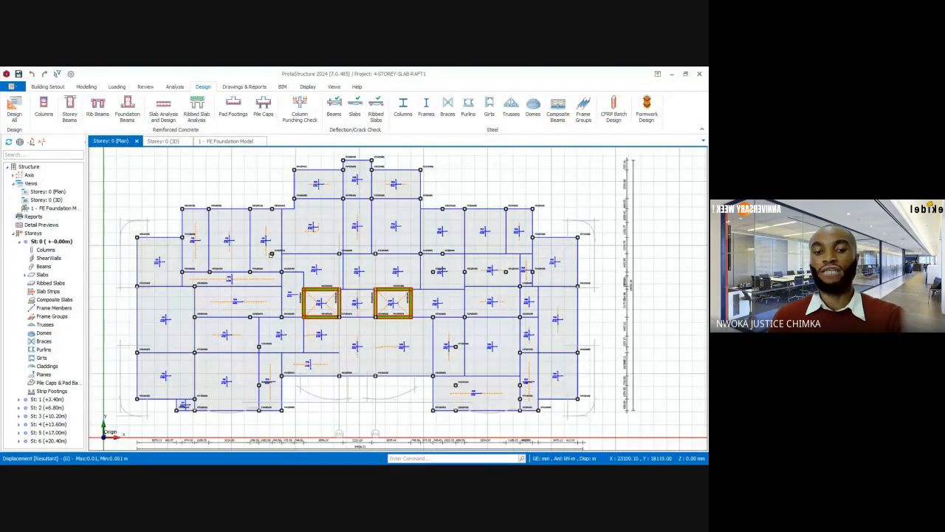
# Review the overall column and wall core layout in the Storey 0 plan, and return to the FE Foundation Model.
pyautogui.scroll(-2, 402, 231)
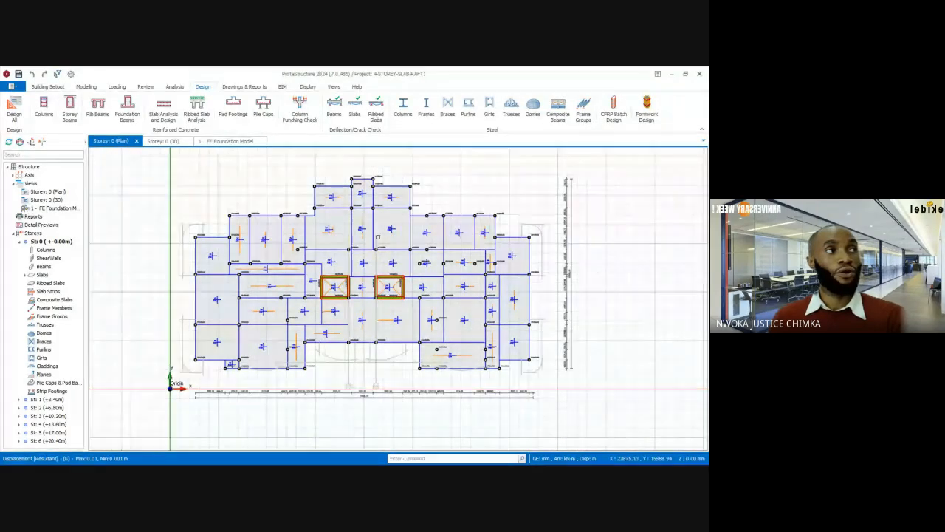
pyautogui.scroll(1, 377, 238)
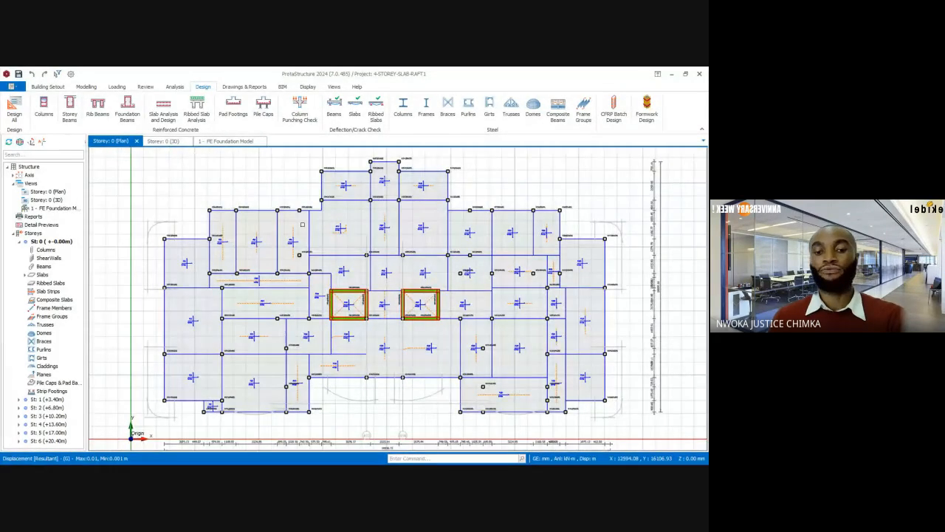
pyautogui.moveTo(390, 240); pyautogui.dragTo(398, 224, button='middle')
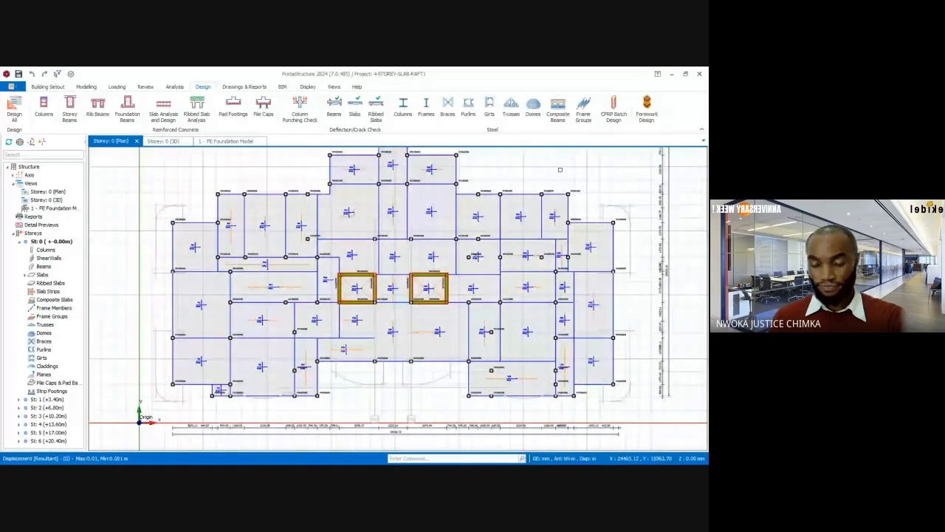
pyautogui.scroll(-1, 452, 258)
pyautogui.scroll(1, 442, 272)
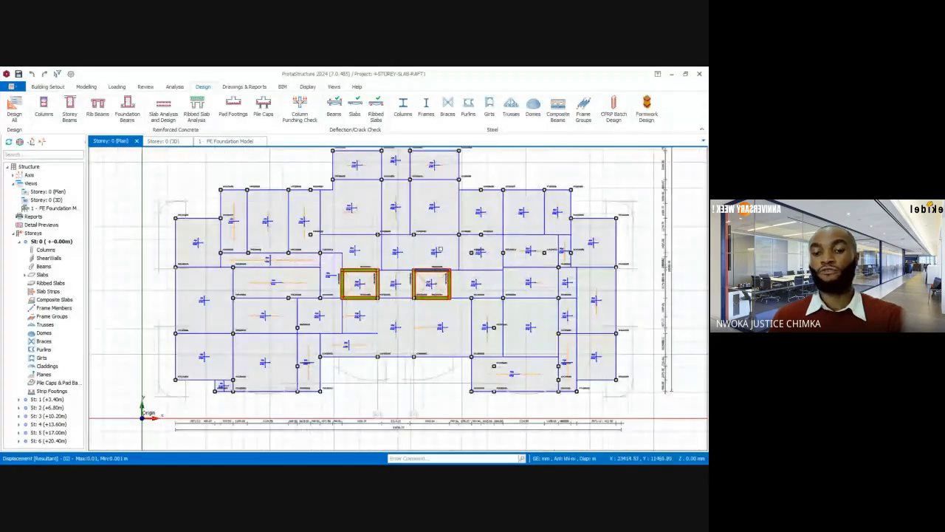
pyautogui.scroll(1, 408, 281)
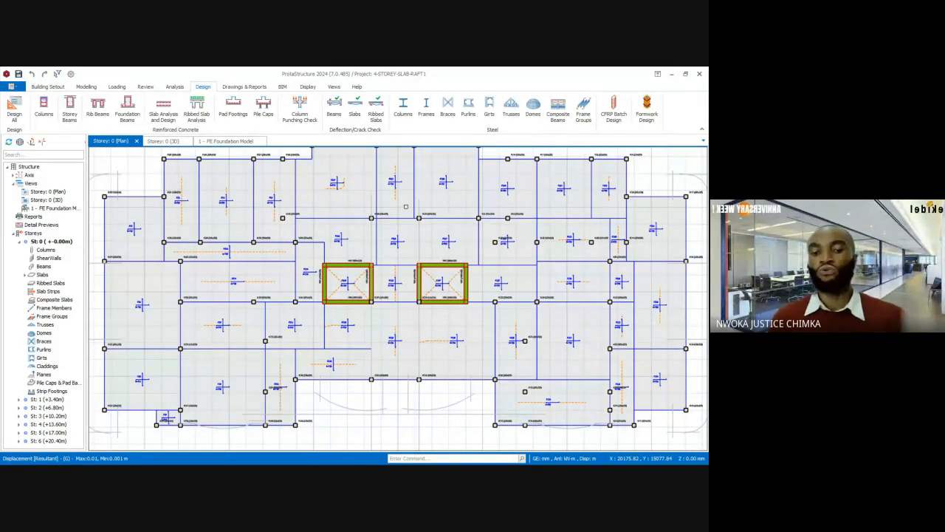
pyautogui.scroll(-4, 391, 240)
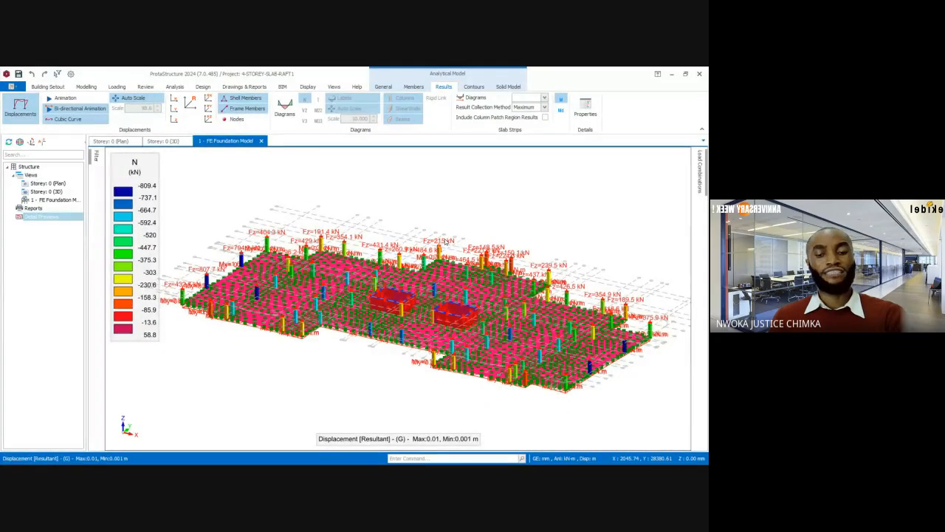
# Examine the column axial force colours across the raft's FE model and close up around the two wall cores.
pyautogui.scroll(3, 350, 272)
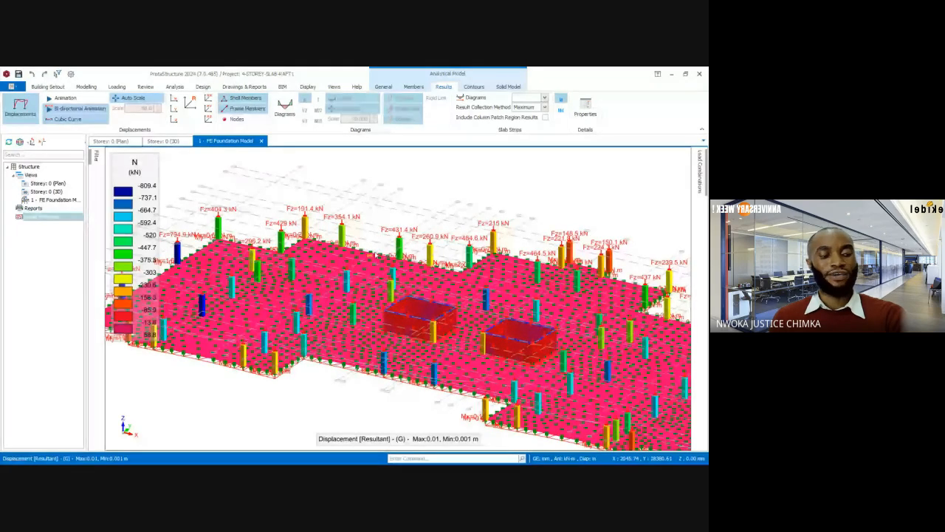
pyautogui.scroll(-3, 386, 260)
pyautogui.moveTo(425, 261)
pyautogui.mouseDown(button='middle')
pyautogui.moveTo(429, 284)
pyautogui.moveTo(425, 271)
pyautogui.mouseUp(button='middle')
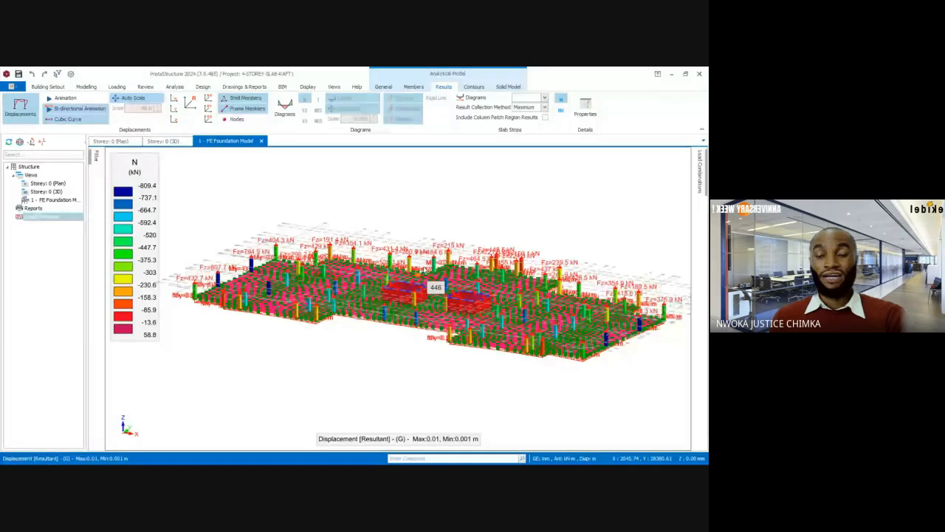
pyautogui.scroll(2, 429, 279)
pyautogui.scroll(-1, 414, 273)
pyautogui.scroll(1, 396, 269)
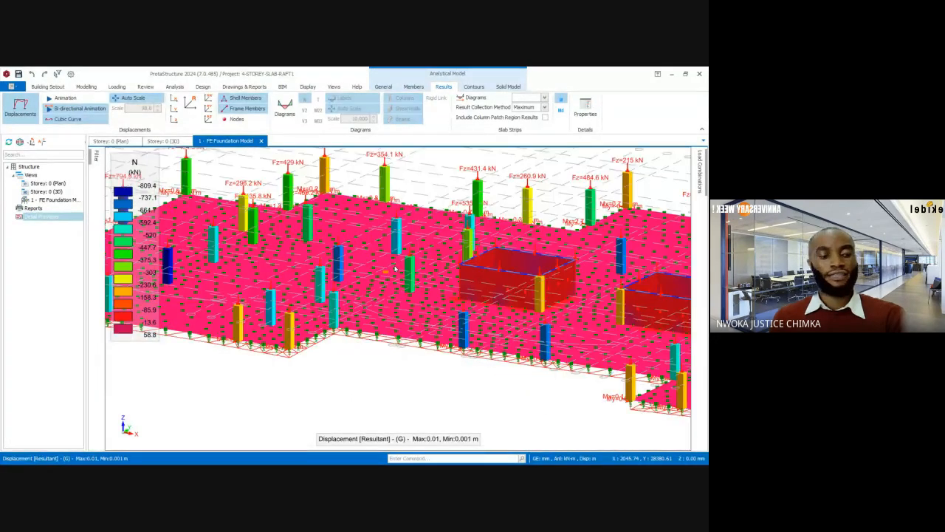
pyautogui.scroll(-3, 381, 272)
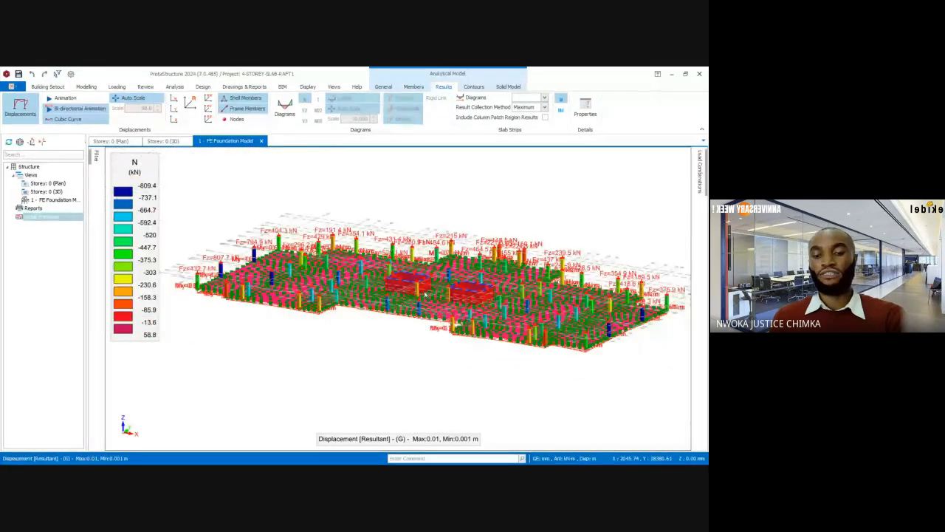
pyautogui.scroll(3, 426, 294)
pyautogui.scroll(-1, 428, 294)
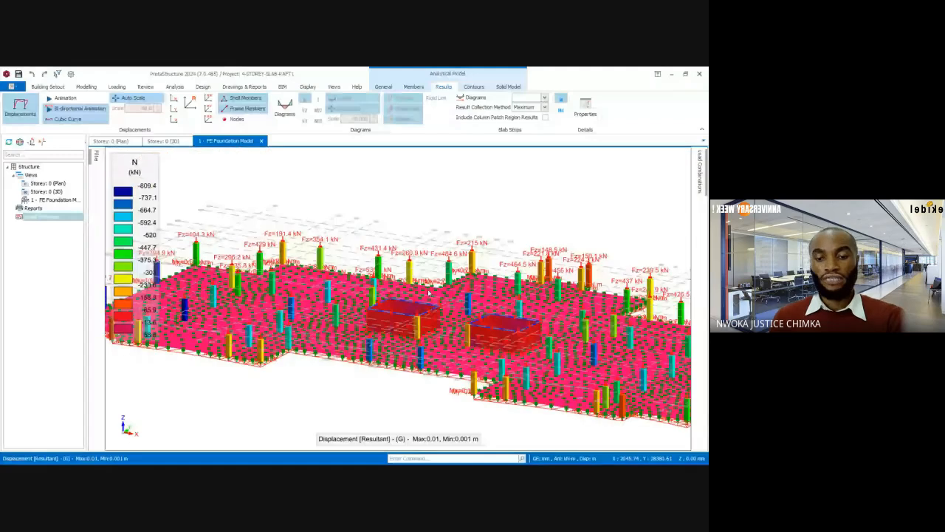
pyautogui.scroll(-2, 428, 293)
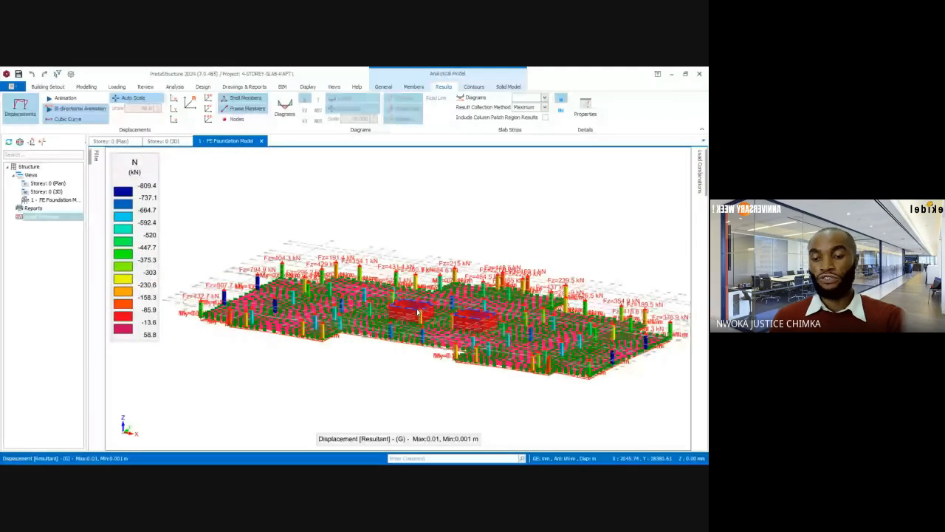
pyautogui.scroll(2, 418, 314)
pyautogui.scroll(2, 448, 247)
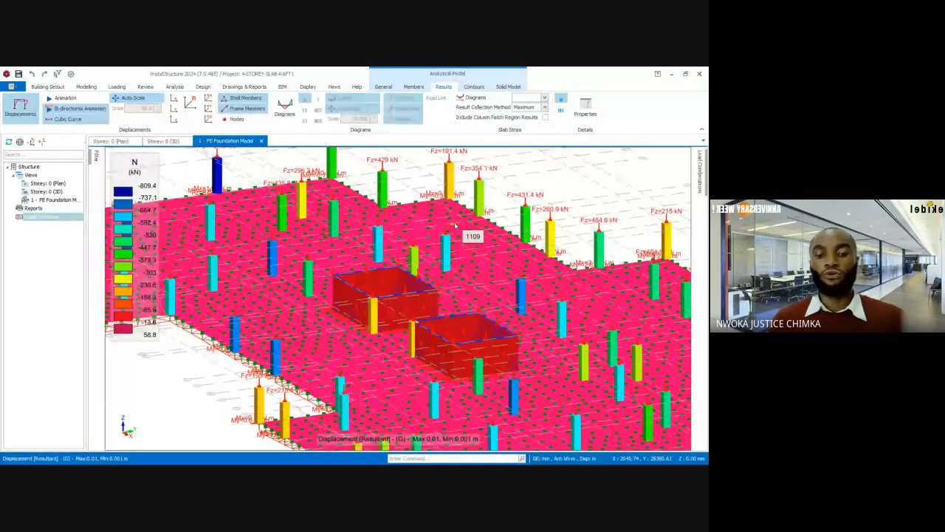
# Switch to File Explorer and open the Ekidel Mentorship Training Certificate image from the Downloads folder.
pyautogui.moveTo(368, 453)
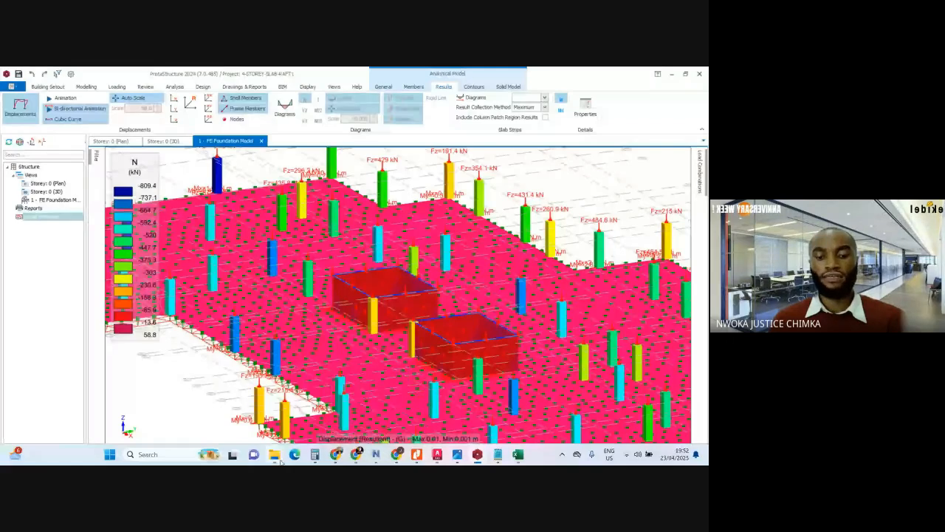
pyautogui.moveTo(274, 454)
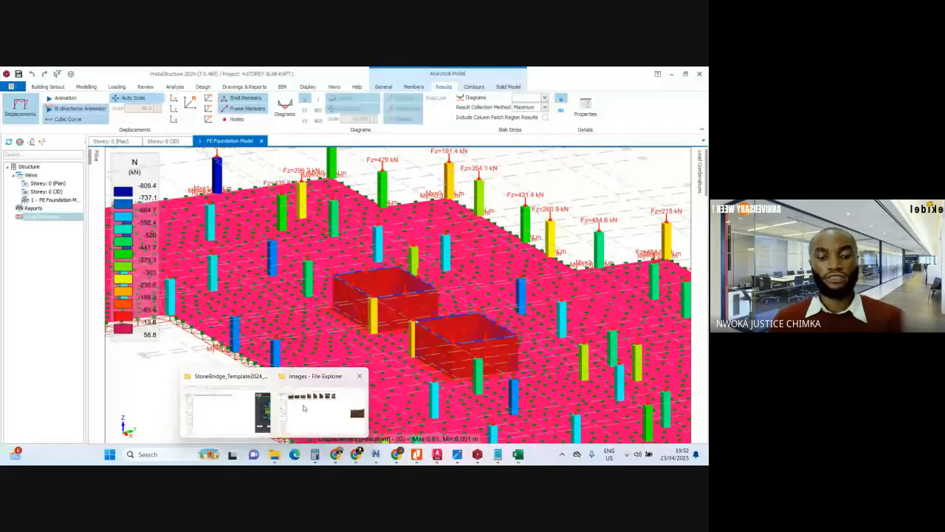
pyautogui.click(303, 407)
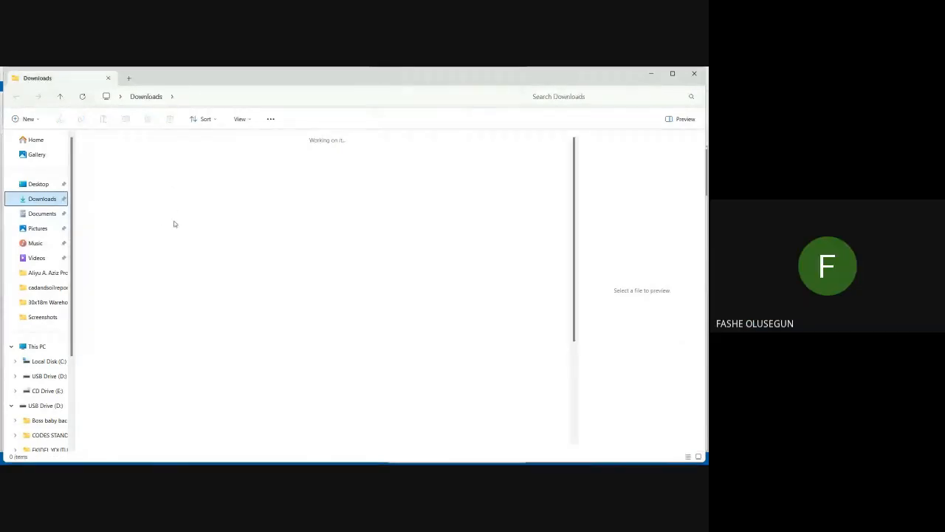
pyautogui.click(136, 231)
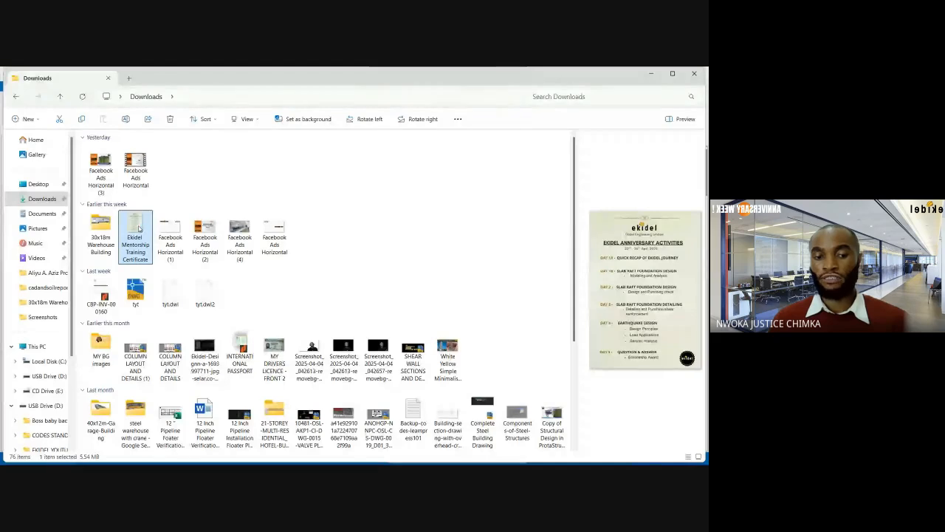
pyautogui.doubleClick(139, 229)
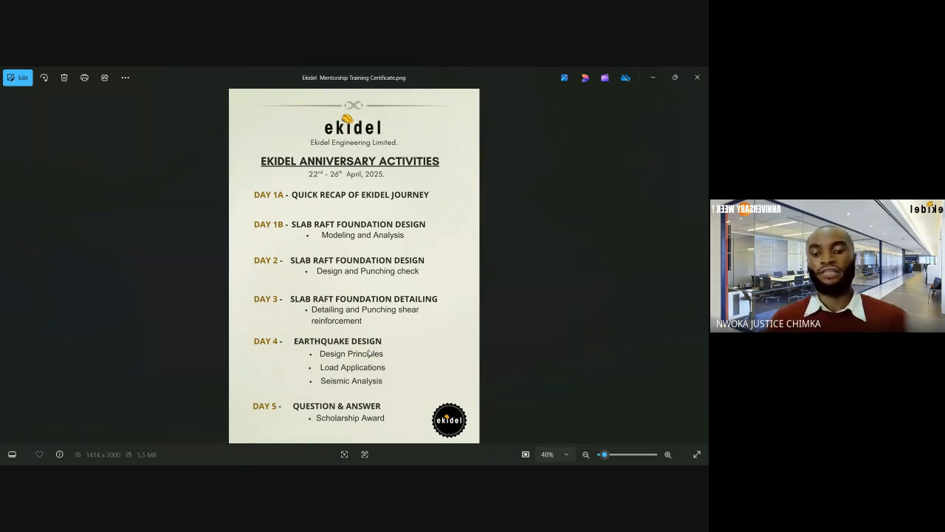
# Read the enlarged anniversary activities schedule, and return to ProtaStructure's FE Foundation Model with the wall cores in close view.
pyautogui.scroll(2, 550, 177)
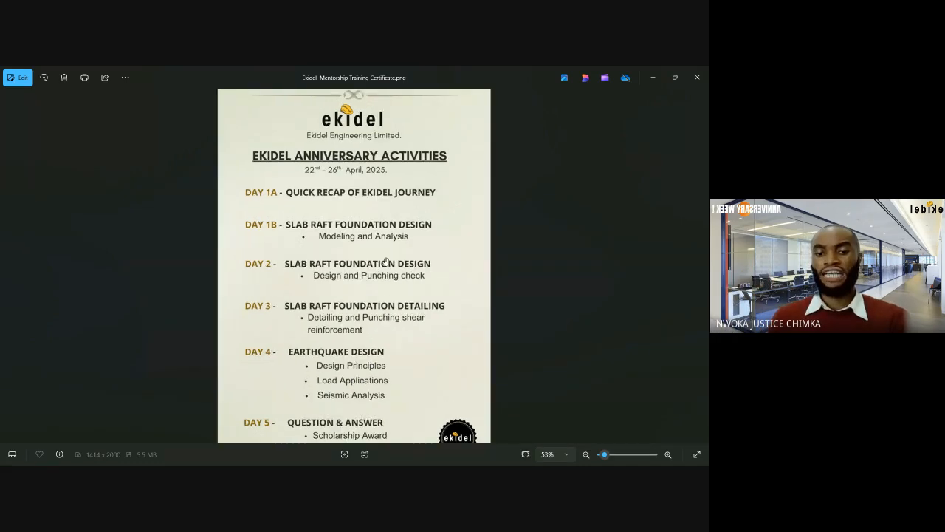
pyautogui.click(653, 77)
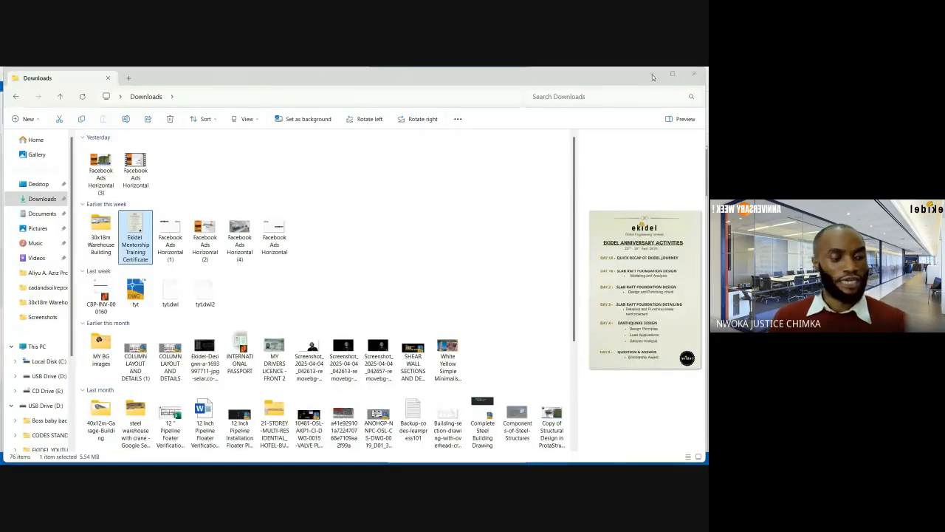
pyautogui.click(653, 78)
pyautogui.scroll(-5, 442, 220)
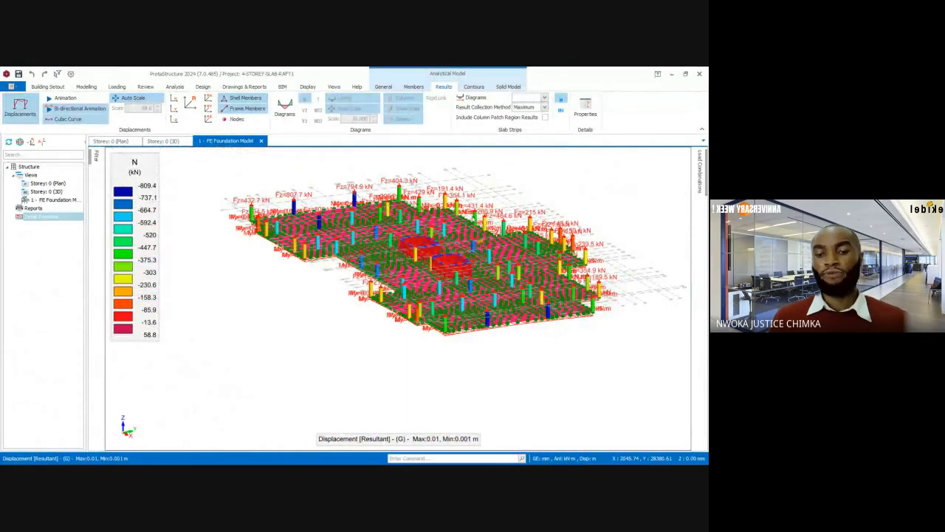
pyautogui.scroll(5, 416, 233)
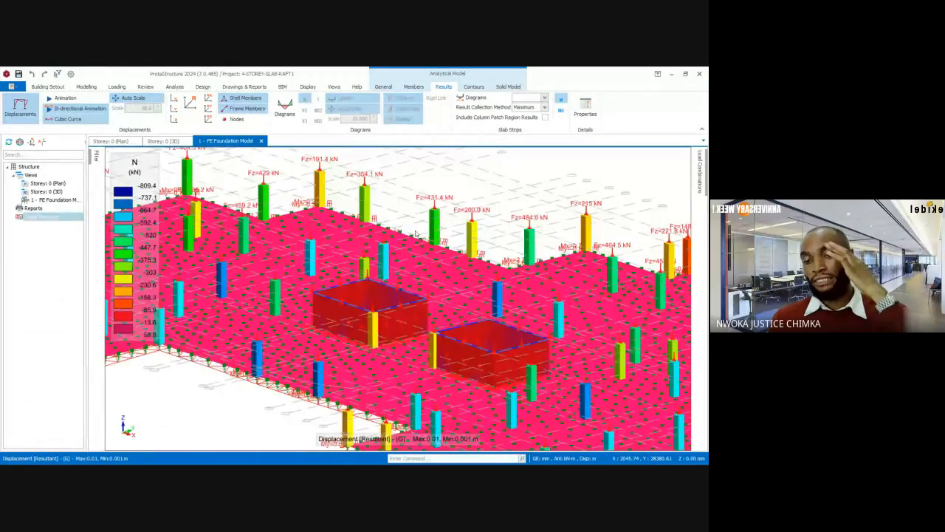
pyautogui.scroll(1, 414, 234)
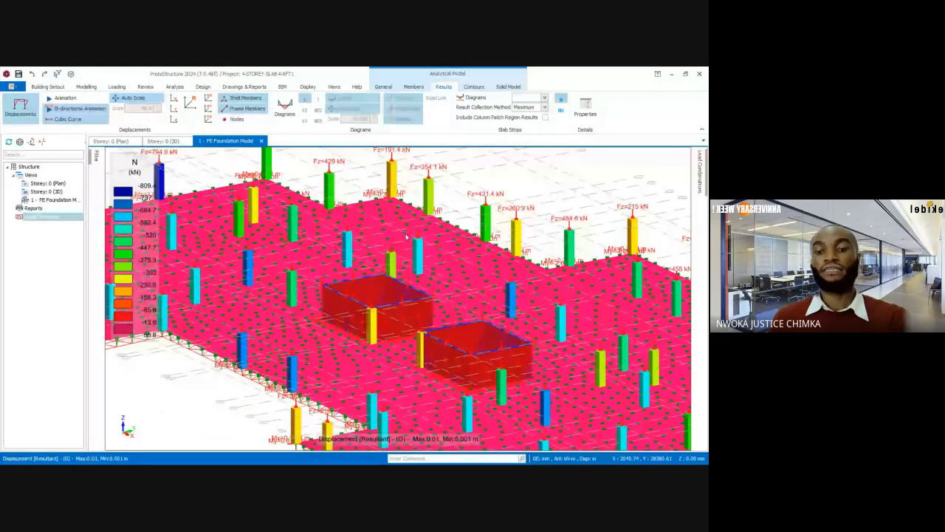
pyautogui.scroll(-4, 407, 237)
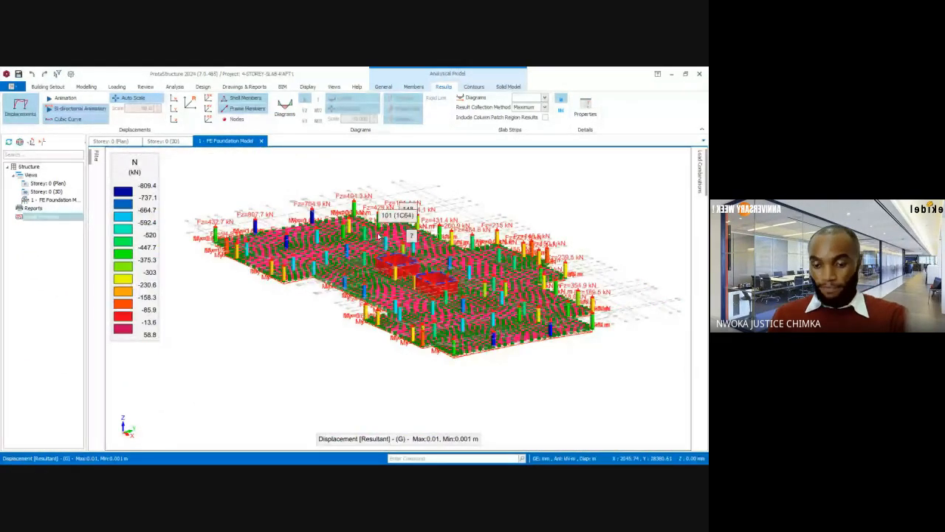
pyautogui.scroll(4, 377, 235)
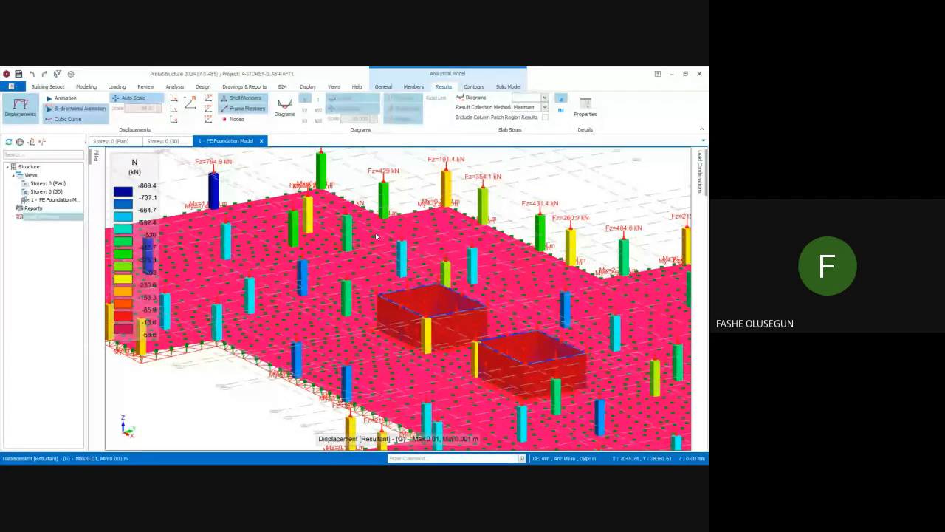
pyautogui.scroll(-4, 377, 236)
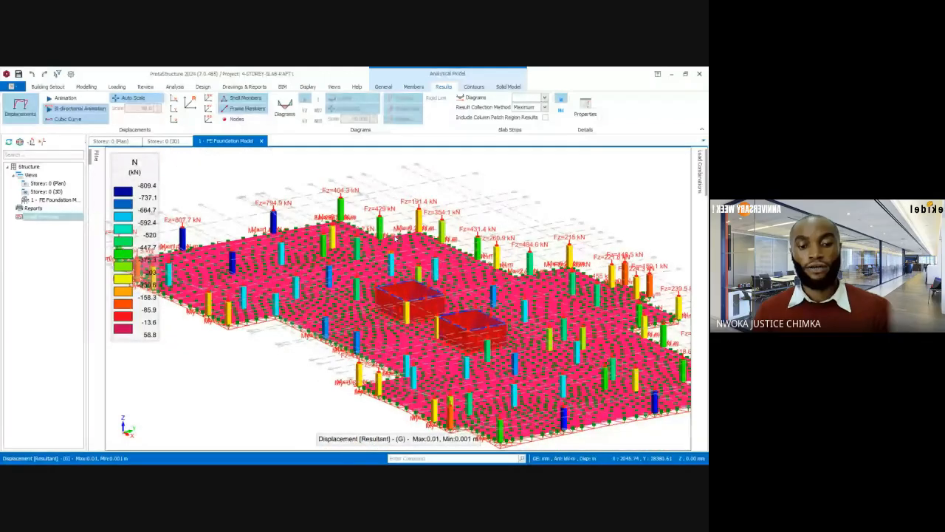
pyautogui.moveTo(395, 239); pyautogui.dragTo(404, 218, button='middle')
# Switch to the Google Meet call and look through the list of participants.
pyautogui.moveTo(386, 459)
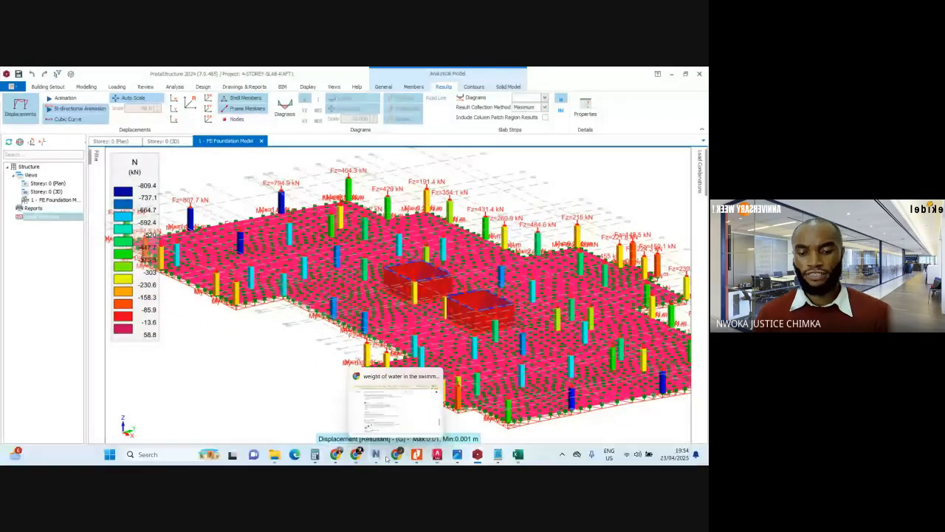
pyautogui.click(339, 457)
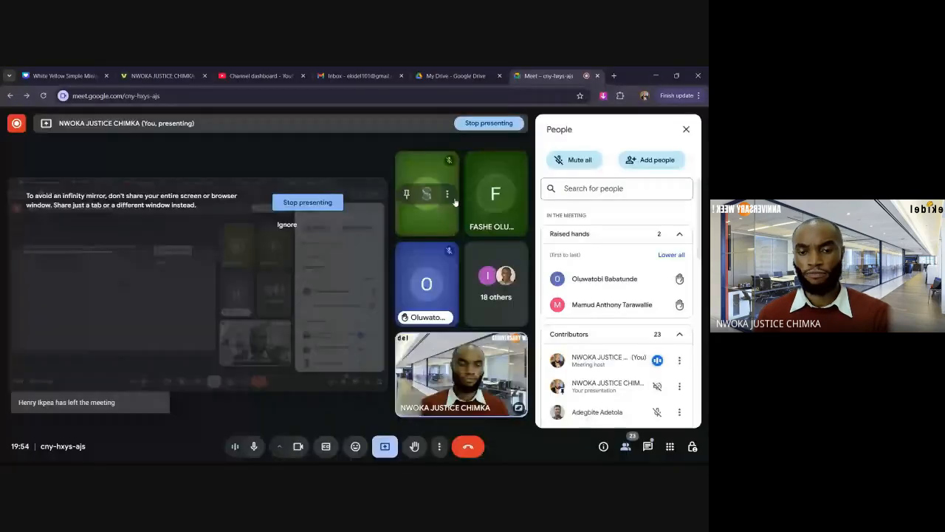
pyautogui.scroll(-3, 588, 311)
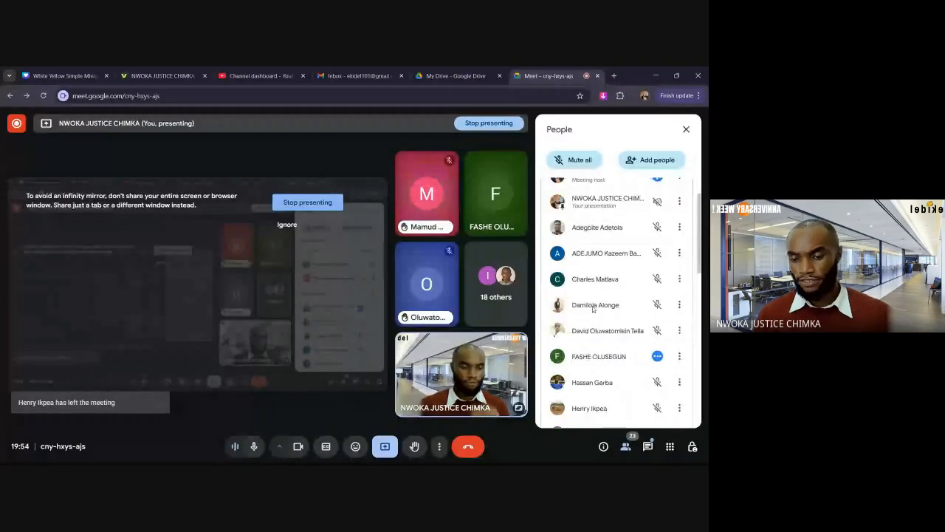
pyautogui.scroll(-3, 598, 288)
pyautogui.scroll(-3, 598, 288)
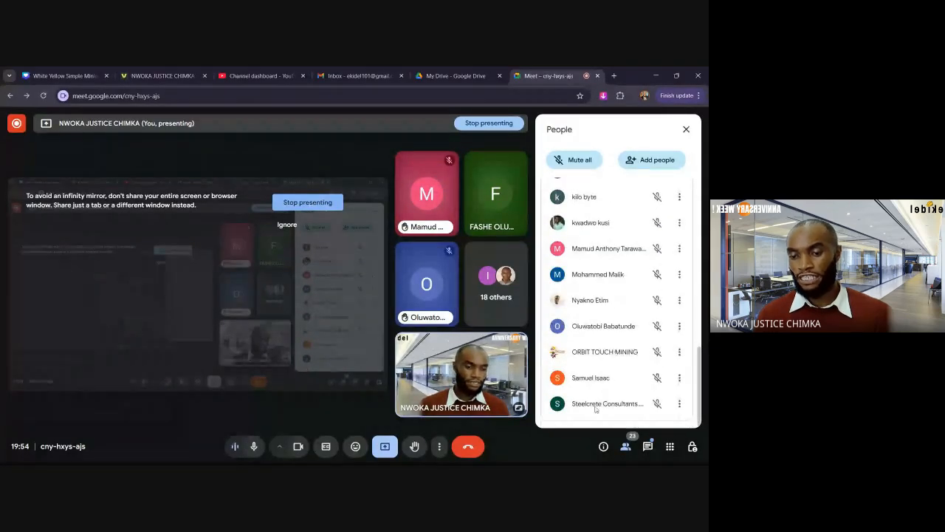
pyautogui.scroll(2, 588, 309)
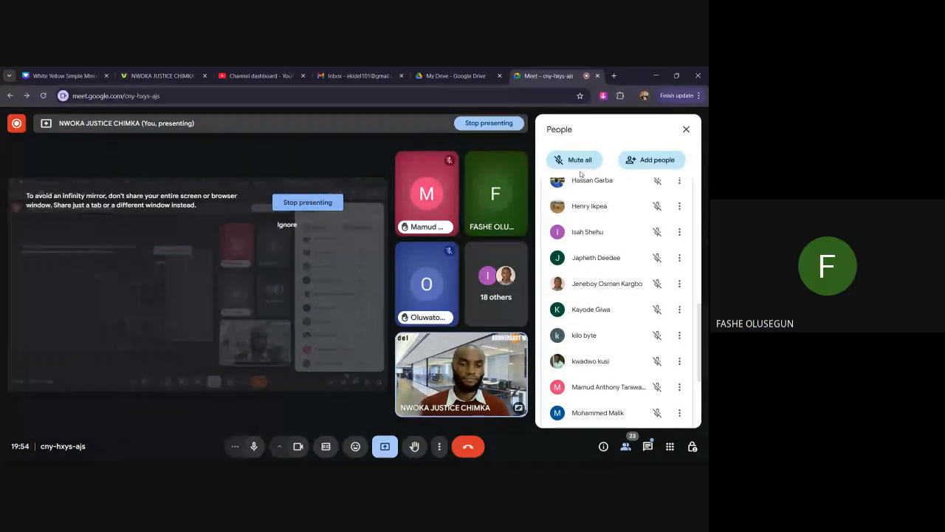
# Ignore the infinity mirror warning in the call, and return to ProtaStructure's FE Foundation Model.
pyautogui.click(287, 225)
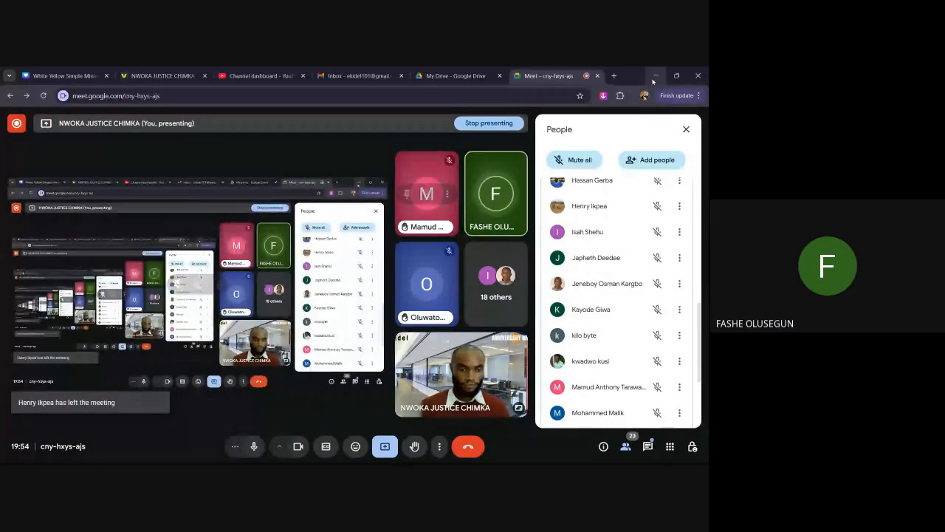
pyautogui.scroll(2, 601, 306)
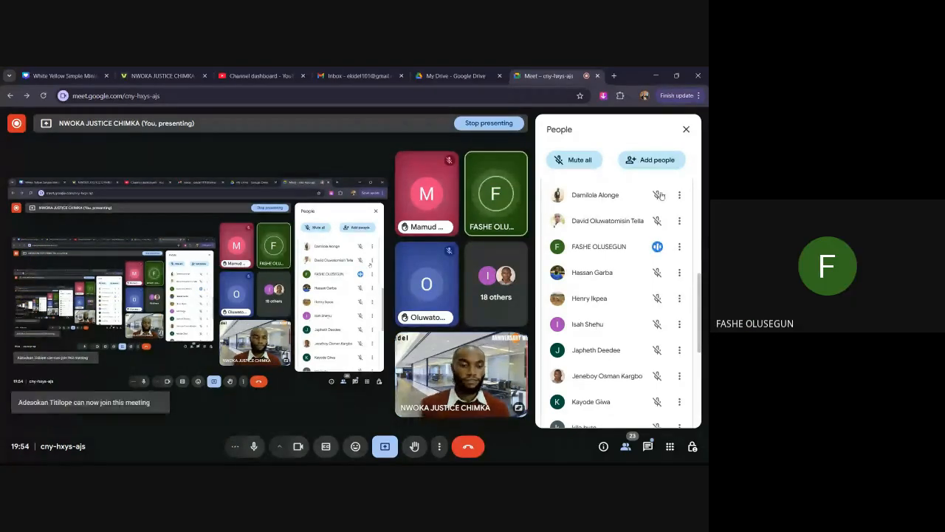
pyautogui.click(654, 77)
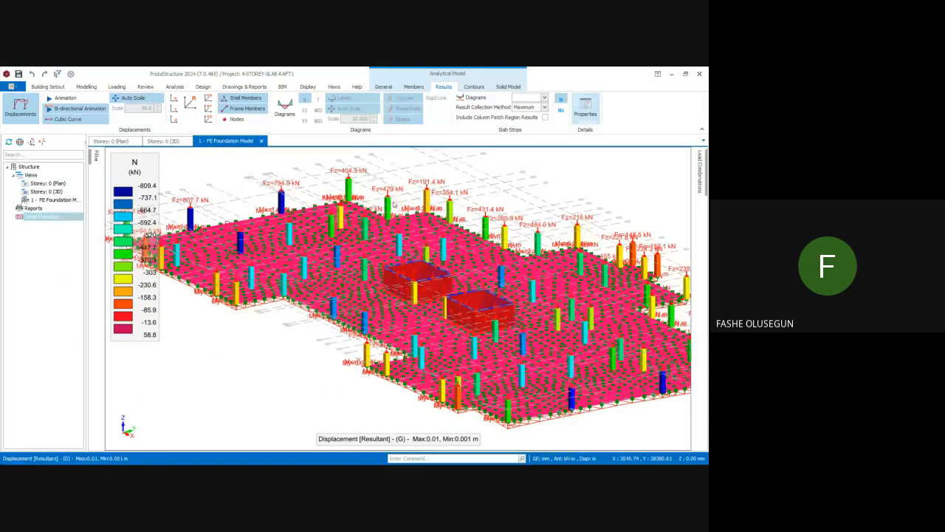
pyautogui.moveTo(393, 204)
pyautogui.mouseDown(button='middle')
pyautogui.moveTo(440, 214)
pyautogui.moveTo(419, 220)
pyautogui.moveTo(409, 206)
pyautogui.mouseUp(button='middle')
pyautogui.scroll(5, 404, 215)
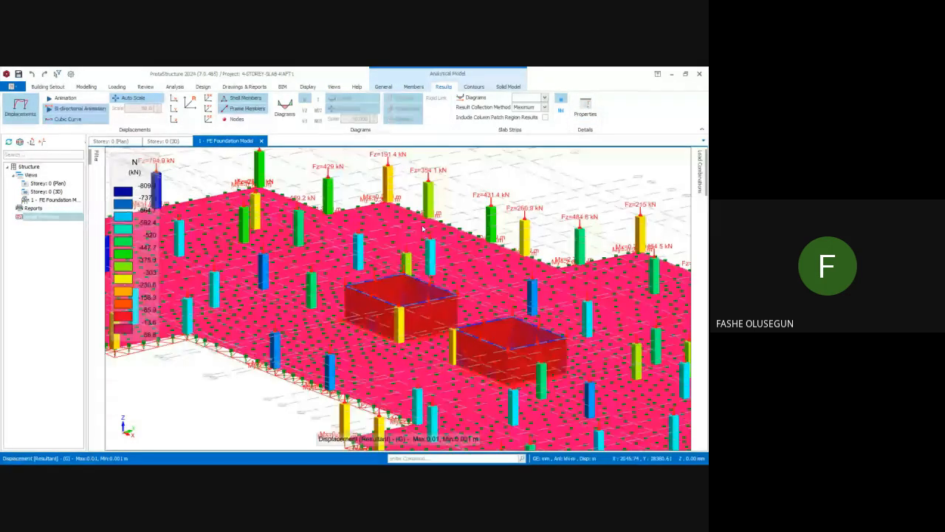
pyautogui.scroll(-4, 407, 228)
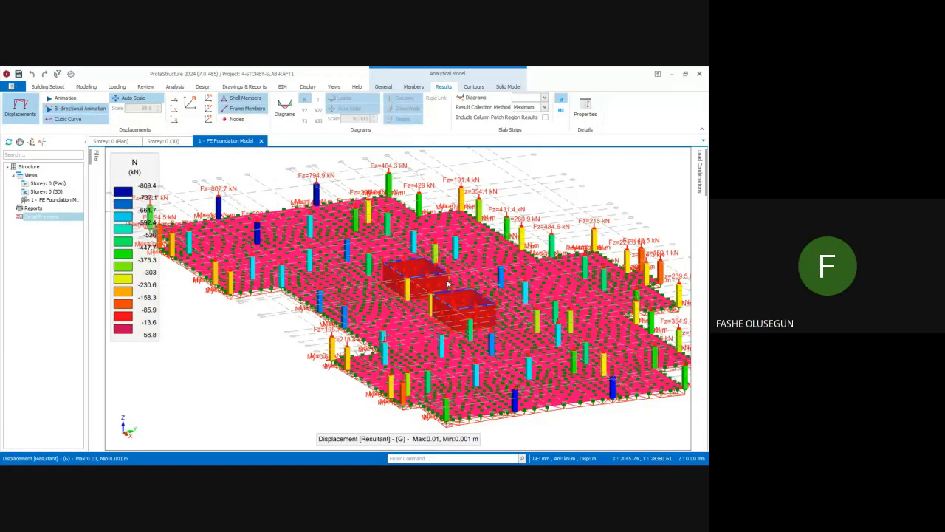
pyautogui.scroll(3, 447, 283)
pyautogui.scroll(-3, 443, 288)
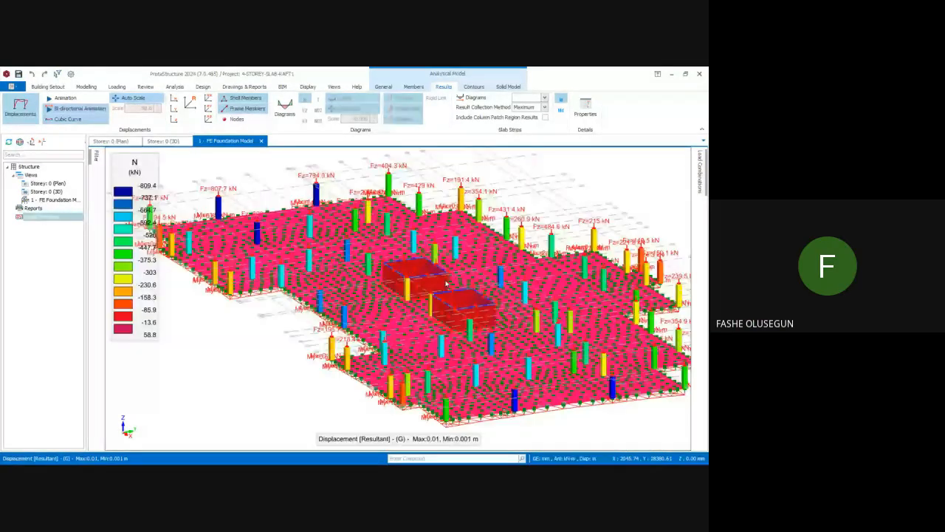
pyautogui.scroll(1, 456, 299)
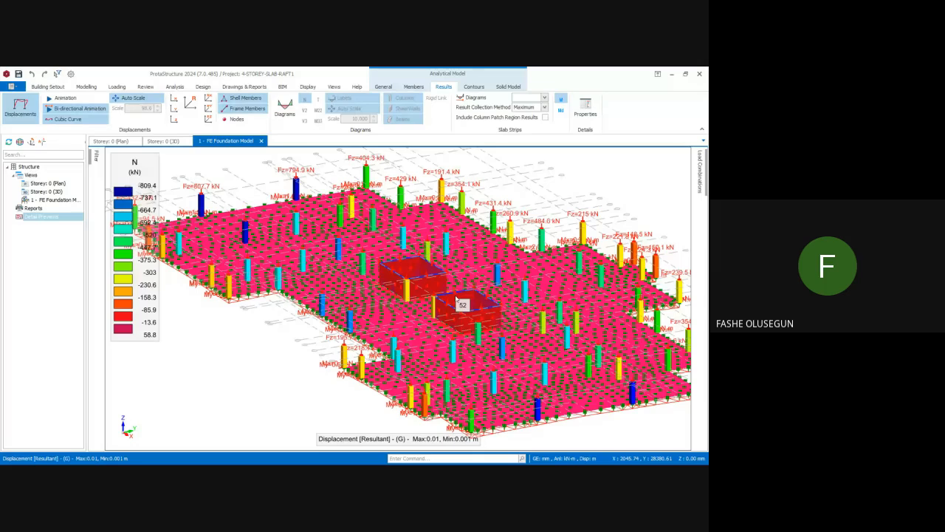
pyautogui.moveTo(457, 298); pyautogui.dragTo(409, 314, button='middle')
pyautogui.scroll(3, 437, 275)
pyautogui.scroll(-3, 438, 275)
pyautogui.scroll(3, 428, 311)
pyautogui.scroll(-3, 395, 318)
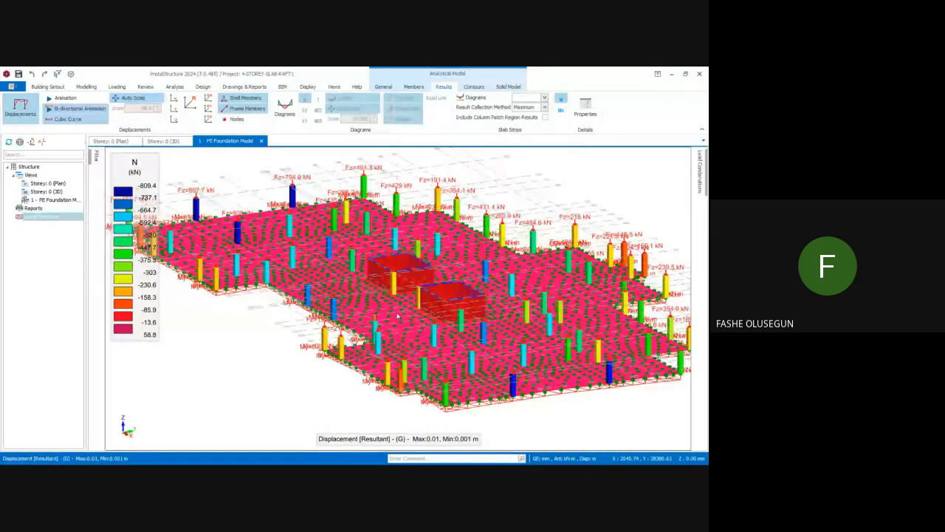
pyautogui.scroll(5, 374, 323)
pyautogui.scroll(-5, 374, 322)
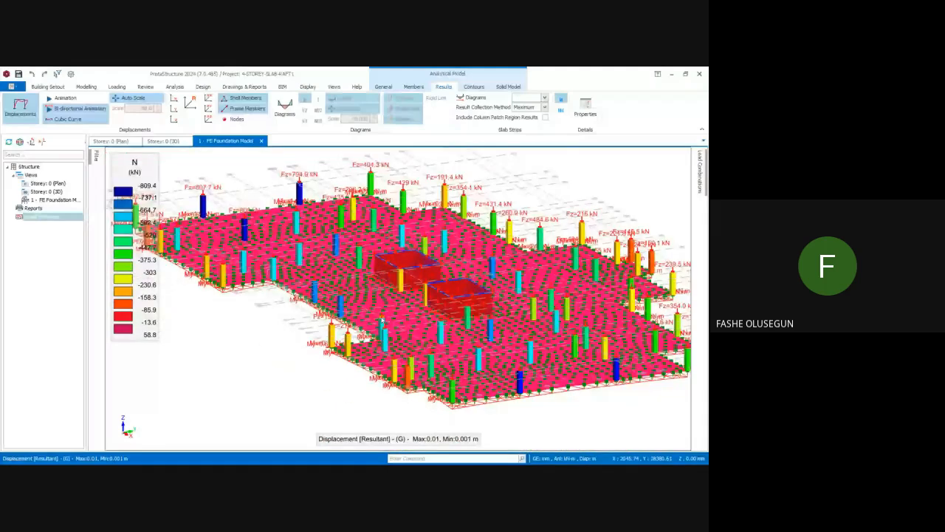
pyautogui.scroll(3, 557, 268)
pyautogui.moveTo(557, 268); pyautogui.dragTo(498, 254, button='middle')
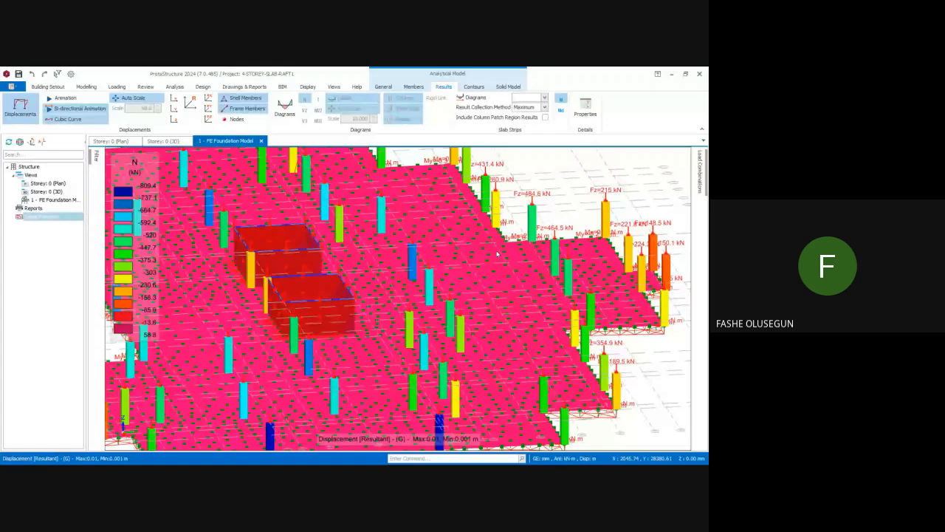
pyautogui.scroll(-4, 498, 254)
pyautogui.scroll(4, 422, 275)
pyautogui.scroll(-2, 421, 275)
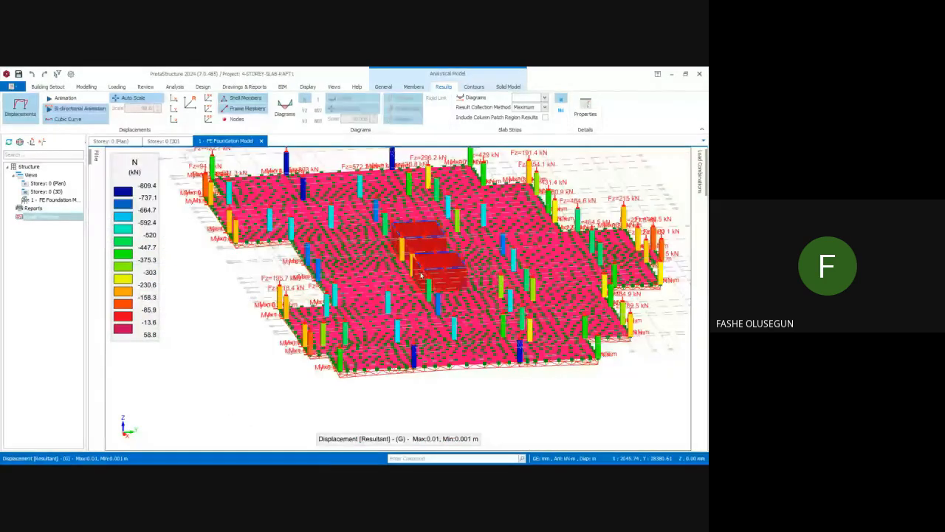
pyautogui.moveTo(421, 276); pyautogui.dragTo(411, 257, button='middle')
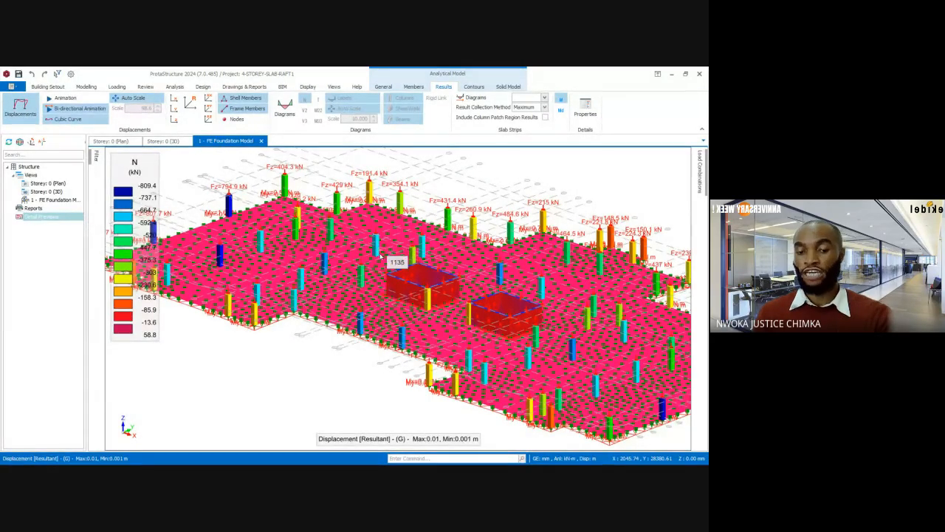
pyautogui.scroll(2, 383, 263)
pyautogui.moveTo(384, 262); pyautogui.dragTo(396, 258, button='middle')
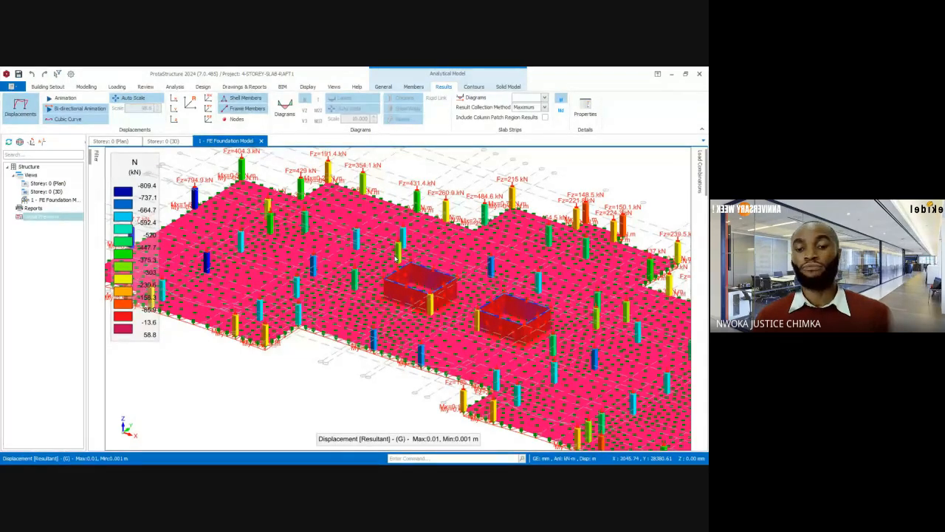
pyautogui.scroll(-4, 395, 259)
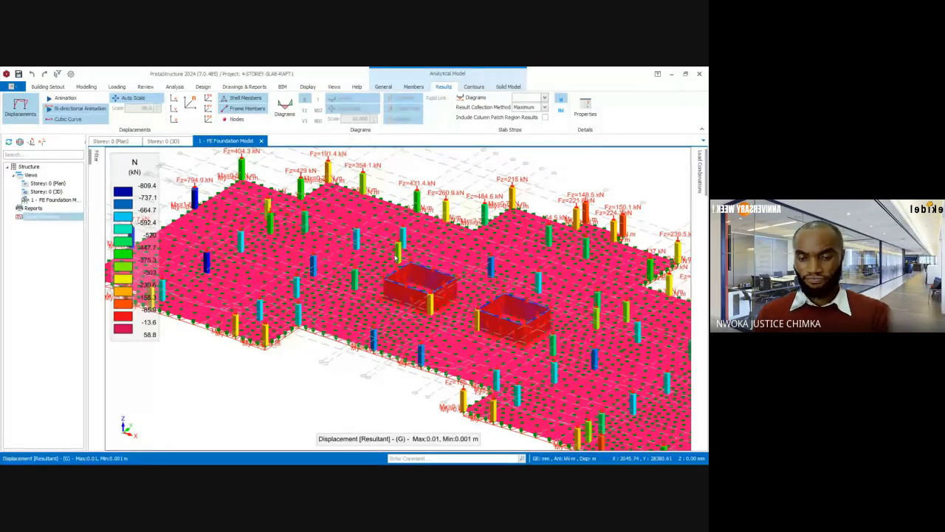
pyautogui.moveTo(376, 286); pyautogui.dragTo(352, 285, button='middle')
pyautogui.scroll(5, 422, 277)
pyautogui.scroll(-4, 389, 271)
pyautogui.scroll(4, 351, 285)
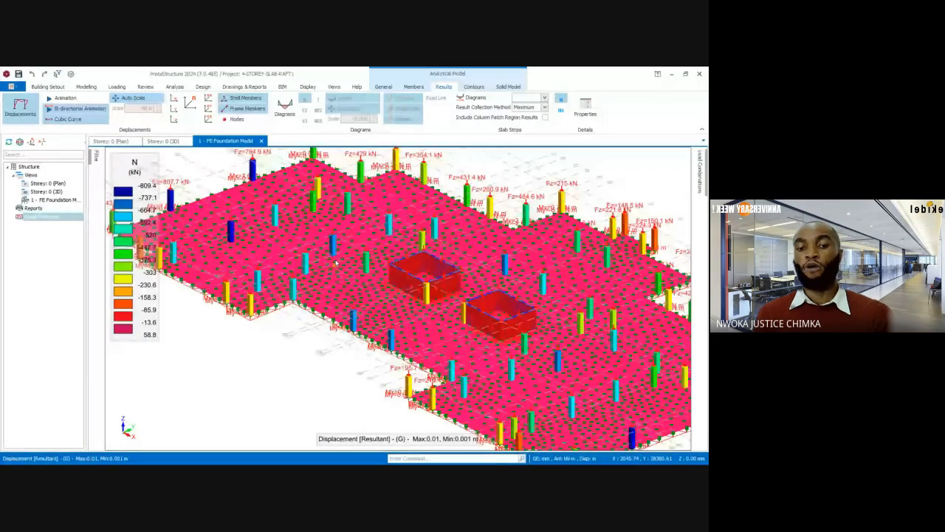
pyautogui.scroll(3, 335, 263)
pyautogui.scroll(-6, 335, 262)
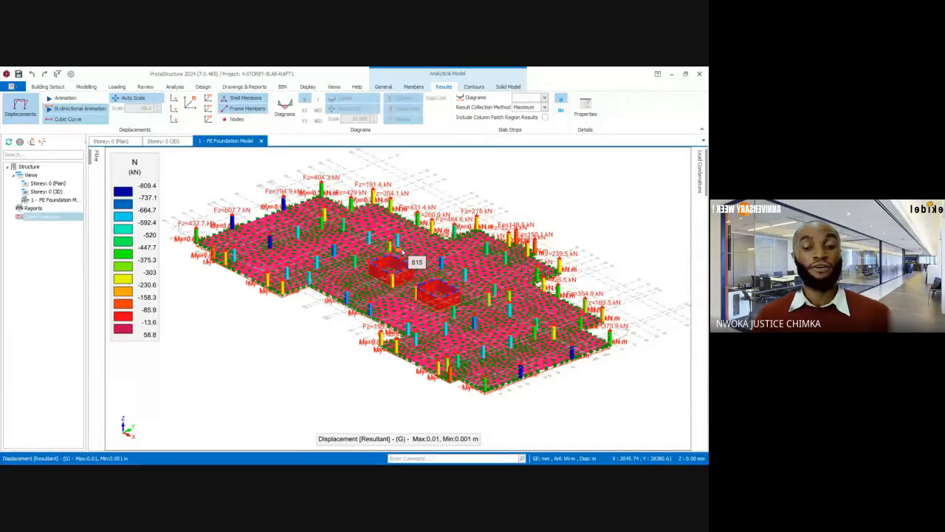
pyautogui.scroll(2, 381, 181)
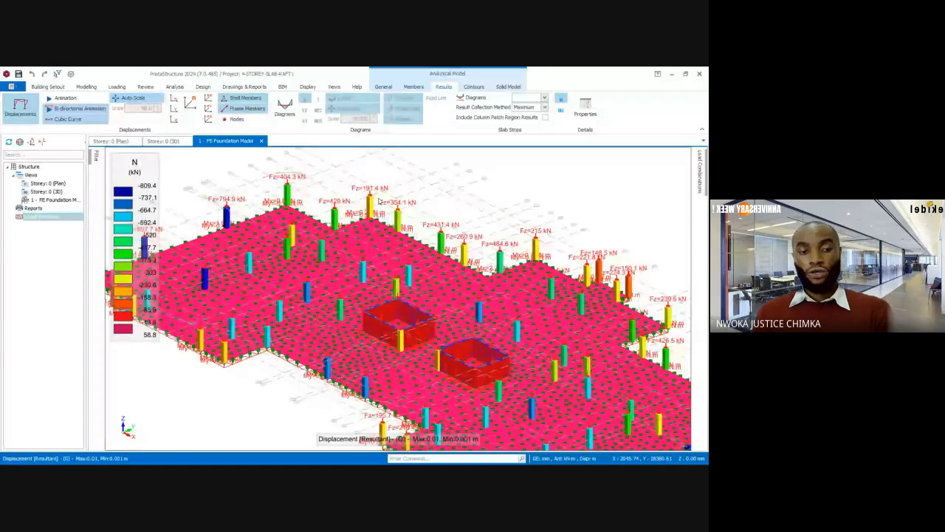
pyautogui.scroll(-2, 380, 199)
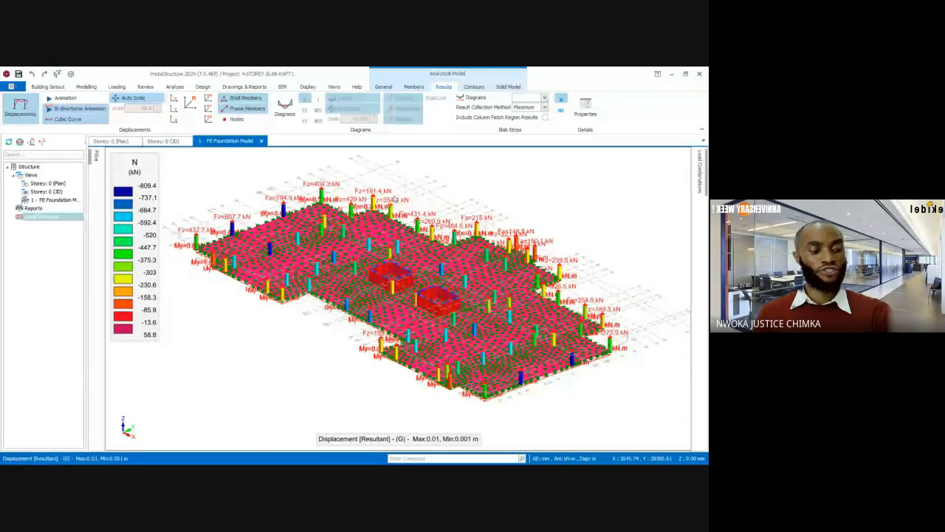
pyautogui.scroll(-3, 395, 199)
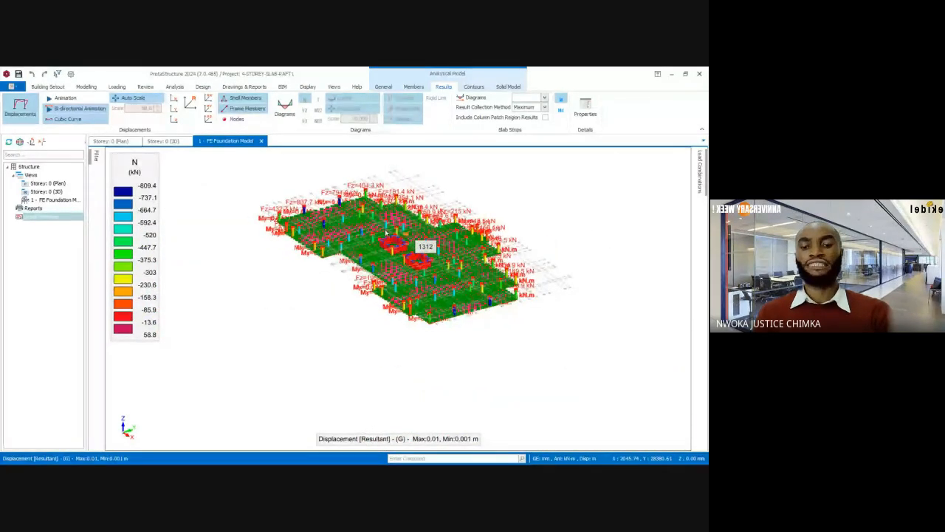
pyautogui.scroll(4, 387, 235)
pyautogui.scroll(-2, 395, 239)
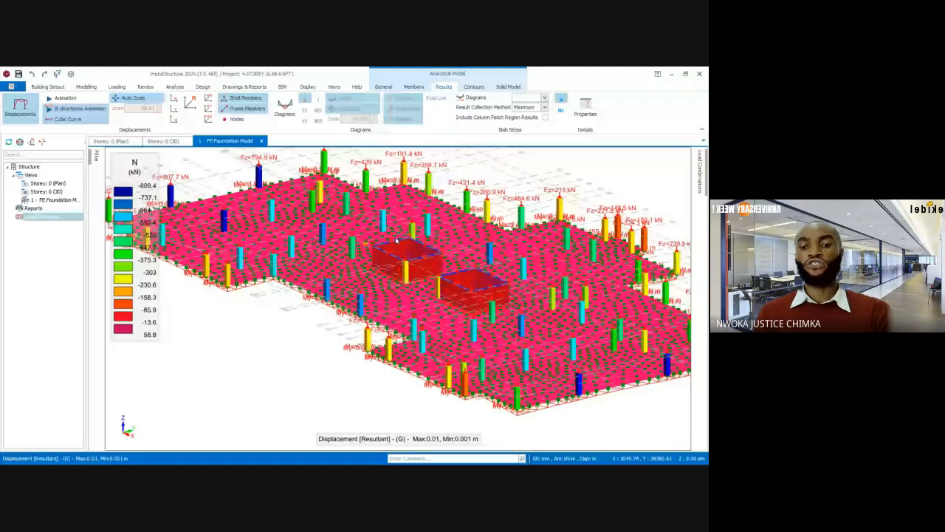
pyautogui.moveTo(396, 241); pyautogui.dragTo(415, 231, button='middle')
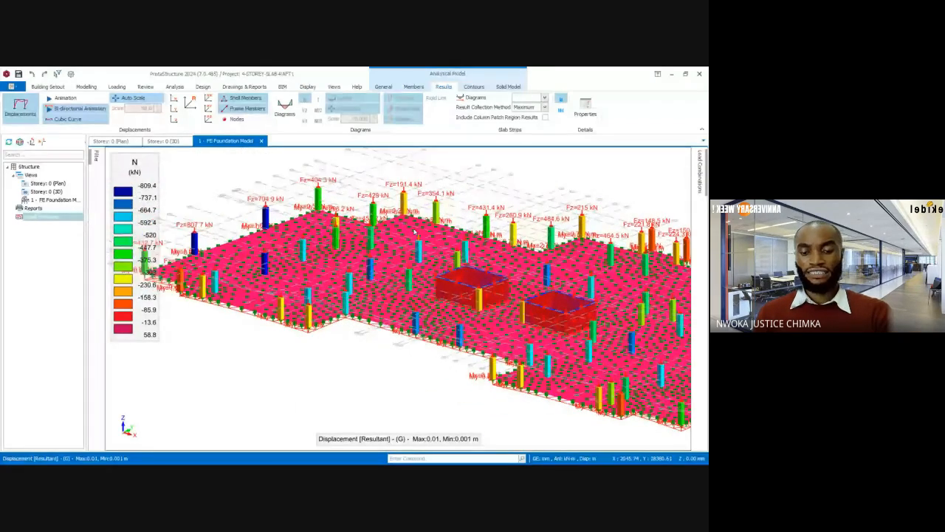
# Switch back to the Google Meet call and check the participants who are still in it.
pyautogui.click(357, 451)
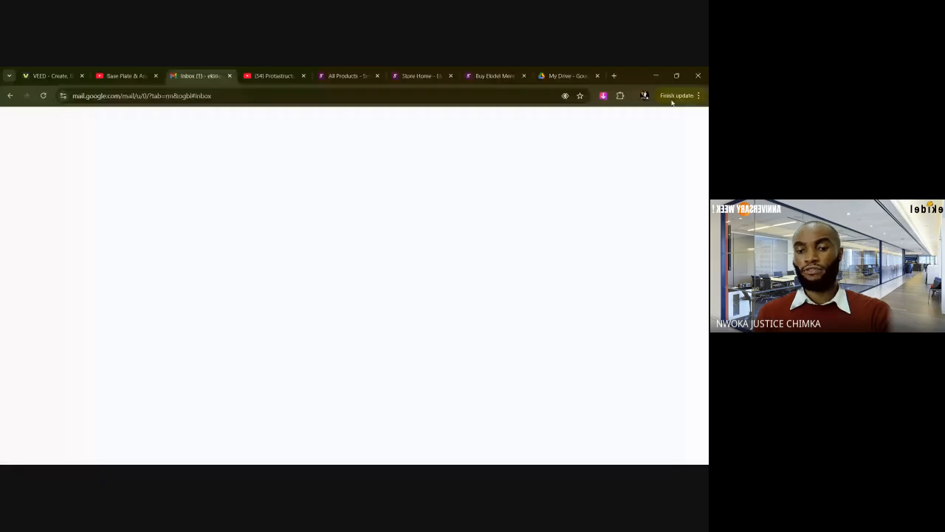
pyautogui.click(340, 455)
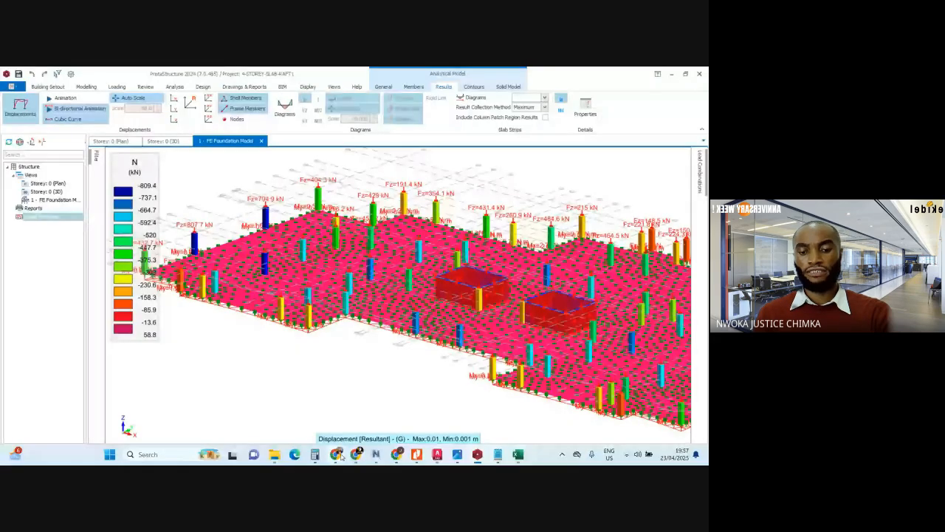
pyautogui.click(339, 455)
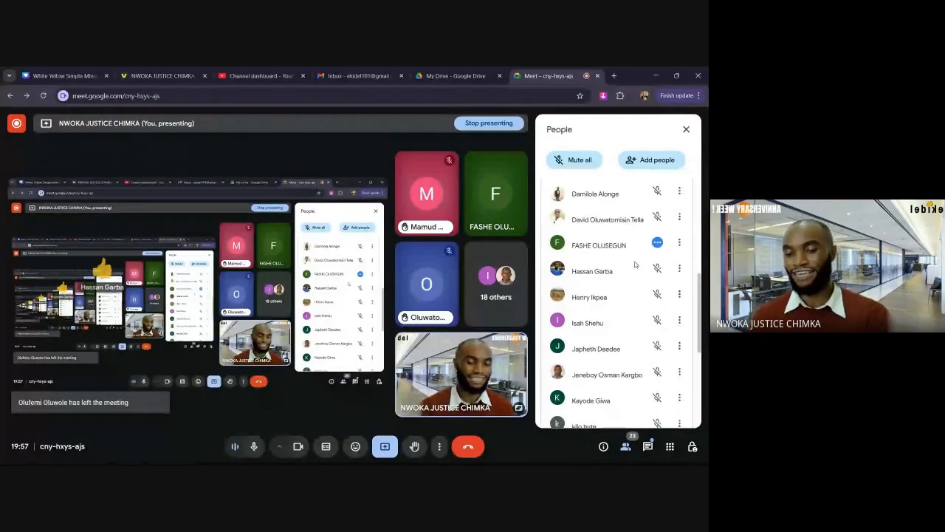
pyautogui.scroll(-1, 630, 299)
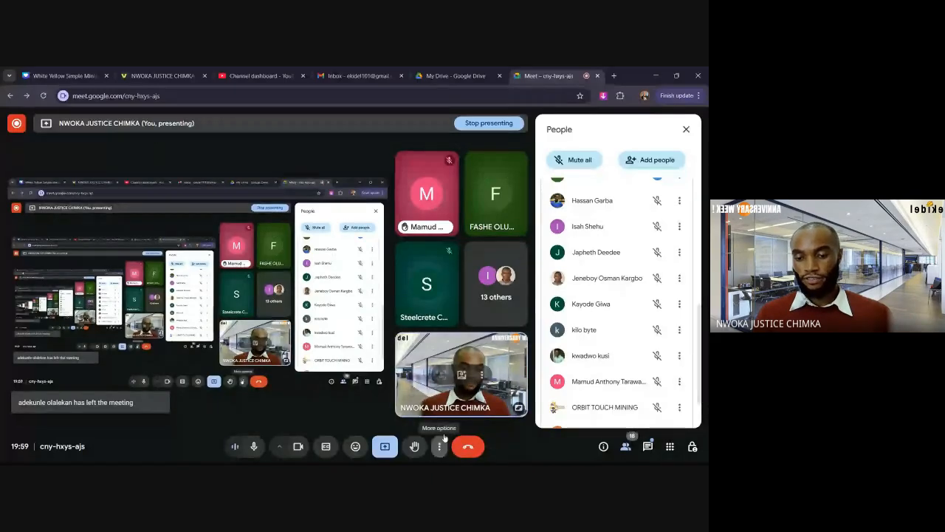
# Open the meeting's recording management without including captions, and stop recording the call.
pyautogui.click(439, 446)
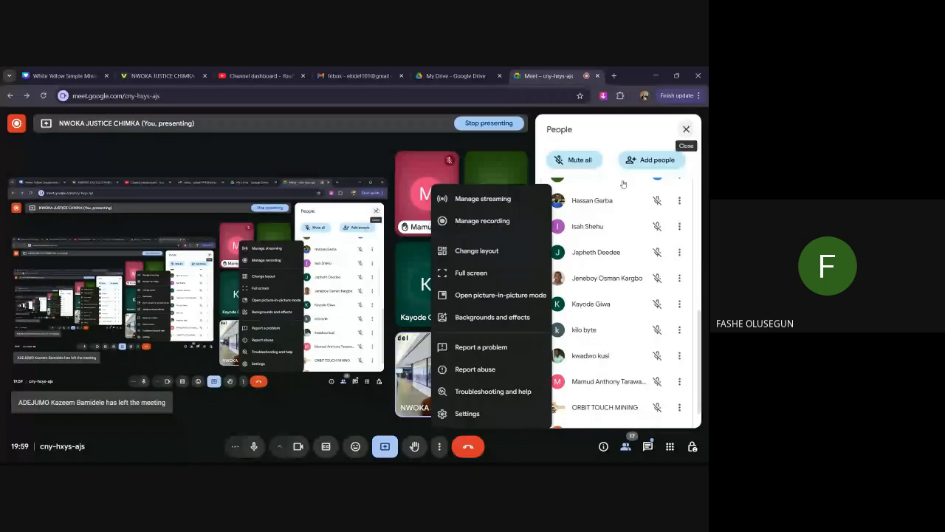
pyautogui.click(481, 220)
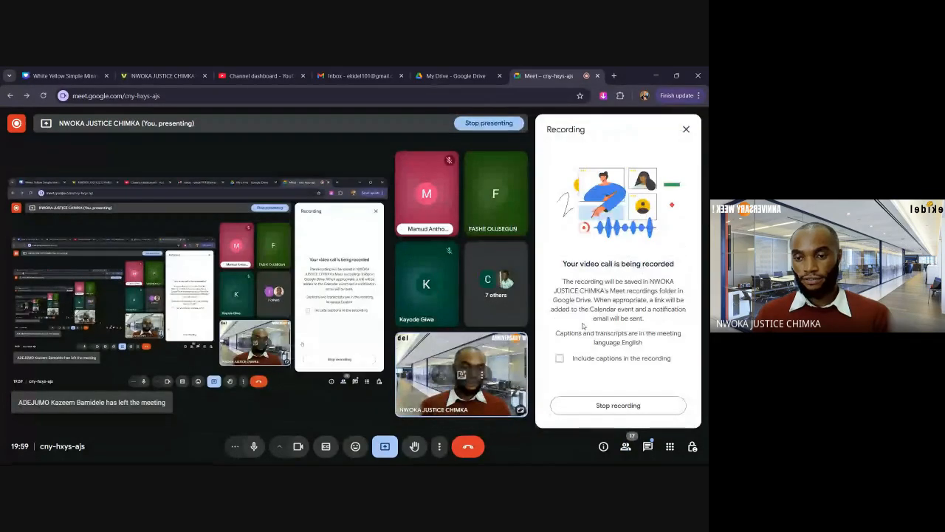
pyautogui.click(440, 445)
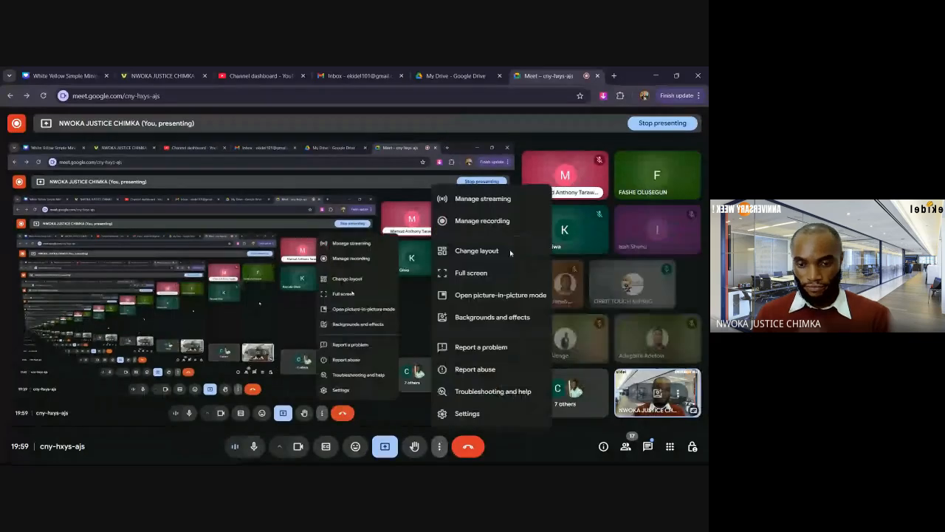
pyautogui.click(481, 220)
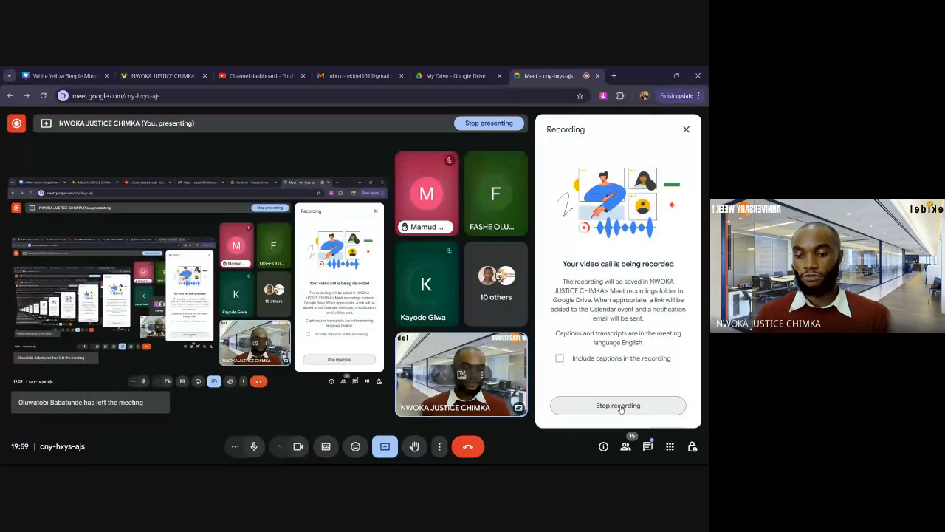
pyautogui.click(619, 406)
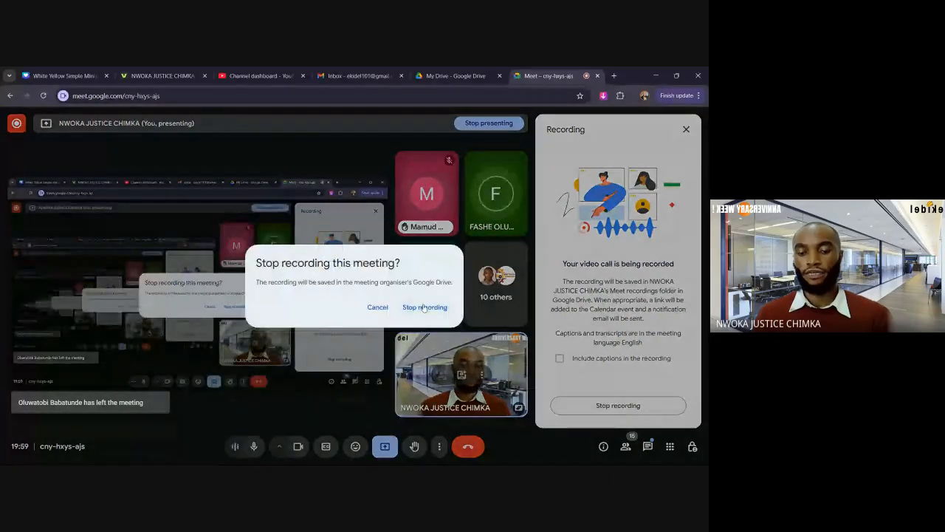